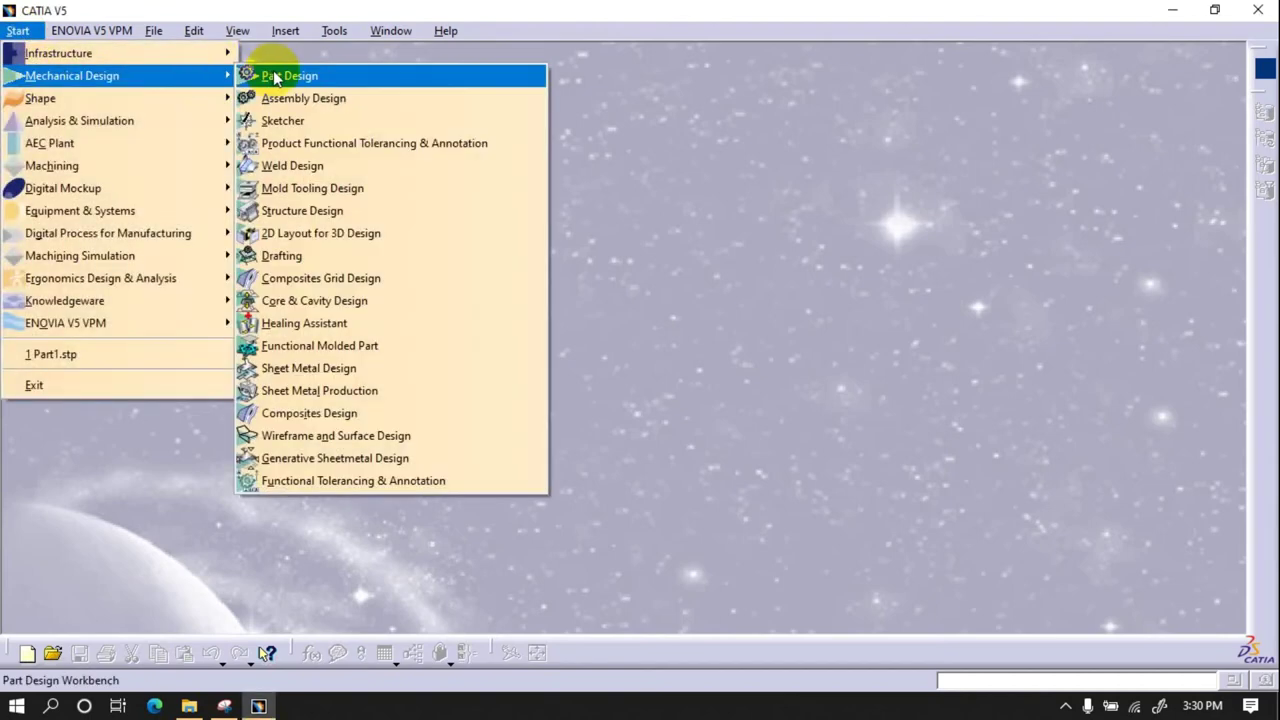
# - Start a new product in Mechanical Design and add a new part, Part1
pyautogui.click(280, 98)
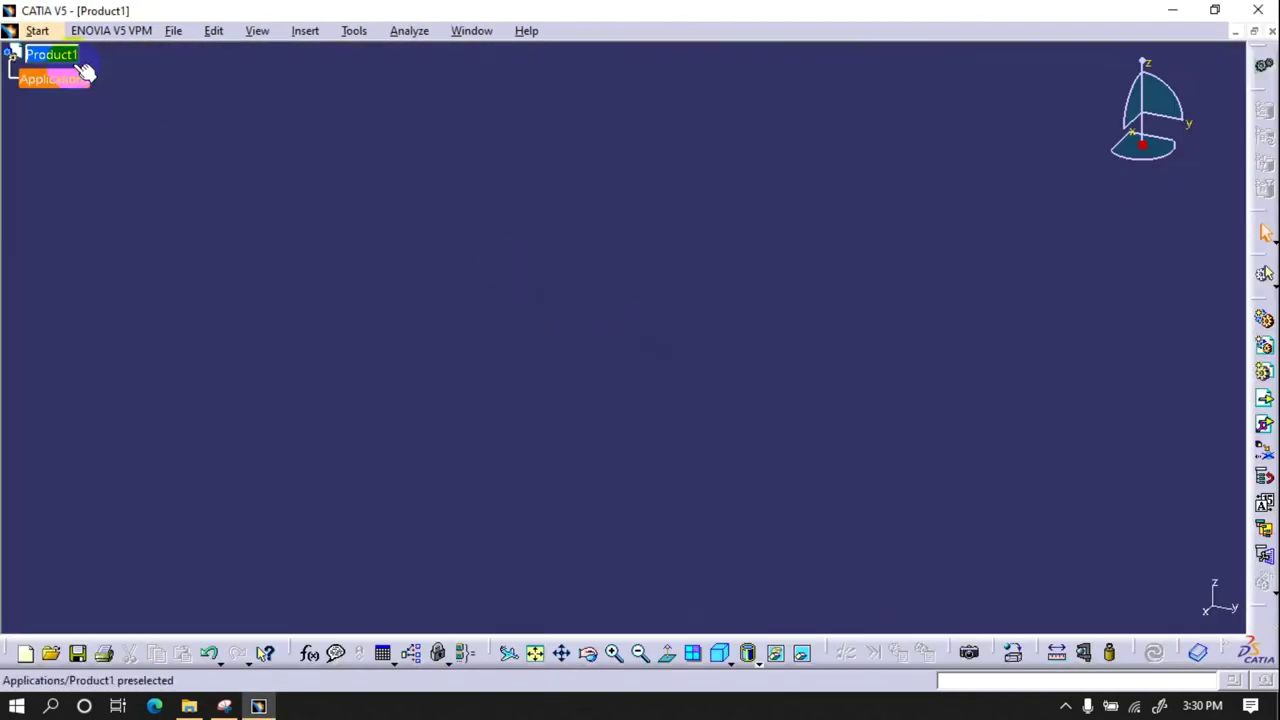
pyautogui.rightClick(72, 56)
pyautogui.click(331, 434)
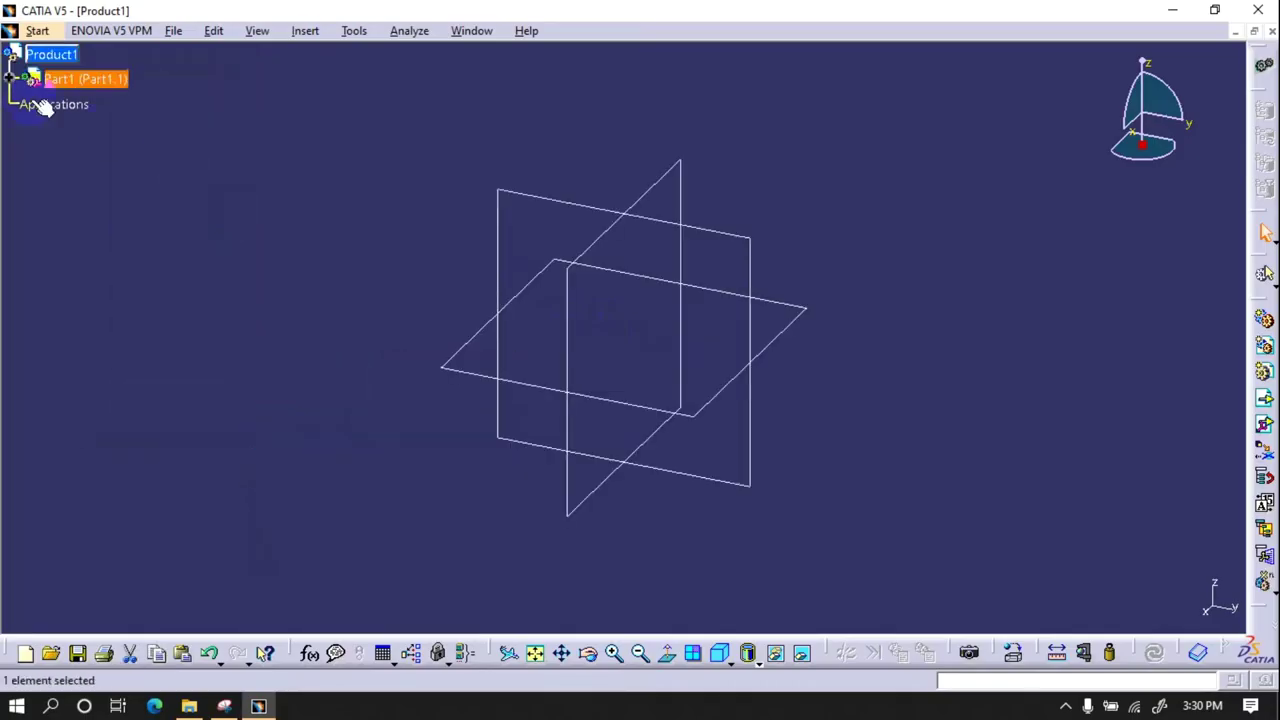
# - Activate Part1 and begin a sketch on the yz plane
pyautogui.click(26, 104)
pyautogui.doubleClick(76, 104)
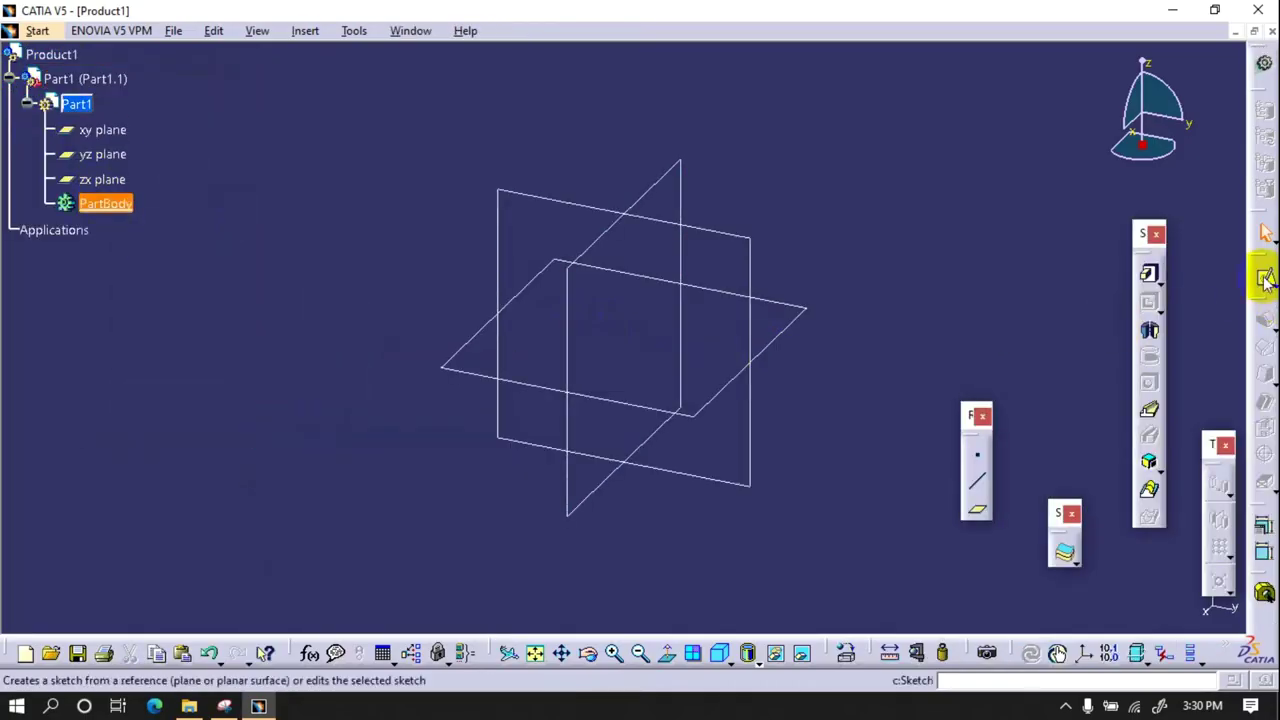
pyautogui.click(1265, 277)
pyautogui.click(741, 237)
# - Draw two concentric circles centred on the origin
pyautogui.click(1222, 447)
pyautogui.click(625, 339)
pyautogui.click(655, 285)
pyautogui.click(624, 339)
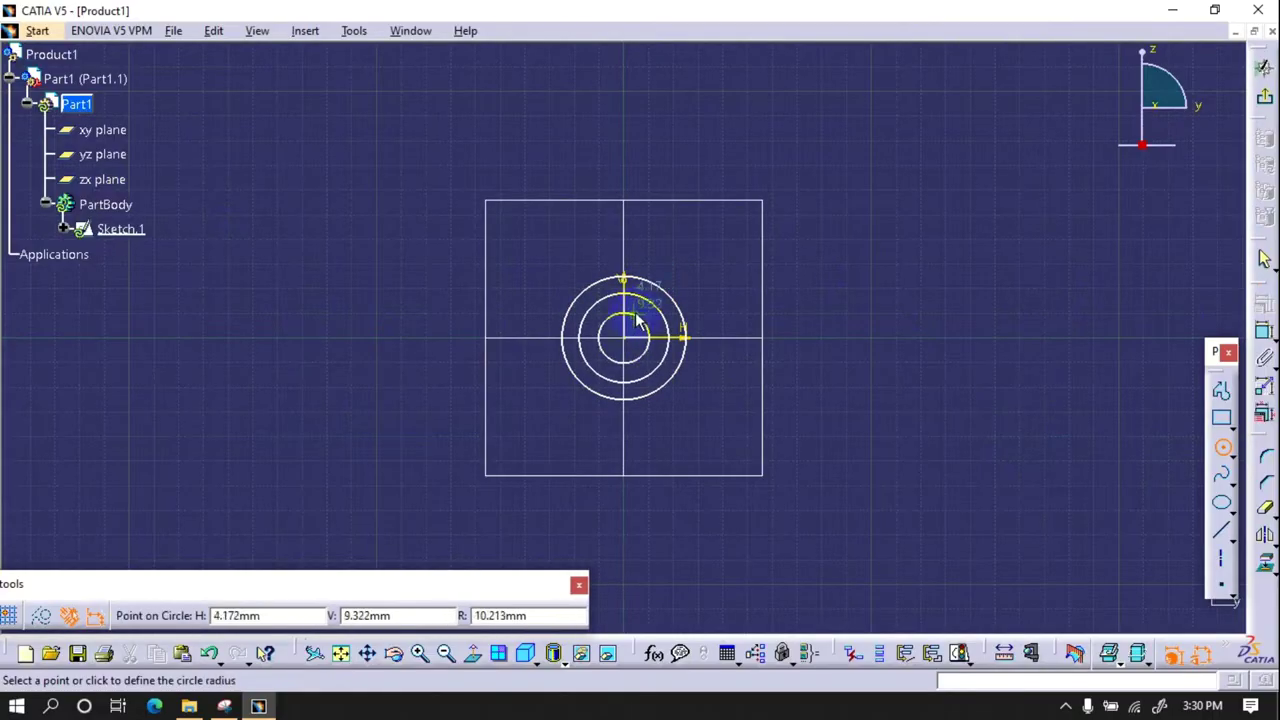
pyautogui.click(638, 318)
# - Add diameter constraints to the circles, giving the outer one D 100
pyautogui.click(1264, 331)
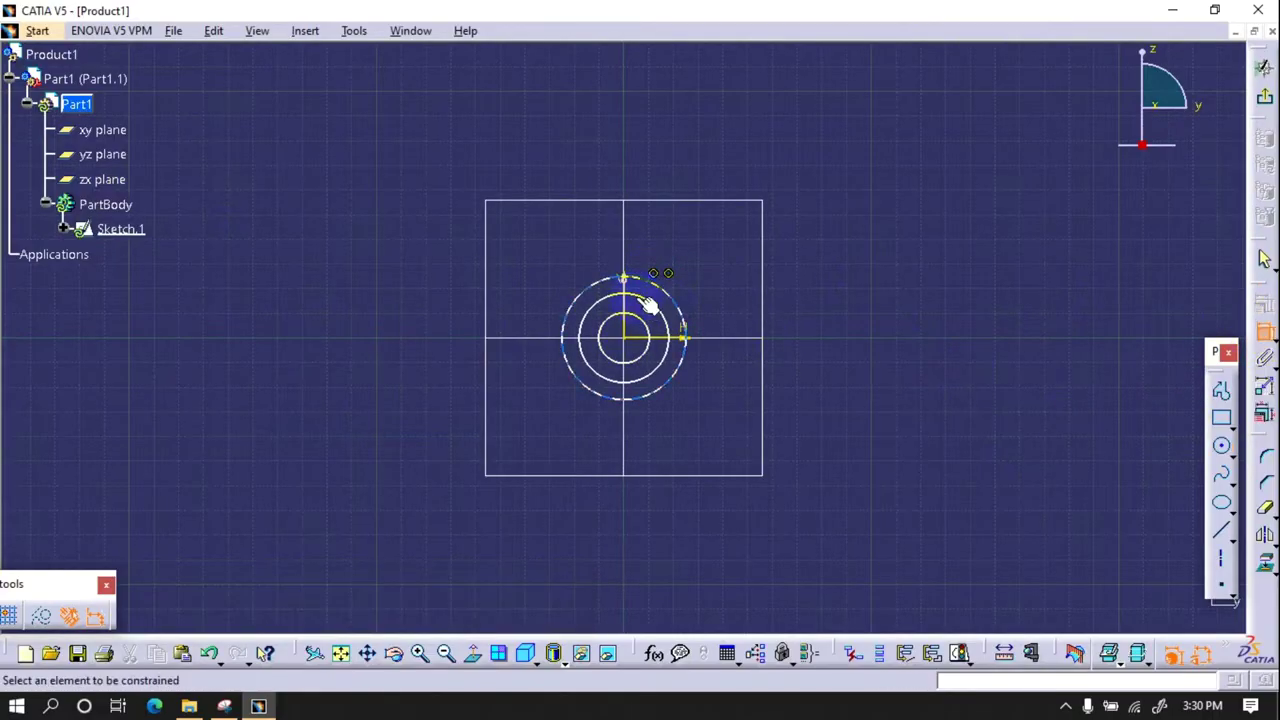
pyautogui.click(676, 311)
pyautogui.click(900, 236)
pyautogui.doubleClick(903, 237)
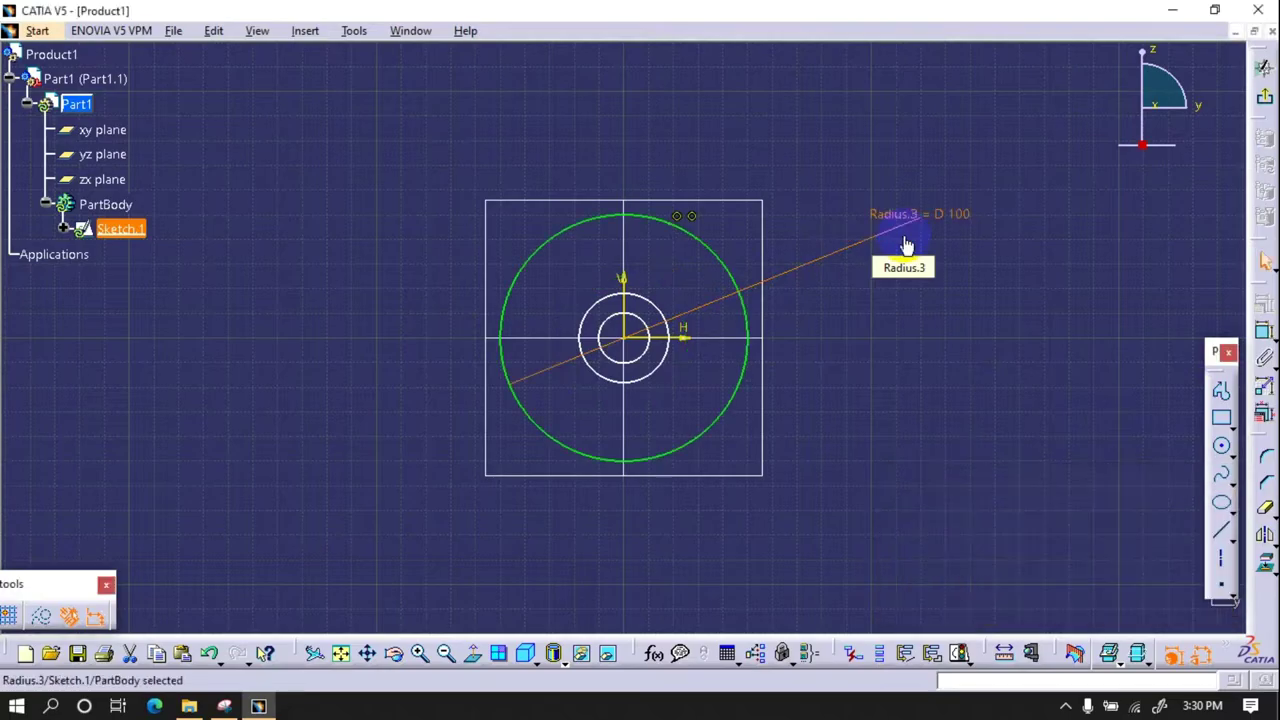
pyautogui.click(718, 261)
pyautogui.click(1264, 331)
pyautogui.doubleClick(948, 238)
# - Draw another large concentric circle and set a diameter to 95
pyautogui.click(1114, 603)
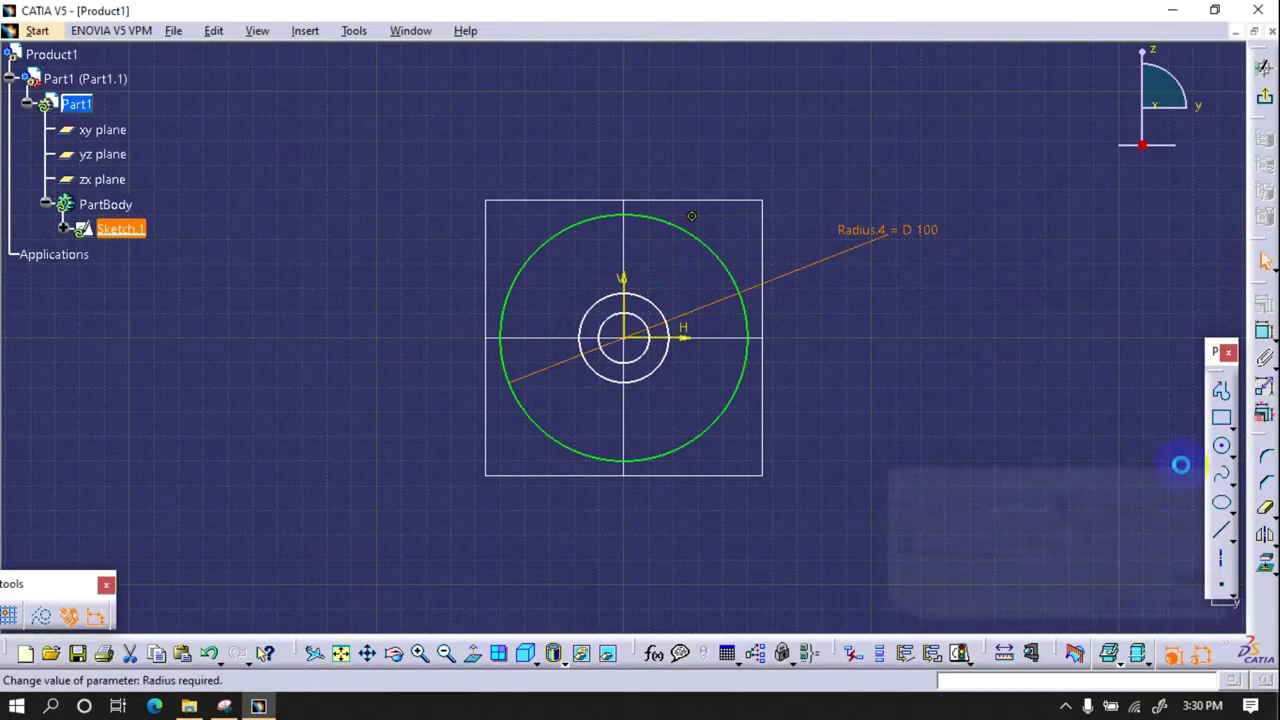
pyautogui.click(1221, 447)
pyautogui.click(630, 340)
pyautogui.click(692, 176)
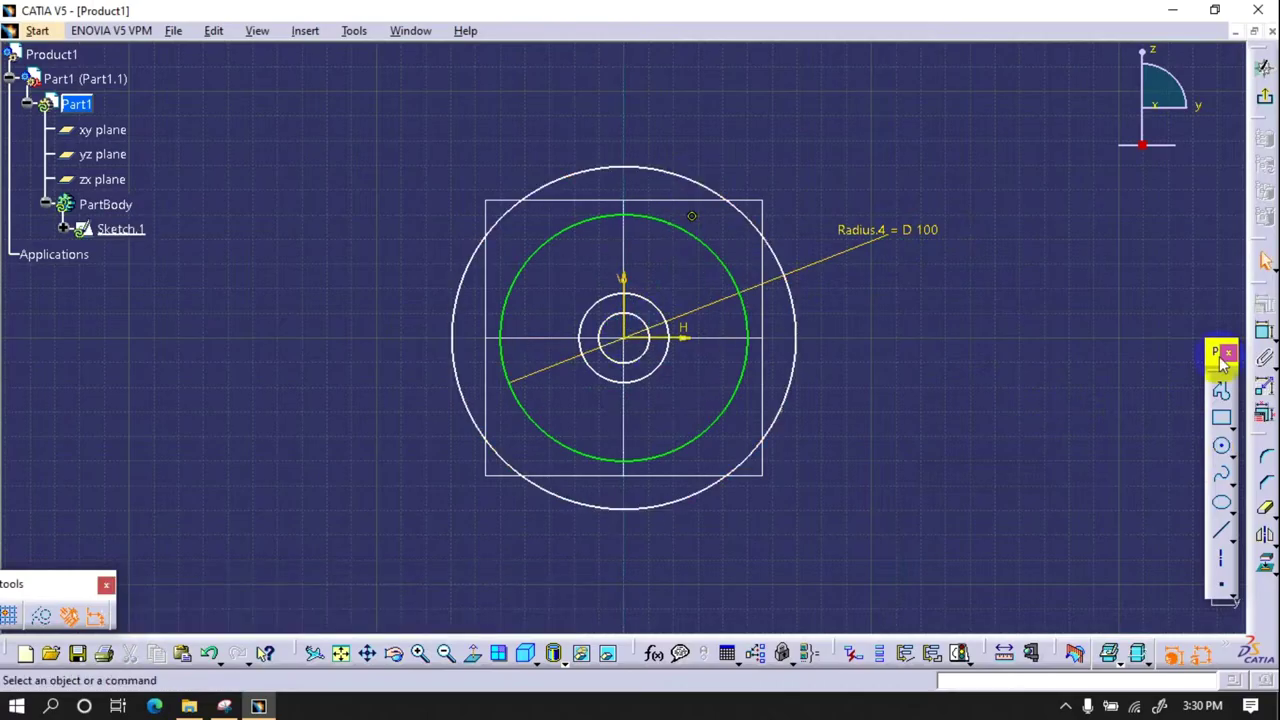
pyautogui.click(808, 332)
pyautogui.doubleClick(945, 298)
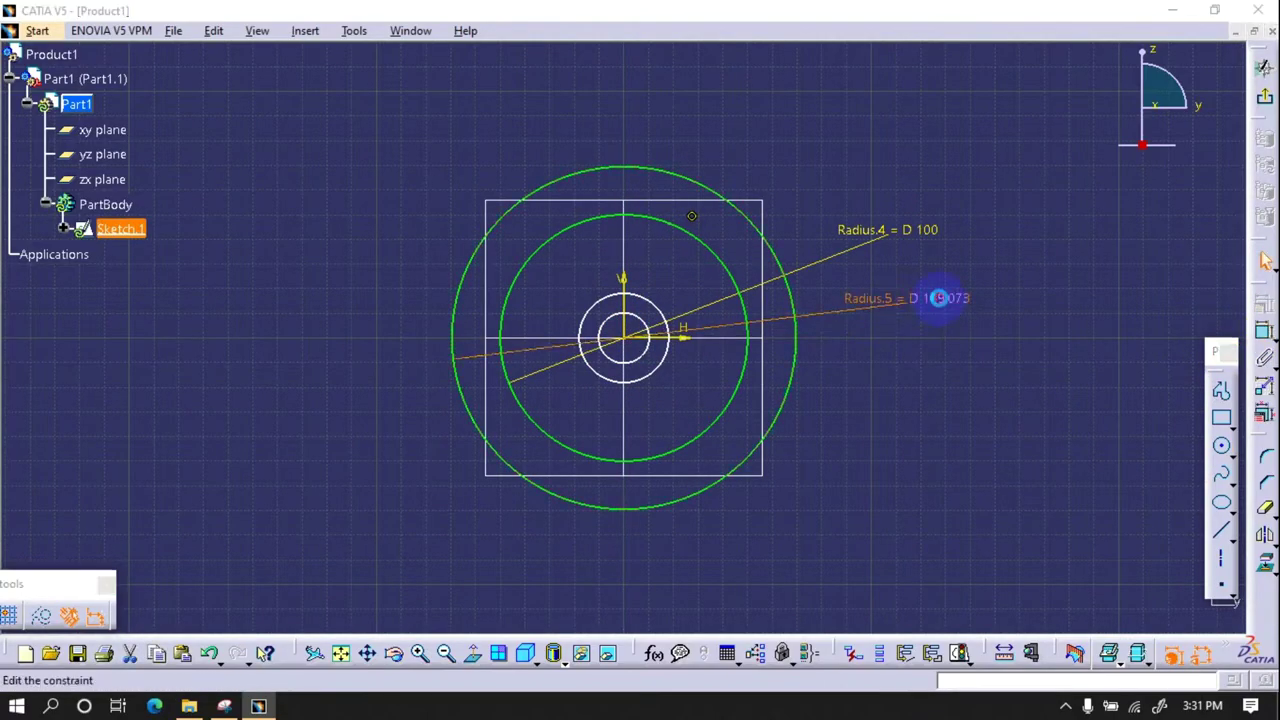
pyautogui.write('100*0.95')
pyautogui.press('Return')
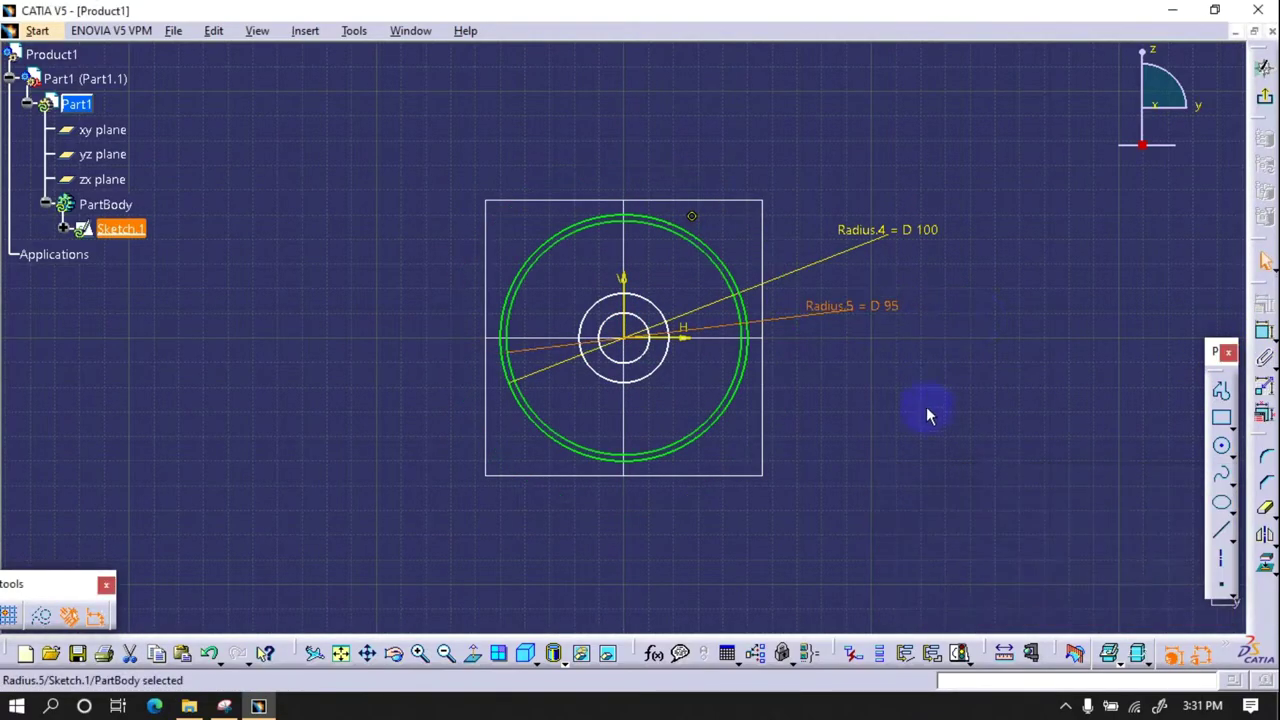
# - Dimension another circle with a 105.263 diameter
pyautogui.click(1264, 330)
pyautogui.click(957, 270)
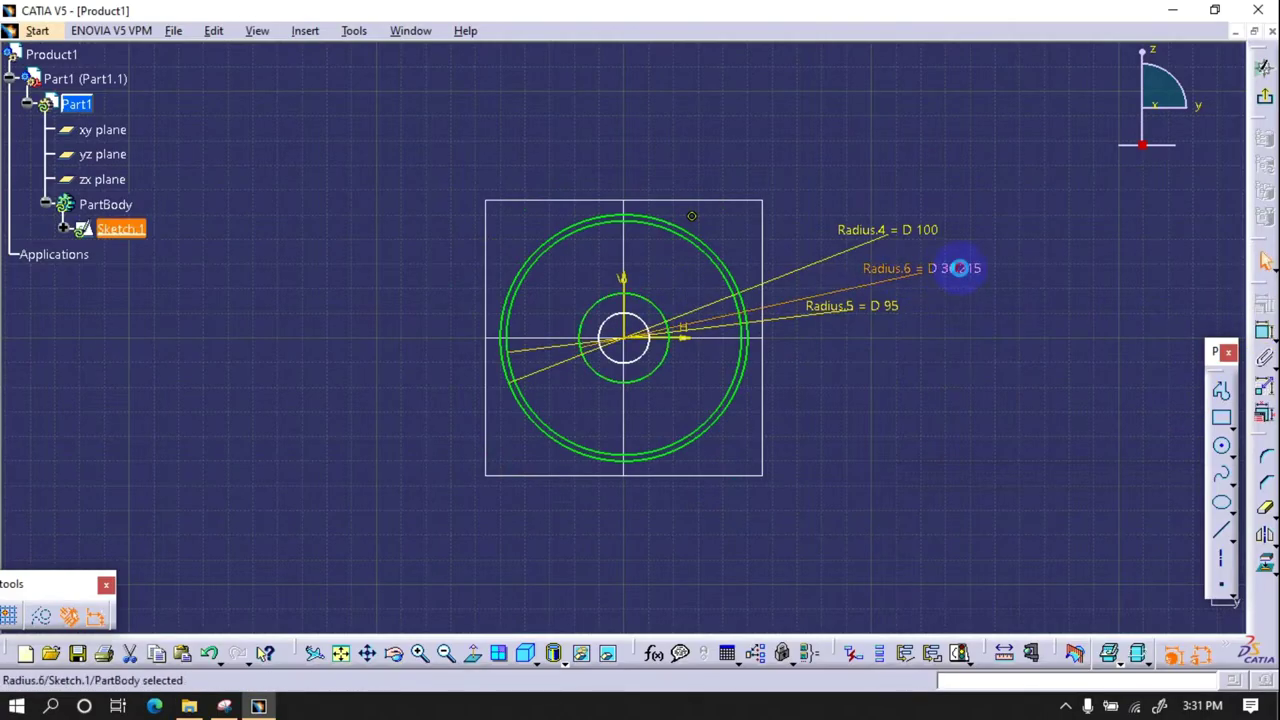
pyautogui.doubleClick(960, 278)
pyautogui.press('Return')
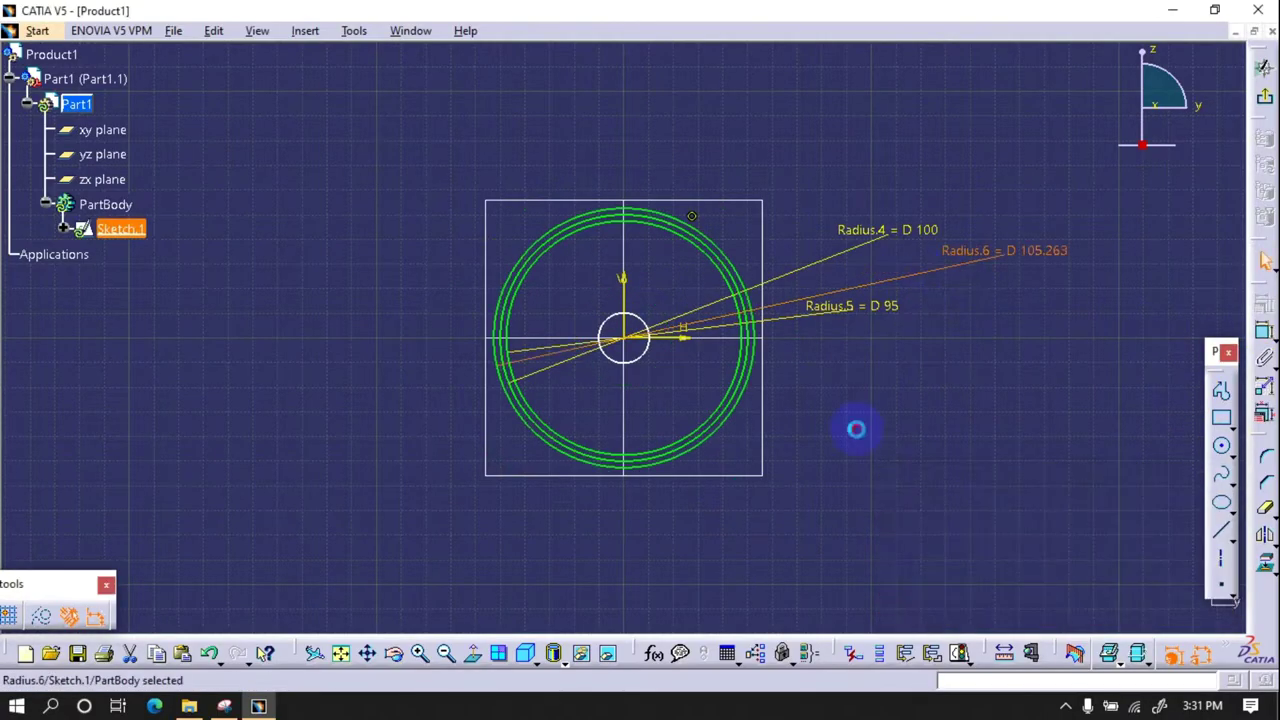
# - Dimension the small circle to a 92 diameter
pyautogui.click(1222, 350)
pyautogui.click(929, 428)
pyautogui.doubleClick(931, 421)
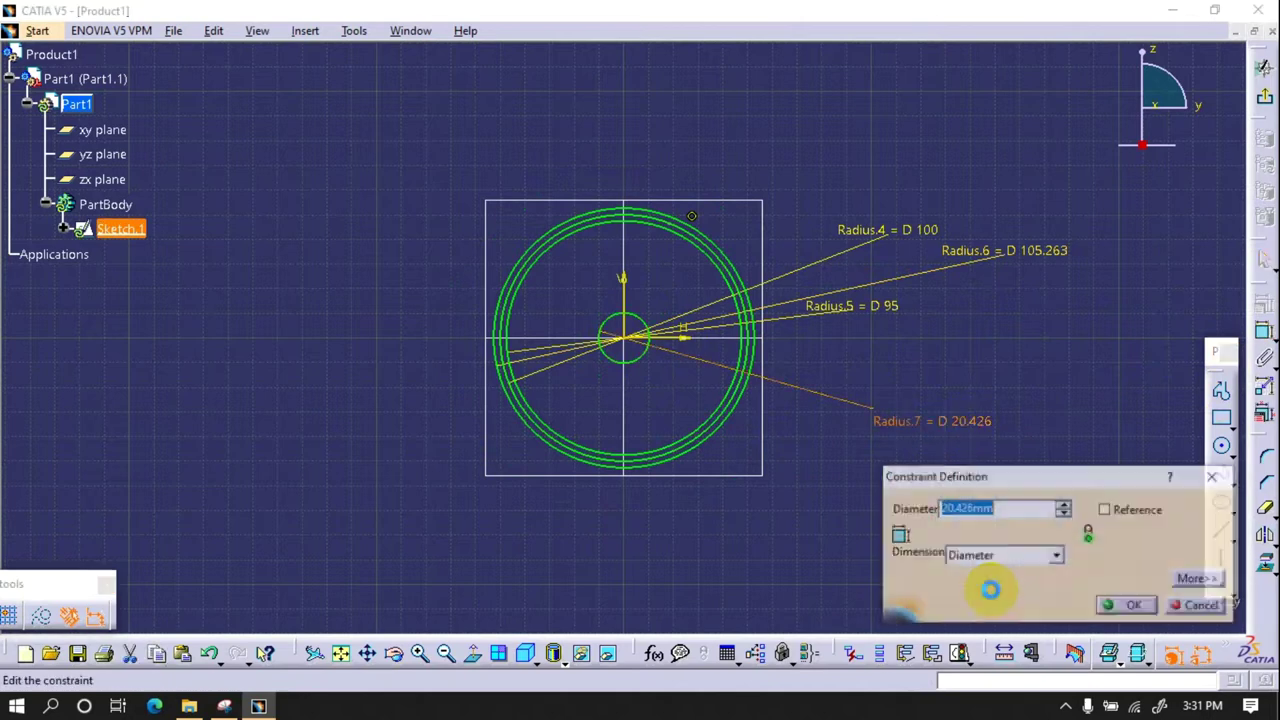
pyautogui.write('95-3')
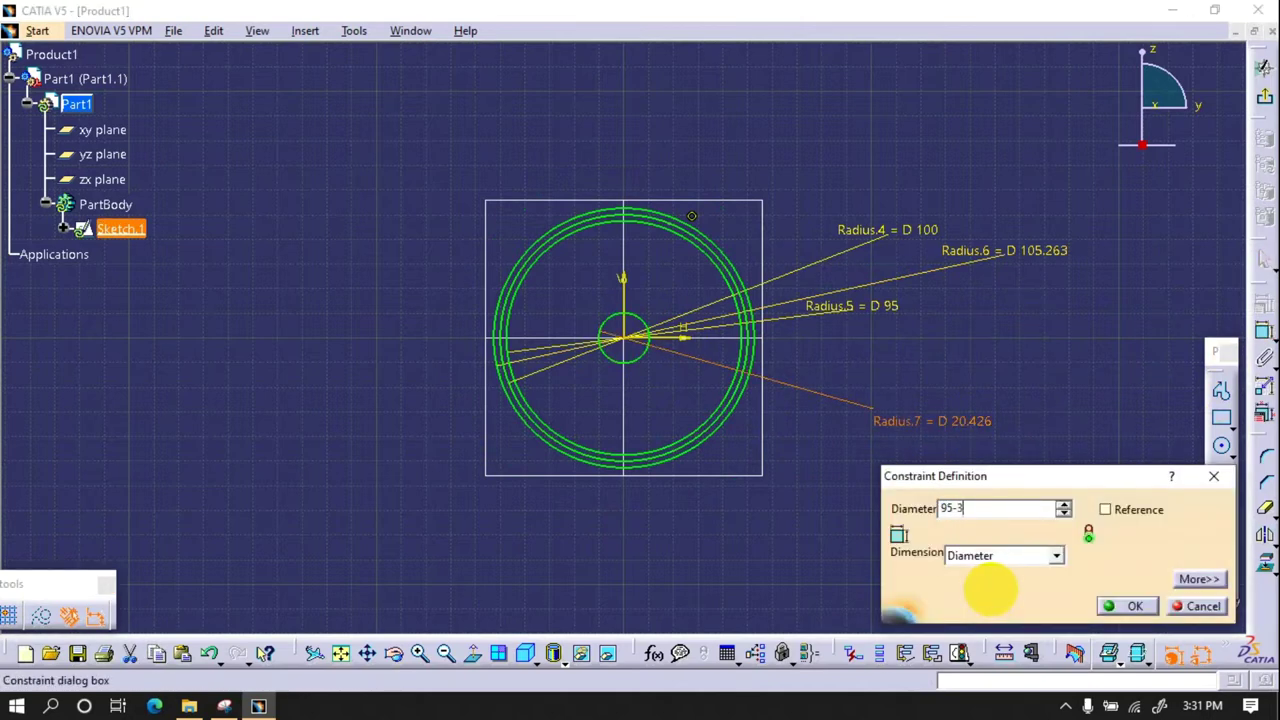
pyautogui.press('Return')
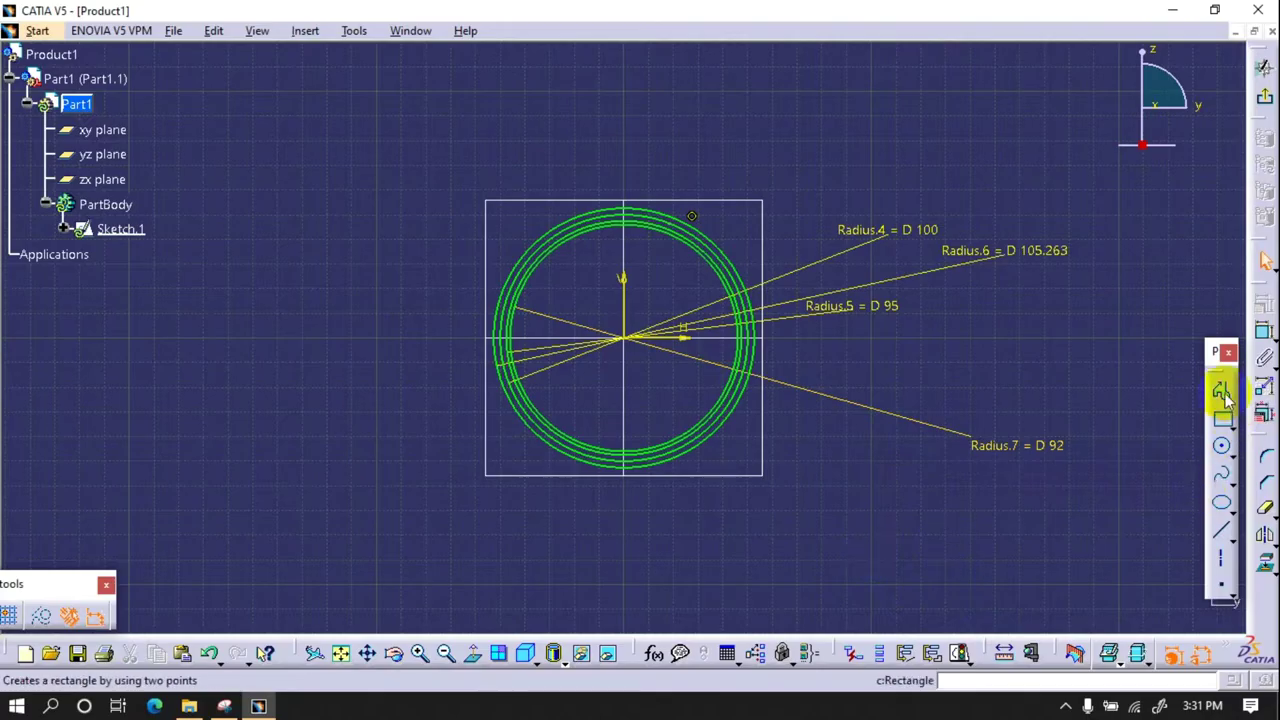
# - Draw two radial lines meeting at the circle centre with Profile
pyautogui.click(1221, 391)
pyautogui.click(472, 126)
pyautogui.click(705, 103)
pyautogui.click(1264, 331)
pyautogui.click(684, 160)
# - Add angle constraints between the two lines and from one line to the vertical axis
pyautogui.click(511, 180)
pyautogui.click(560, 95)
pyautogui.click(1264, 331)
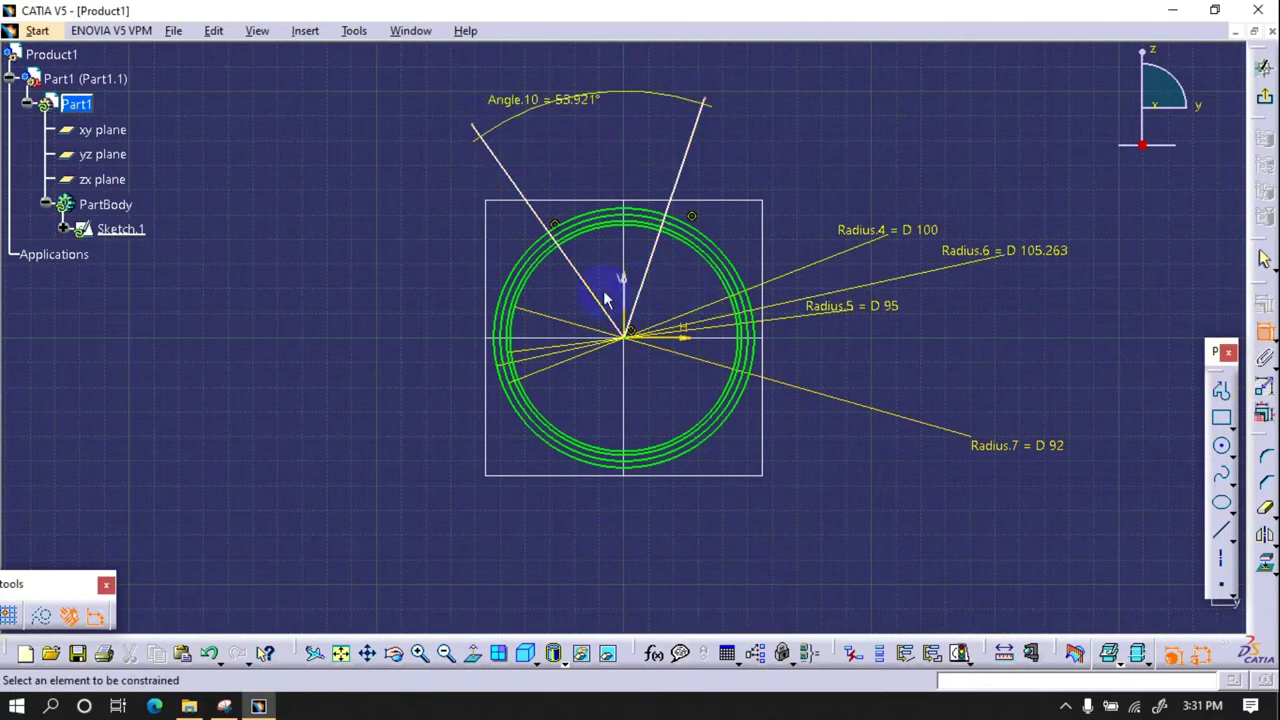
pyautogui.click(605, 298)
pyautogui.click(622, 278)
pyautogui.doubleClick(590, 152)
pyautogui.write('90')
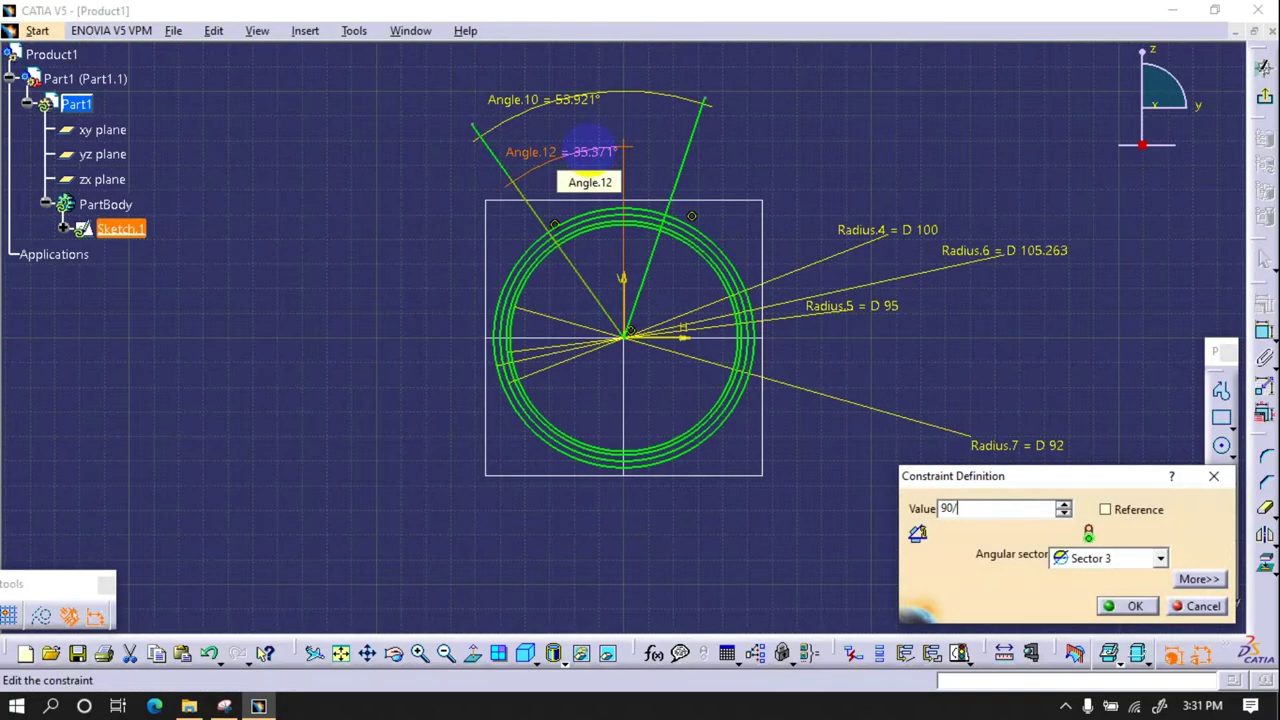
pyautogui.press('Return')
# - Set Angle.10 to 20° and Angle.12 to 3.563°
pyautogui.doubleClick(692, 92)
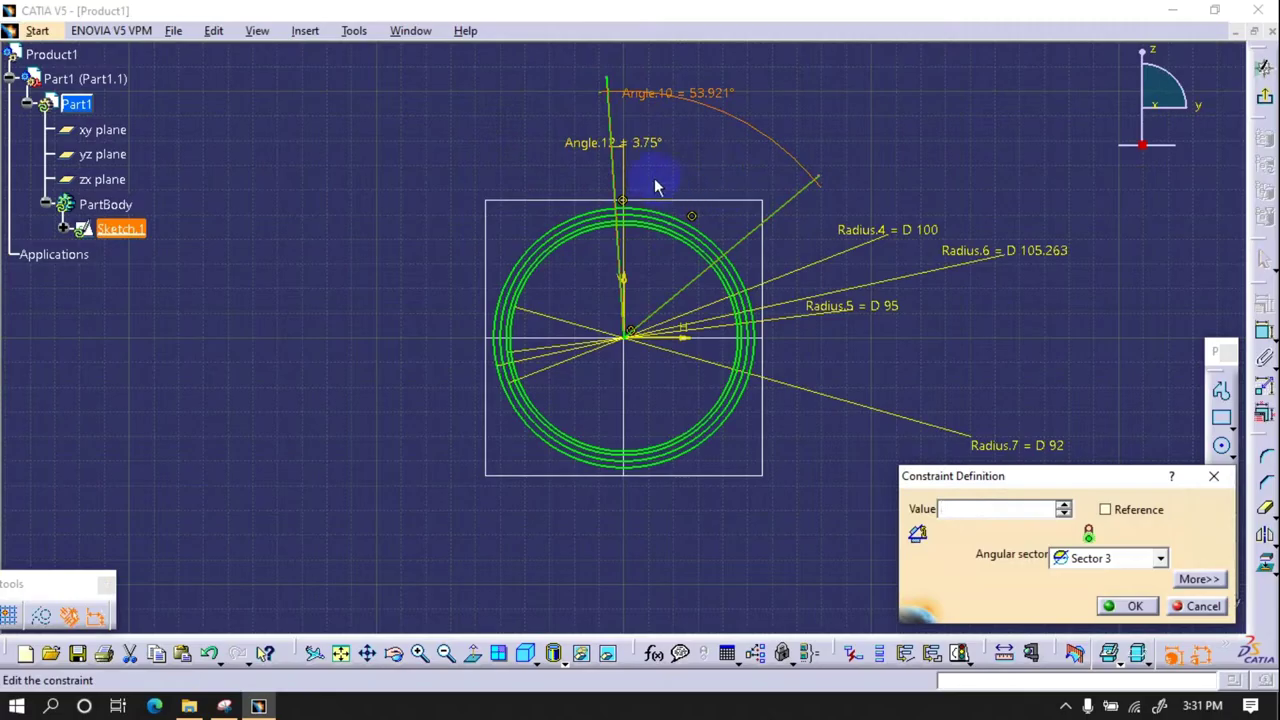
pyautogui.write('20')
pyautogui.press('Return')
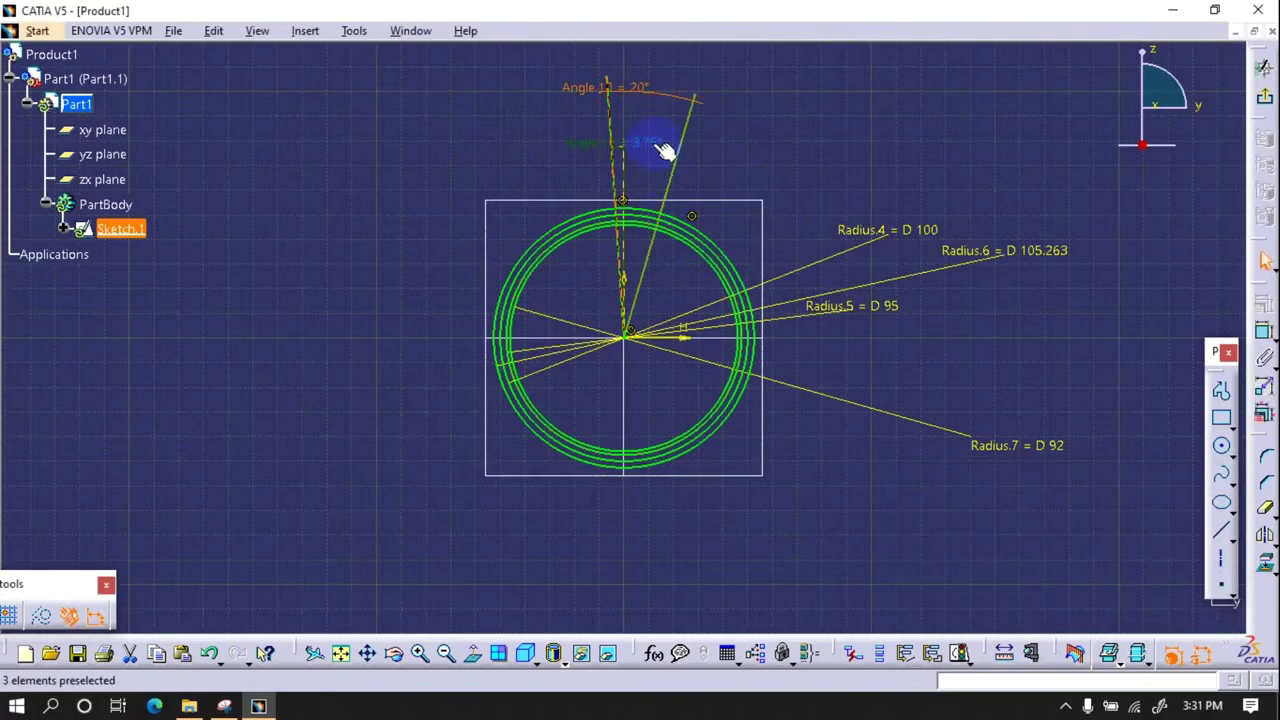
pyautogui.doubleClick(655, 142)
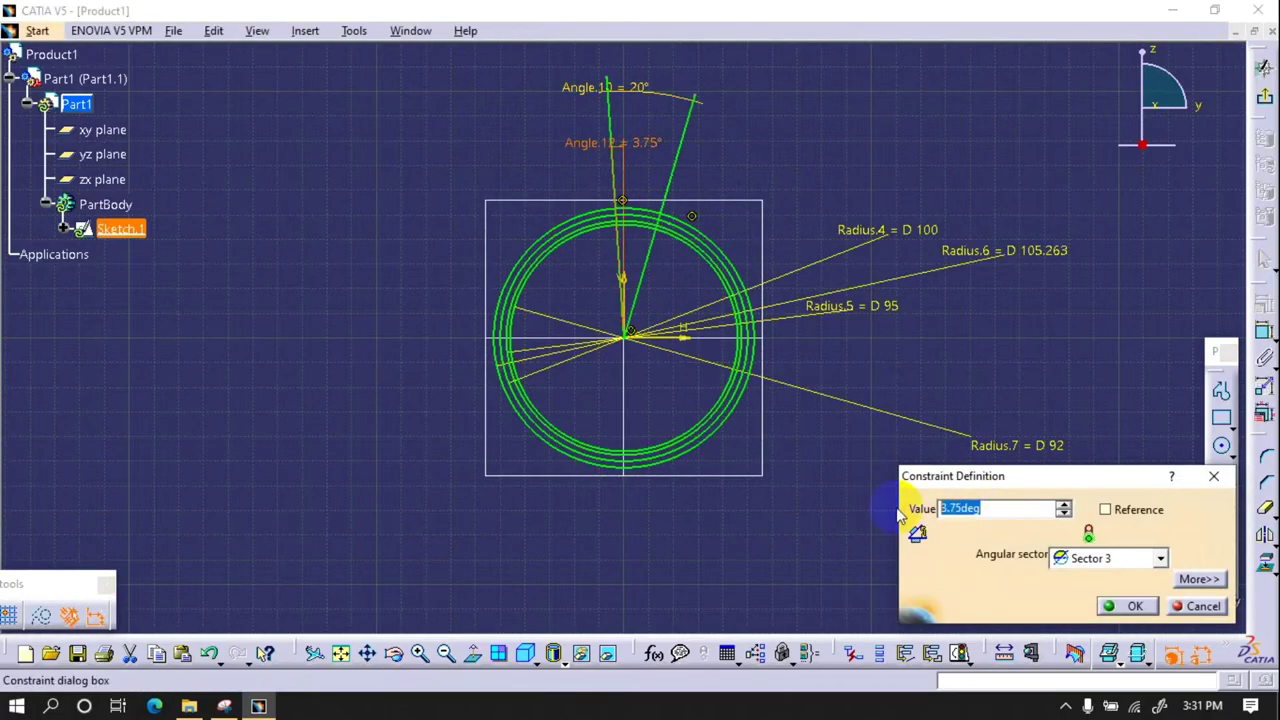
pyautogui.write('90*0.95/24')
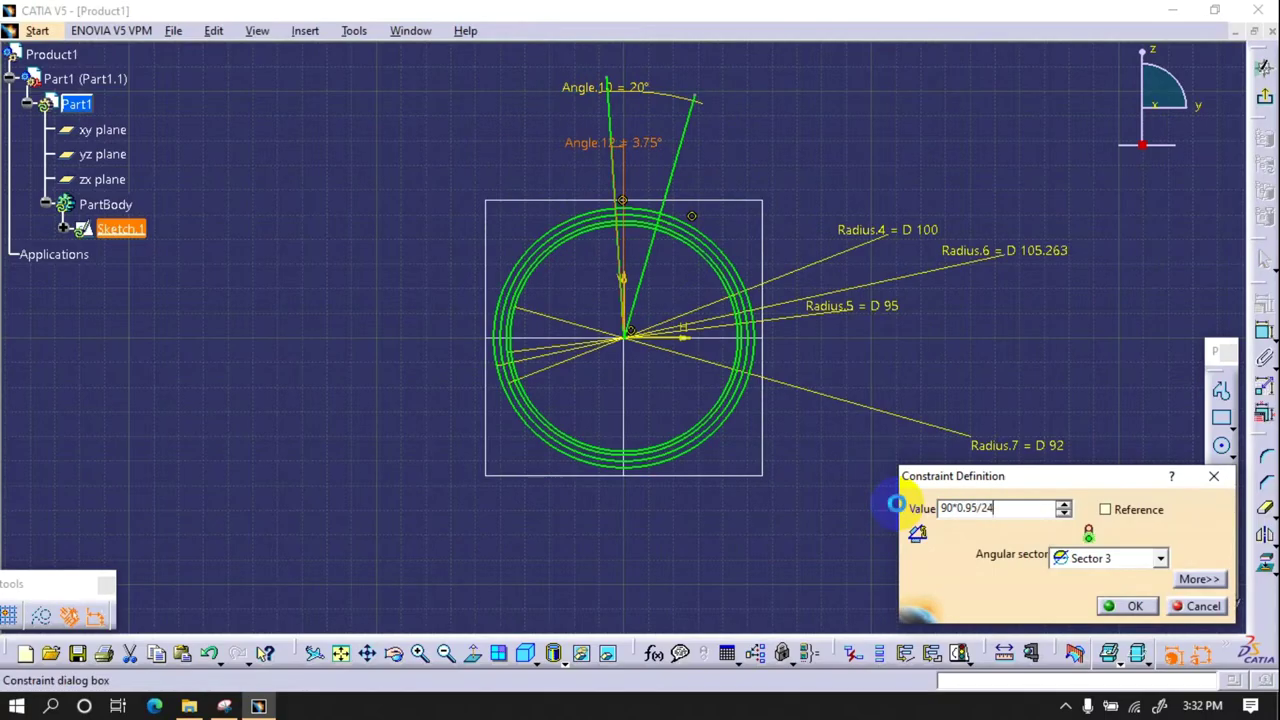
pyautogui.press('Return')
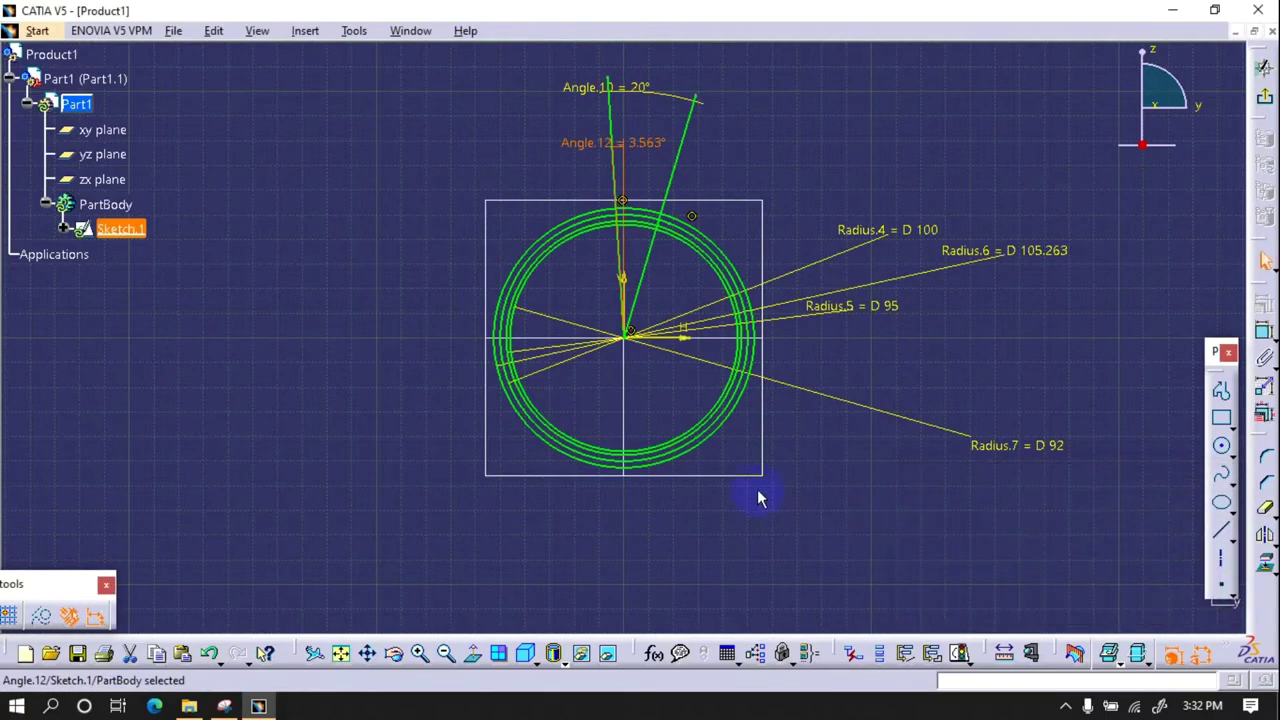
pyautogui.moveTo(686, 491); pyautogui.dragTo(643, 234, button='middle')
pyautogui.doubleClick(683, 287)
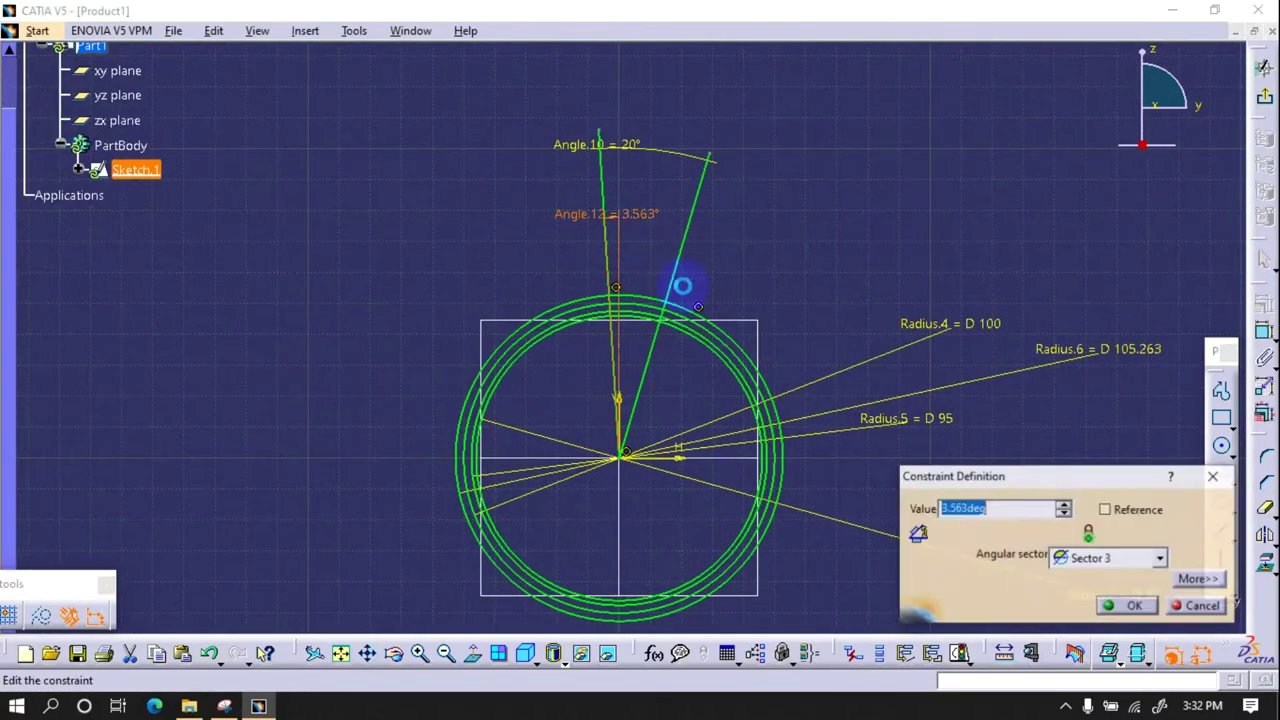
pyautogui.click(1127, 605)
pyautogui.click(1222, 447)
pyautogui.moveTo(677, 306)
pyautogui.mouseDown(button='middle')
pyautogui.moveTo(810, 373)
pyautogui.moveTo(796, 350)
pyautogui.mouseUp(button='middle')
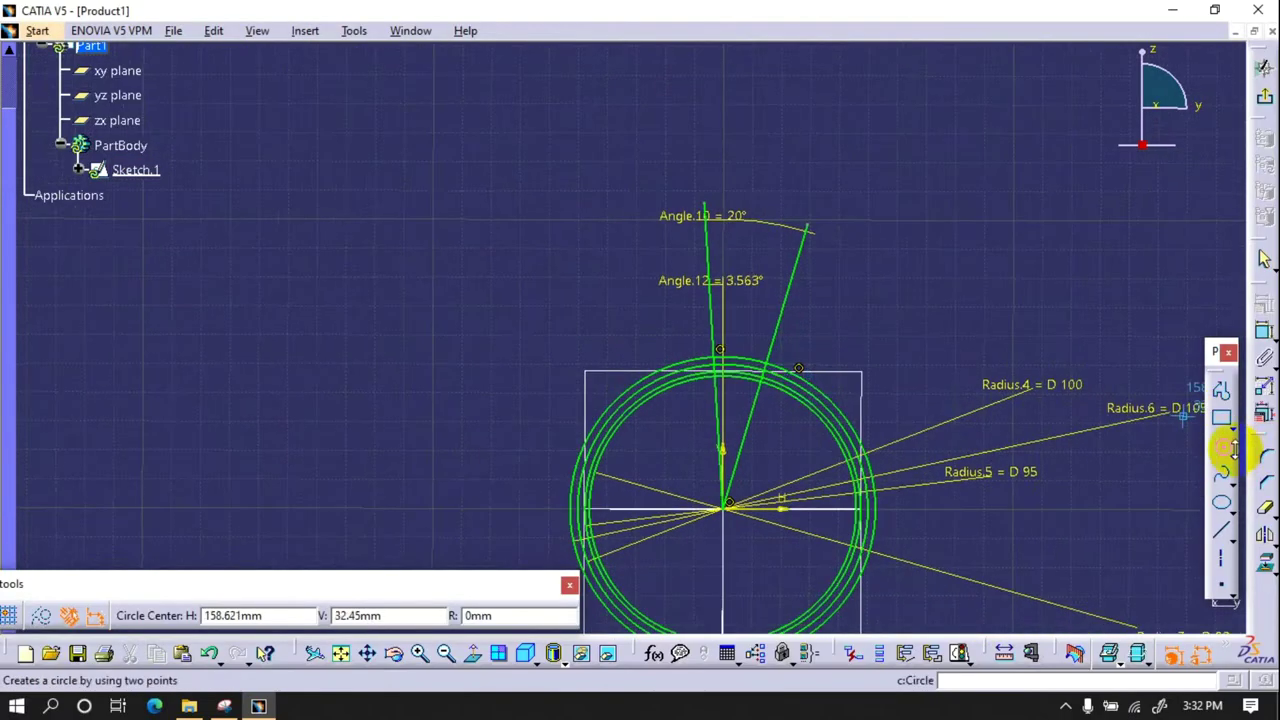
# - Draw a planet circle centred on the ring near the top
pyautogui.press('Escape')
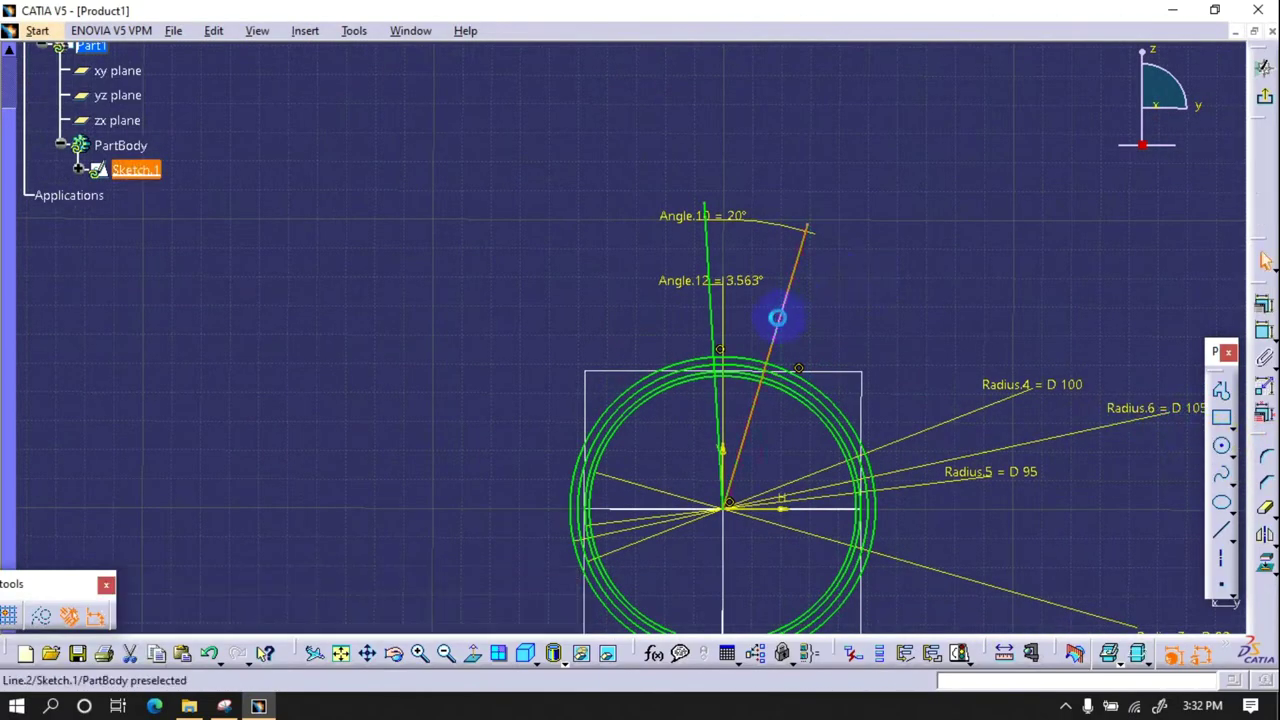
pyautogui.click(349, 486)
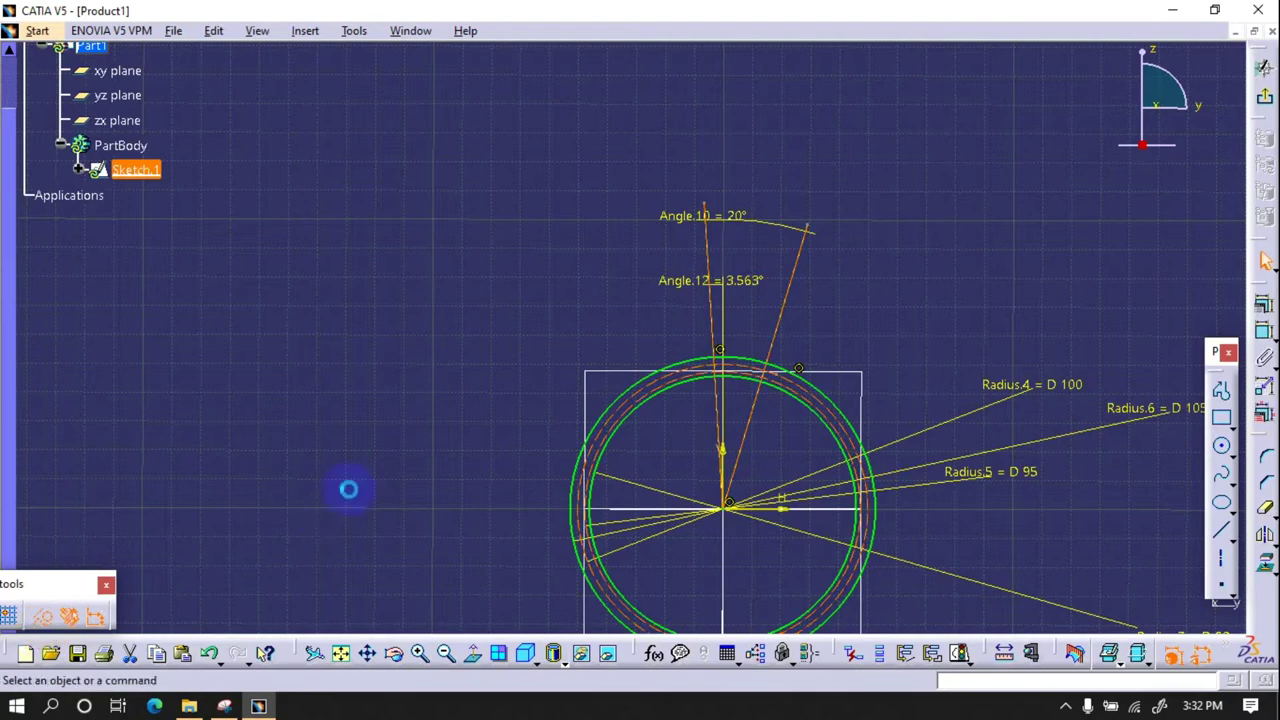
pyautogui.moveTo(349, 486); pyautogui.dragTo(423, 357, button='middle')
pyautogui.click(1221, 446)
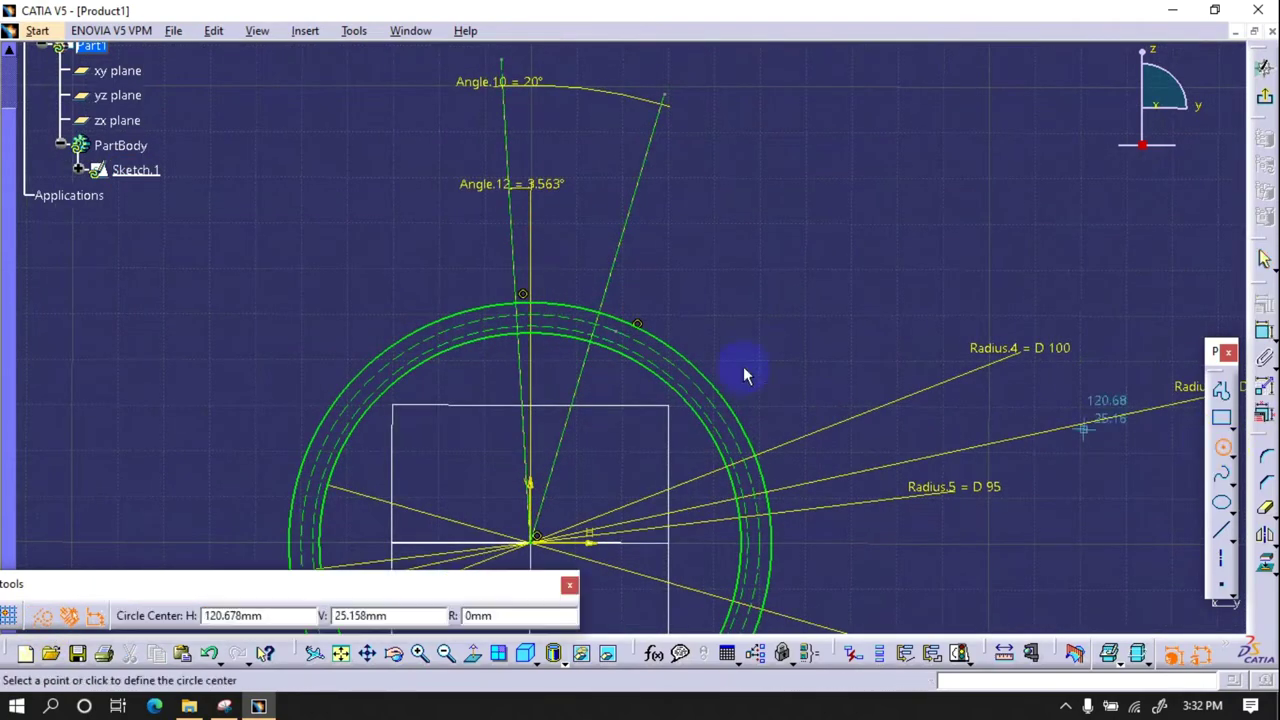
pyautogui.click(590, 343)
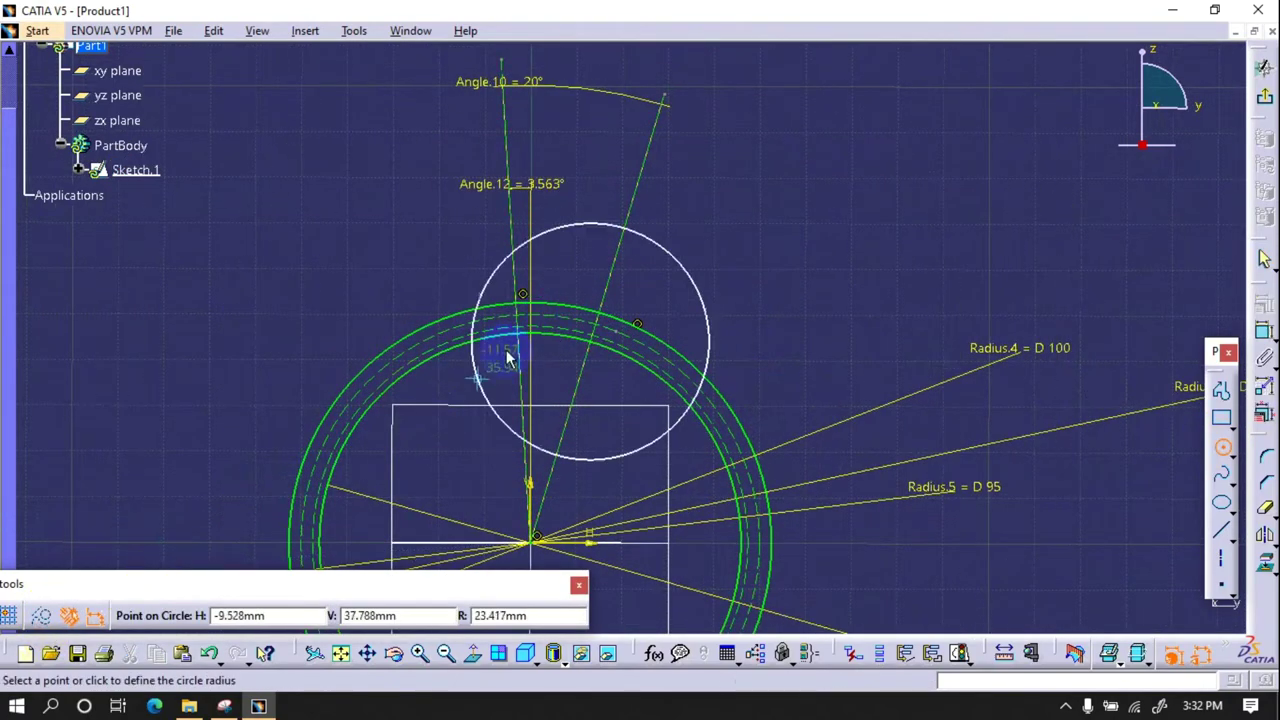
pyautogui.click(528, 323)
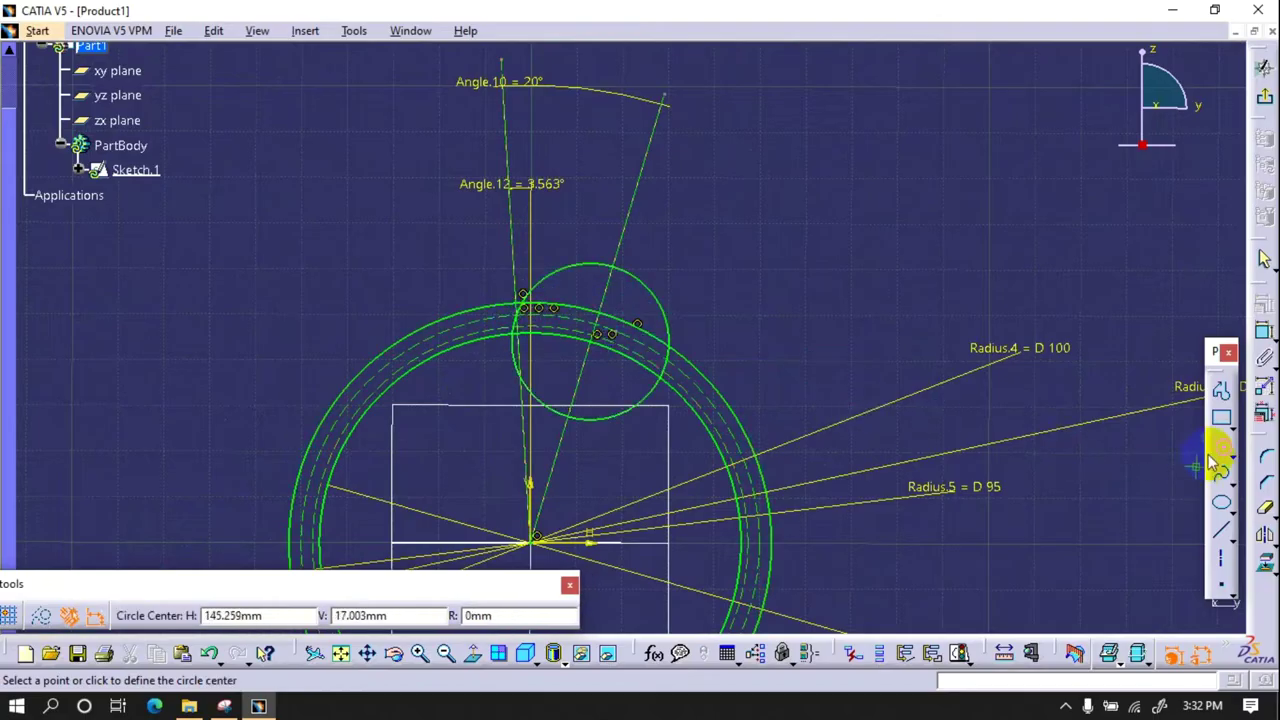
pyautogui.press('Escape')
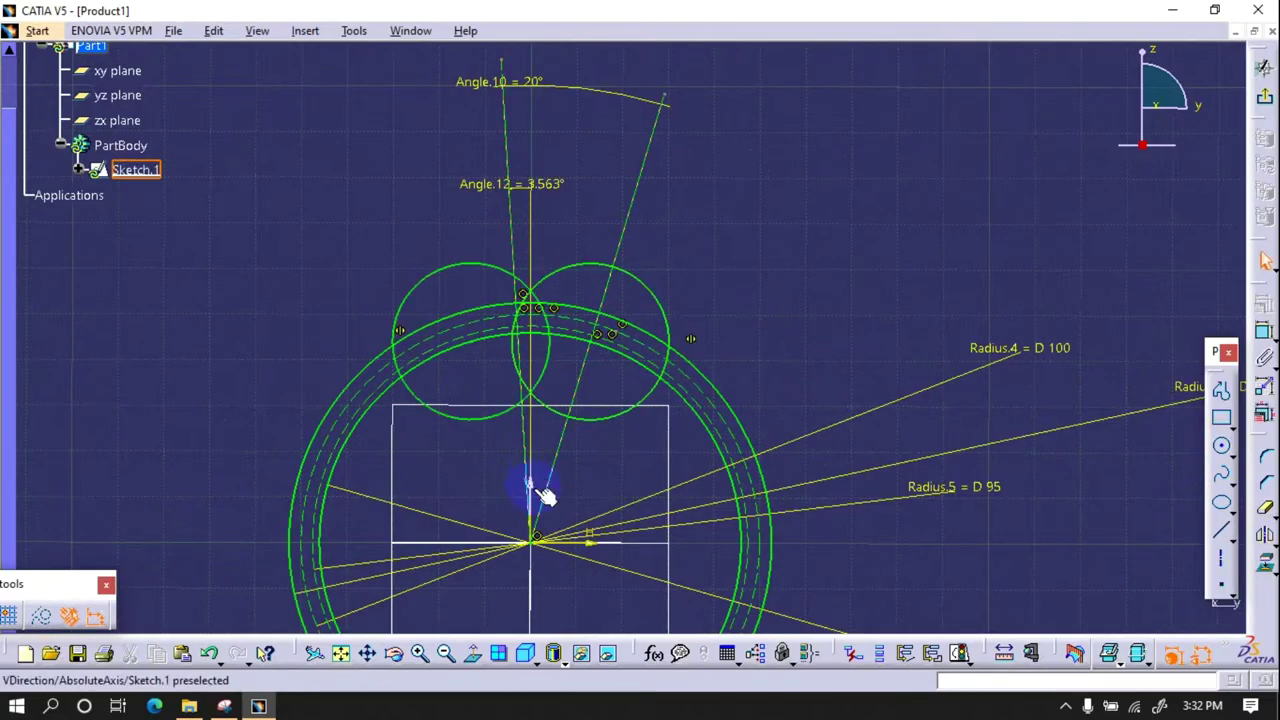
# - Quick Trim the leftover arcs on both sides of the tooth and exit the sketcher
pyautogui.click(1221, 502)
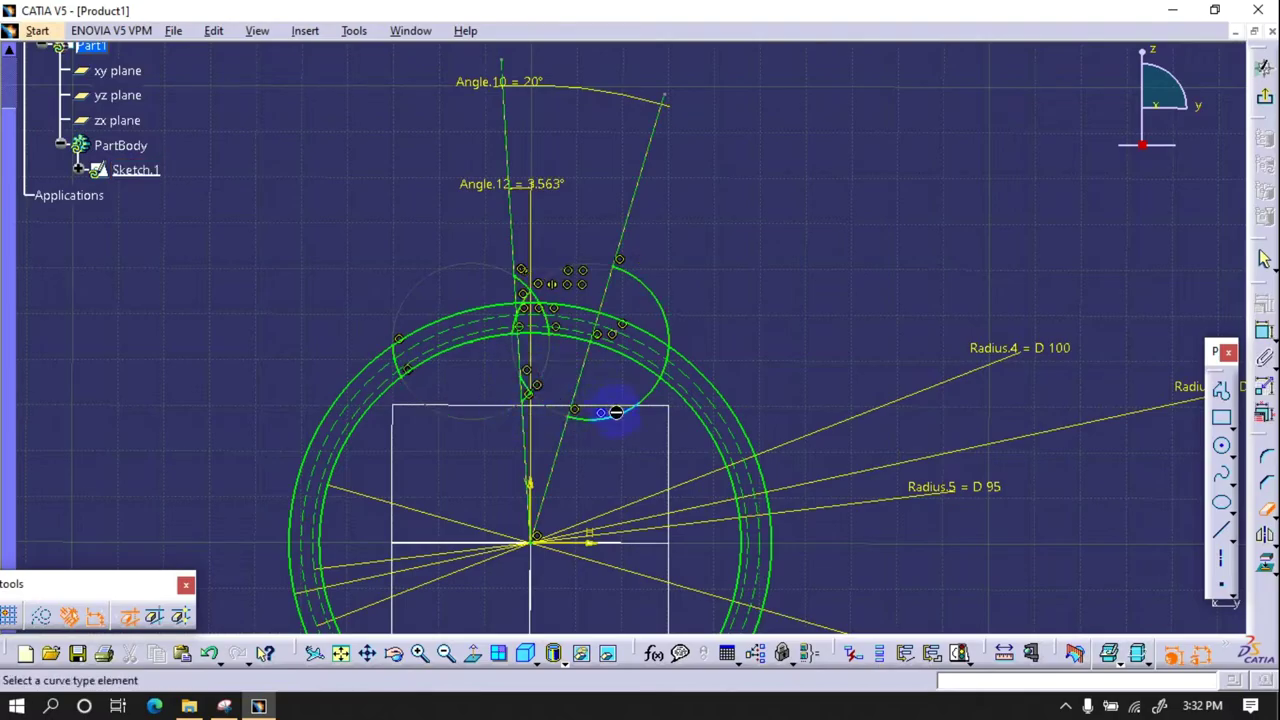
pyautogui.scroll(5, 427, 375)
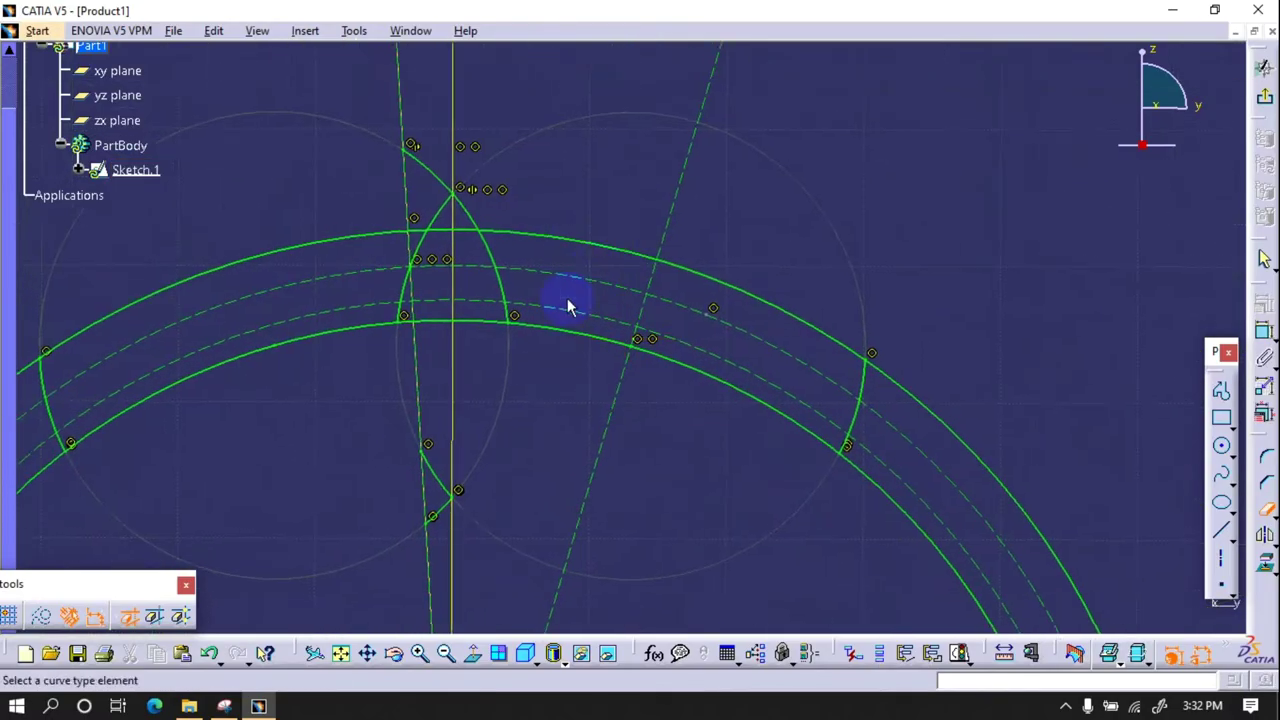
pyautogui.click(418, 234)
pyautogui.click(388, 333)
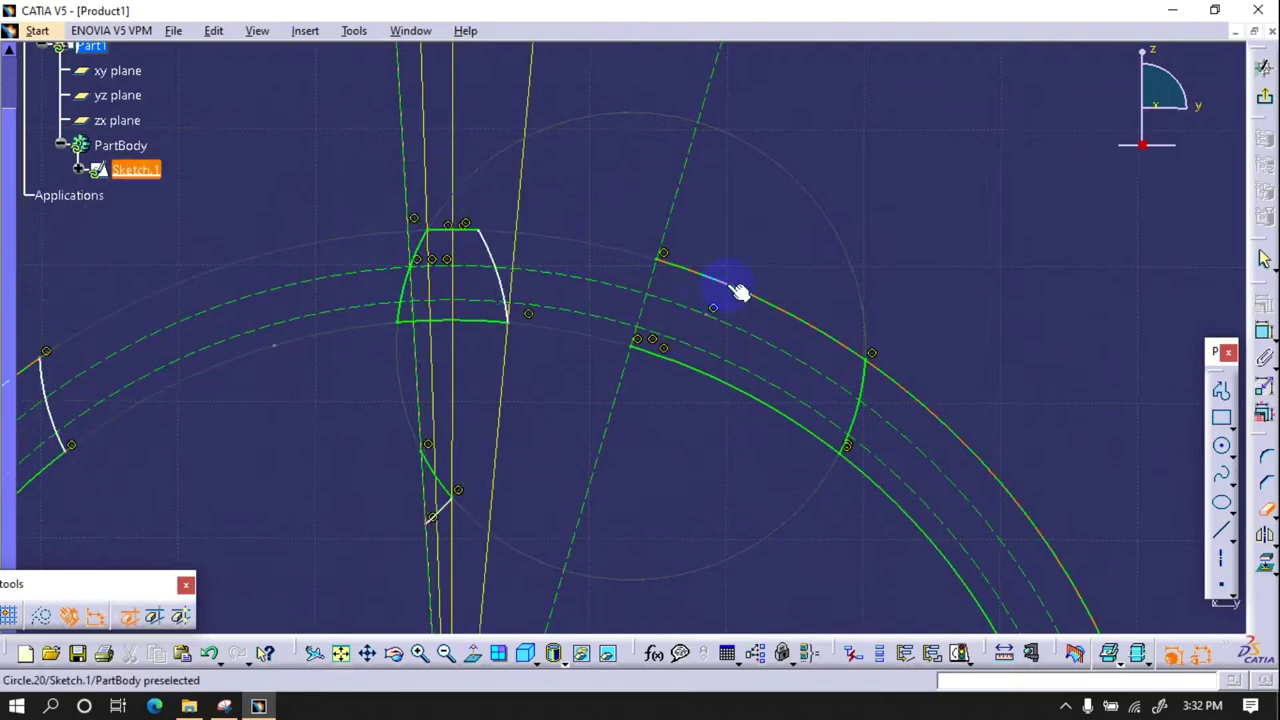
pyautogui.click(929, 415)
pyautogui.moveTo(318, 420); pyautogui.dragTo(463, 417, button='middle')
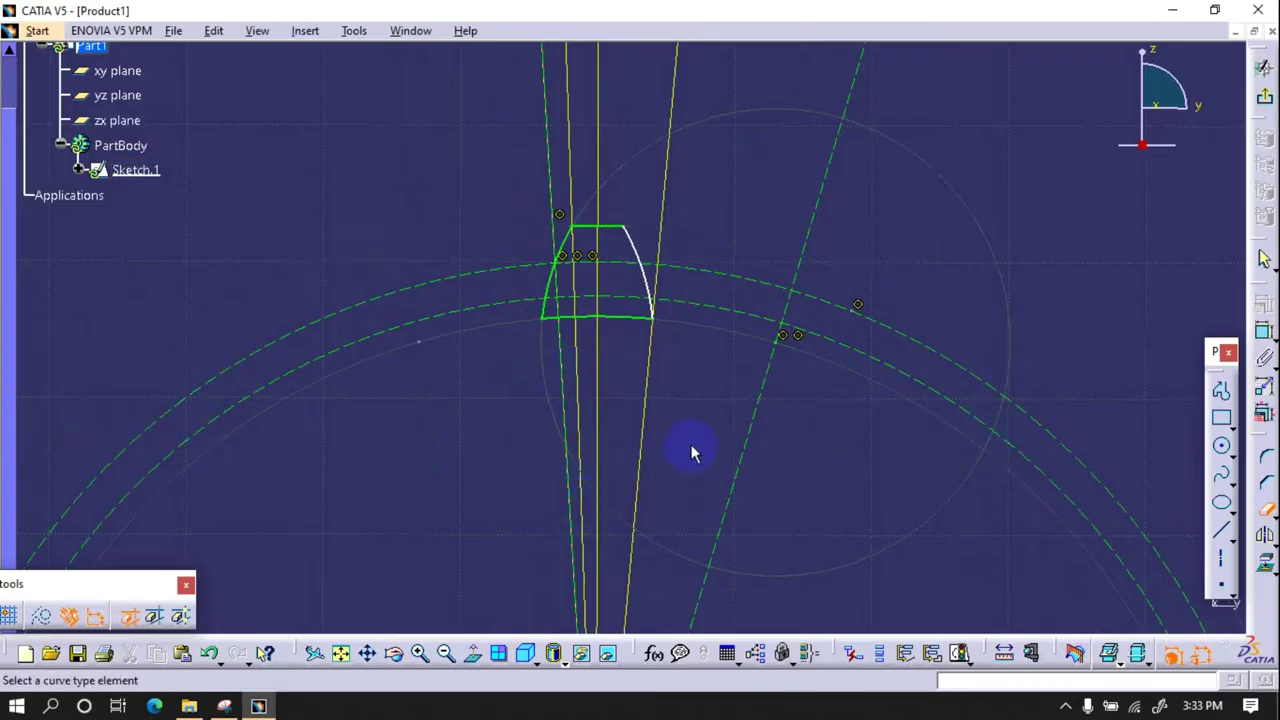
pyautogui.keyDown('ctrl'); pyautogui.moveTo(692, 453); pyautogui.dragTo(663, 491, button='middle'); pyautogui.keyUp('ctrl')
pyautogui.click(1263, 96)
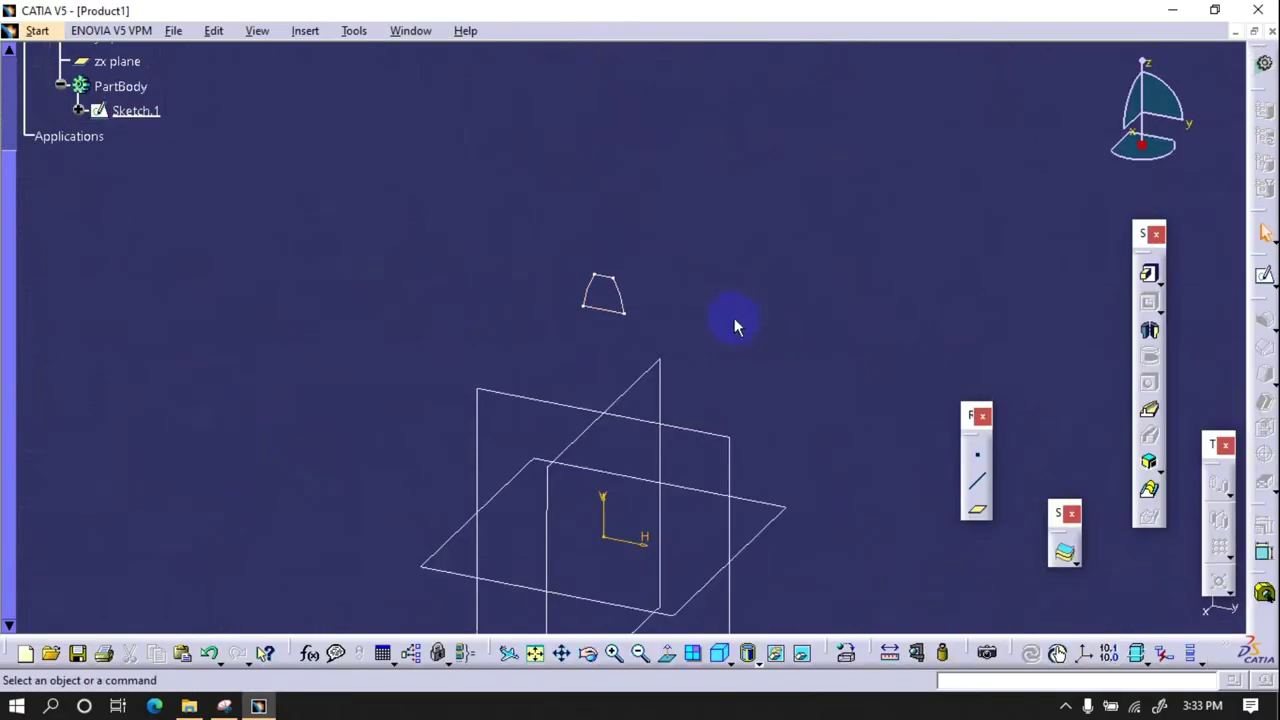
# - Start a new sketch and draw two concentric circles at the origin
pyautogui.click(1264, 275)
pyautogui.click(700, 449)
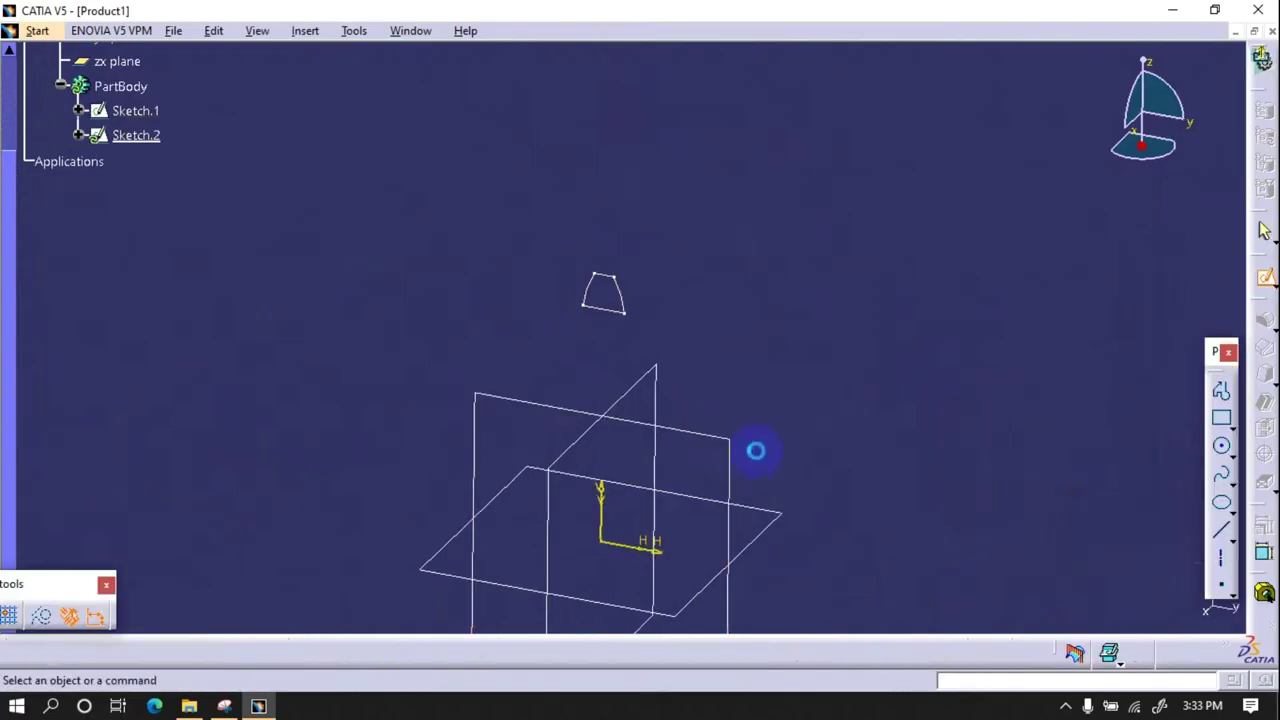
pyautogui.click(1221, 446)
pyautogui.click(542, 464)
pyautogui.click(686, 464)
pyautogui.click(542, 464)
pyautogui.click(578, 378)
# - Constrain the inner circle to D 25 and make the outer circle coincident with the tooth base
pyautogui.click(1264, 332)
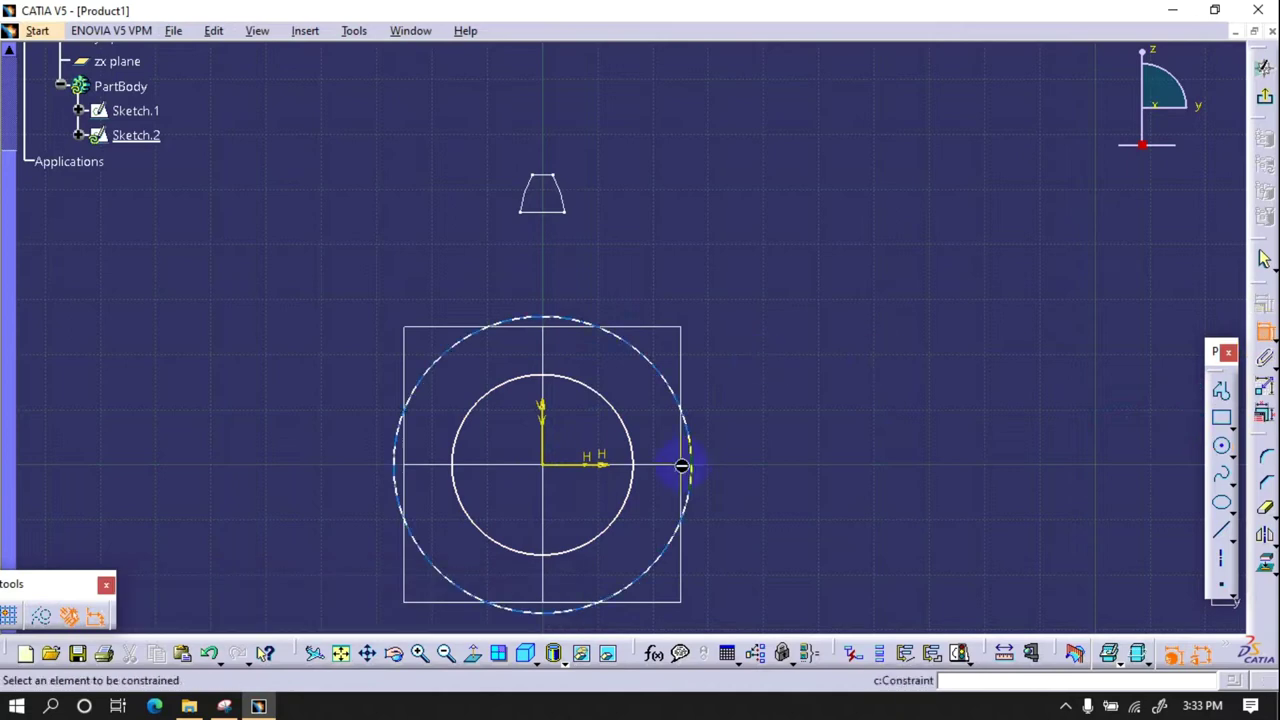
pyautogui.click(632, 432)
pyautogui.click(808, 386)
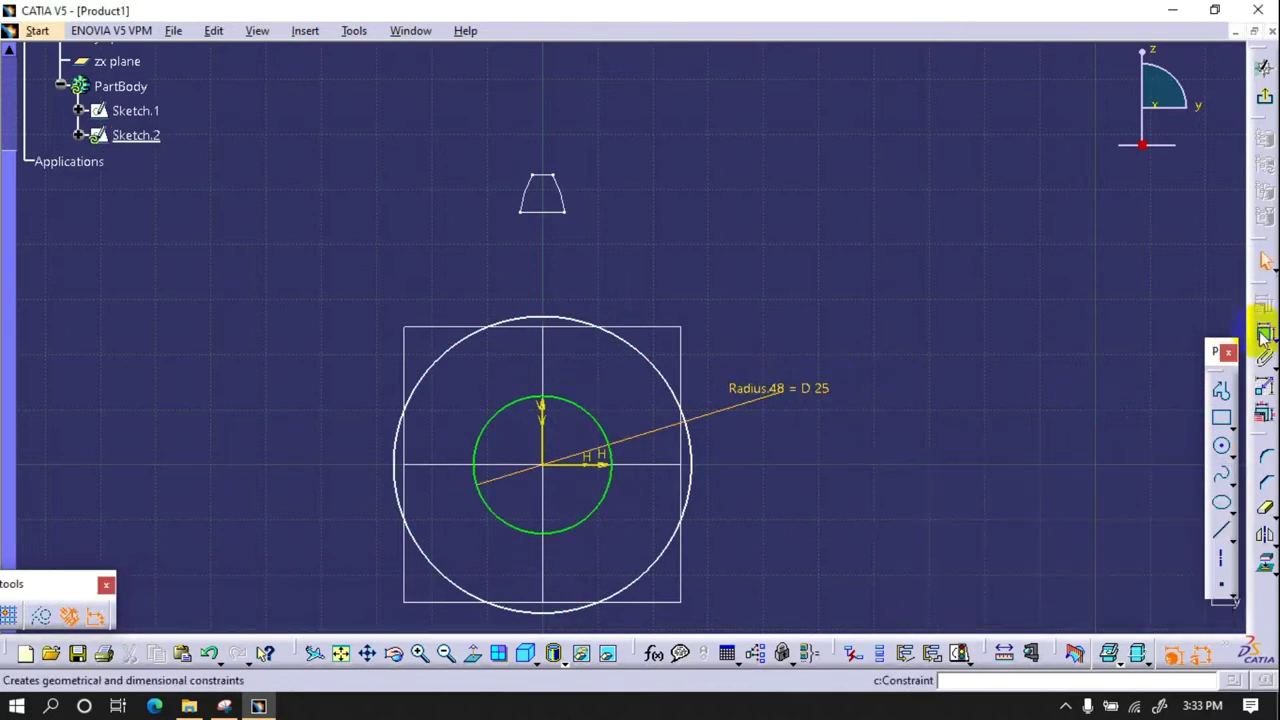
pyautogui.click(582, 320)
pyautogui.click(560, 212)
pyautogui.rightClick(757, 250)
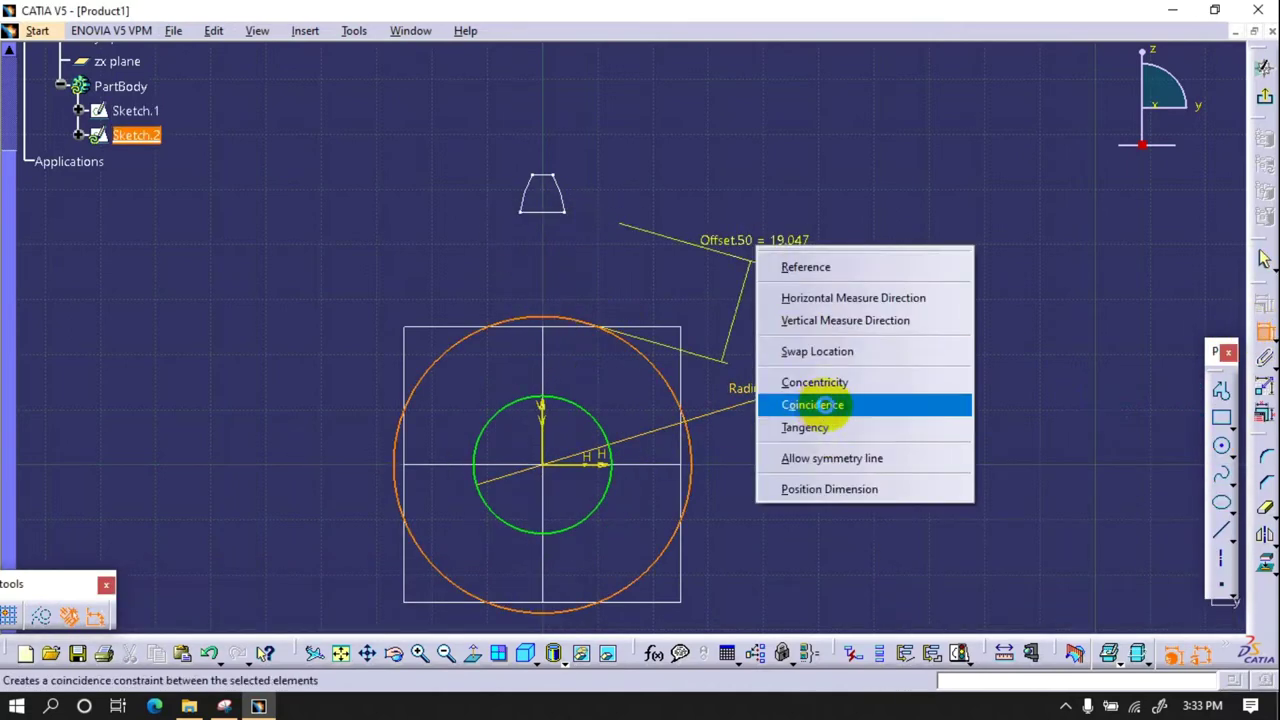
pyautogui.click(820, 406)
pyautogui.click(1264, 96)
# - Pad the tooth sketch 10 mm, then pad the bored disc sketch
pyautogui.click(1146, 357)
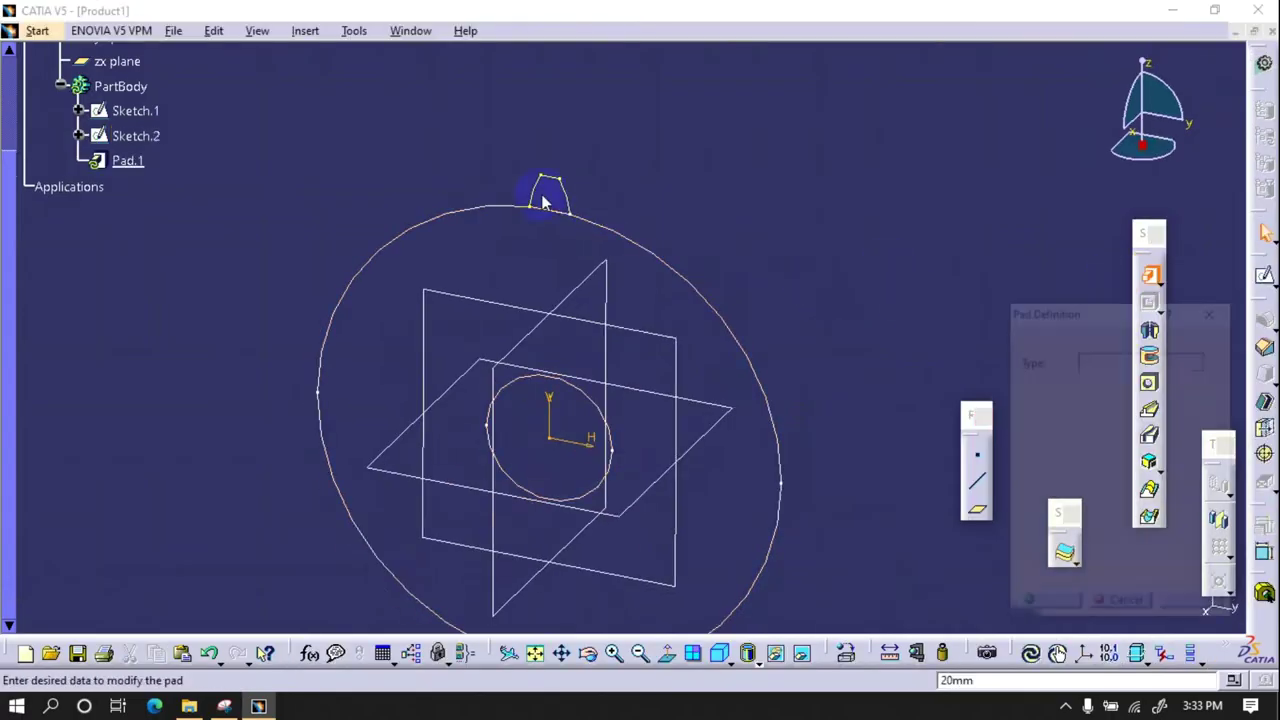
pyautogui.click(581, 208)
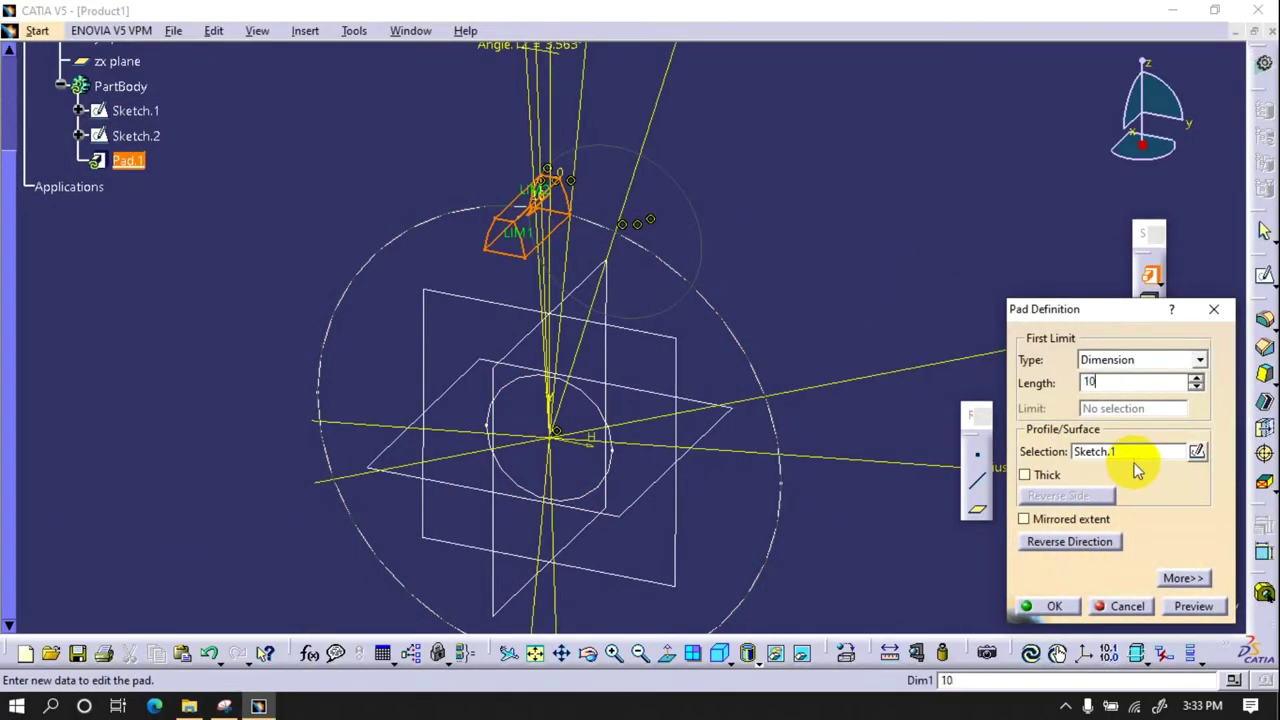
pyautogui.press('Return')
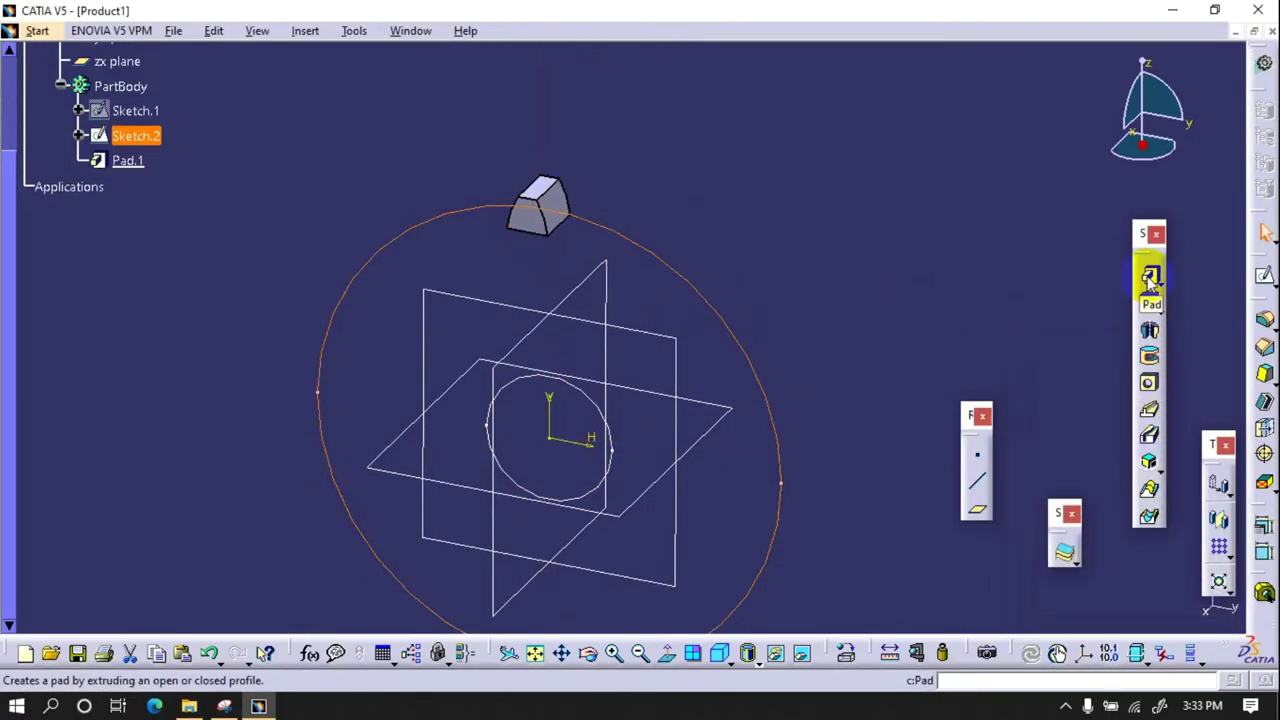
pyautogui.click(1150, 276)
pyautogui.click(1050, 604)
# - Circular-pattern Pad.1 about the disc face as a complete crown with 24 instances
pyautogui.click(1222, 549)
pyautogui.click(1238, 578)
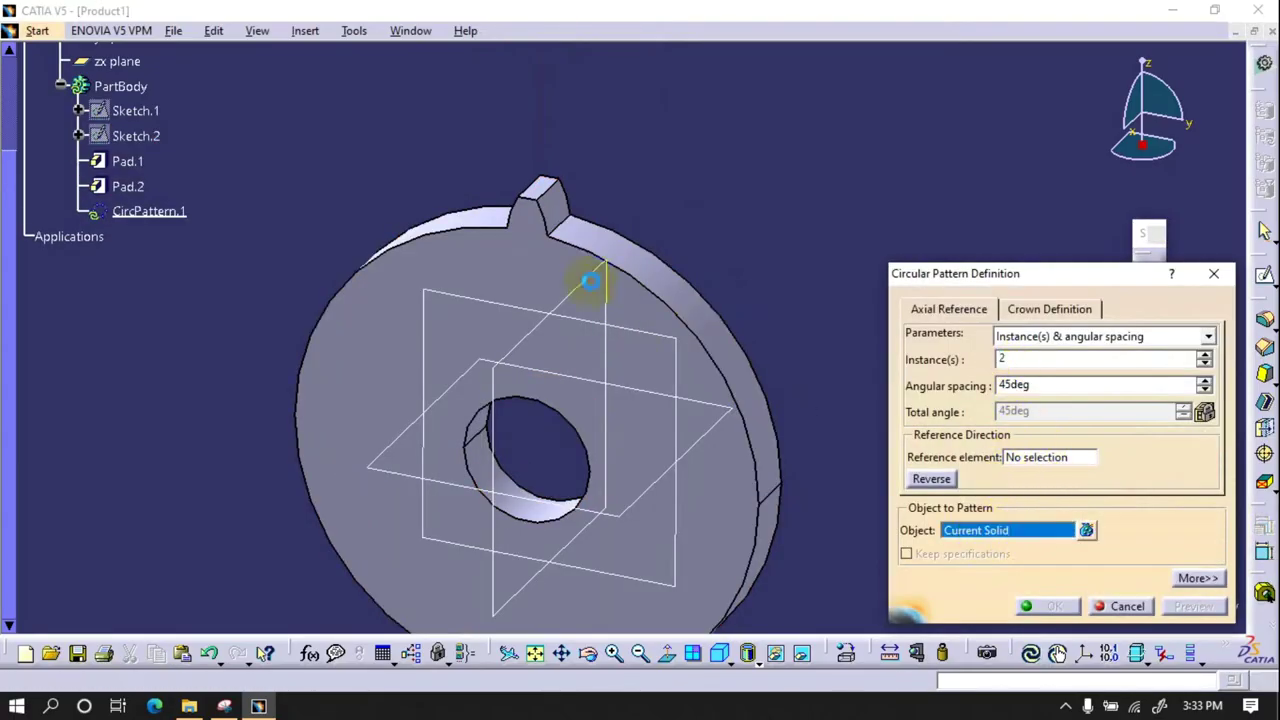
pyautogui.click(565, 212)
pyautogui.click(1050, 457)
pyautogui.click(740, 445)
pyautogui.click(1027, 340)
pyautogui.click(1030, 397)
pyautogui.doubleClick(1034, 358)
pyautogui.write('24')
pyautogui.press('Return')
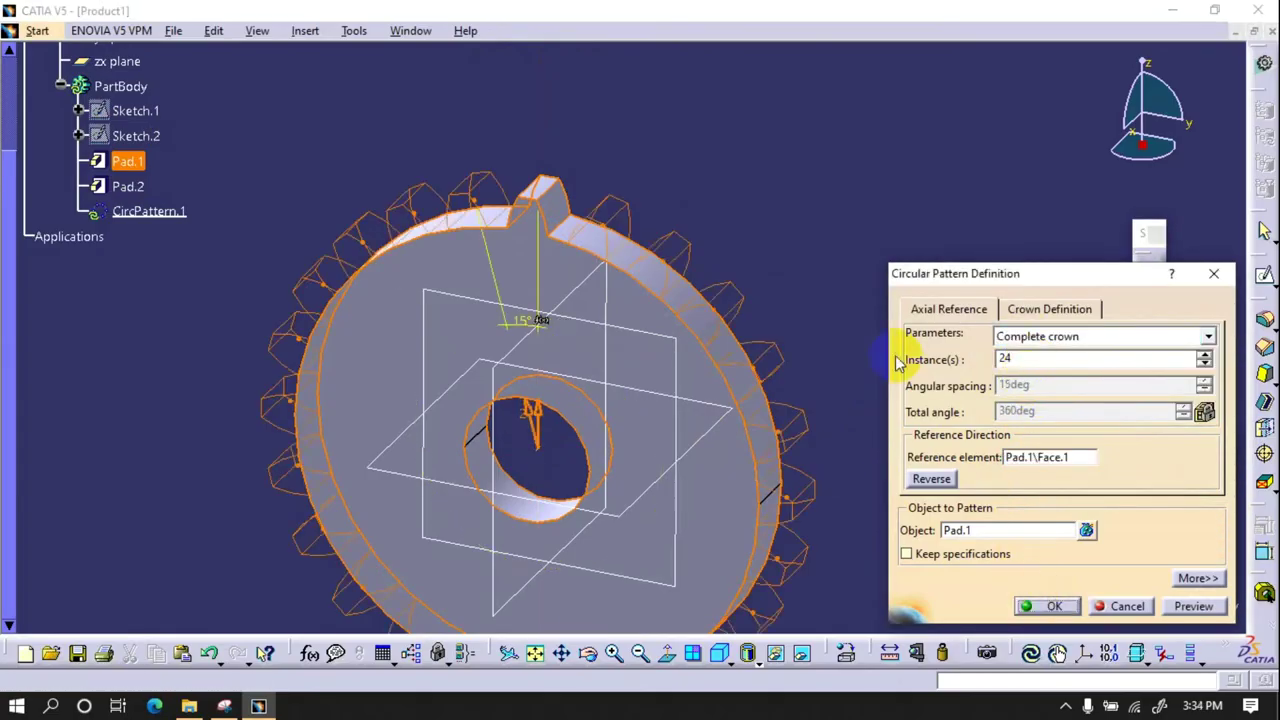
pyautogui.click(1047, 606)
pyautogui.click(1122, 606)
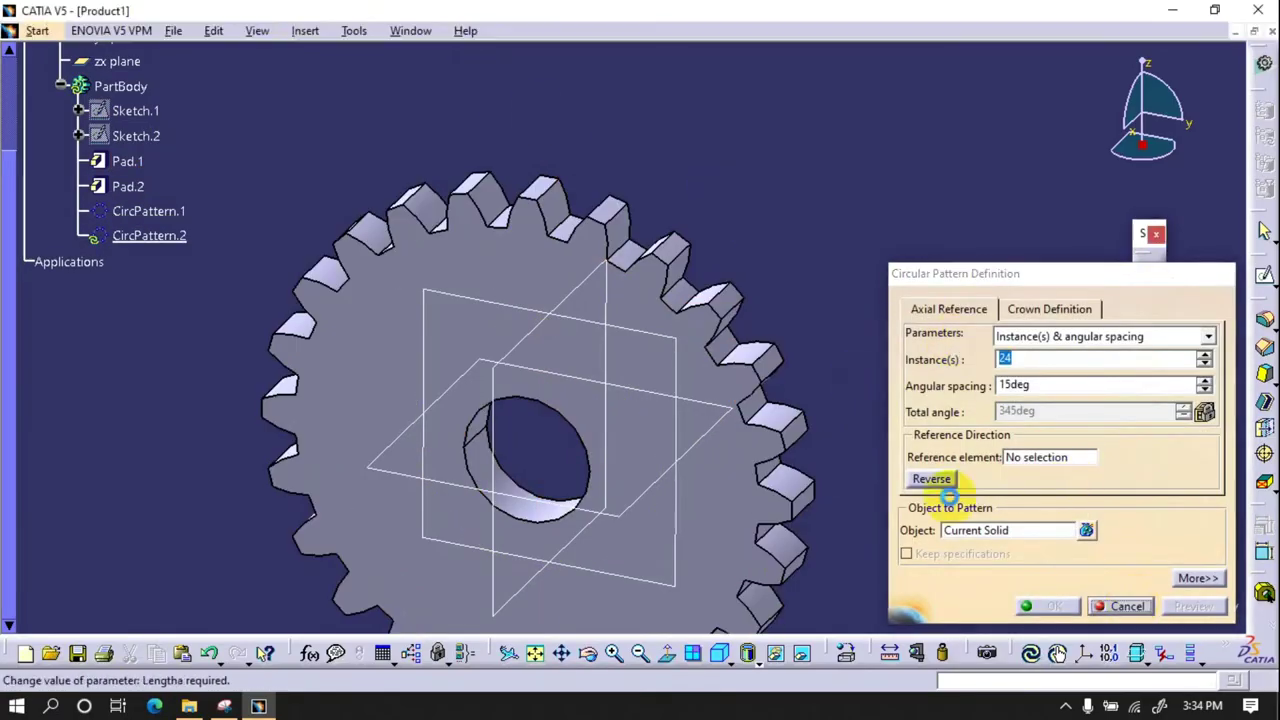
pyautogui.click(305, 30)
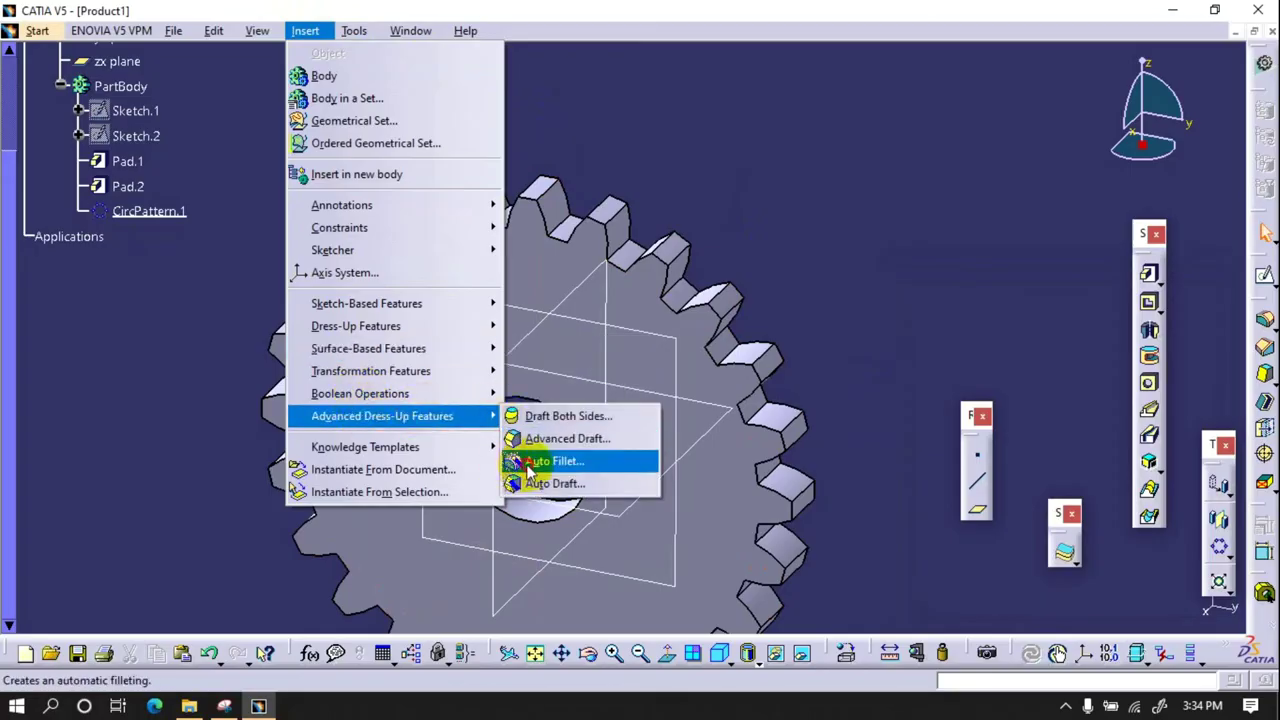
# - Add an Auto Fillet of 1.5 mm, keeping both side faces and the bore as functional faces
pyautogui.click(528, 463)
pyautogui.click(563, 309)
pyautogui.moveTo(563, 309)
pyautogui.mouseDown(button='middle')
pyautogui.moveTo(543, 300)
pyautogui.moveTo(780, 300)
pyautogui.mouseUp(button='middle')
pyautogui.click(780, 300)
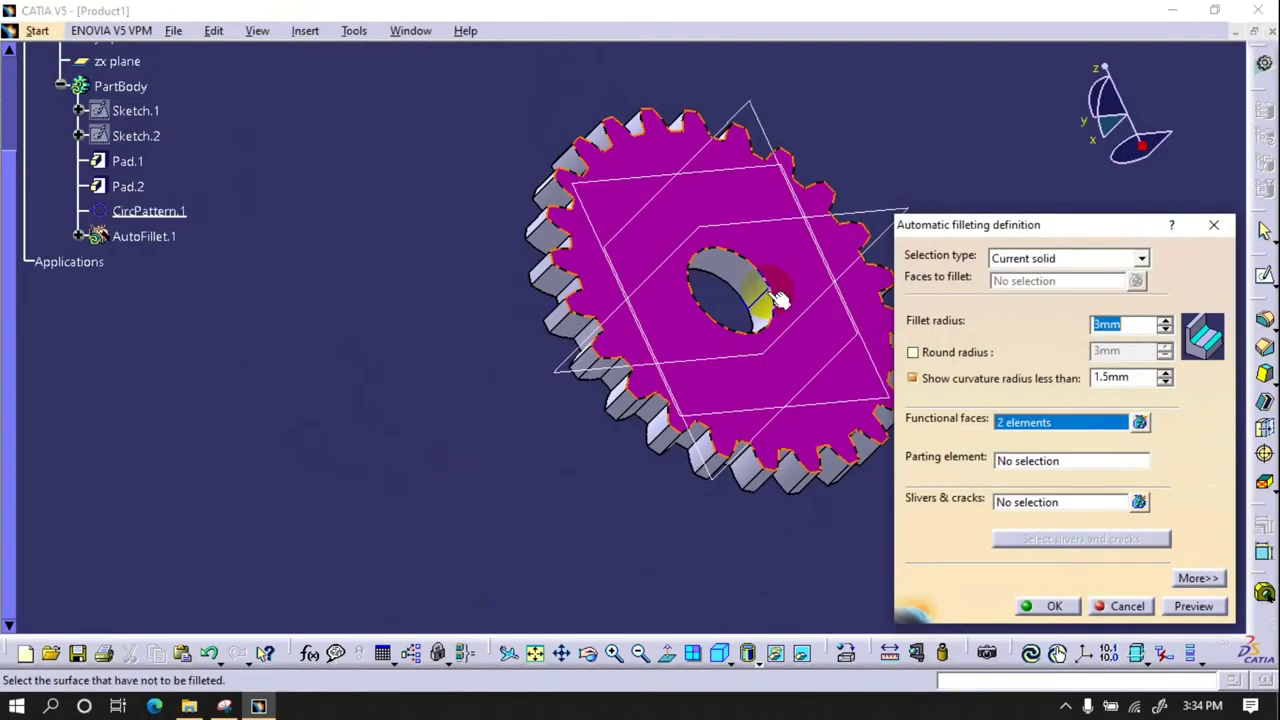
pyautogui.click(780, 300)
pyautogui.moveTo(491, 291); pyautogui.dragTo(720, 283, button='middle')
pyautogui.click(1165, 323)
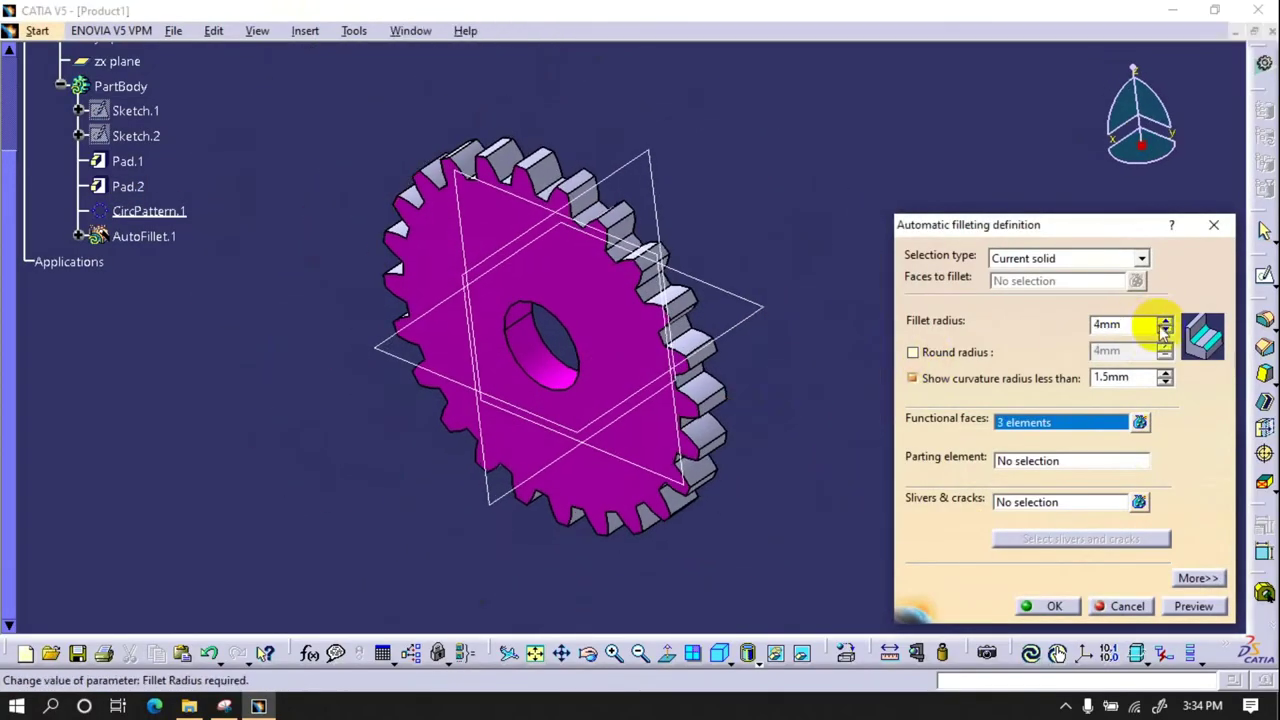
pyautogui.moveTo(1145, 324); pyautogui.dragTo(1025, 322)
pyautogui.write('1.5')
pyautogui.click(1062, 606)
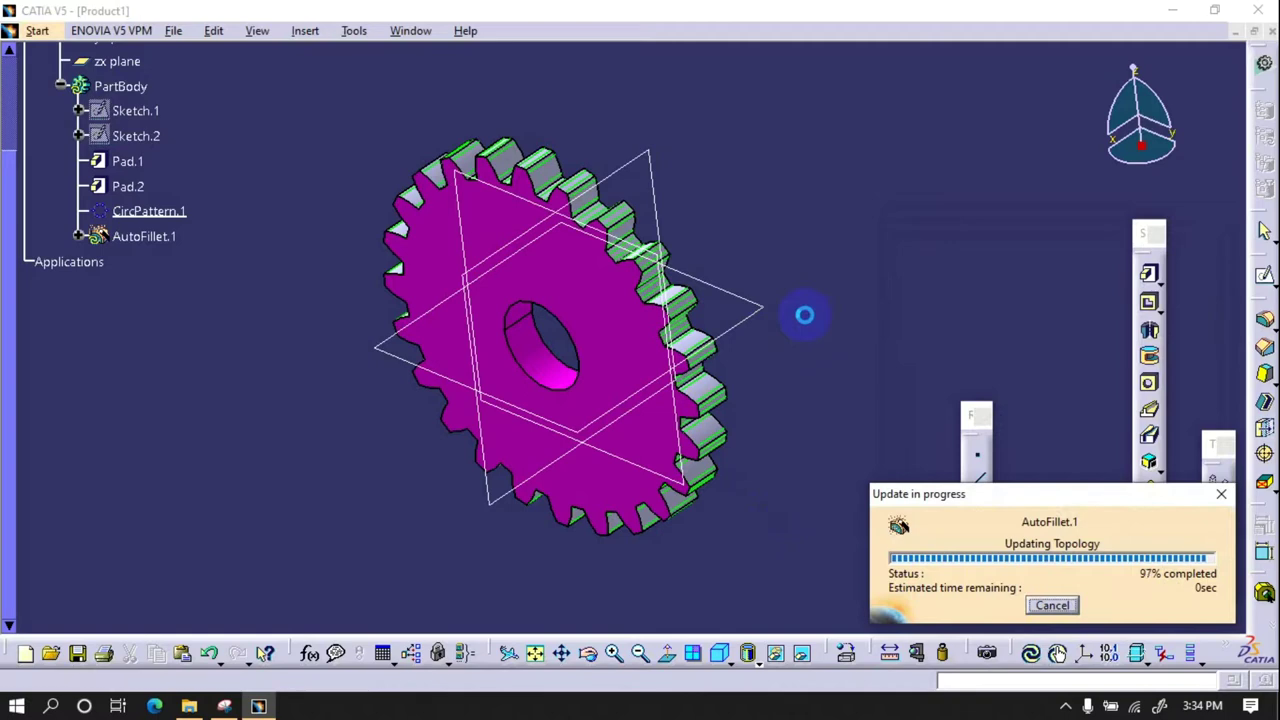
# - Inspect the fillets and start a new sketch on the gear face
pyautogui.moveTo(804, 315)
pyautogui.mouseDown(button='middle')
pyautogui.moveTo(666, 309)
pyautogui.moveTo(766, 443)
pyautogui.mouseUp(button='middle')
pyautogui.click(1264, 275)
pyautogui.click(614, 355)
# - Draw a large and a small circle centred on the bore
pyautogui.click(1210, 445)
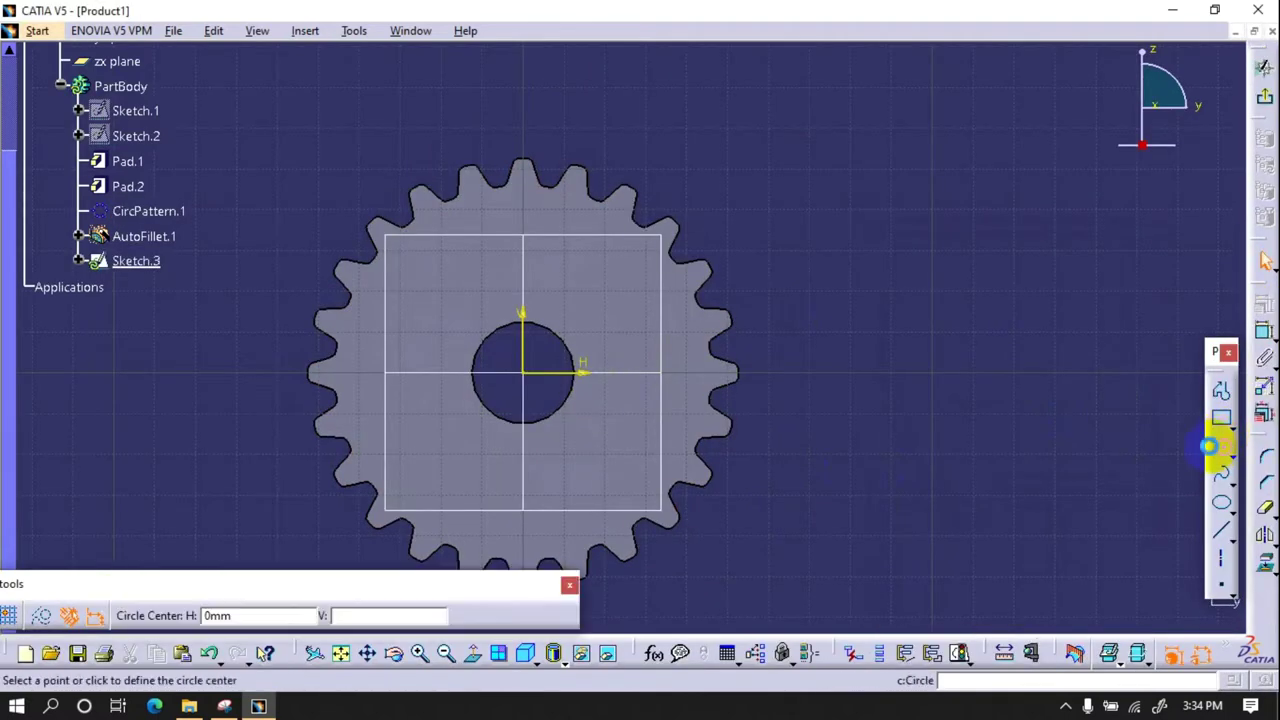
pyautogui.click(530, 376)
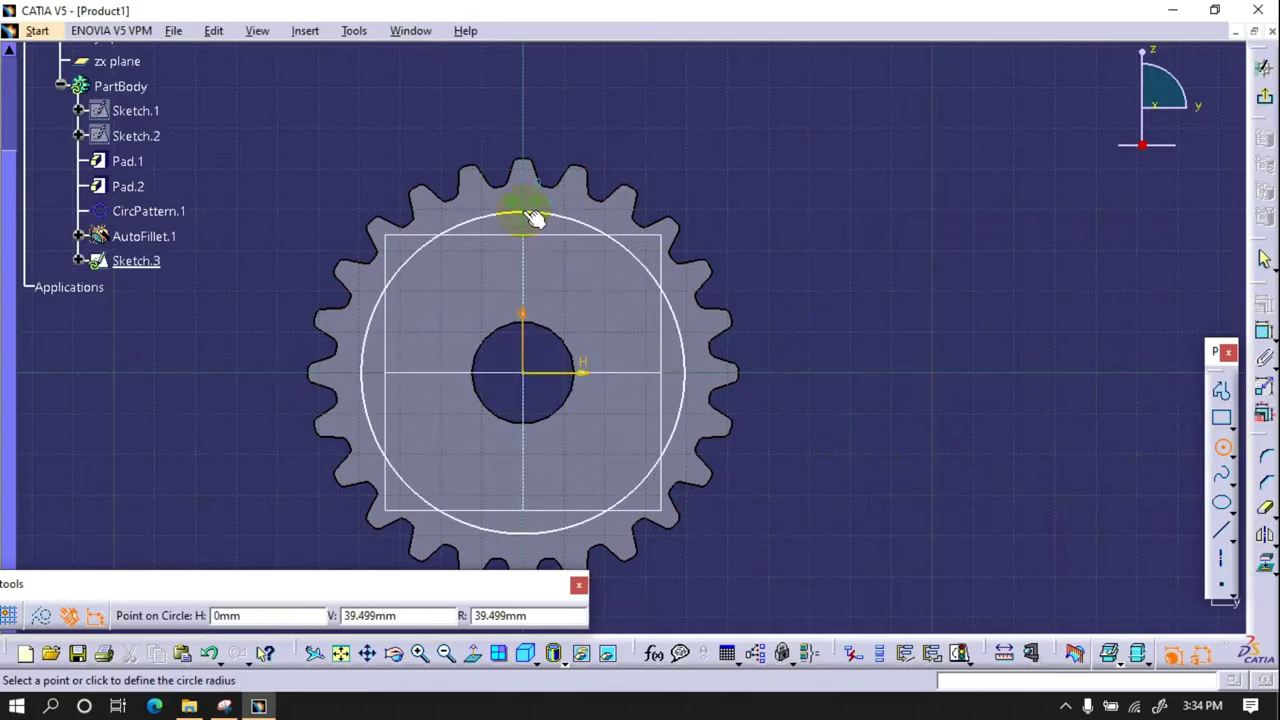
pyautogui.click(533, 218)
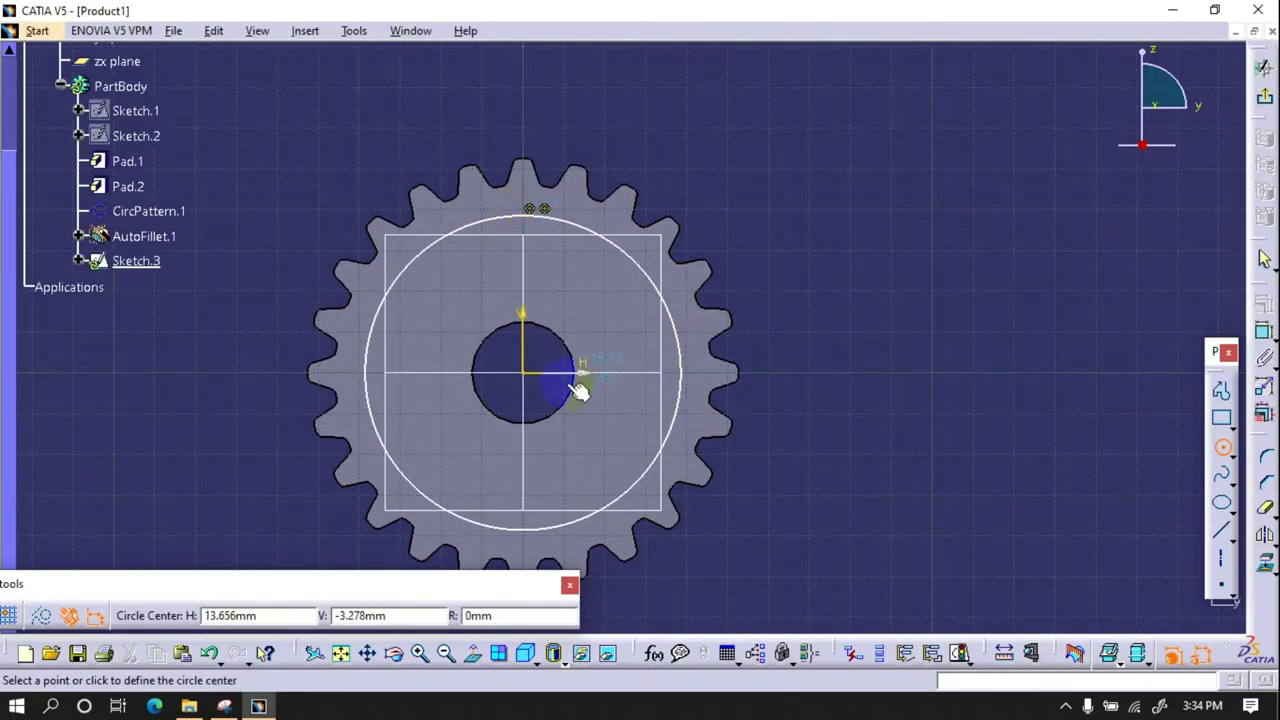
pyautogui.click(532, 374)
pyautogui.click(565, 330)
# - Dimension the small circle to a 35 mm diameter
pyautogui.click(1262, 336)
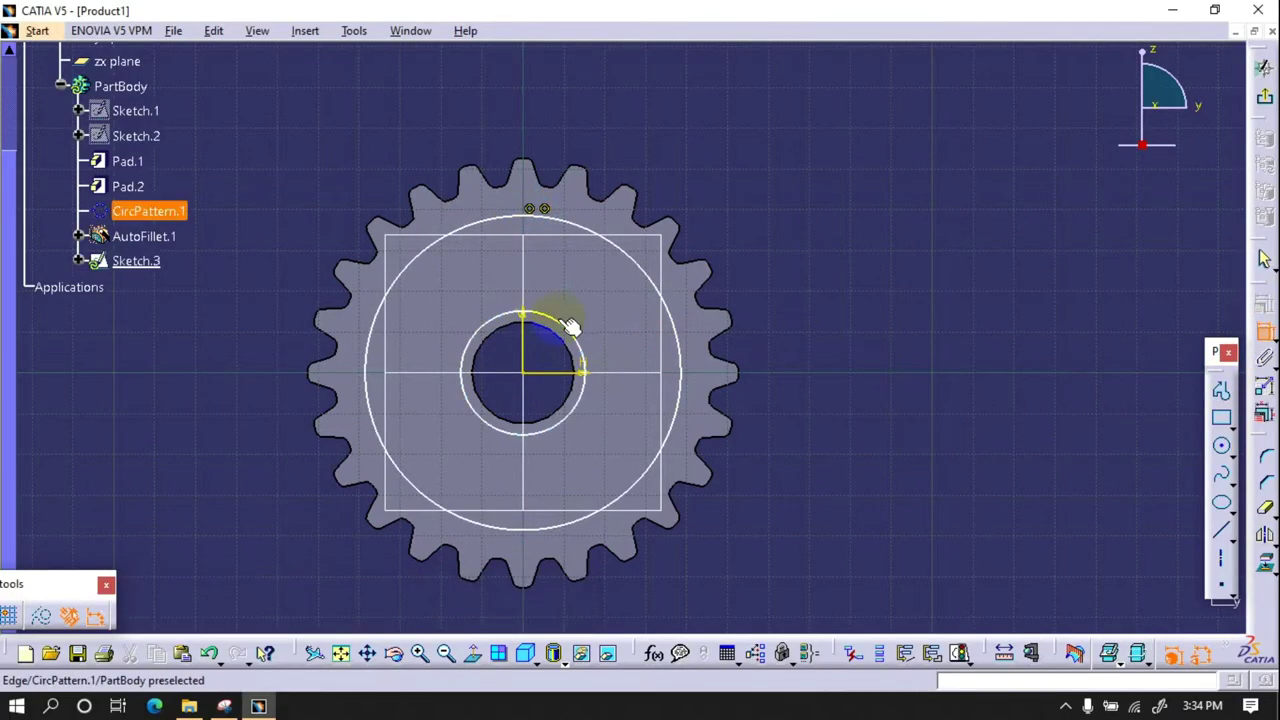
pyautogui.click(566, 334)
pyautogui.doubleClick(807, 328)
pyautogui.write('35')
pyautogui.press('Return')
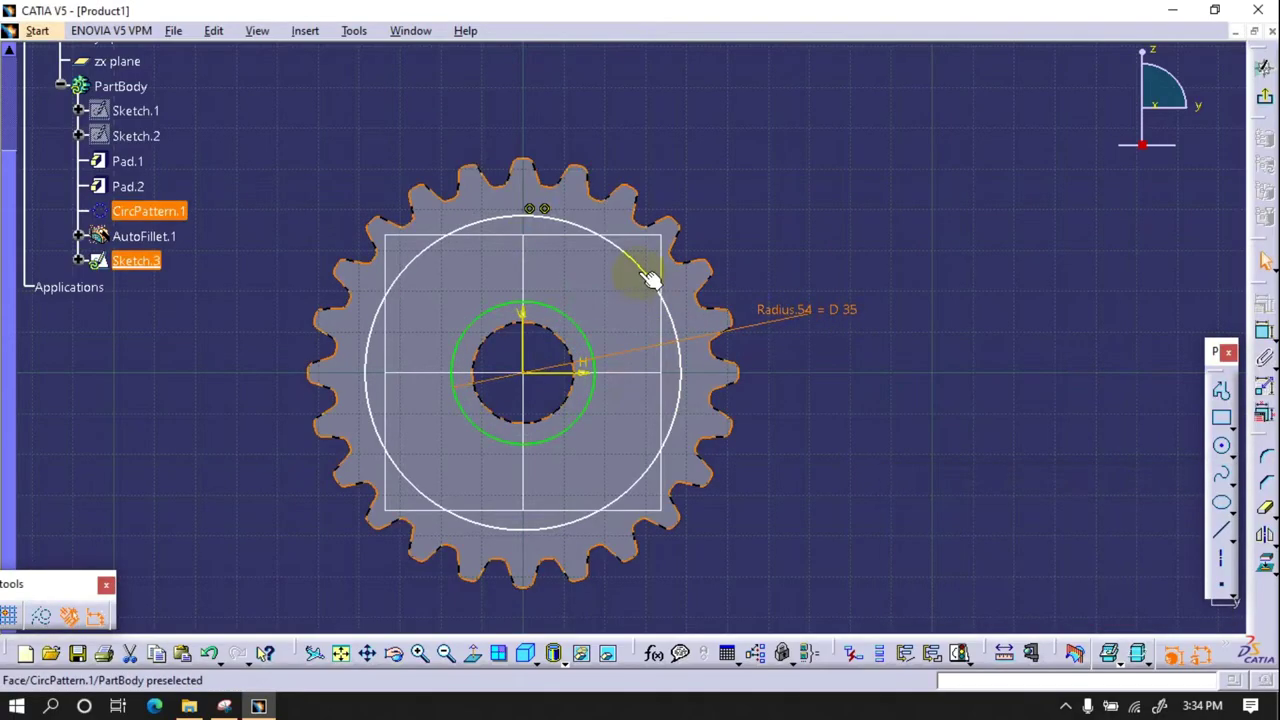
# - Set the large circle's diameter to 85 mm and exit the sketcher
pyautogui.doubleClick(794, 236)
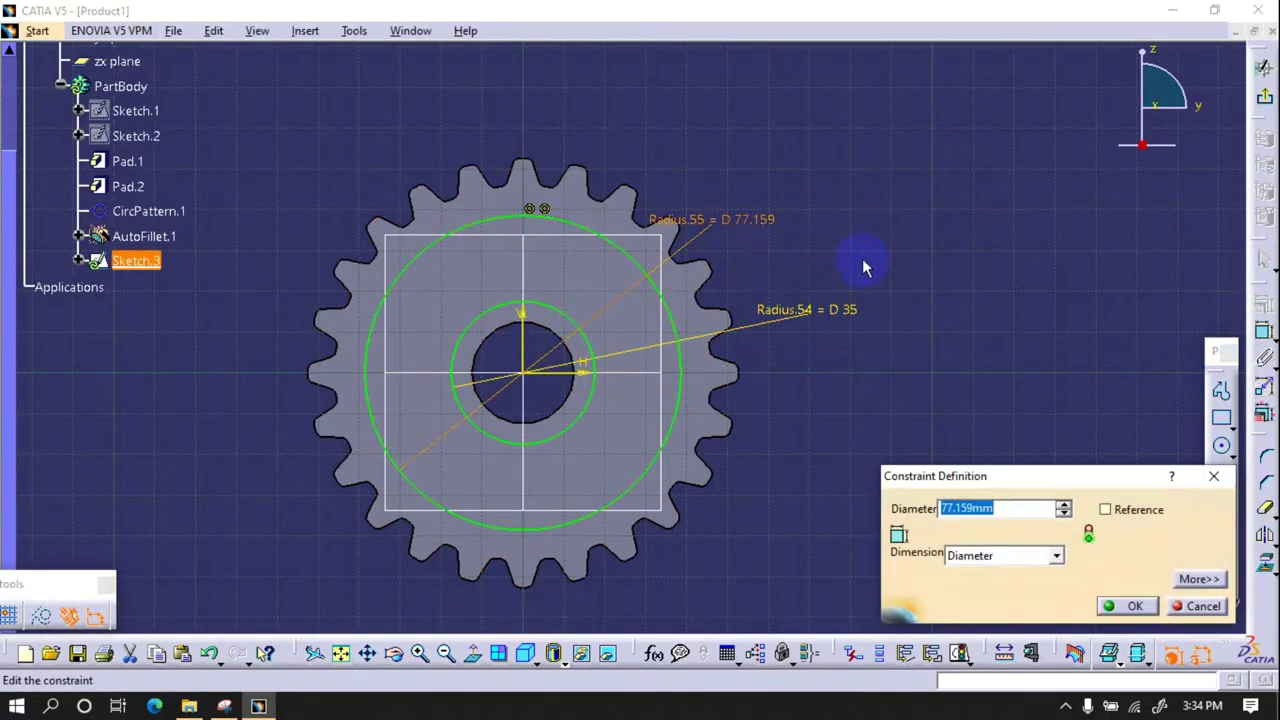
pyautogui.write('90')
pyautogui.press('Return')
pyautogui.doubleClick(768, 206)
pyautogui.press('Return')
pyautogui.doubleClick(774, 208)
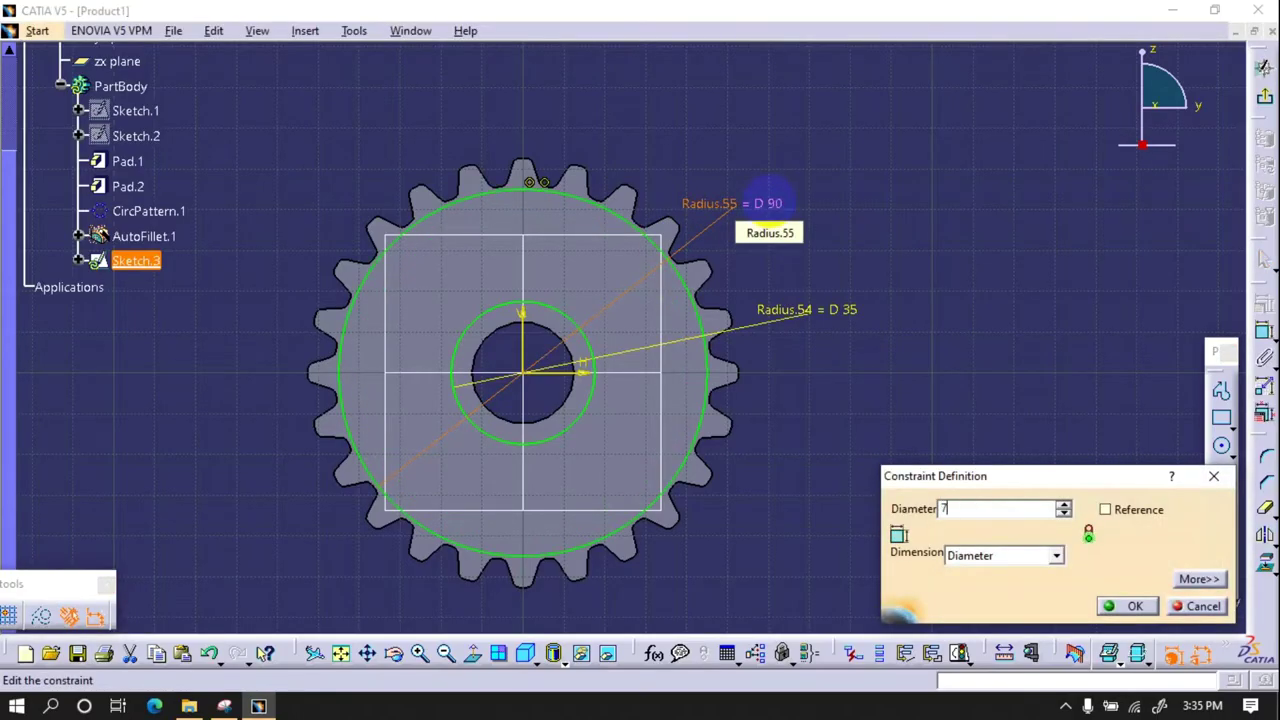
pyautogui.press('Return')
pyautogui.click(1263, 67)
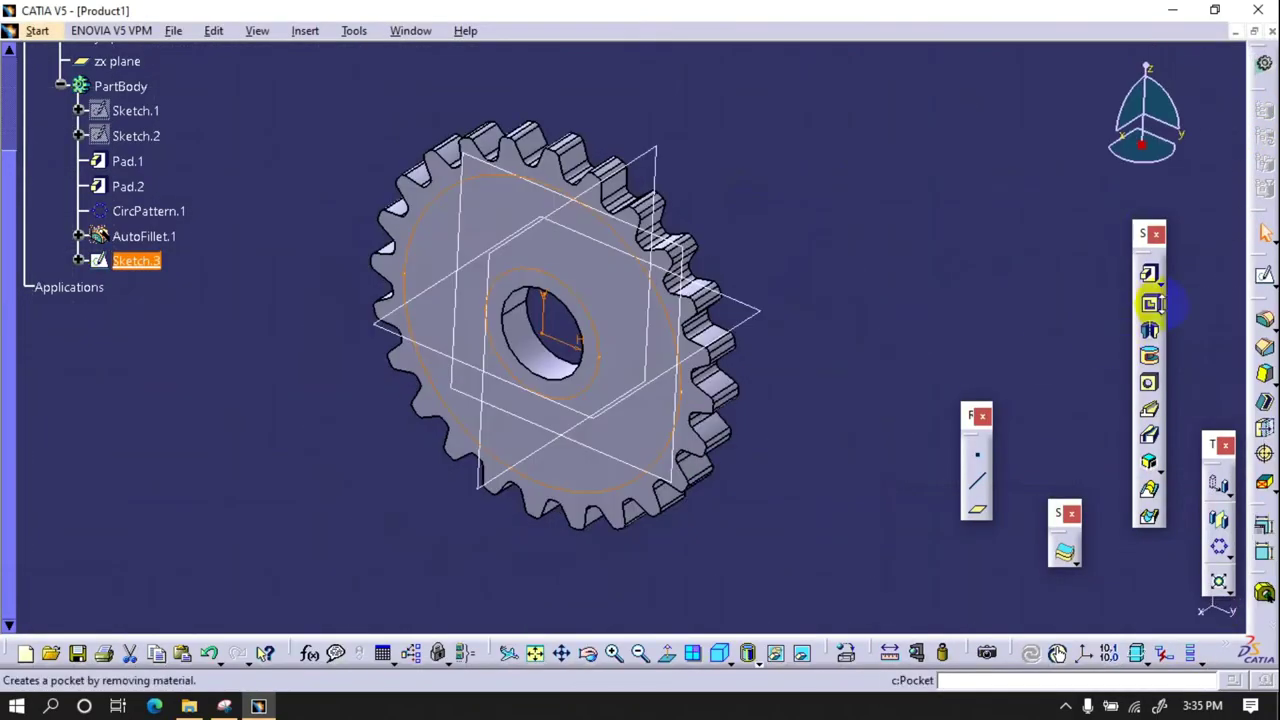
# - Pocket the circle sketch to recess the gear face between the two circles
pyautogui.click(1150, 301)
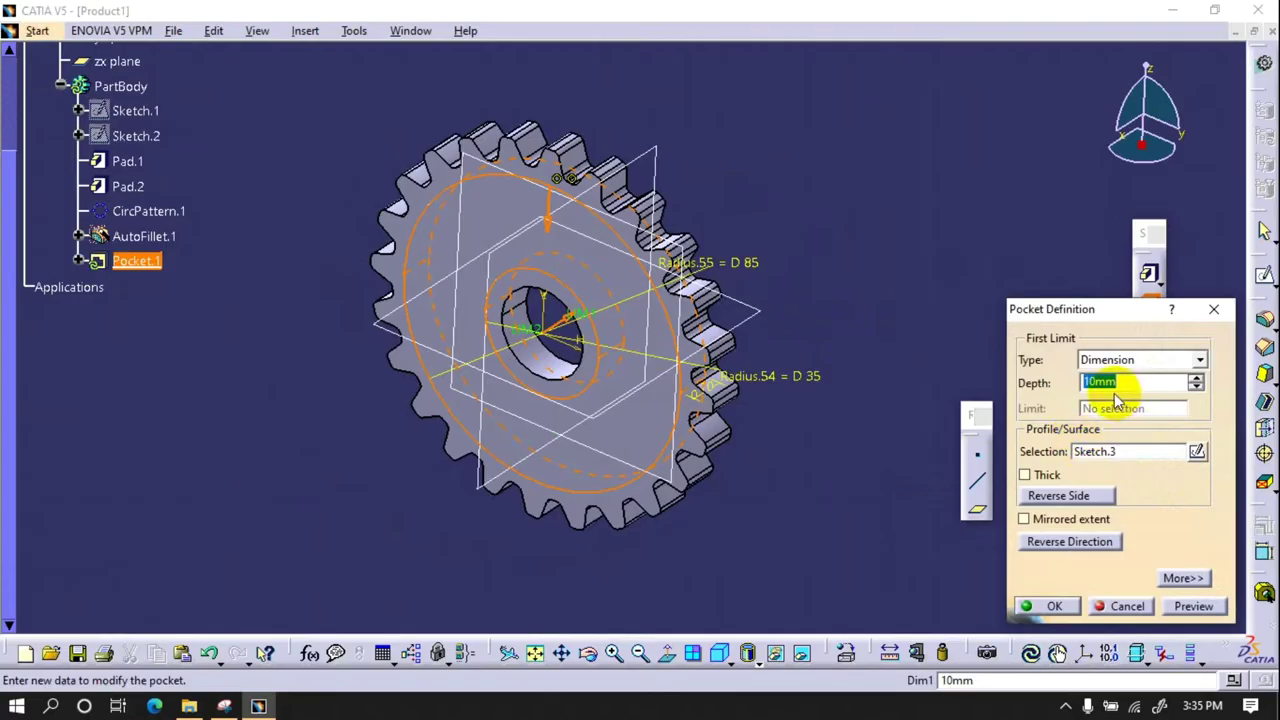
pyautogui.press('Return')
pyautogui.moveTo(801, 407)
pyautogui.mouseDown(button='middle')
pyautogui.moveTo(486, 457)
pyautogui.moveTo(932, 527)
pyautogui.mouseUp(button='middle')
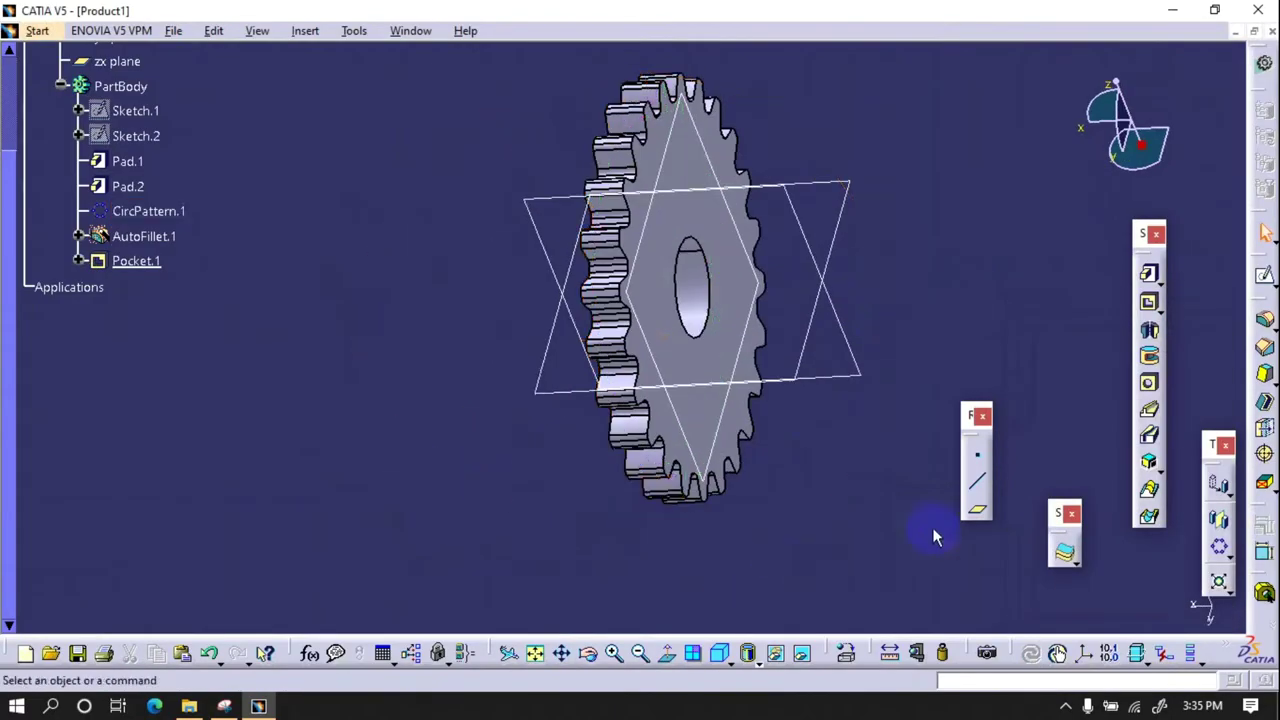
# - Mirror the gear body across the chosen plane
pyautogui.click(1218, 520)
pyautogui.click(700, 371)
pyautogui.click(1111, 606)
# - Switch the mirrored gear to shaded-with-edges display, then try another display style
pyautogui.moveTo(700, 571)
pyautogui.mouseDown(button='middle')
pyautogui.moveTo(848, 411)
pyautogui.moveTo(486, 423)
pyautogui.moveTo(700, 560)
pyautogui.mouseUp(button='middle')
pyautogui.click(747, 653)
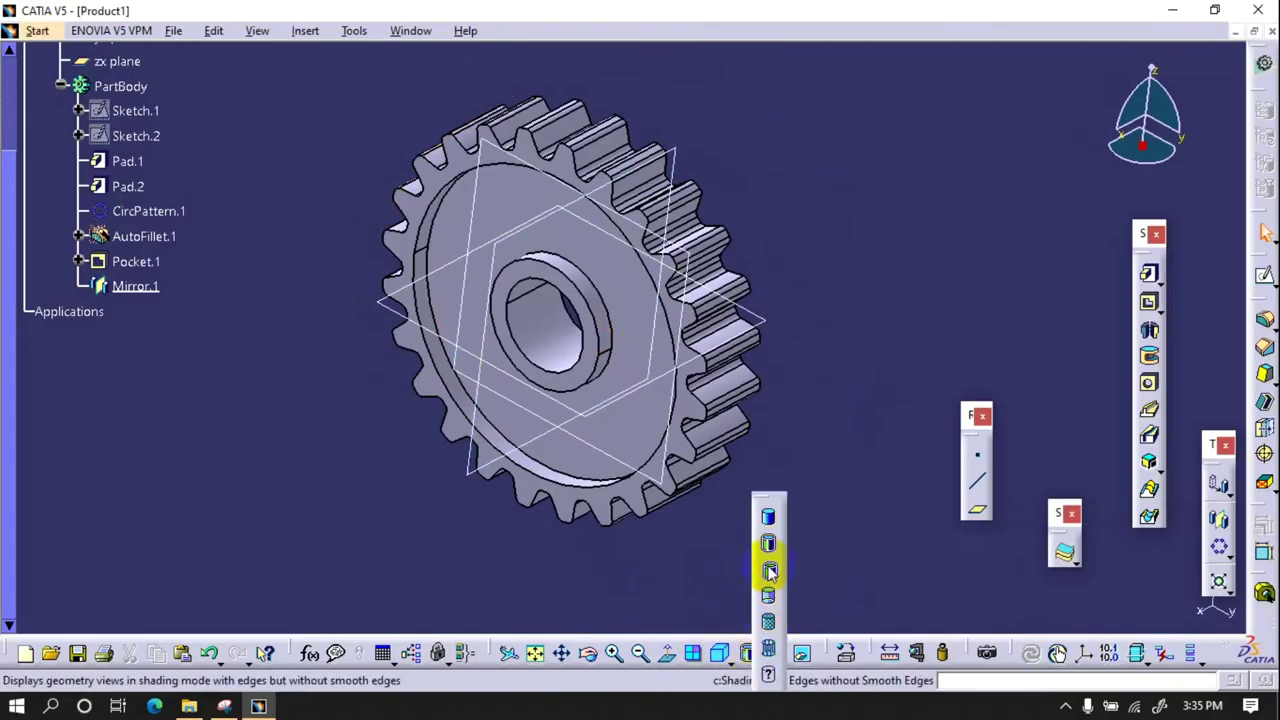
pyautogui.click(770, 547)
pyautogui.click(750, 655)
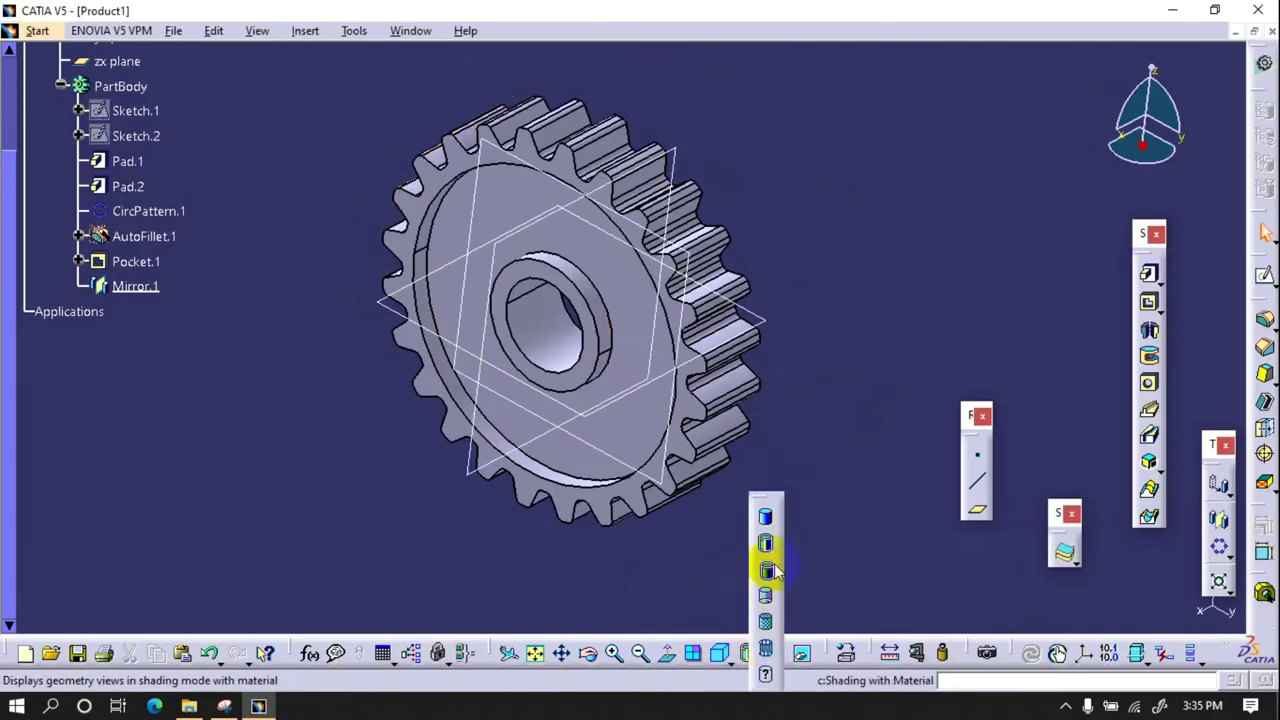
pyautogui.click(766, 566)
# - Show edges with hidden lines dashed, then open Circular Pattern and cancel it unchanged
pyautogui.moveTo(609, 500)
pyautogui.mouseDown(button='middle')
pyautogui.moveTo(663, 414)
pyautogui.moveTo(663, 520)
pyautogui.mouseUp(button='middle')
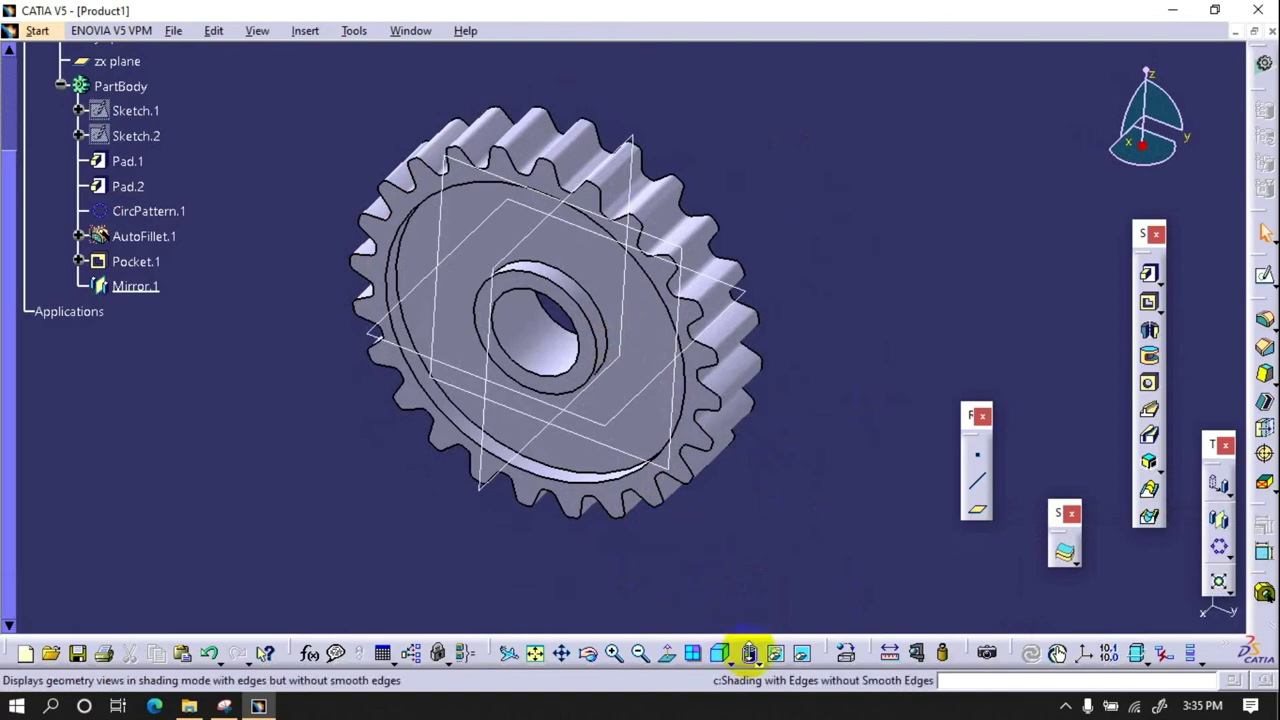
pyautogui.click(747, 653)
pyautogui.click(766, 566)
pyautogui.click(748, 653)
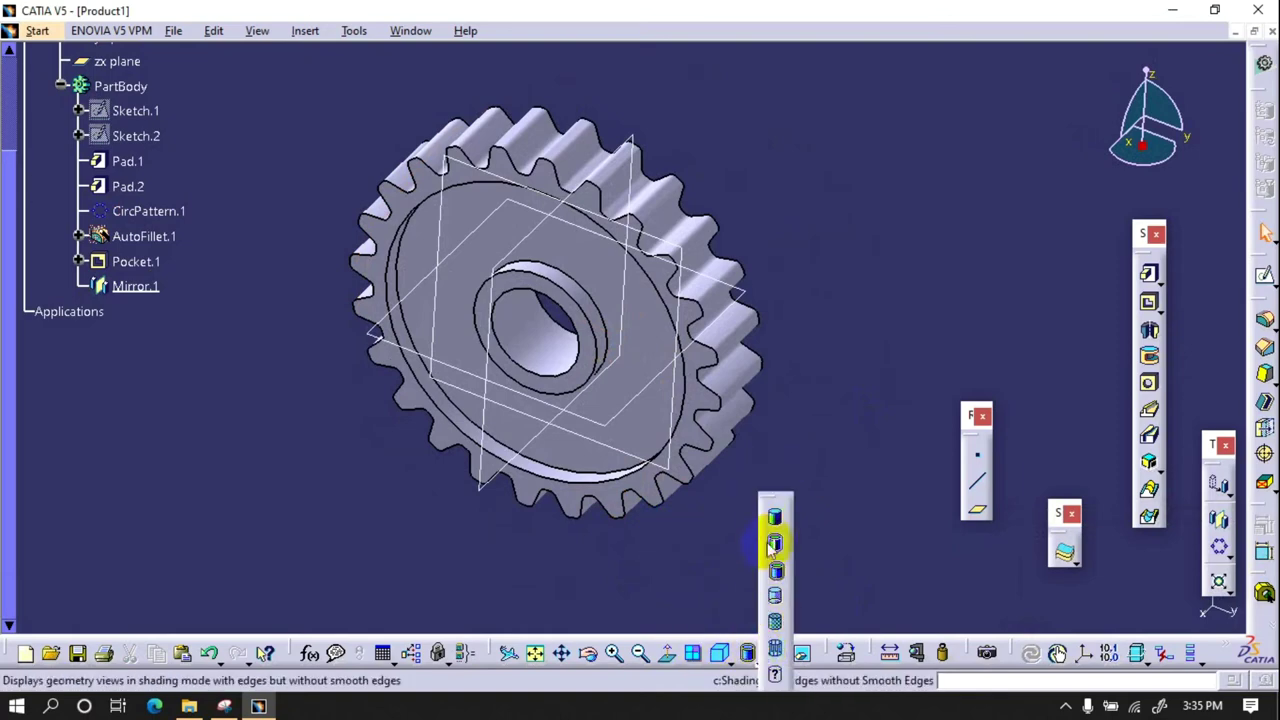
pyautogui.click(775, 541)
pyautogui.moveTo(623, 500); pyautogui.dragTo(398, 483, button='middle')
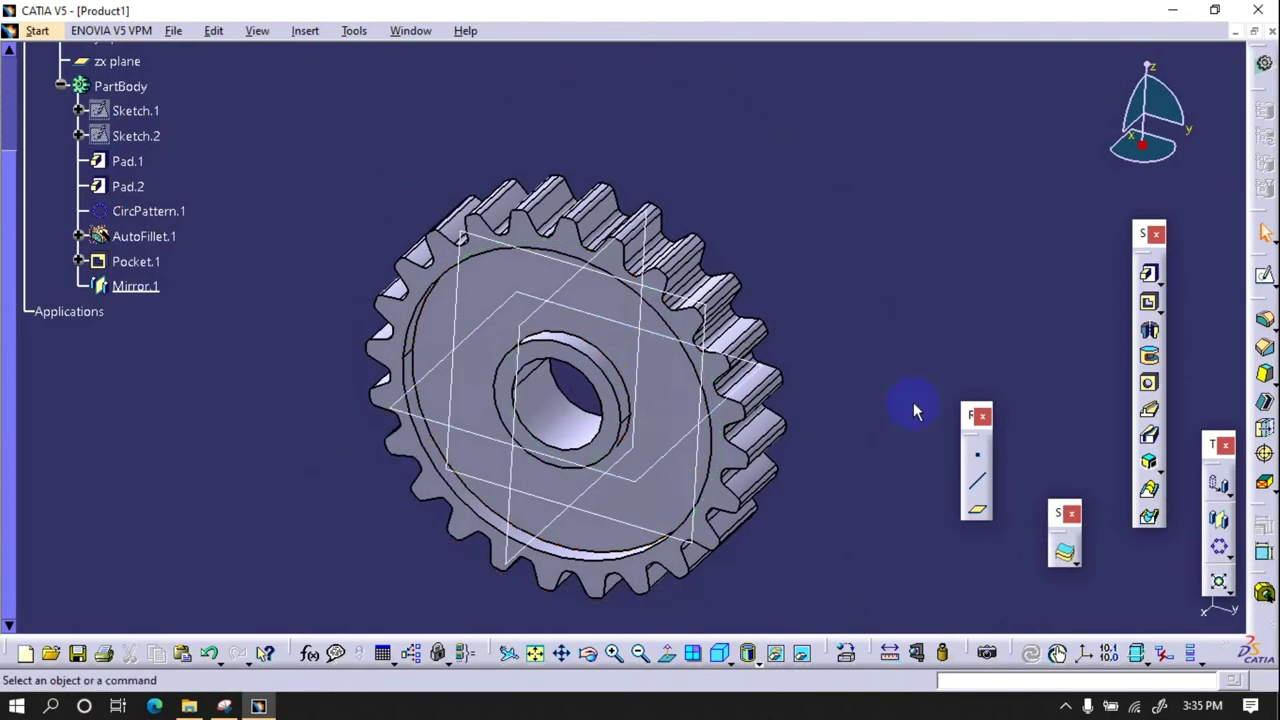
pyautogui.click(1220, 550)
pyautogui.click(1118, 606)
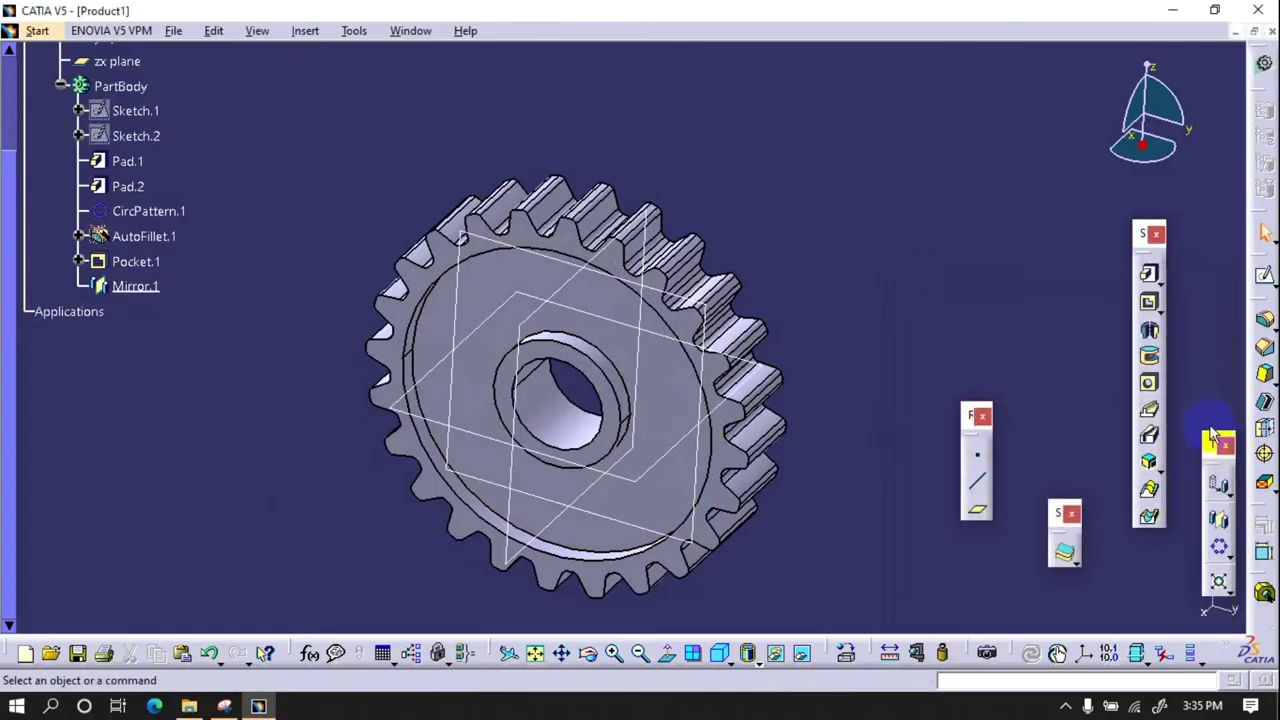
# - Rotate the gear body 7.5° about the X axis
pyautogui.click(1218, 518)
pyautogui.click(777, 396)
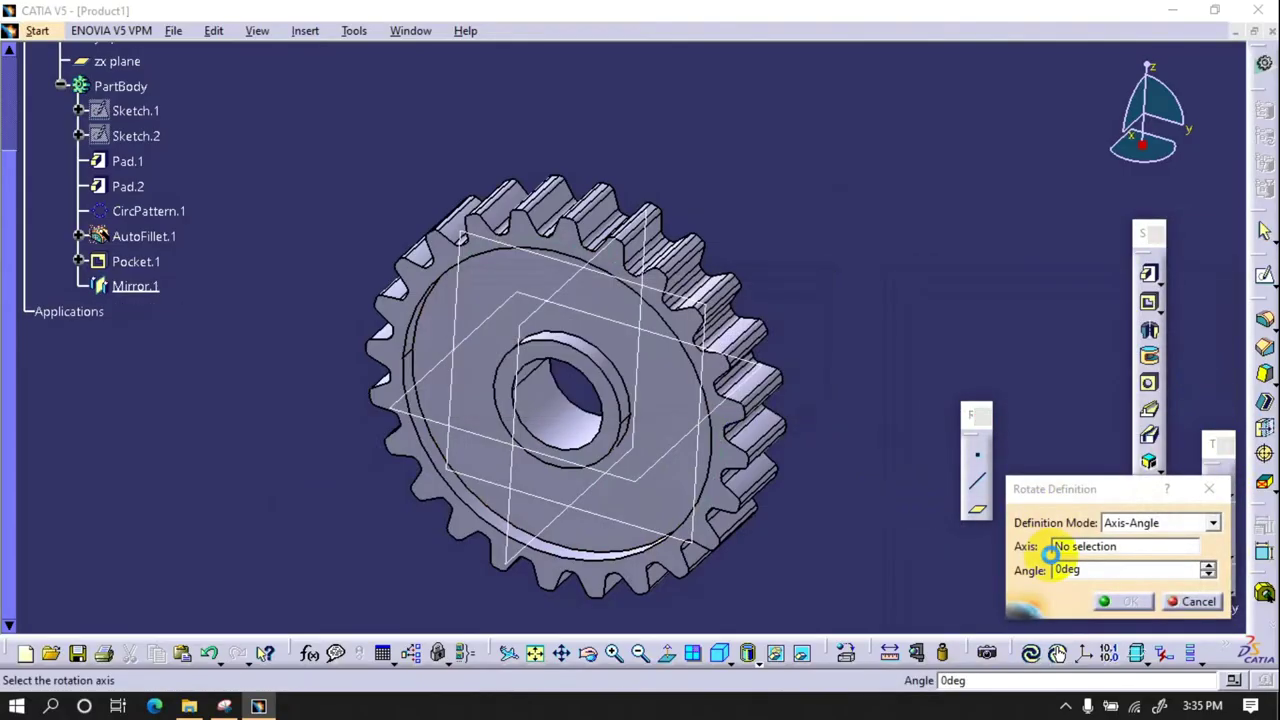
pyautogui.rightClick(1085, 548)
pyautogui.click(1095, 583)
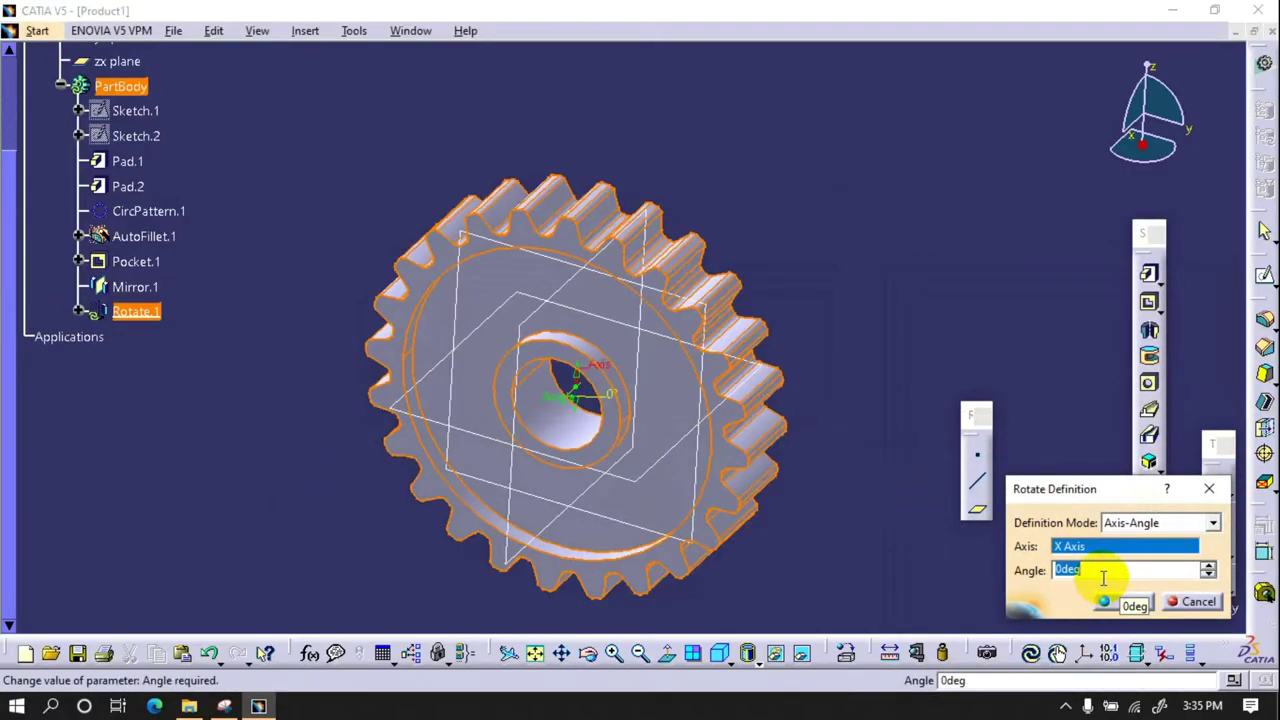
pyautogui.write('7.5')
pyautogui.click(1110, 601)
pyautogui.press('Return')
# - Add a new part, Part2, to Product1
pyautogui.scroll(5, 98, 280)
pyautogui.click(27, 317)
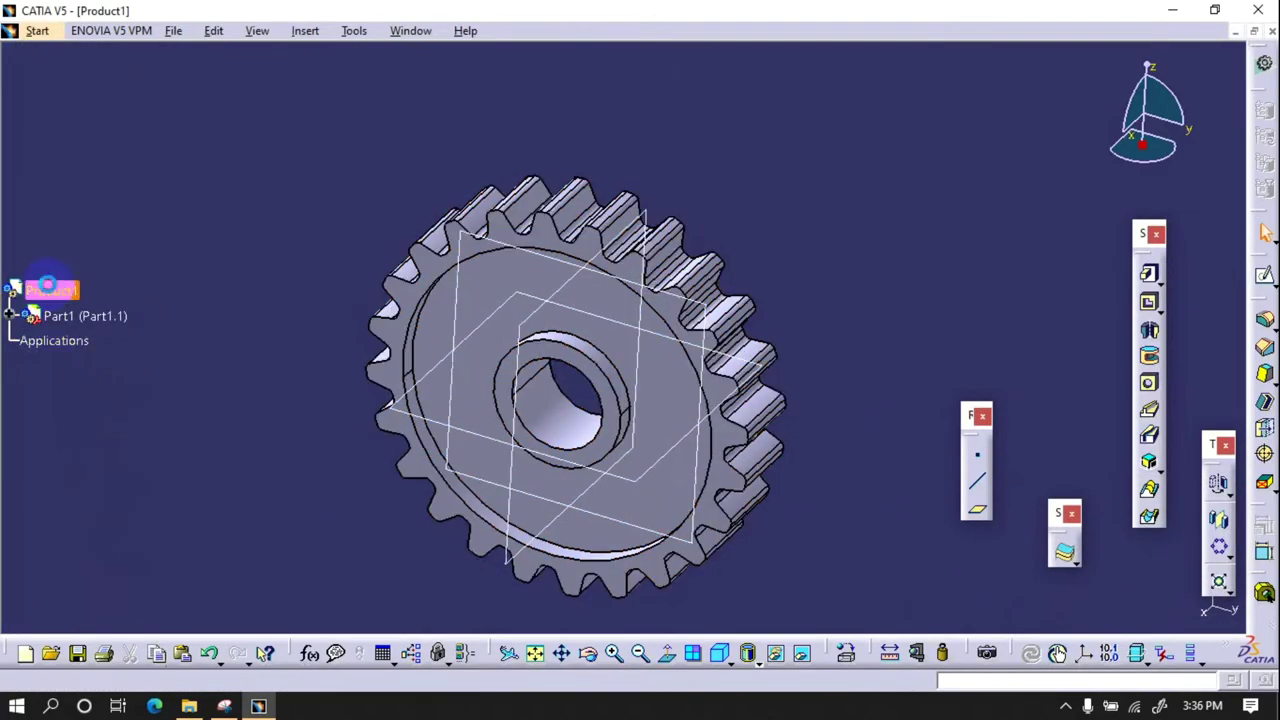
pyautogui.rightClick(52, 290)
pyautogui.click(280, 416)
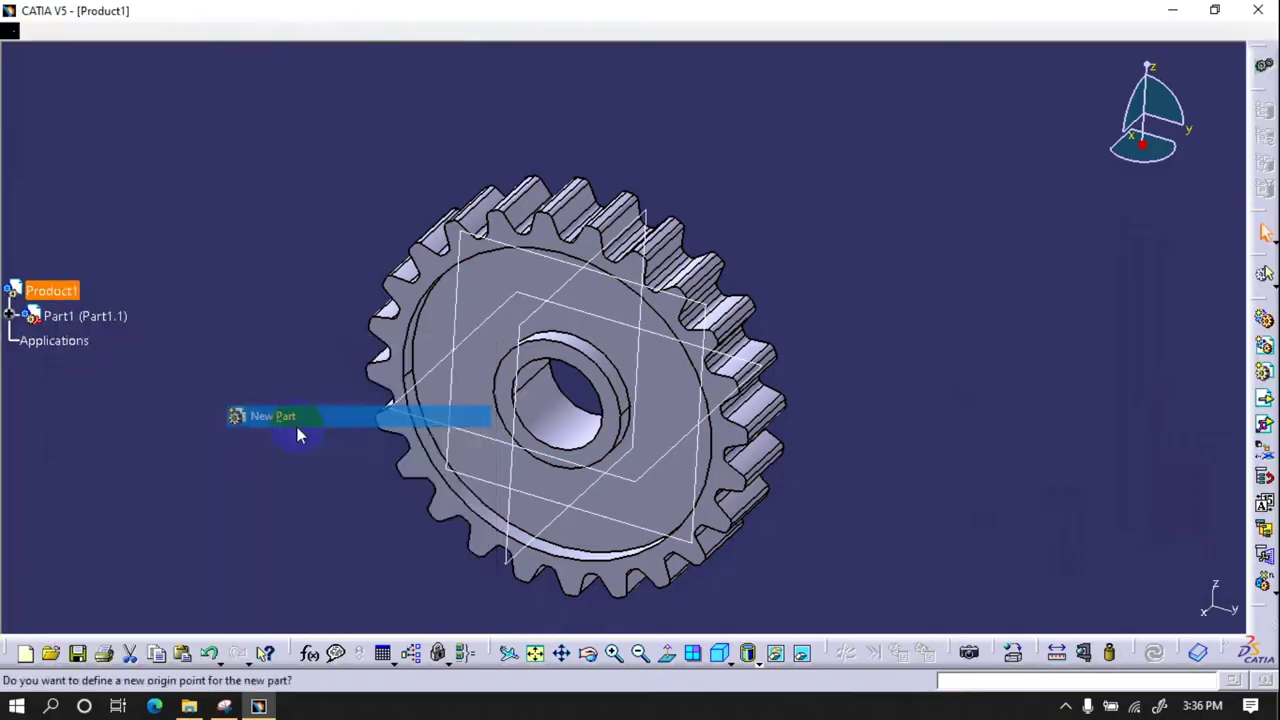
pyautogui.click(703, 421)
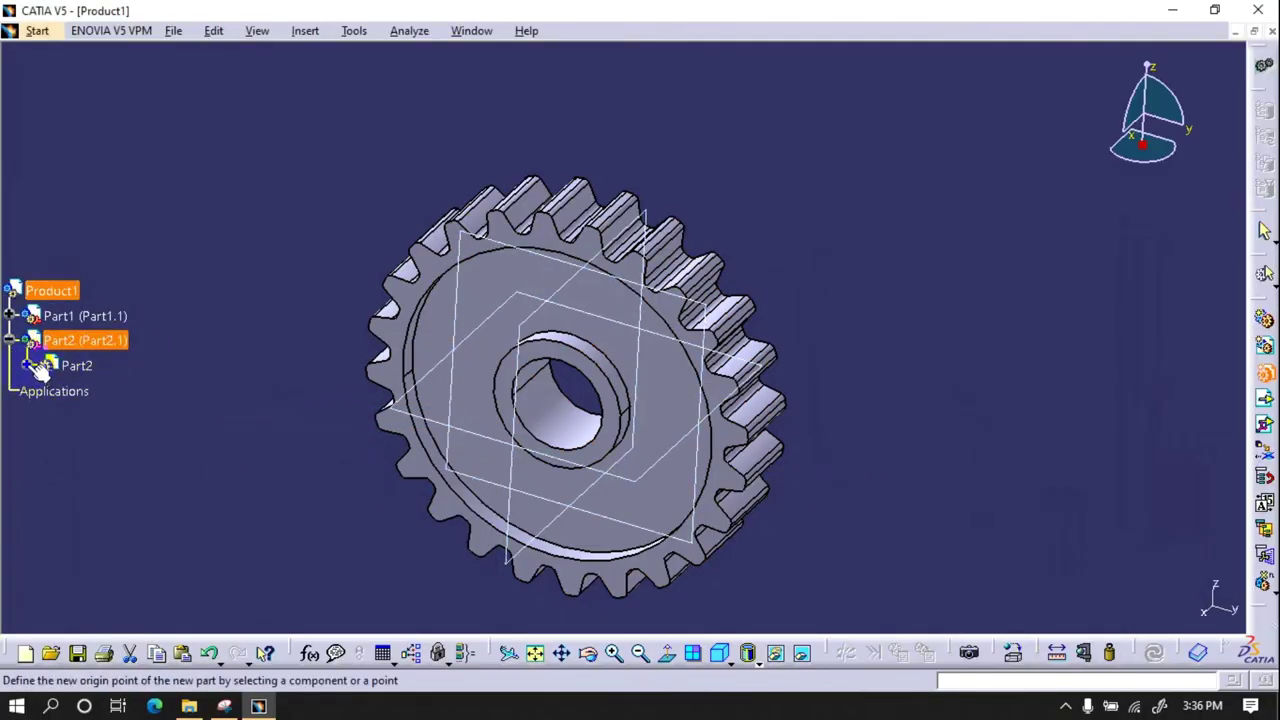
# - Activate Part2 and start a sketch on its yz plane
pyautogui.doubleClick(45, 367)
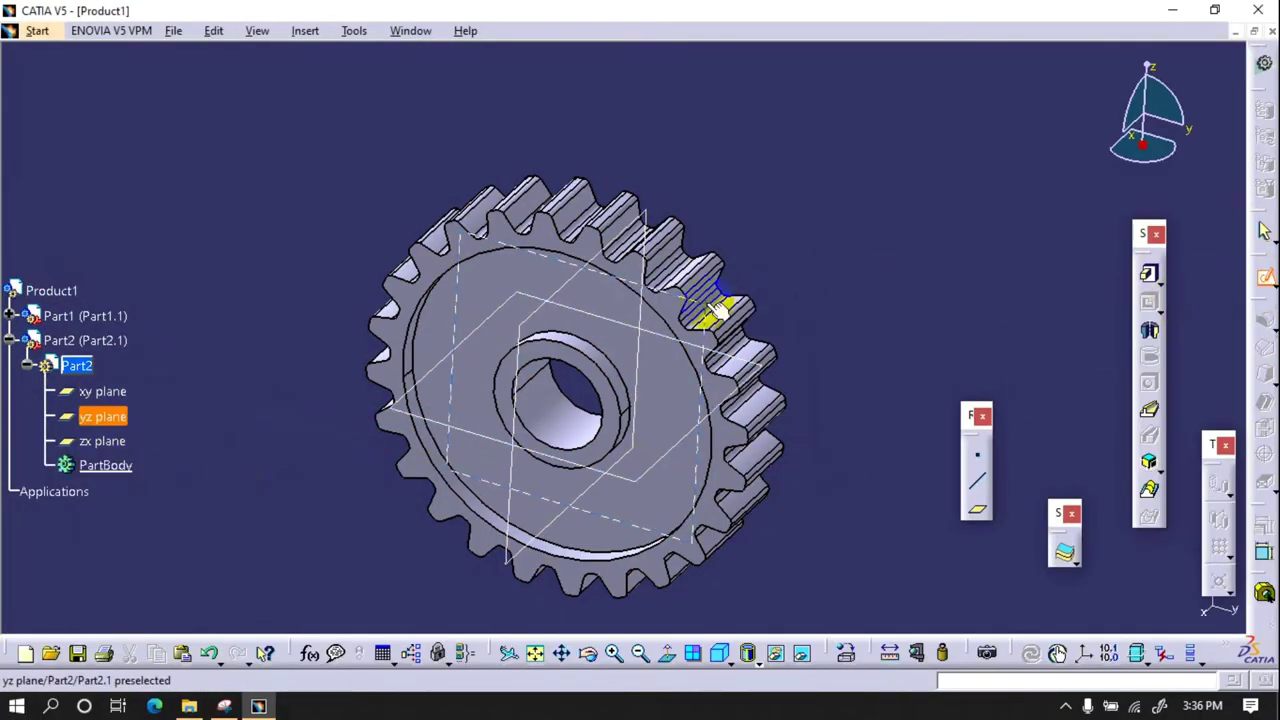
pyautogui.click(718, 312)
pyautogui.click(1250, 458)
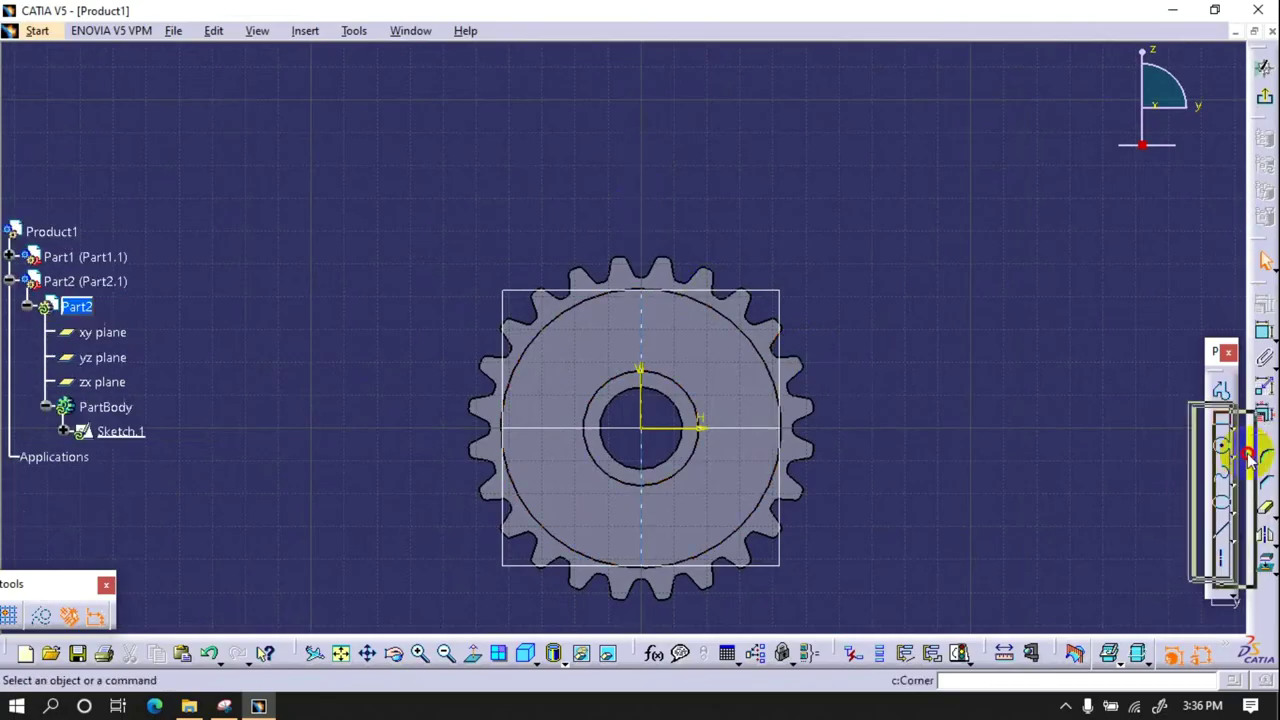
# - Draw concentric circles above the gear plus a small circle at their centre
pyautogui.click(1222, 446)
pyautogui.click(640, 149)
pyautogui.click(683, 192)
pyautogui.click(640, 149)
pyautogui.click(672, 181)
pyautogui.click(640, 149)
pyautogui.click(663, 172)
pyautogui.click(645, 150)
pyautogui.click(653, 160)
pyautogui.click(1221, 390)
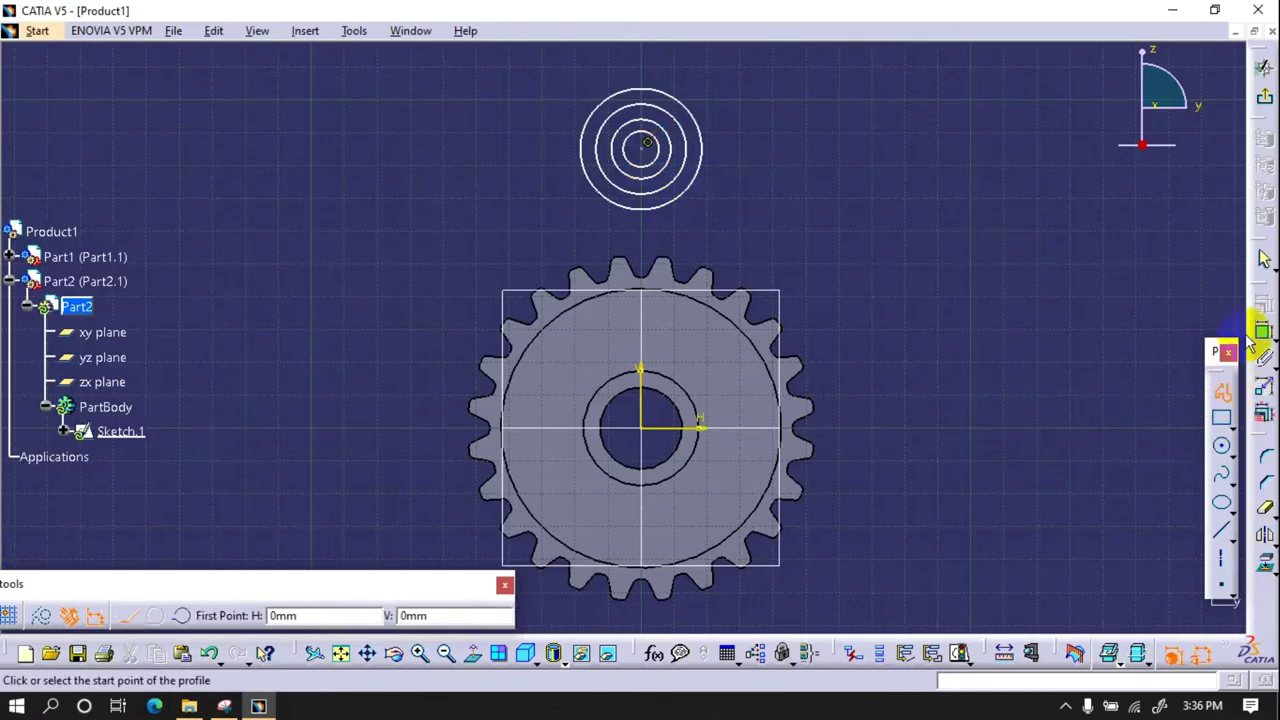
# - Dimension the first two circles to diameters 50 and 45
pyautogui.click(1260, 333)
pyautogui.moveTo(650, 128)
pyautogui.mouseDown(button='middle')
pyautogui.moveTo(677, 257)
pyautogui.moveTo(651, 306)
pyautogui.mouseUp(button='middle')
pyautogui.click(657, 206)
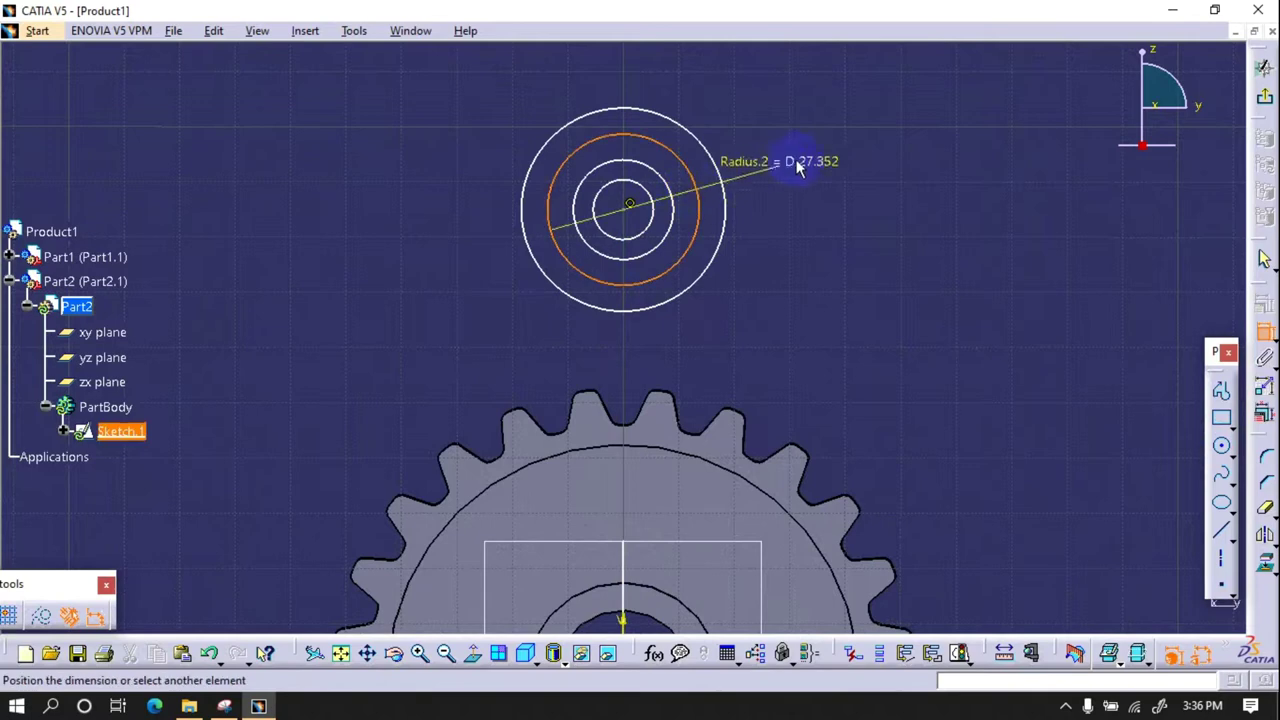
pyautogui.click(833, 153)
pyautogui.doubleClick(833, 153)
pyautogui.write('50')
pyautogui.press('Return')
pyautogui.click(727, 206)
pyautogui.click(929, 177)
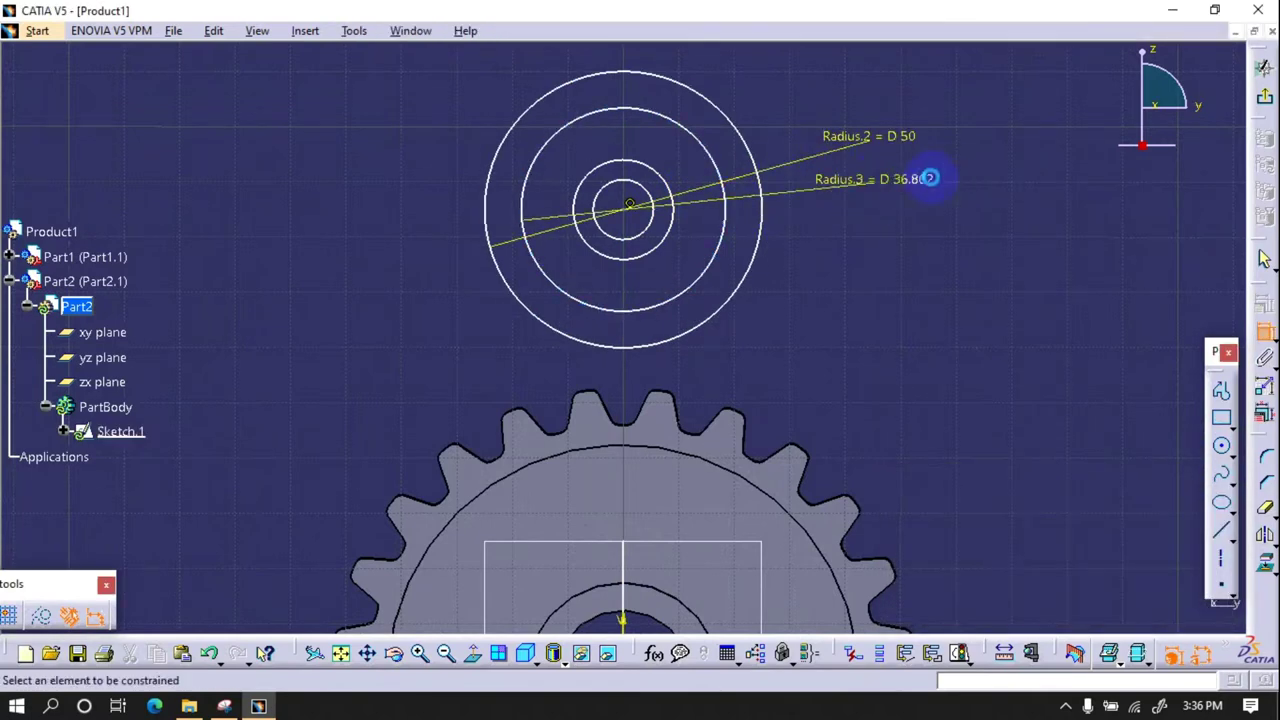
pyautogui.doubleClick(918, 190)
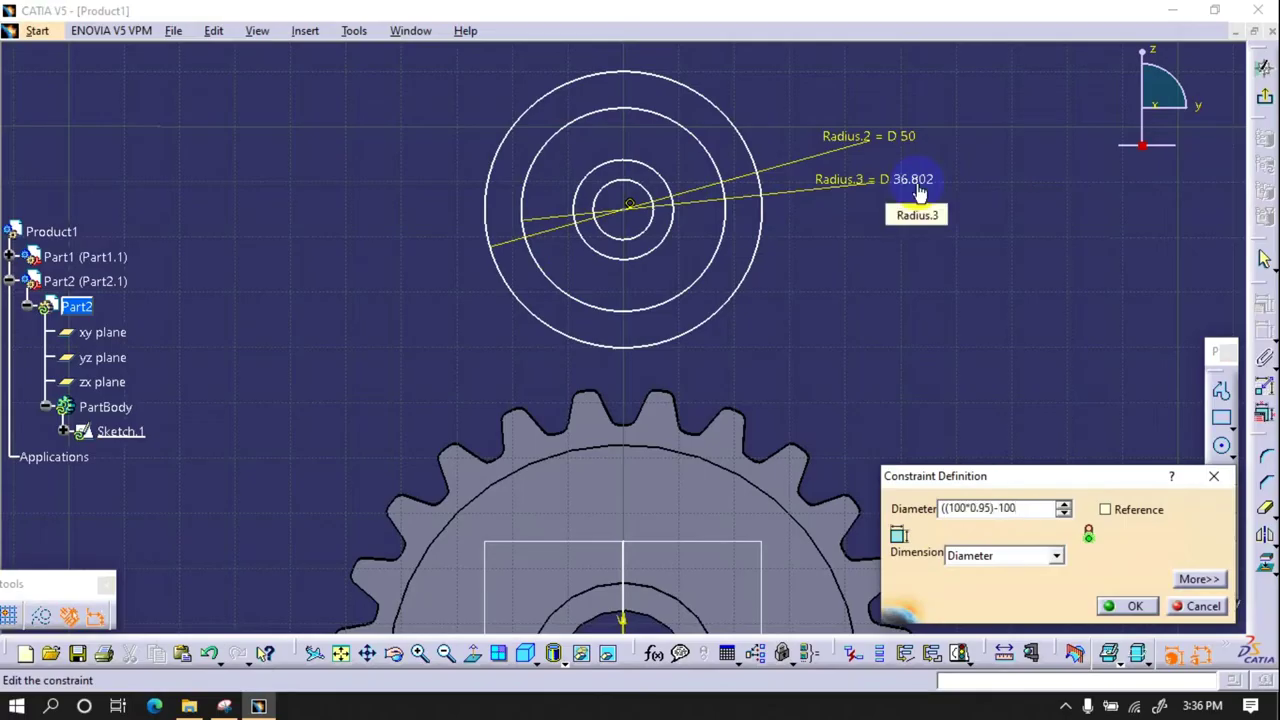
pyautogui.write('((100*0.95)-100)+50')
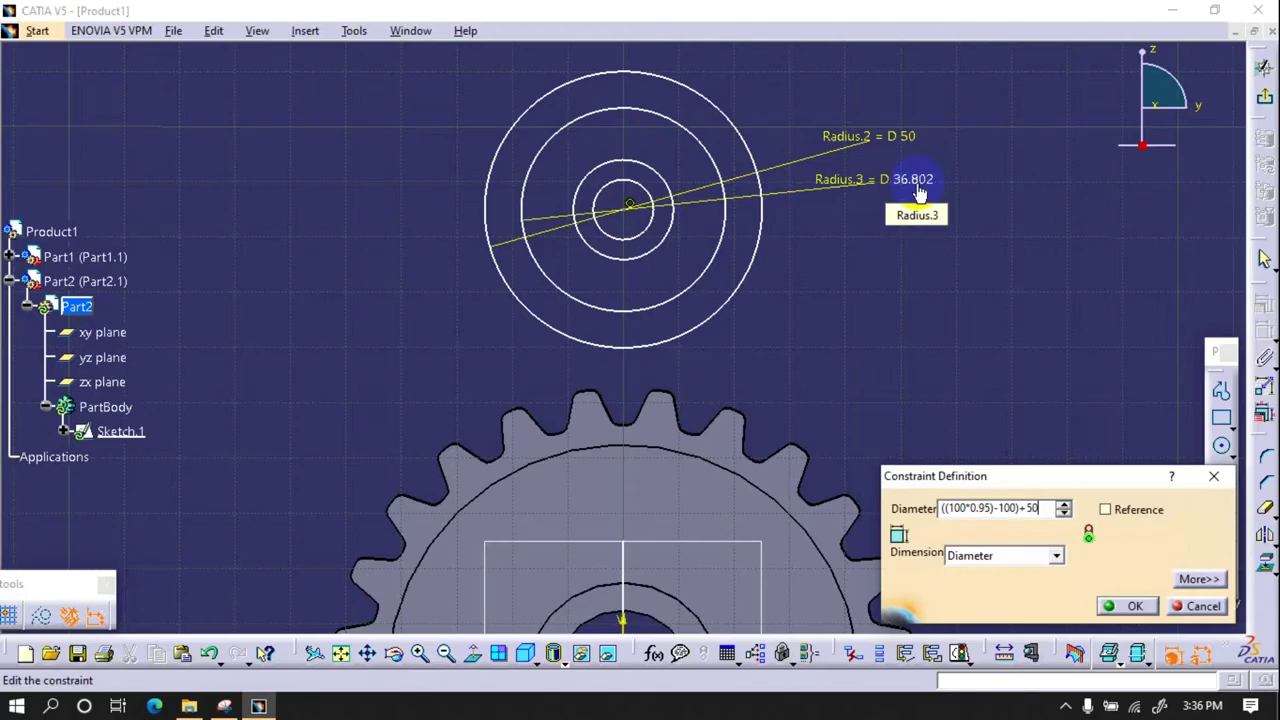
pyautogui.press('Return')
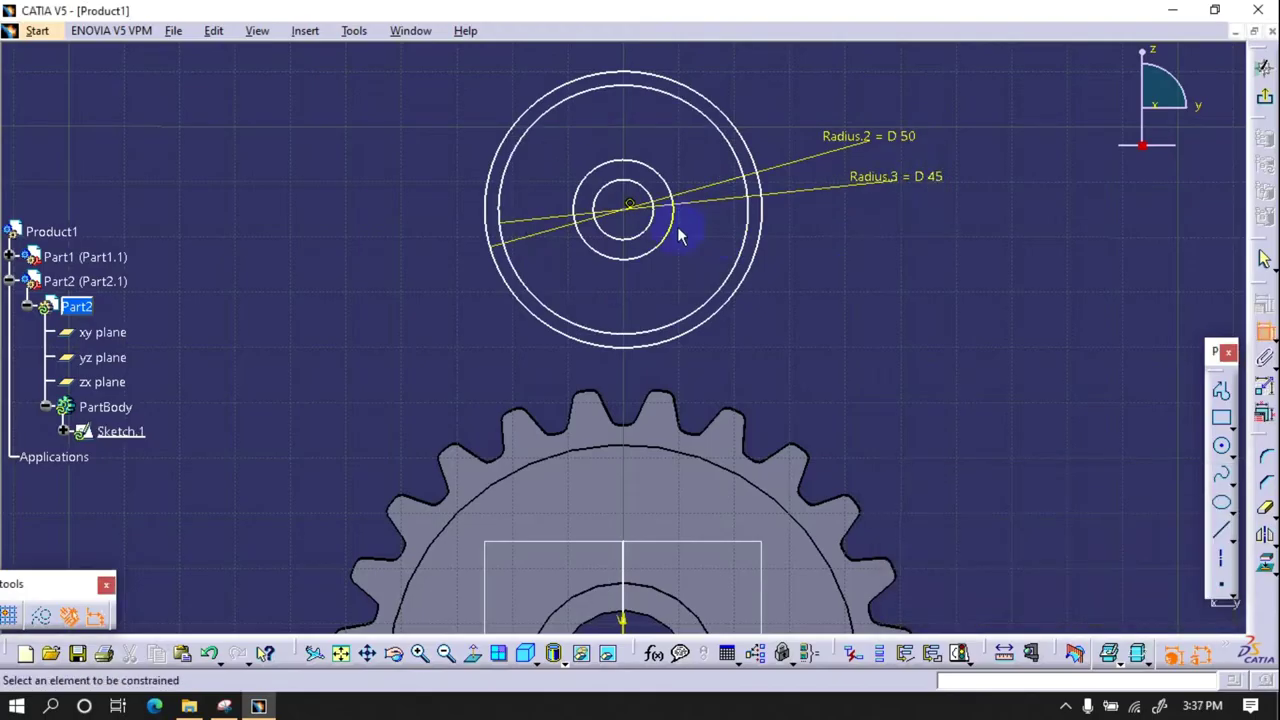
# - Set the remaining circles' diameters to 42 and, by formula, 55.263
pyautogui.doubleClick(877, 243)
pyautogui.press('BackSpace')
pyautogui.write('2')
pyautogui.press('Return')
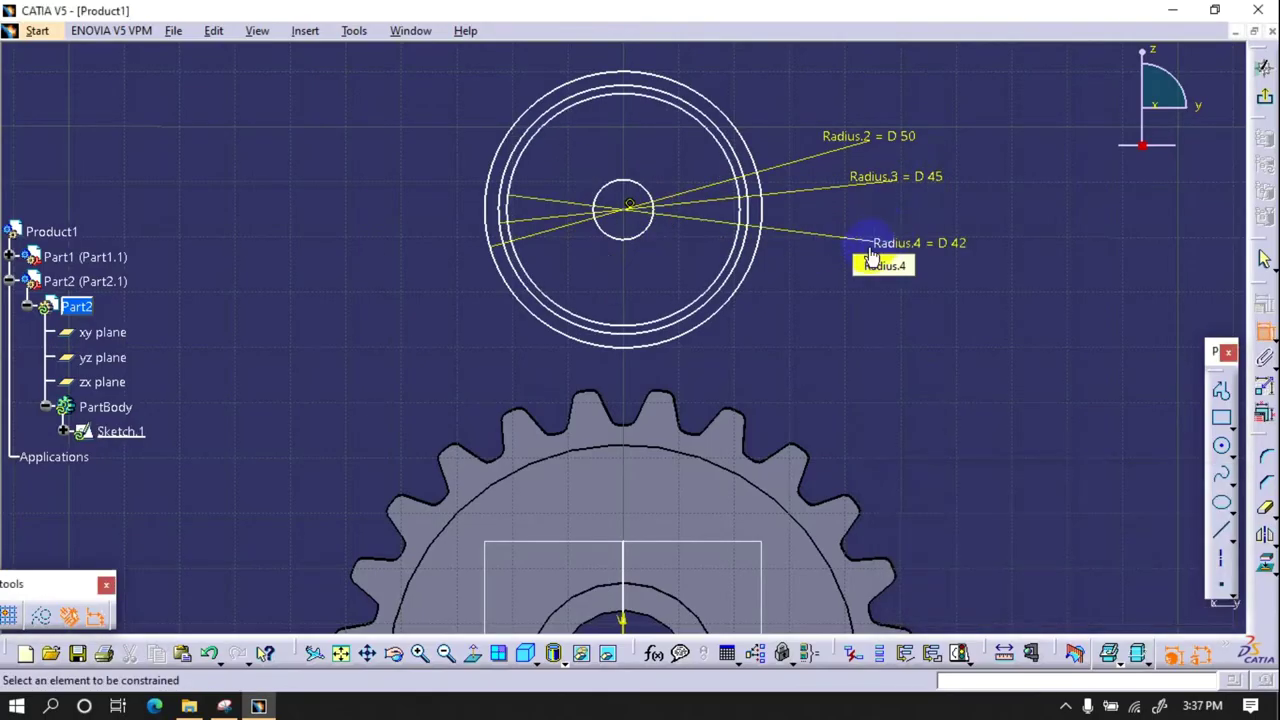
pyautogui.click(650, 235)
pyautogui.doubleClick(926, 312)
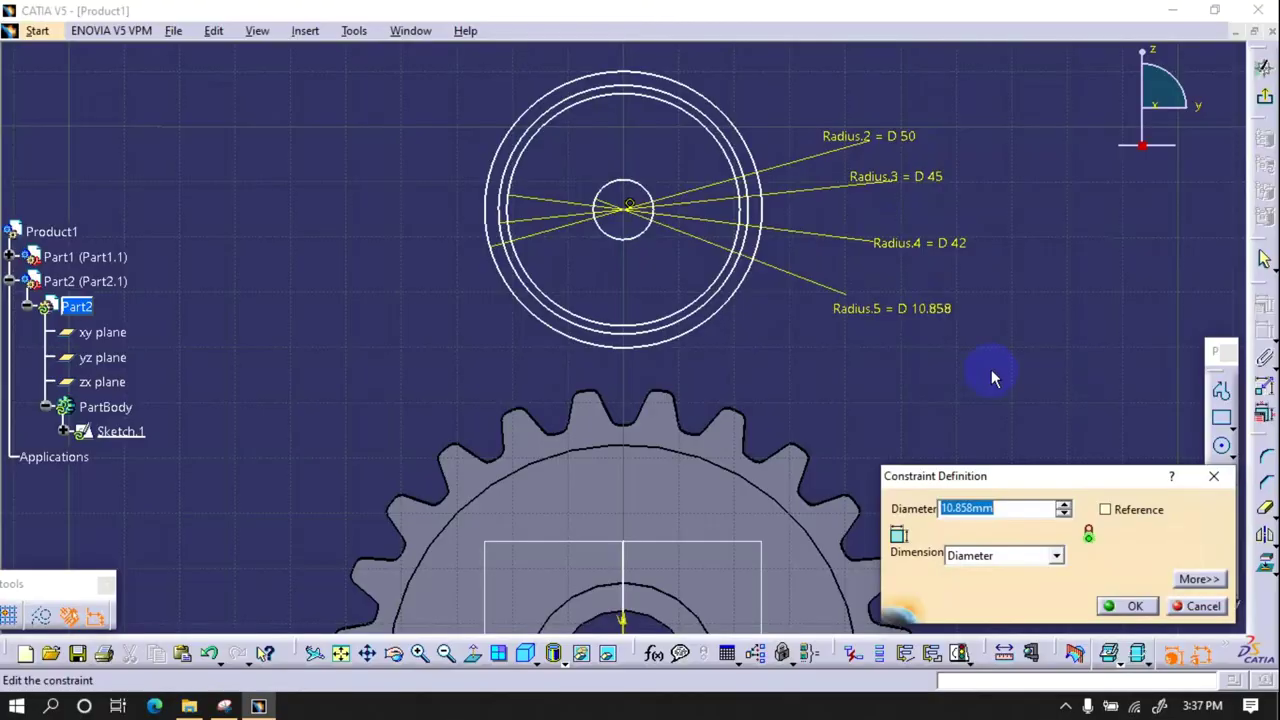
pyautogui.write('100')
pyautogui.press('BackSpace')
pyautogui.press('BackSpace')
pyautogui.press('BackSpace')
pyautogui.write('(100/0.95)')
pyautogui.write('0')
pyautogui.press('Return')
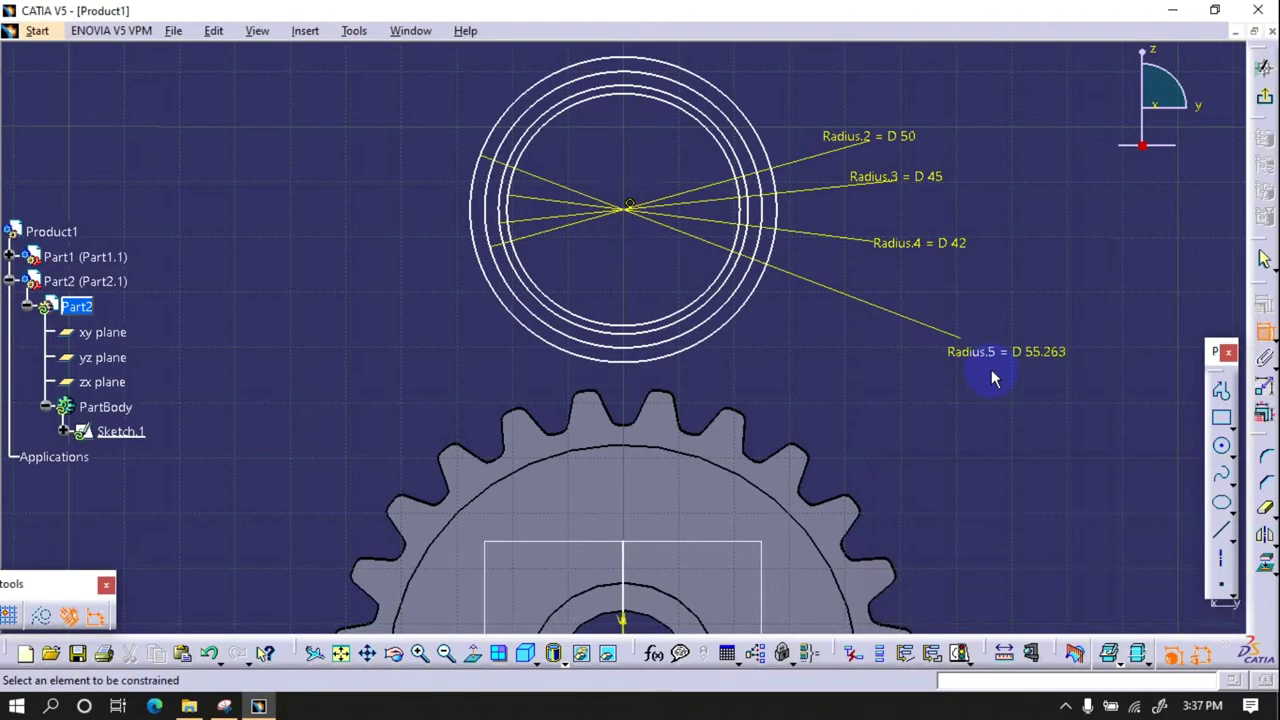
# - Draw a vertical line upward from the circles' centre
pyautogui.click(1220, 390)
pyautogui.moveTo(663, 365); pyautogui.dragTo(717, 482, button='middle')
pyautogui.click(1221, 530)
pyautogui.click(680, 324)
pyautogui.click(677, 88)
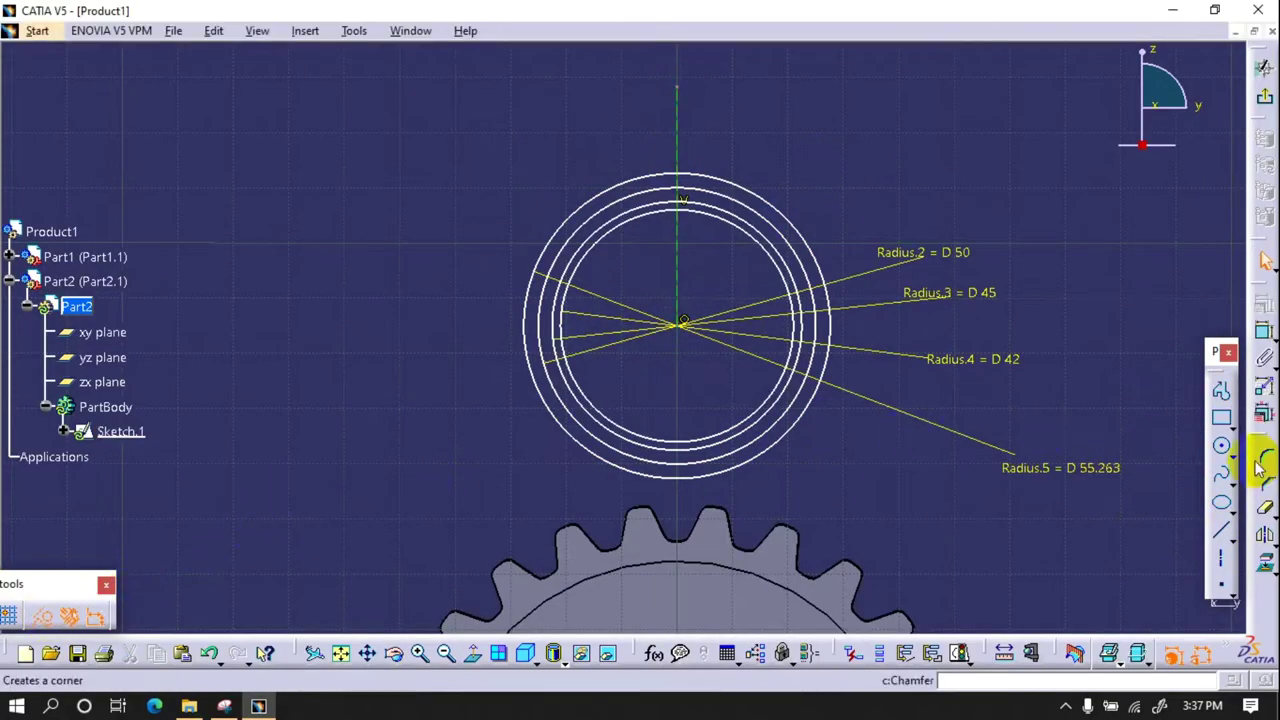
# - Draw a profile of angled lines radiating from the circles' centre
pyautogui.click(1221, 390)
pyautogui.click(680, 324)
pyautogui.click(788, 92)
pyautogui.click(820, 540)
pyautogui.moveTo(855, 148); pyautogui.dragTo(766, 171)
# - Constrain the line's angle from vertical to 7.125° (90*0.95/12)
pyautogui.click(1263, 333)
pyautogui.click(688, 156)
pyautogui.doubleClick(651, 142)
pyautogui.write('90*0.95/12')
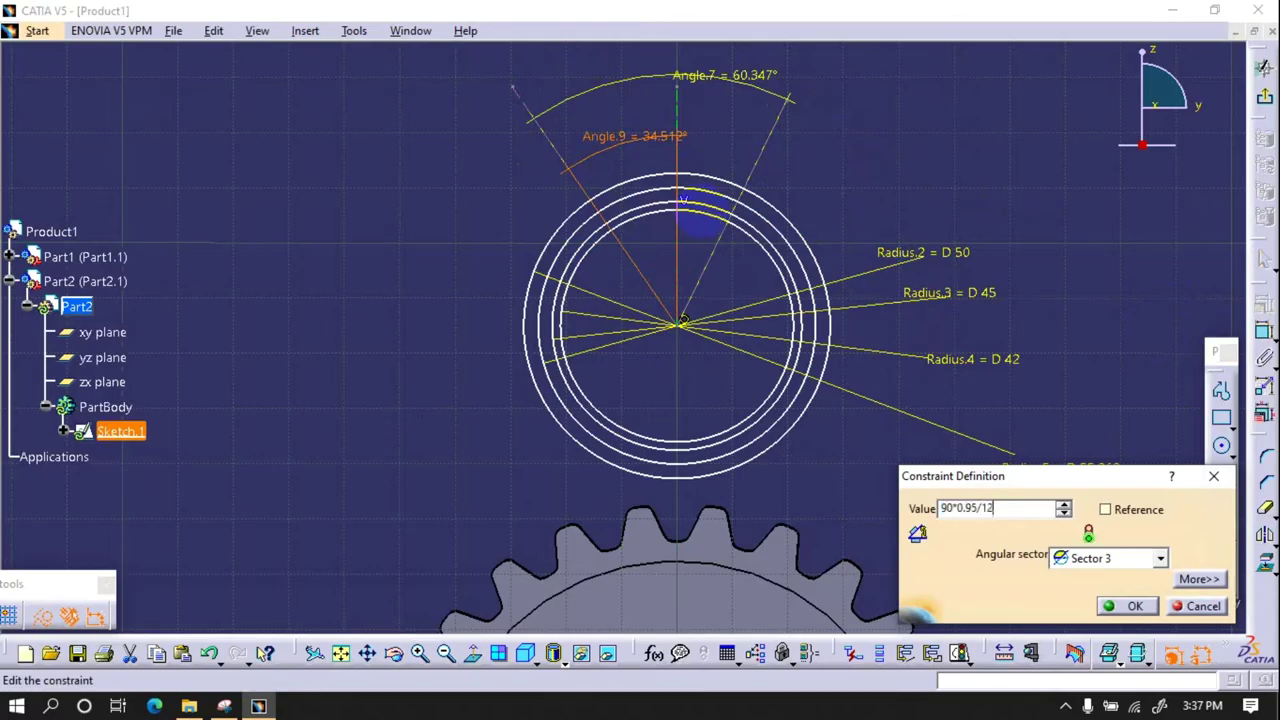
pyautogui.press('Return')
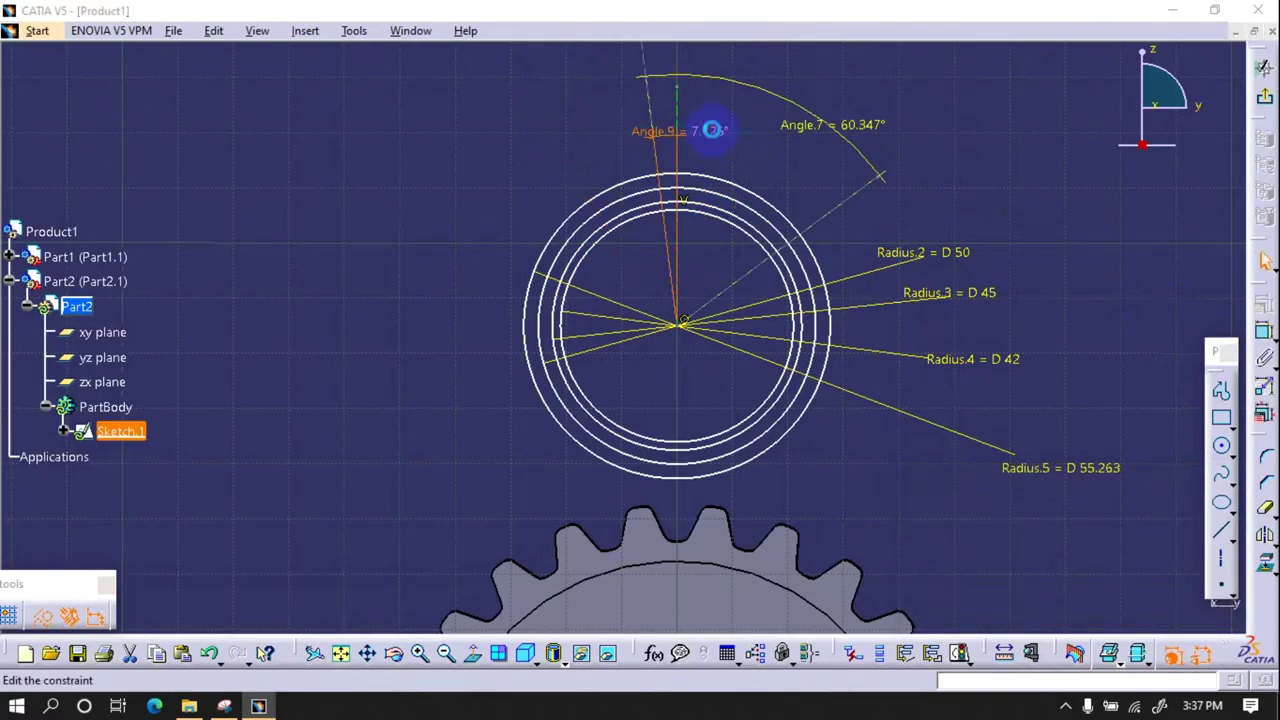
pyautogui.doubleClick(686, 130)
pyautogui.click(1132, 606)
# - Change the wider angle, Angle.7, from 60.347° to 20°
pyautogui.click(1221, 445)
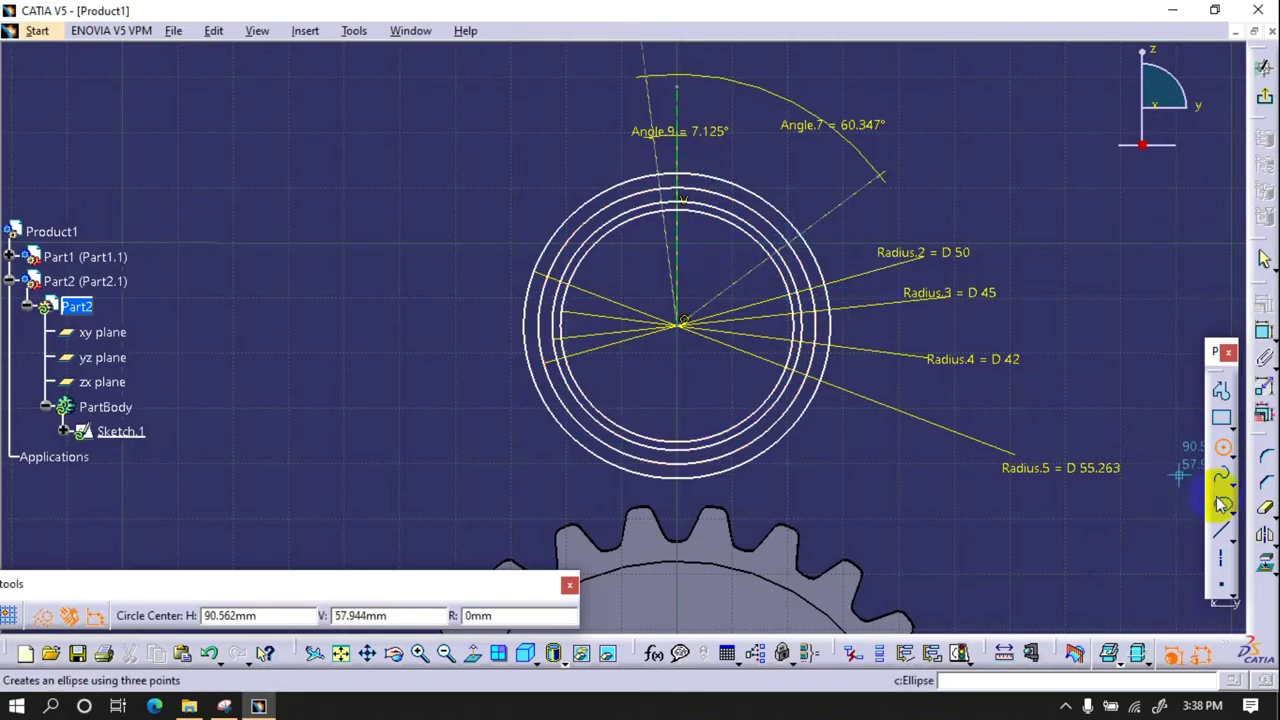
pyautogui.click(1221, 445)
pyautogui.doubleClick(840, 125)
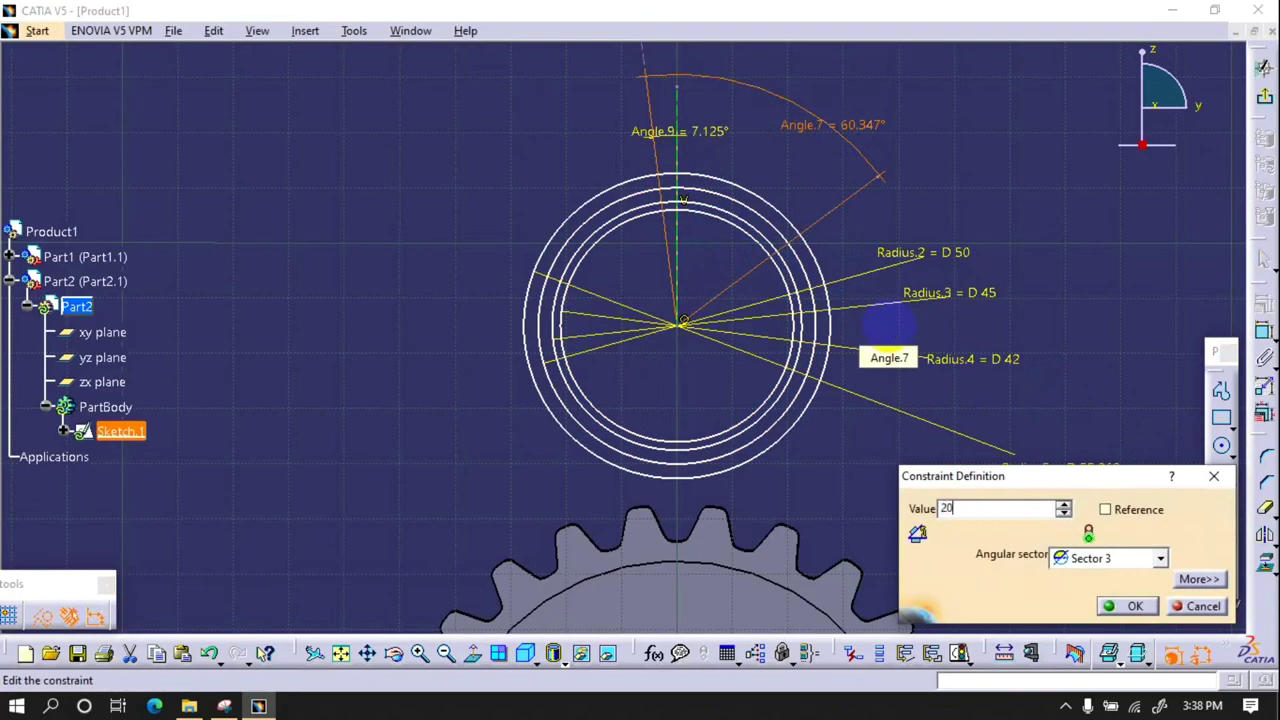
pyautogui.press('Return')
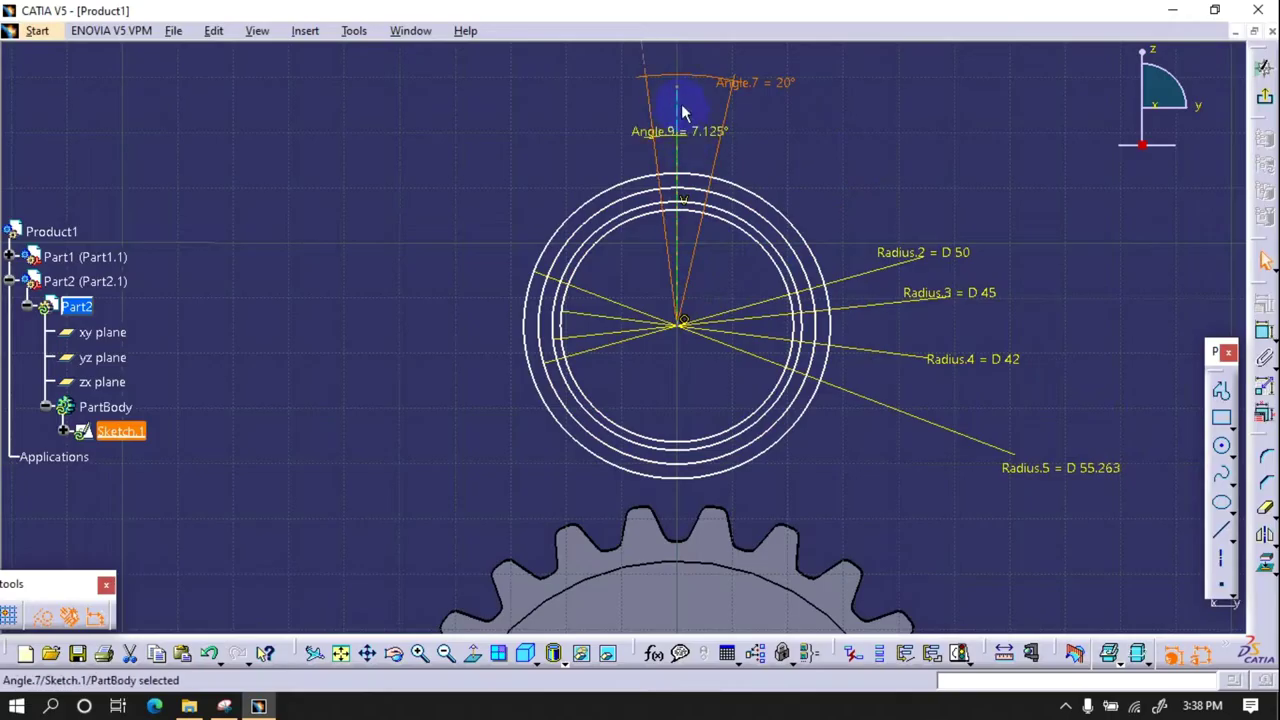
pyautogui.click(775, 133)
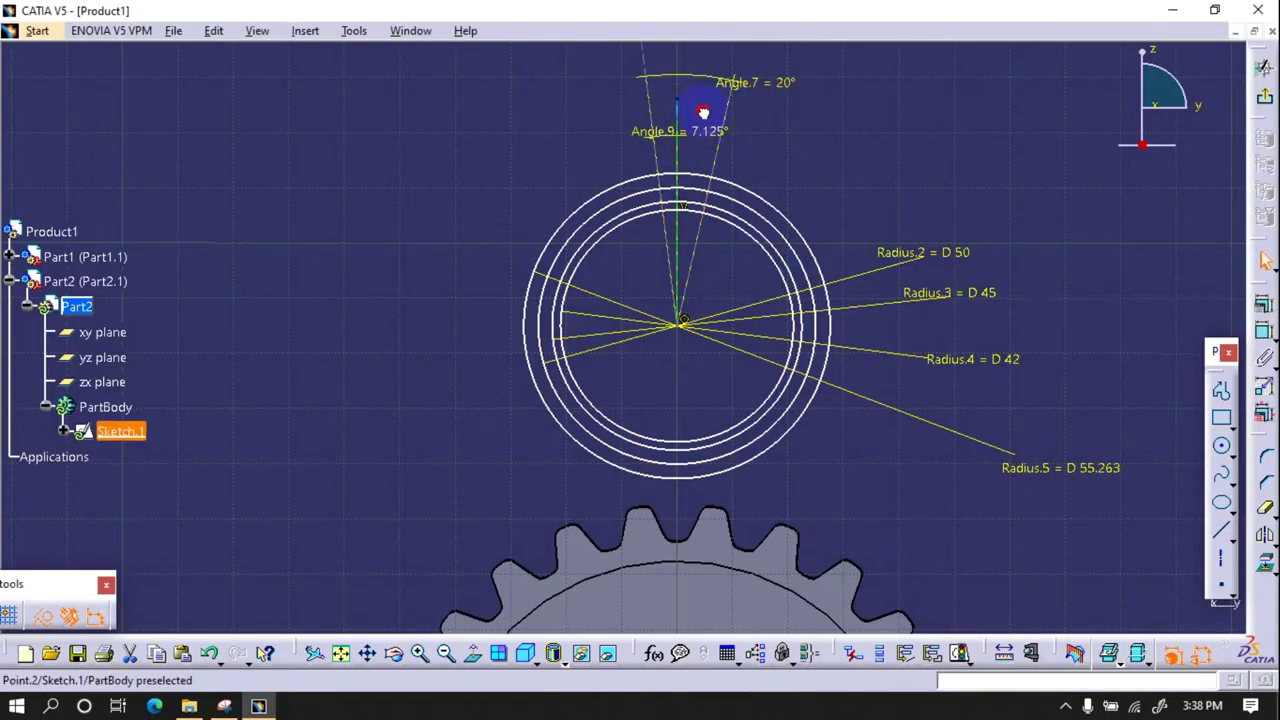
# - Draw a small circle at the top of the rings
pyautogui.click(740, 170)
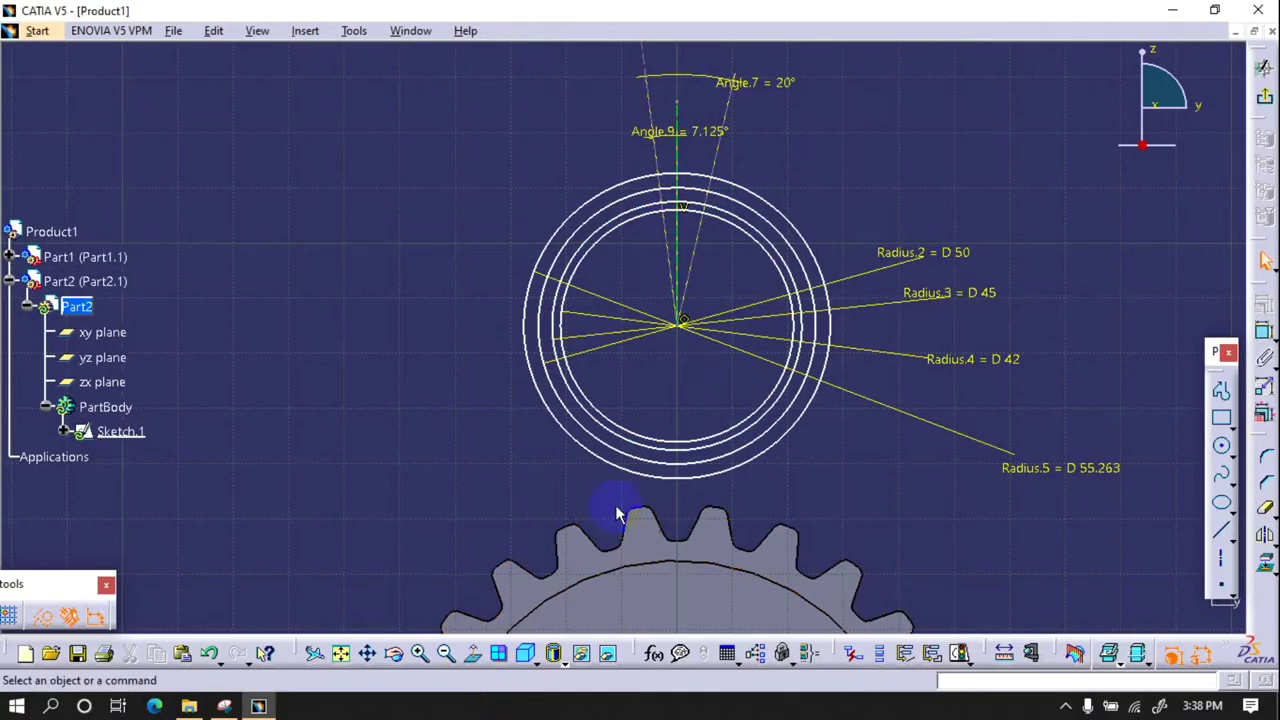
pyautogui.click(1221, 445)
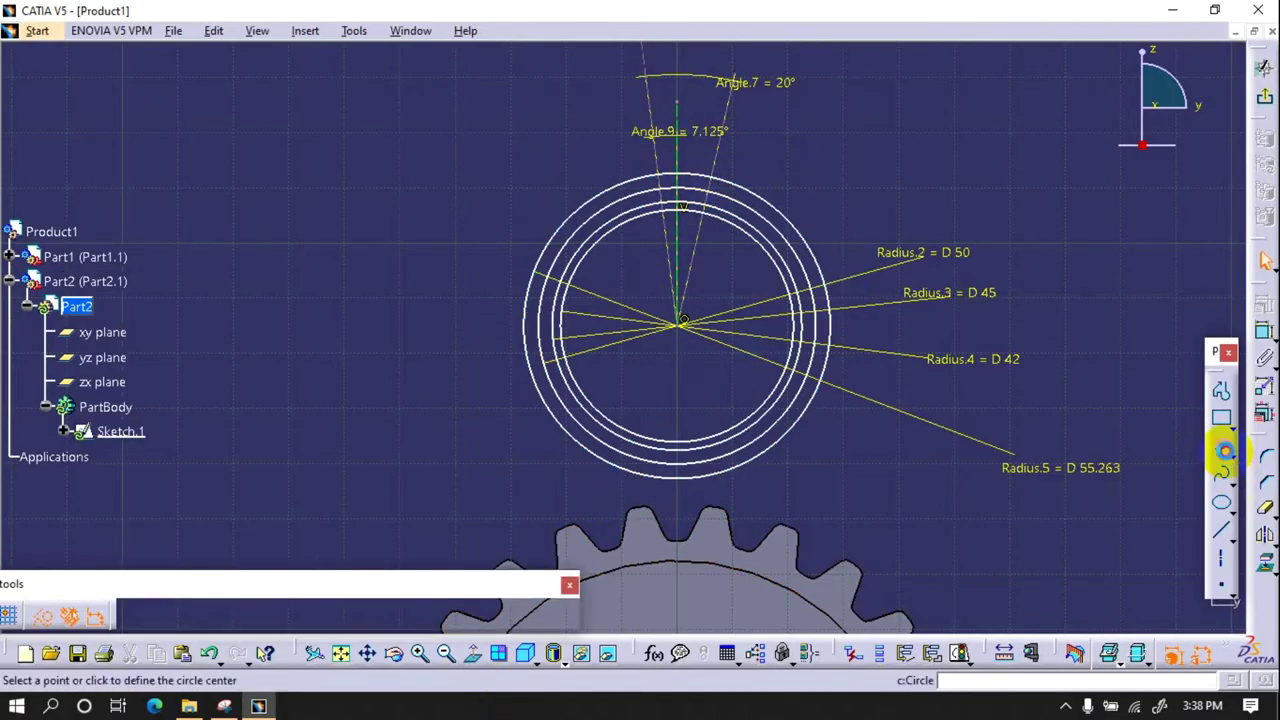
pyautogui.click(708, 205)
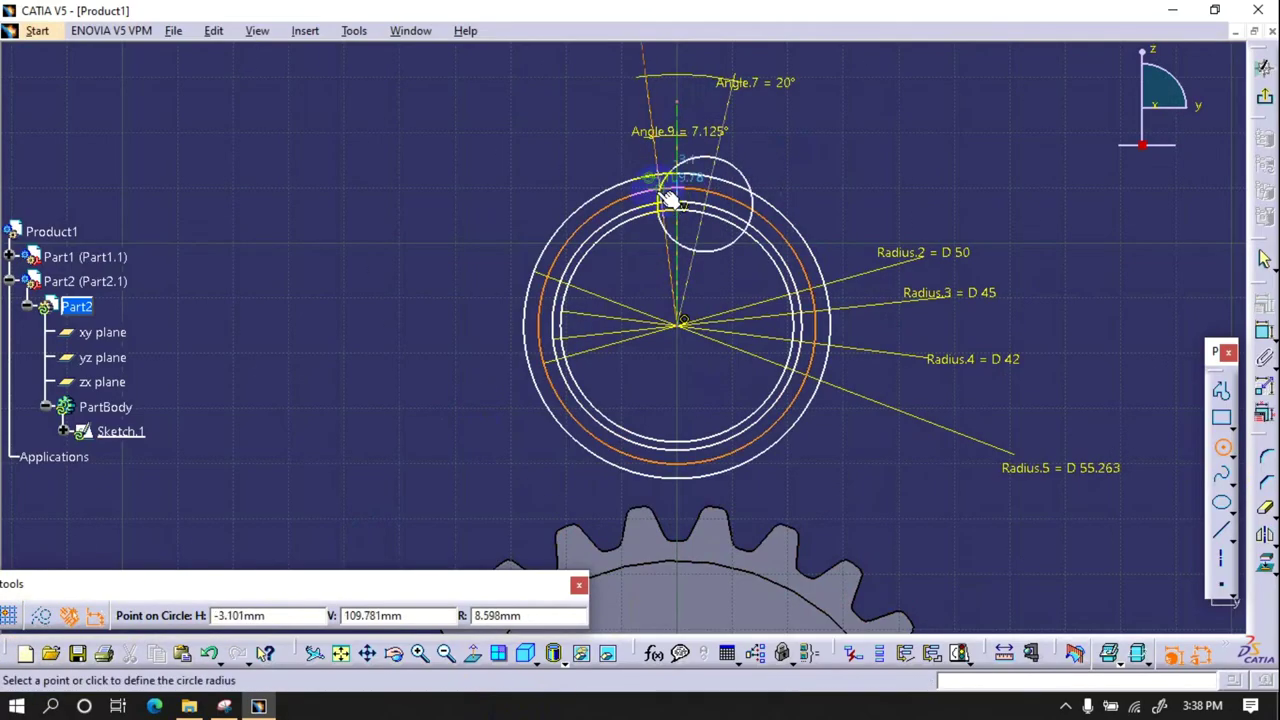
pyautogui.click(673, 197)
pyautogui.click(1221, 445)
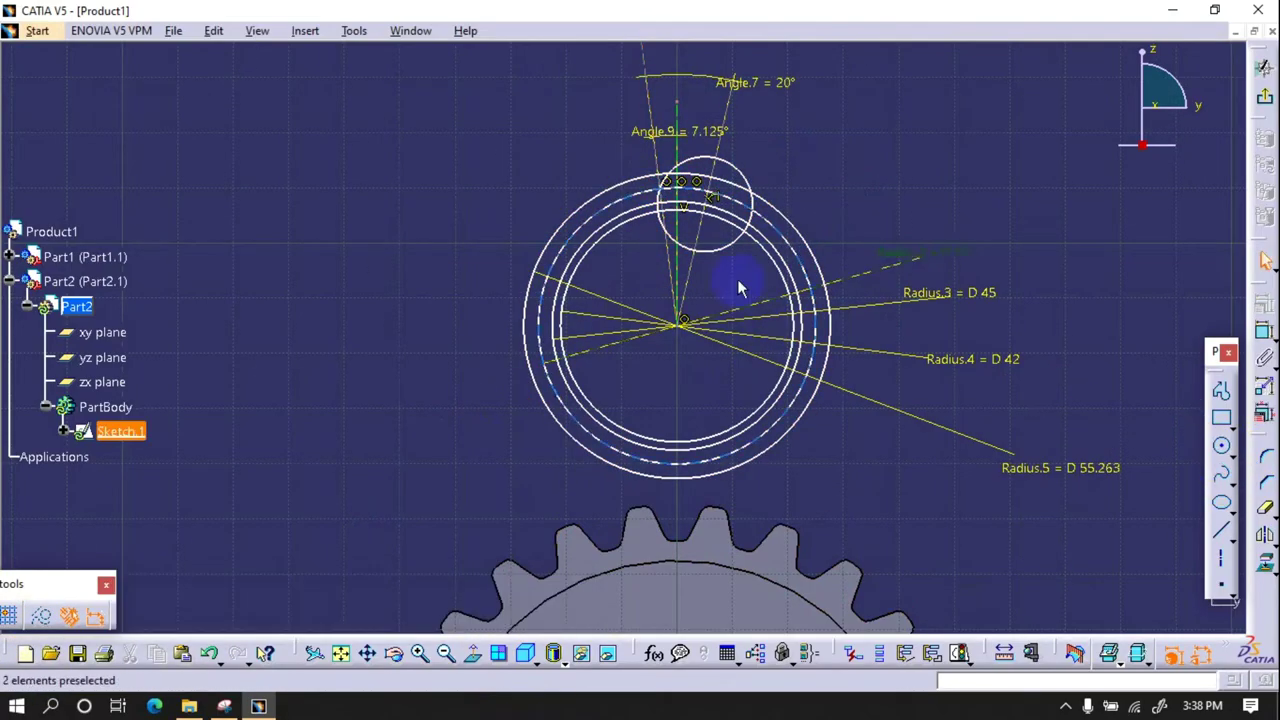
# - Convert the two middle rings into construction circles
pyautogui.click(776, 252)
pyautogui.keyDown('ctrl'); pyautogui.click(792, 246); pyautogui.keyUp('ctrl')
pyautogui.click(41, 616)
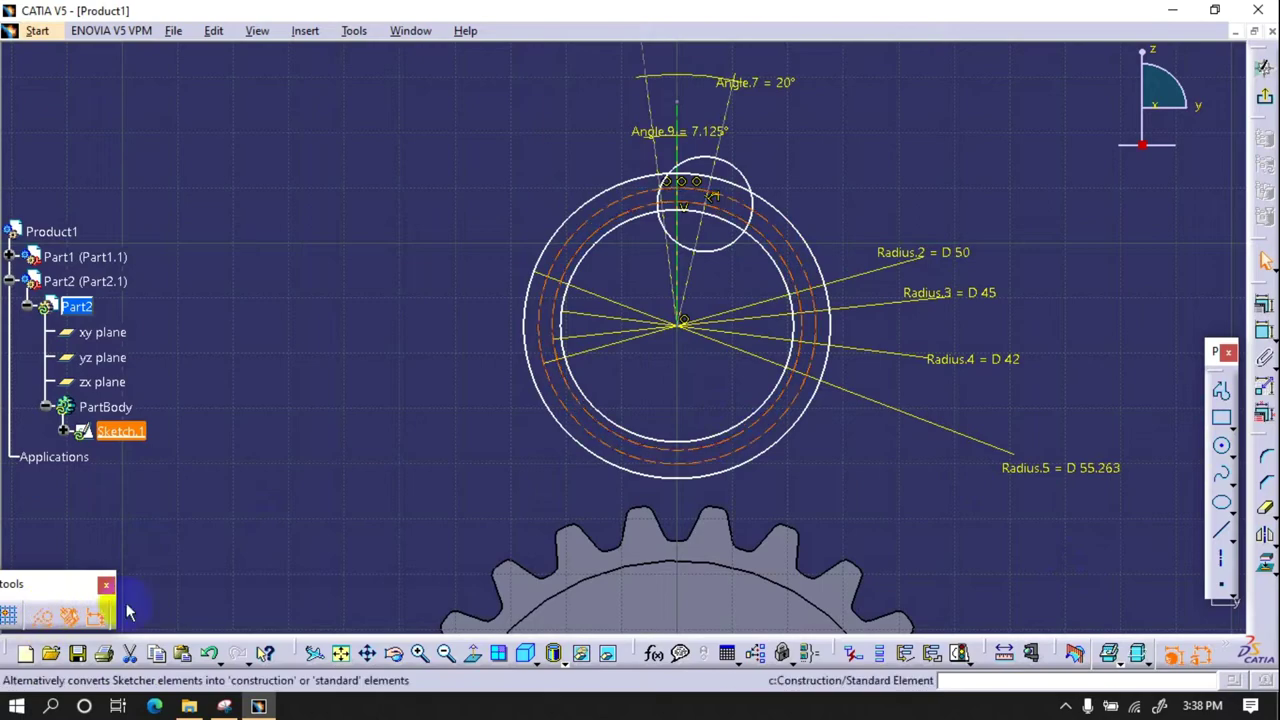
# - Dimension the rings' centre offset from the gear centre (84.974 mm)
pyautogui.click(1264, 330)
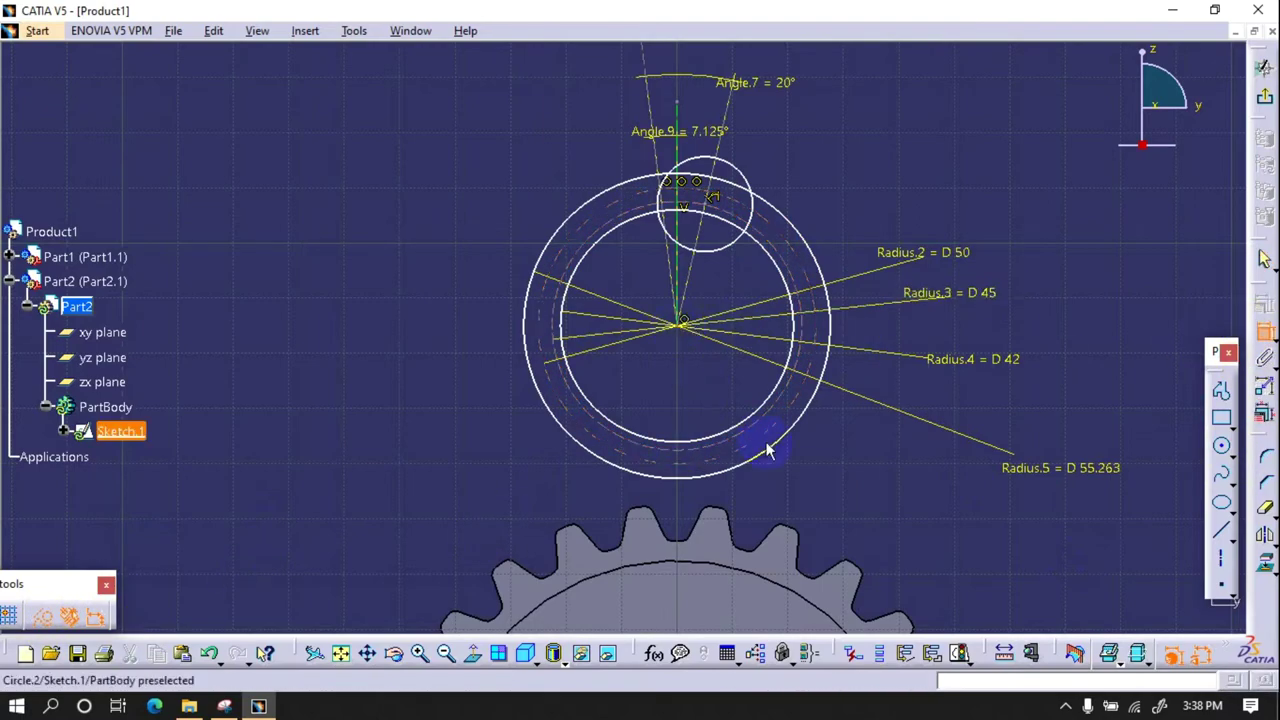
pyautogui.click(766, 450)
pyautogui.click(686, 443)
# - Set the centre offset to 75 mm and delete the small circle at the top
pyautogui.doubleClick(977, 457)
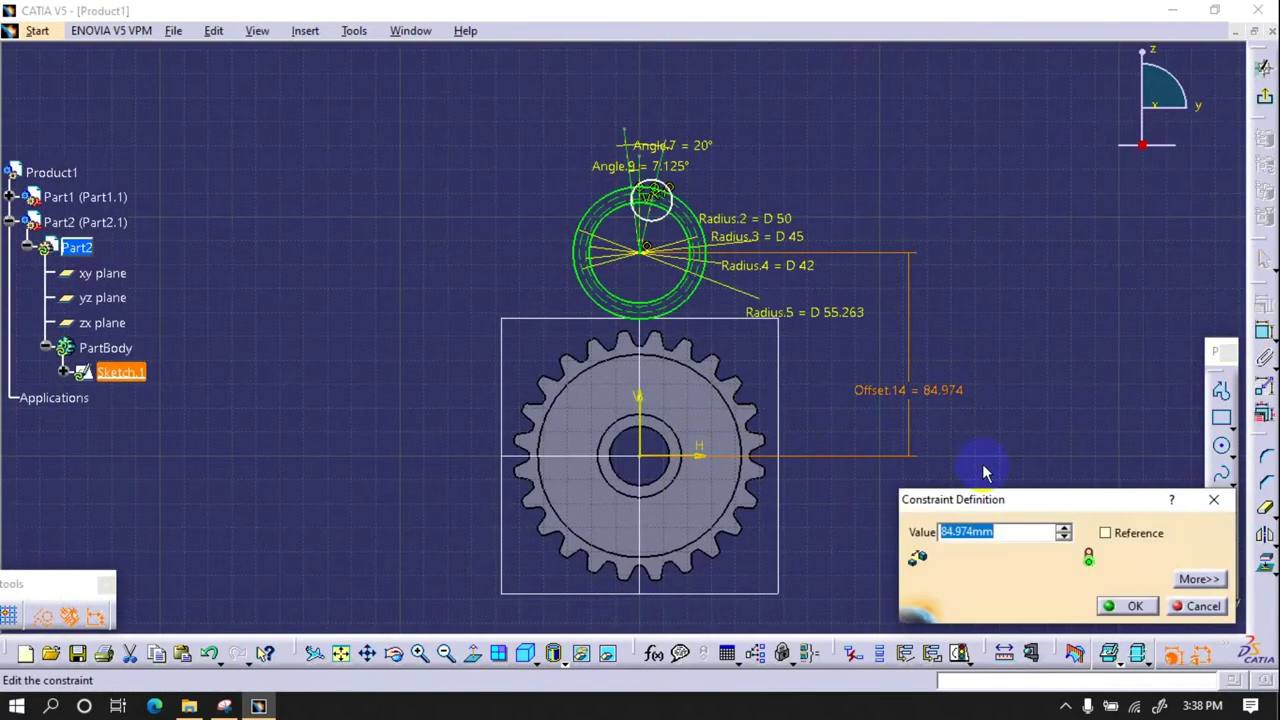
pyautogui.write('25')
pyautogui.press('Return')
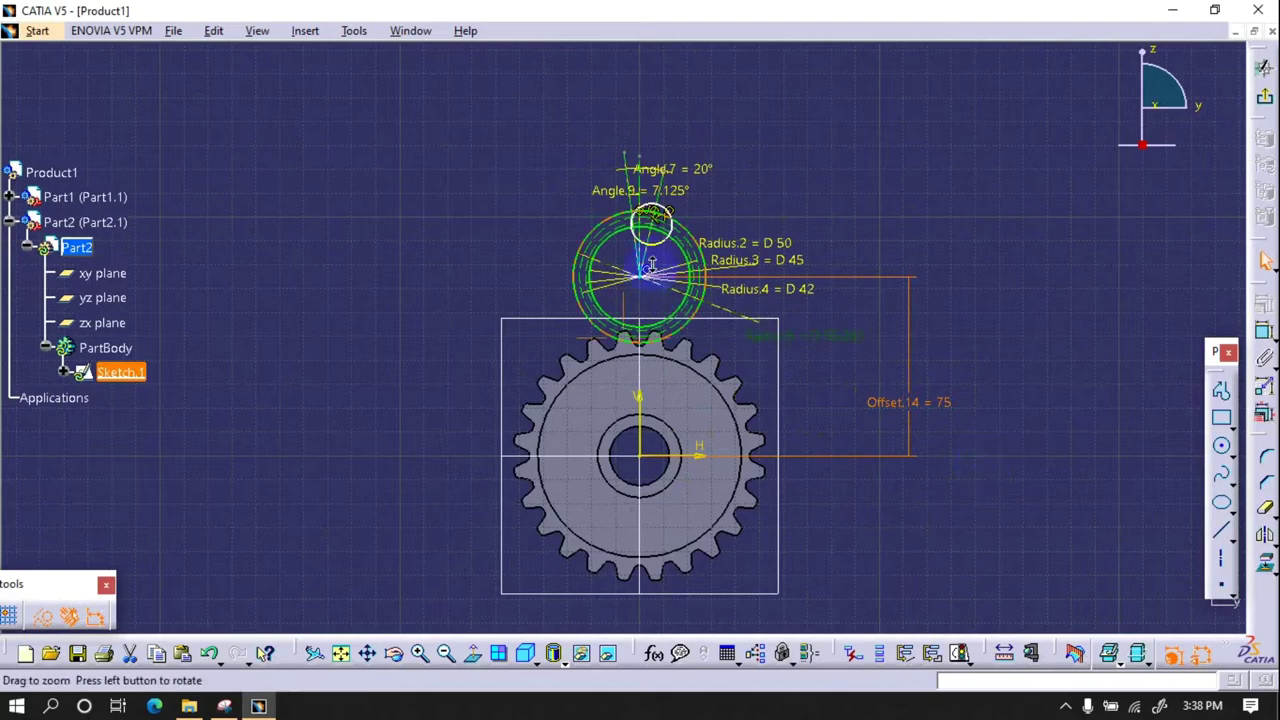
pyautogui.moveTo(651, 265); pyautogui.dragTo(712, 280, button='middle')
pyautogui.rightClick(712, 280)
pyautogui.click(737, 525)
# - Draw a tooth-flank circle where the angle line meets the ring, mirrored across the vertical axis
pyautogui.click(1221, 445)
pyautogui.moveTo(929, 357)
pyautogui.mouseDown(button='middle')
pyautogui.moveTo(807, 234)
pyautogui.moveTo(920, 380)
pyautogui.moveTo(723, 286)
pyautogui.moveTo(785, 393)
pyautogui.mouseUp(button='middle')
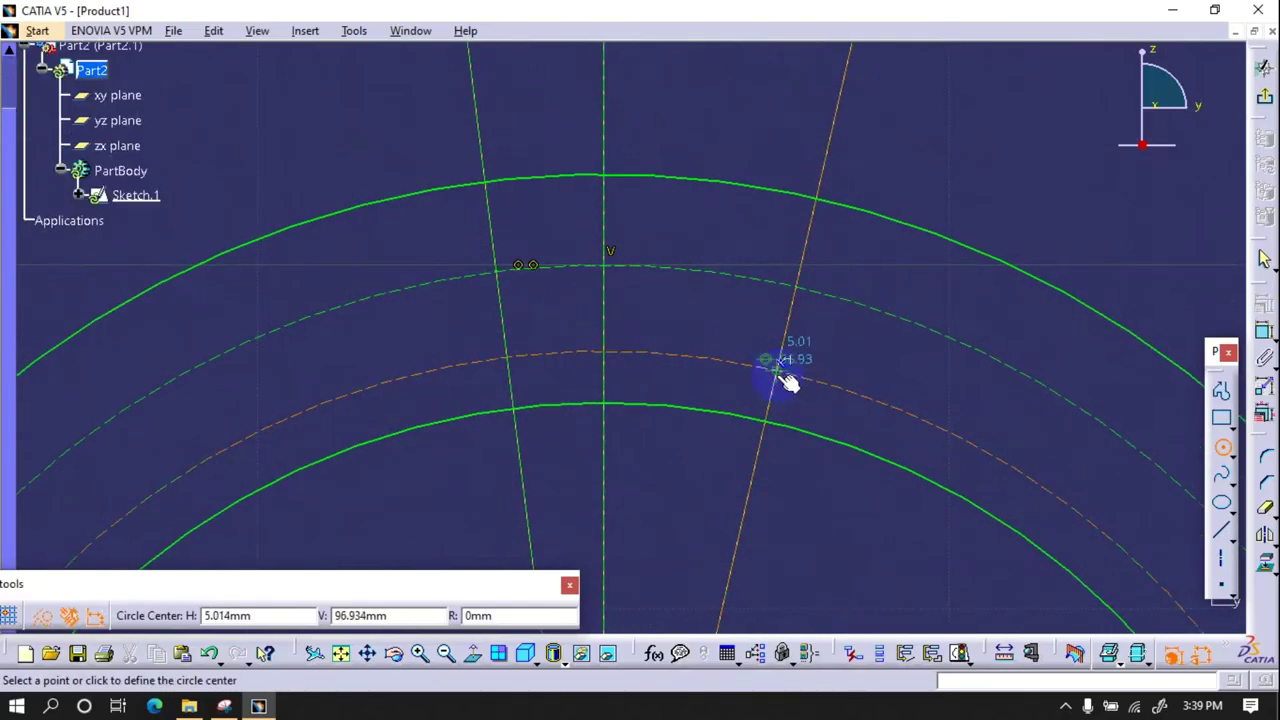
pyautogui.click(784, 364)
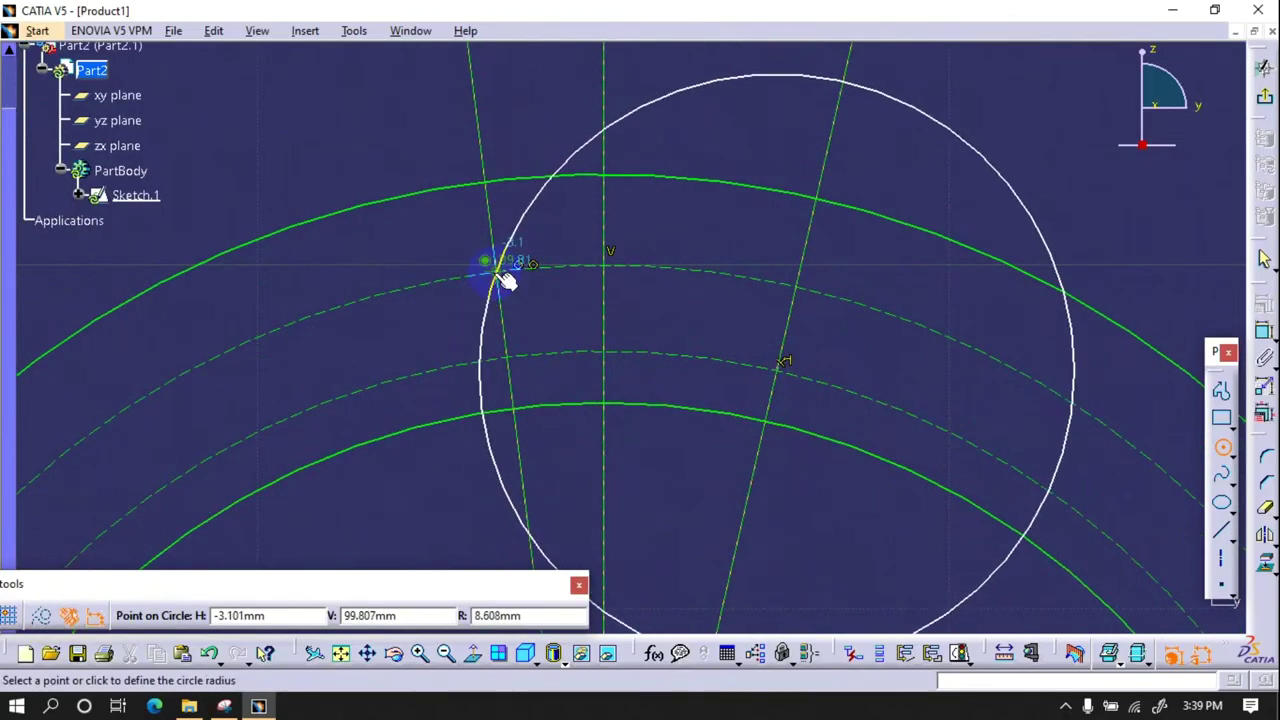
pyautogui.click(505, 280)
pyautogui.moveTo(534, 320)
pyautogui.mouseDown(button='middle')
pyautogui.moveTo(580, 408)
pyautogui.moveTo(760, 412)
pyautogui.mouseUp(button='middle')
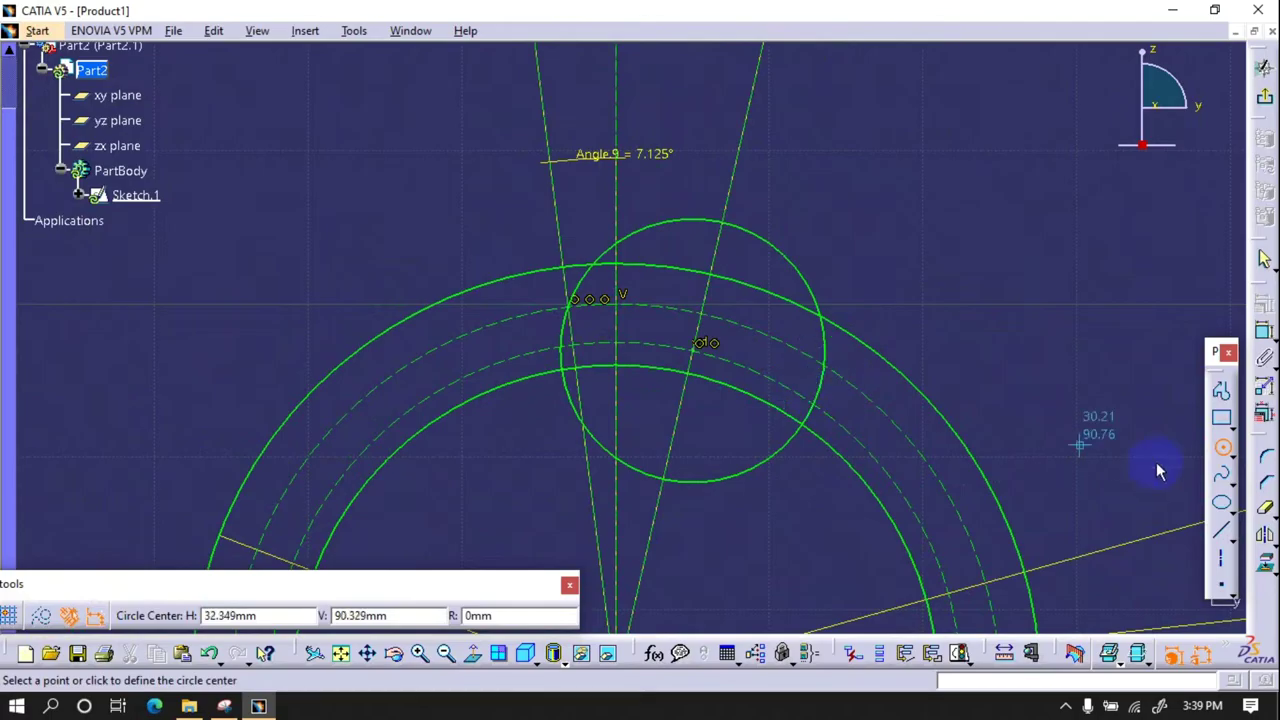
pyautogui.press('Escape')
pyautogui.click(622, 483)
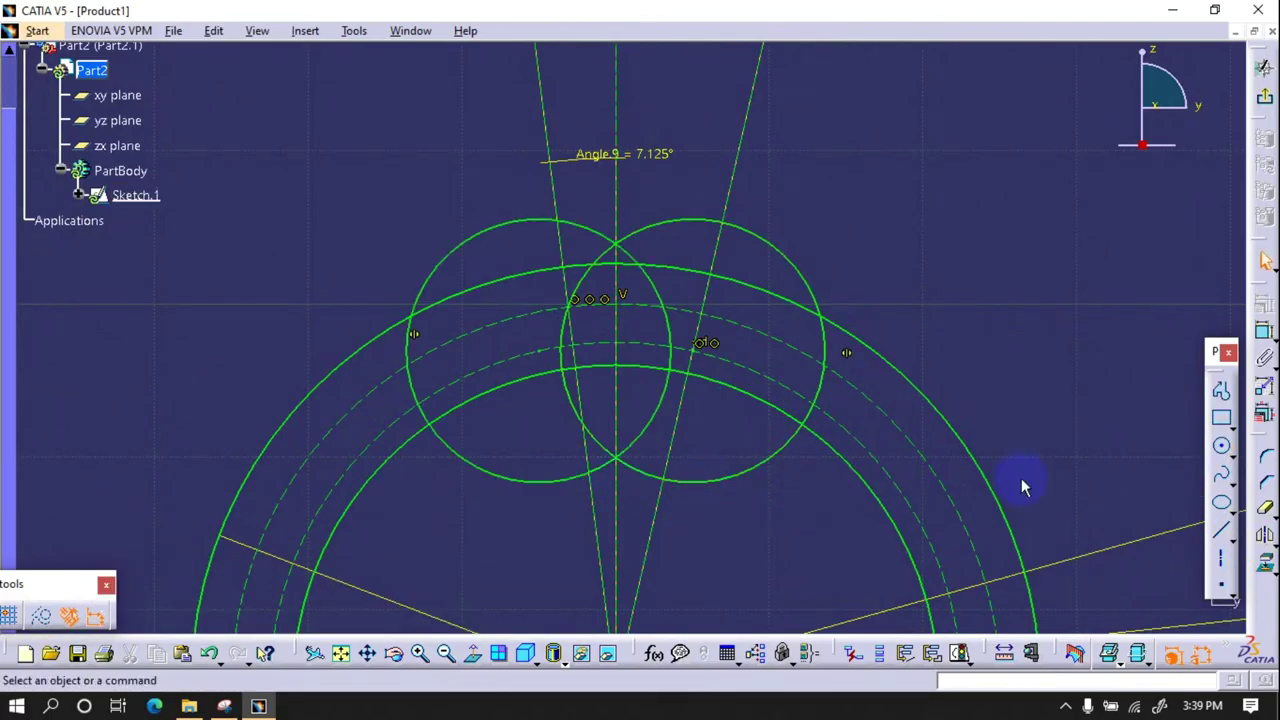
# - Quick Trim the excess arcs and inner circle to one closed tooth outline, then exit the sketch
pyautogui.click(1263, 508)
pyautogui.click(698, 484)
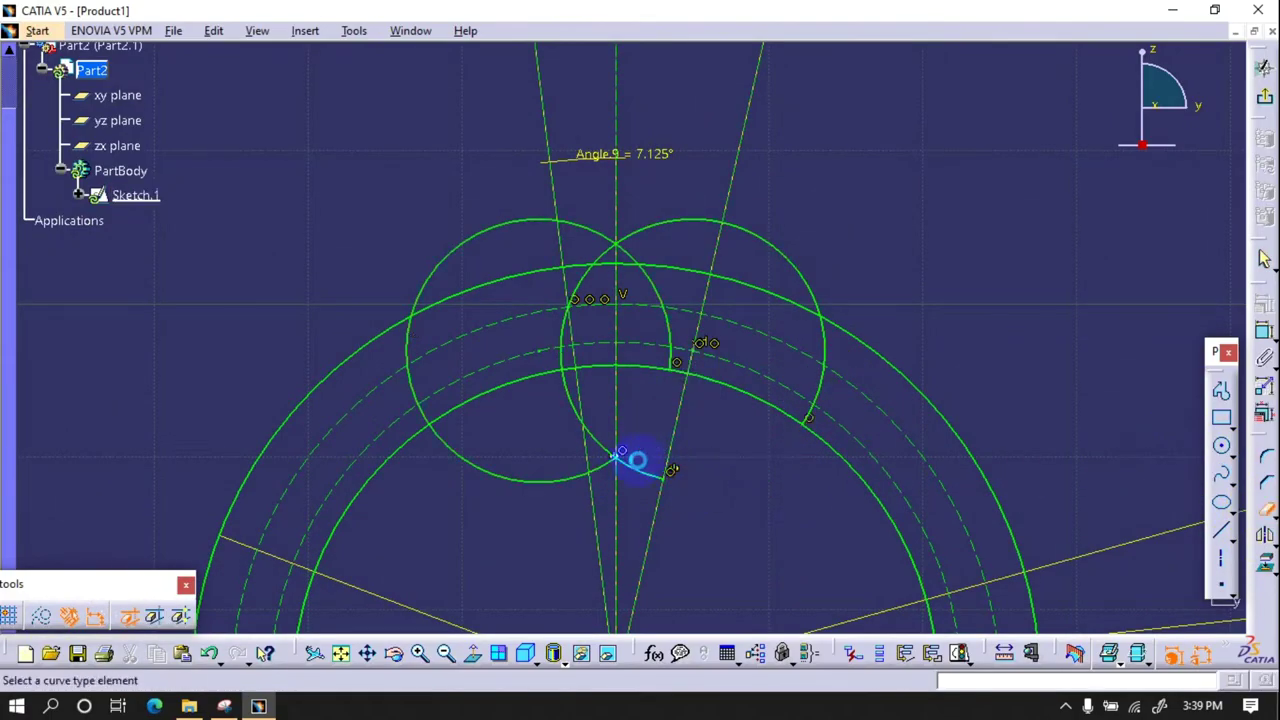
pyautogui.click(523, 377)
pyautogui.click(494, 246)
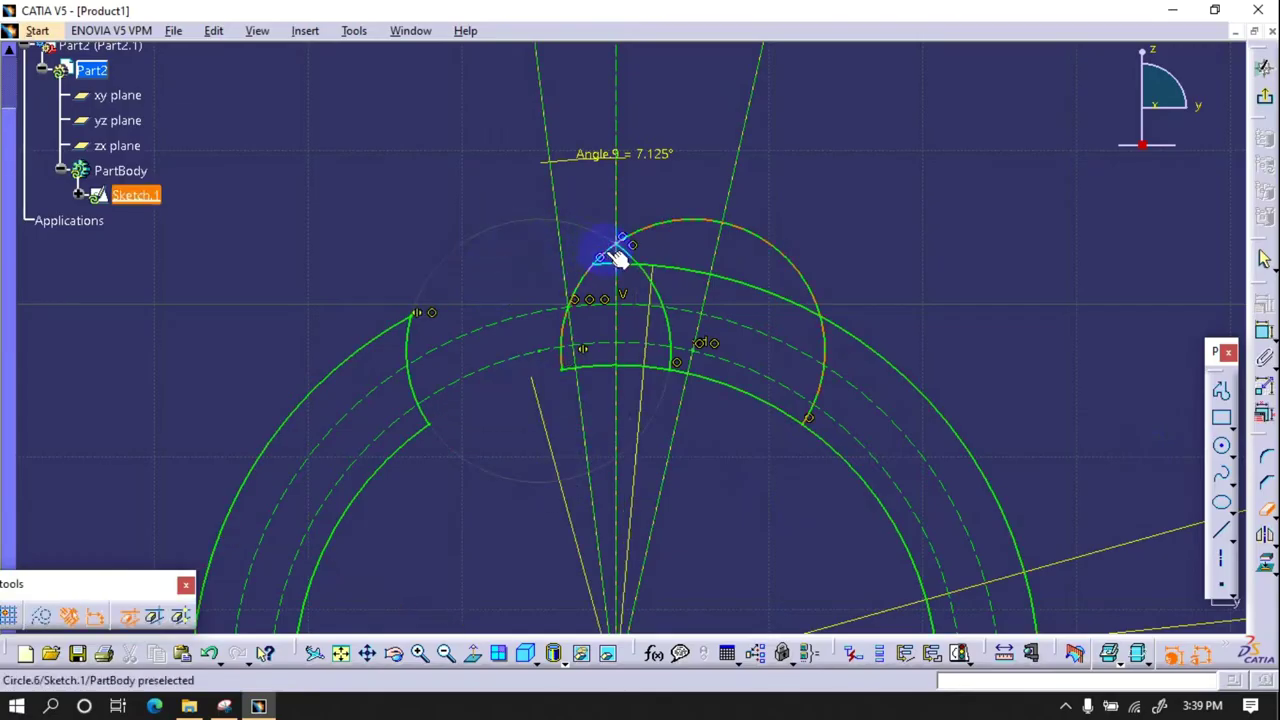
pyautogui.click(712, 277)
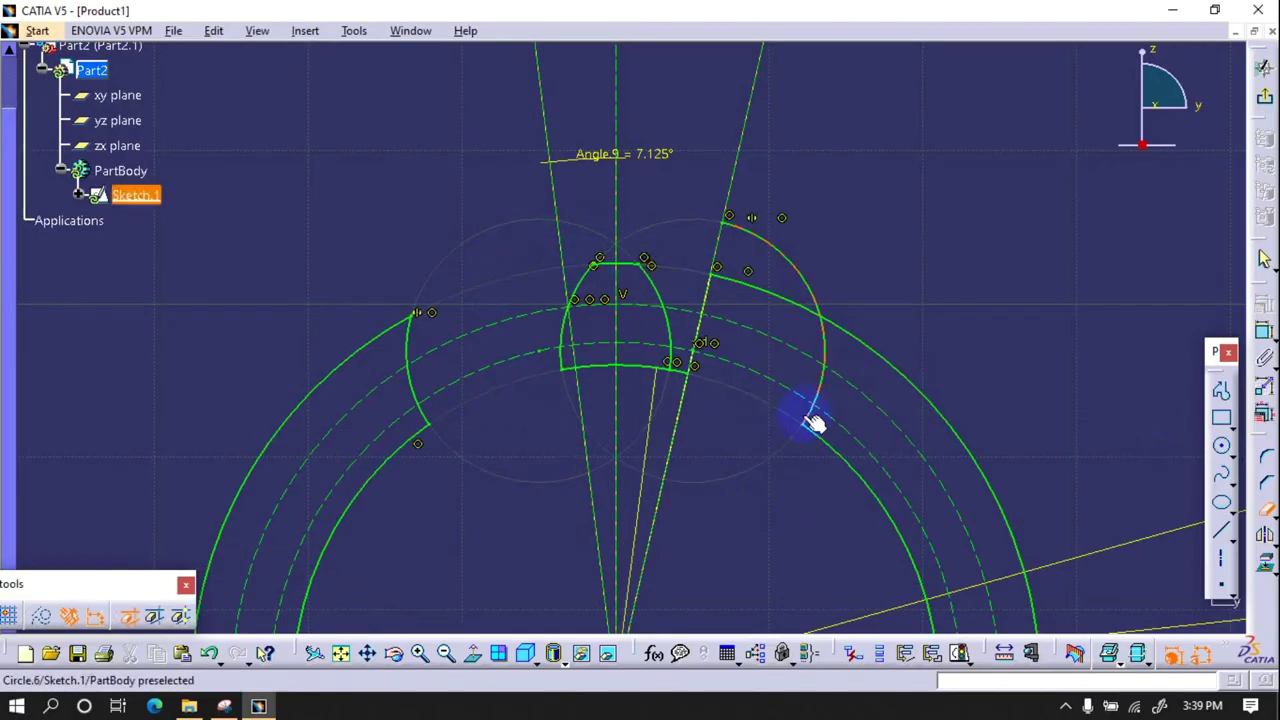
pyautogui.click(810, 287)
pyautogui.click(797, 297)
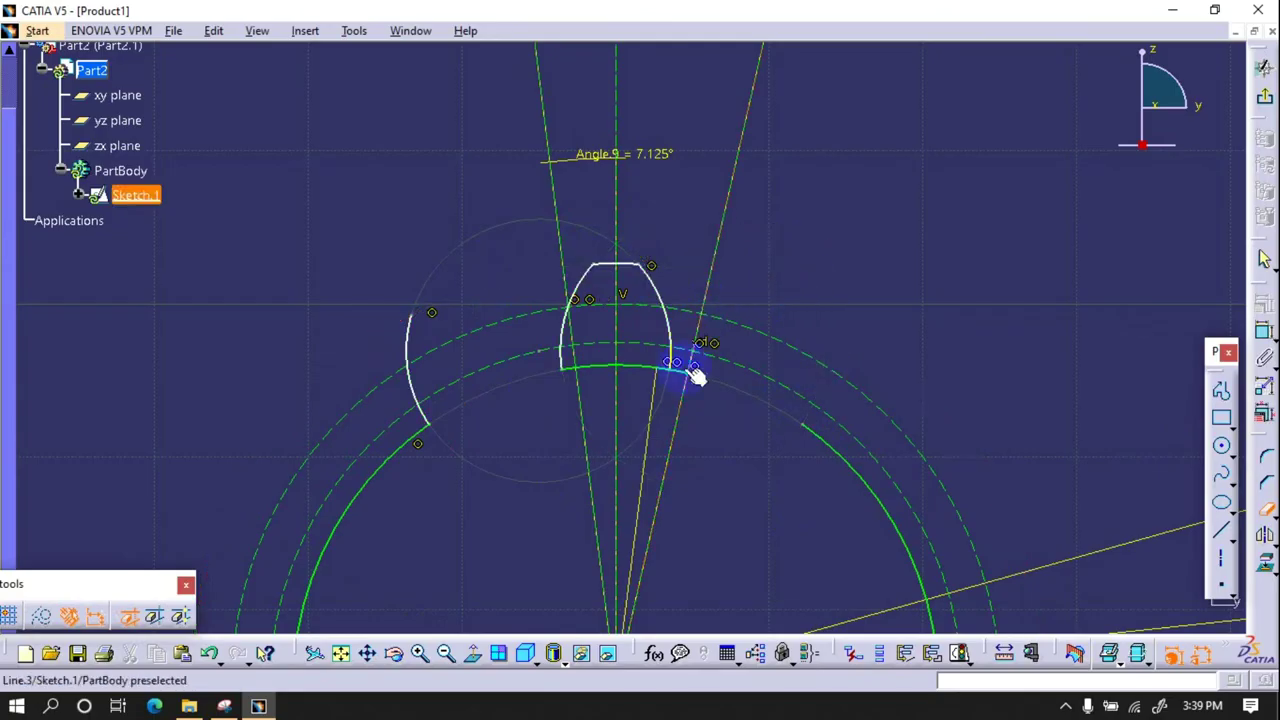
pyautogui.click(767, 443)
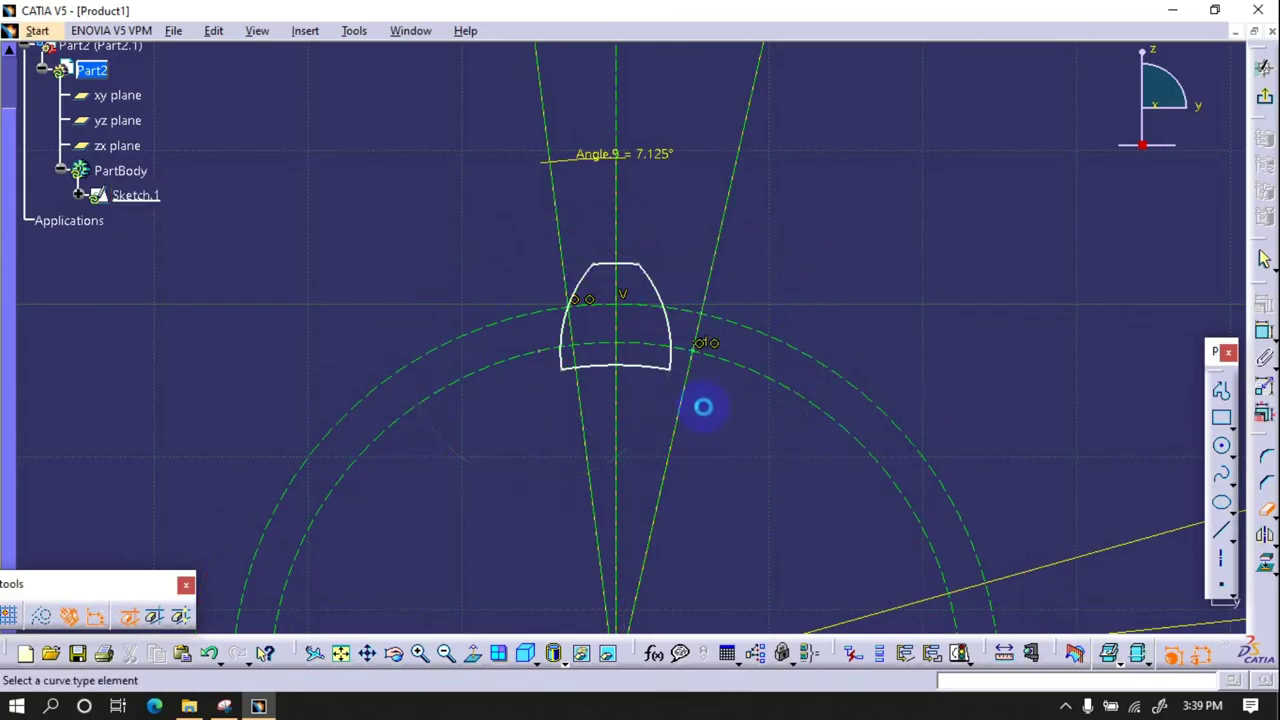
pyautogui.scroll(-3, 703, 407)
pyautogui.click(1262, 95)
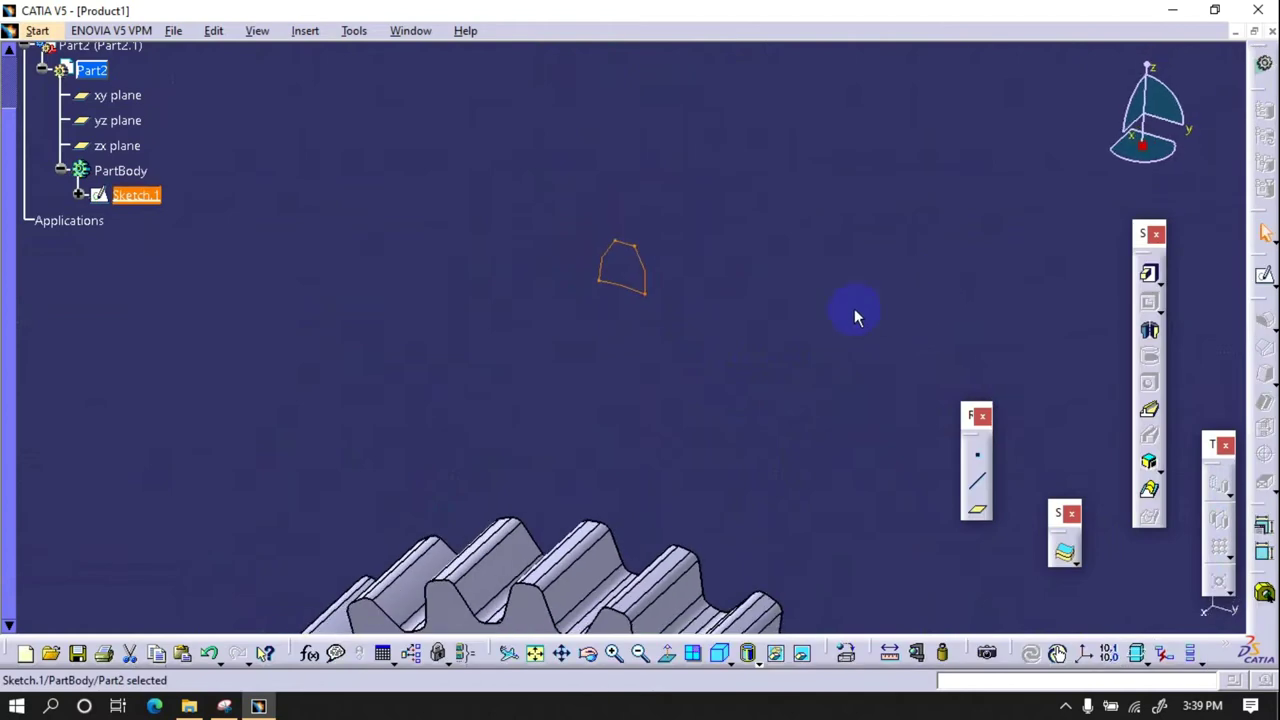
# - Sketch a circle on the yz plane constrained to pass through the tooth point
pyautogui.click(714, 422)
pyautogui.click(1221, 446)
pyautogui.click(658, 393)
pyautogui.click(721, 393)
pyautogui.click(632, 320)
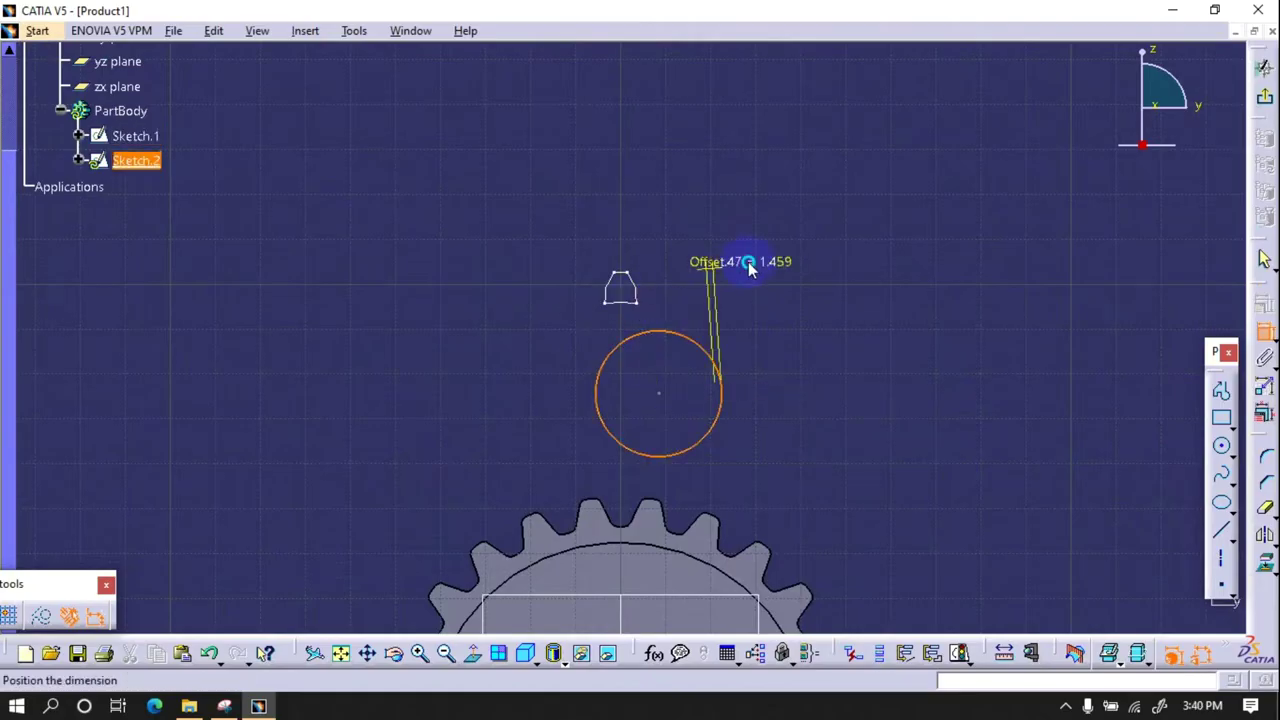
pyautogui.rightClick(749, 265)
pyautogui.click(820, 428)
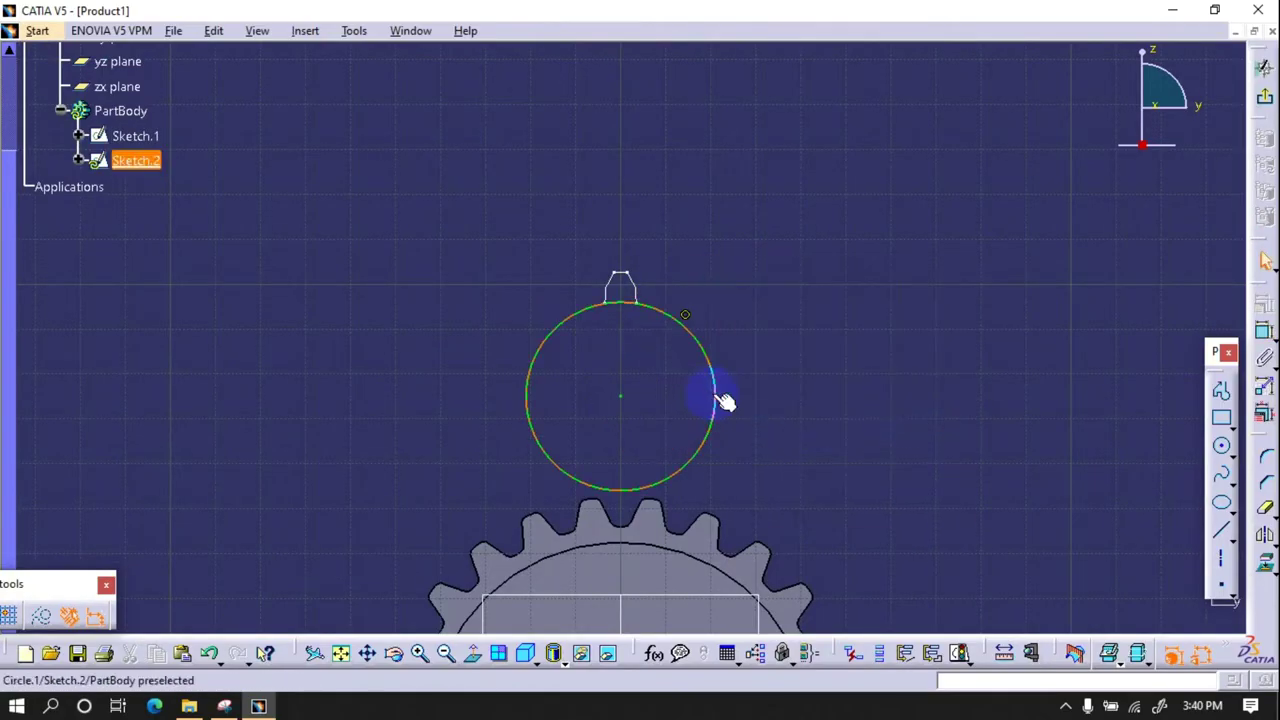
# - Add a concentric bore circle of diameter 15 mm and exit the sketch
pyautogui.click(1221, 446)
pyautogui.click(621, 396)
pyautogui.click(646, 396)
pyautogui.click(1265, 330)
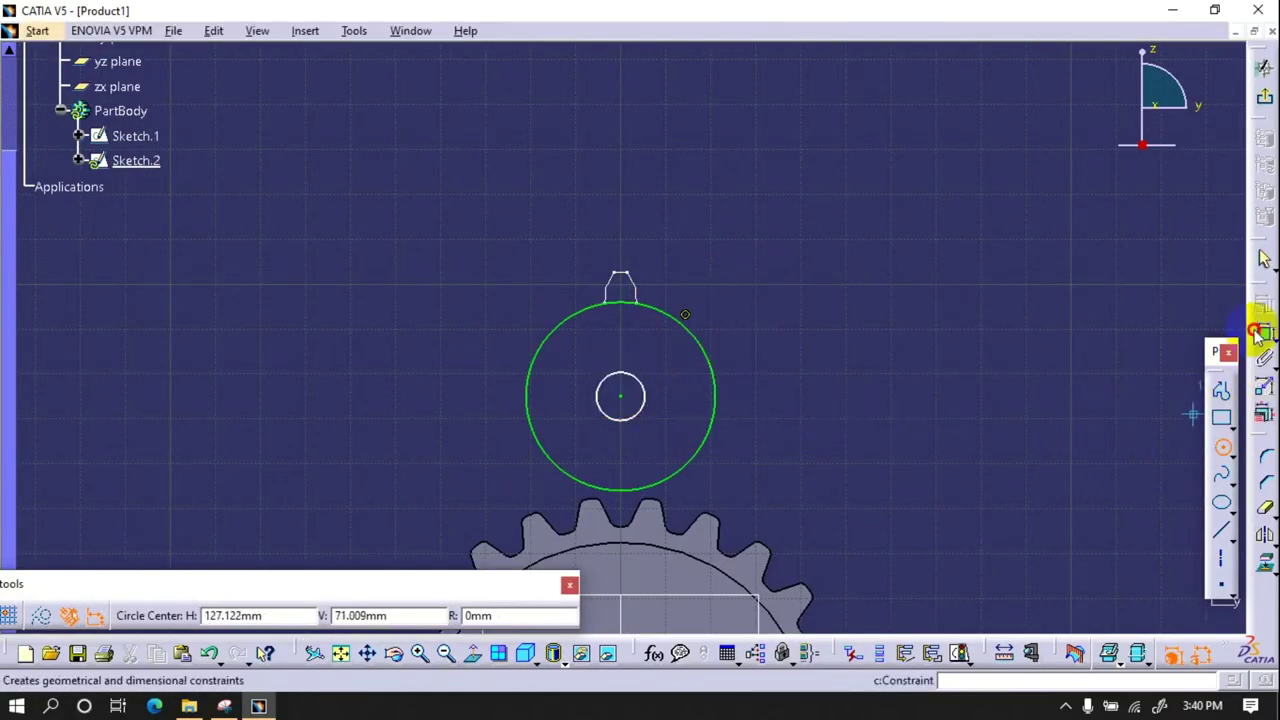
pyautogui.click(630, 390)
pyautogui.doubleClick(810, 314)
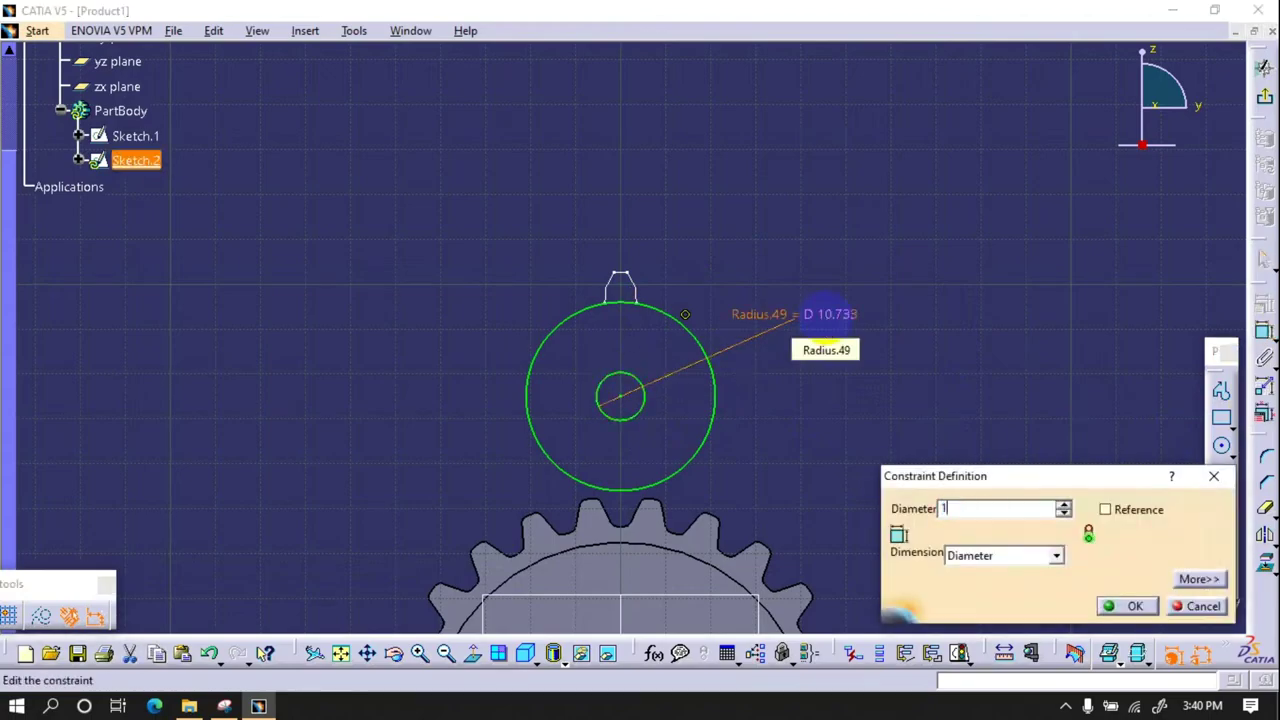
pyautogui.write('15')
pyautogui.press('Return')
pyautogui.click(1266, 102)
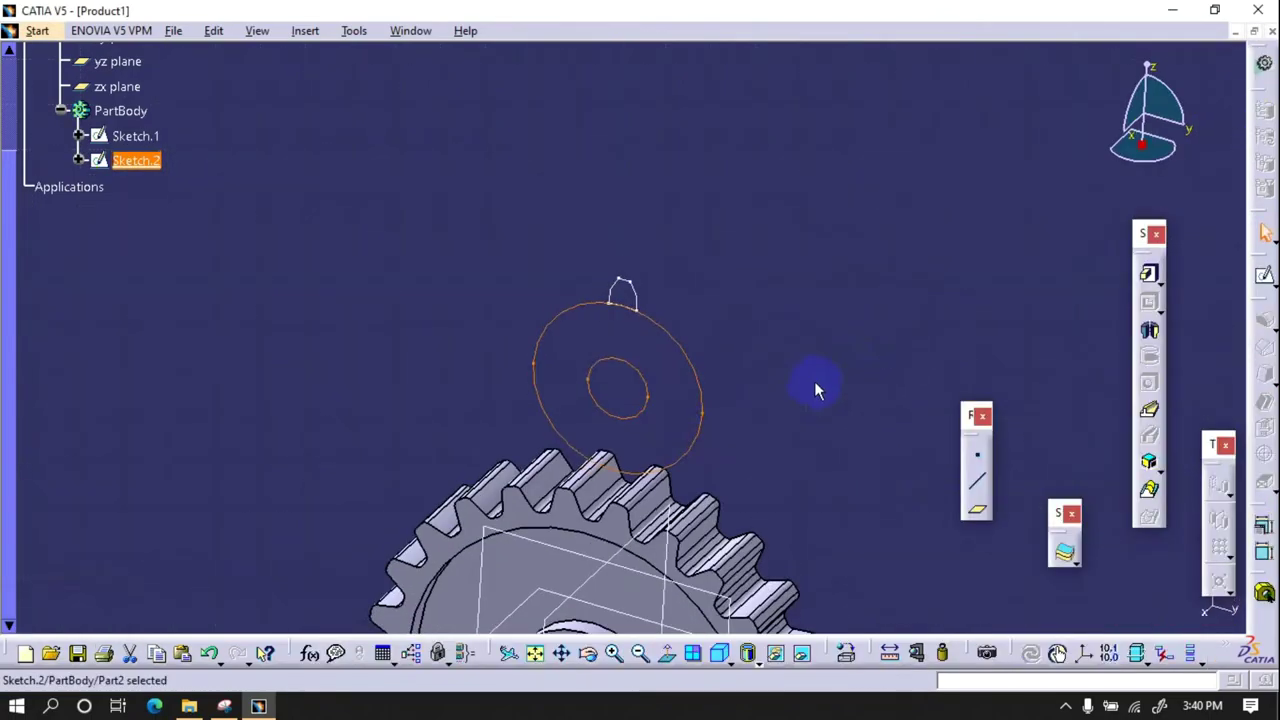
# - Pad the tooth sketch and the hub sketch 10 mm each
pyautogui.click(1149, 273)
pyautogui.click(672, 332)
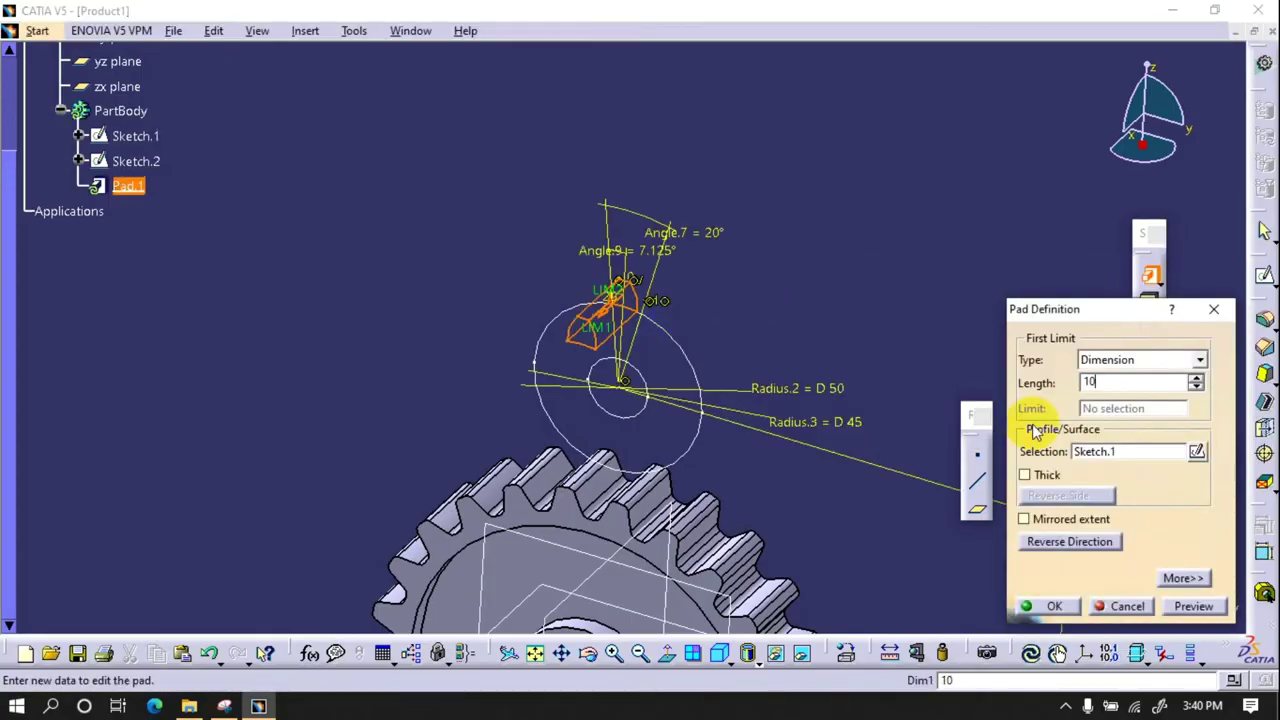
pyautogui.press('Return')
pyautogui.click(700, 371)
pyautogui.click(1149, 273)
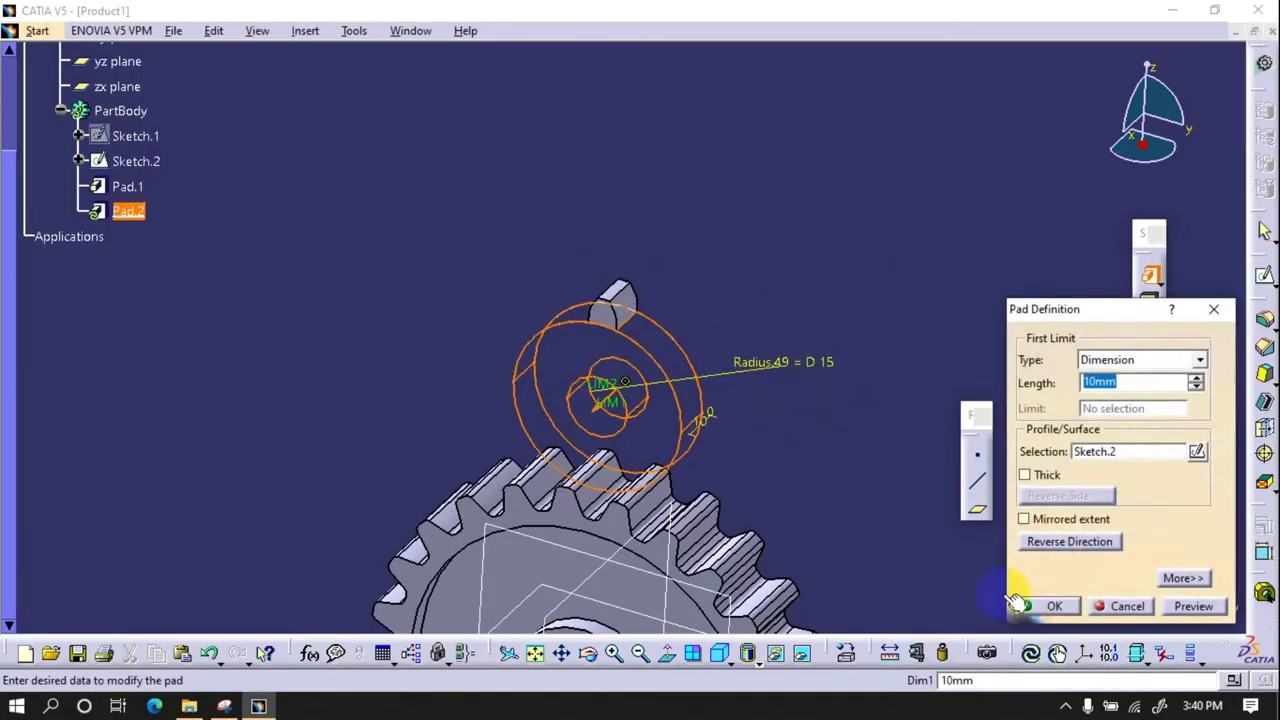
pyautogui.click(1047, 606)
# - Start a circular pattern with Pad.1 as the object to repeat
pyautogui.click(1226, 553)
pyautogui.click(1244, 548)
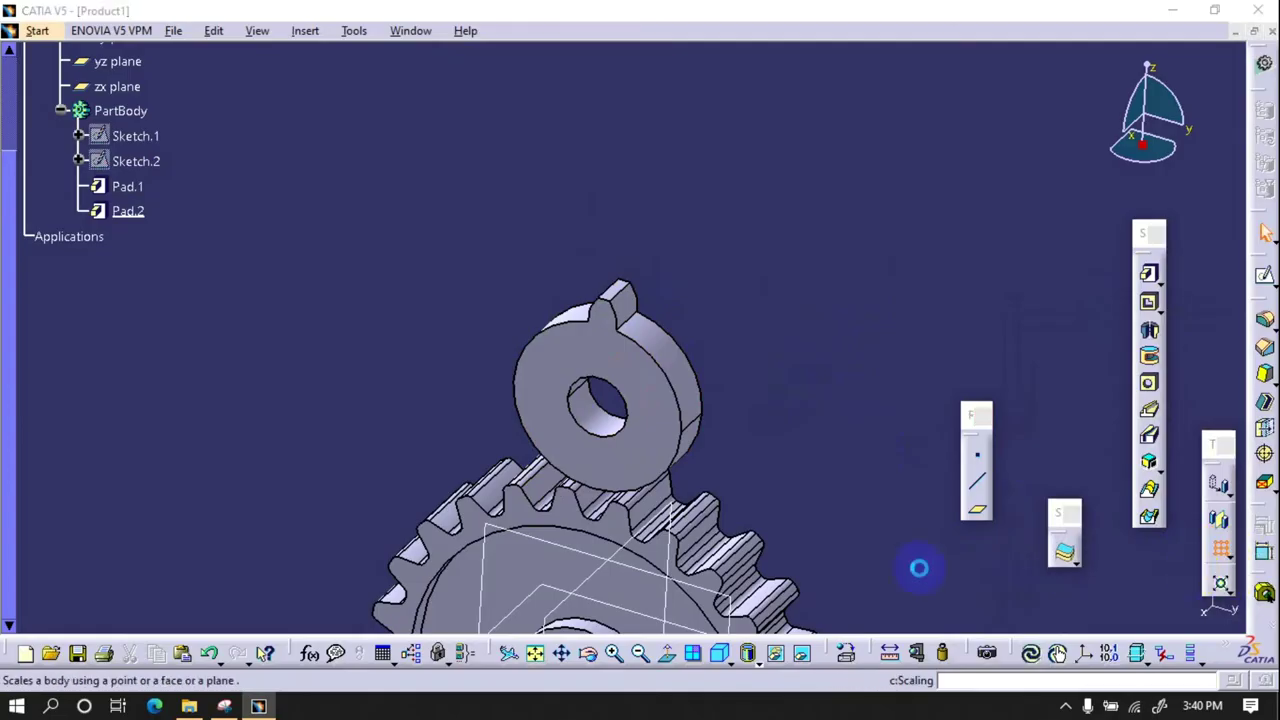
pyautogui.click(614, 292)
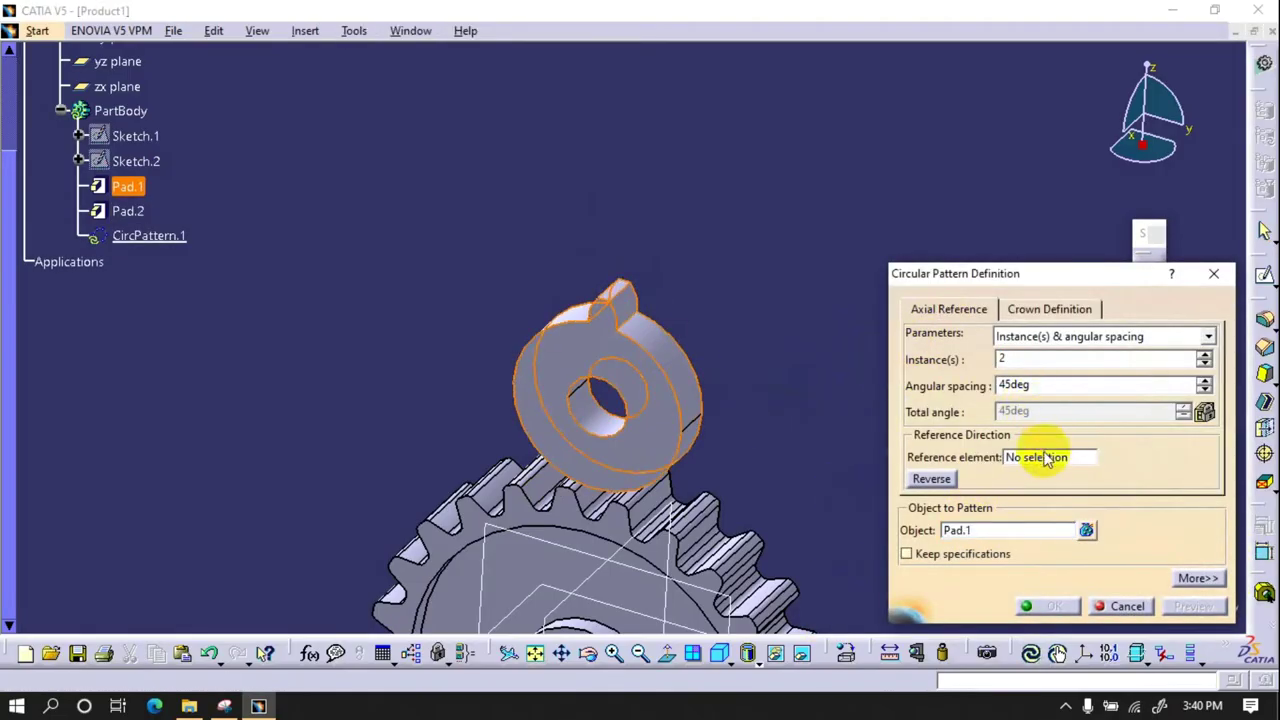
# - Pattern Pad.1 as a Complete crown of 12 instances referenced on a Pad.1 face
pyautogui.click(665, 442)
pyautogui.click(1100, 336)
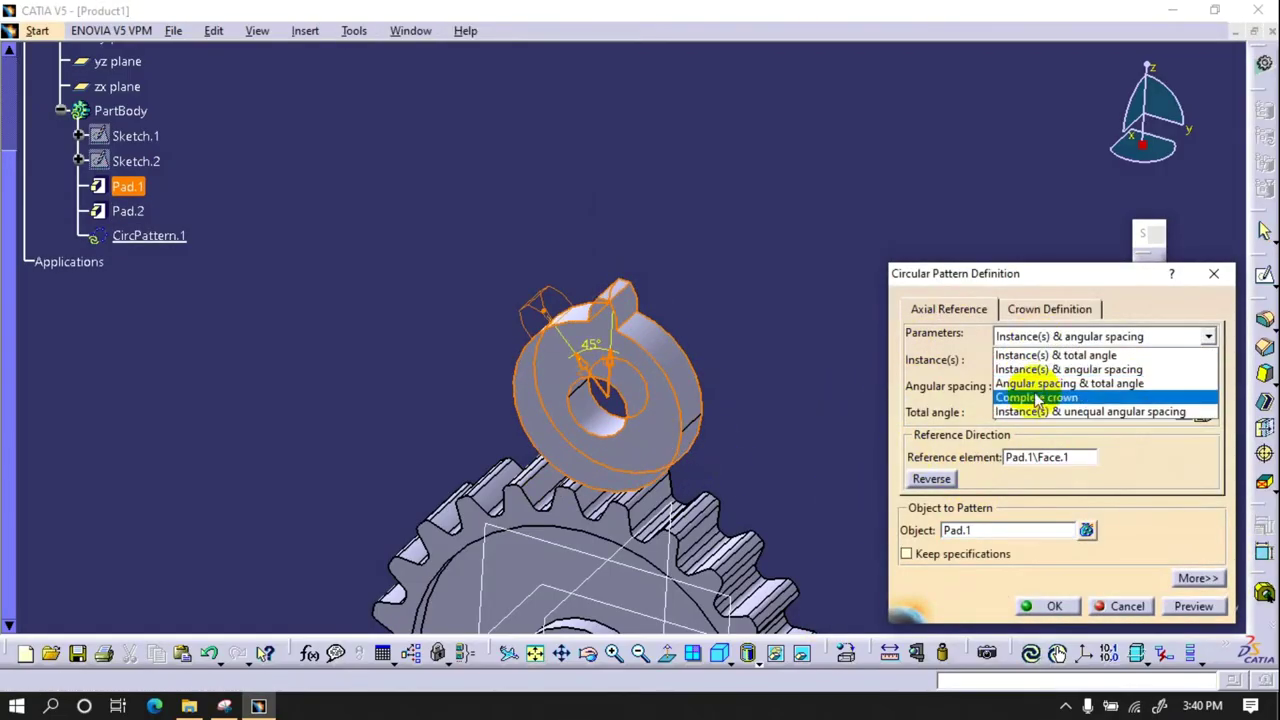
pyautogui.click(1100, 394)
pyautogui.doubleClick(1028, 358)
pyautogui.write('12')
pyautogui.press('Return')
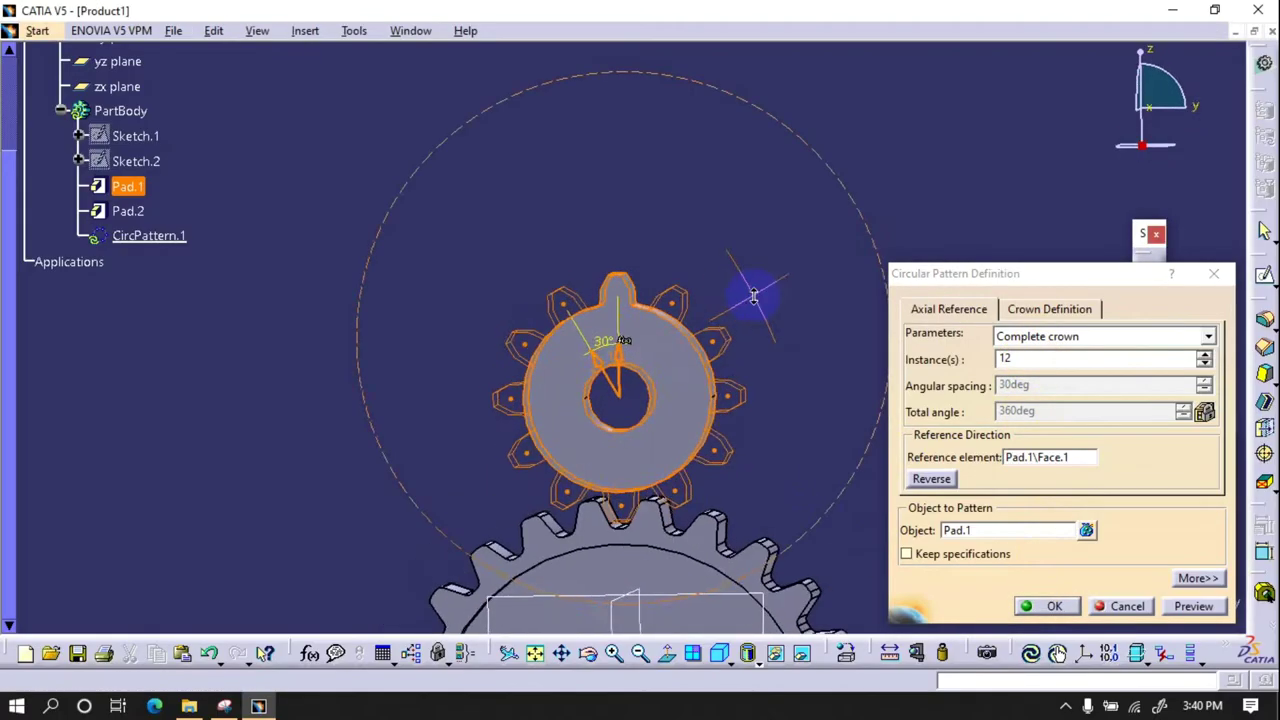
pyautogui.moveTo(757, 286); pyautogui.dragTo(677, 146, button='middle')
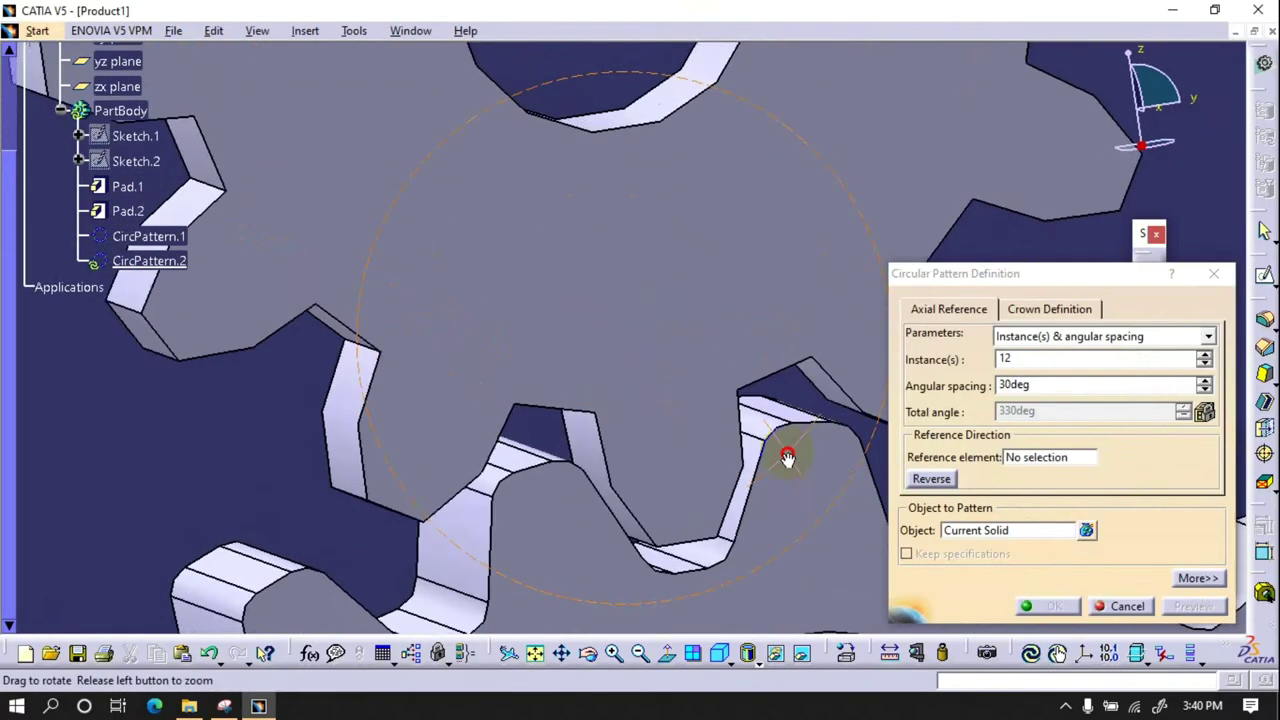
pyautogui.click(1124, 600)
pyautogui.moveTo(715, 530)
pyautogui.mouseDown(button='middle')
pyautogui.moveTo(714, 608)
pyautogui.moveTo(480, 600)
pyautogui.mouseUp(button='middle')
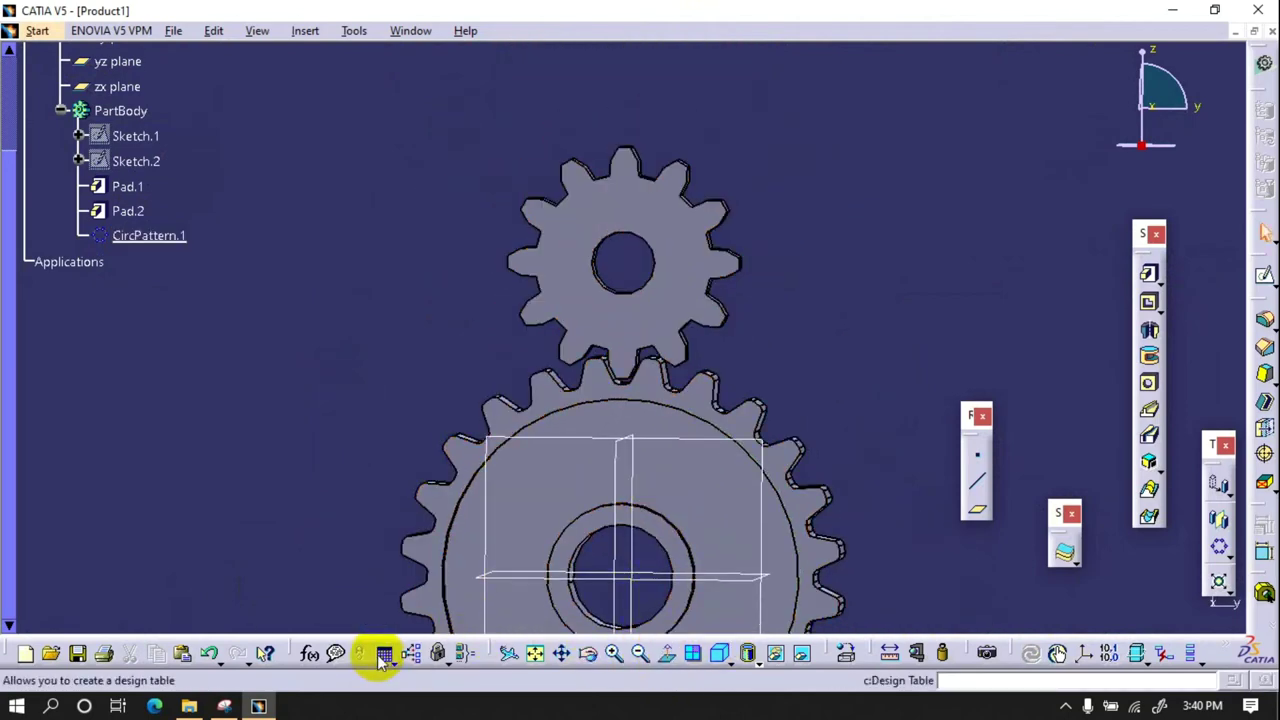
# - Toggle split view, zoom on the meshing teeth and open the tooth sketch Sketch.1
pyautogui.click(692, 653)
pyautogui.click(694, 653)
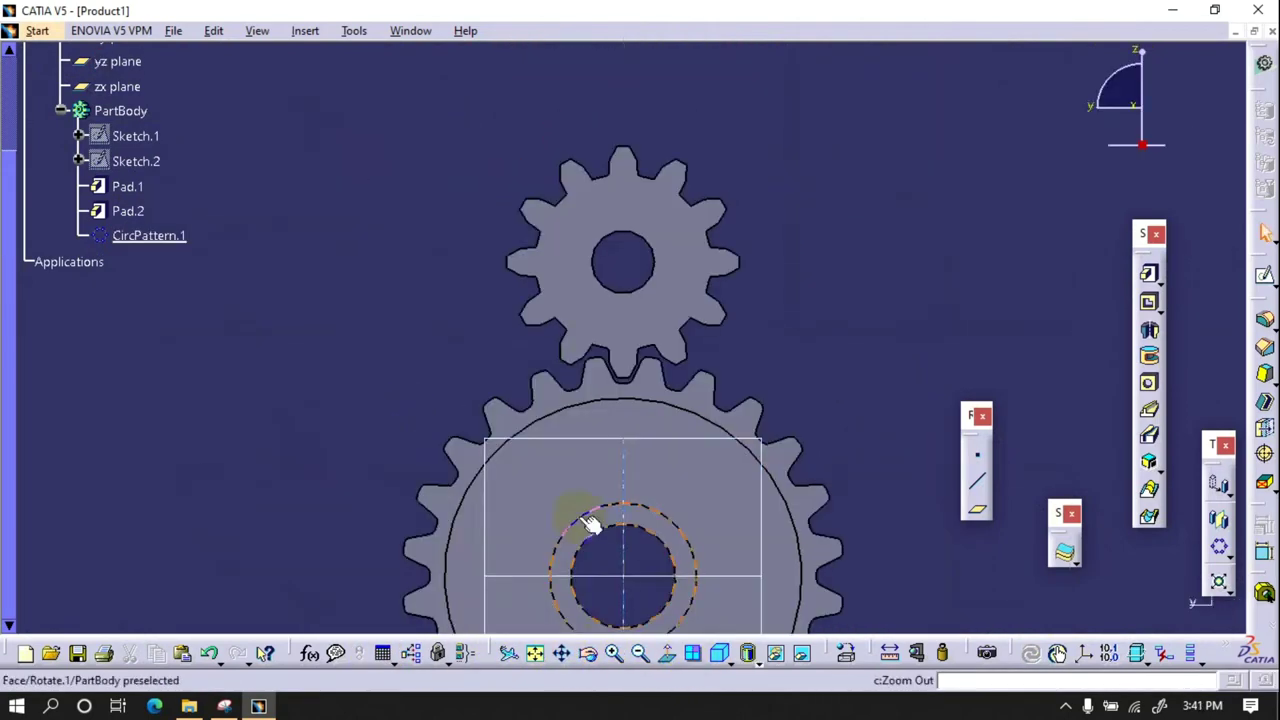
pyautogui.keyDown('ctrl'); pyautogui.moveTo(586, 523); pyautogui.dragTo(657, 373, button='middle'); pyautogui.keyUp('ctrl')
pyautogui.click(163, 182)
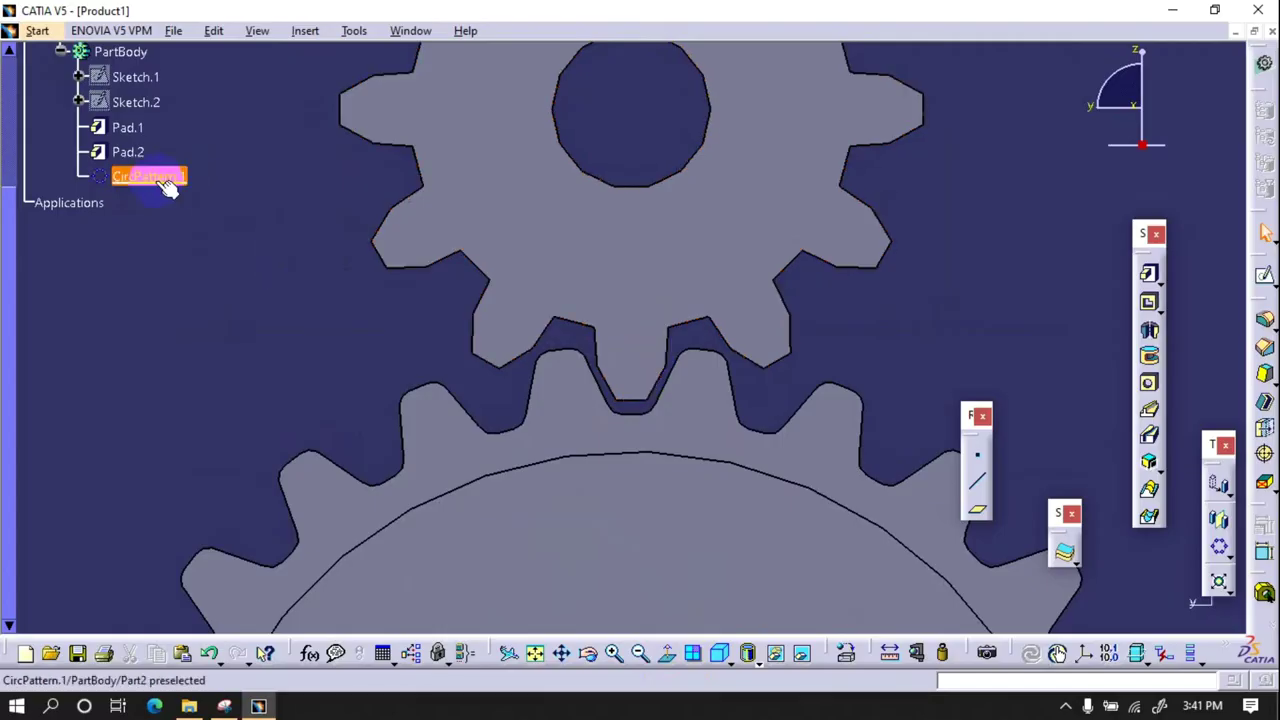
pyautogui.doubleClick(135, 77)
pyautogui.moveTo(651, 280)
pyautogui.mouseDown(button='middle')
pyautogui.moveTo(600, 571)
pyautogui.moveTo(619, 175)
pyautogui.mouseUp(button='middle')
# - Check Angle.9 stays at 7.125° and exit the sketcher back to the part
pyautogui.doubleClick(620, 147)
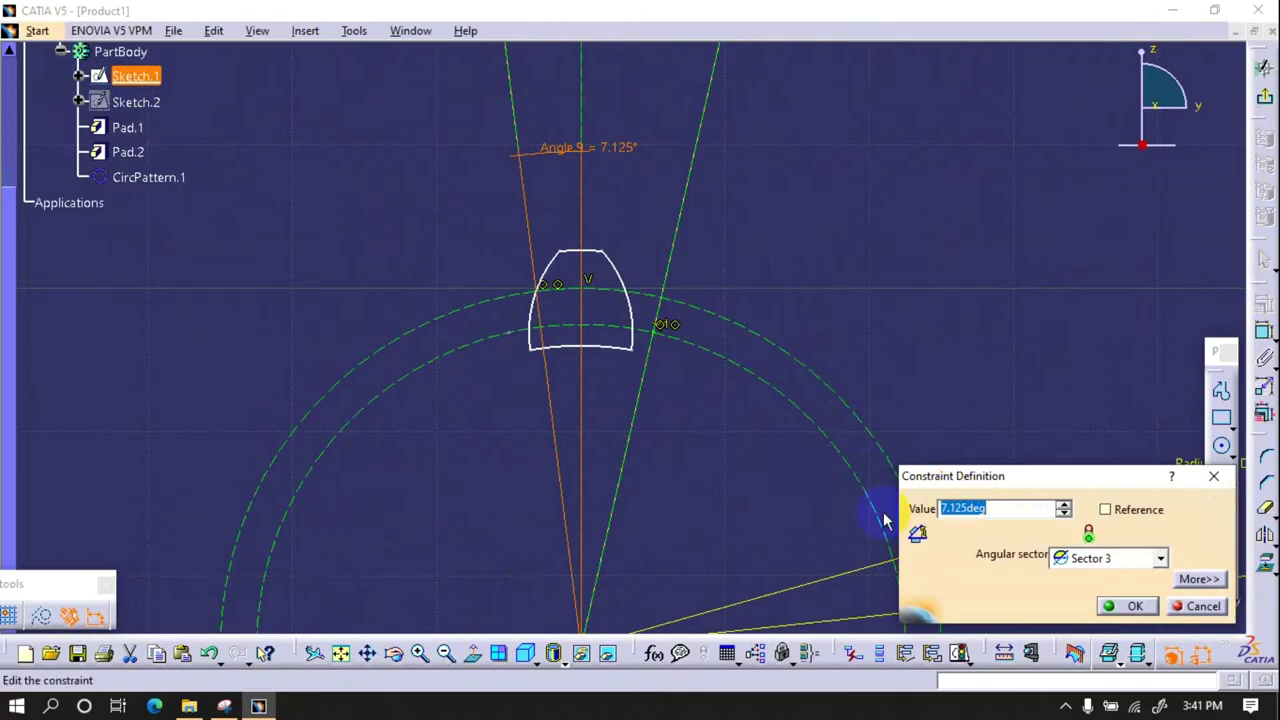
pyautogui.click(1130, 606)
pyautogui.moveTo(786, 377)
pyautogui.mouseDown(button='middle')
pyautogui.moveTo(404, 477)
pyautogui.moveTo(414, 440)
pyautogui.mouseUp(button='middle')
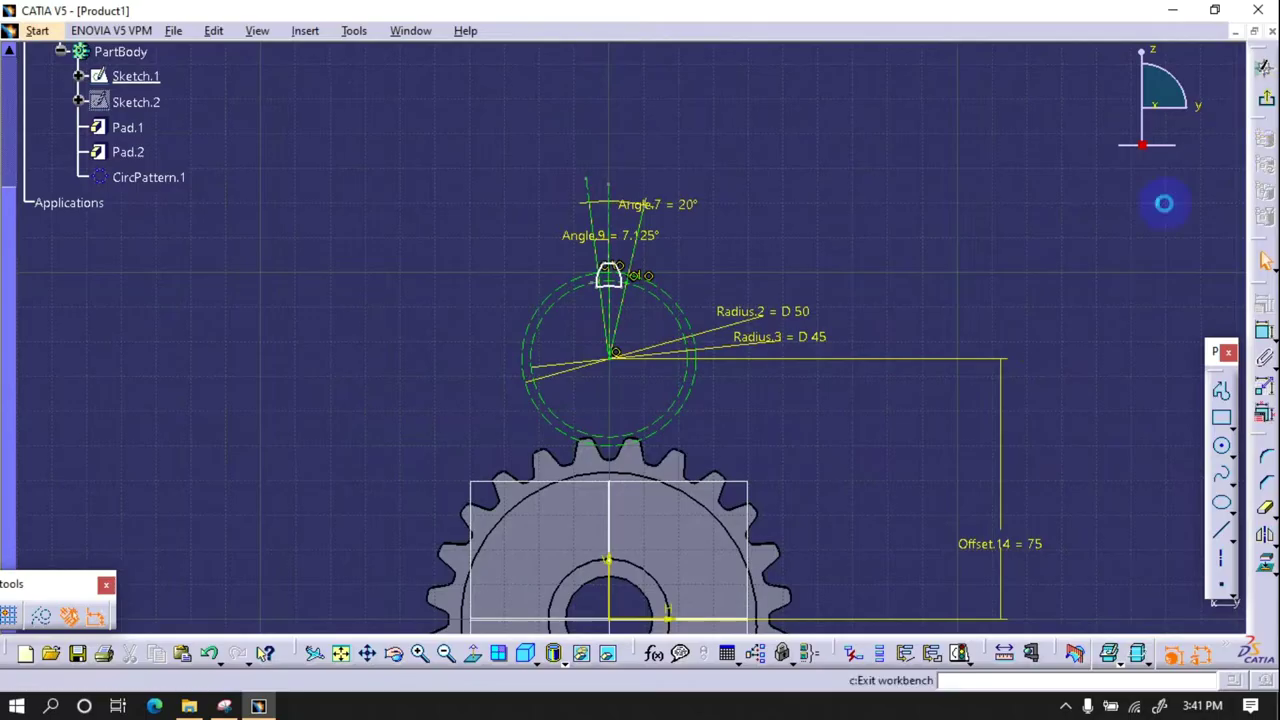
pyautogui.click(1264, 68)
pyautogui.moveTo(636, 444); pyautogui.dragTo(671, 443, button='middle')
pyautogui.click(308, 24)
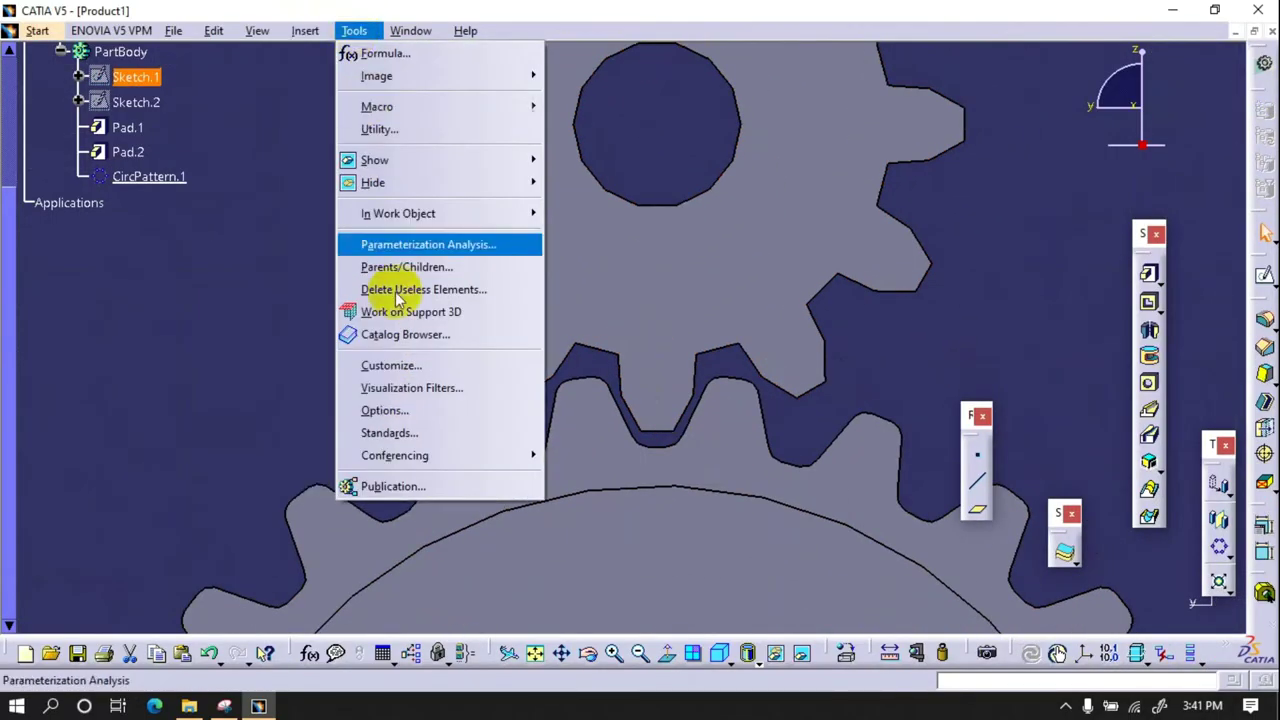
# - Make 3D accuracy proportional in Tools > Options > Display > Performance and apply
pyautogui.click(400, 410)
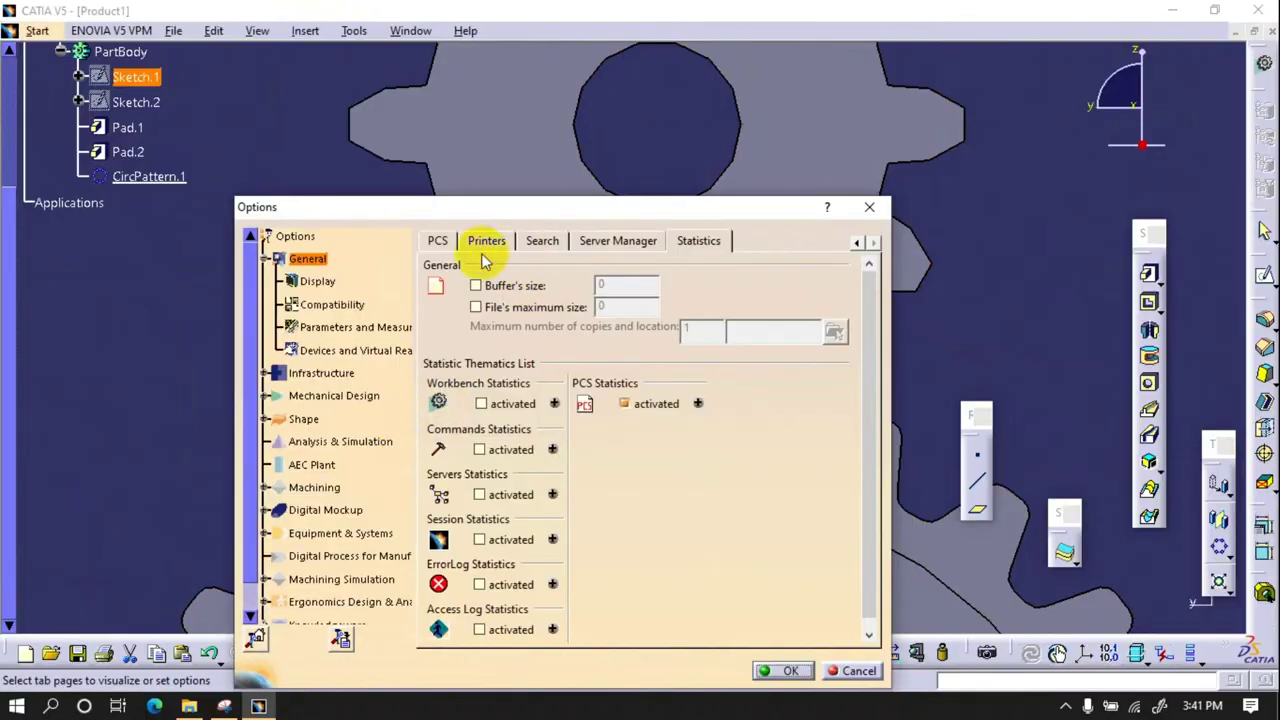
pyautogui.click(317, 281)
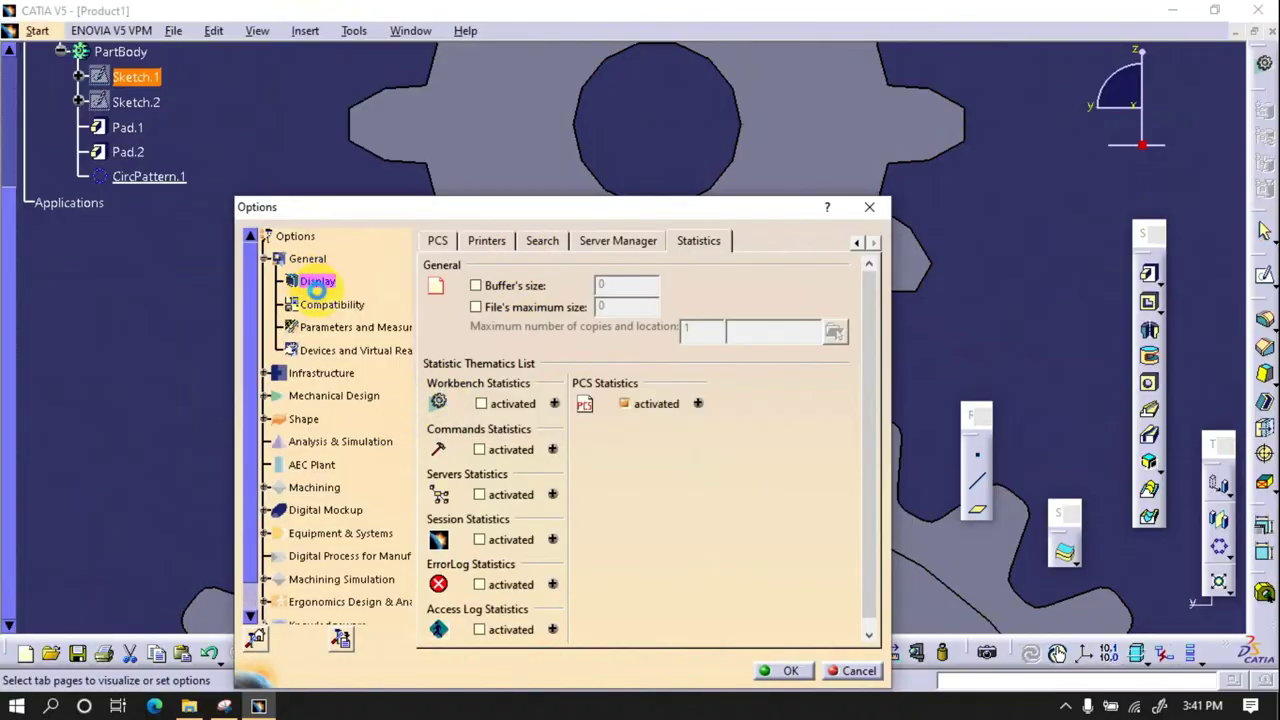
pyautogui.click(740, 240)
pyautogui.moveTo(714, 209); pyautogui.dragTo(439, 343)
pyautogui.click(209, 480)
pyautogui.moveTo(358, 484); pyautogui.dragTo(375, 484)
pyautogui.moveTo(386, 355); pyautogui.dragTo(278, 149)
pyautogui.click(408, 594)
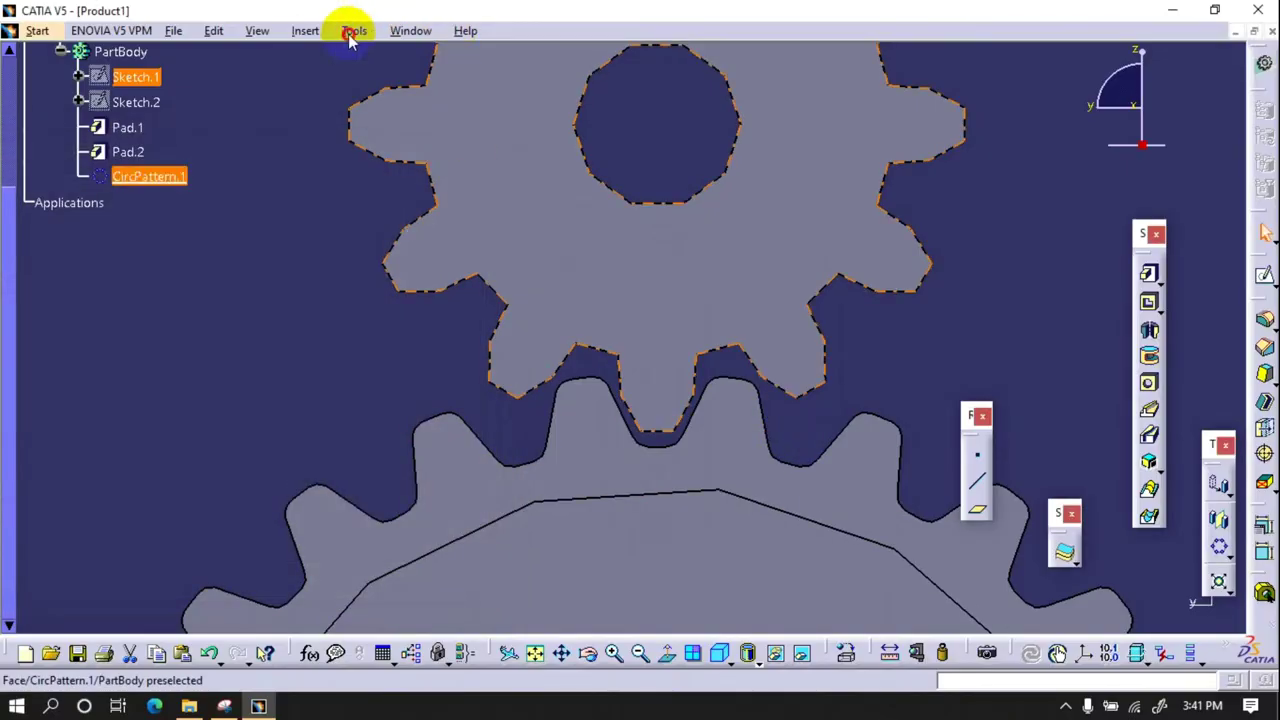
# - Revisit the accuracy settings, keeping 3D accuracy proportional at 0.01, and confirm
pyautogui.click(305, 30)
pyautogui.moveTo(354, 31)
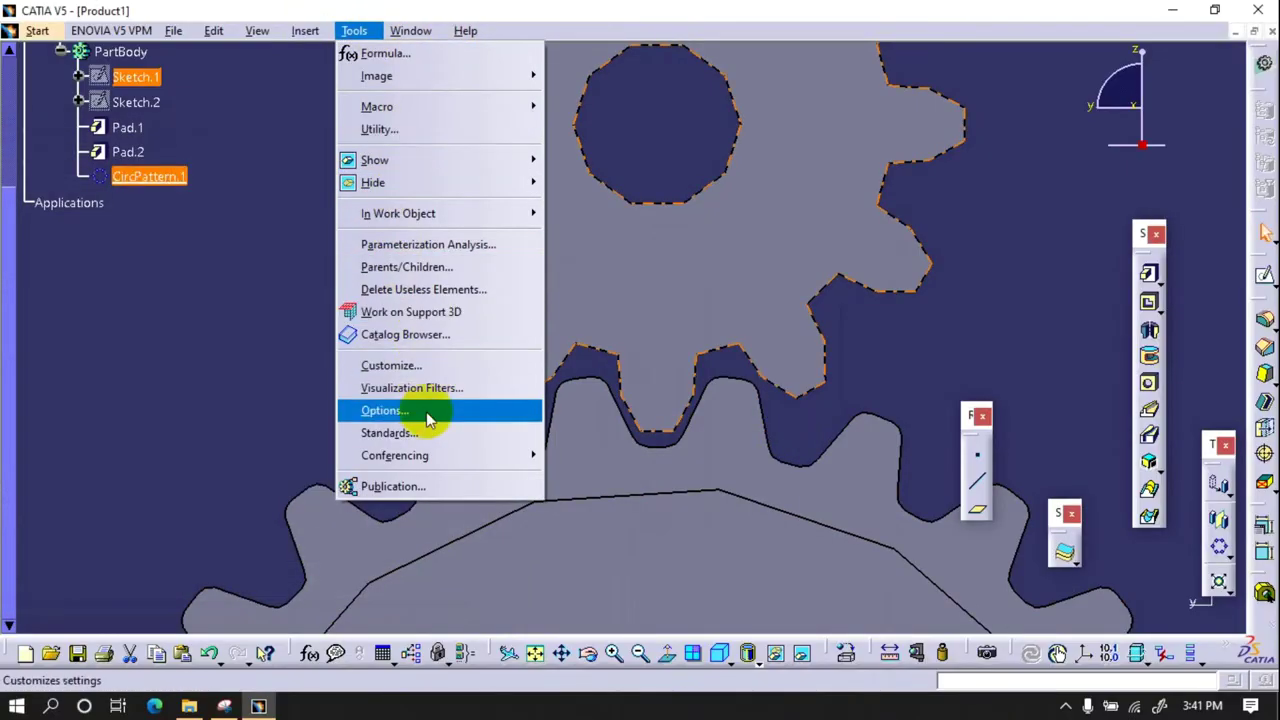
pyautogui.click(422, 410)
pyautogui.click(451, 387)
pyautogui.click(644, 384)
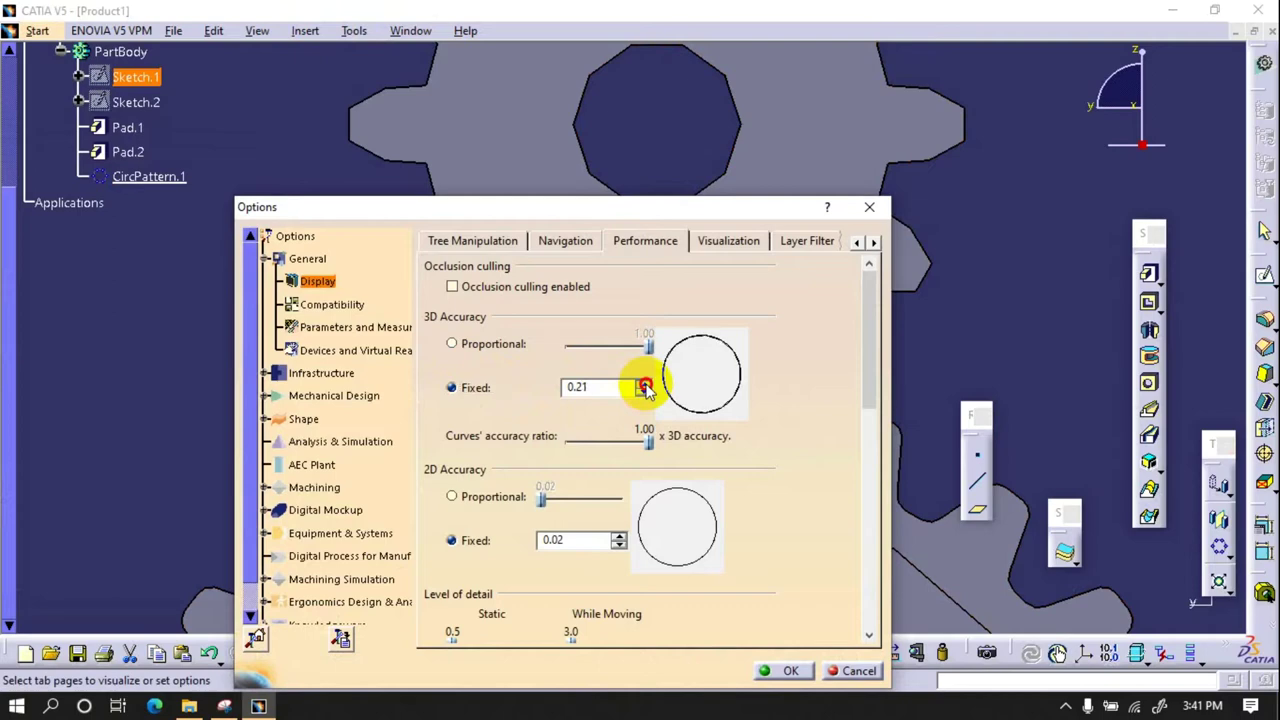
pyautogui.click(451, 343)
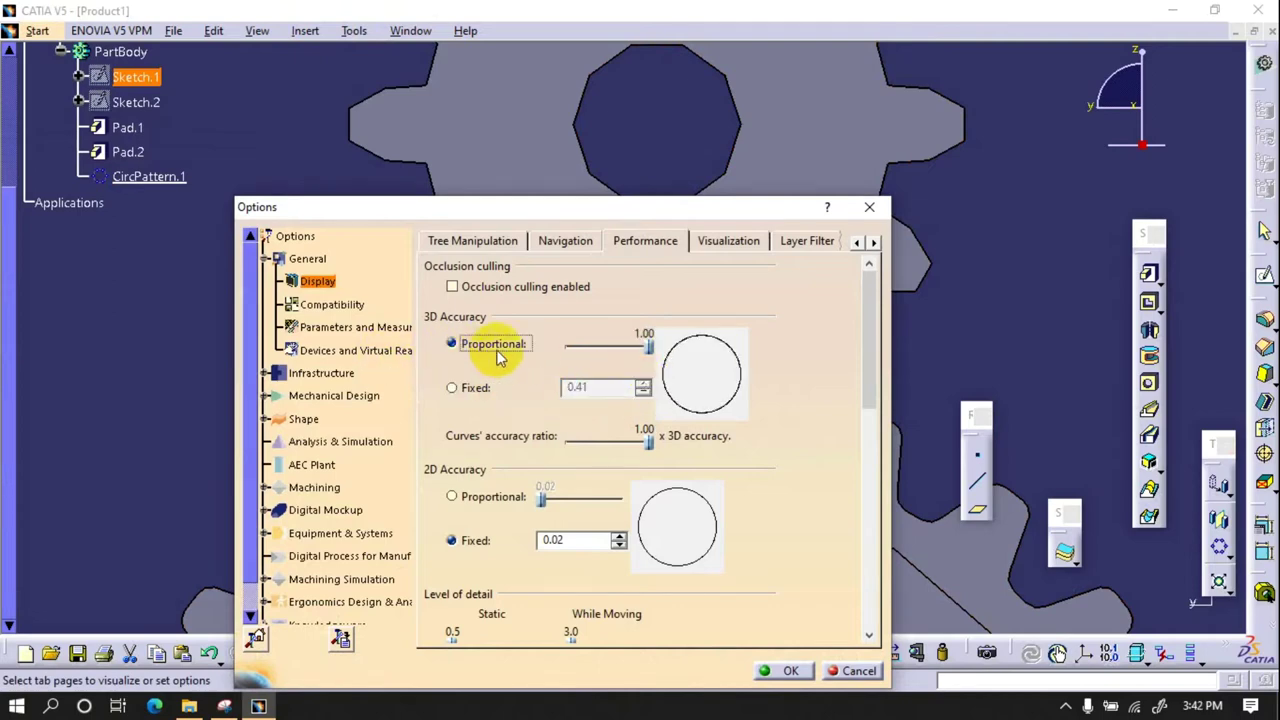
pyautogui.moveTo(575, 207); pyautogui.dragTo(236, 179)
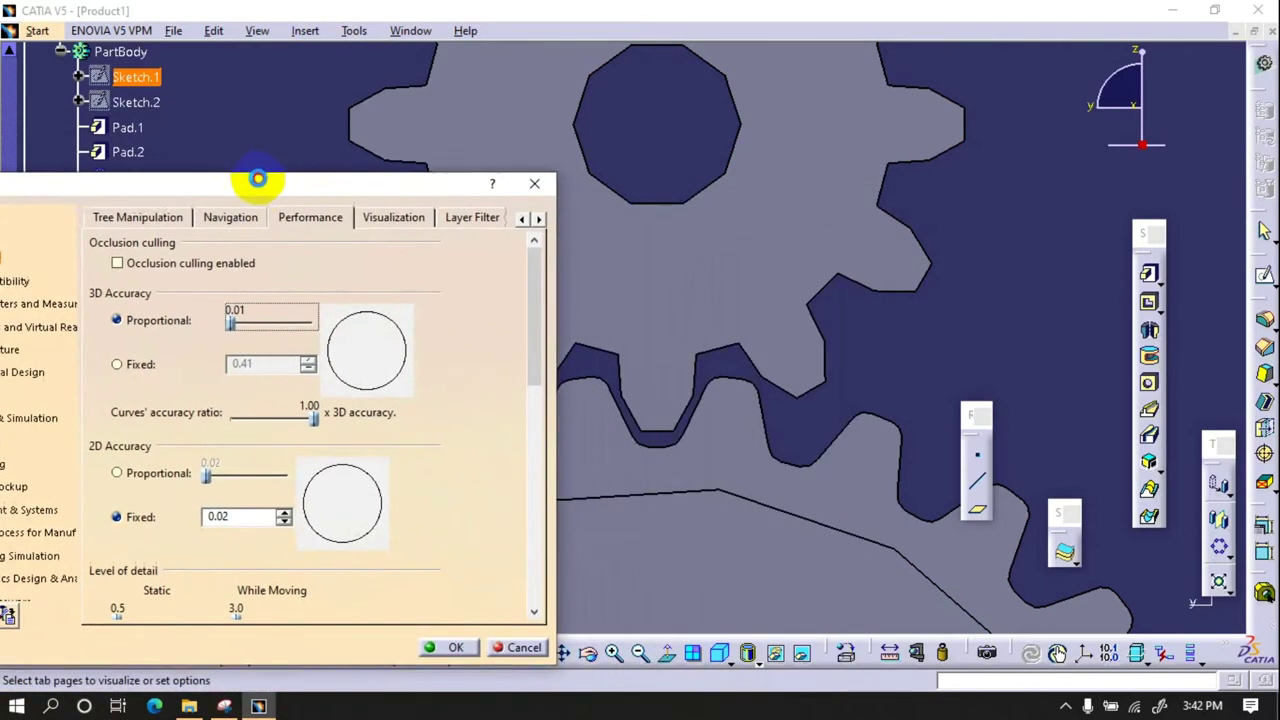
pyautogui.click(443, 643)
pyautogui.click(507, 396)
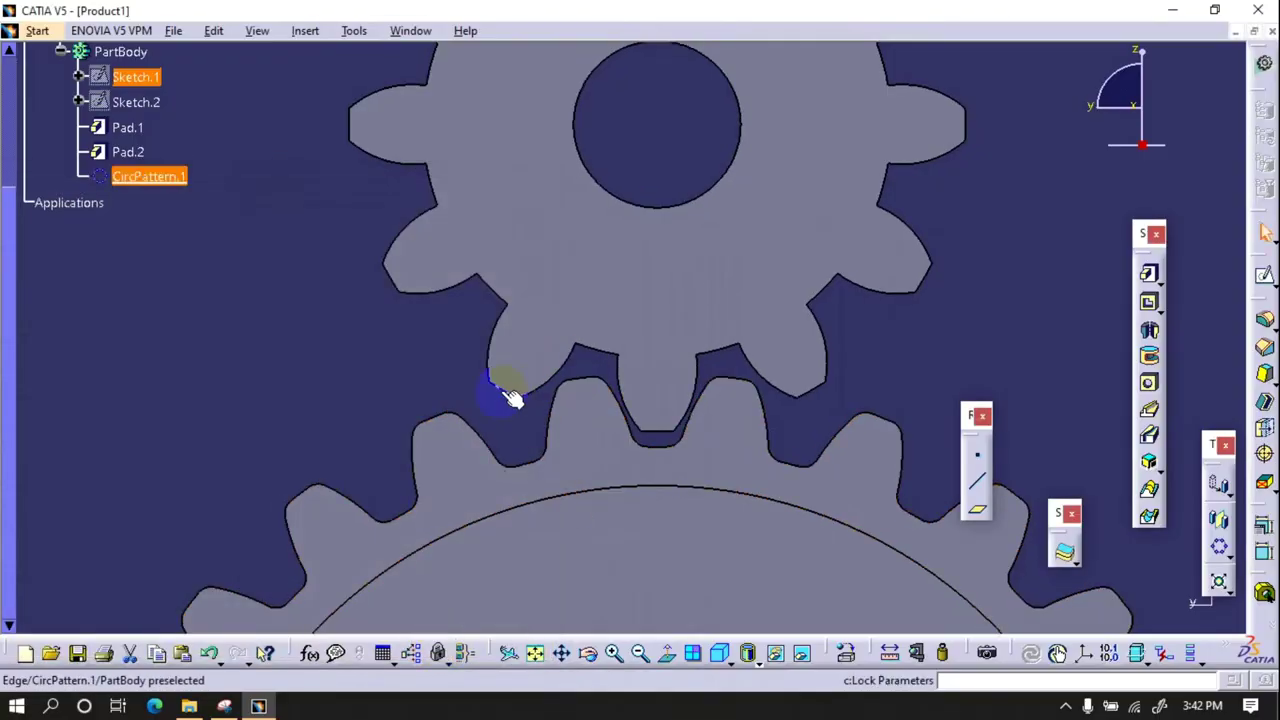
# - Open Sketch.1 and zoom in on the tooth profile
pyautogui.keyDown('ctrl'); pyautogui.moveTo(549, 373); pyautogui.dragTo(678, 421, button='middle'); pyautogui.keyUp('ctrl')
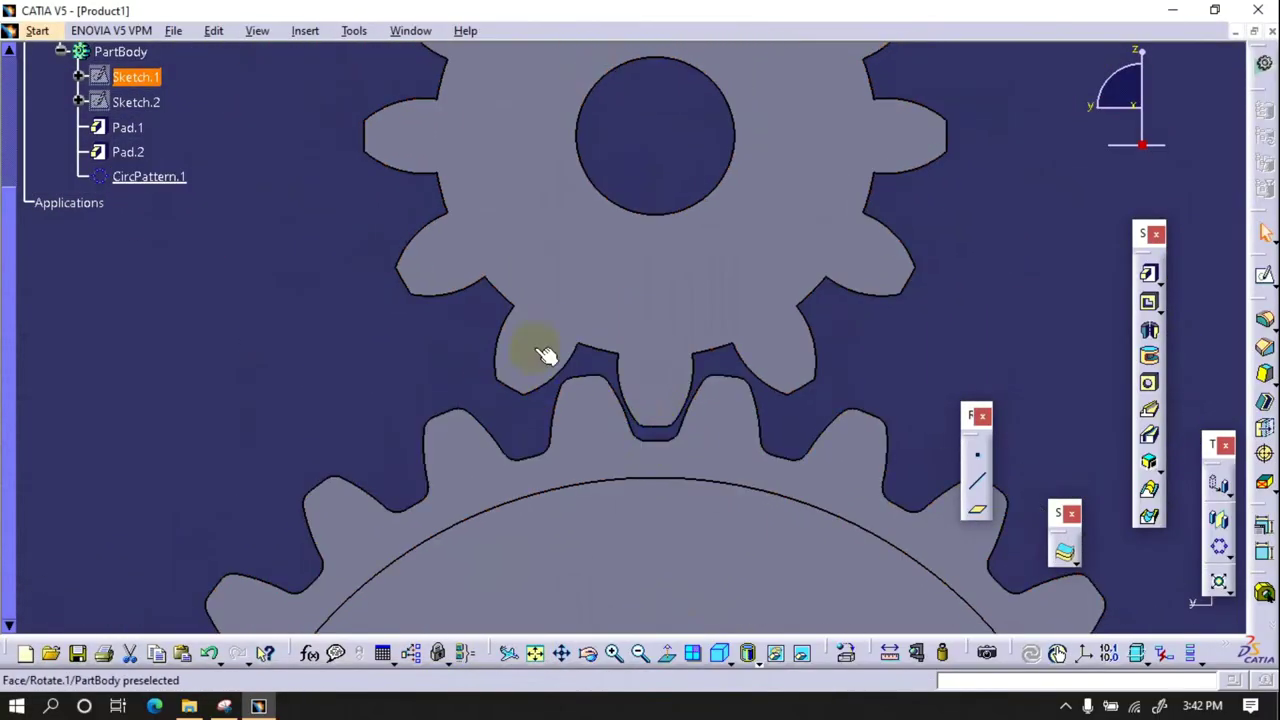
pyautogui.keyDown('ctrl'); pyautogui.moveTo(545, 355); pyautogui.dragTo(385, 432, button='middle'); pyautogui.keyUp('ctrl')
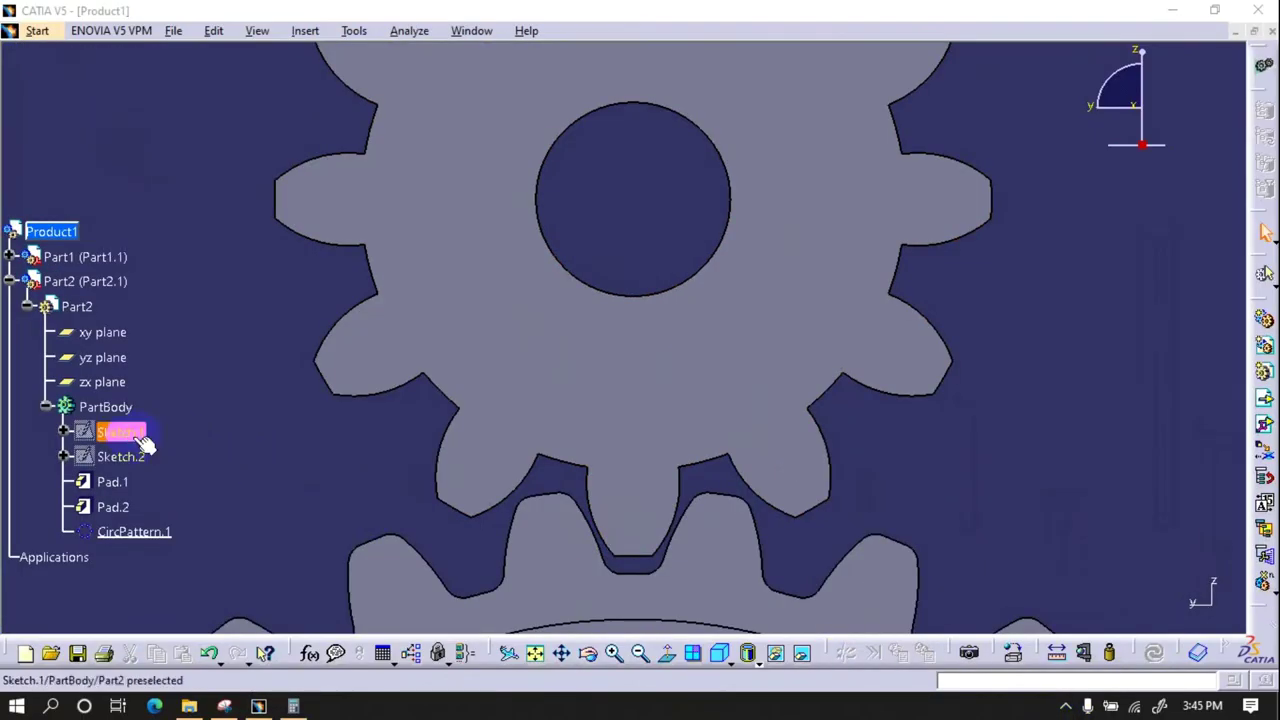
pyautogui.doubleClick(140, 432)
pyautogui.moveTo(708, 331)
pyautogui.mouseDown(button='middle')
pyautogui.moveTo(651, 514)
pyautogui.moveTo(580, 406)
pyautogui.mouseUp(button='middle')
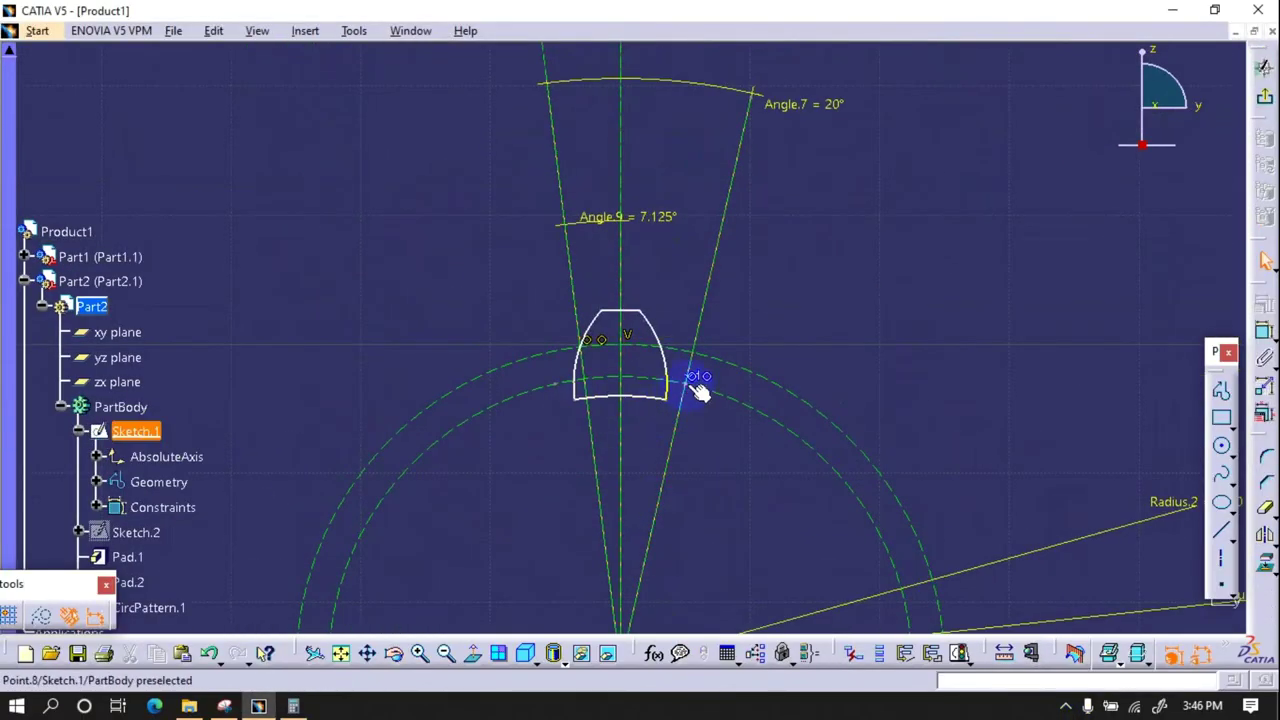
# - Dimension the tooth arcs with radii R 21 and R 27.632 plus an offset dimension
pyautogui.click(1265, 305)
pyautogui.click(620, 397)
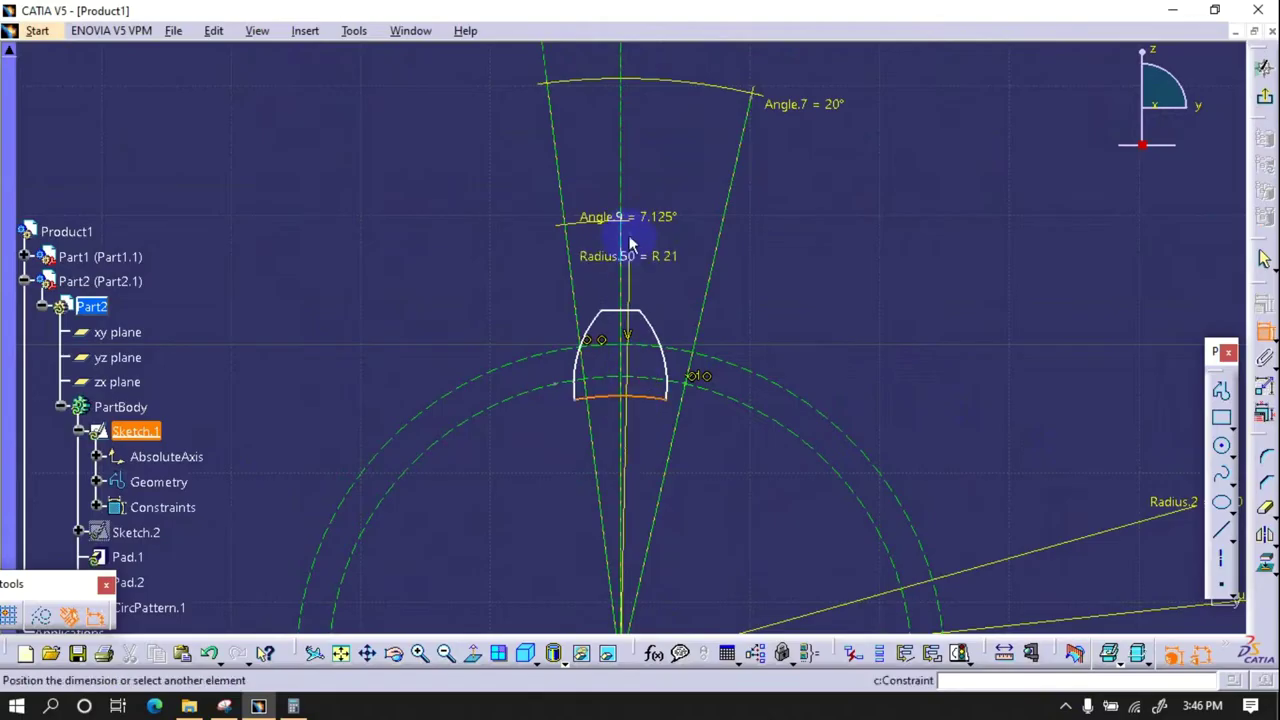
pyautogui.click(627, 240)
pyautogui.click(620, 318)
pyautogui.click(607, 160)
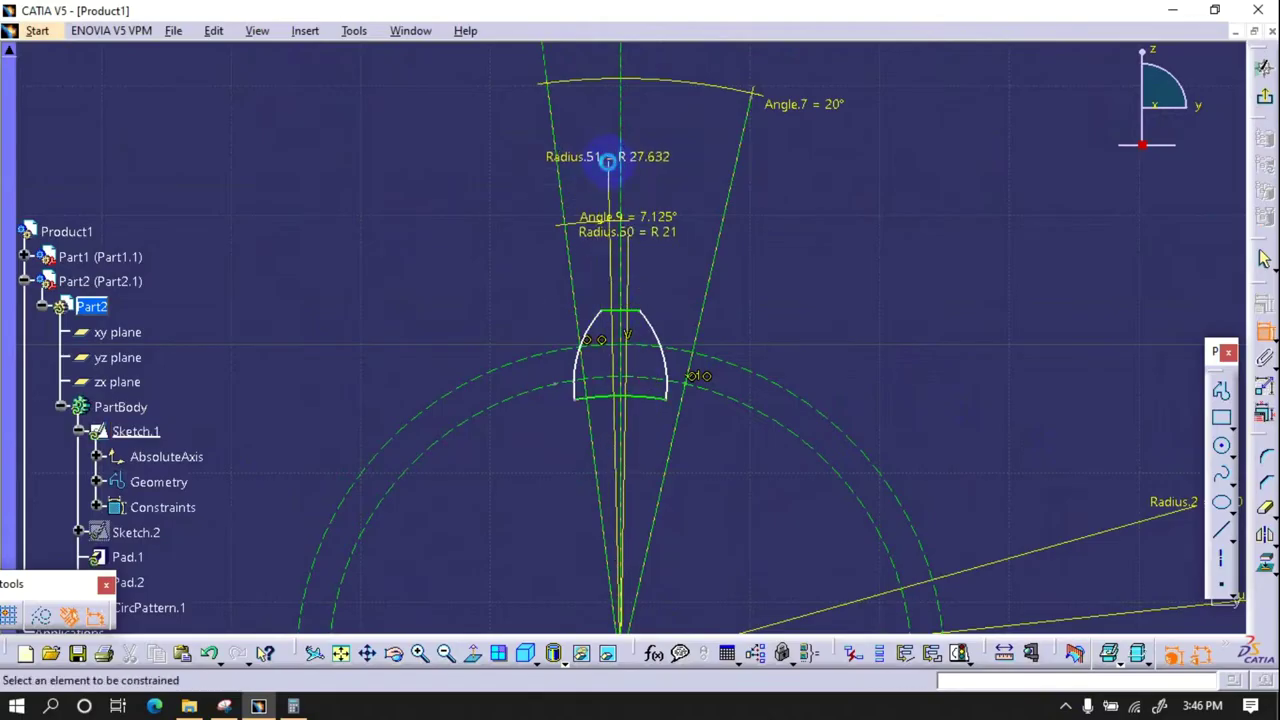
pyautogui.click(583, 374)
pyautogui.click(692, 386)
pyautogui.rightClick(660, 270)
pyautogui.moveTo(660, 440)
pyautogui.mouseDown(button='middle')
pyautogui.moveTo(629, 337)
pyautogui.moveTo(641, 307)
pyautogui.moveTo(614, 508)
pyautogui.mouseUp(button='middle')
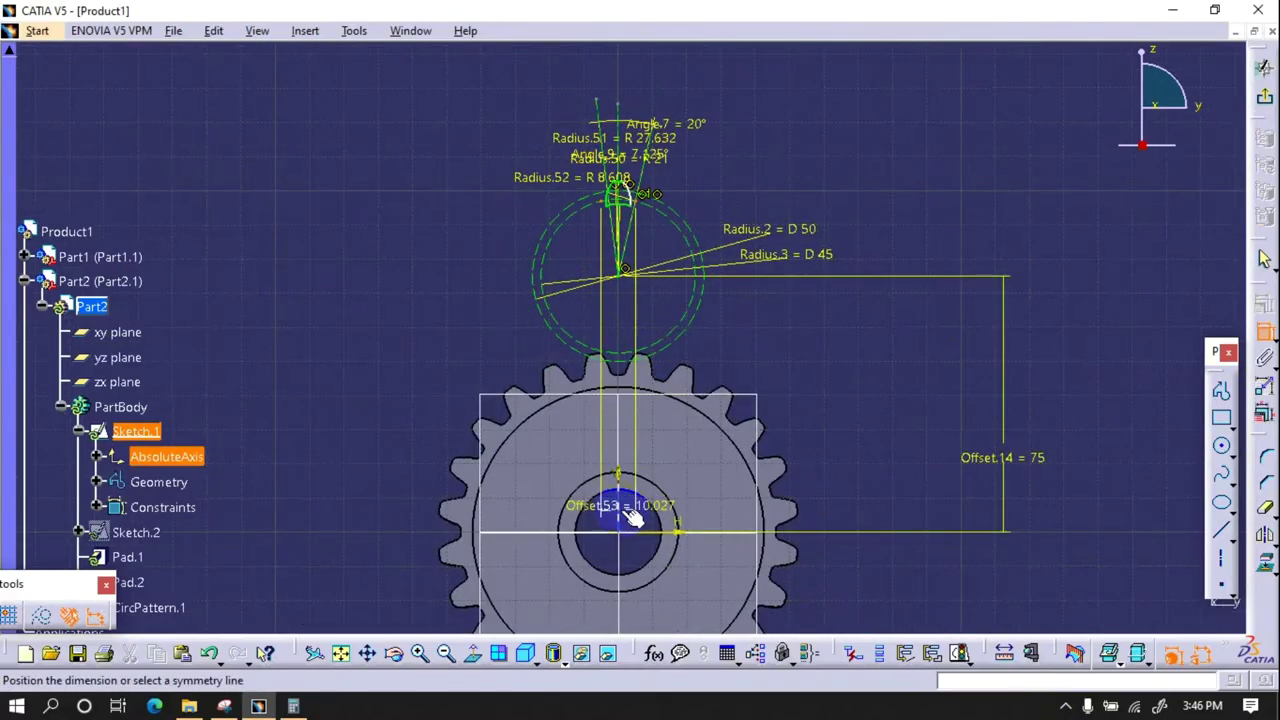
pyautogui.moveTo(677, 446); pyautogui.dragTo(729, 366, button='middle')
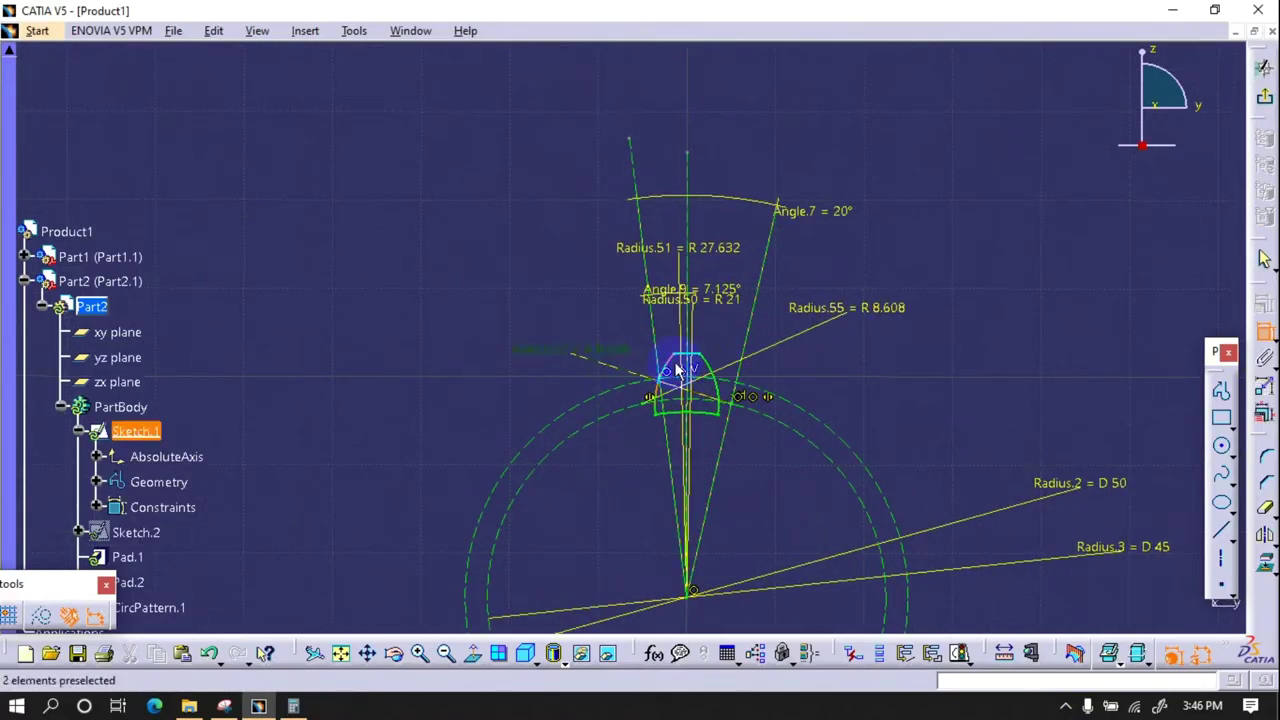
pyautogui.click(1265, 332)
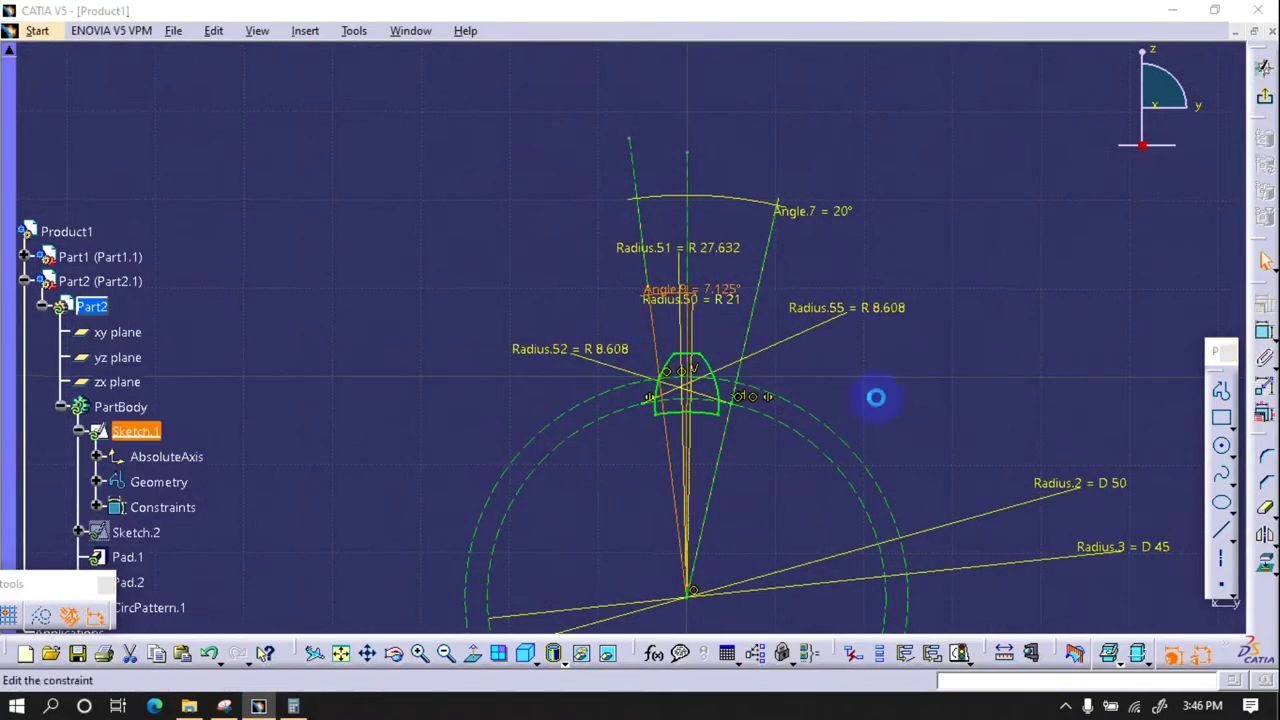
# - Drive the tooth angle by a formula giving 7.895° and exit to the part
pyautogui.doubleClick(750, 297)
pyautogui.write('(90')
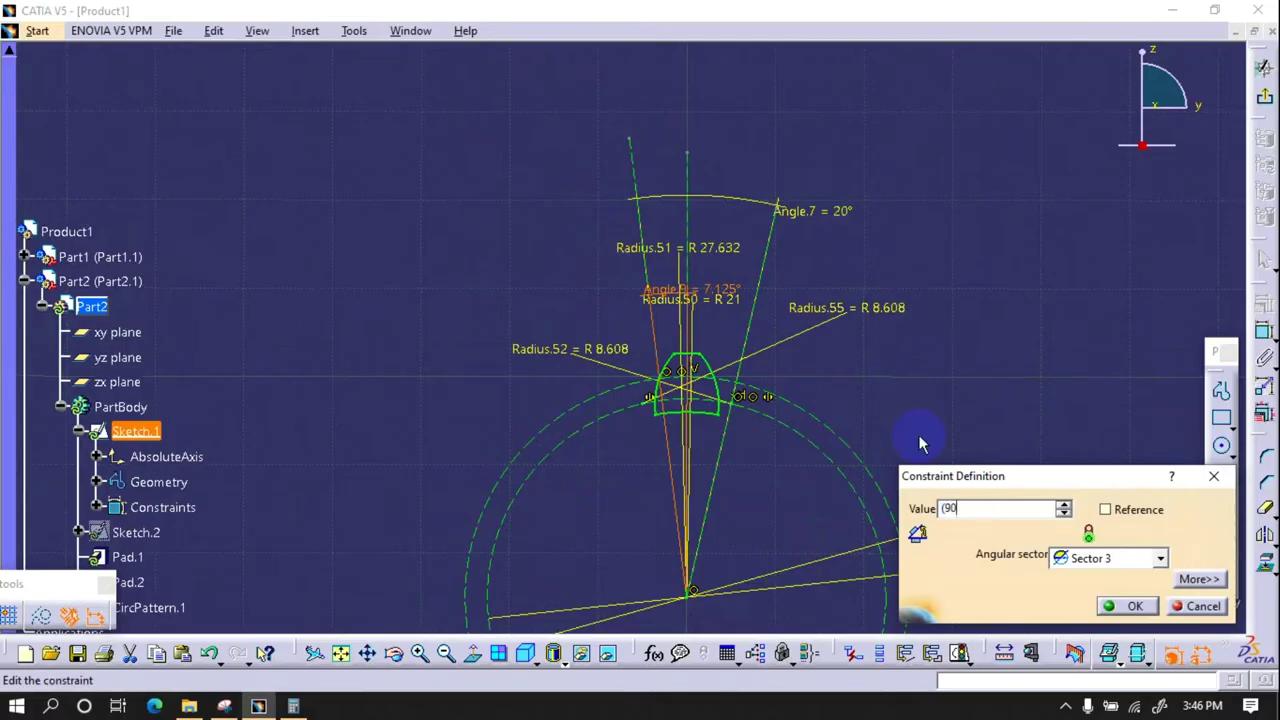
pyautogui.write('/(12*0.95')
pyautogui.press('Return')
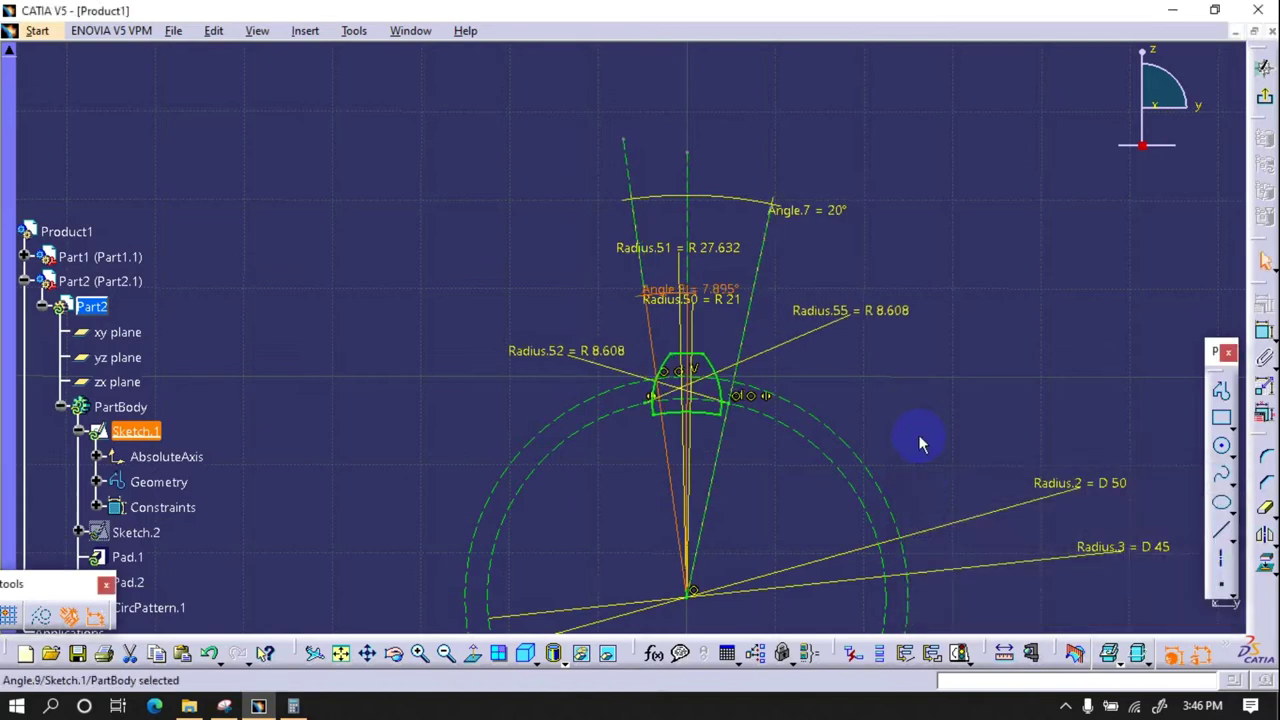
pyautogui.click(1264, 96)
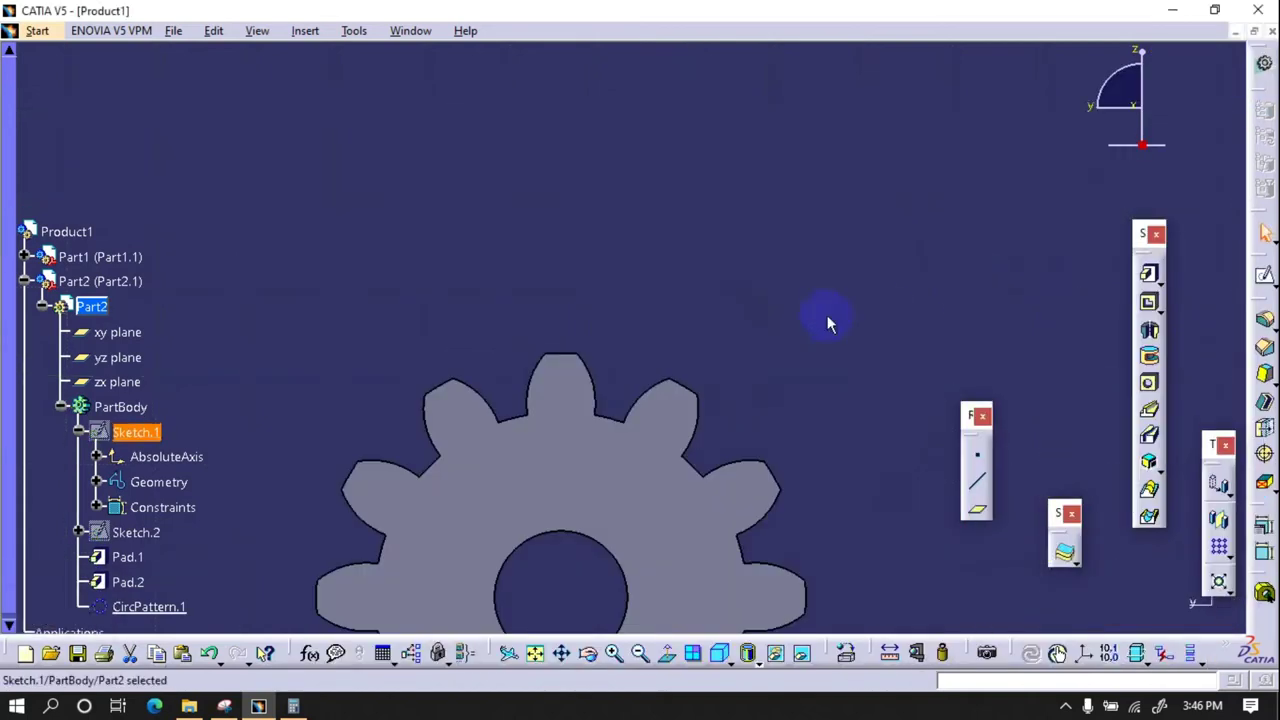
# - Add an Auto Fillet with 3 mm radius to the small gear's faces
pyautogui.moveTo(829, 320); pyautogui.dragTo(782, 318, button='middle')
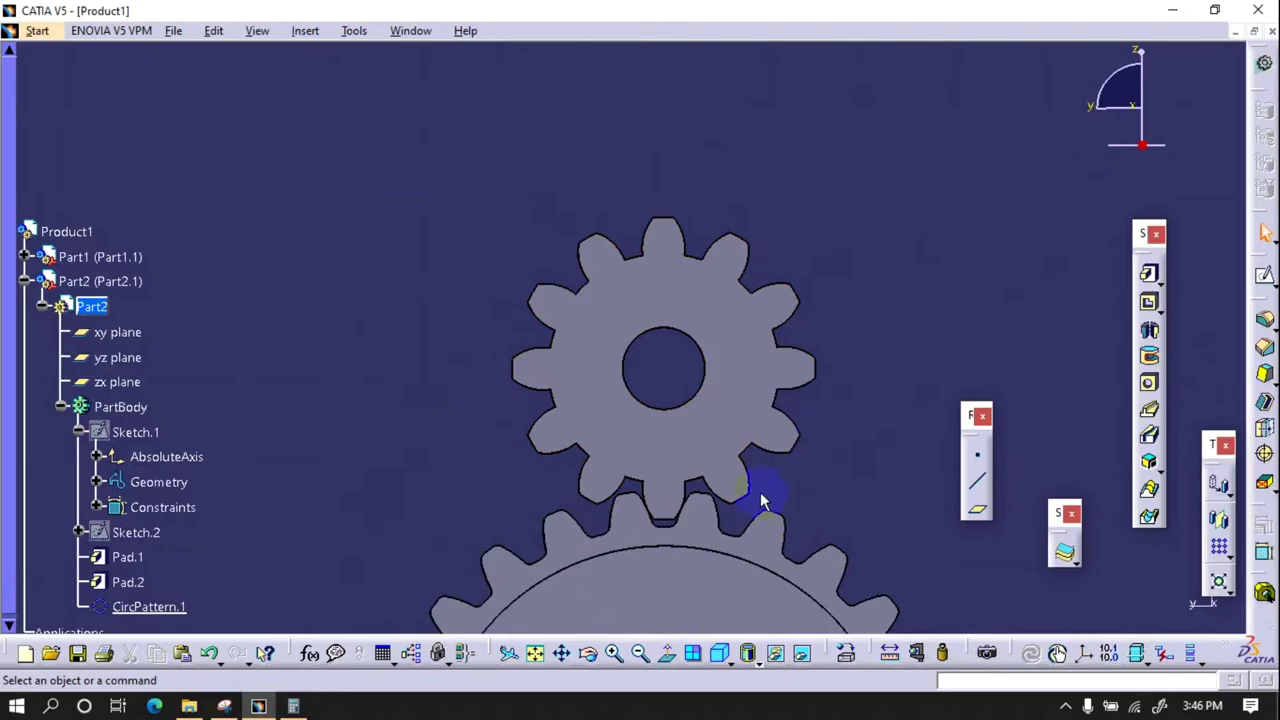
pyautogui.moveTo(766, 500); pyautogui.dragTo(773, 452, button='middle')
pyautogui.moveTo(813, 408)
pyautogui.mouseDown(button='middle')
pyautogui.moveTo(563, 491)
pyautogui.moveTo(663, 428)
pyautogui.moveTo(623, 409)
pyautogui.moveTo(838, 367)
pyautogui.mouseUp(button='middle')
pyautogui.click(305, 30)
pyautogui.moveTo(382, 416)
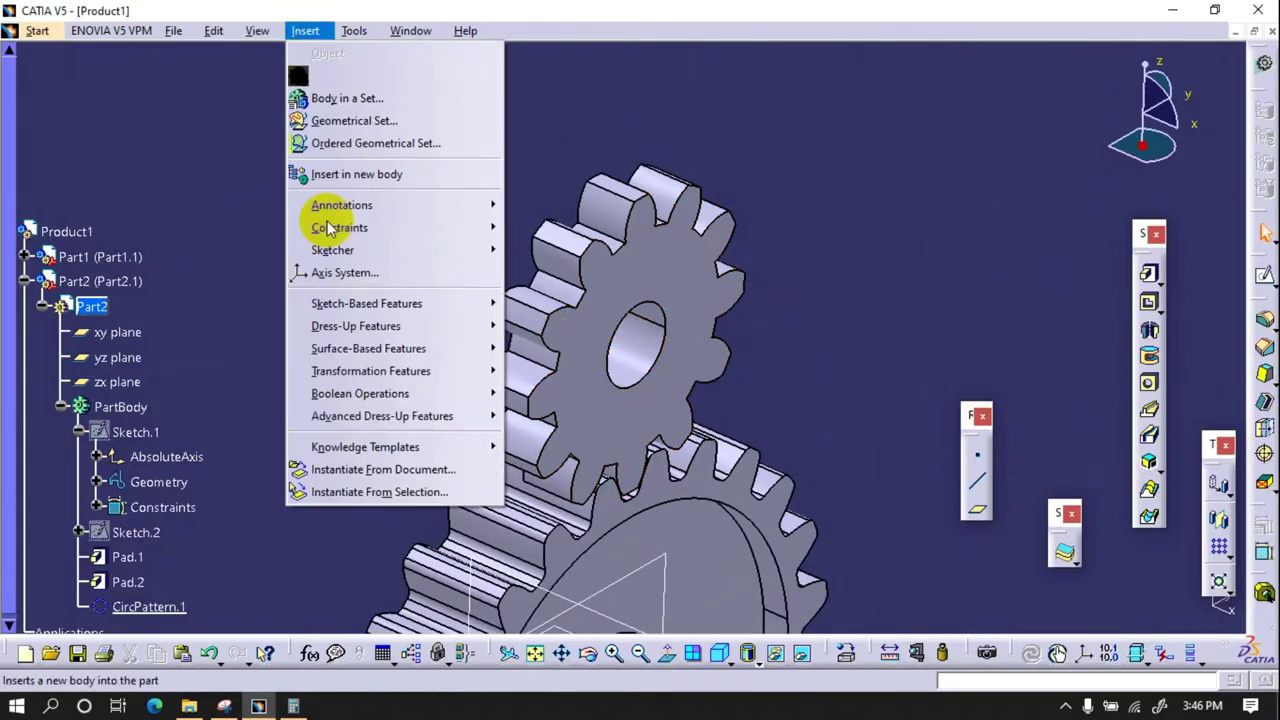
pyautogui.click(550, 461)
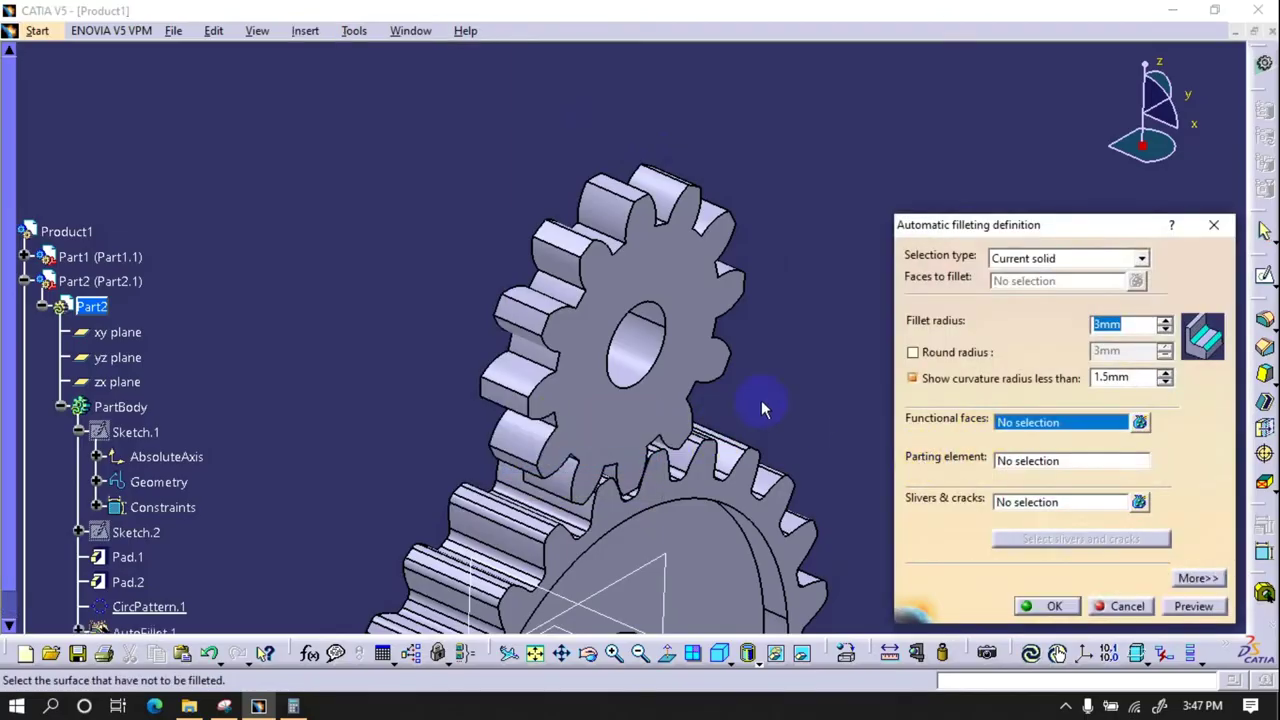
pyautogui.click(634, 363)
pyautogui.moveTo(634, 363)
pyautogui.mouseDown(button='middle')
pyautogui.moveTo(868, 434)
pyautogui.moveTo(835, 475)
pyautogui.mouseUp(button='middle')
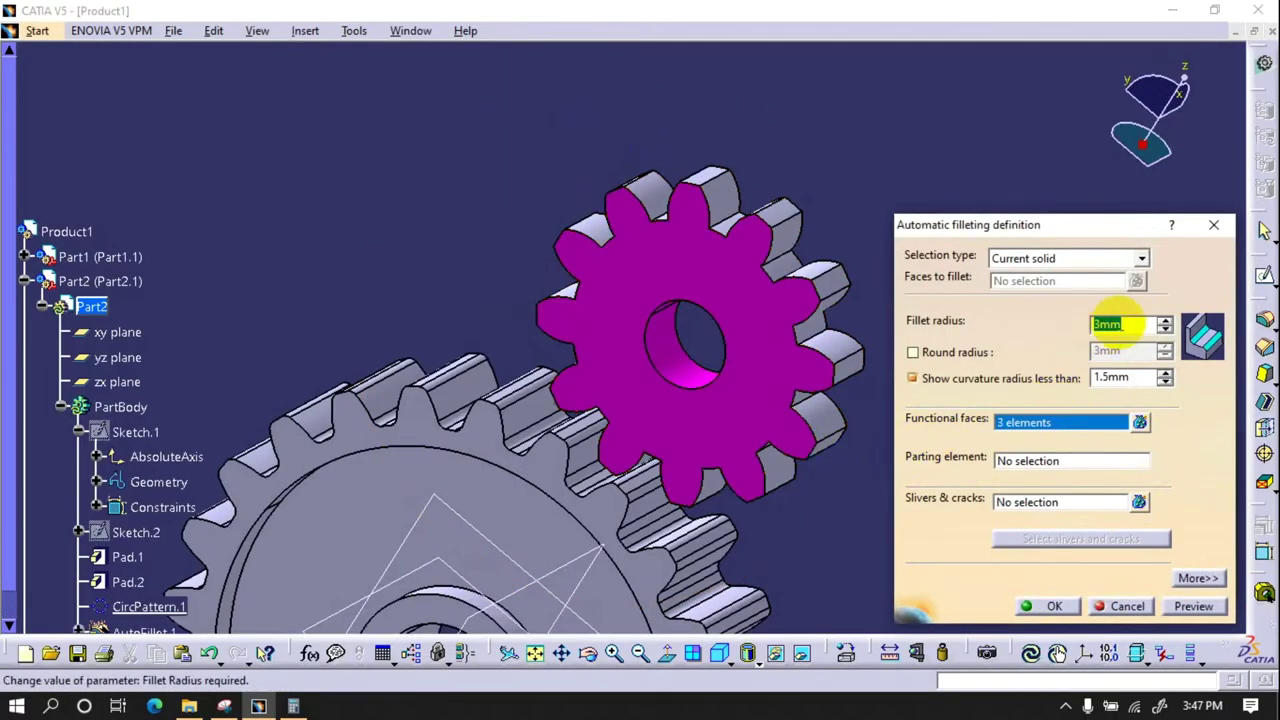
pyautogui.click(1055, 333)
pyautogui.click(1063, 610)
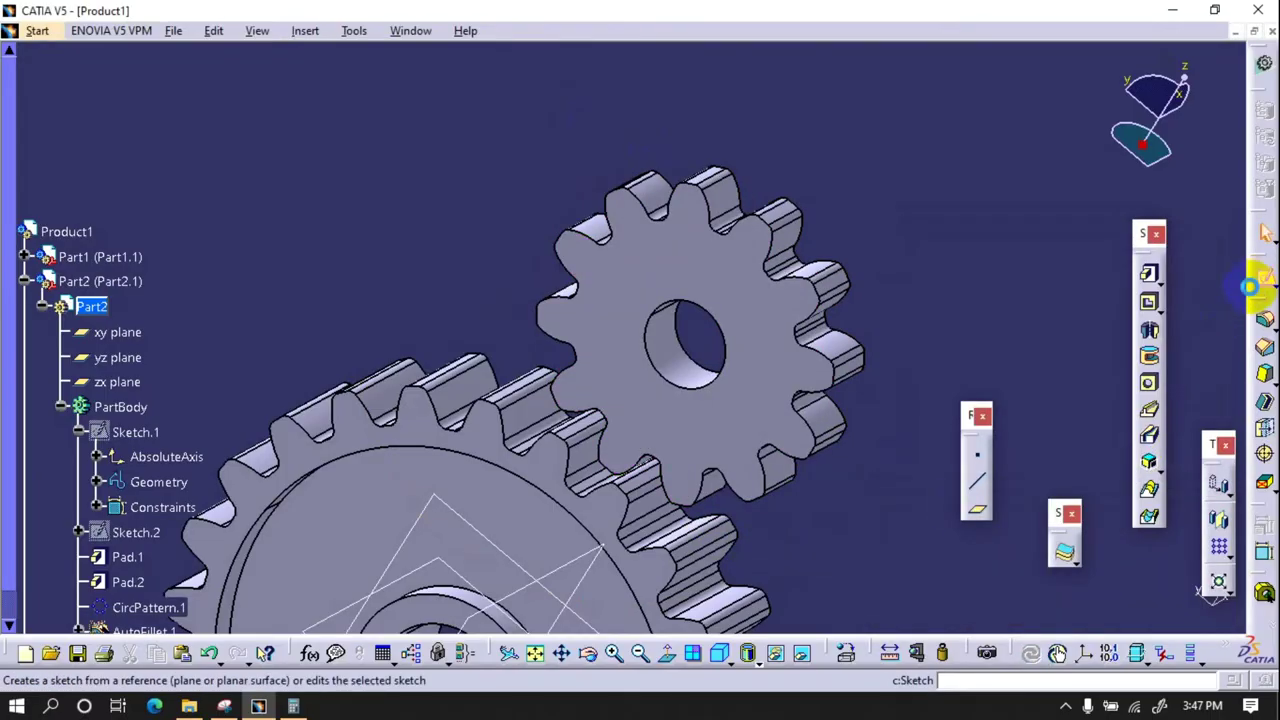
# - Sketch two circles around the bore on the small gear's front face
pyautogui.click(1260, 284)
pyautogui.click(594, 463)
pyautogui.click(1222, 447)
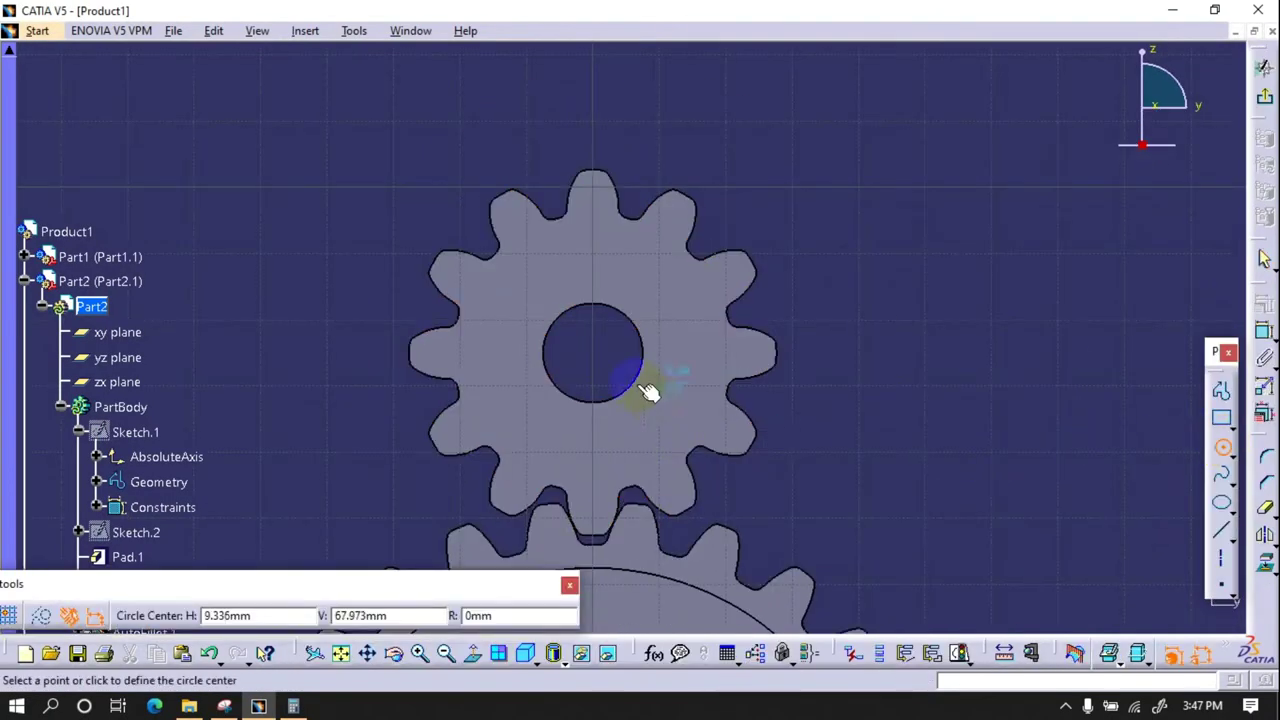
pyautogui.click(593, 353)
pyautogui.click(640, 246)
pyautogui.click(1222, 447)
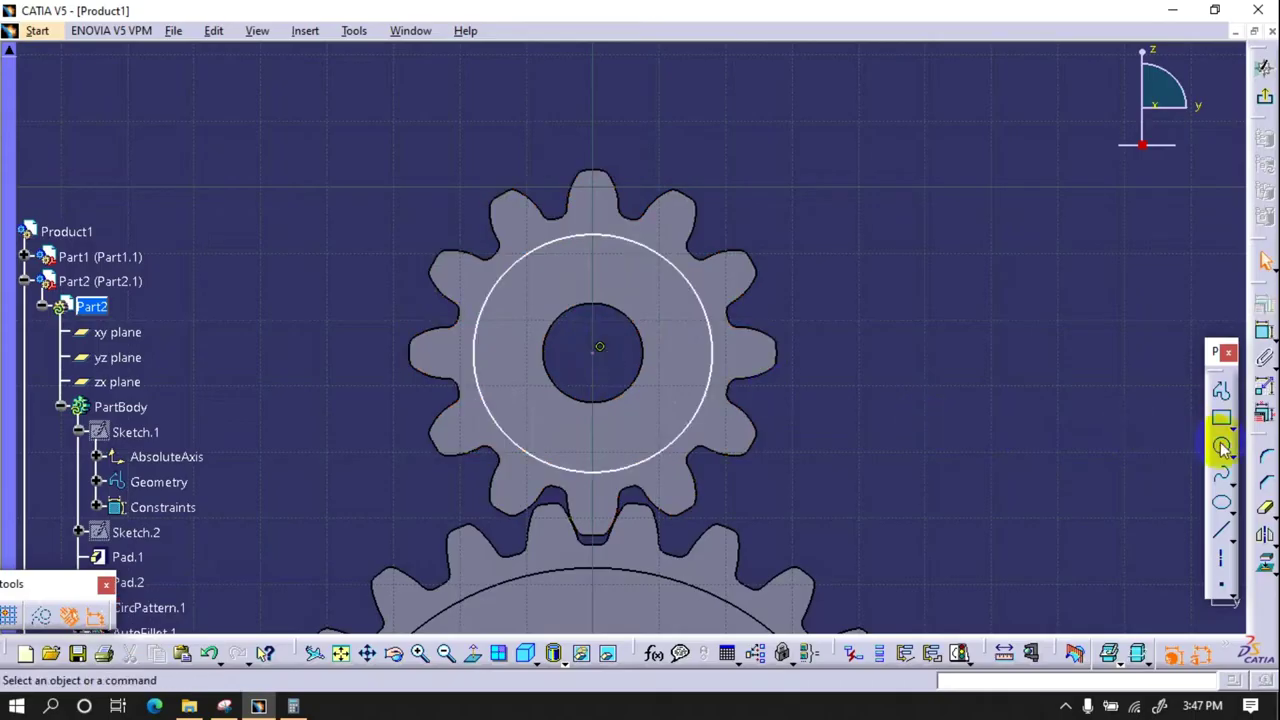
pyautogui.click(597, 360)
pyautogui.click(623, 299)
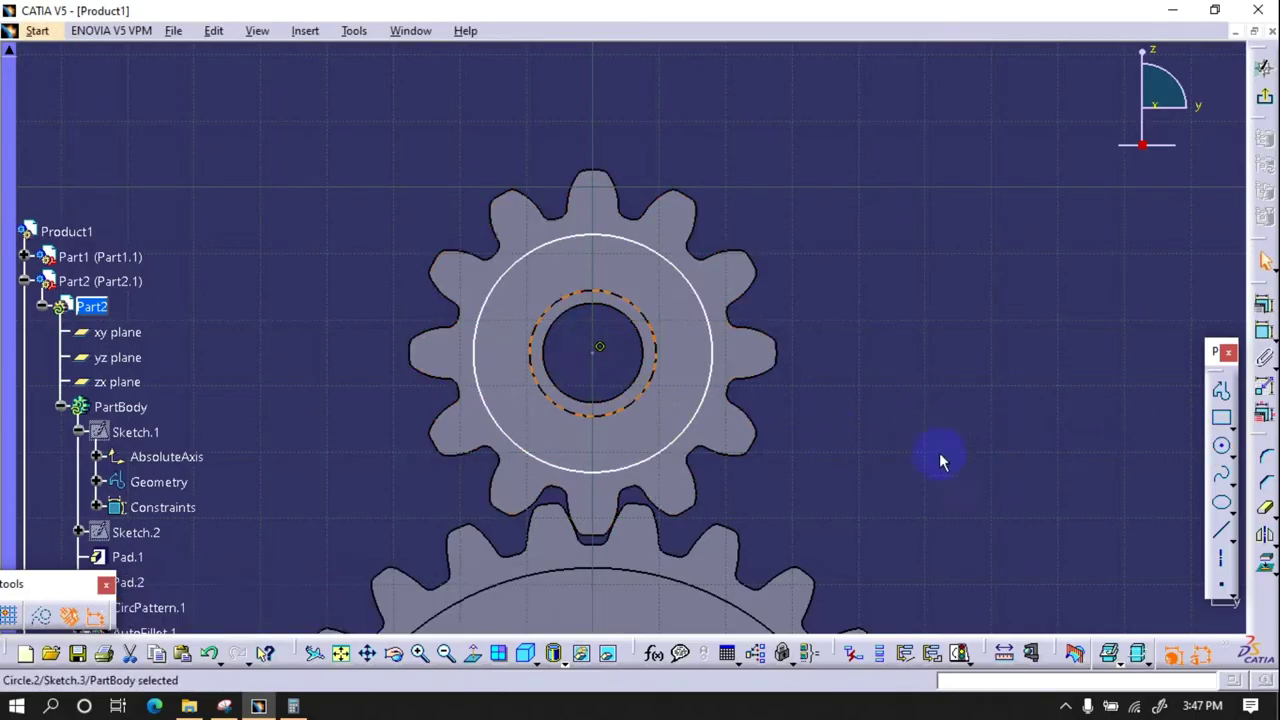
# - Constrain the circles with a coincidence and make them concentric
pyautogui.click(1265, 335)
pyautogui.click(612, 411)
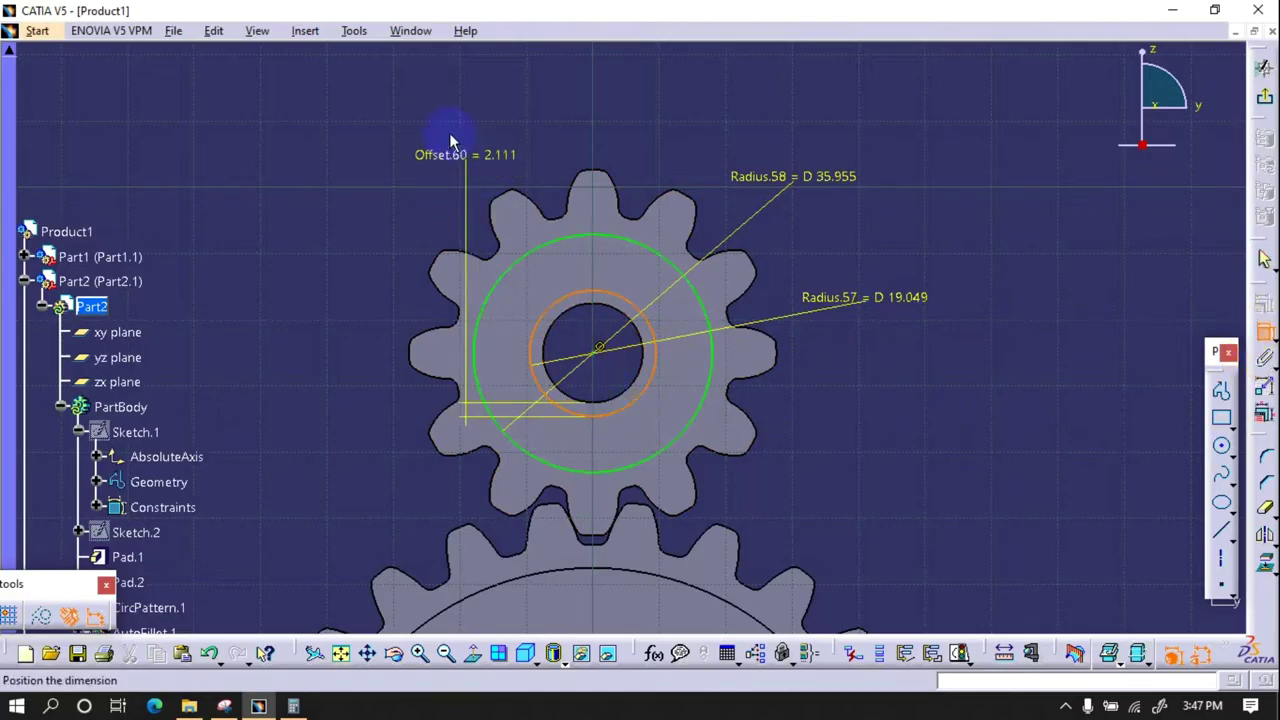
pyautogui.rightClick(455, 135)
pyautogui.click(495, 289)
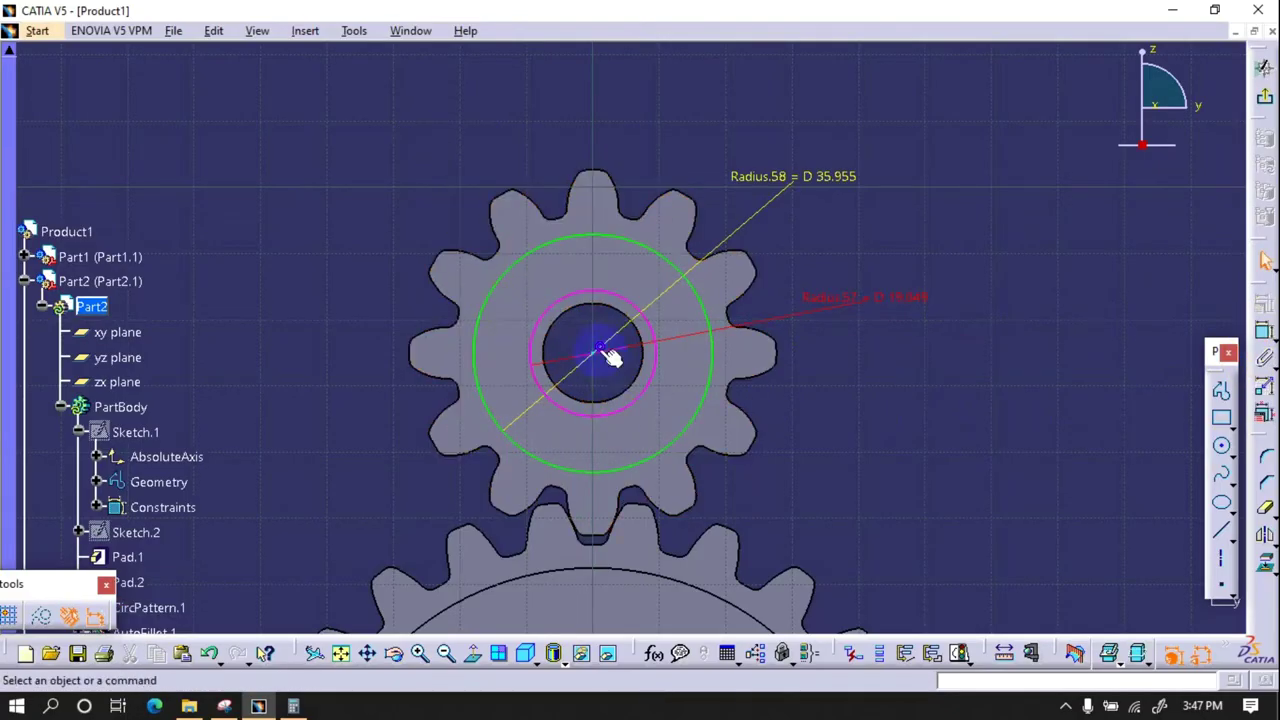
pyautogui.click(830, 431)
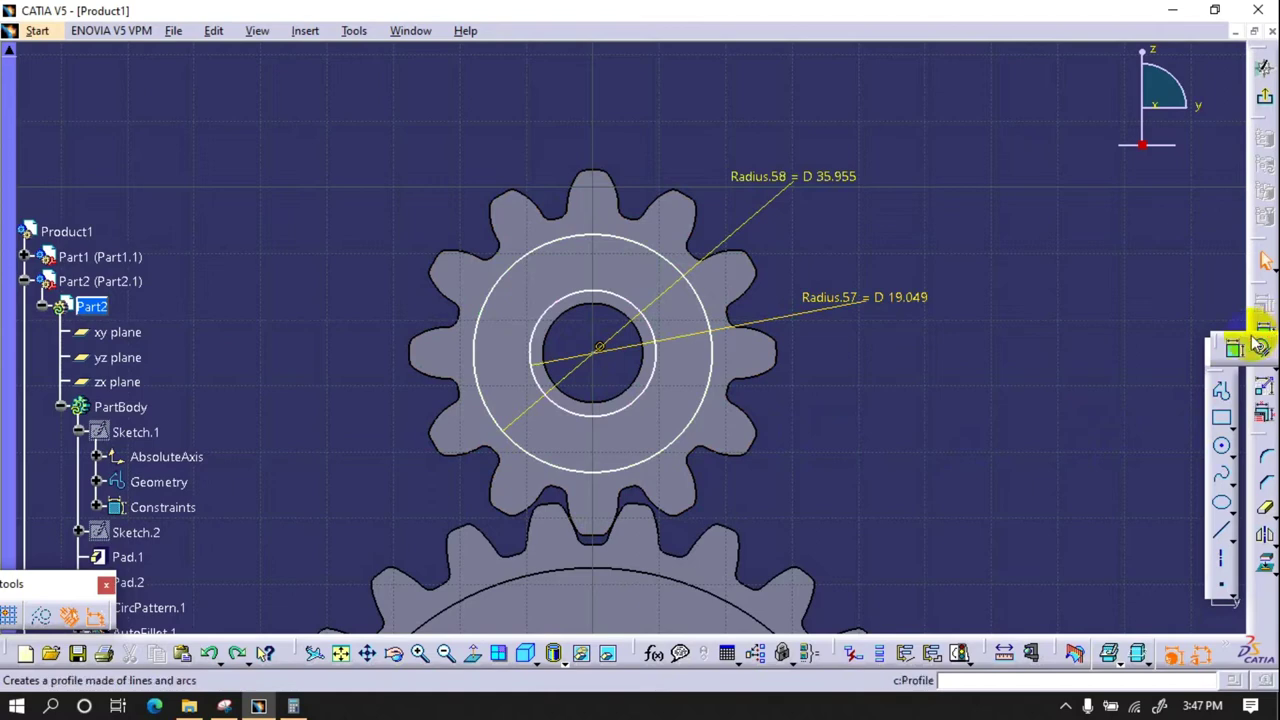
pyautogui.click(474, 369)
pyautogui.rightClick(268, 260)
pyautogui.click(330, 407)
# - Set the circle diameters to 20 and 35
pyautogui.doubleClick(906, 296)
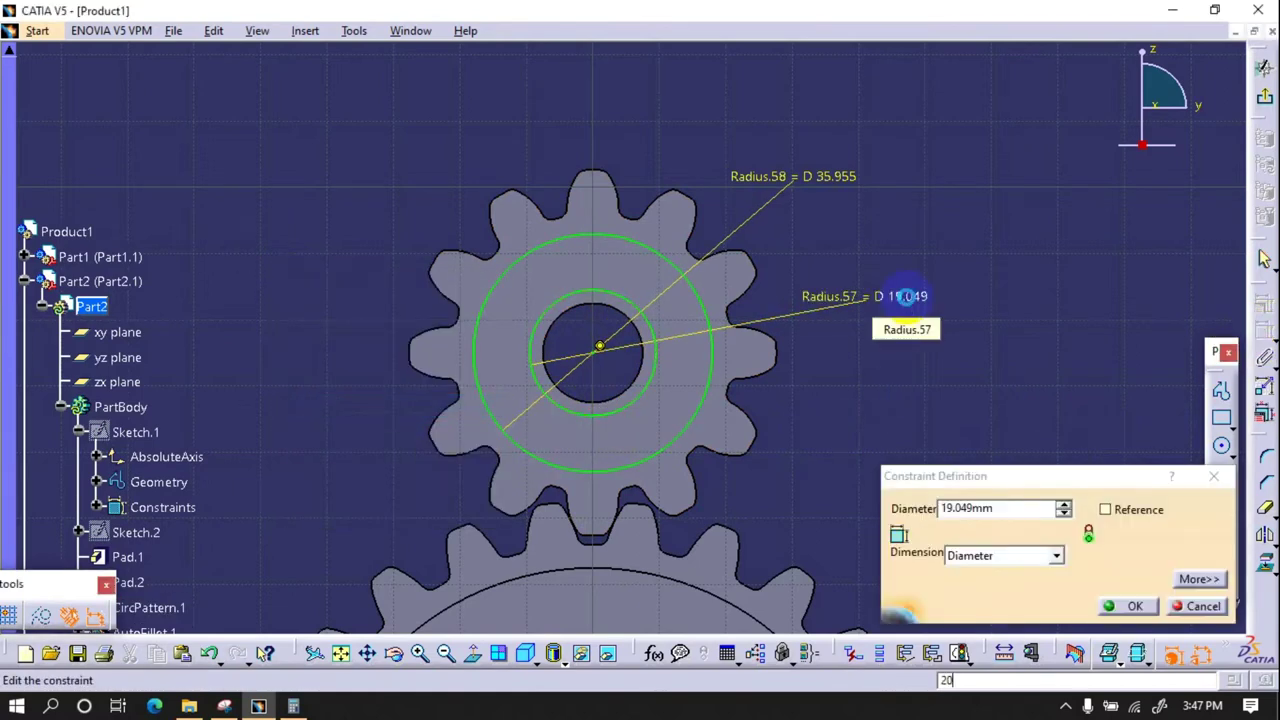
pyautogui.click(1005, 508)
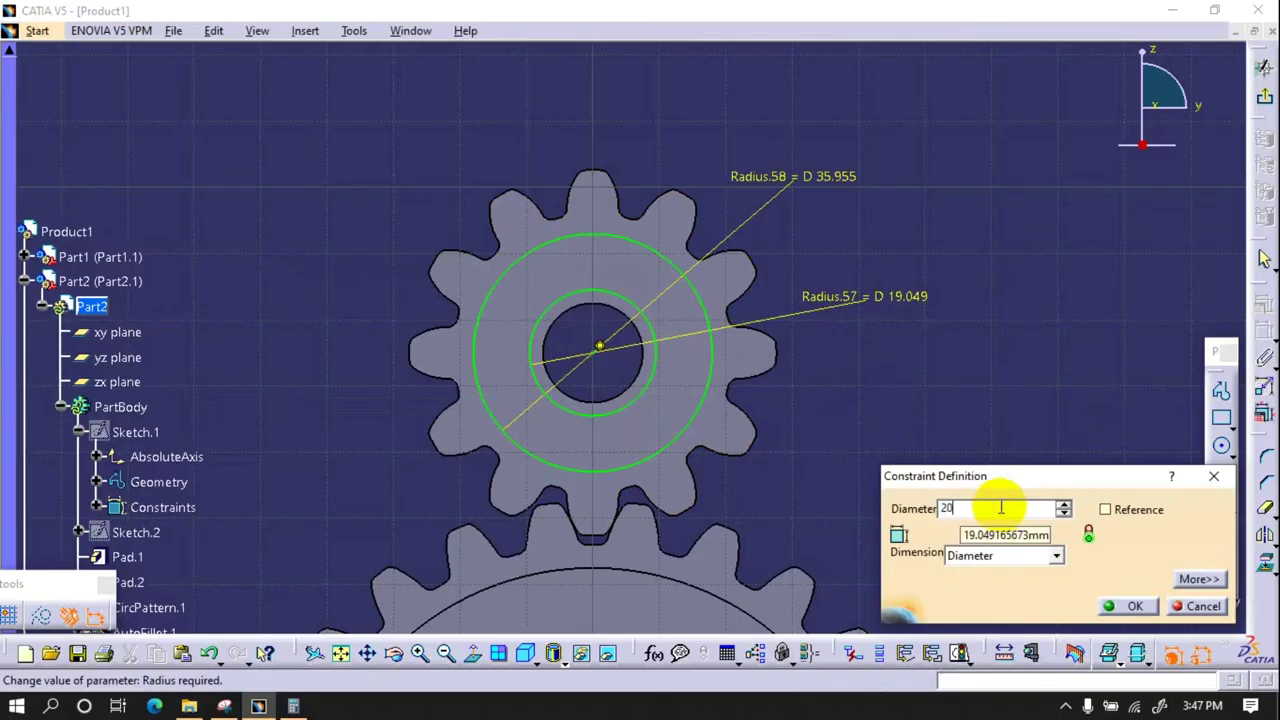
pyautogui.press('Return')
pyautogui.doubleClick(843, 177)
pyautogui.write('5')
pyautogui.press('Return')
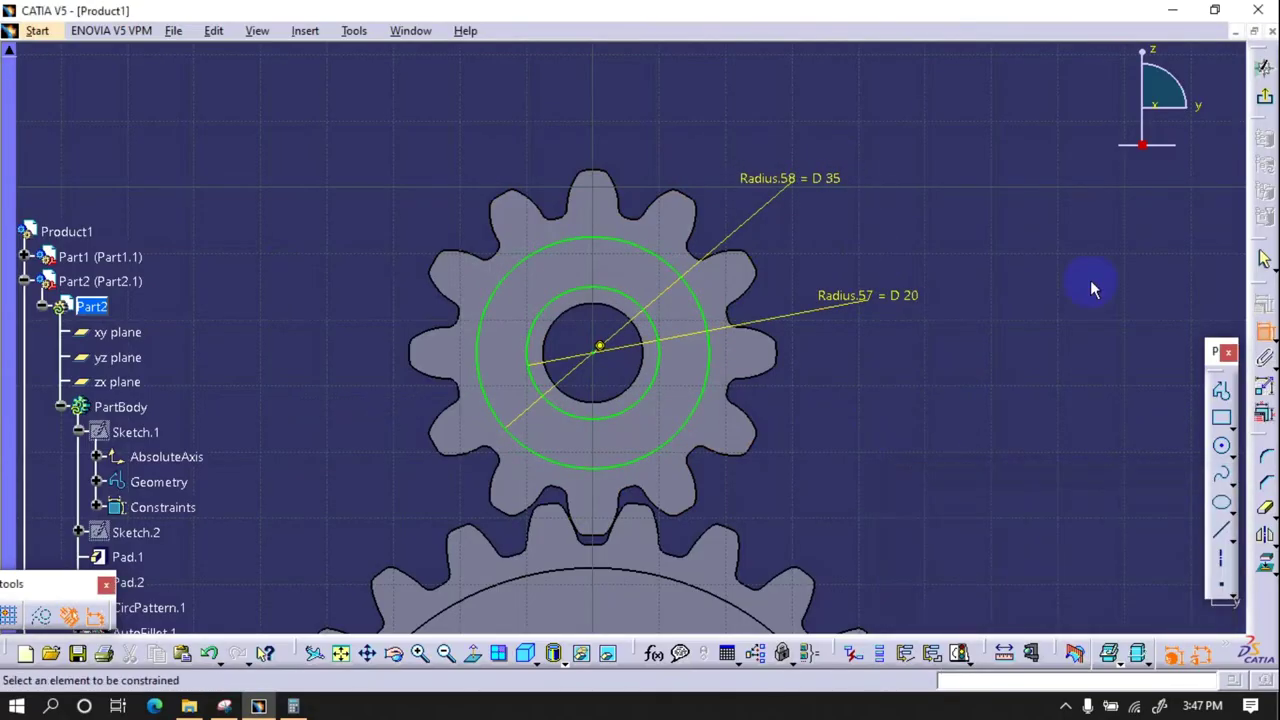
# - Pocket the ring sketch 10 mm deep
pyautogui.click(1149, 302)
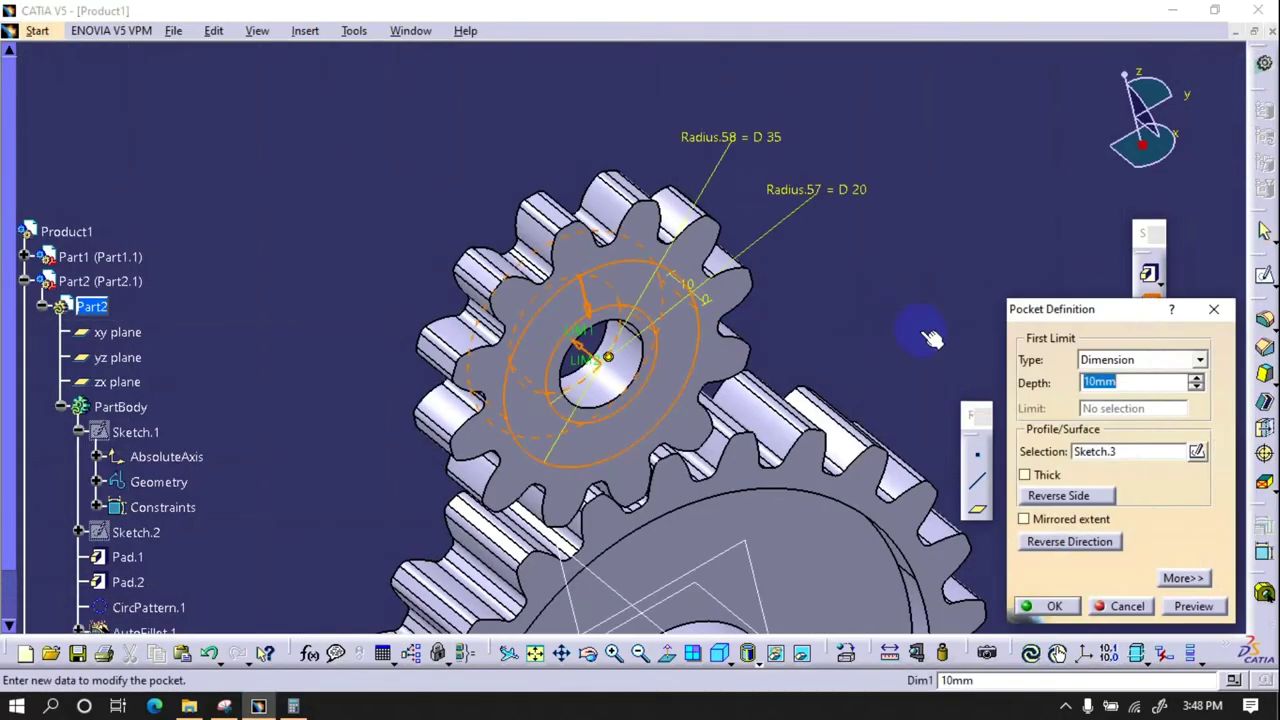
pyautogui.press('Return')
pyautogui.moveTo(870, 363); pyautogui.dragTo(983, 375, button='middle')
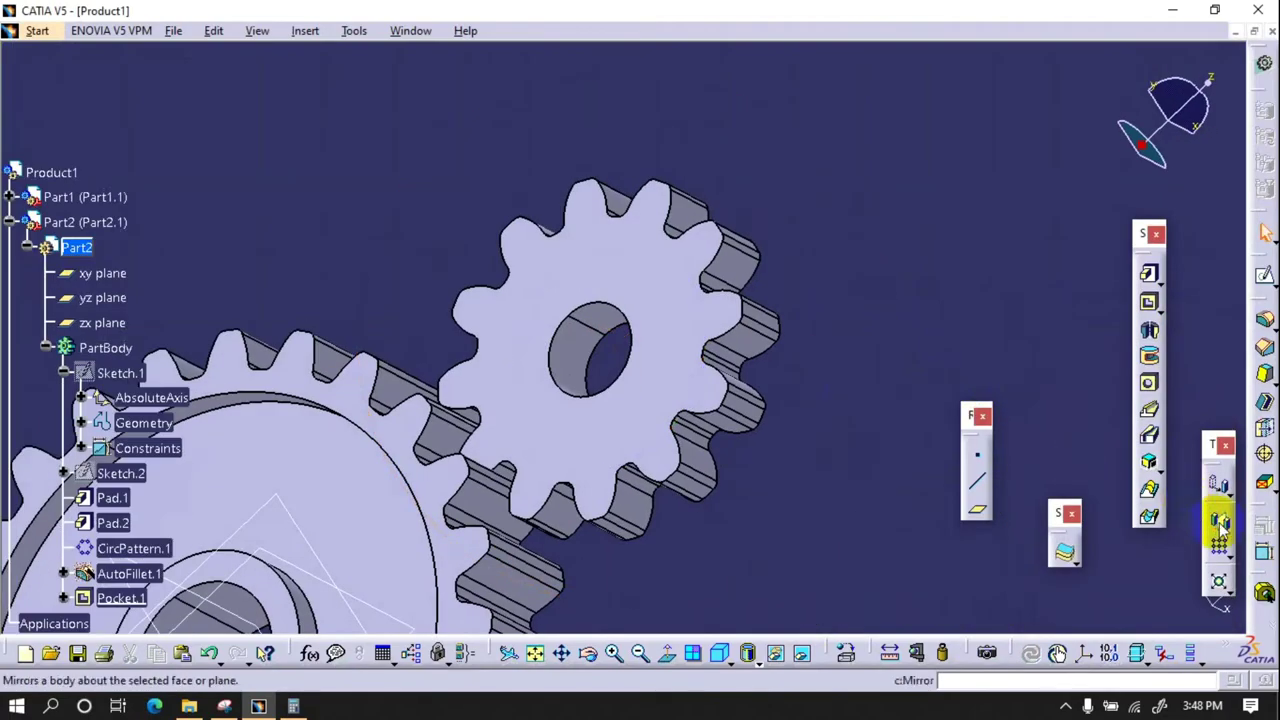
# - Mirror the pinion body about a gear face
pyautogui.click(662, 449)
pyautogui.click(1130, 606)
pyautogui.moveTo(849, 457)
pyautogui.mouseDown(button='middle')
pyautogui.moveTo(400, 398)
pyautogui.moveTo(586, 206)
pyautogui.moveTo(714, 257)
pyautogui.moveTo(680, 270)
pyautogui.mouseUp(button='middle')
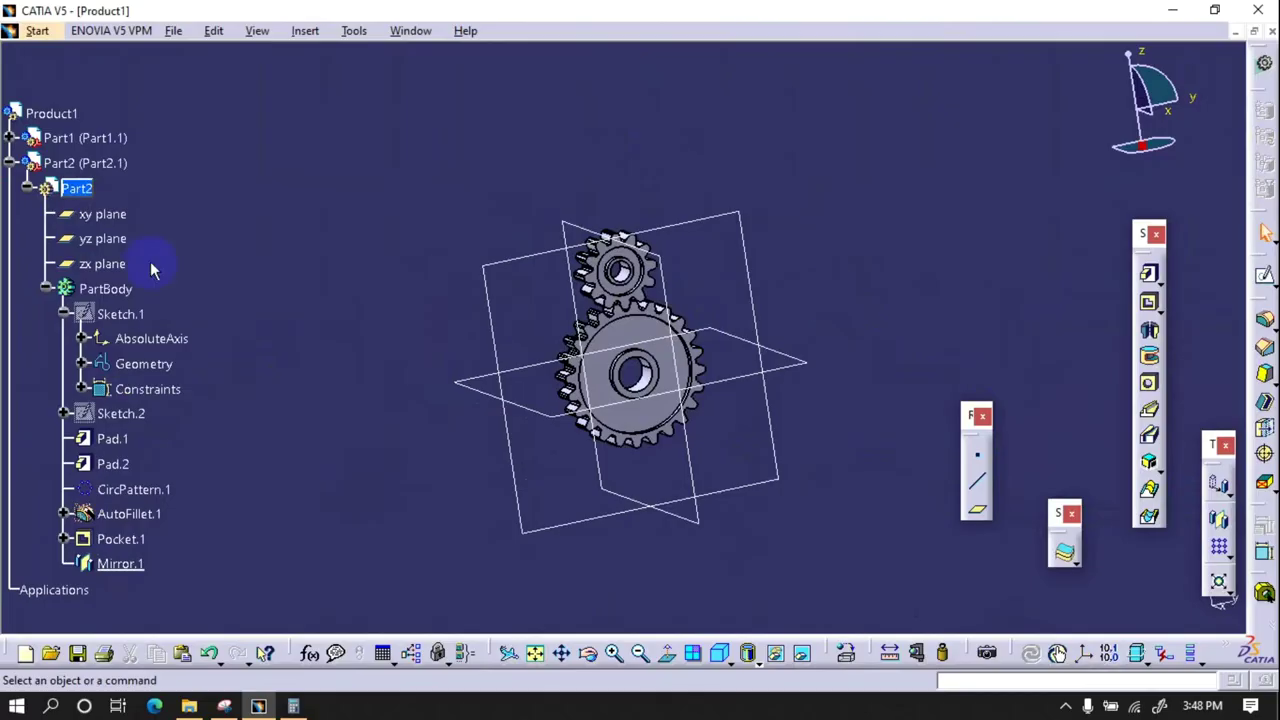
pyautogui.click(8, 163)
pyautogui.click(953, 366)
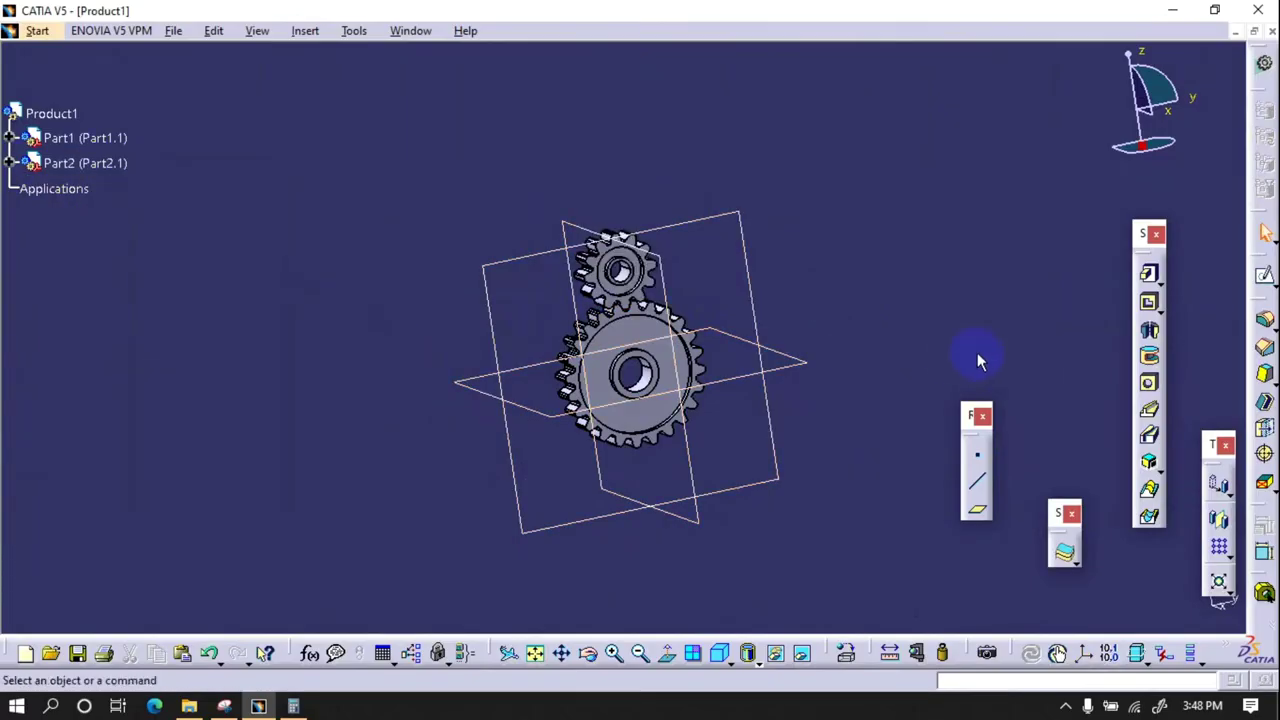
pyautogui.moveTo(858, 319); pyautogui.dragTo(820, 380, button='middle')
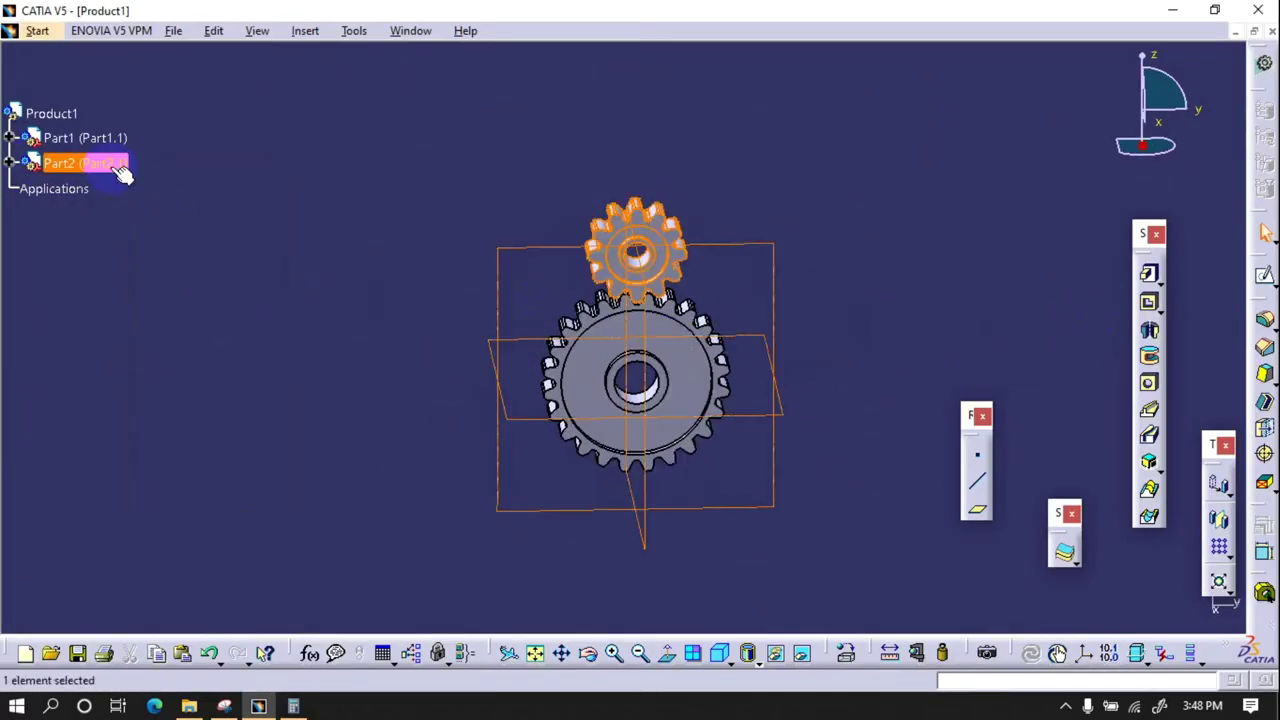
# - Expand the Part1 and Part2 branches in the specification tree
pyautogui.rightClick(72, 137)
pyautogui.click(8, 150)
pyautogui.click(9, 138)
pyautogui.click(9, 286)
pyautogui.moveTo(10, 400); pyautogui.dragTo(10, 450)
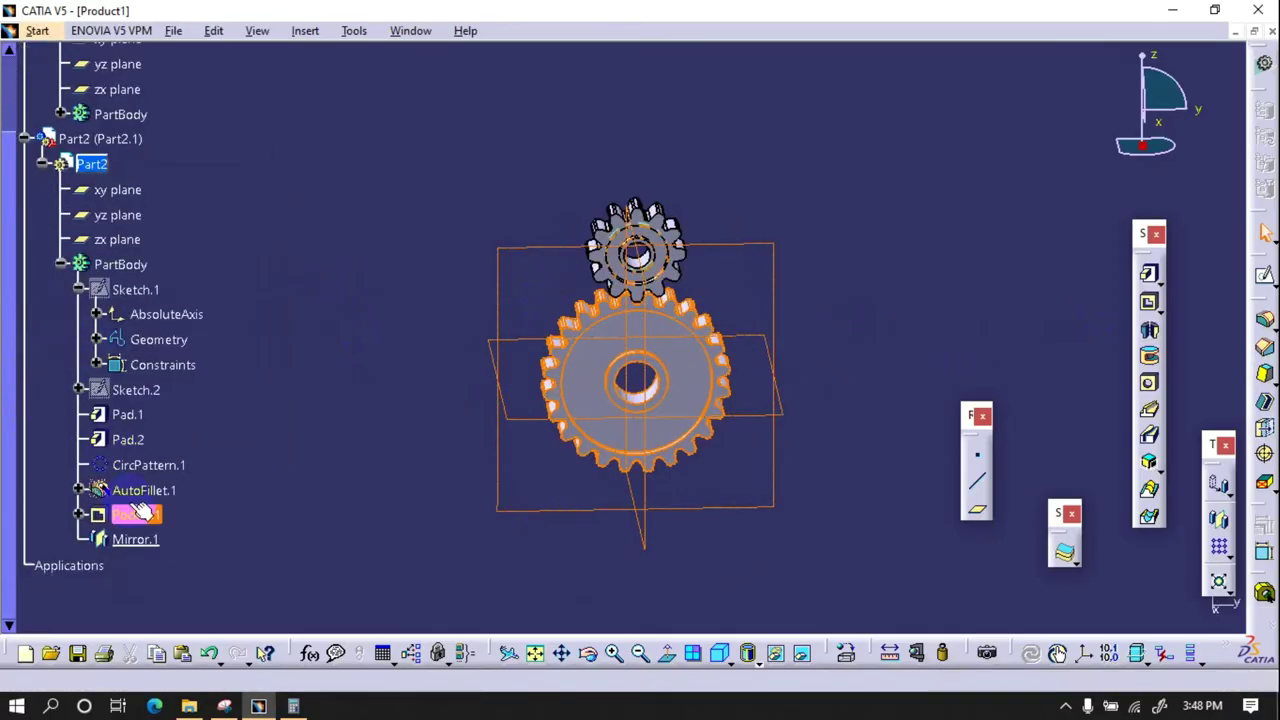
# - Delete the large gear's Rotate.1 and make Part2 the active part
pyautogui.click(120, 114)
pyautogui.click(894, 378)
pyautogui.click(134, 338)
pyautogui.rightClick(134, 338)
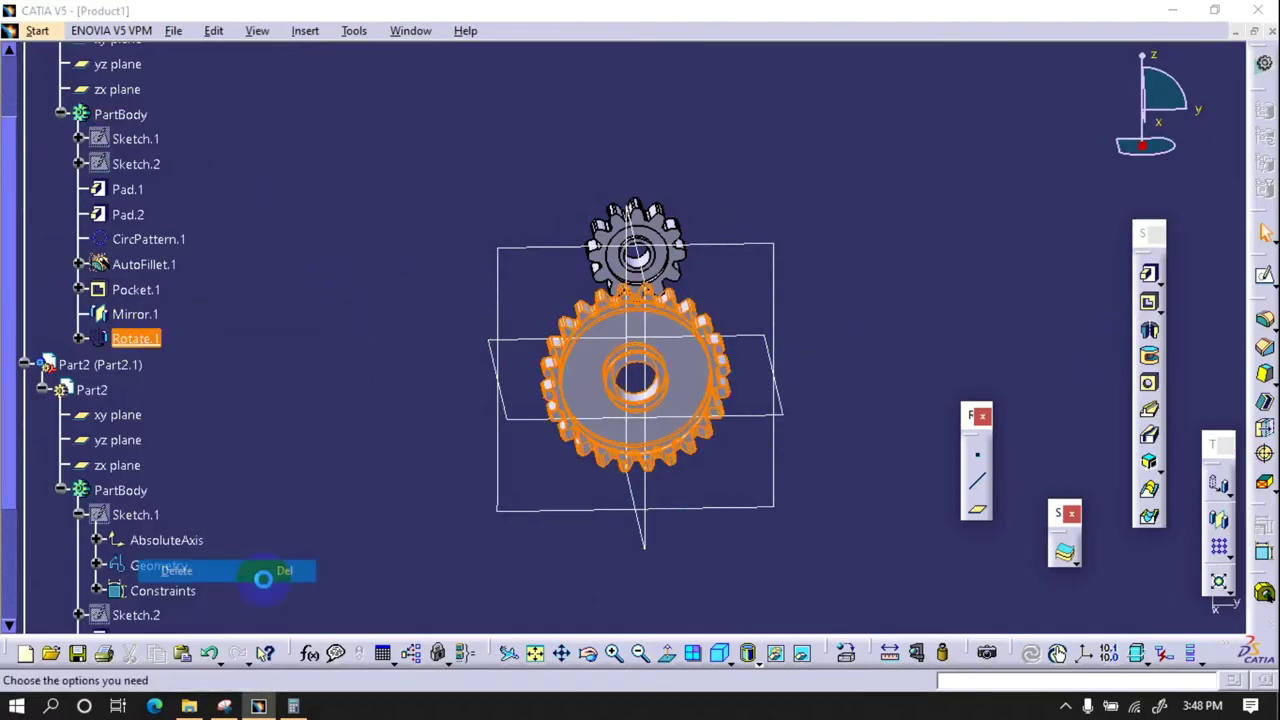
pyautogui.click(171, 571)
pyautogui.click(1120, 601)
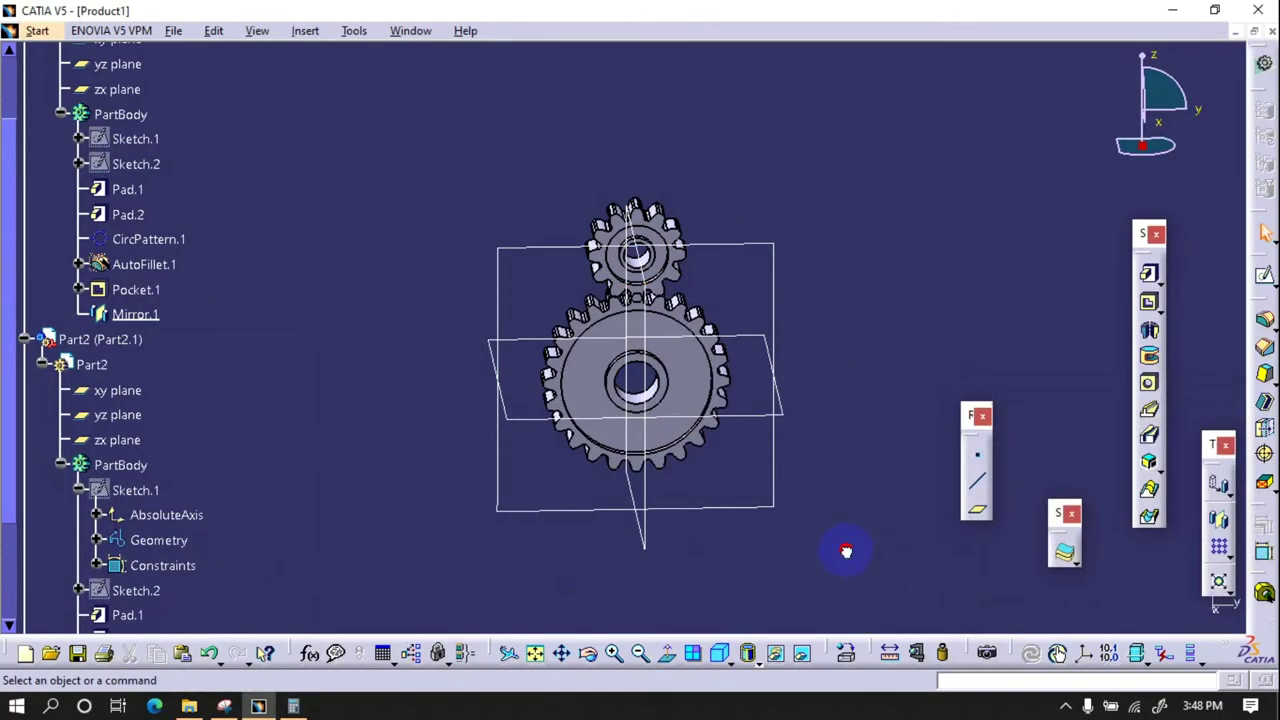
pyautogui.scroll(-3, 261, 449)
pyautogui.doubleClick(118, 228)
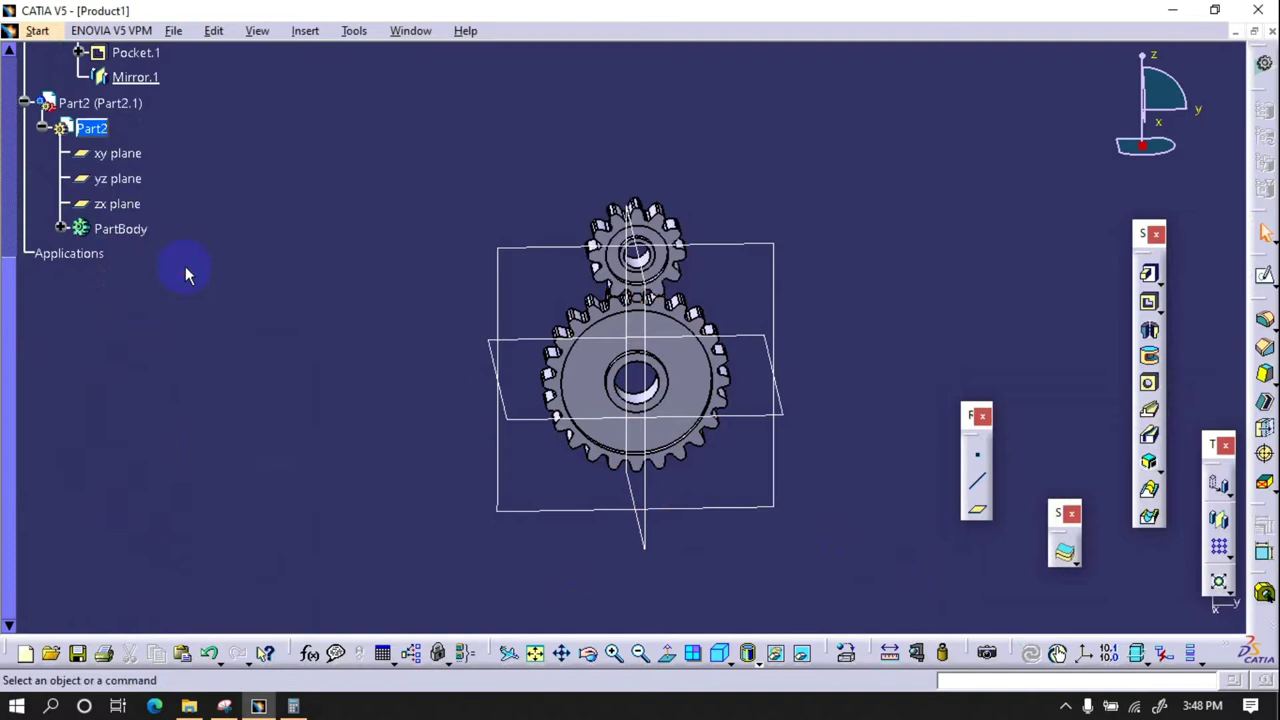
# - Begin rotating the small gear's body, then cancel the rotation
pyautogui.click(1218, 510)
pyautogui.click(709, 394)
pyautogui.rightClick(1072, 547)
pyautogui.moveTo(640, 400); pyautogui.dragTo(654, 373, button='middle')
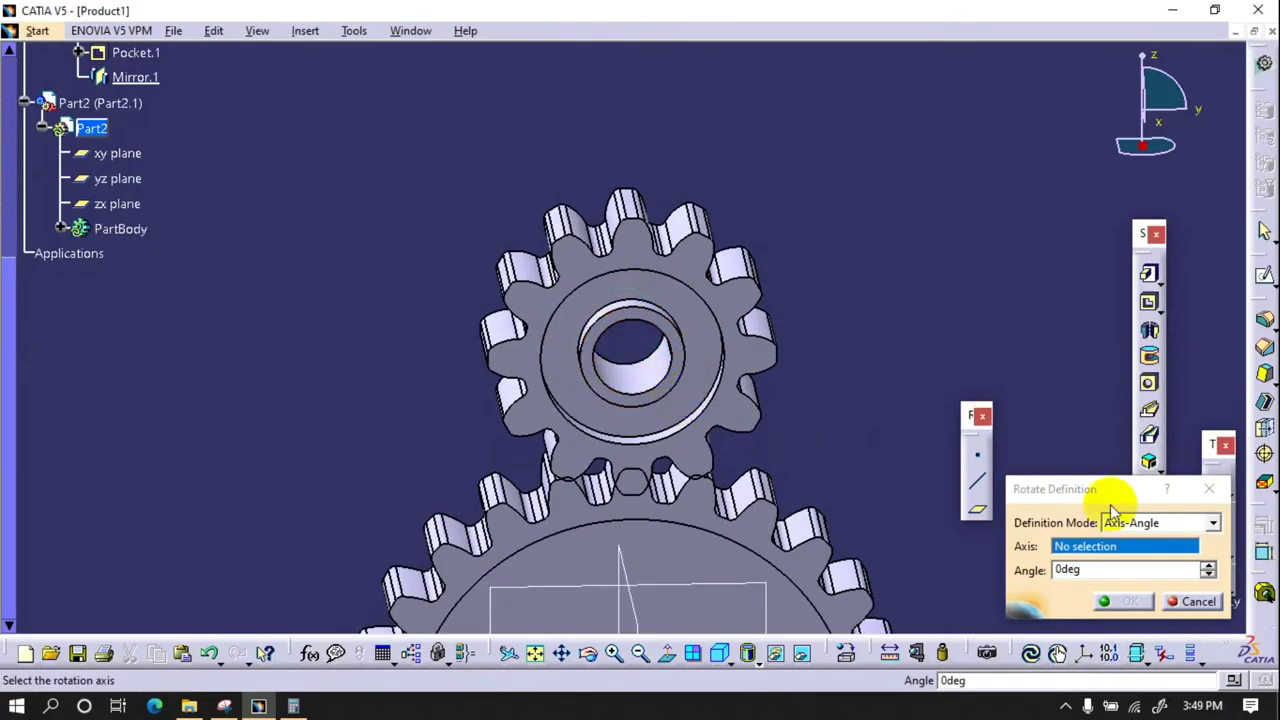
pyautogui.click(1192, 601)
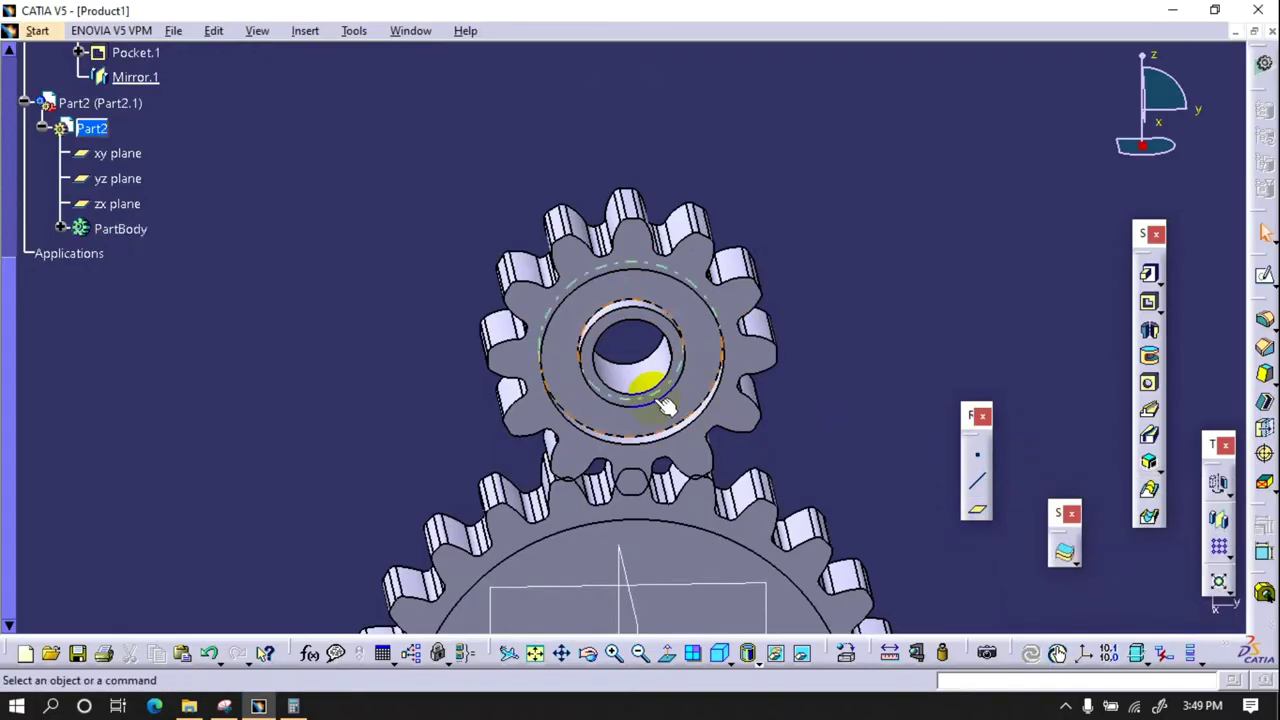
# - Create Point.1 at the centre of the small gear's bore circle
pyautogui.moveTo(665, 405); pyautogui.dragTo(940, 479, button='middle')
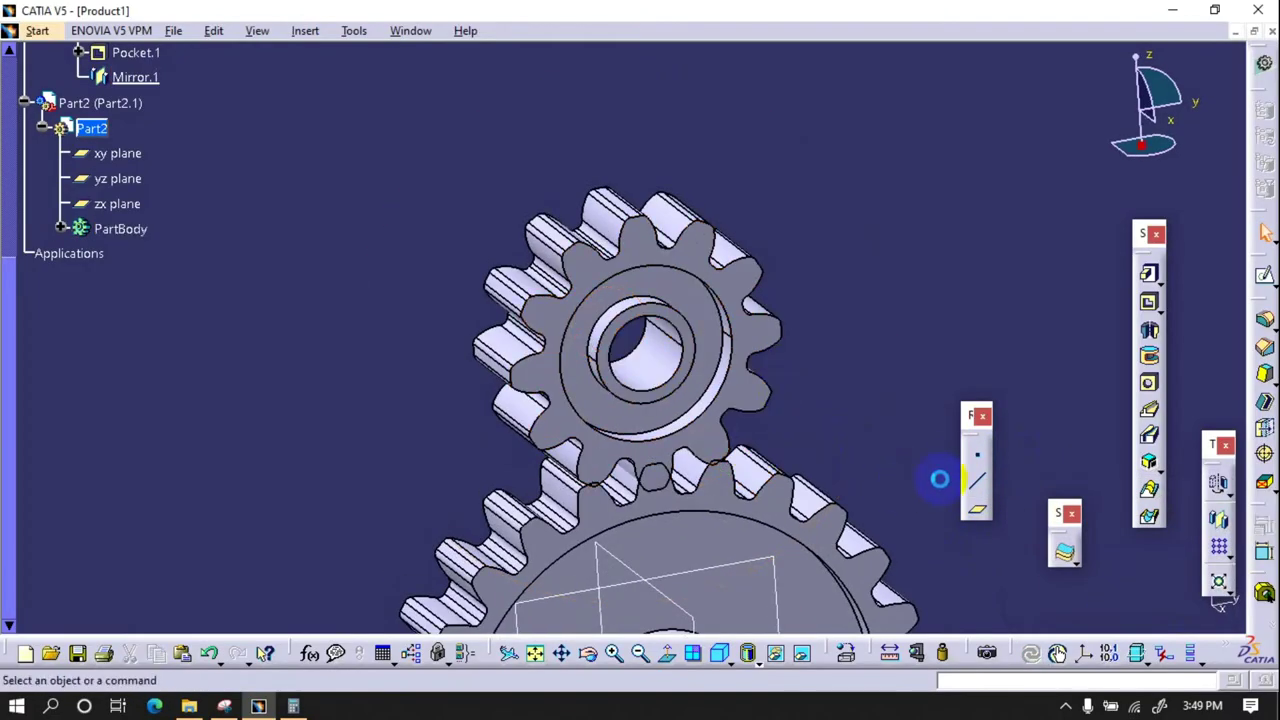
pyautogui.click(977, 455)
pyautogui.click(1110, 408)
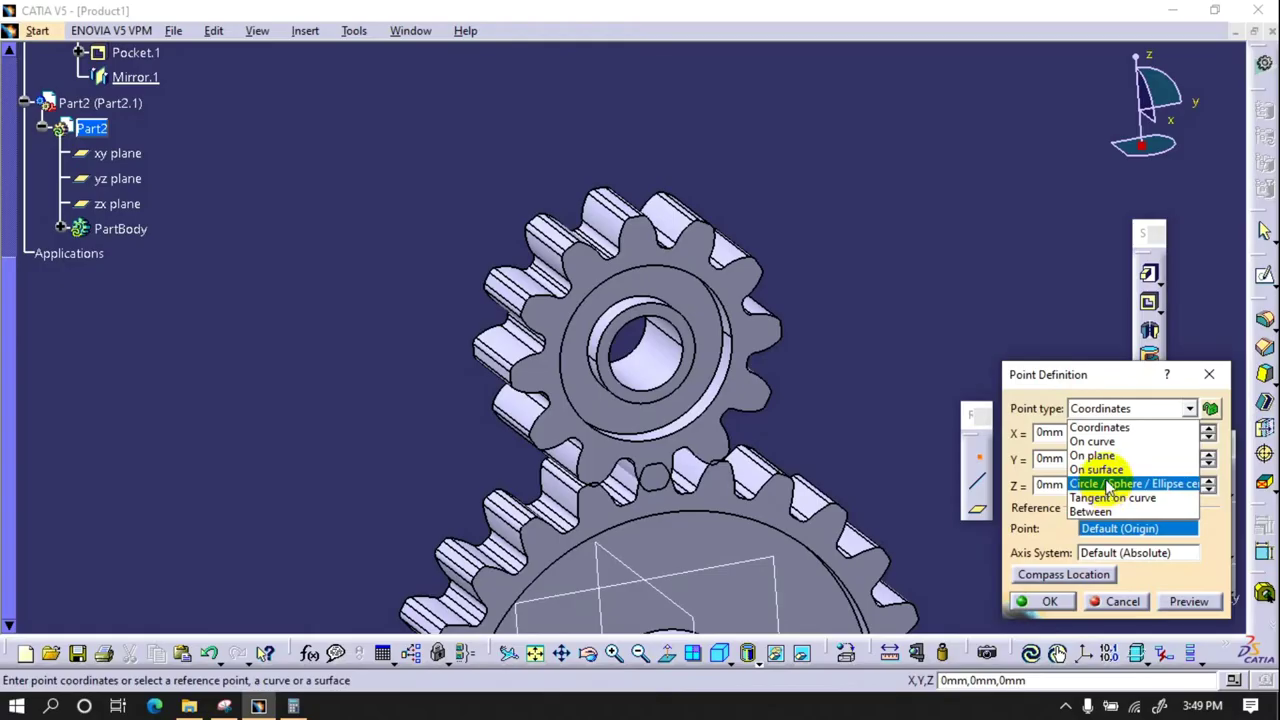
pyautogui.click(1110, 485)
pyautogui.click(652, 368)
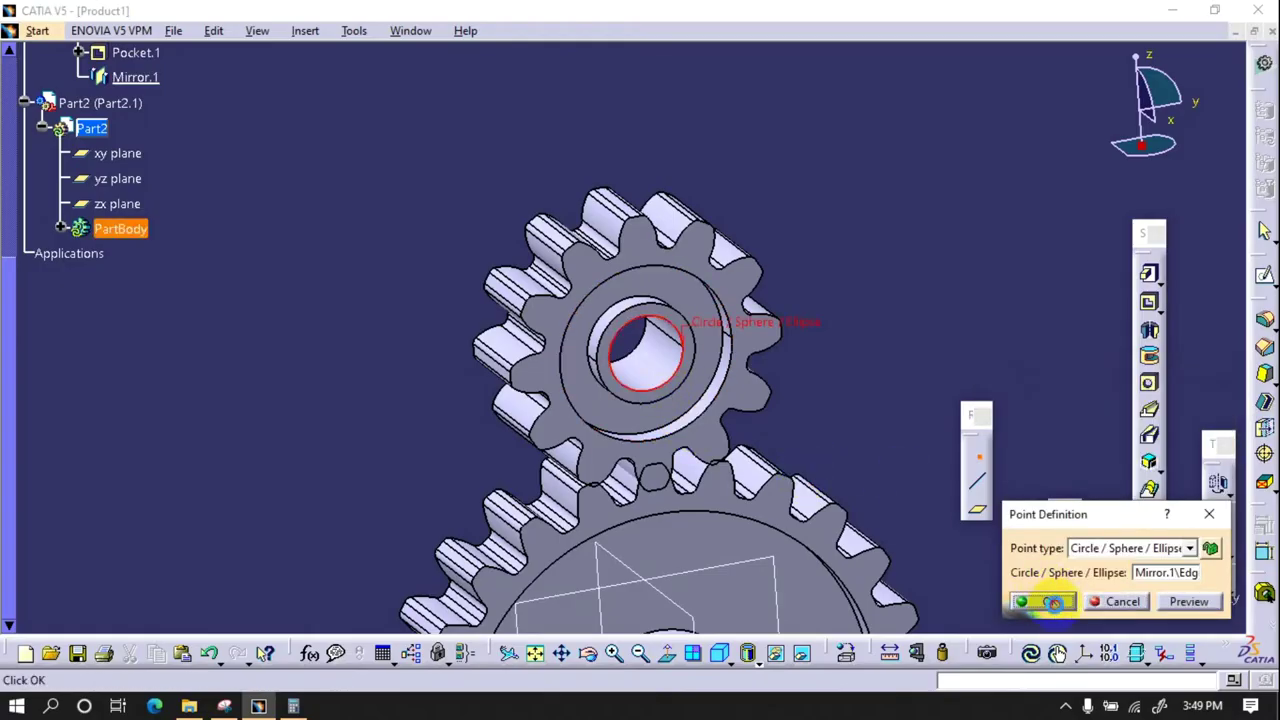
pyautogui.click(1045, 601)
# - Create Line.1 through Point.1, normal to the yz plane
pyautogui.click(975, 482)
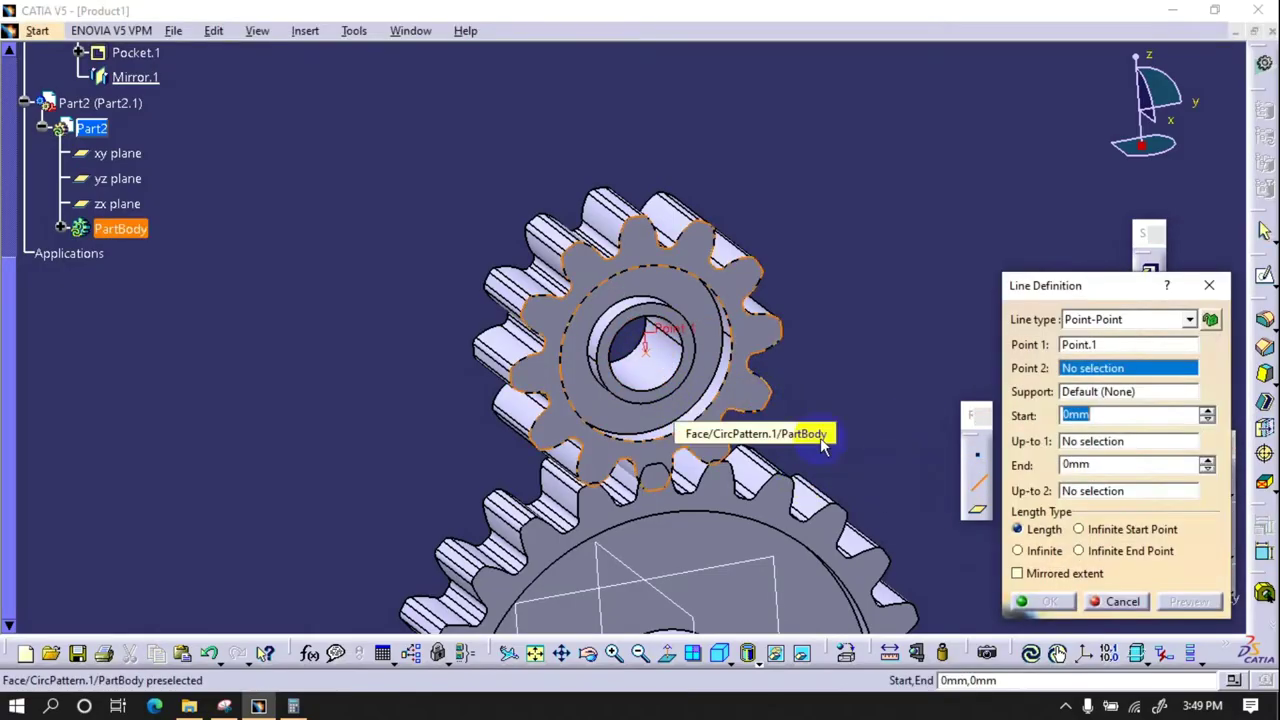
pyautogui.click(1189, 319)
pyautogui.click(1100, 340)
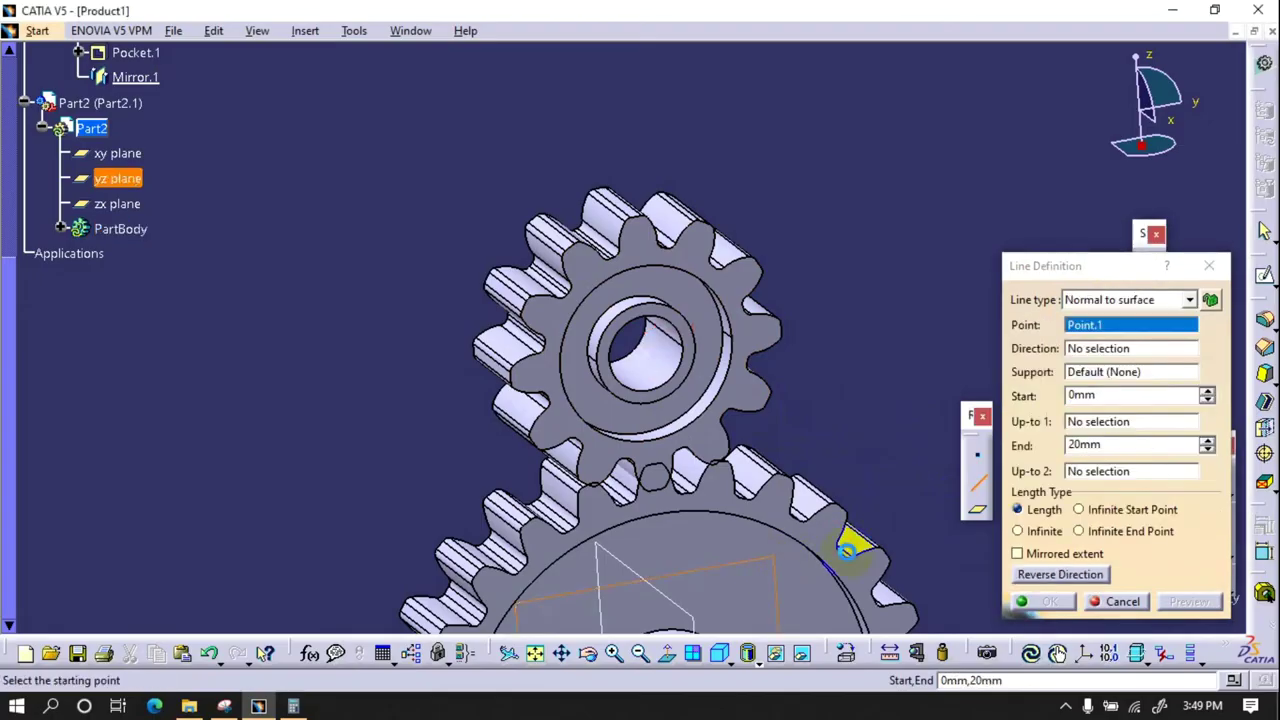
pyautogui.doubleClick(1075, 395)
pyautogui.click(658, 355)
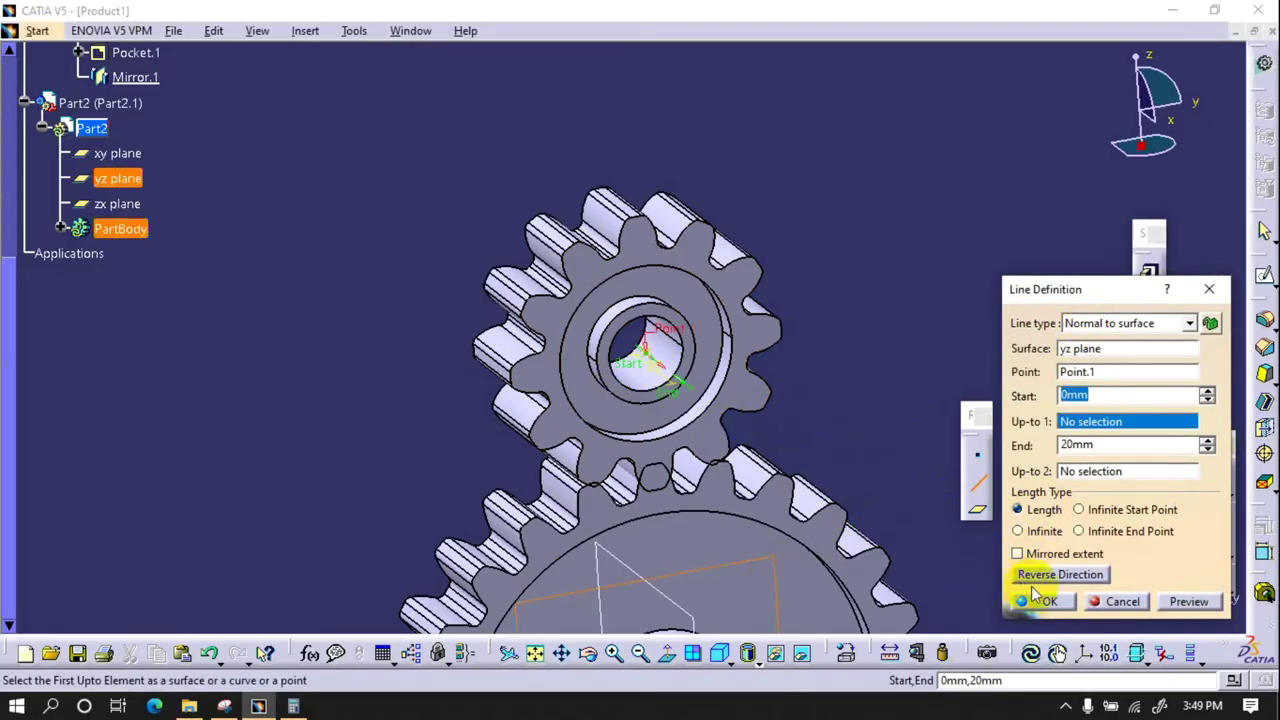
pyautogui.click(1042, 601)
# - Rotate the small gear's body 15° about Line.1
pyautogui.click(1220, 487)
pyautogui.click(709, 391)
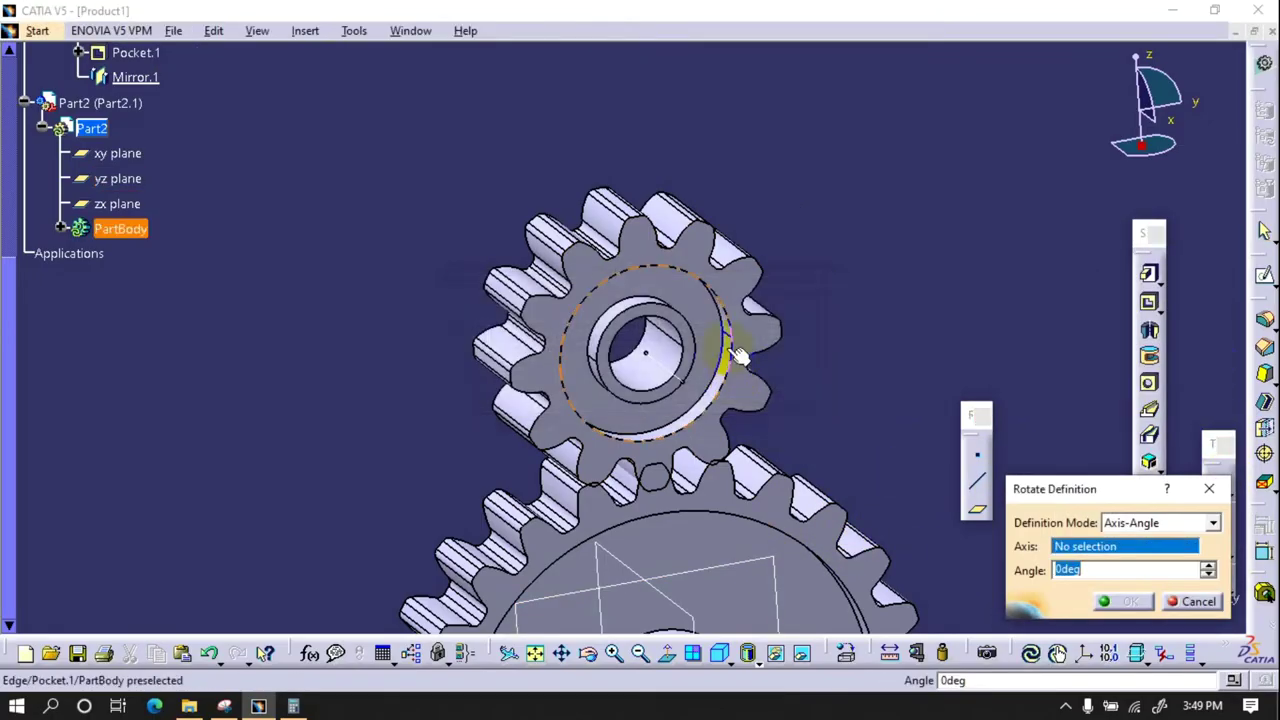
pyautogui.click(675, 375)
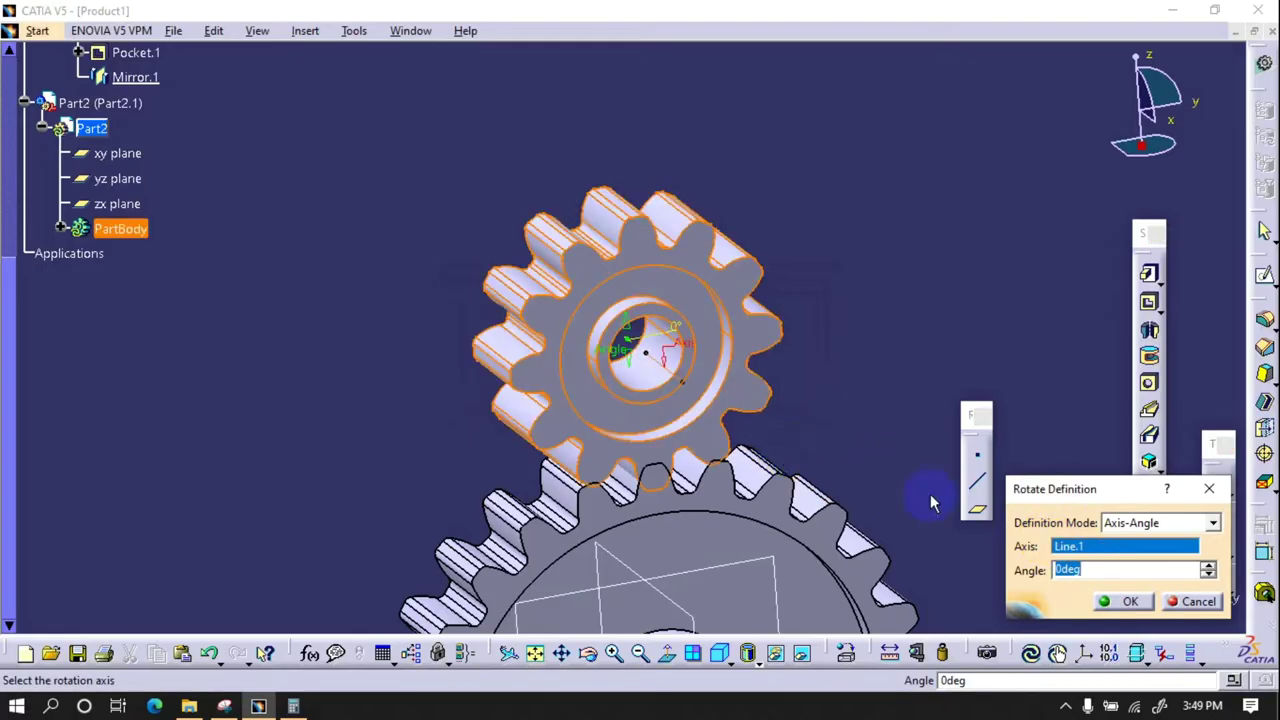
pyautogui.click(1210, 566)
pyautogui.click(1209, 576)
pyautogui.click(1209, 576)
pyautogui.click(1209, 576)
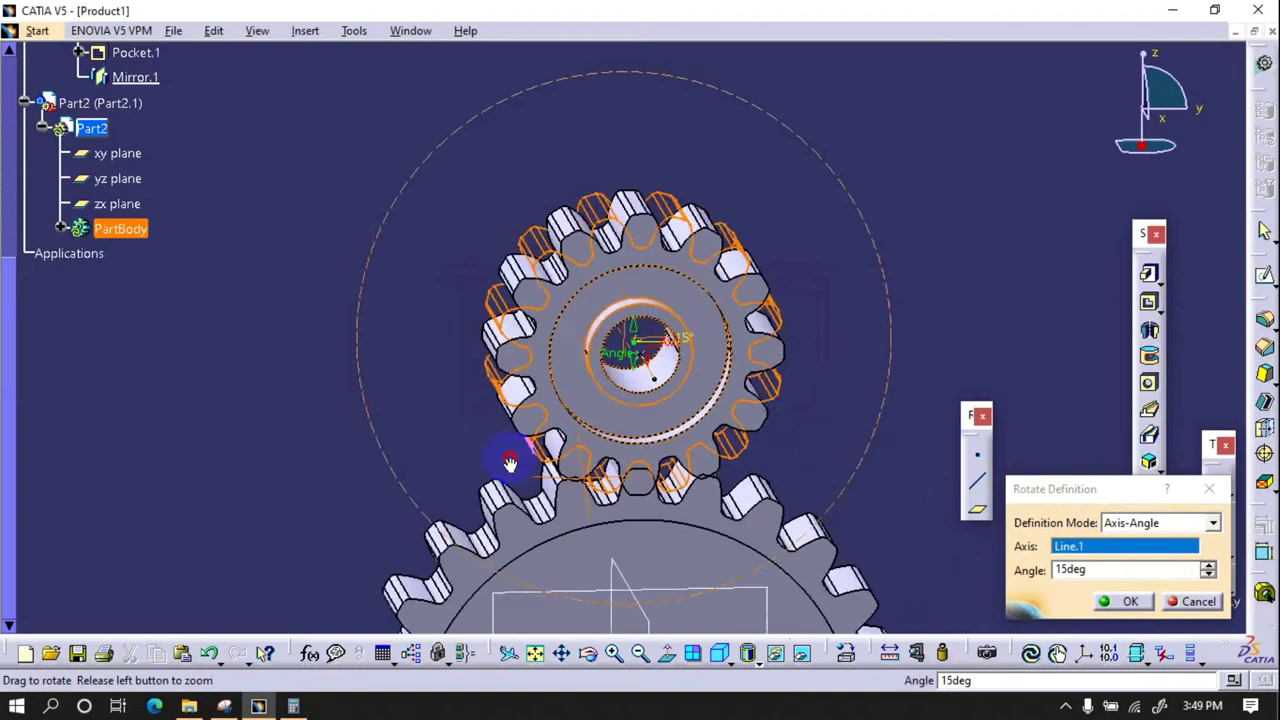
pyautogui.click(1130, 601)
pyautogui.moveTo(849, 491)
pyautogui.mouseDown(button='middle')
pyautogui.moveTo(749, 391)
pyautogui.moveTo(789, 318)
pyautogui.moveTo(423, 320)
pyautogui.mouseUp(button='middle')
pyautogui.scroll(5, 184, 215)
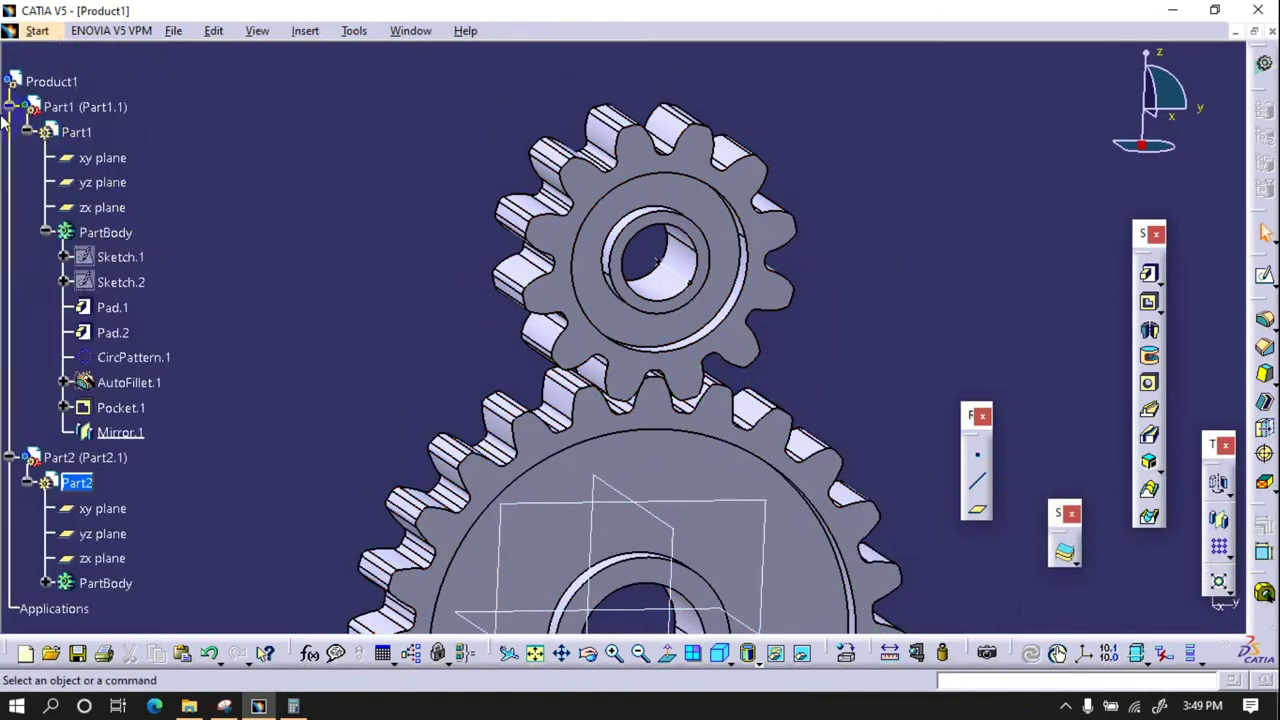
# - Make Product1 the active assembly and zoom out to see all of it
pyautogui.click(10, 110)
pyautogui.rightClick(656, 262)
pyautogui.rightClick(659, 266)
pyautogui.click(718, 364)
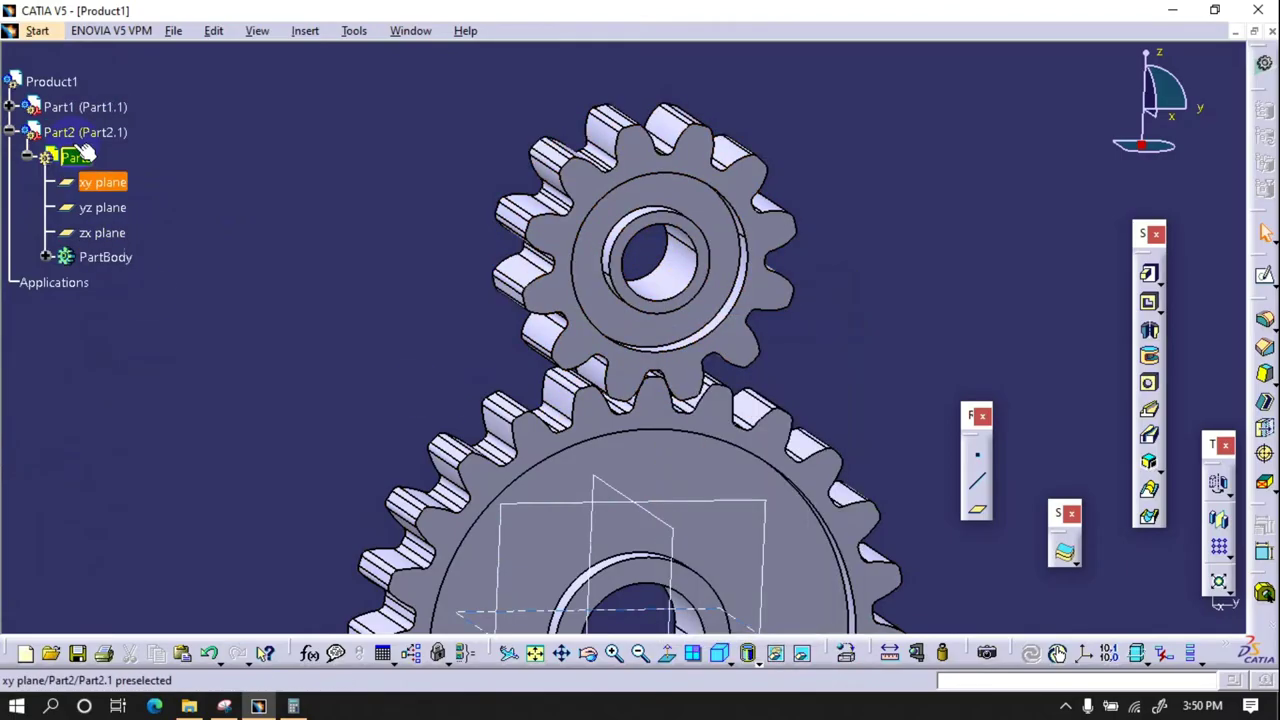
pyautogui.doubleClick(50, 81)
pyautogui.keyDown('ctrl'); pyautogui.moveTo(677, 323); pyautogui.dragTo(760, 630, button='middle'); pyautogui.keyUp('ctrl')
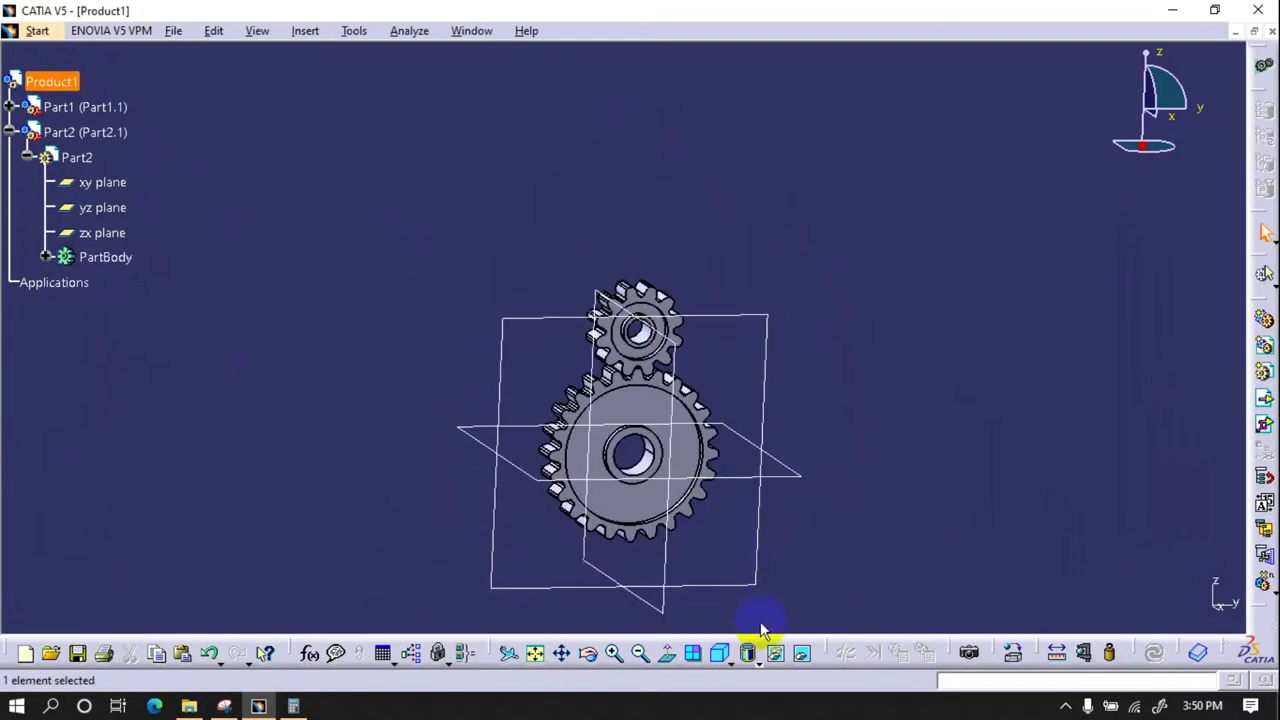
# - Copy Part2 and Paste Special it into Product1 with Break Link
pyautogui.rightClick(52, 132)
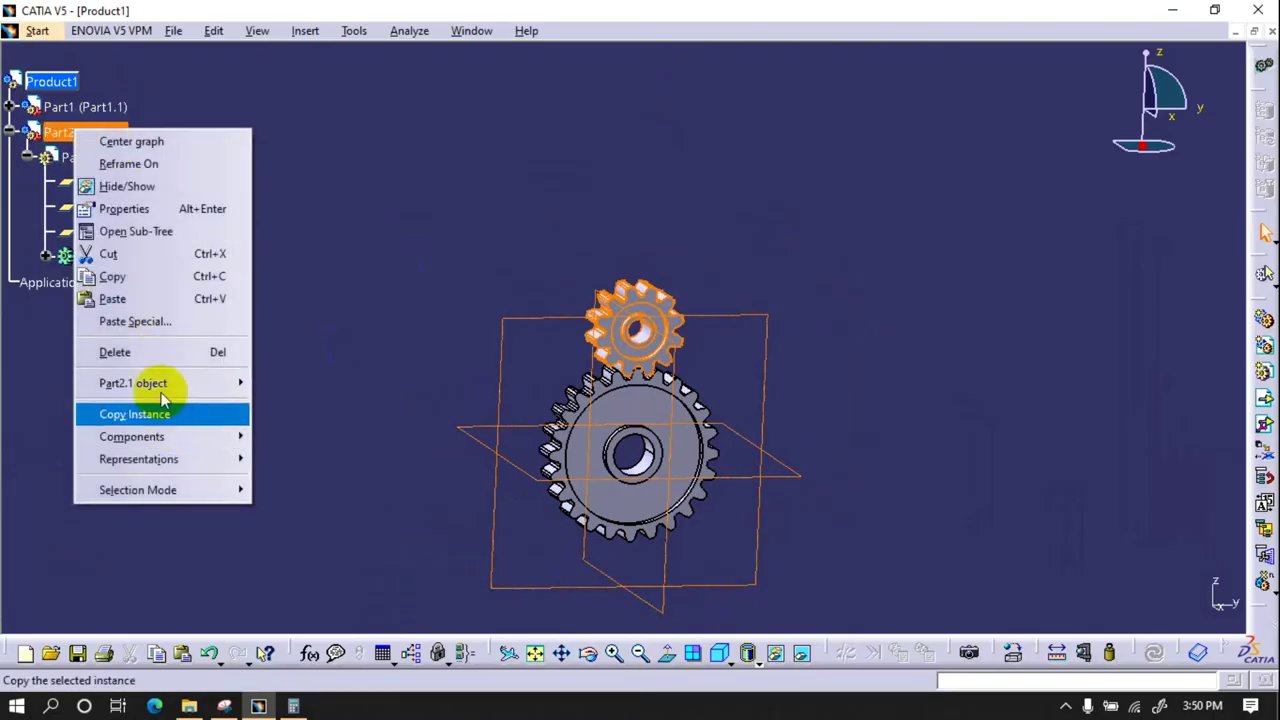
pyautogui.click(140, 276)
pyautogui.rightClick(52, 81)
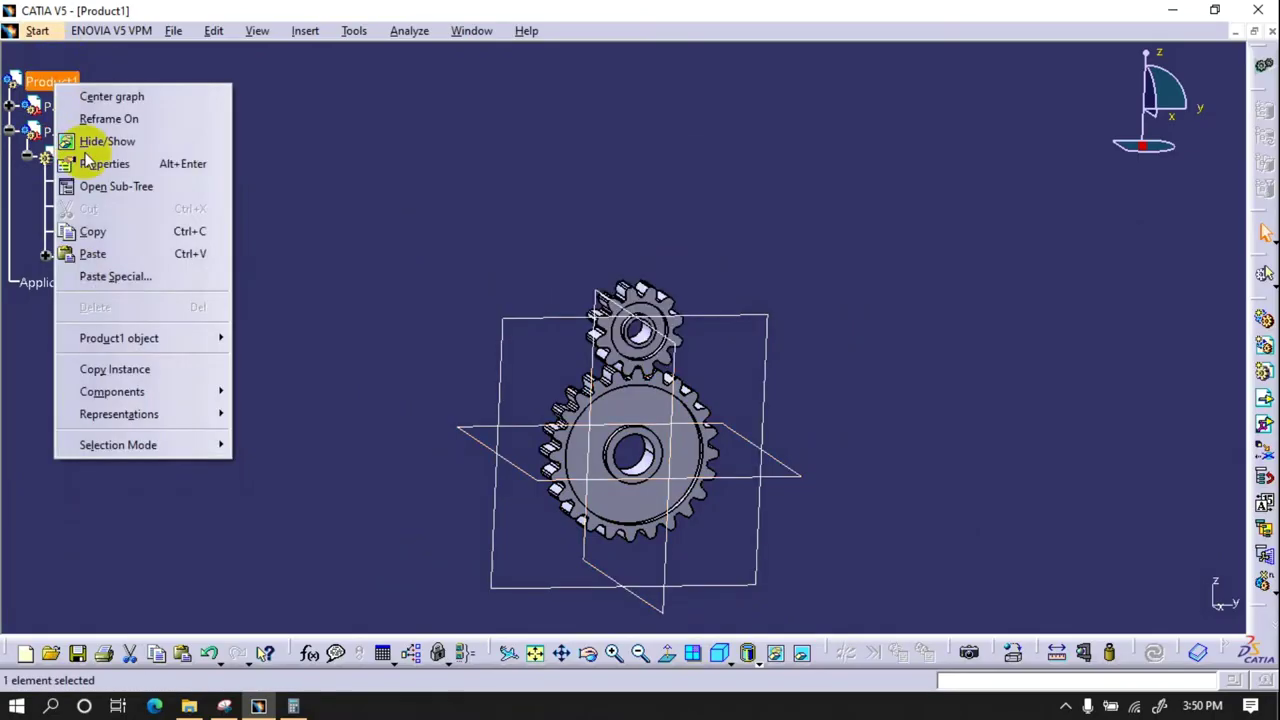
pyautogui.click(118, 276)
pyautogui.click(1090, 492)
pyautogui.click(1097, 601)
# - Paste a second unlinked Break Link copy of Part2 into Product1
pyautogui.rightClick(57, 88)
pyautogui.click(100, 275)
pyautogui.click(1090, 492)
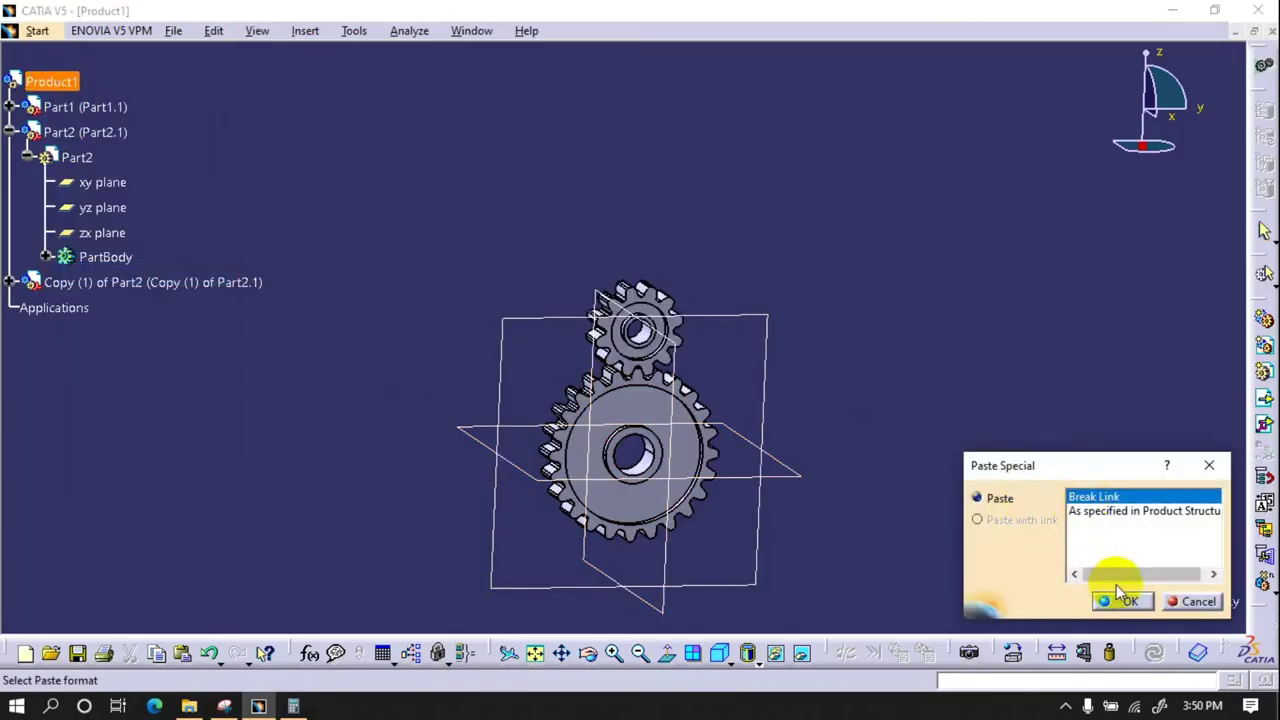
pyautogui.click(1118, 598)
# - Expand the copies' tree branches and activate Copy (1) of Part2 for editing
pyautogui.click(988, 474)
pyautogui.click(9, 282)
pyautogui.click(9, 332)
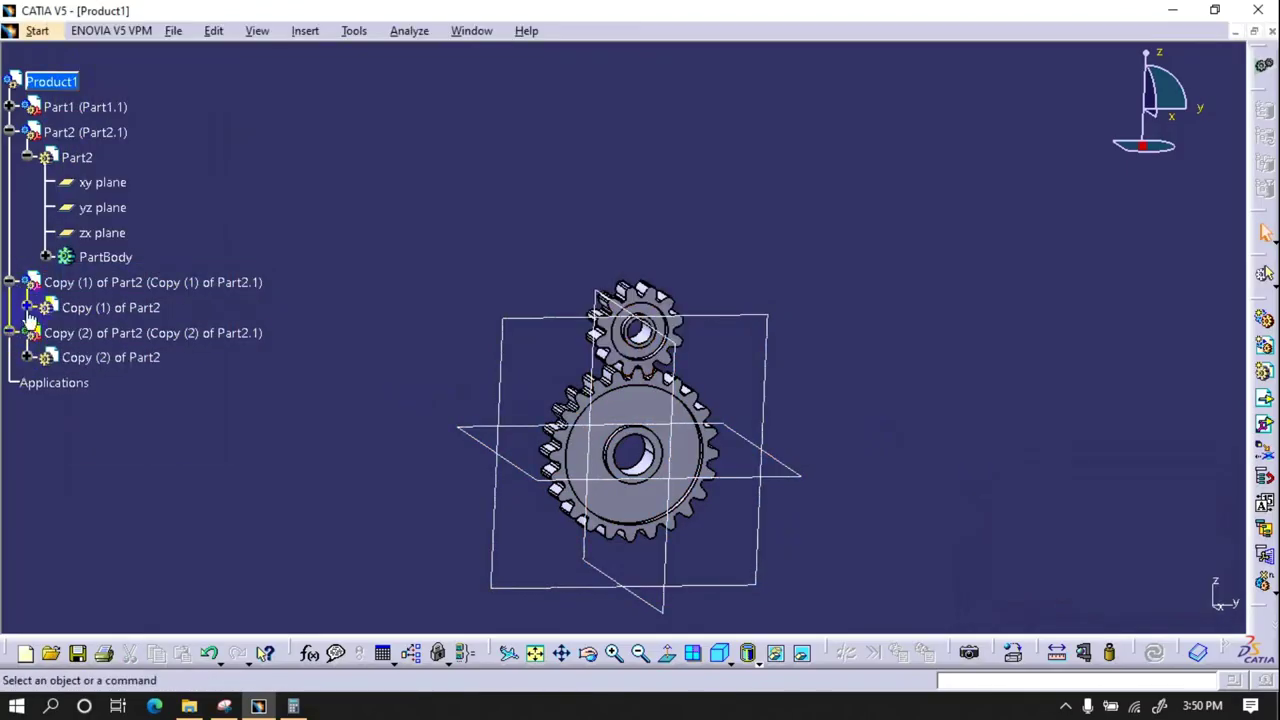
pyautogui.click(27, 307)
pyautogui.click(27, 457)
pyautogui.click(45, 407)
pyautogui.click(62, 552)
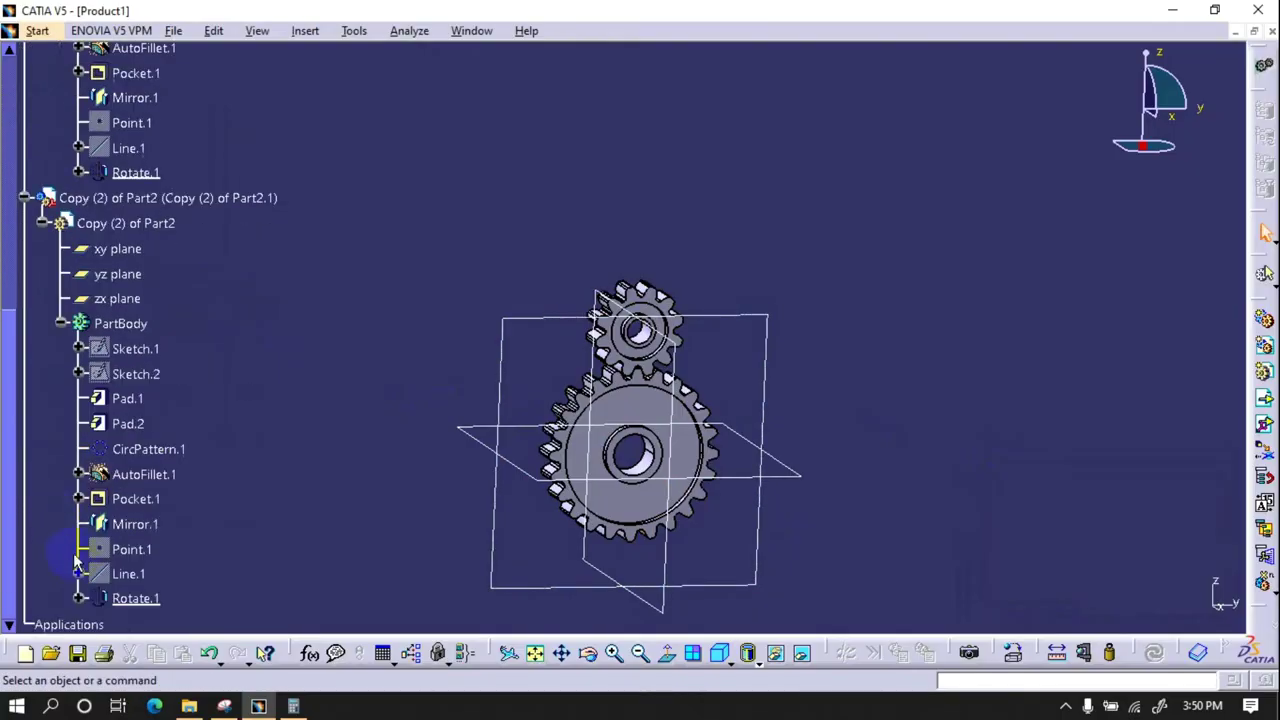
pyautogui.scroll(5, 130, 250)
pyautogui.doubleClick(120, 250)
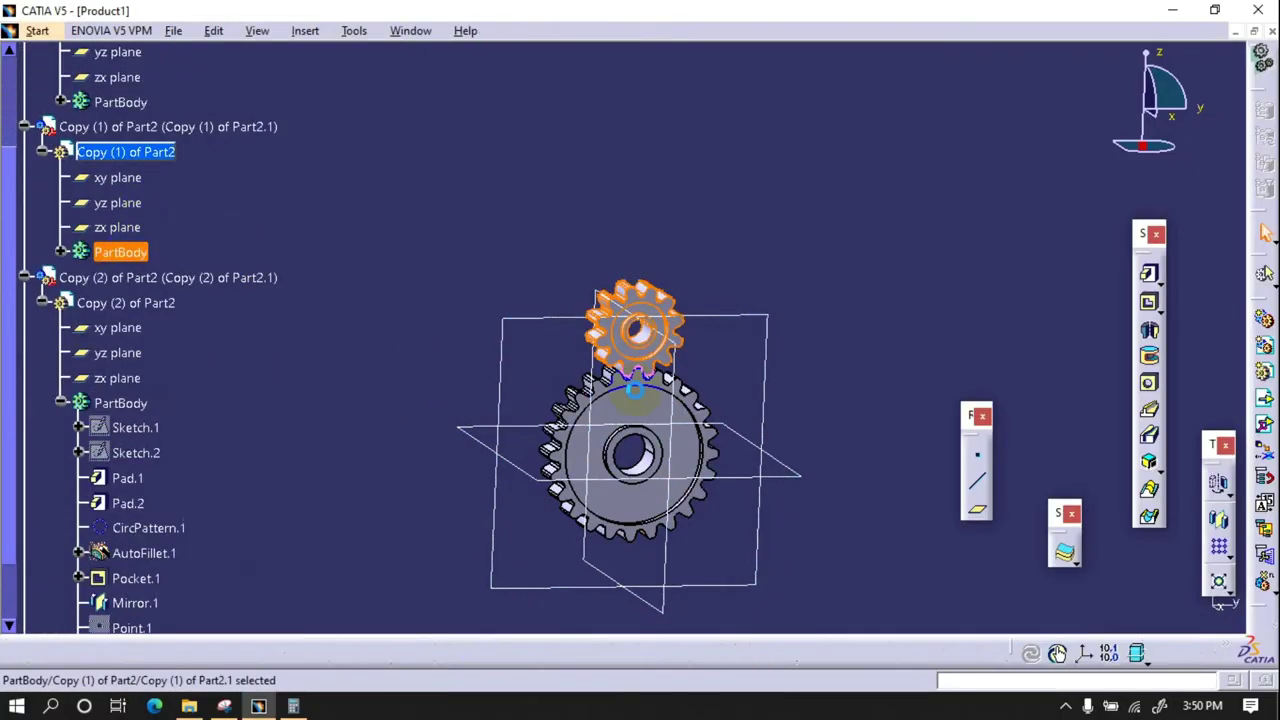
# - Rotate Copy (1)'s body about the X axis into its position
pyautogui.click(1218, 485)
pyautogui.click(712, 393)
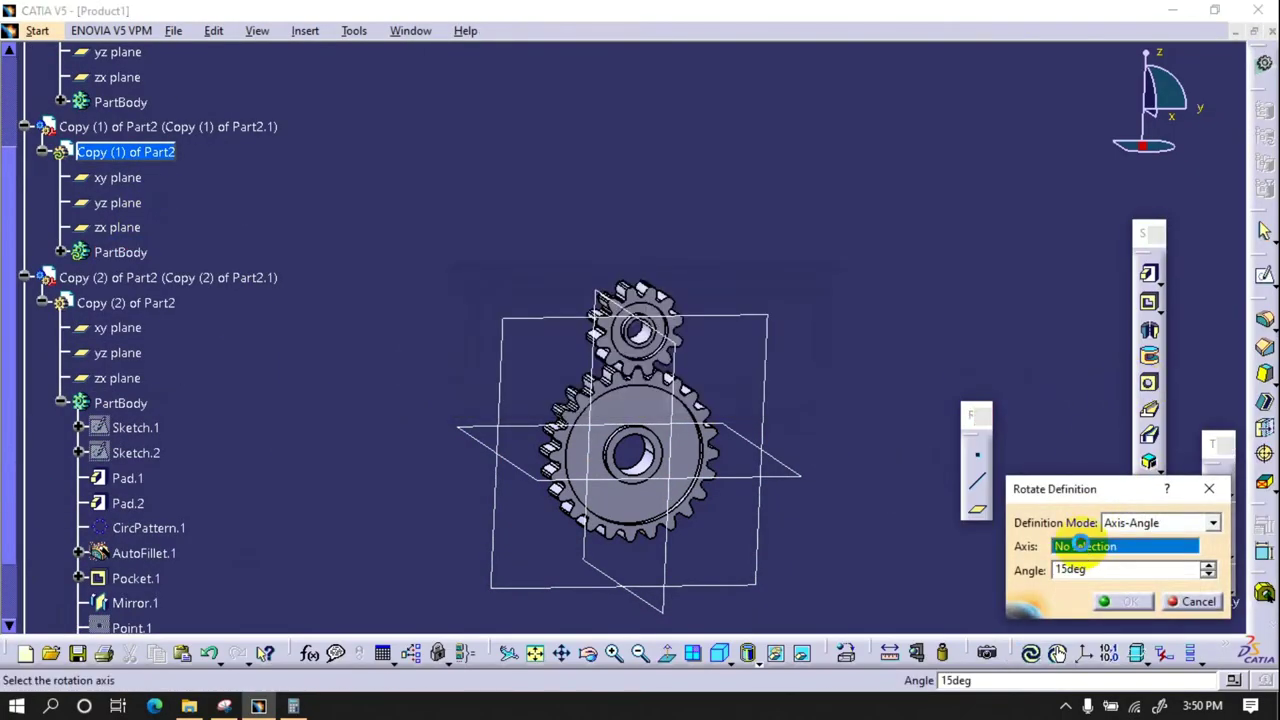
pyautogui.rightClick(1080, 547)
pyautogui.click(1118, 579)
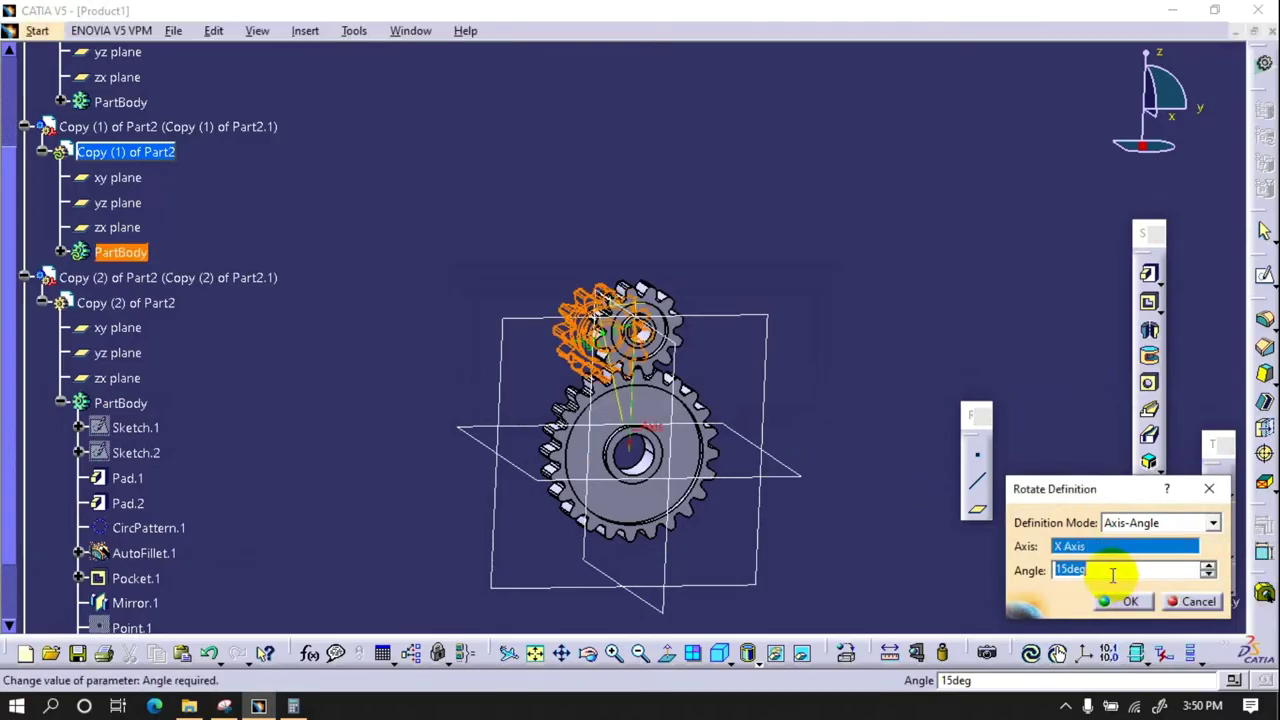
pyautogui.write('120')
pyautogui.click(1104, 601)
pyautogui.scroll(-3, 174, 424)
# - Activate Copy (2) and rotate its body -120° about the X axis
pyautogui.click(140, 502)
pyautogui.click(1148, 489)
pyautogui.click(705, 394)
pyautogui.rightClick(1116, 548)
pyautogui.click(1112, 578)
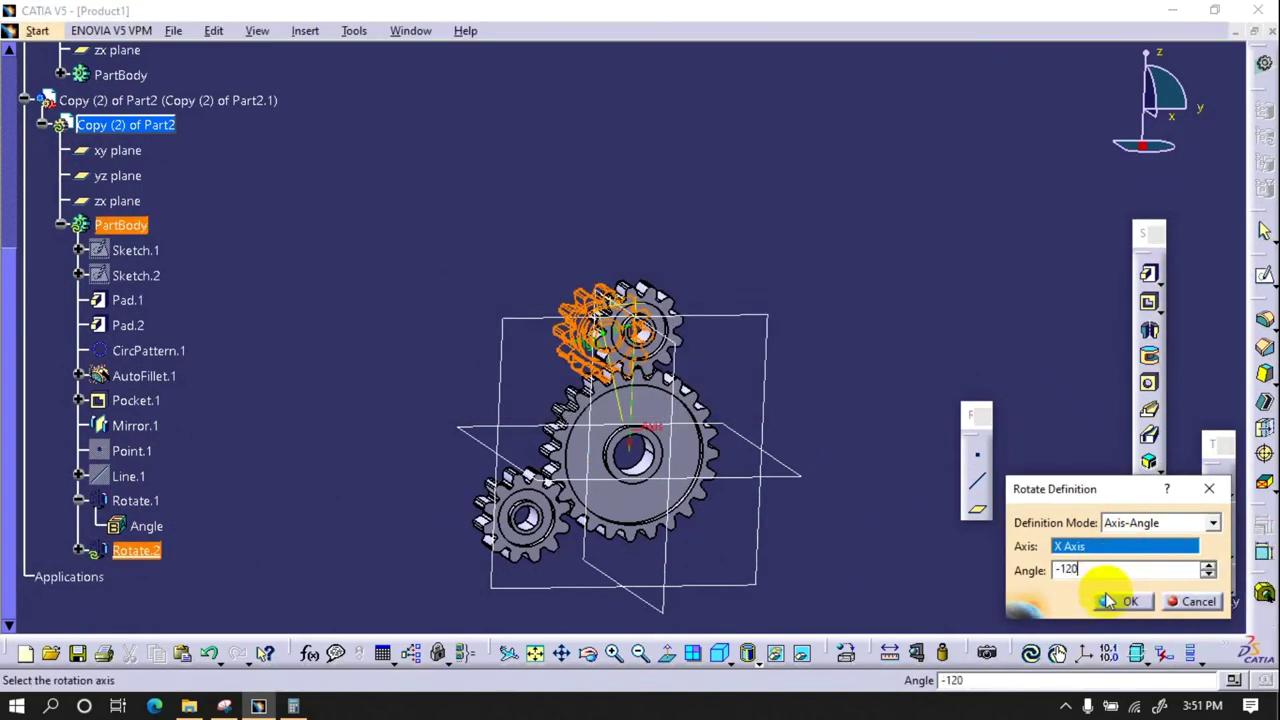
pyautogui.click(1105, 600)
# - Collapse the gear branches in the tree and orbit the view to face the gears
pyautogui.scroll(5, 206, 351)
pyautogui.scroll(2, 22, 336)
pyautogui.scroll(5, 30, 343)
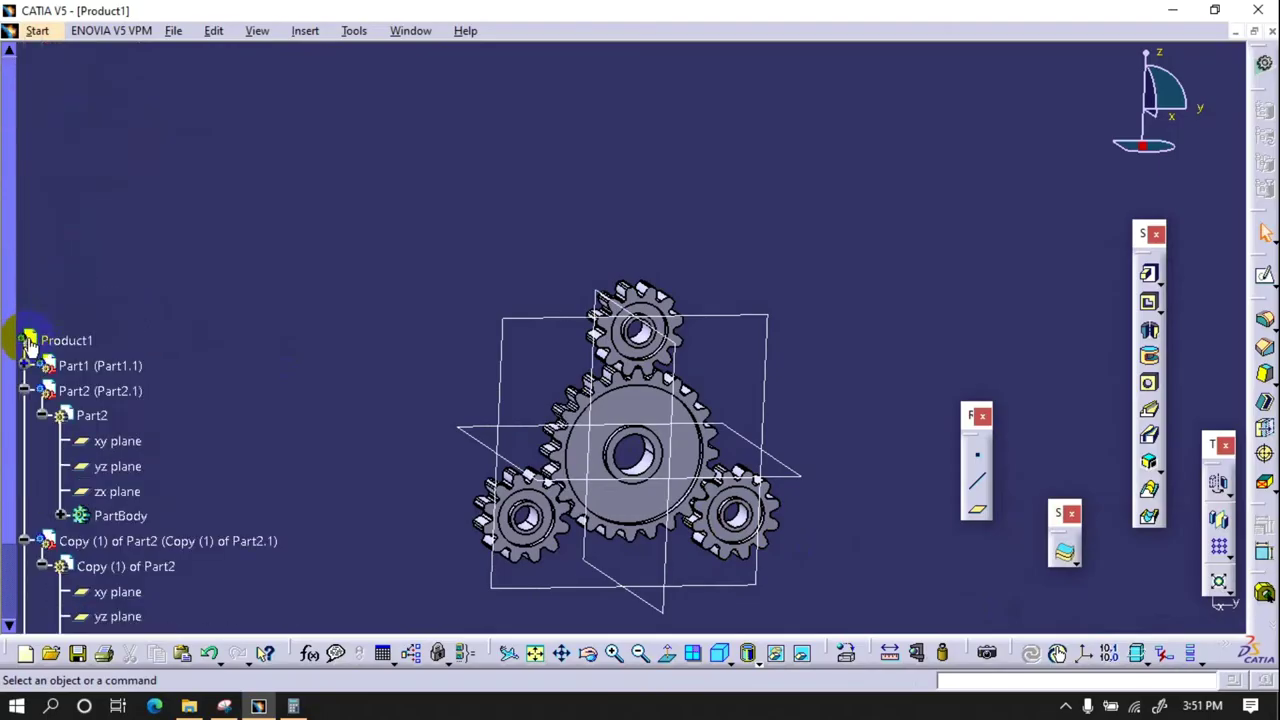
pyautogui.click(24, 390)
pyautogui.moveTo(719, 395); pyautogui.dragTo(320, 309, button='middle')
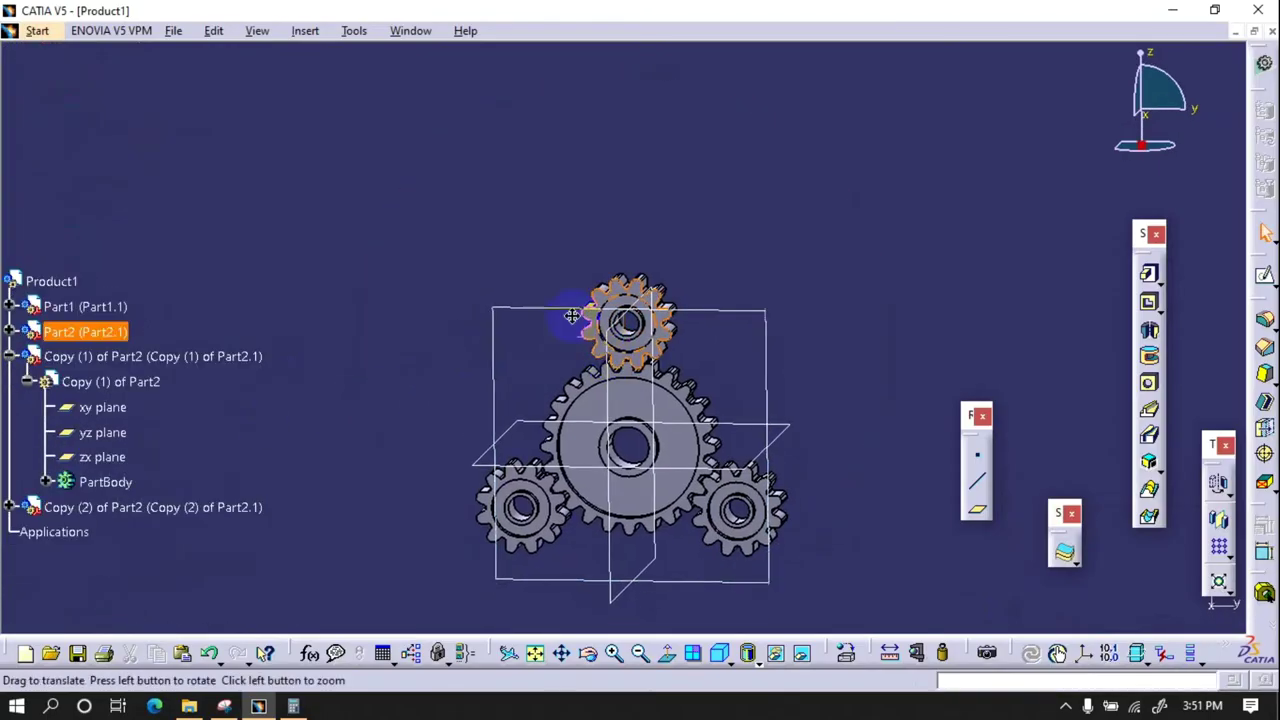
pyautogui.click(8, 356)
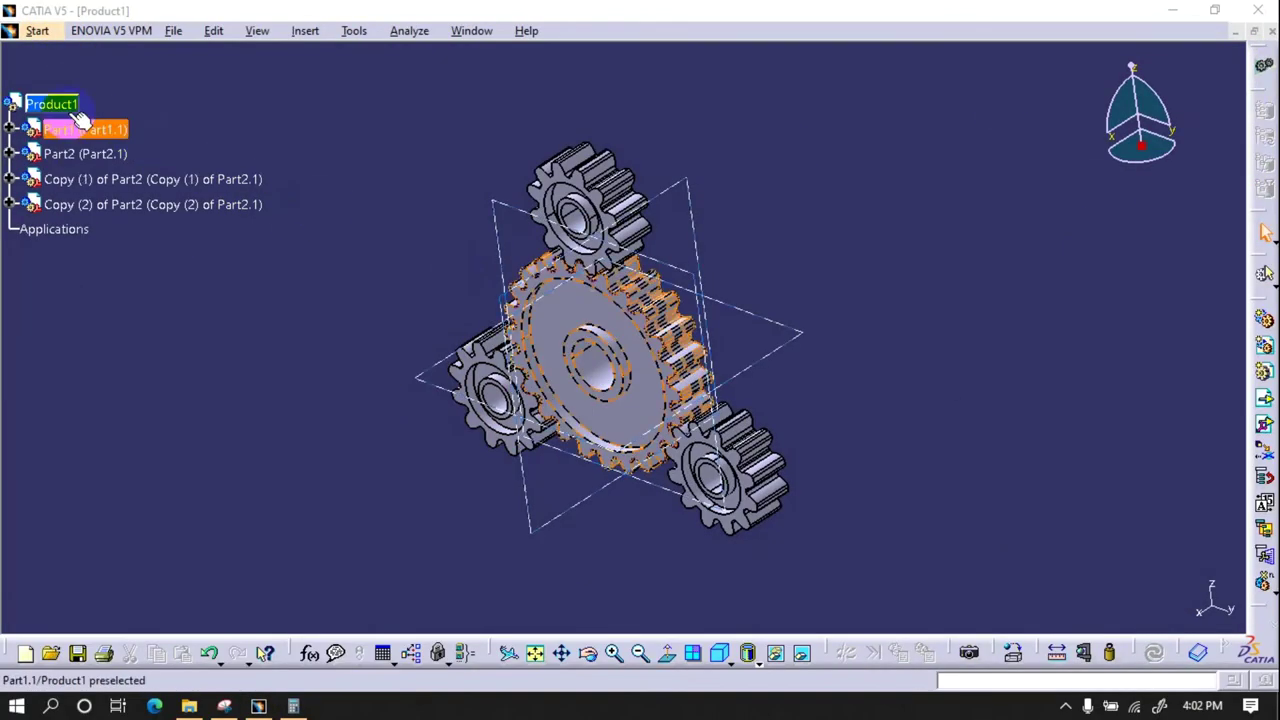
pyautogui.rightClick(66, 104)
# - Add a new Part4 to Product1 and start a sketch on its yz plane
pyautogui.click(290, 489)
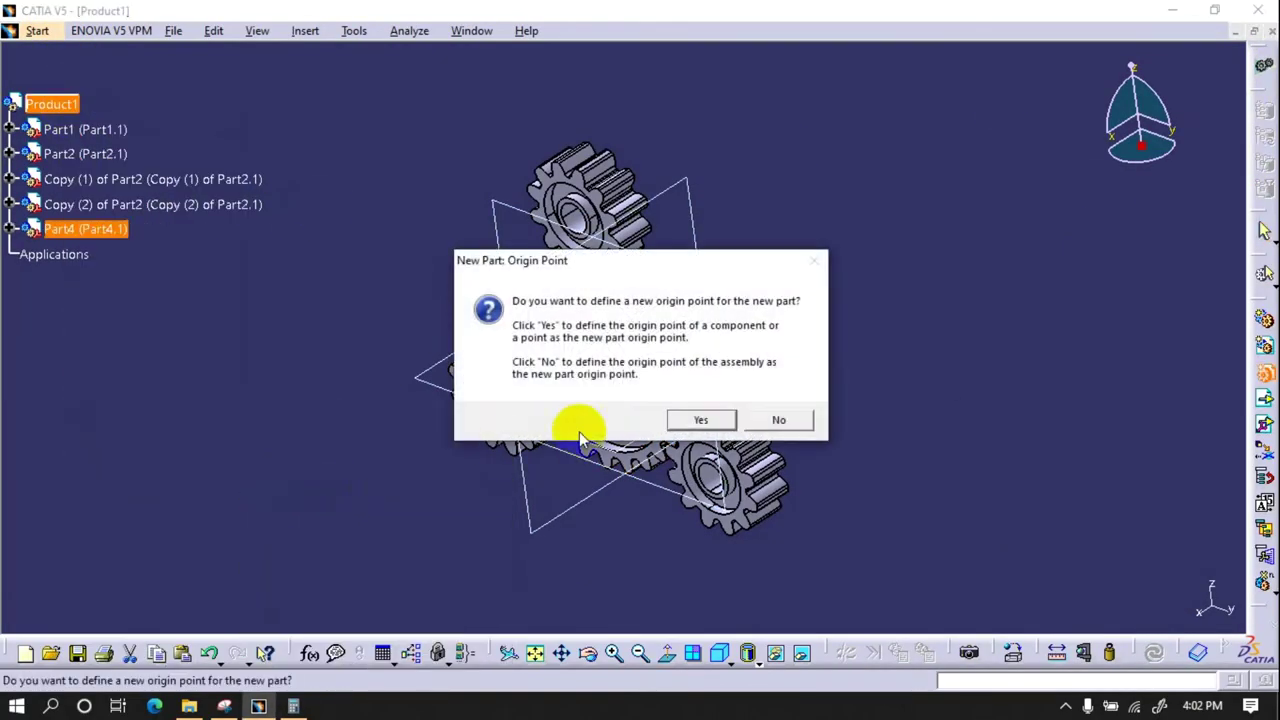
pyautogui.click(701, 420)
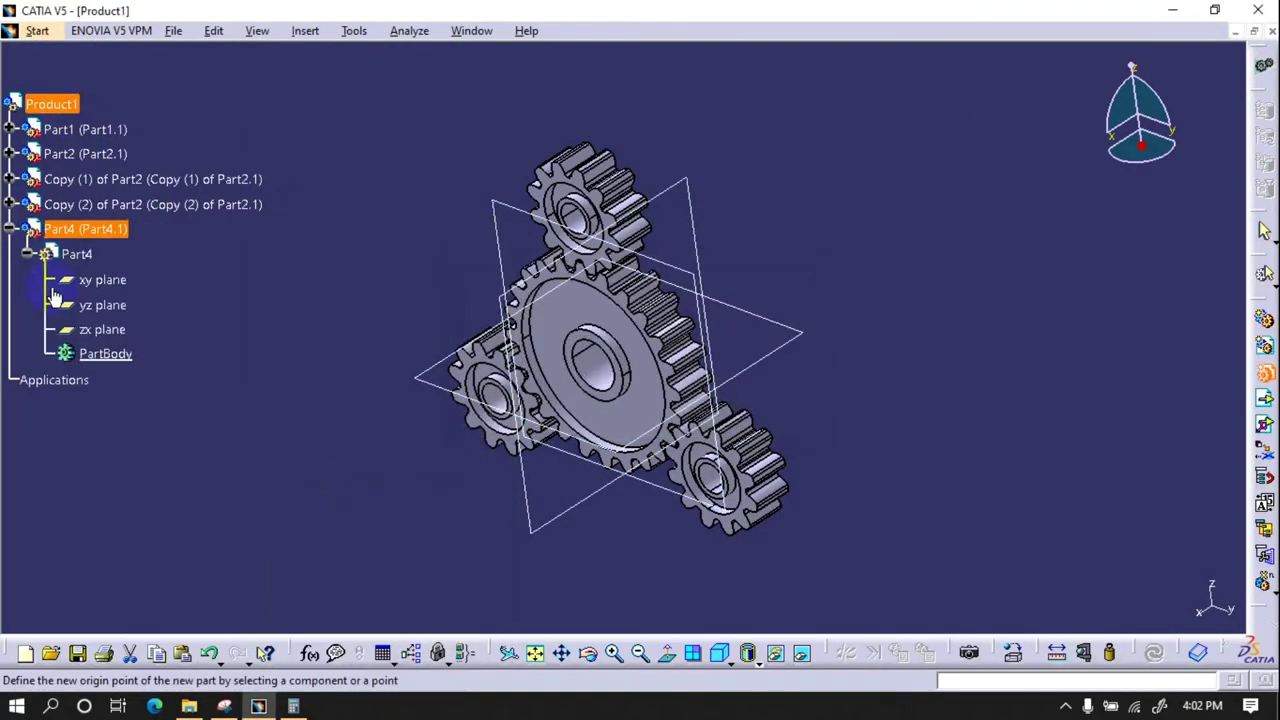
pyautogui.doubleClick(105, 353)
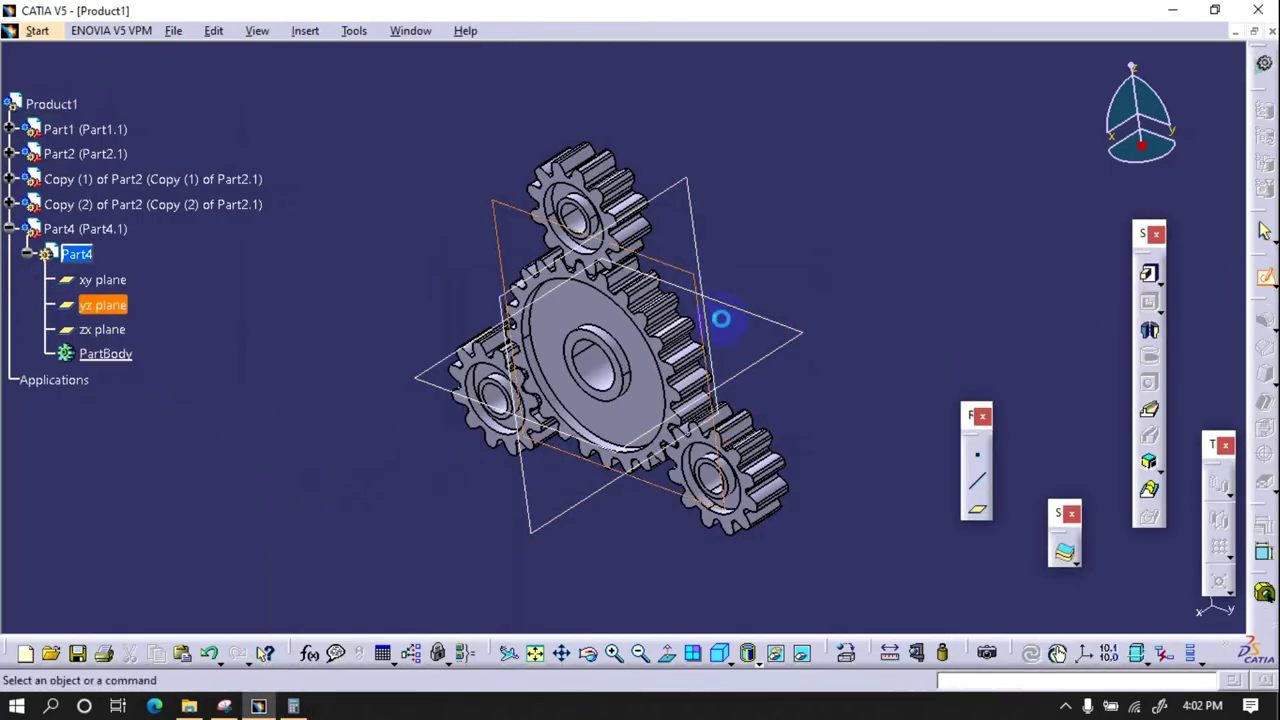
pyautogui.click(721, 319)
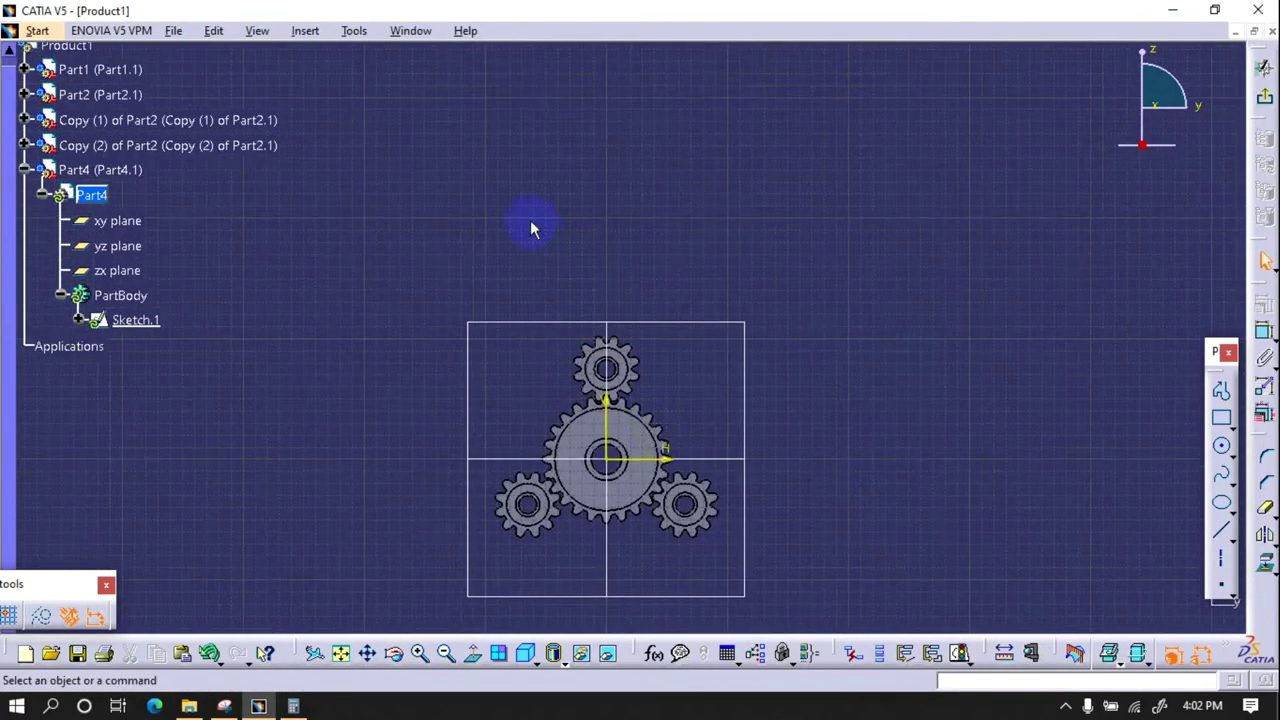
# - Draw a large circle around the gears and a second, tangent circle above it
pyautogui.click(1221, 450)
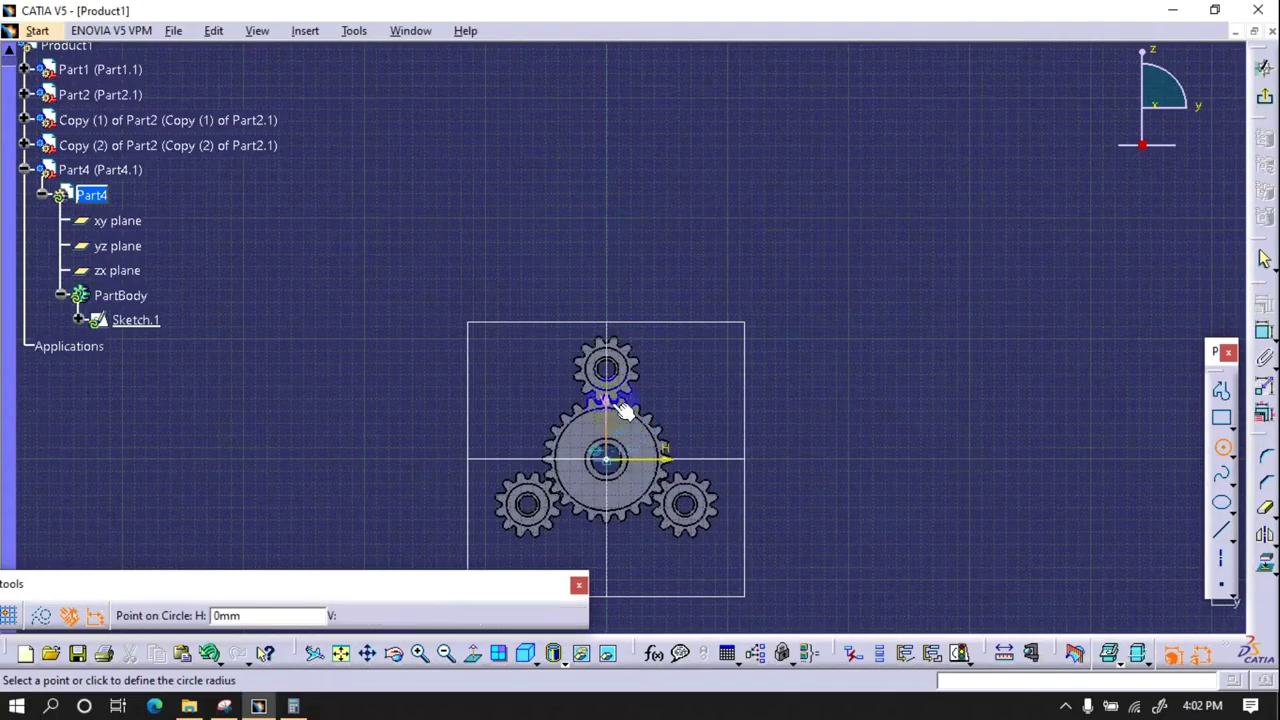
pyautogui.click(608, 312)
pyautogui.click(605, 118)
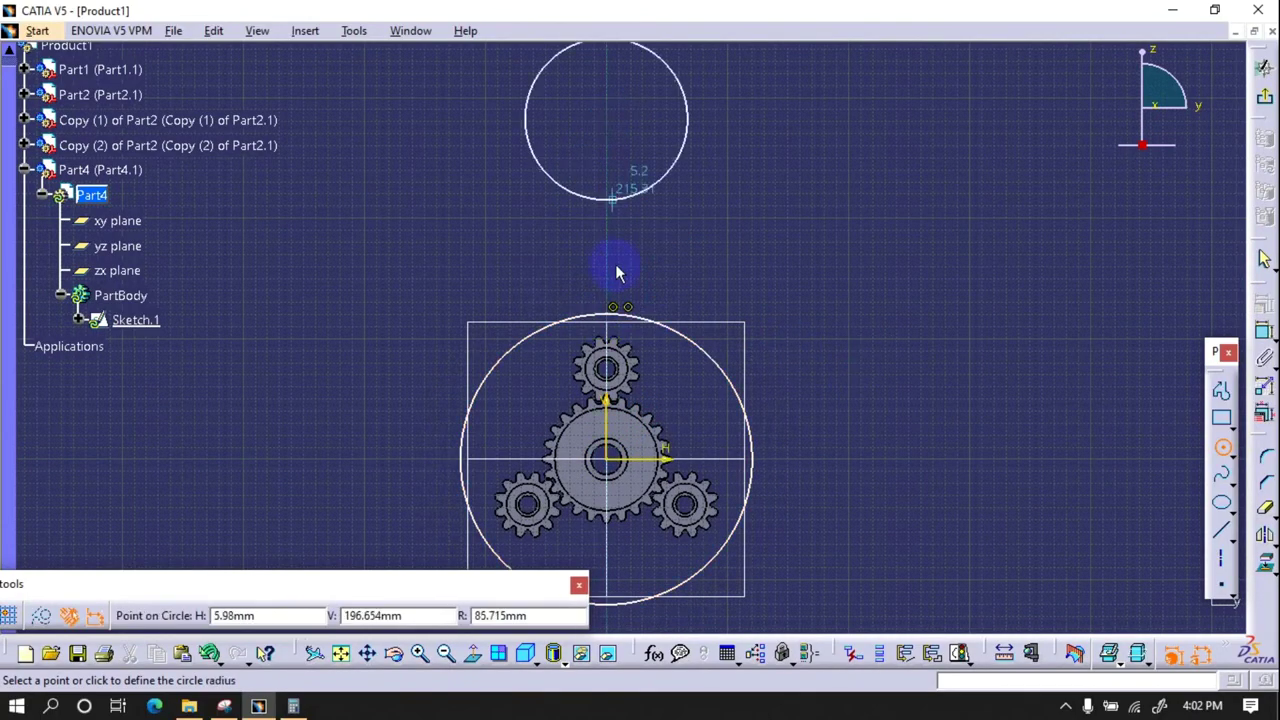
pyautogui.click(680, 297)
# - Add diameter constraints to the upper and lower circles, entering 200 mm
pyautogui.click(1263, 333)
pyautogui.click(745, 255)
pyautogui.doubleClick(914, 305)
pyautogui.write('10')
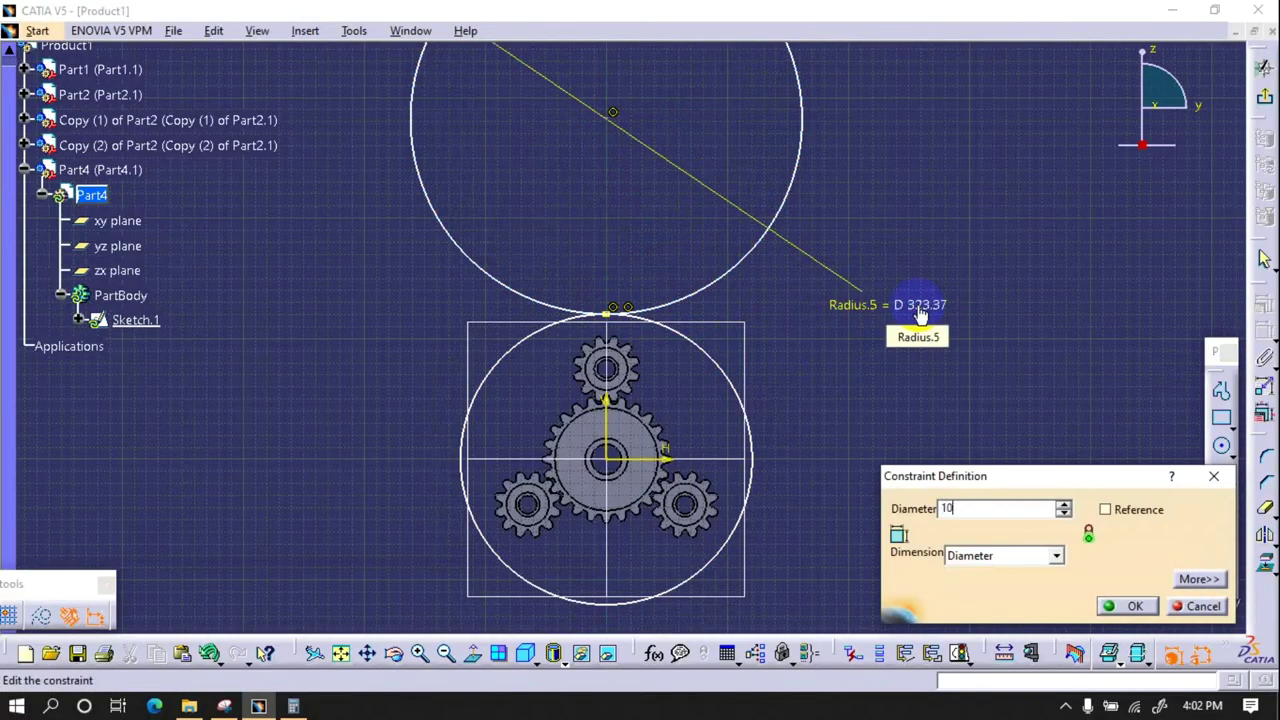
pyautogui.write('000')
pyautogui.press('Return')
pyautogui.click(715, 352)
pyautogui.click(1000, 265)
pyautogui.doubleClick(1010, 262)
pyautogui.write('200')
pyautogui.press('Return')
pyautogui.moveTo(557, 366); pyautogui.dragTo(688, 410, button='middle')
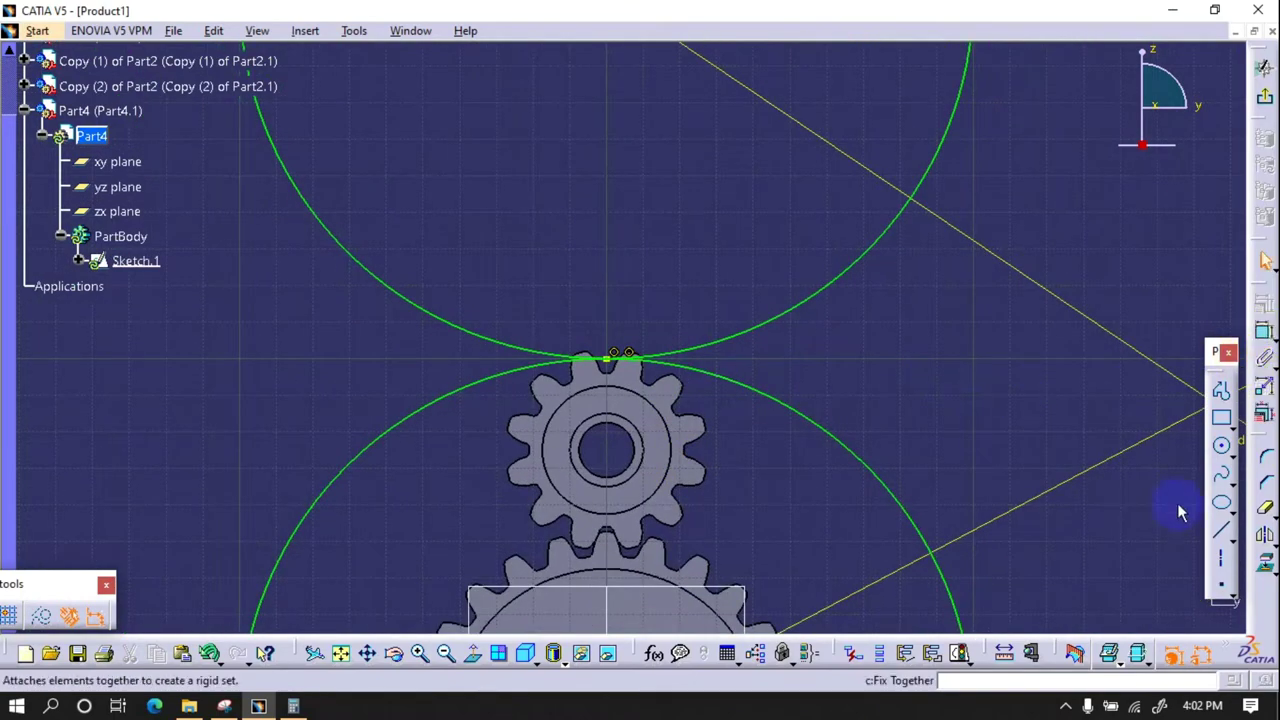
# - Draw two more circles centred on the upper circle's centre
pyautogui.click(1221, 446)
pyautogui.click(645, 155)
pyautogui.click(645, 155)
pyautogui.click(541, 449)
pyautogui.click(645, 155)
# - Make the new circles concentric with the upper circle
pyautogui.click(506, 526)
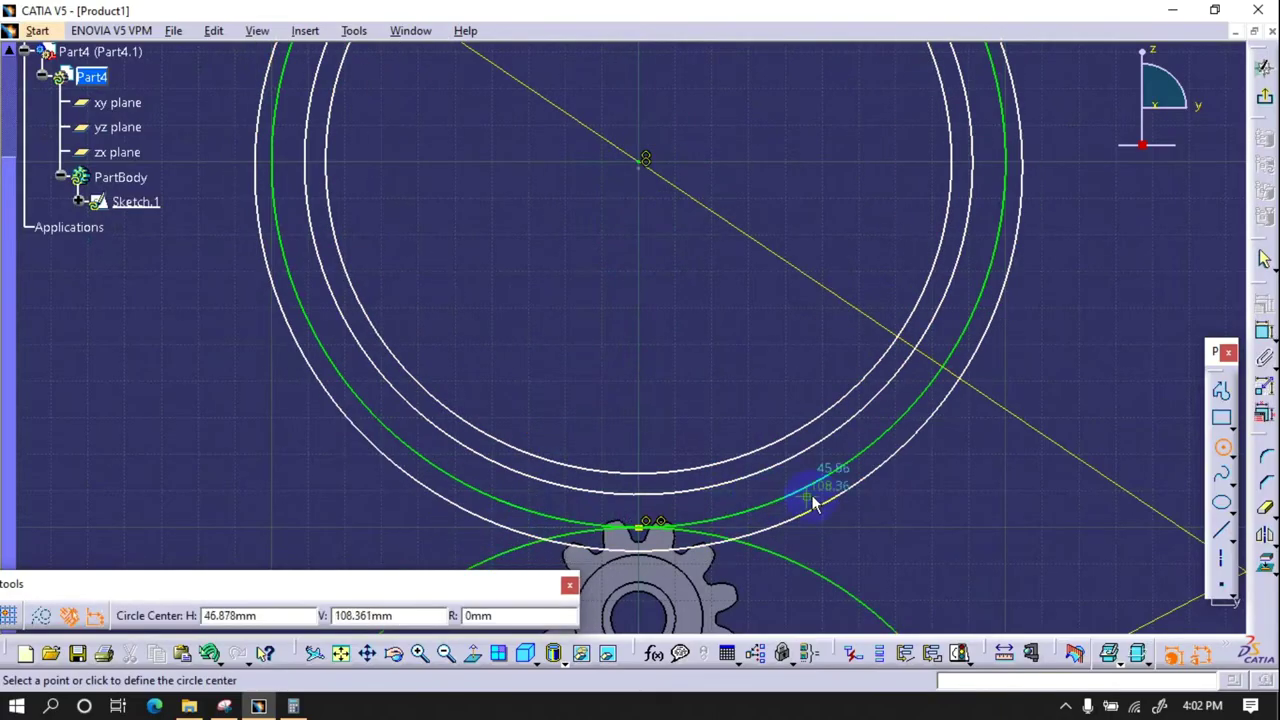
pyautogui.click(1263, 332)
pyautogui.click(865, 448)
pyautogui.click(857, 470)
pyautogui.rightClick(642, 388)
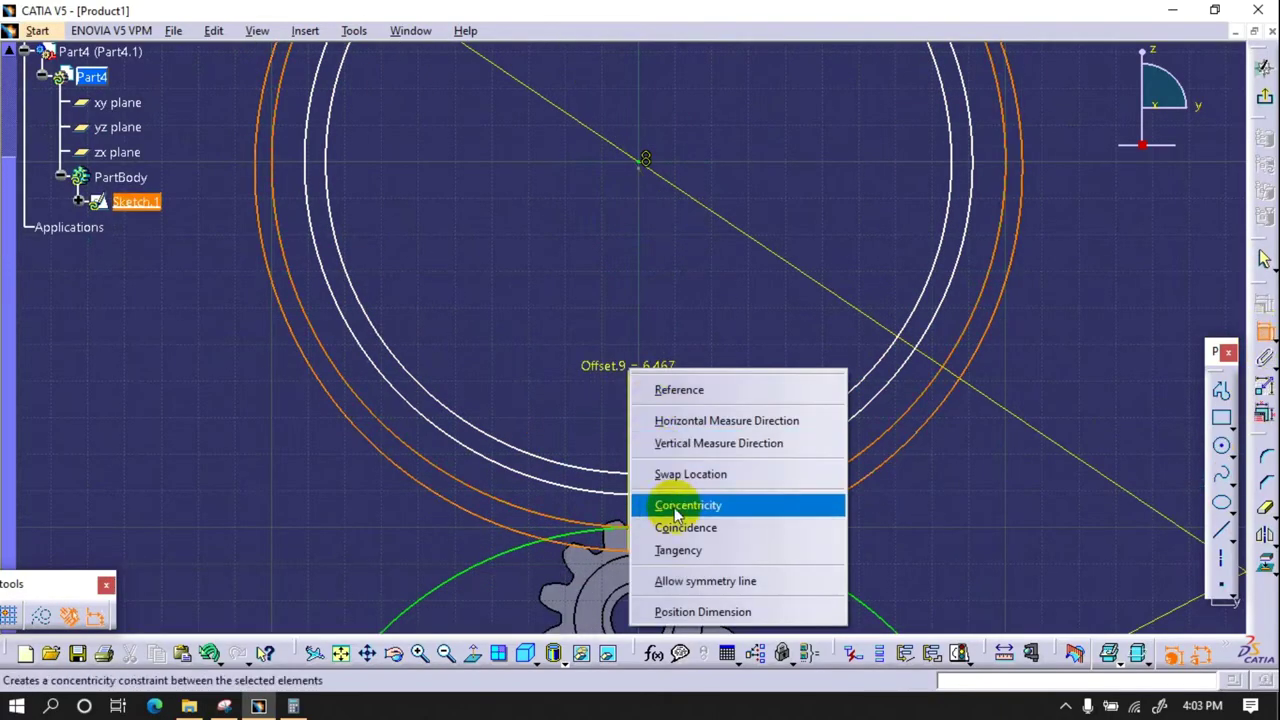
pyautogui.click(643, 503)
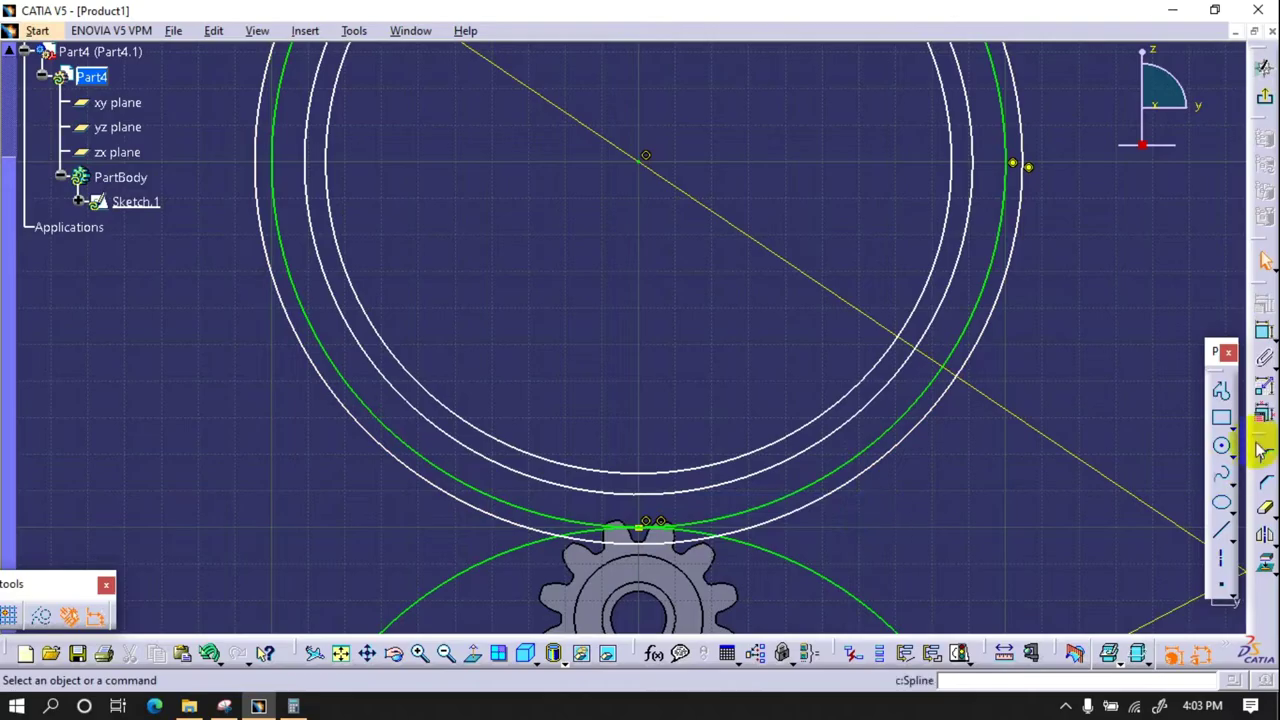
# - Set the outer new circle's diameter to (100/0.95)-100+200, i.e. 205.263
pyautogui.click(1263, 332)
pyautogui.click(871, 475)
pyautogui.doubleClick(1000, 490)
pyautogui.write('(100/0.95)-100+')
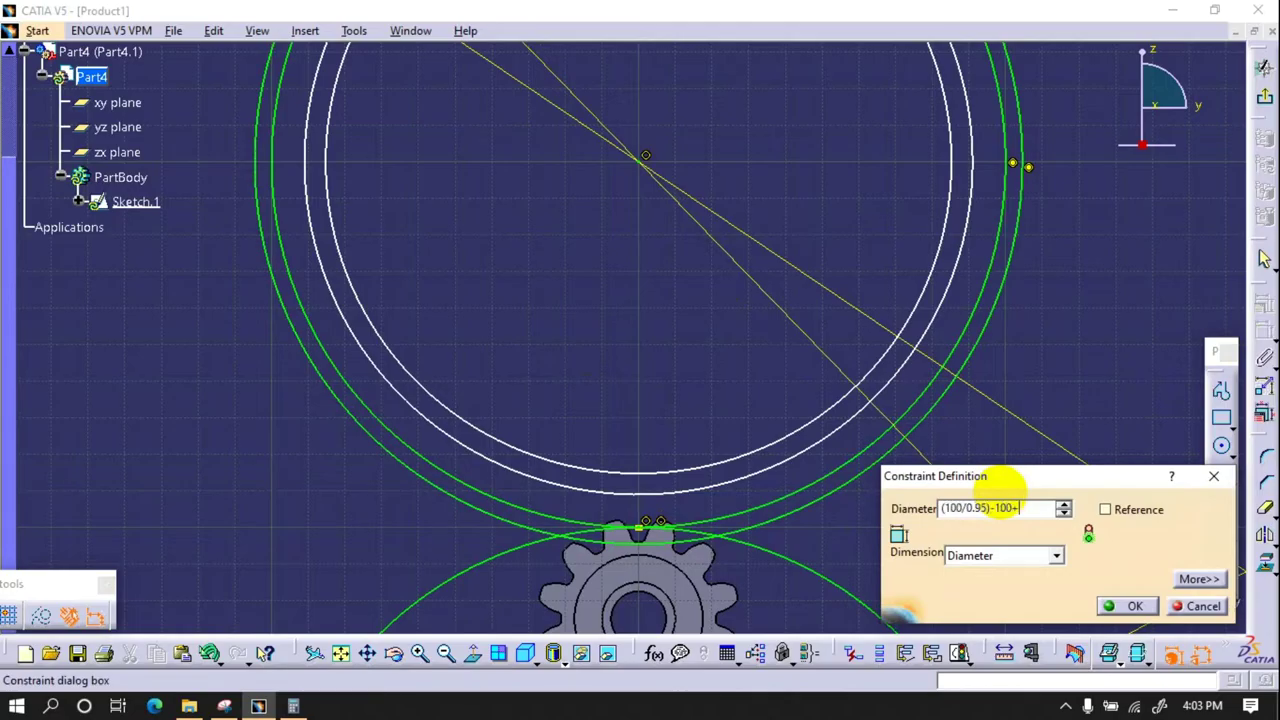
pyautogui.write('200')
pyautogui.press('Return')
# - Dimension the inner concentric circles at 195 and 192 mm diameter
pyautogui.click(860, 414)
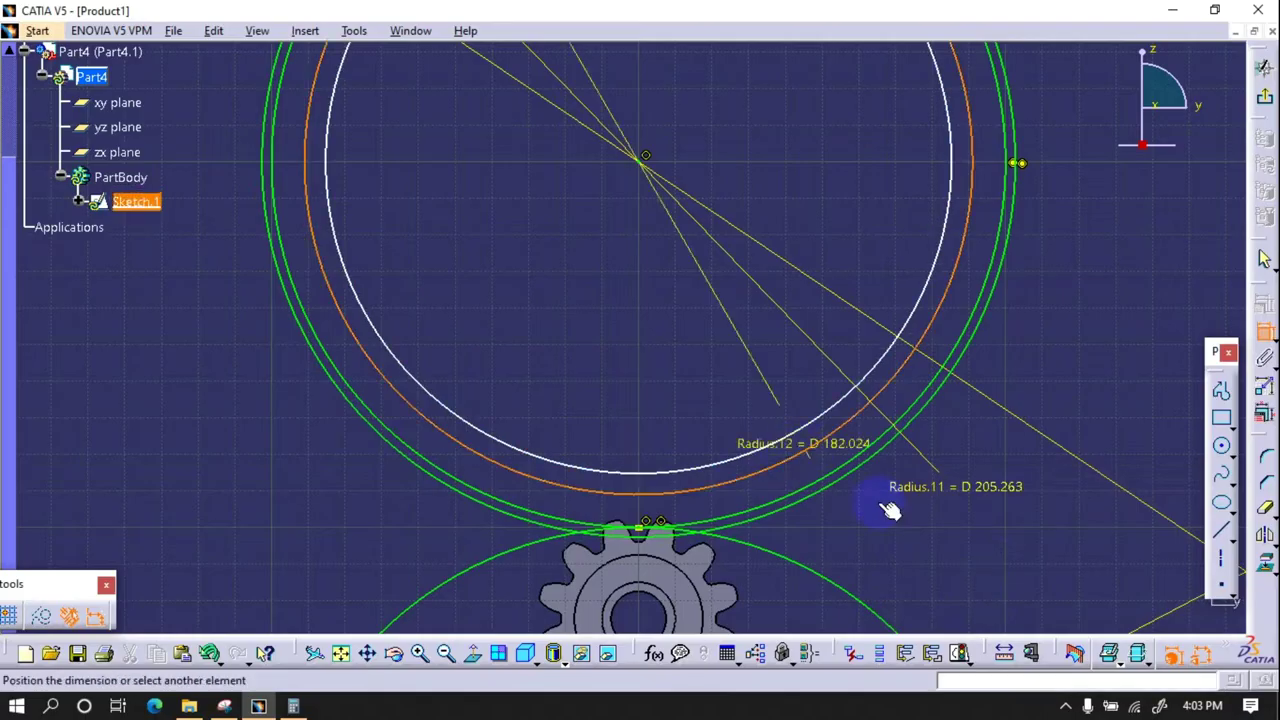
pyautogui.click(954, 523)
pyautogui.doubleClick(952, 525)
pyautogui.write('(100*0.95)-100+200')
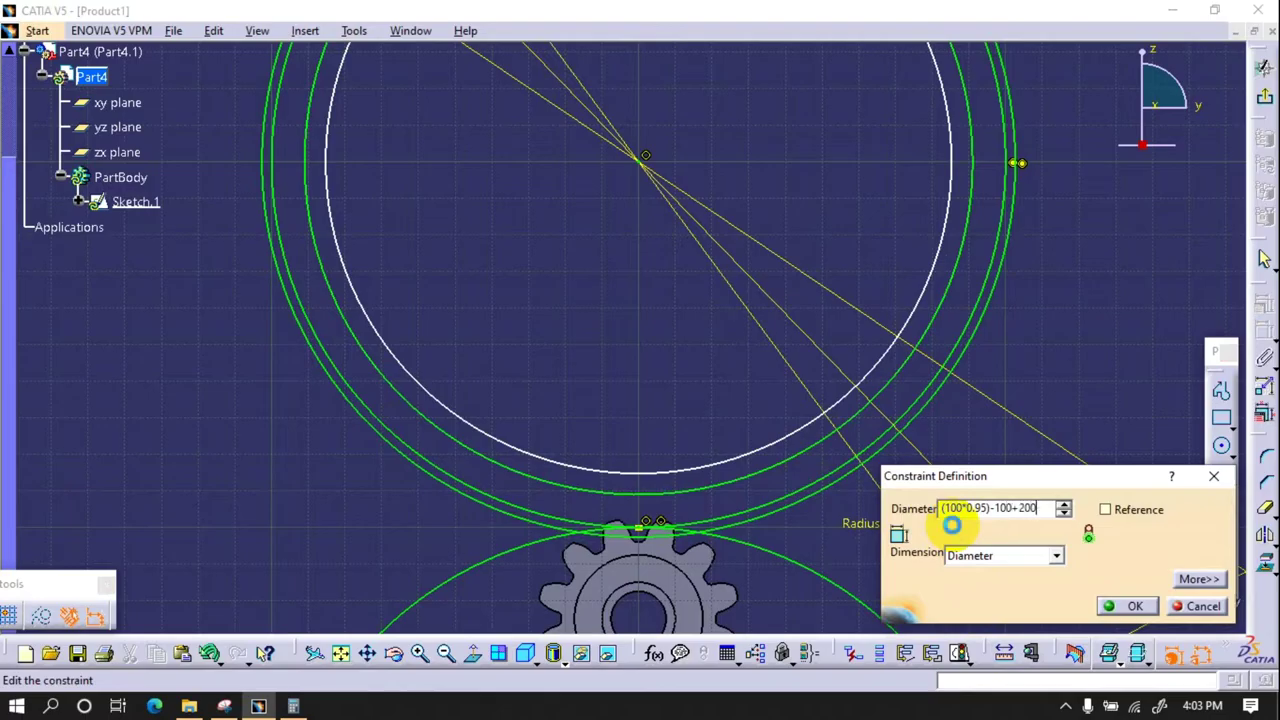
pyautogui.press('Return')
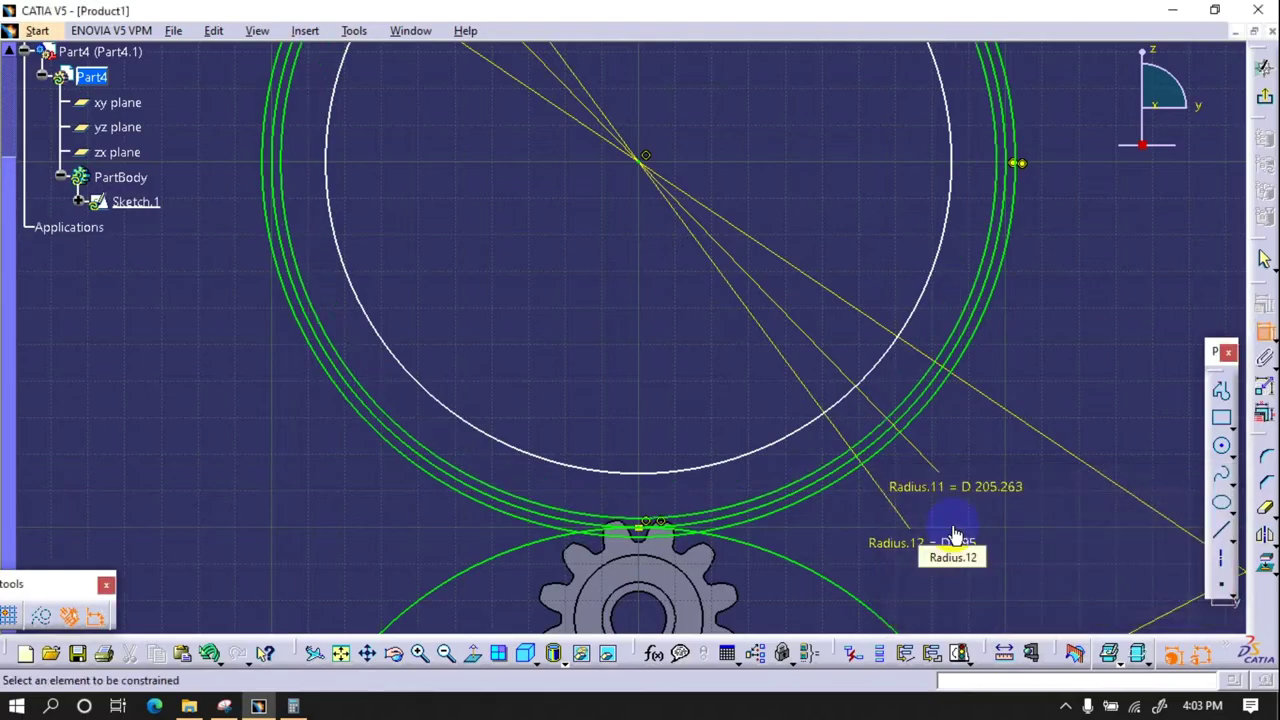
pyautogui.click(815, 438)
pyautogui.doubleClick(1050, 525)
pyautogui.write('195/')
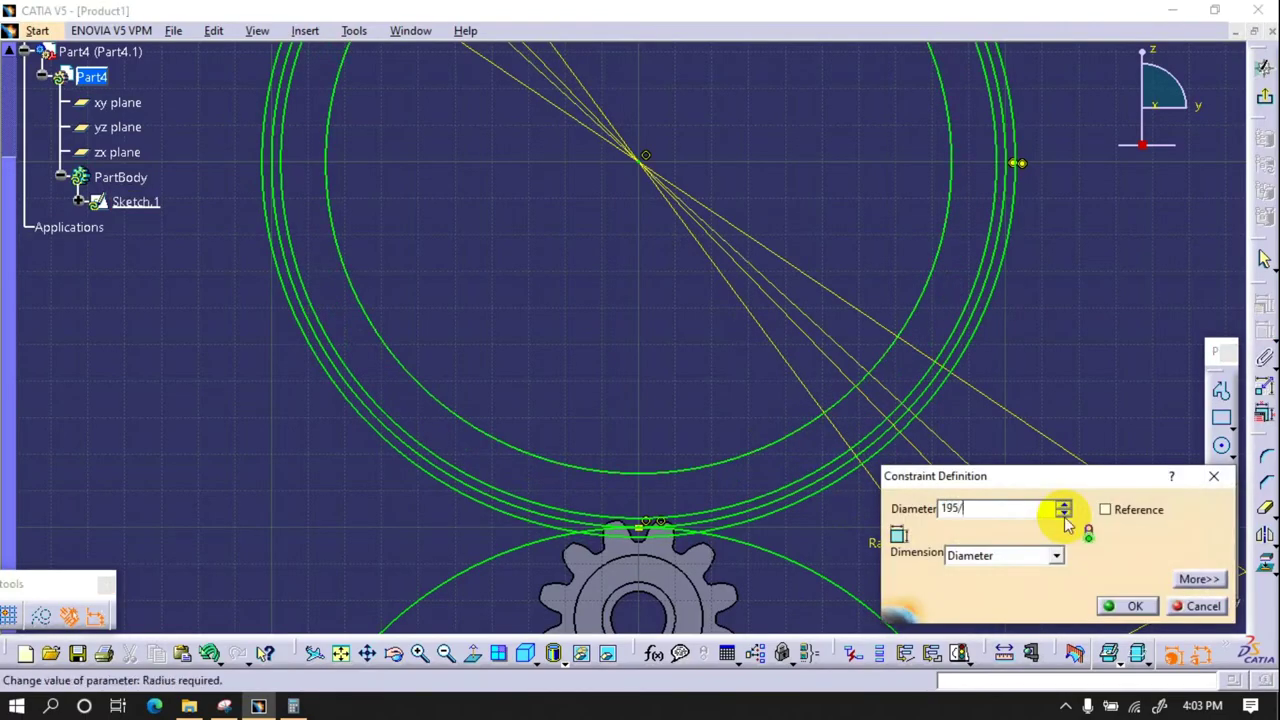
pyautogui.press('Return')
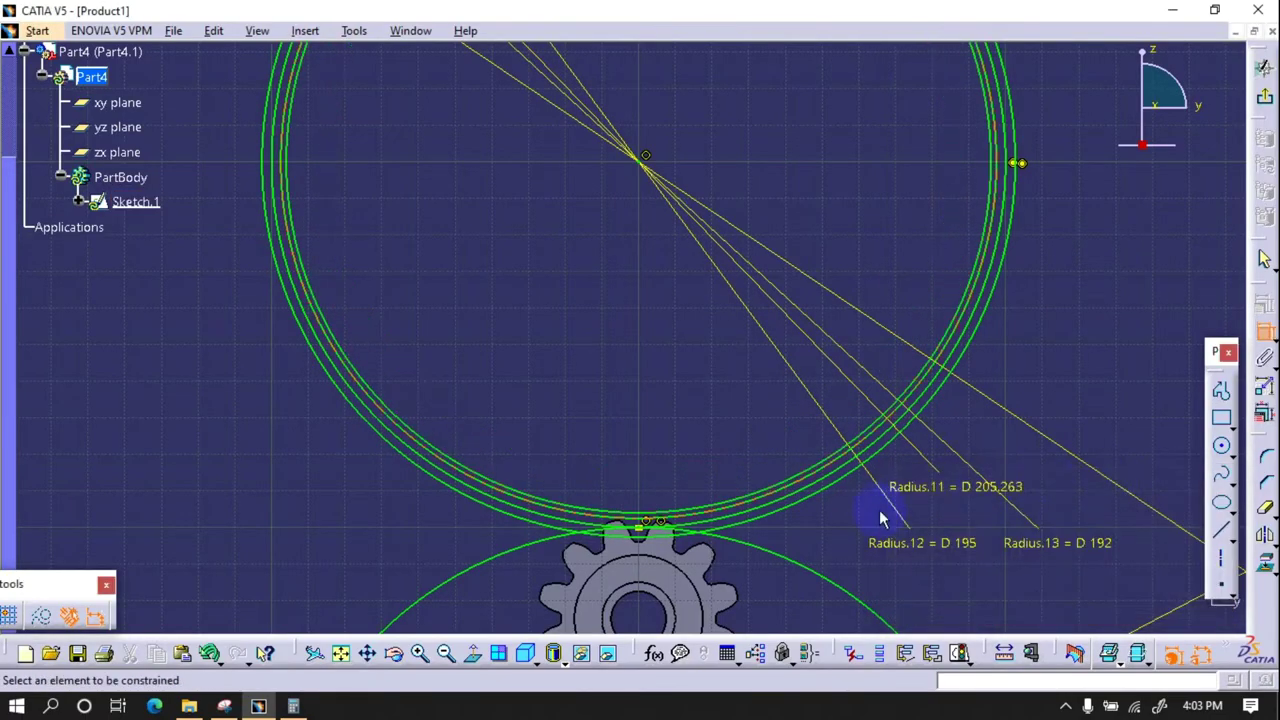
# - Dimension the lower circle and restore the altered 170.524 diameter back to 192
pyautogui.keyDown('ctrl'); pyautogui.moveTo(900, 515); pyautogui.dragTo(880, 420, button='middle'); pyautogui.keyUp('ctrl')
pyautogui.click(738, 380)
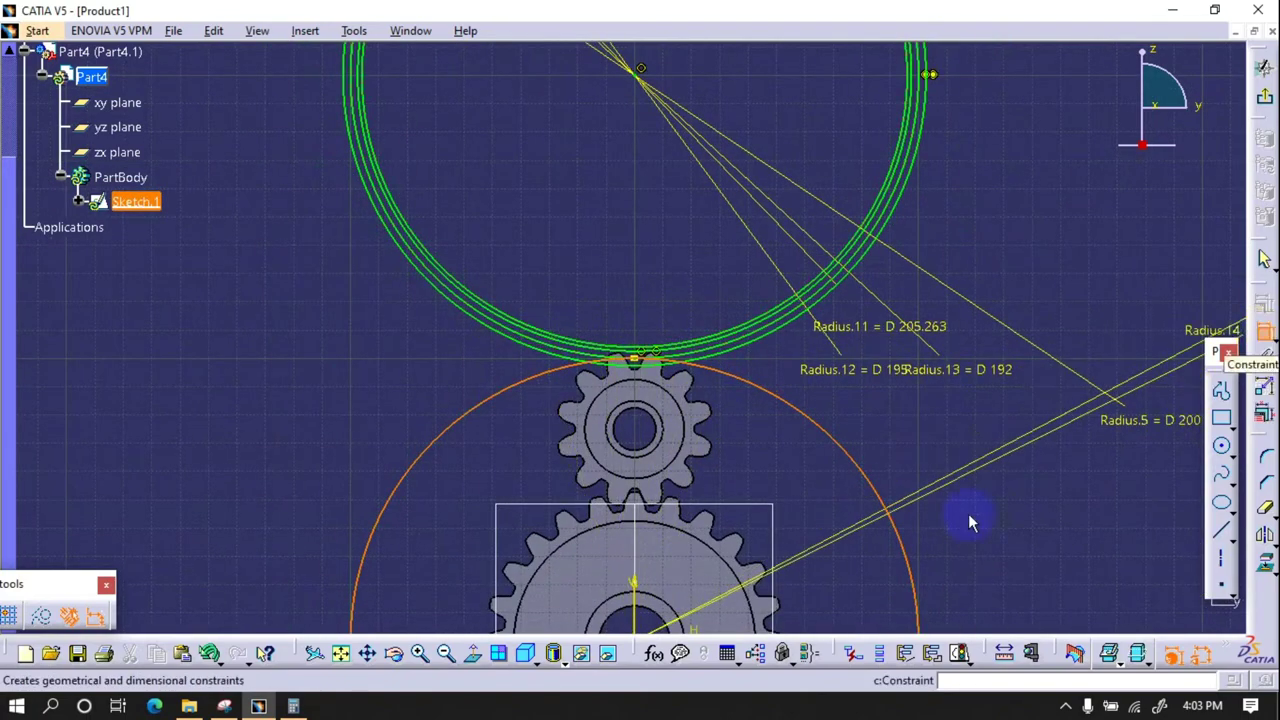
pyautogui.click(1060, 485)
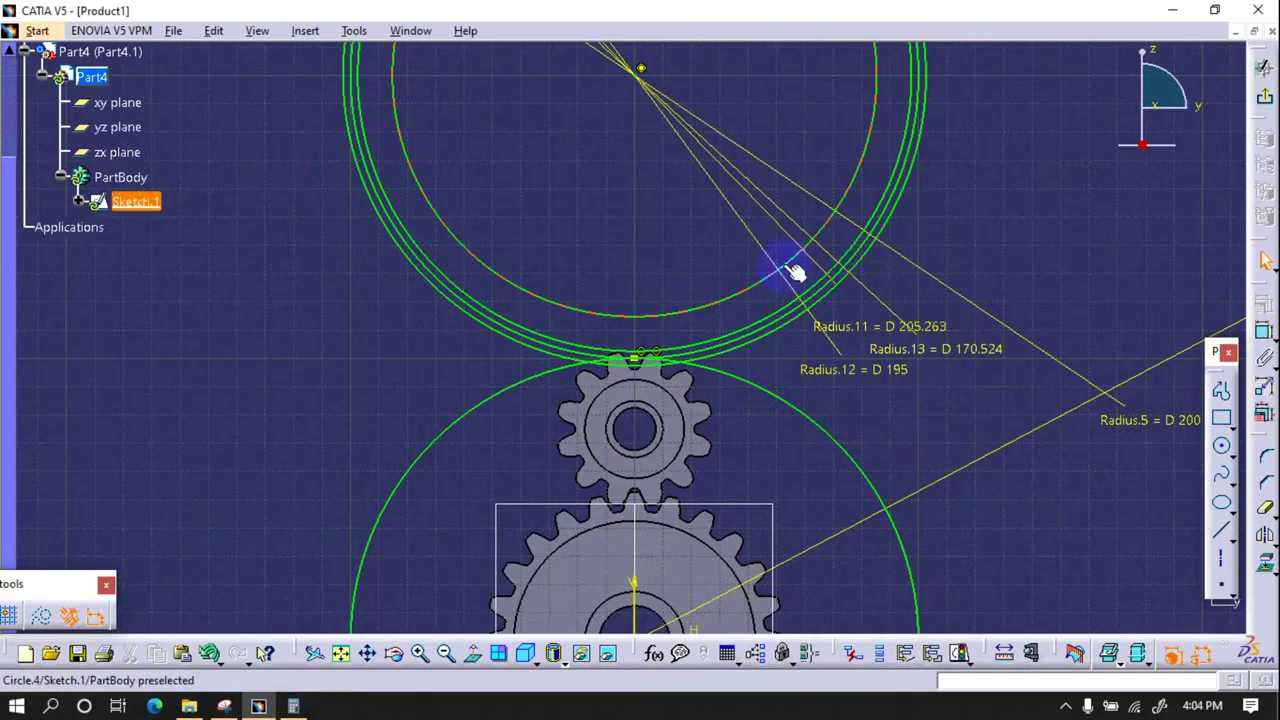
pyautogui.doubleClick(960, 348)
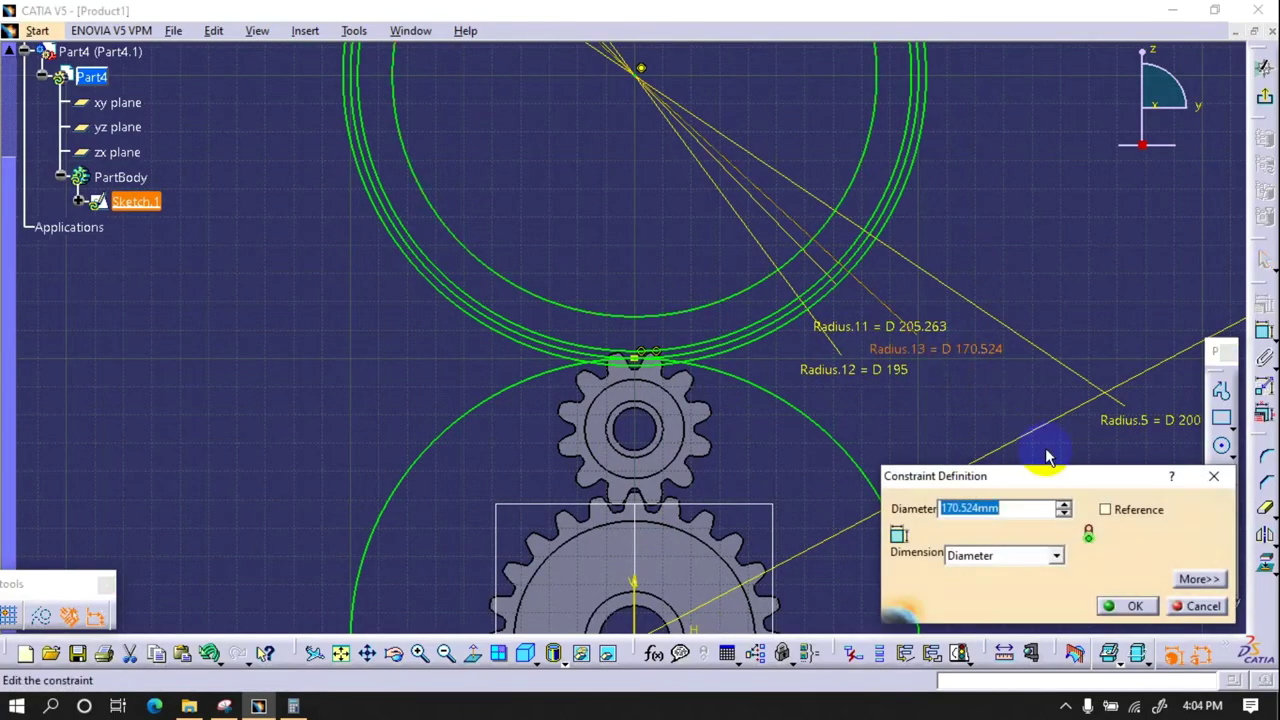
pyautogui.write('2')
pyautogui.press('Return')
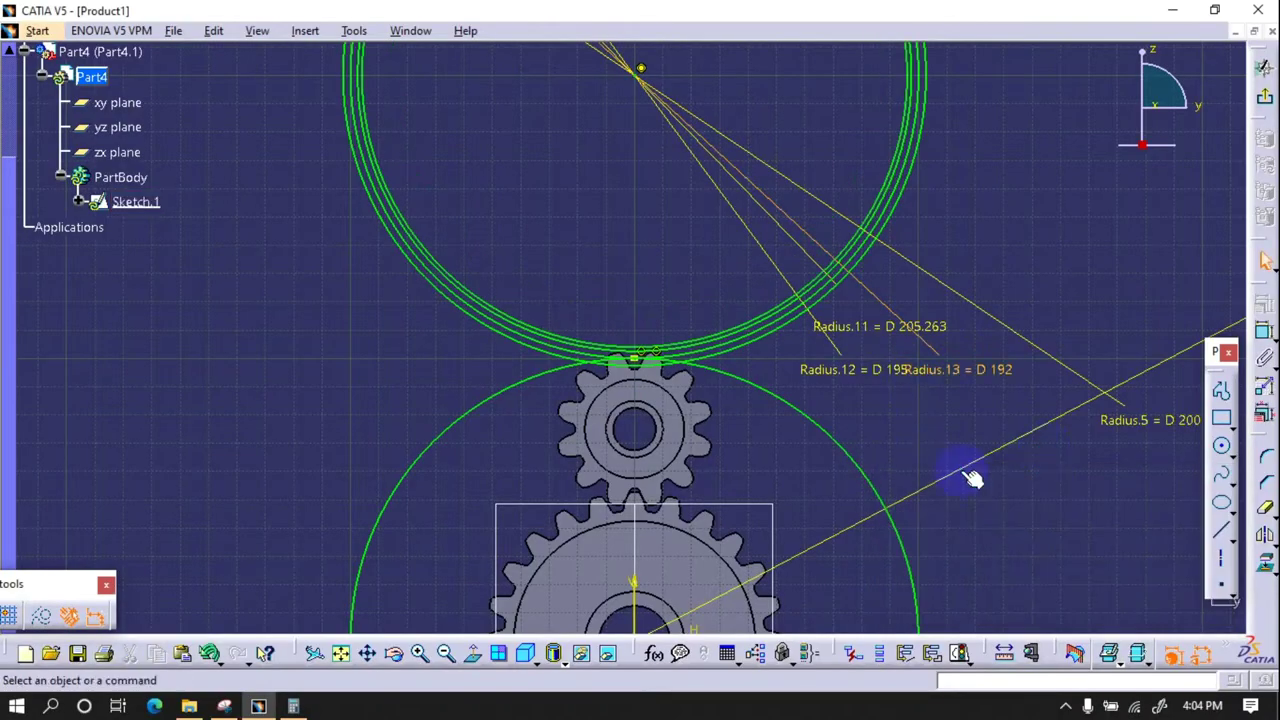
pyautogui.press('Escape')
# - Draw a 104 mm-radius circle at the origin around the pinions as construction geometry
pyautogui.click(1221, 445)
pyautogui.moveTo(868, 449); pyautogui.dragTo(862, 315, button='middle')
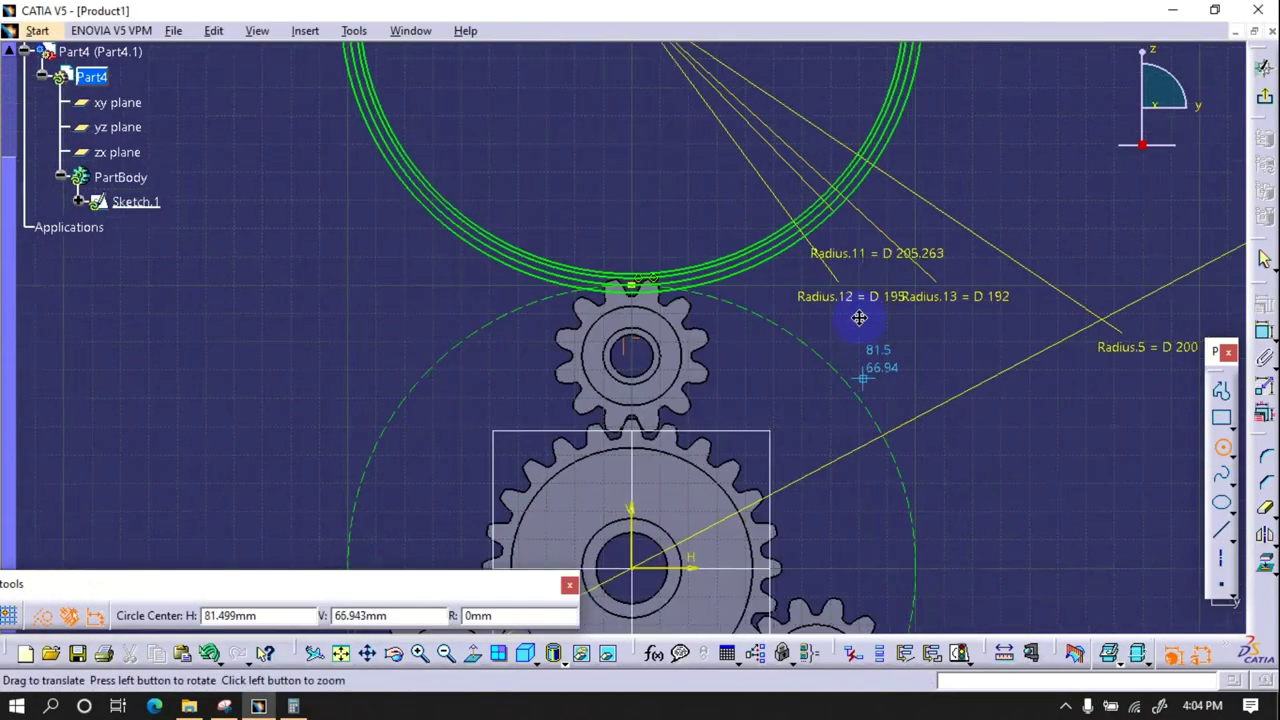
pyautogui.click(634, 507)
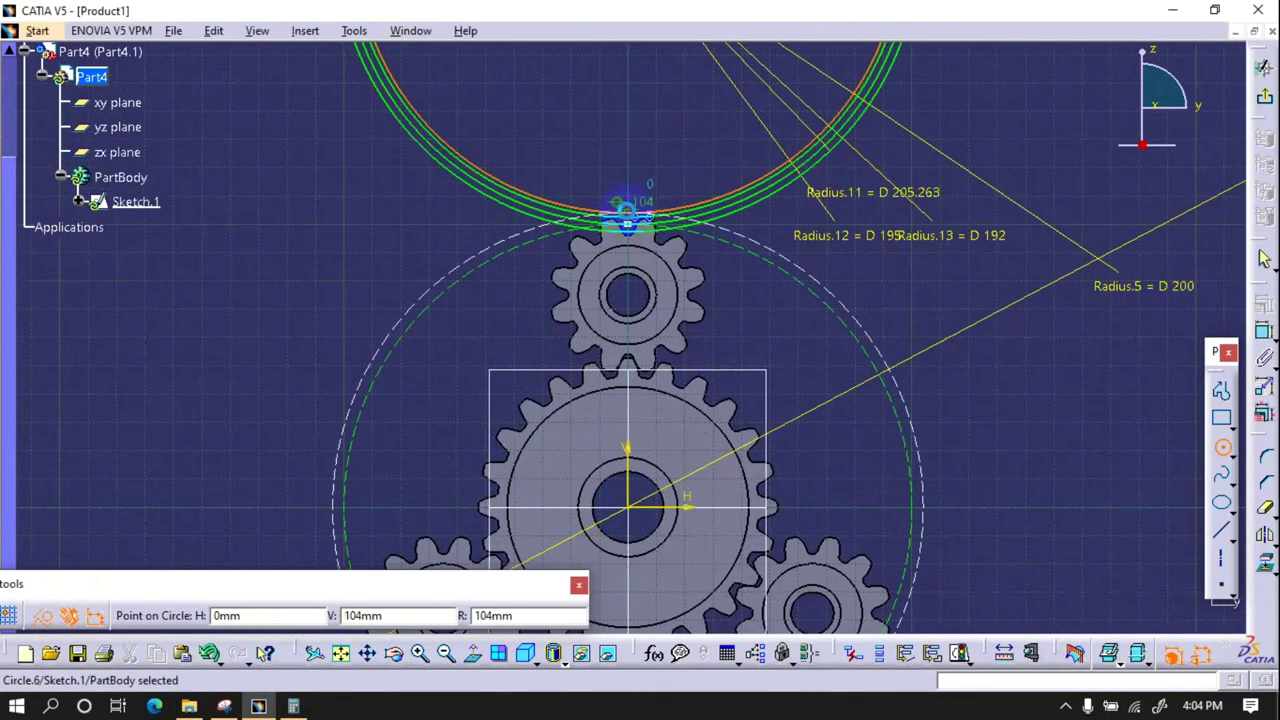
pyautogui.click(626, 212)
pyautogui.click(163, 481)
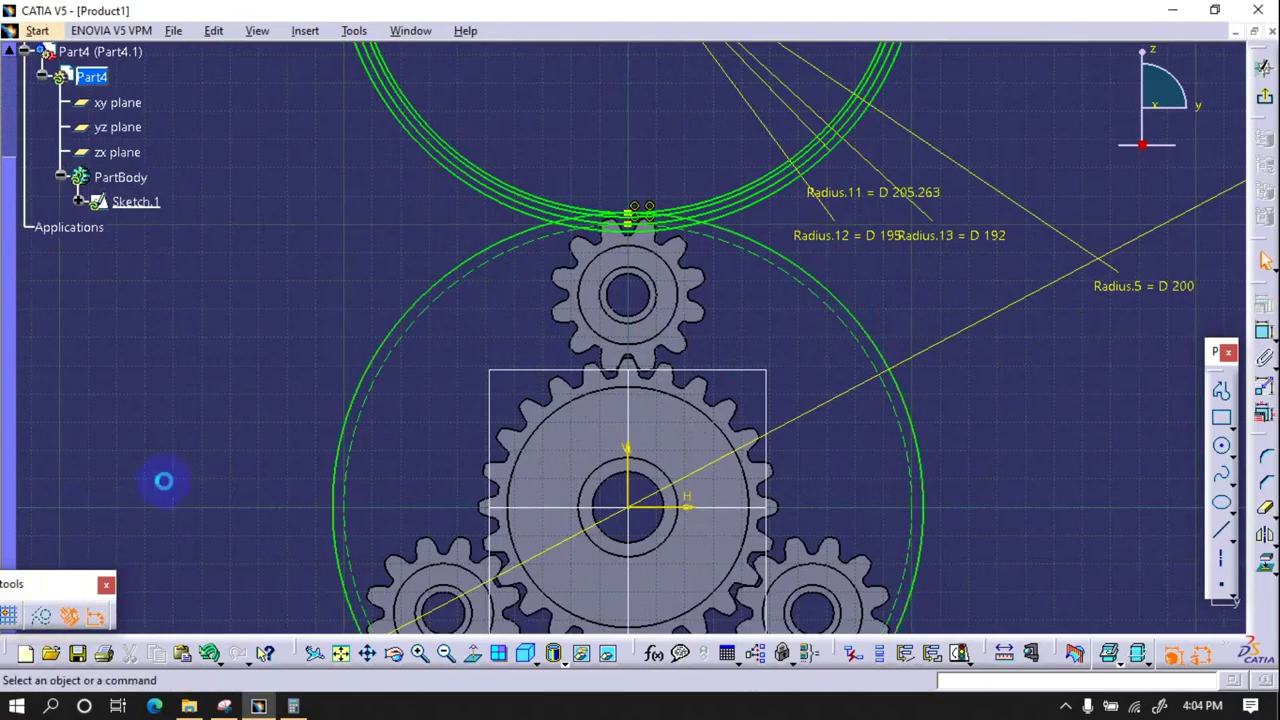
pyautogui.click(40, 616)
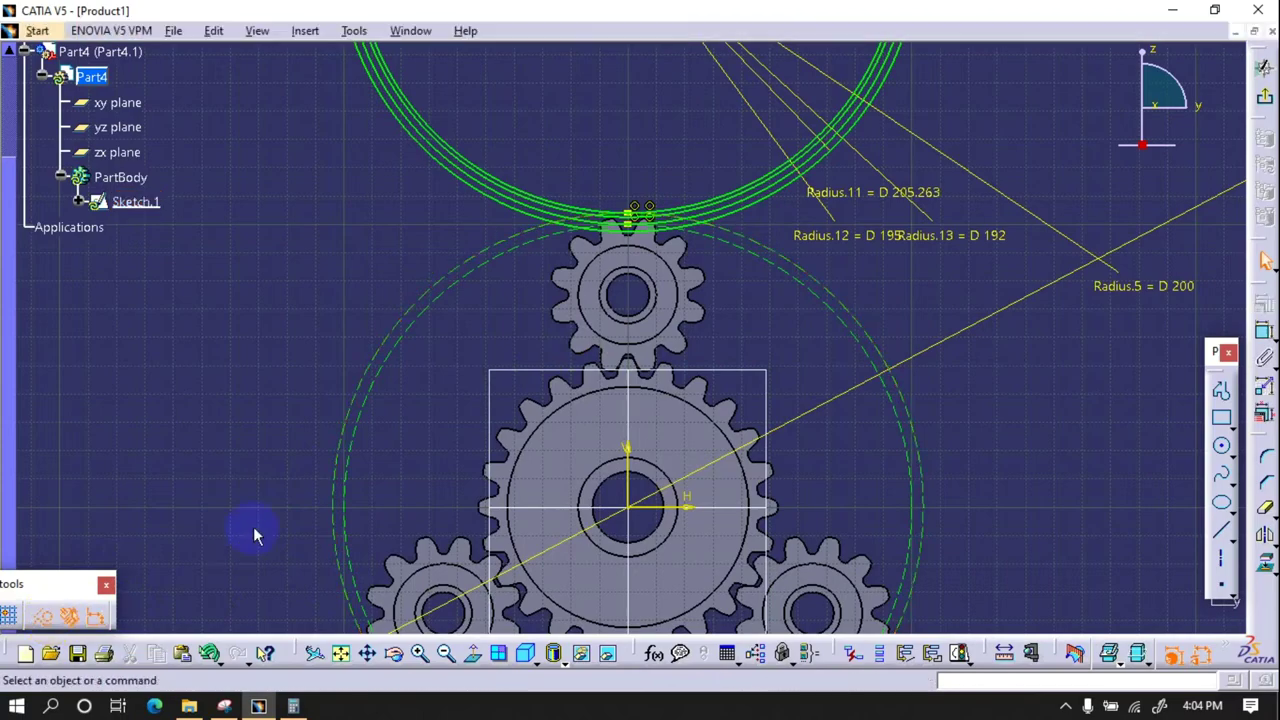
pyautogui.keyDown('ctrl'); pyautogui.moveTo(253, 526); pyautogui.dragTo(253, 580, button='middle'); pyautogui.keyUp('ctrl')
pyautogui.click(641, 152)
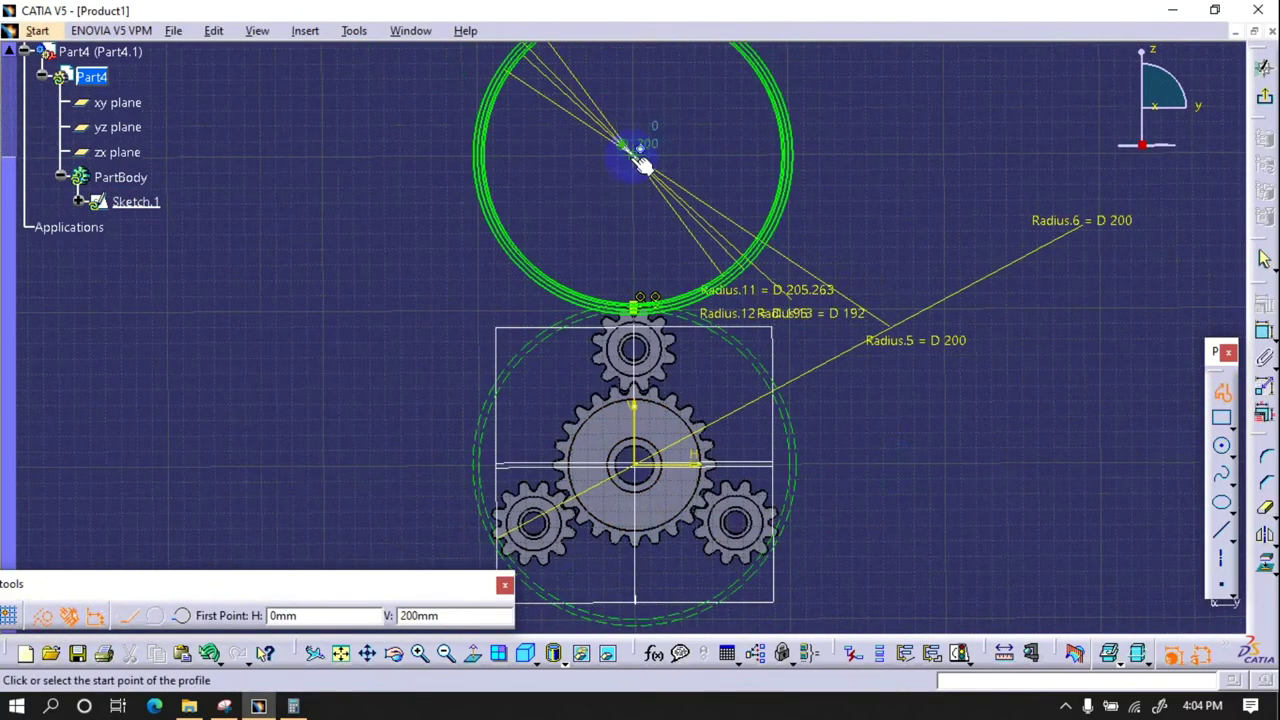
# - Draw an angled polyline running through the upper circle's centre
pyautogui.click(1222, 393)
pyautogui.click(1222, 393)
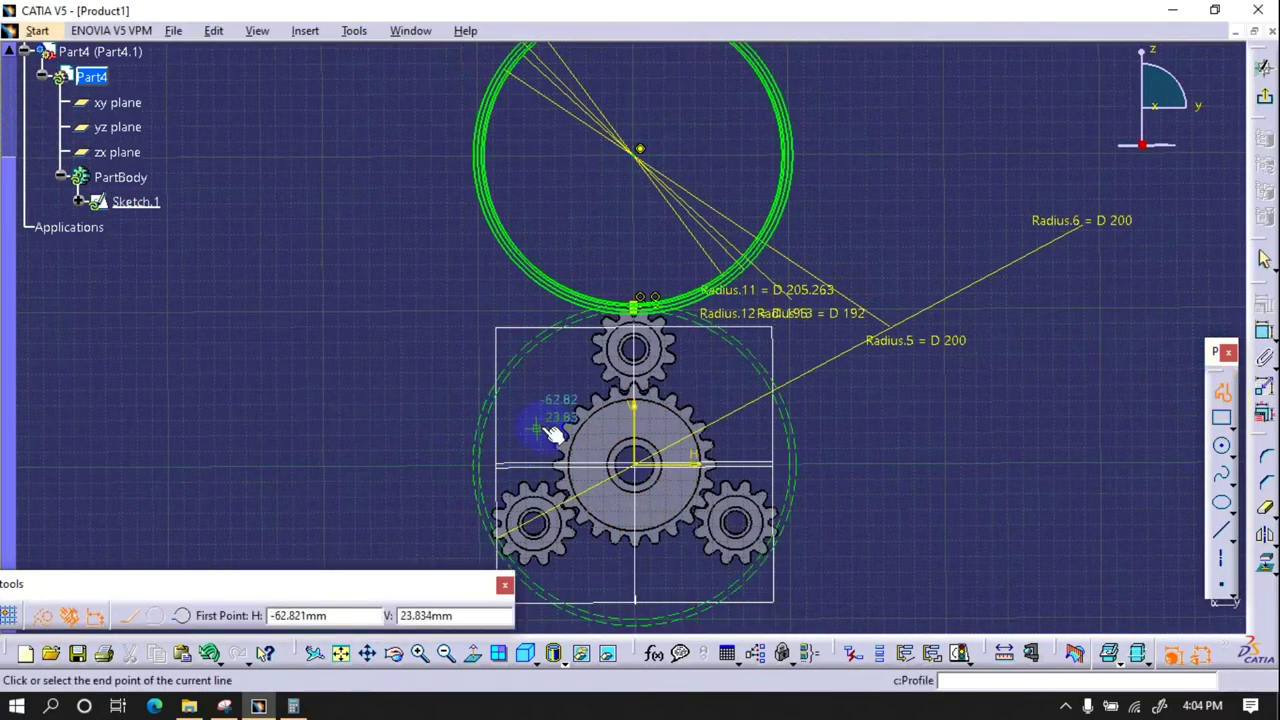
pyautogui.click(546, 424)
pyautogui.click(641, 150)
pyautogui.click(880, 412)
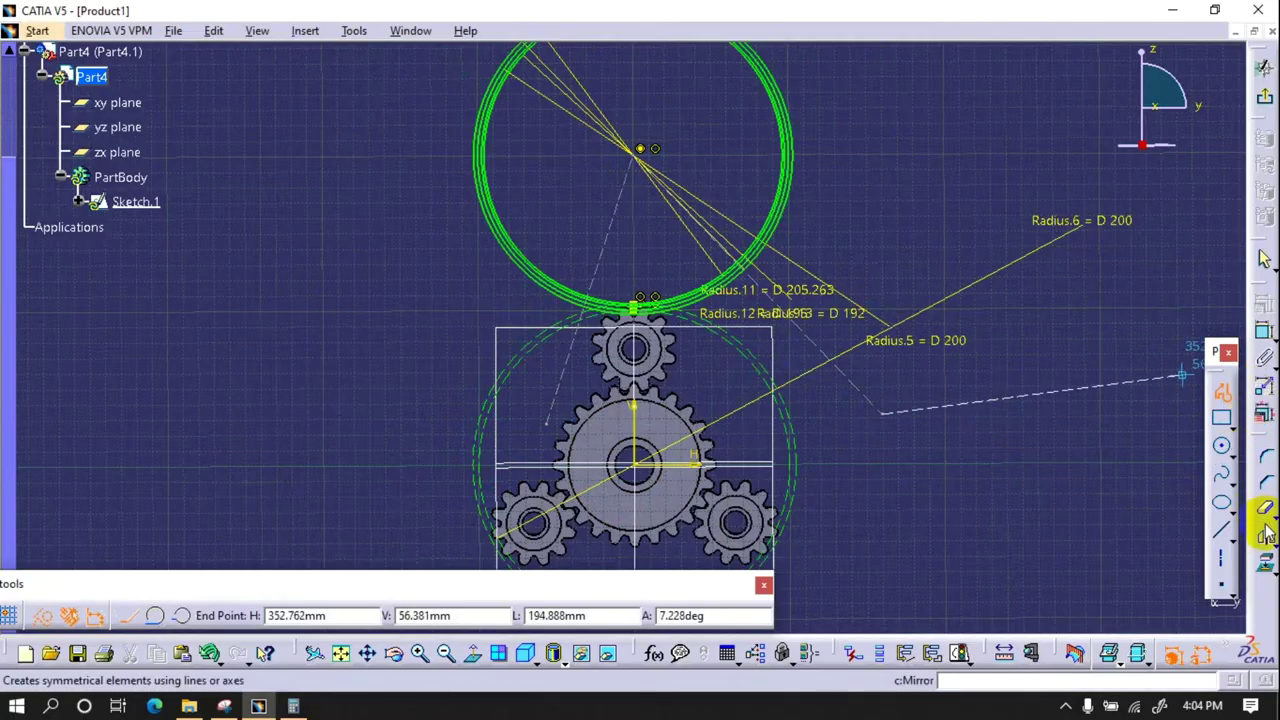
# - Constrain the angle between the slanted and vertical lines to 90/48 (1.875°)
pyautogui.click(1263, 330)
pyautogui.click(725, 440)
pyautogui.click(607, 275)
pyautogui.click(1263, 330)
pyautogui.click(634, 453)
pyautogui.click(592, 584)
pyautogui.doubleClick(600, 583)
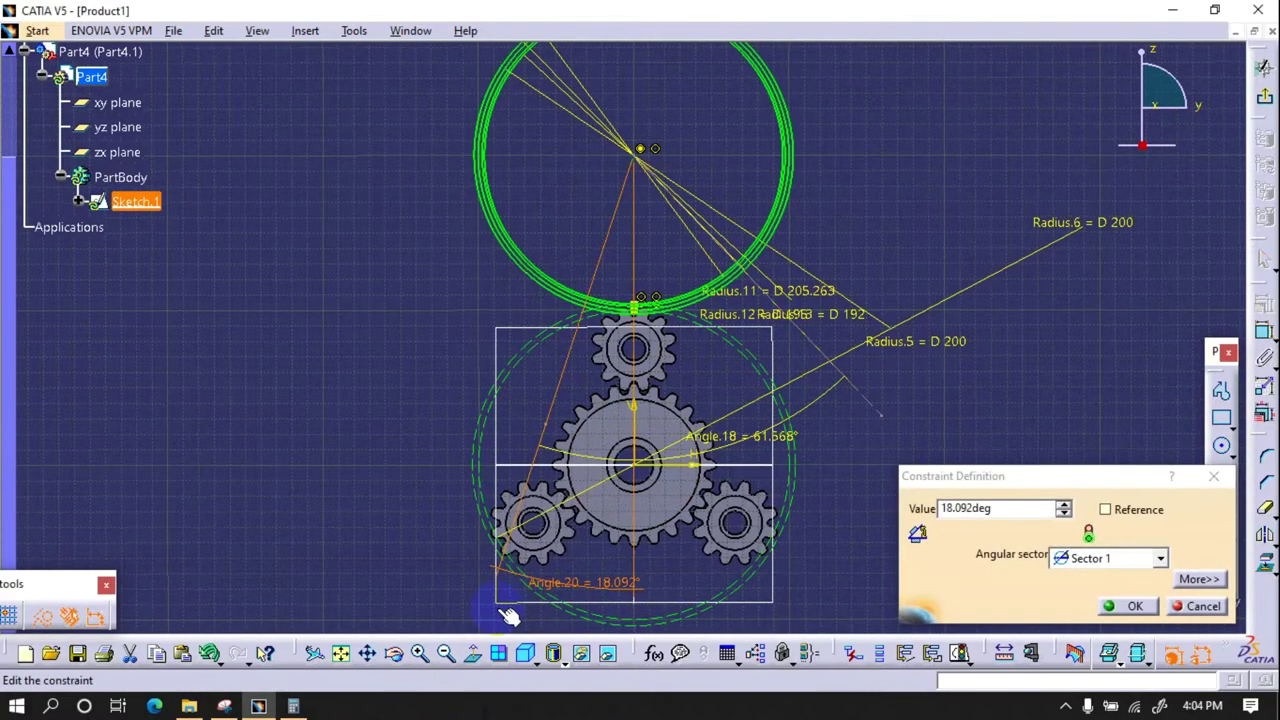
pyautogui.write('90/')
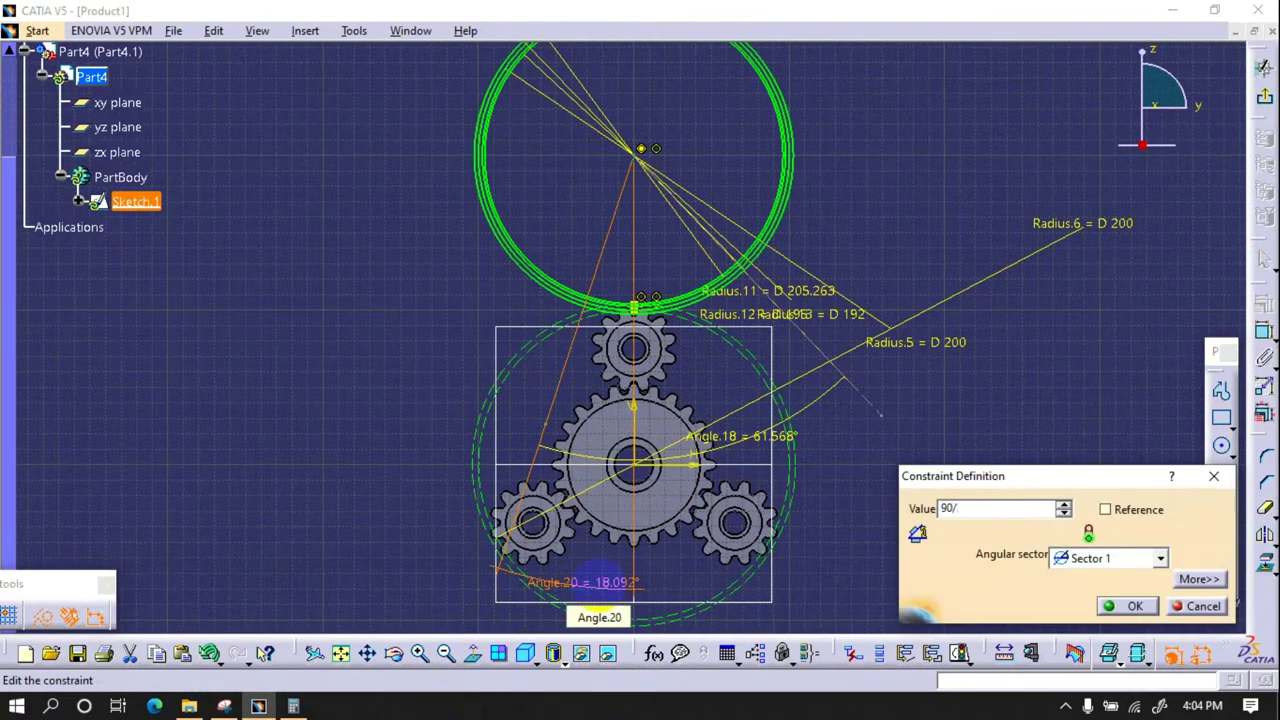
pyautogui.write('8')
pyautogui.press('Return')
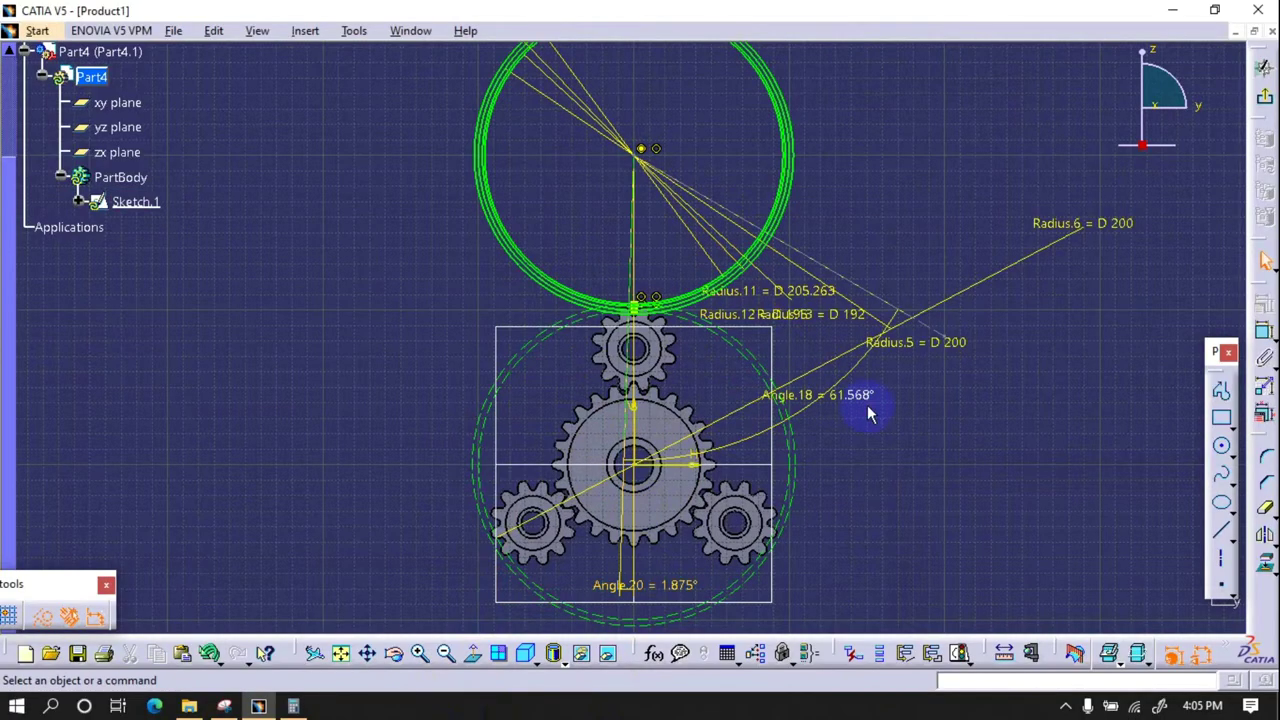
# - Set Angle.18 to 20° and zoom in on the top gear's teeth
pyautogui.doubleClick(870, 413)
pyautogui.write('20')
pyautogui.press('Return')
pyautogui.click(673, 487)
pyautogui.moveTo(618, 274)
pyautogui.mouseDown(button='middle')
pyautogui.moveTo(651, 157)
pyautogui.moveTo(737, 71)
pyautogui.moveTo(500, 514)
pyautogui.moveTo(571, 449)
pyautogui.moveTo(591, 514)
pyautogui.mouseUp(button='middle')
pyautogui.click(588, 495)
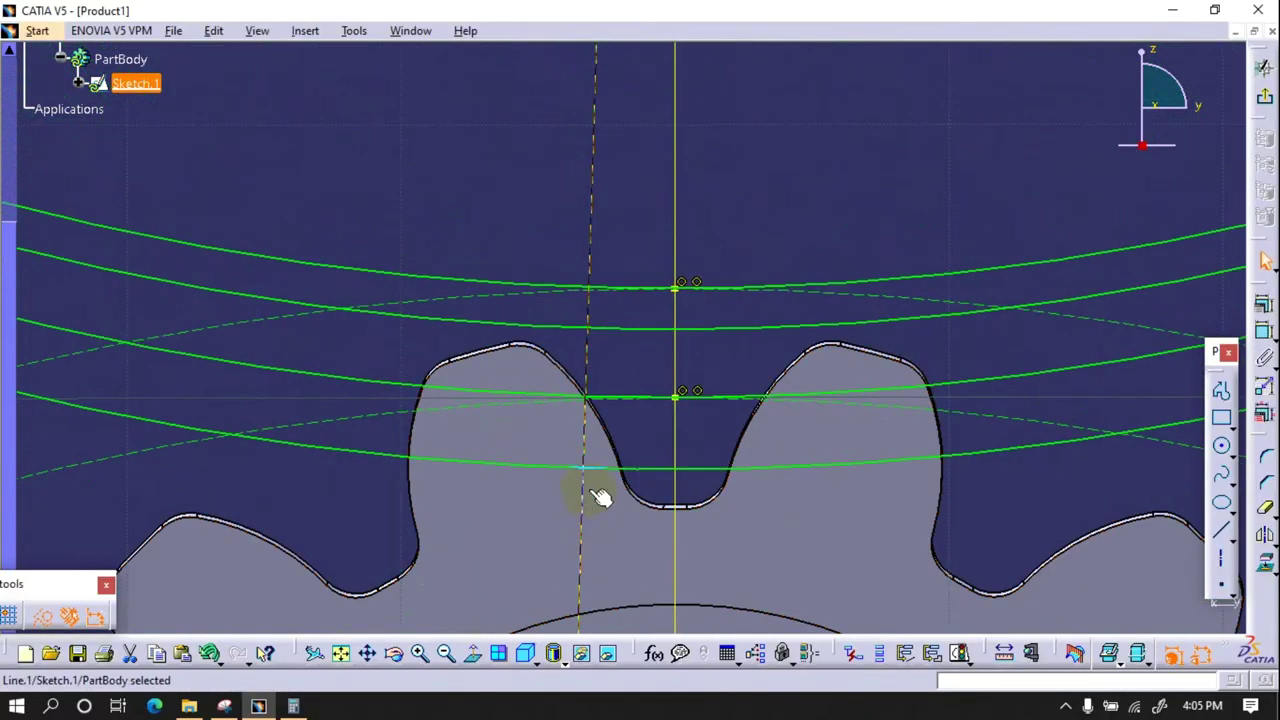
pyautogui.moveTo(648, 403); pyautogui.dragTo(491, 660, button='middle')
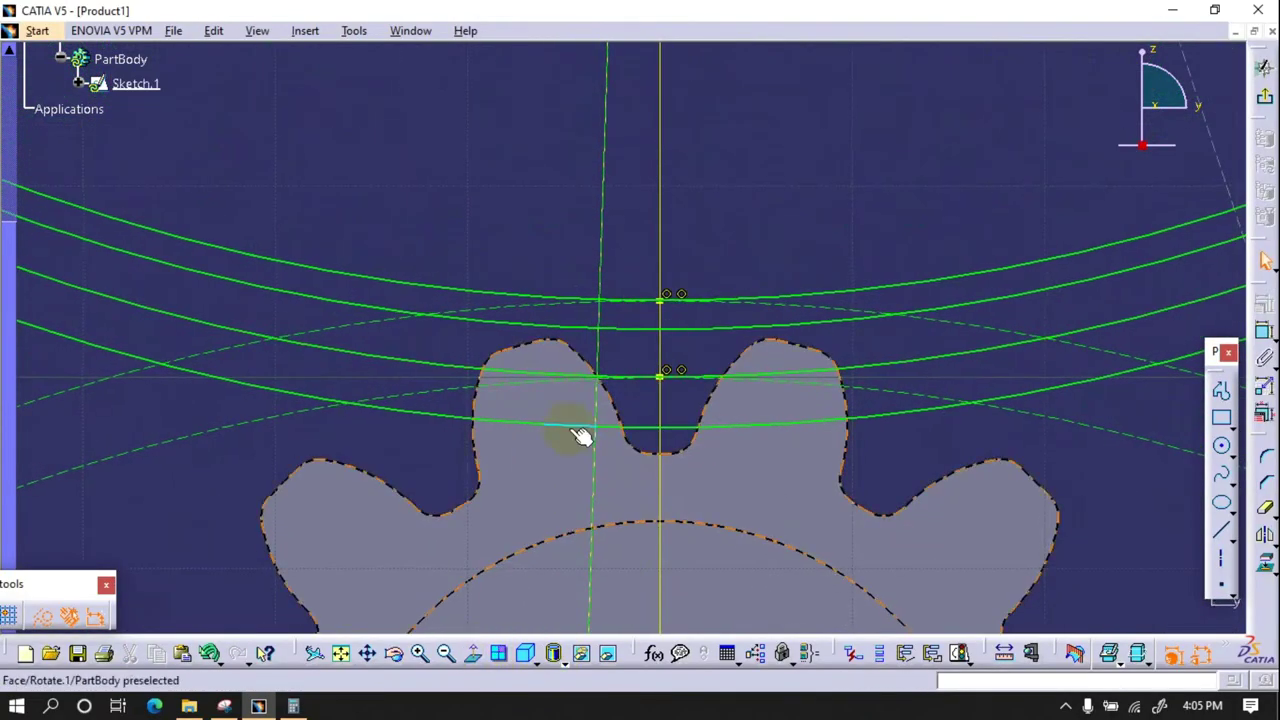
pyautogui.moveTo(644, 420); pyautogui.dragTo(737, 423, button='middle')
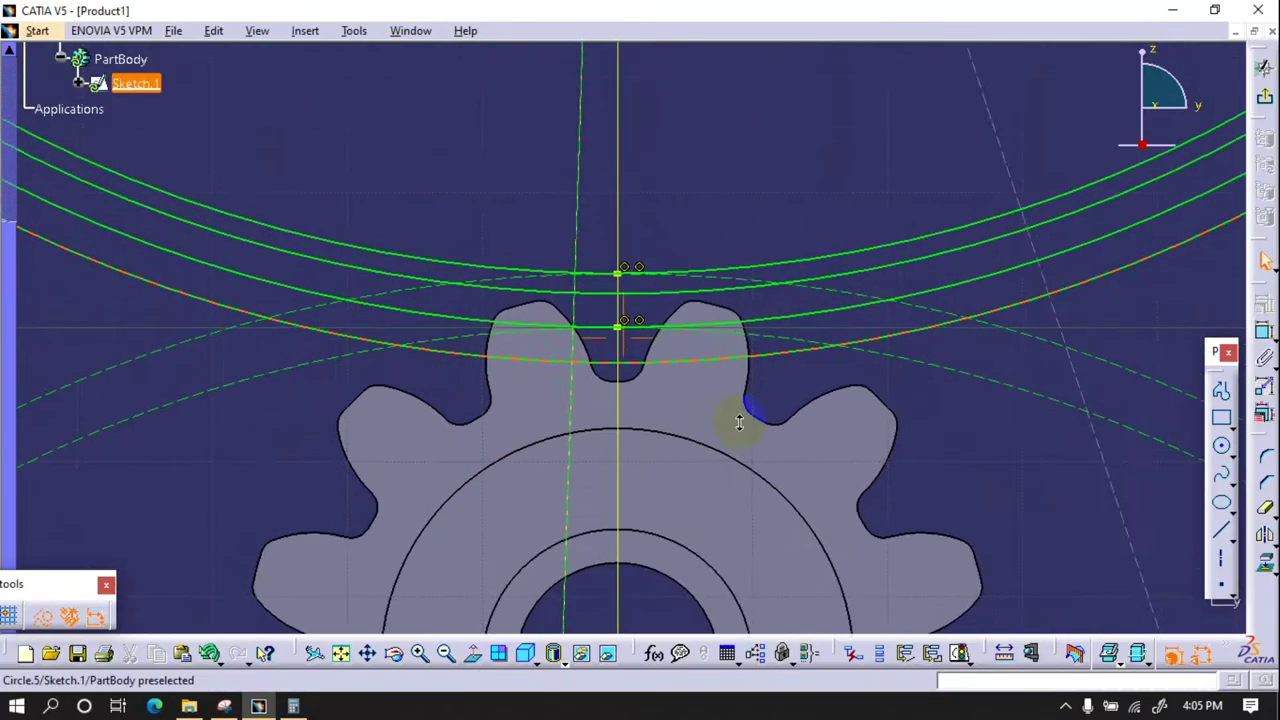
pyautogui.click(1223, 452)
# - Draw a circle with its radius reaching the tooth point
pyautogui.click(1002, 243)
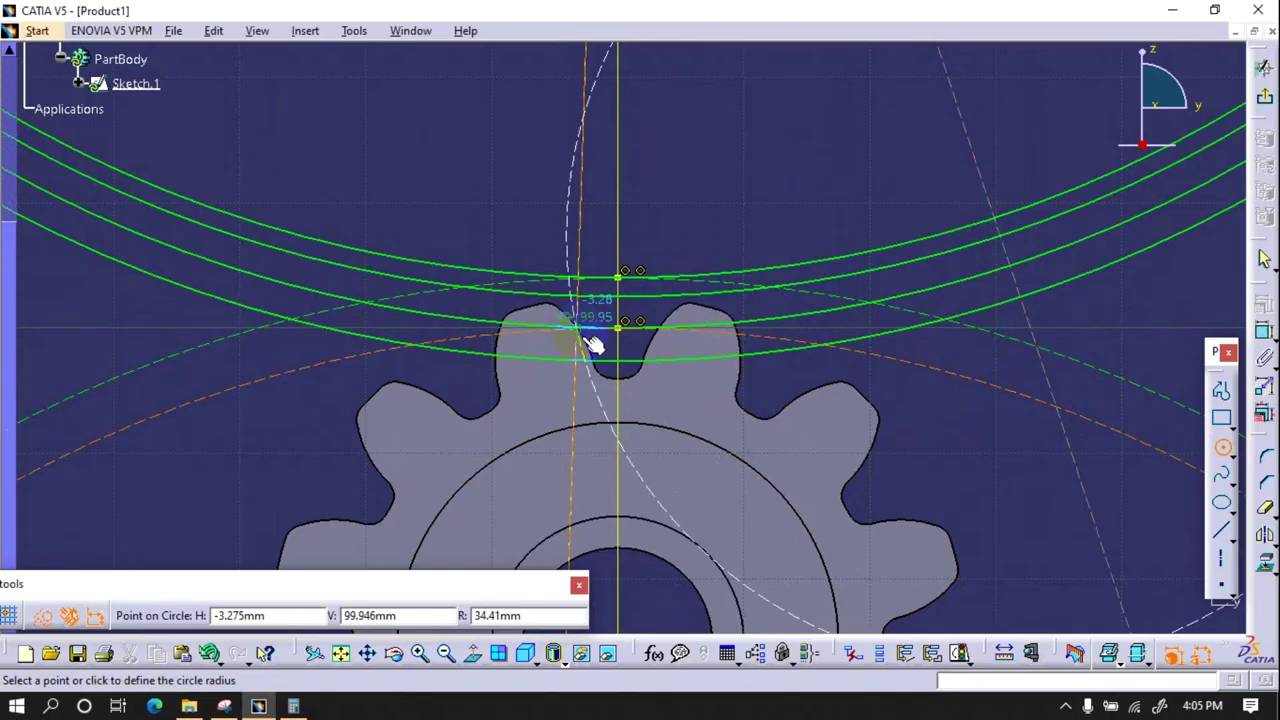
pyautogui.click(43, 620)
pyautogui.click(243, 506)
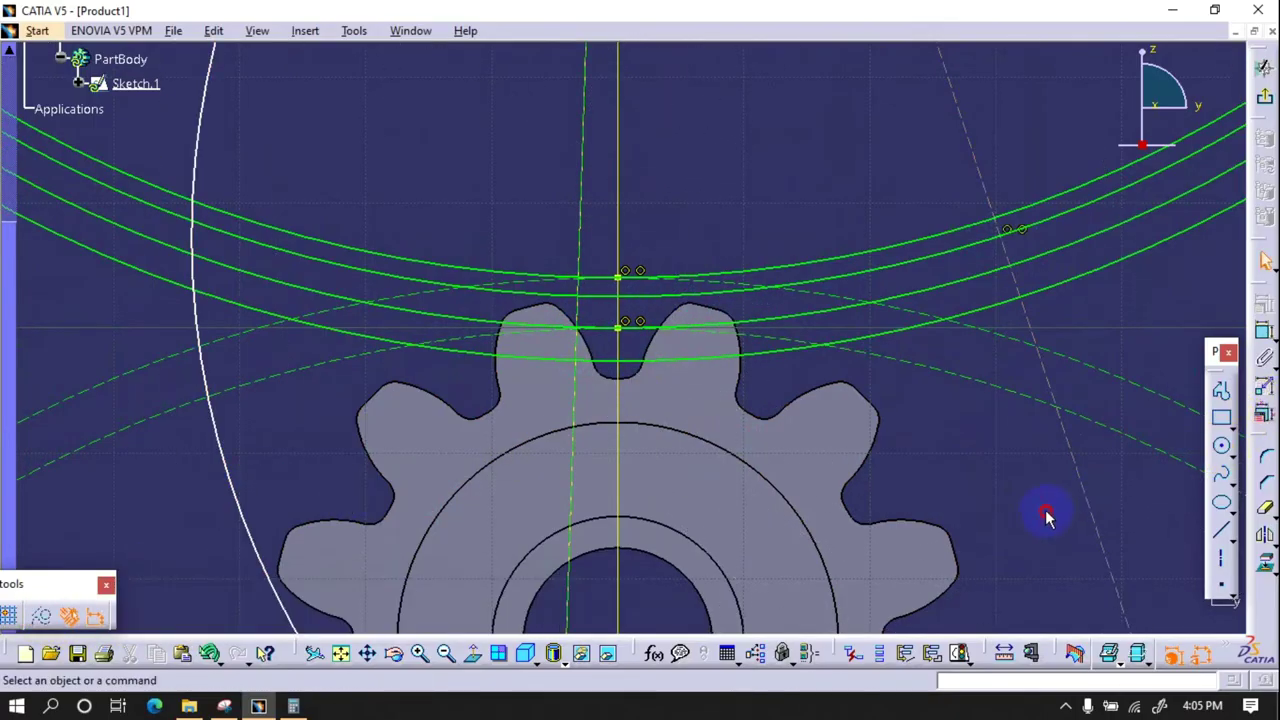
# - Set Angle.20 to 1.875°
pyautogui.moveTo(1050, 519); pyautogui.dragTo(1057, 643, button='middle')
pyautogui.moveTo(864, 453); pyautogui.dragTo(864, 470, button='middle')
pyautogui.moveTo(240, 243); pyautogui.dragTo(322, 385)
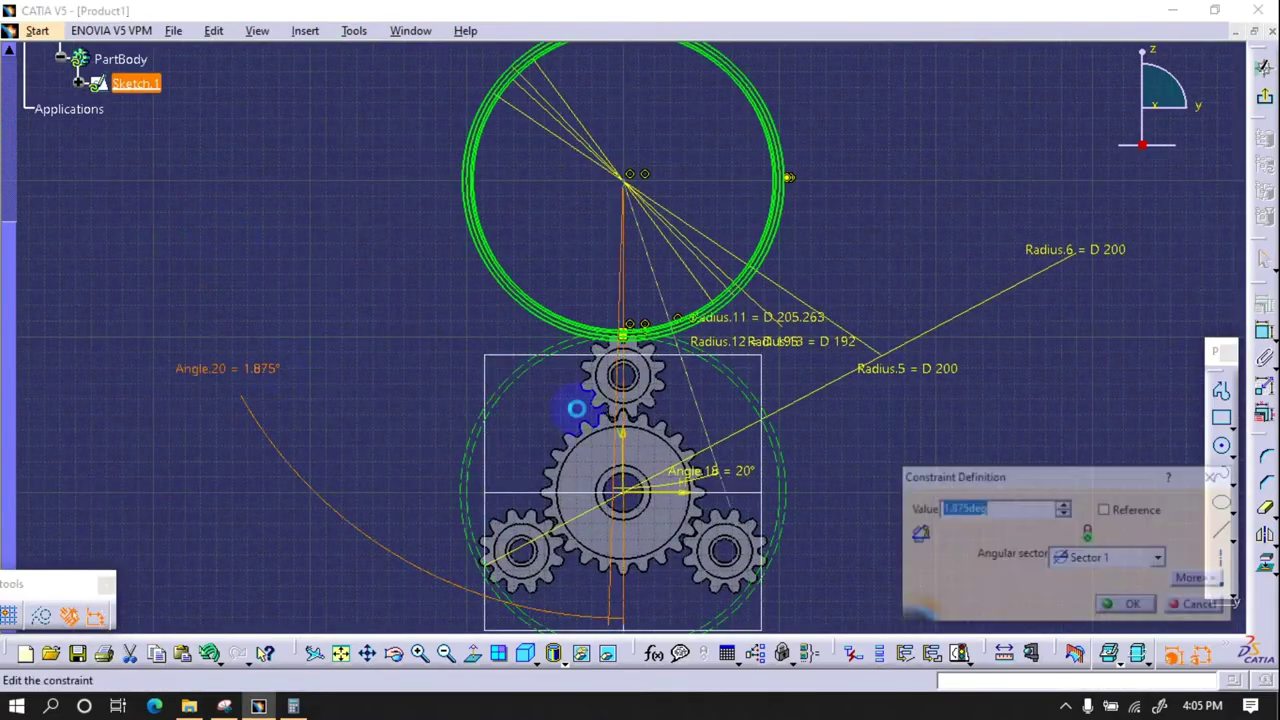
pyautogui.press('Return')
pyautogui.moveTo(813, 462)
pyautogui.mouseDown(button='middle')
pyautogui.moveTo(826, 206)
pyautogui.moveTo(400, 471)
pyautogui.mouseUp(button='middle')
pyautogui.doubleClick(369, 355)
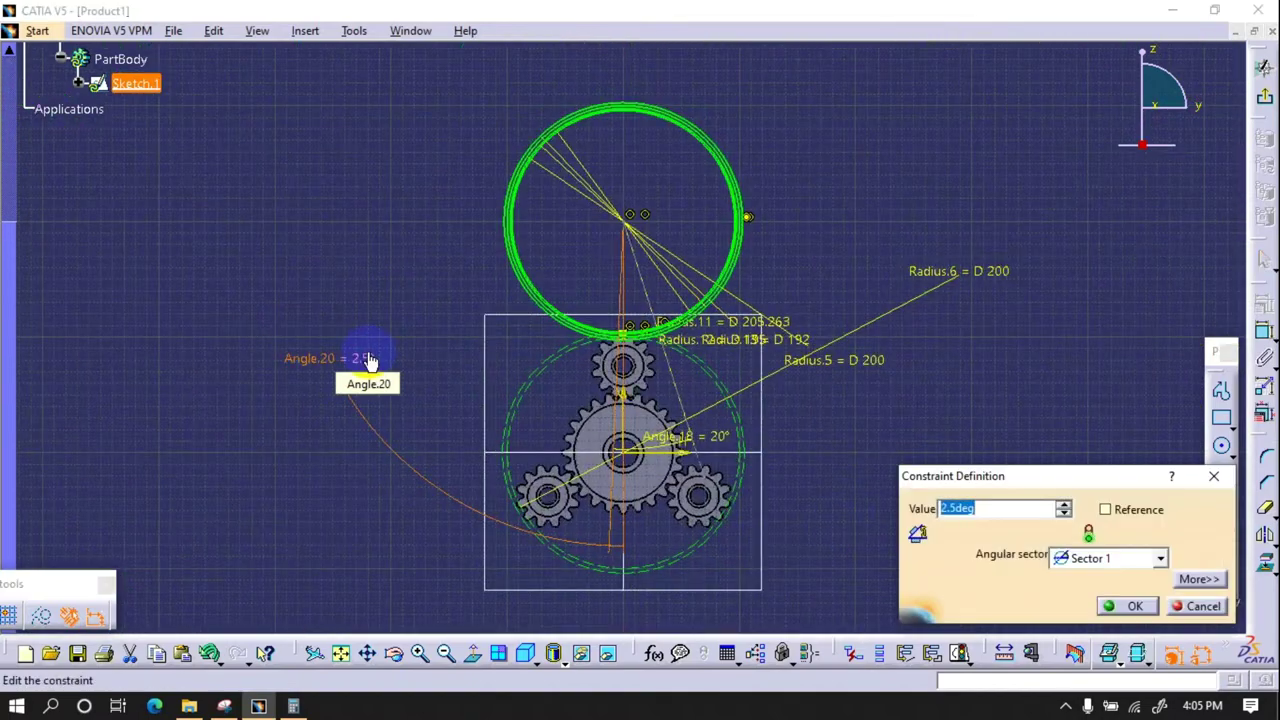
pyautogui.press('Return')
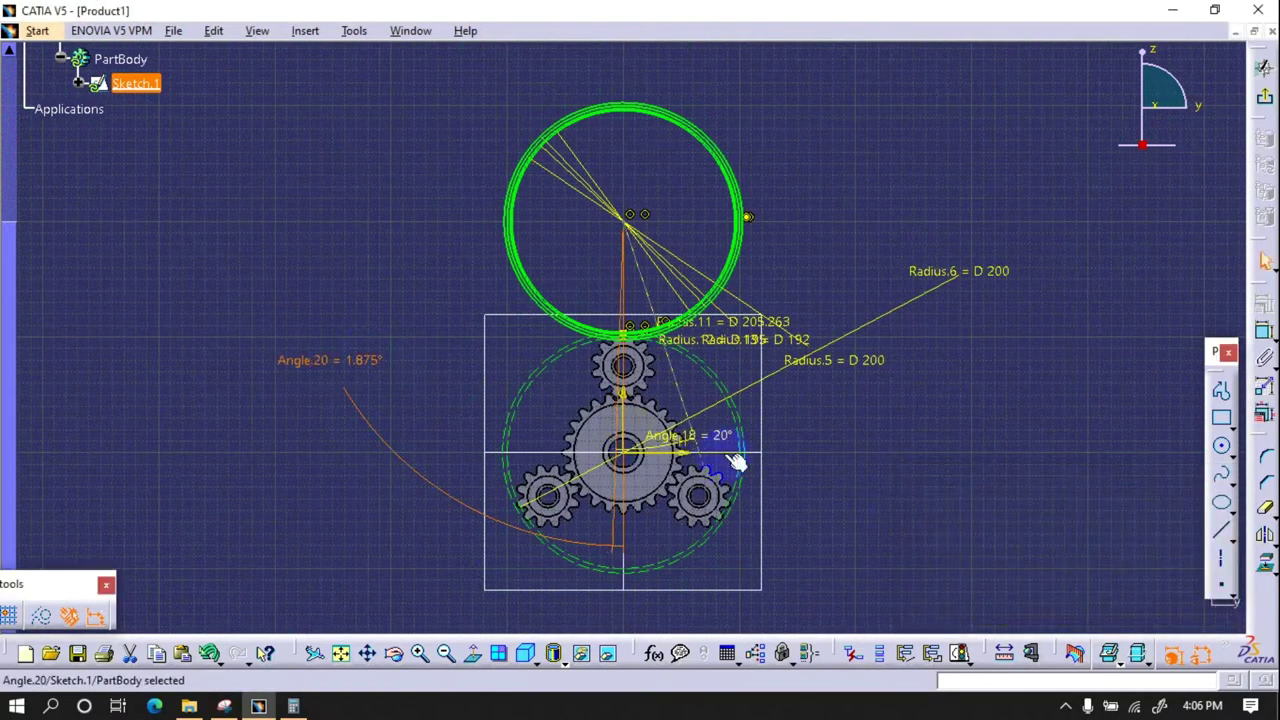
# - Draw the flank circle through the top planet's tooth point
pyautogui.click(1222, 447)
pyautogui.moveTo(723, 378); pyautogui.dragTo(380, 423, button='middle')
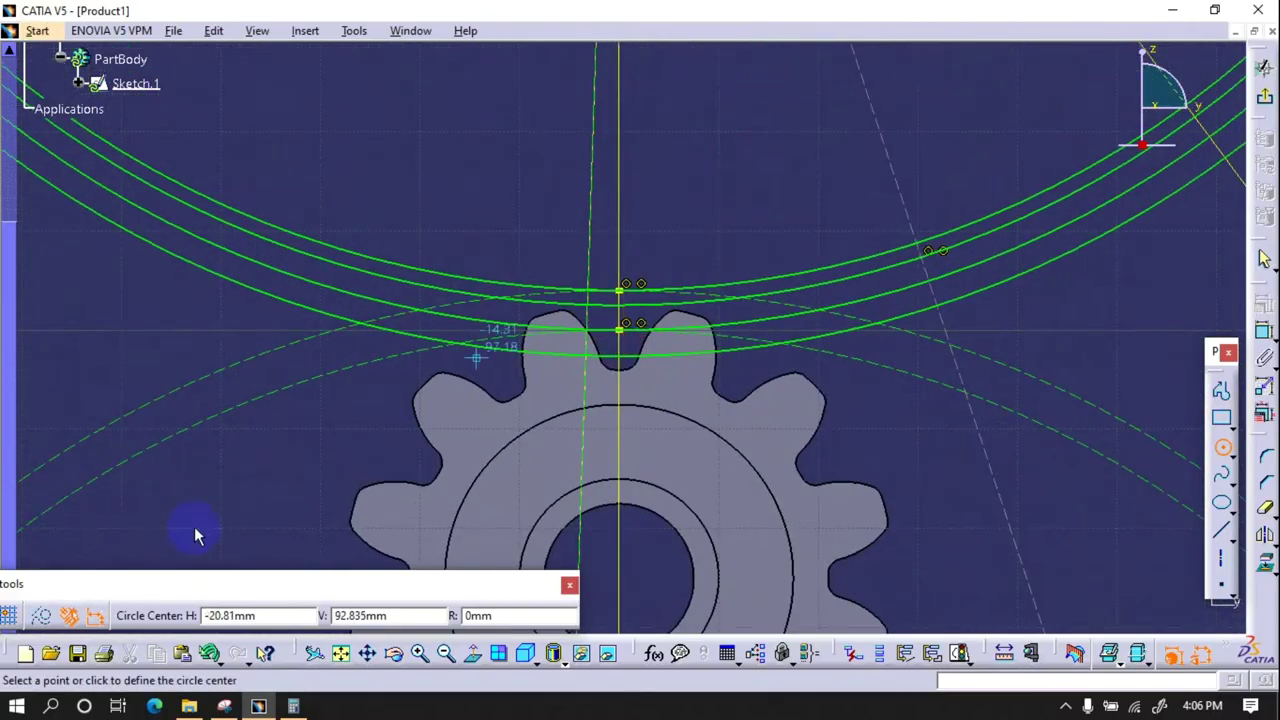
pyautogui.click(930, 250)
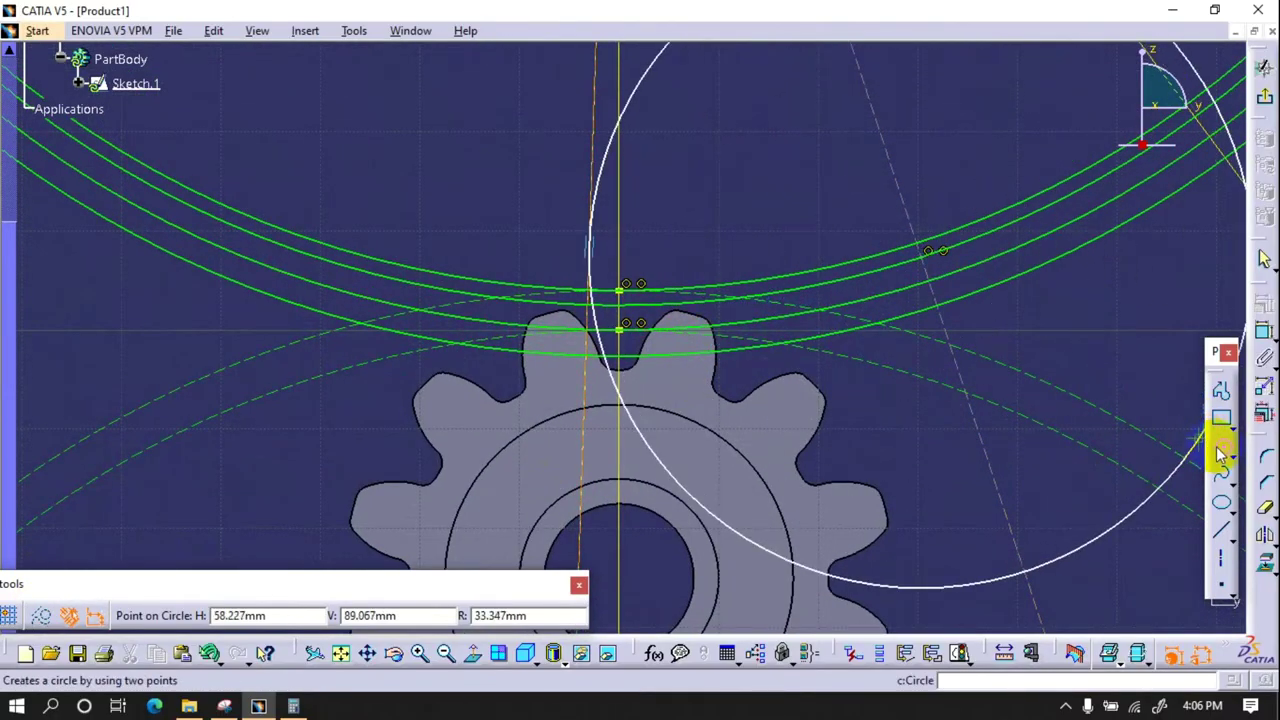
pyautogui.click(588, 330)
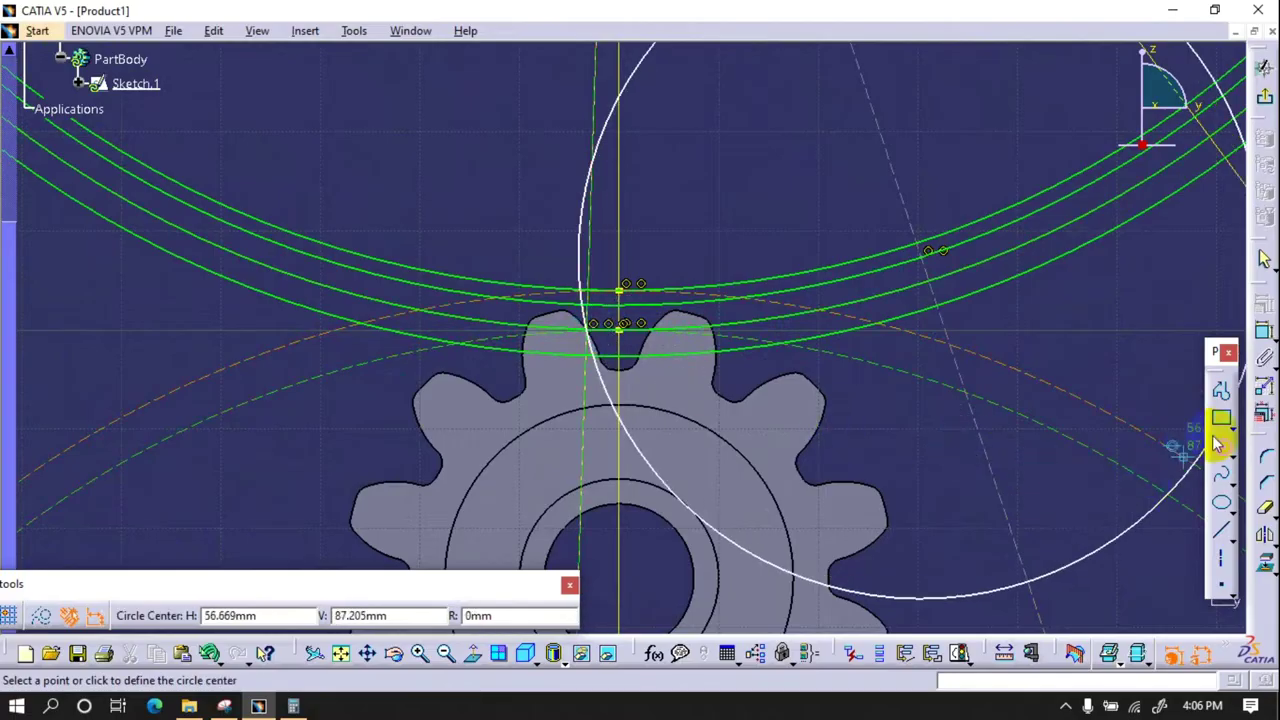
# - Make the dashed construction line's end coincident with the apex point
pyautogui.click(1263, 332)
pyautogui.moveTo(1007, 338); pyautogui.dragTo(785, 415, button='middle')
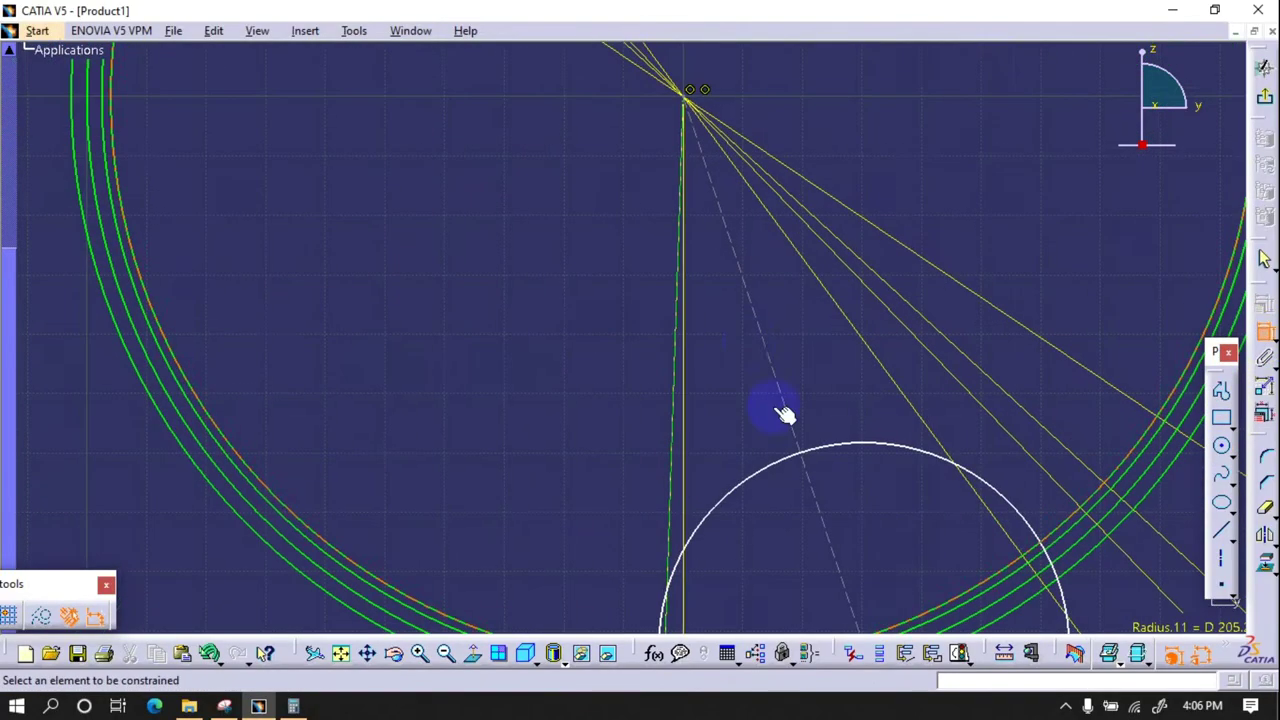
pyautogui.click(760, 328)
pyautogui.press('Escape')
pyautogui.moveTo(775, 353)
pyautogui.mouseDown()
pyautogui.moveTo(851, 337)
pyautogui.moveTo(862, 408)
pyautogui.mouseUp()
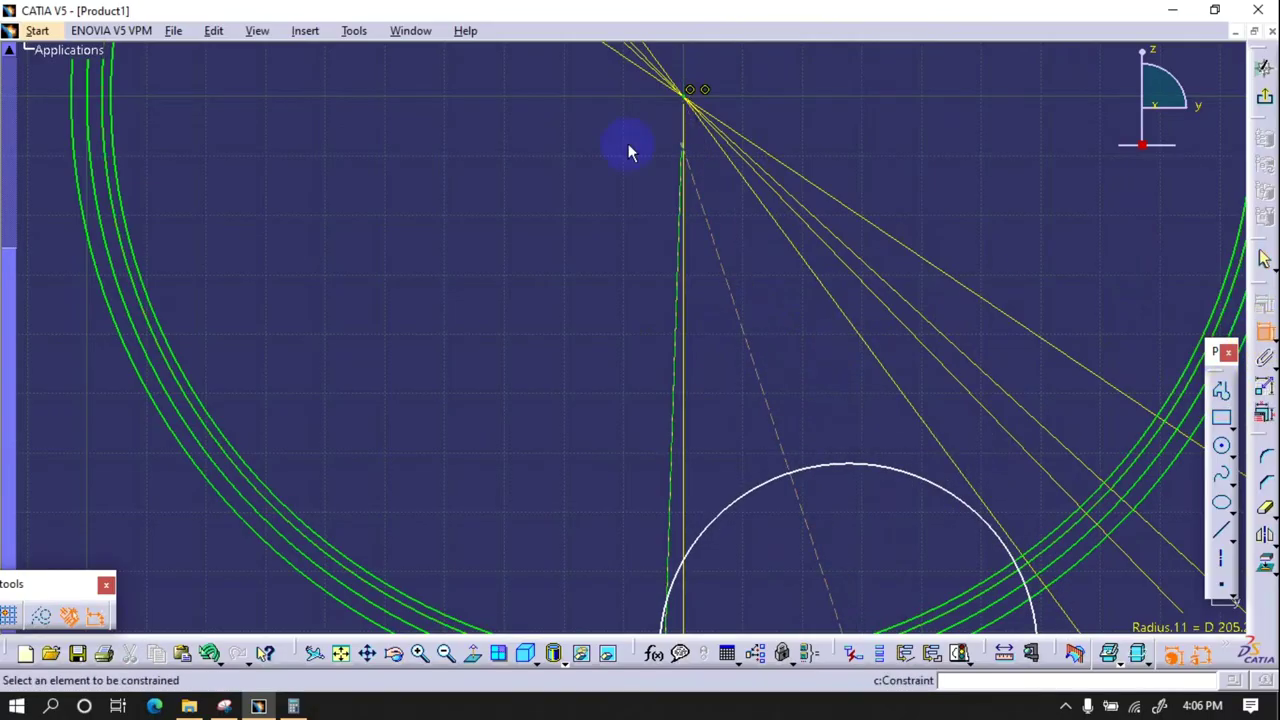
pyautogui.click(688, 150)
pyautogui.rightClick(578, 132)
pyautogui.click(628, 263)
# - Re-edit Angle.18, keeping it at 20°
pyautogui.moveTo(791, 423)
pyautogui.mouseDown(button='middle')
pyautogui.moveTo(788, 140)
pyautogui.moveTo(714, 500)
pyautogui.moveTo(908, 500)
pyautogui.moveTo(857, 443)
pyautogui.moveTo(823, 571)
pyautogui.mouseUp(button='middle')
pyautogui.doubleClick(819, 563)
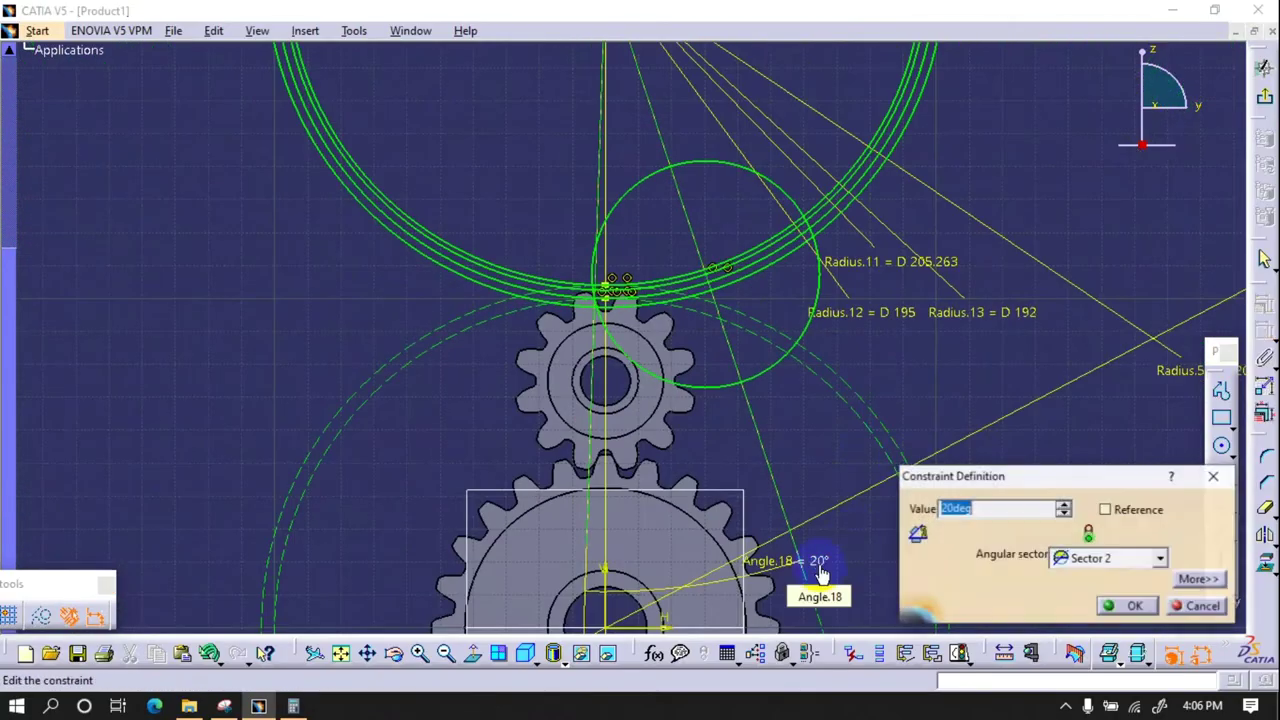
pyautogui.press('Return')
pyautogui.keyDown('ctrl'); pyautogui.moveTo(677, 306); pyautogui.dragTo(640, 420, button='middle'); pyautogui.keyUp('ctrl')
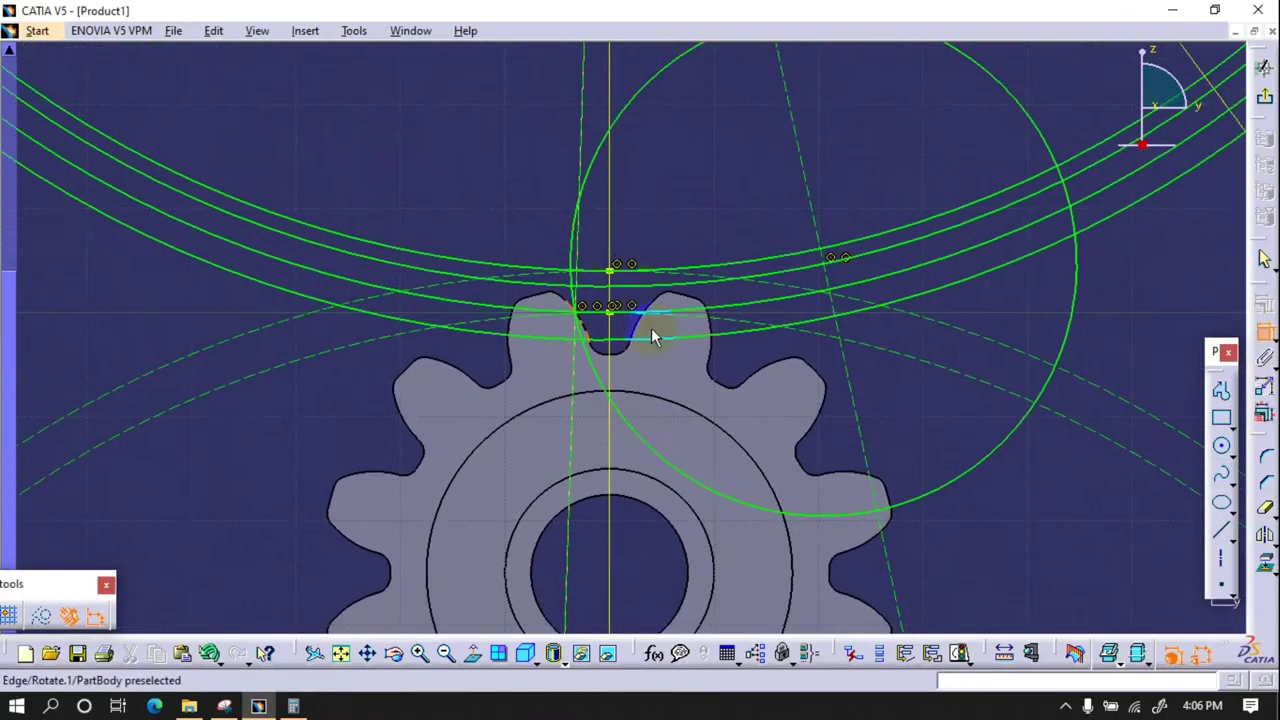
pyautogui.moveTo(651, 334)
pyautogui.keyDown('ctrl'); pyautogui.mouseDown(button='middle')
pyautogui.moveTo(879, 410)
pyautogui.moveTo(806, 591)
pyautogui.mouseUp(button='middle'); pyautogui.keyUp('ctrl')
pyautogui.doubleClick(775, 586)
pyautogui.write('20')
pyautogui.press('Return')
# - Try new values on the 1.875° angle and another angle dimension
pyautogui.moveTo(809, 529)
pyautogui.keyDown('ctrl'); pyautogui.mouseDown(button='middle')
pyautogui.moveTo(685, 388)
pyautogui.moveTo(700, 406)
pyautogui.mouseUp(button='middle'); pyautogui.keyUp('ctrl')
pyautogui.doubleClick(243, 608)
pyautogui.moveTo(243, 608)
pyautogui.keyDown('ctrl'); pyautogui.mouseDown(button='middle')
pyautogui.moveTo(573, 425)
pyautogui.moveTo(629, 229)
pyautogui.moveTo(635, 352)
pyautogui.mouseUp(button='middle'); pyautogui.keyUp('ctrl')
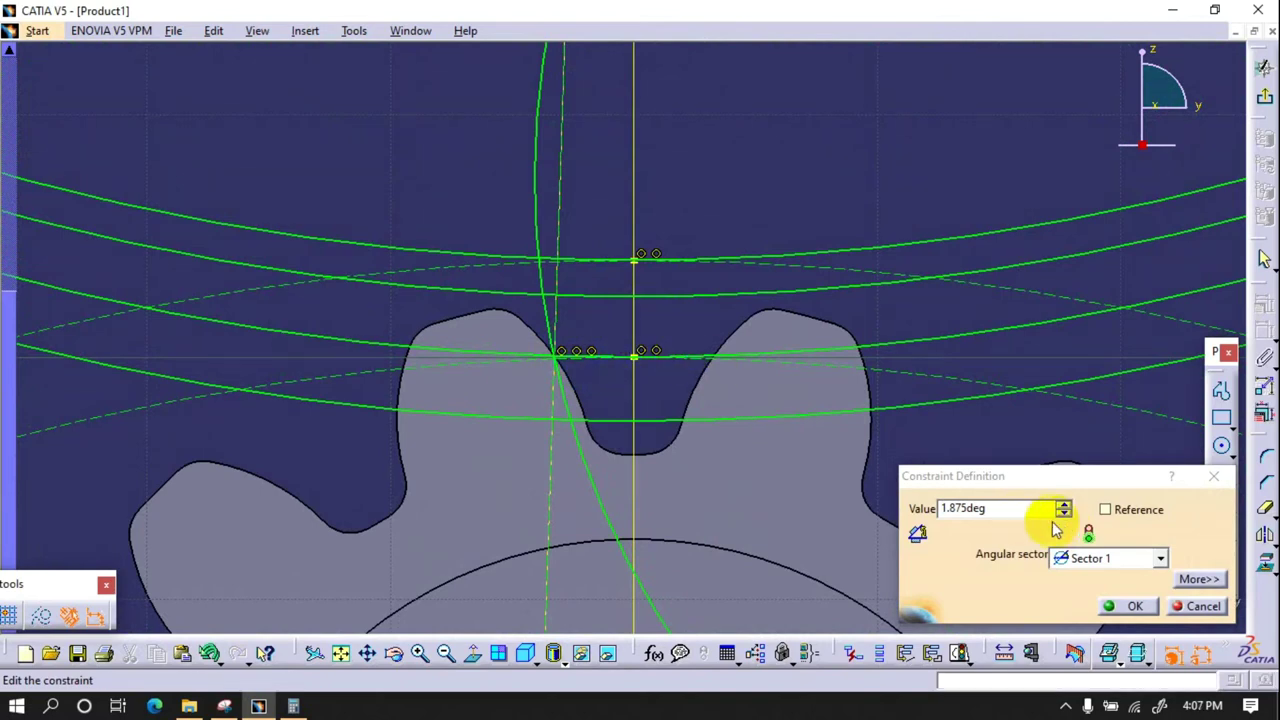
pyautogui.moveTo(1040, 508); pyautogui.dragTo(903, 513)
pyautogui.write('90*0.95/4')
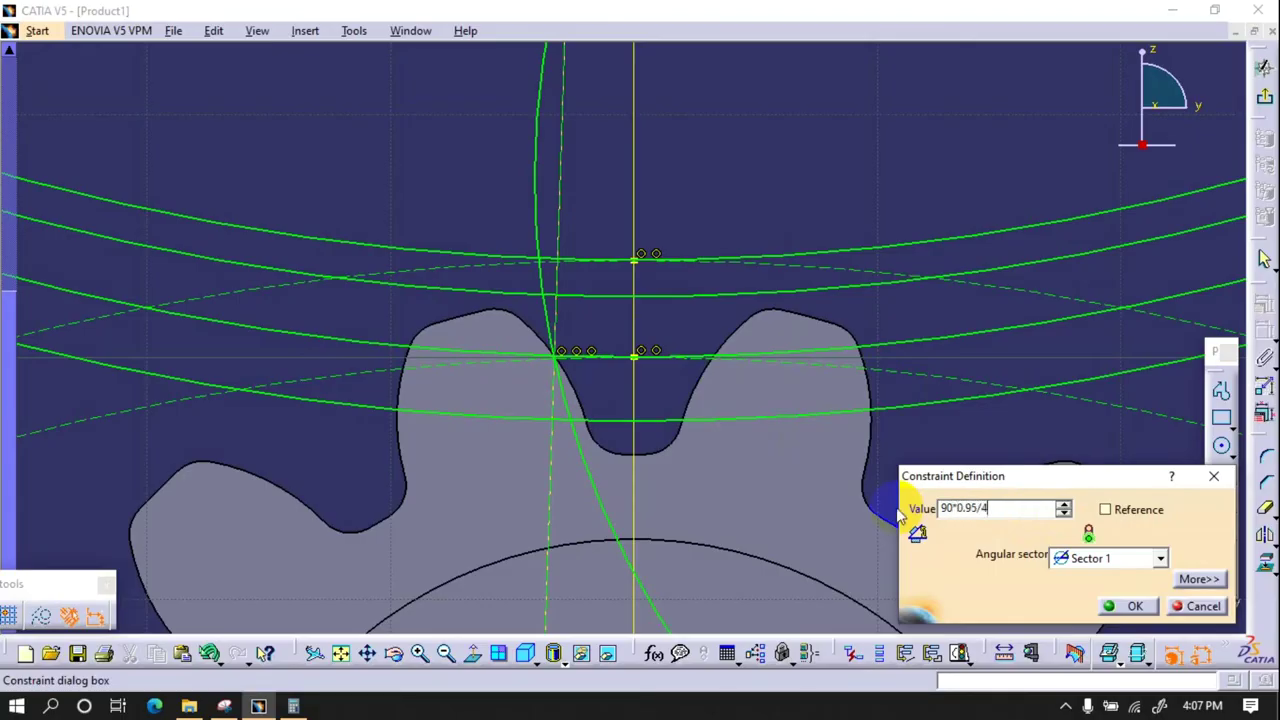
pyautogui.press('Return')
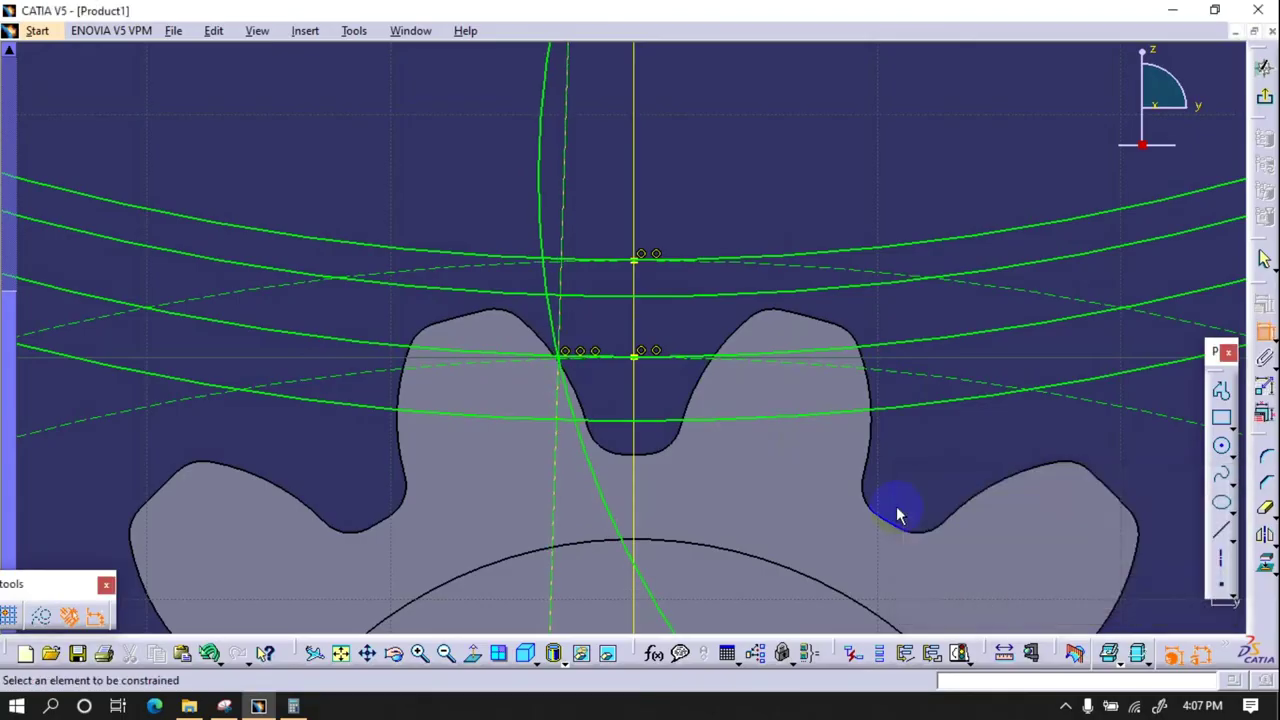
pyautogui.moveTo(823, 300); pyautogui.dragTo(850, 627, button='middle')
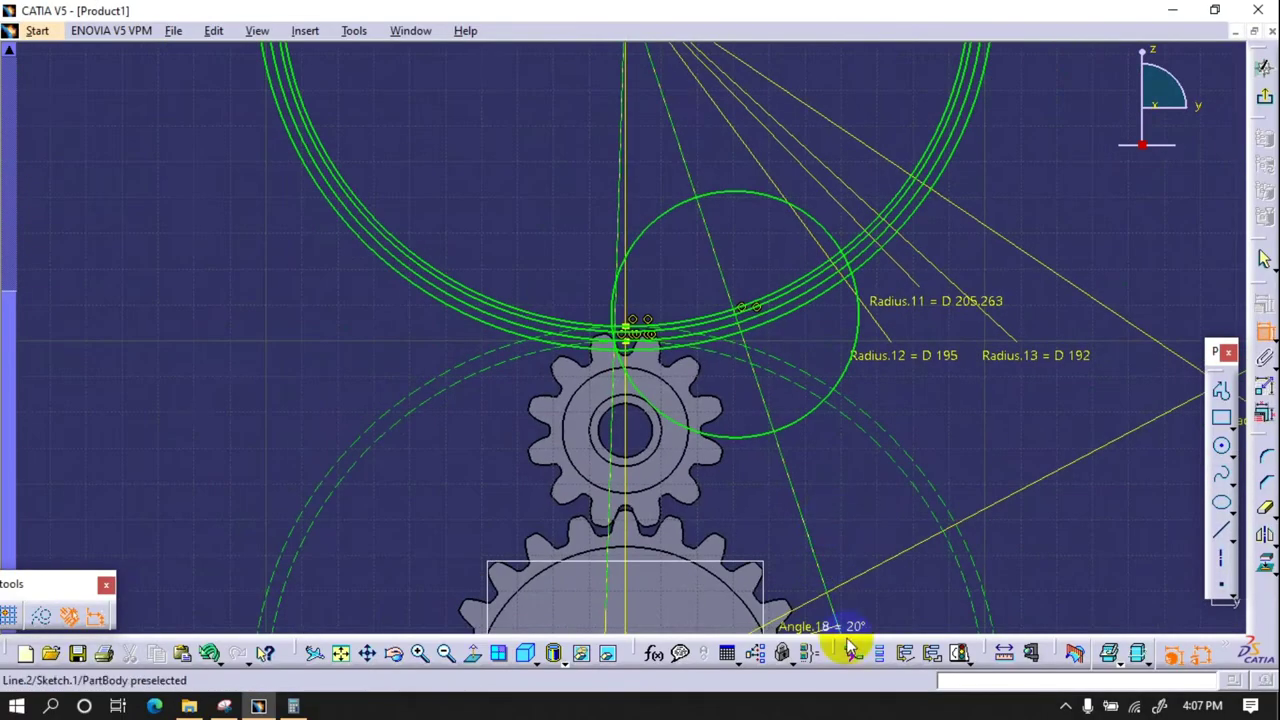
pyautogui.doubleClick(853, 627)
pyautogui.write('18')
pyautogui.press('Return')
# - Add a radius dimension to the tooth arc
pyautogui.moveTo(733, 457); pyautogui.dragTo(731, 223, button='middle')
pyautogui.moveTo(575, 338); pyautogui.dragTo(600, 350, button='middle')
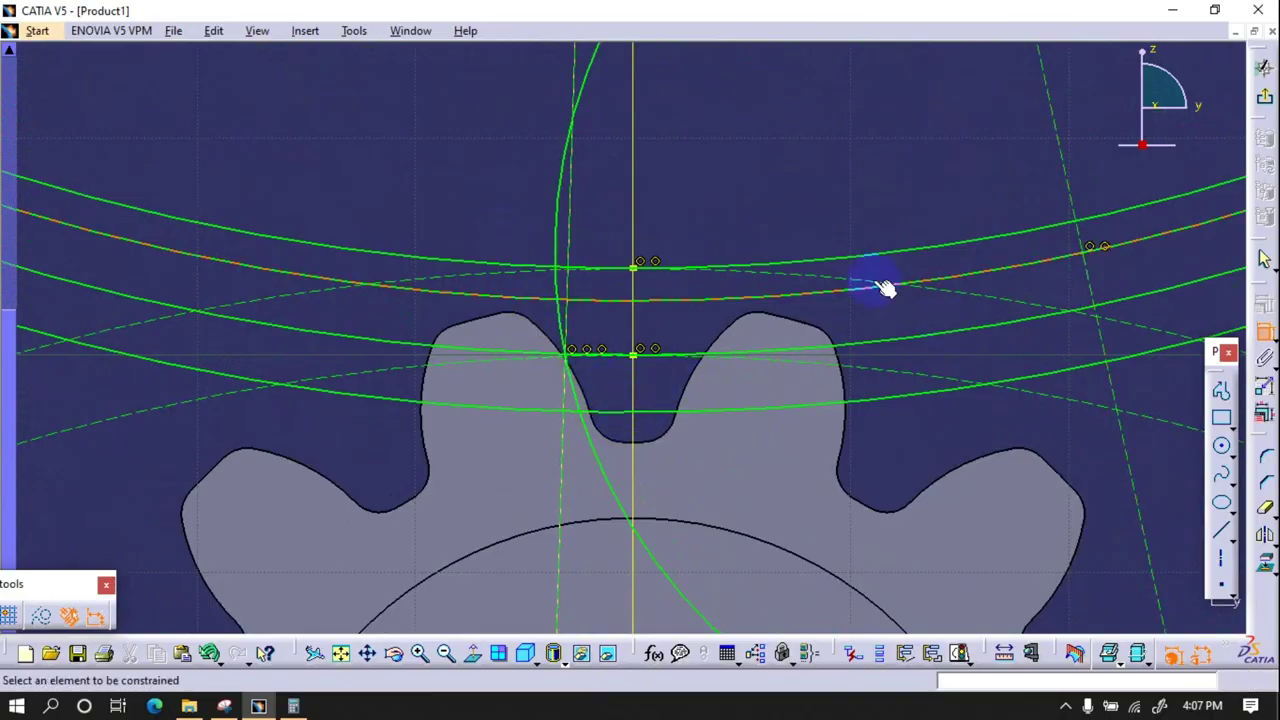
pyautogui.moveTo(885, 288); pyautogui.dragTo(634, 260, button='middle')
pyautogui.moveTo(988, 494)
pyautogui.mouseDown(button='middle')
pyautogui.moveTo(769, 378)
pyautogui.moveTo(804, 314)
pyautogui.mouseUp(button='middle')
pyautogui.click(338, 145)
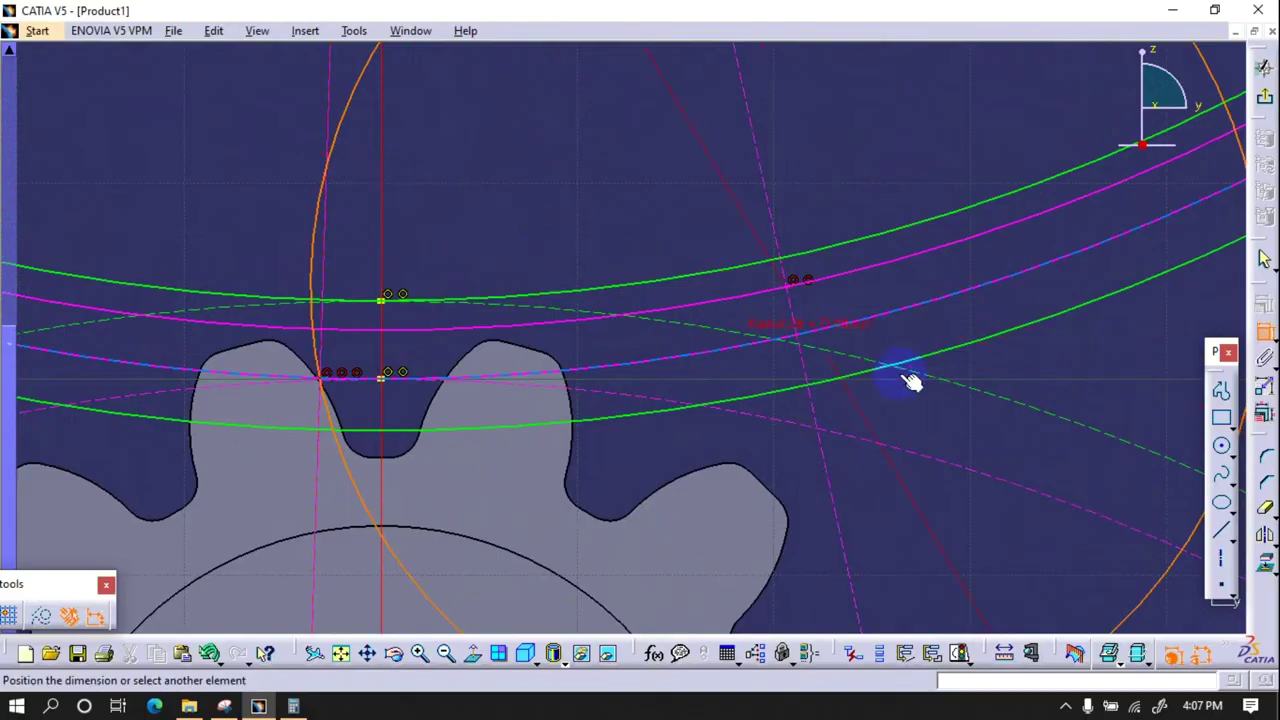
pyautogui.click(1078, 456)
# - Change Angle.18 to 14°
pyautogui.moveTo(733, 372); pyautogui.dragTo(763, 523, button='middle')
pyautogui.click(763, 527)
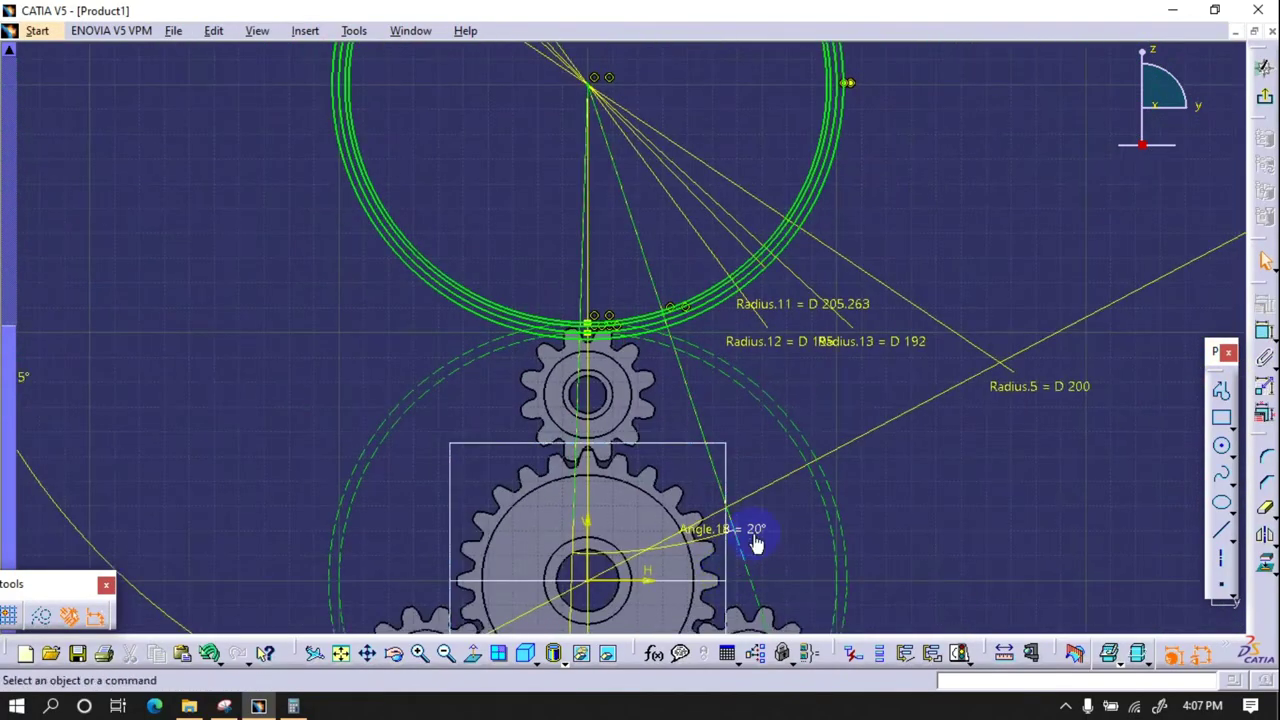
pyautogui.doubleClick(745, 530)
pyautogui.write('14')
pyautogui.press('Return')
# - Set Angle.20 to 90*0.95/48, giving 1.781°
pyautogui.moveTo(375, 430); pyautogui.dragTo(485, 366, button='middle')
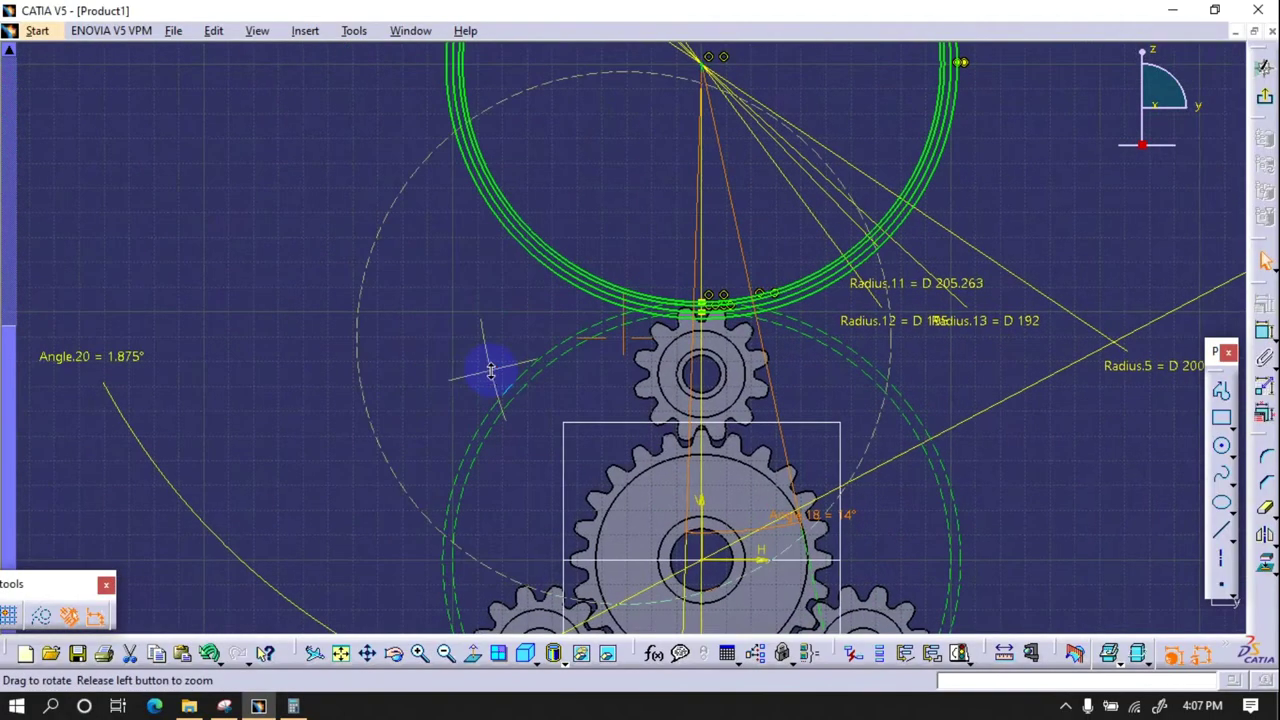
pyautogui.doubleClick(137, 354)
pyautogui.write('90*0.95/')
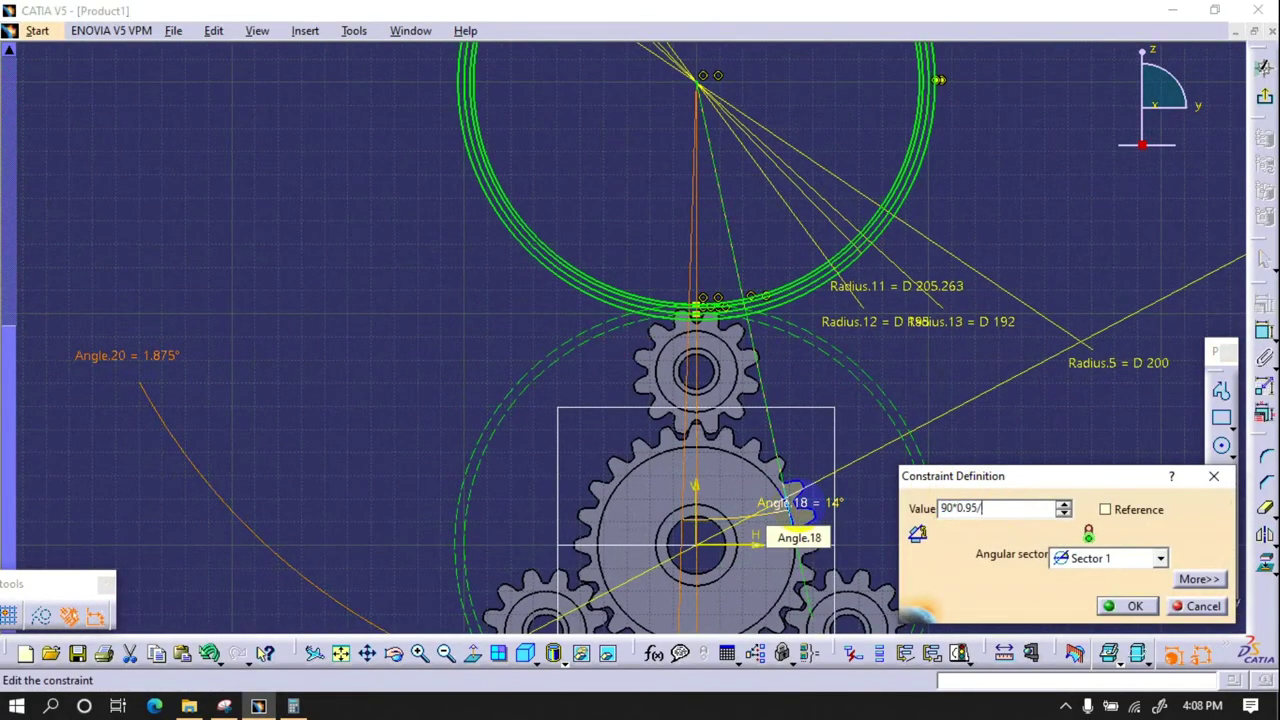
pyautogui.write('48')
pyautogui.press('Return')
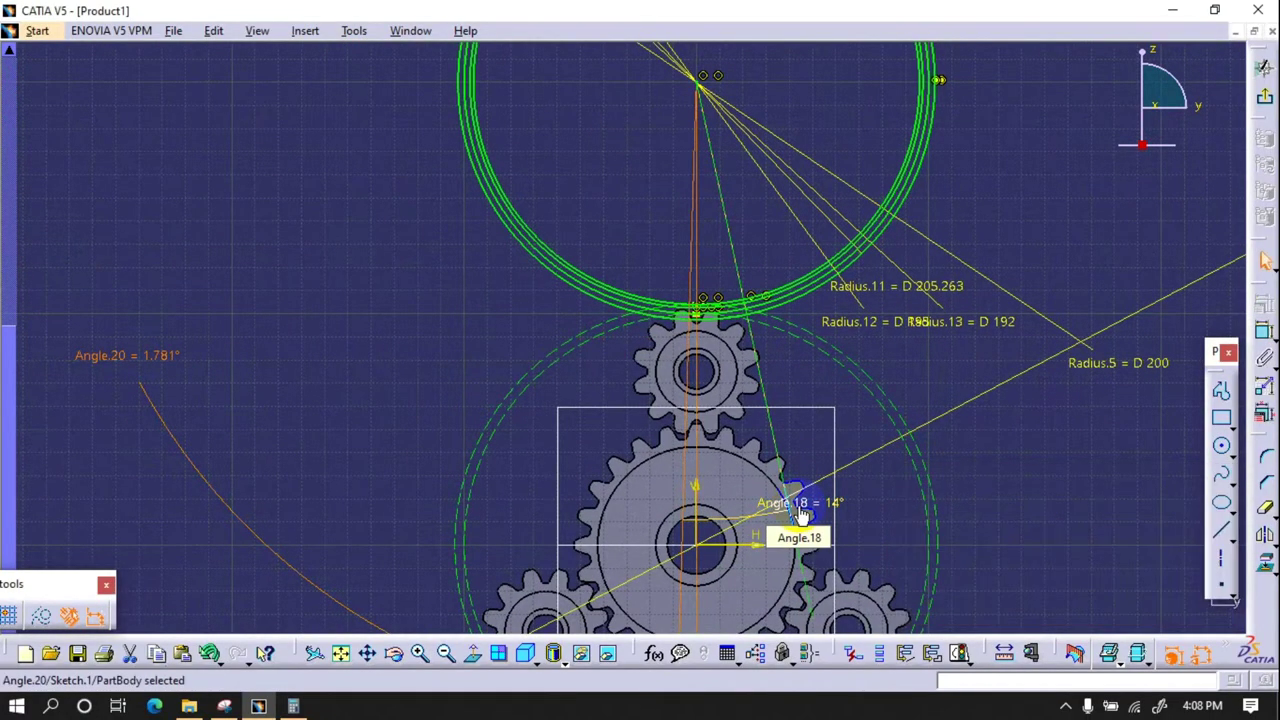
pyautogui.moveTo(869, 427)
pyautogui.mouseDown(button='middle')
pyautogui.moveTo(771, 400)
pyautogui.moveTo(543, 423)
pyautogui.moveTo(686, 271)
pyautogui.moveTo(1191, 425)
pyautogui.mouseUp(button='middle')
pyautogui.click(1221, 445)
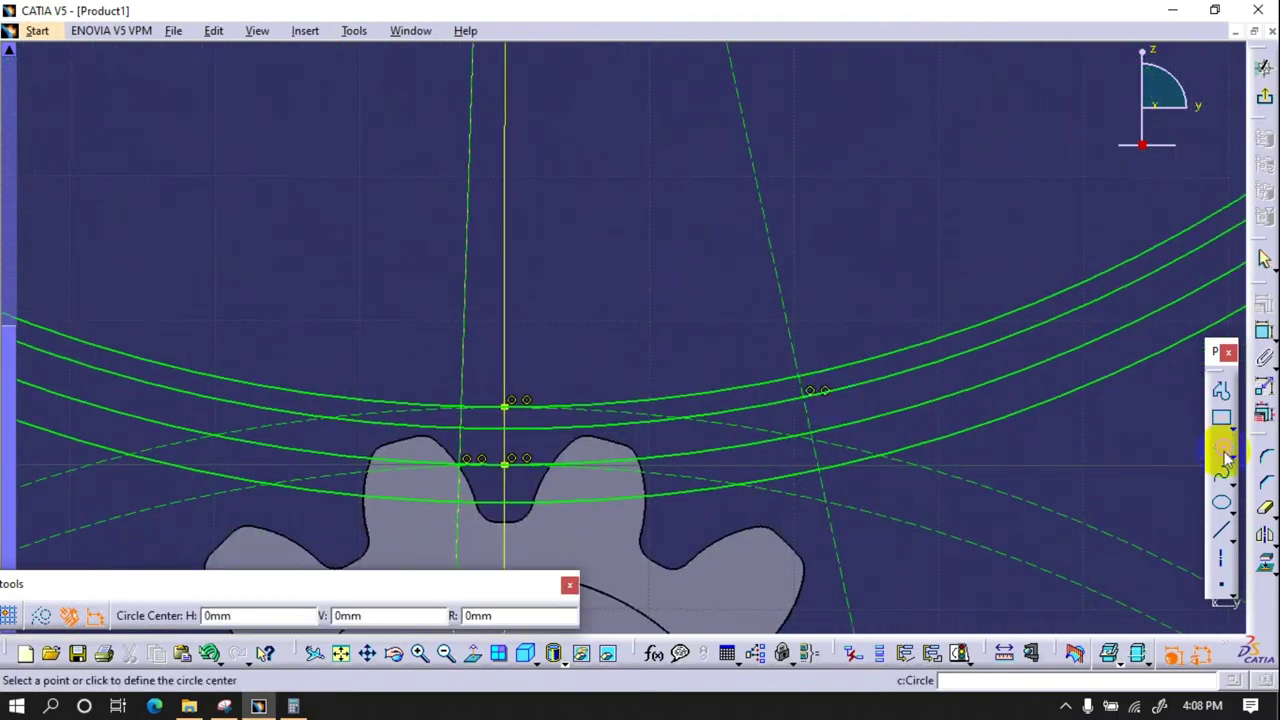
# - Draw a flank circle at the tooth and reset Angle.20 to 1.875°
pyautogui.click(809, 390)
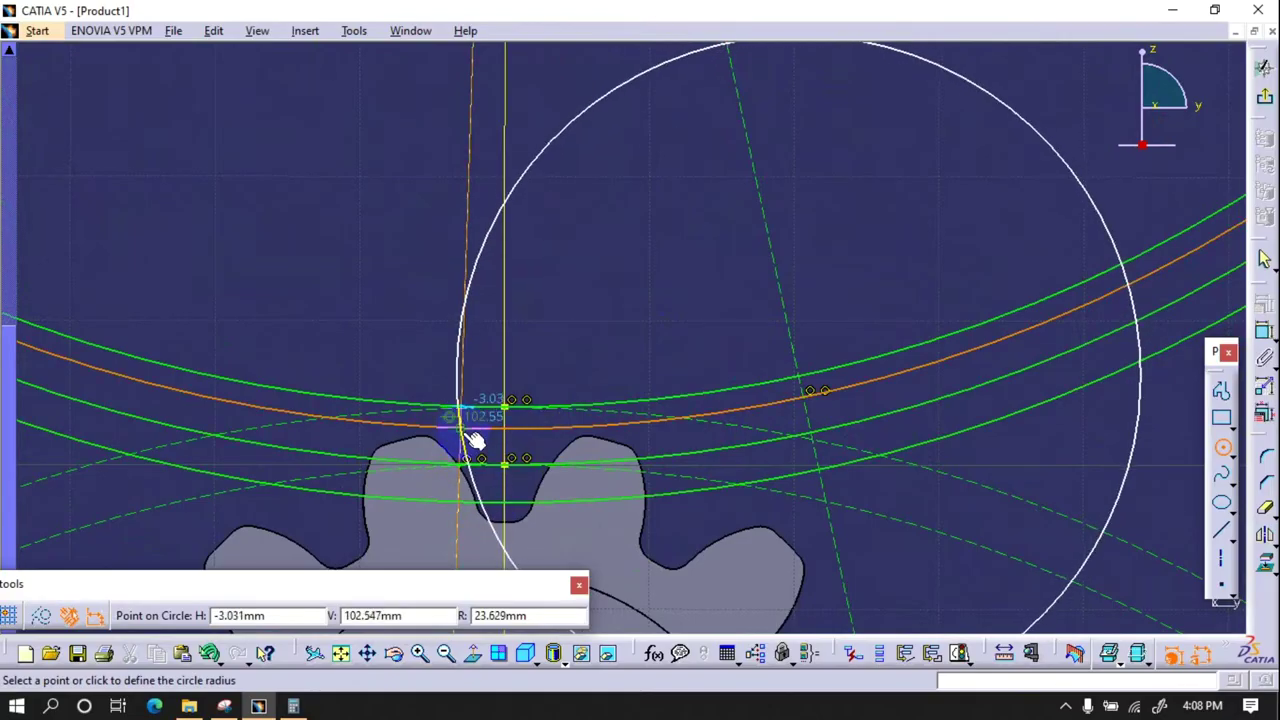
pyautogui.click(461, 432)
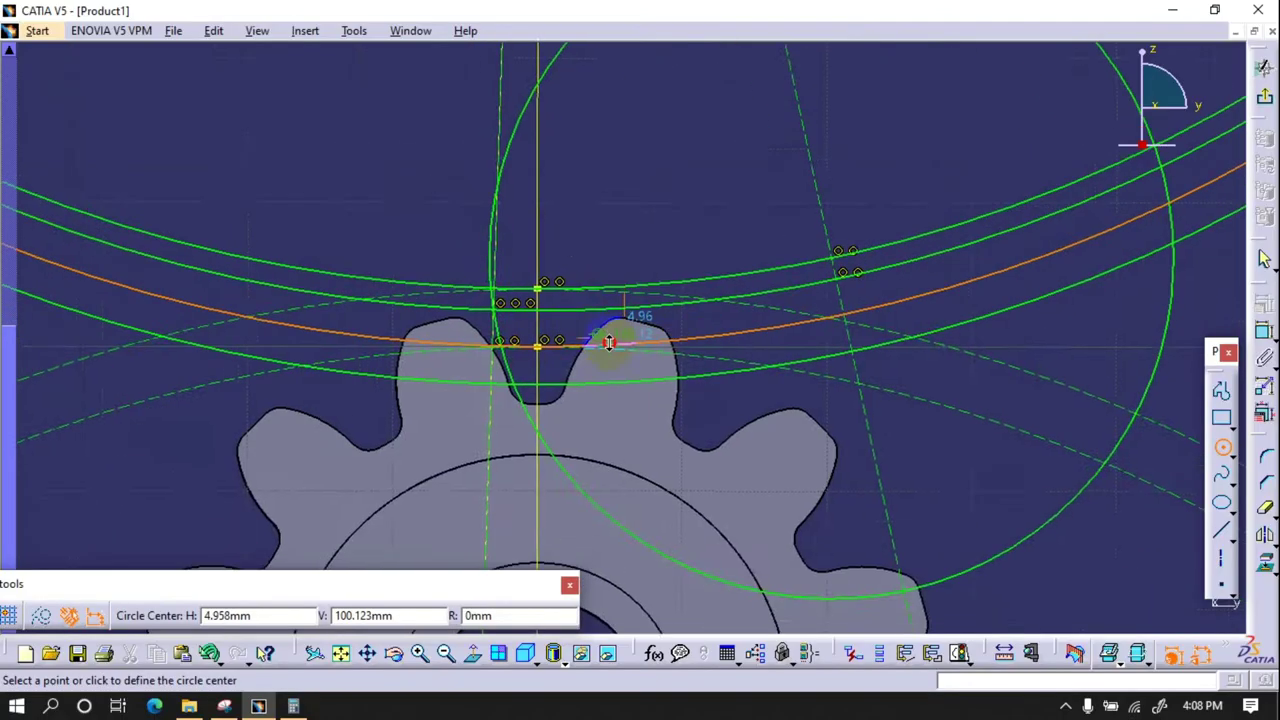
pyautogui.click(1222, 447)
pyautogui.moveTo(960, 420)
pyautogui.mouseDown(button='middle')
pyautogui.moveTo(953, 395)
pyautogui.moveTo(950, 430)
pyautogui.mouseUp(button='middle')
pyautogui.doubleClick(18, 303)
pyautogui.press('Return')
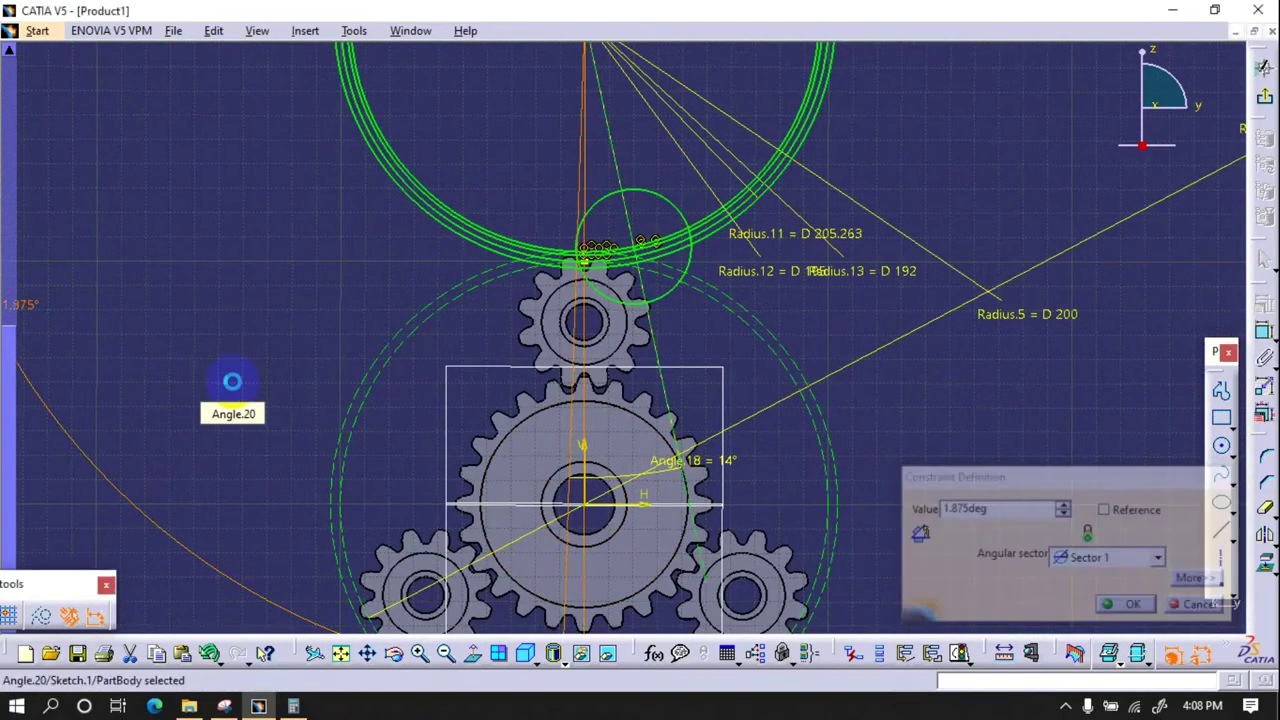
pyautogui.moveTo(818, 325)
pyautogui.mouseDown(button='middle')
pyautogui.moveTo(651, 94)
pyautogui.moveTo(720, 557)
pyautogui.mouseUp(button='middle')
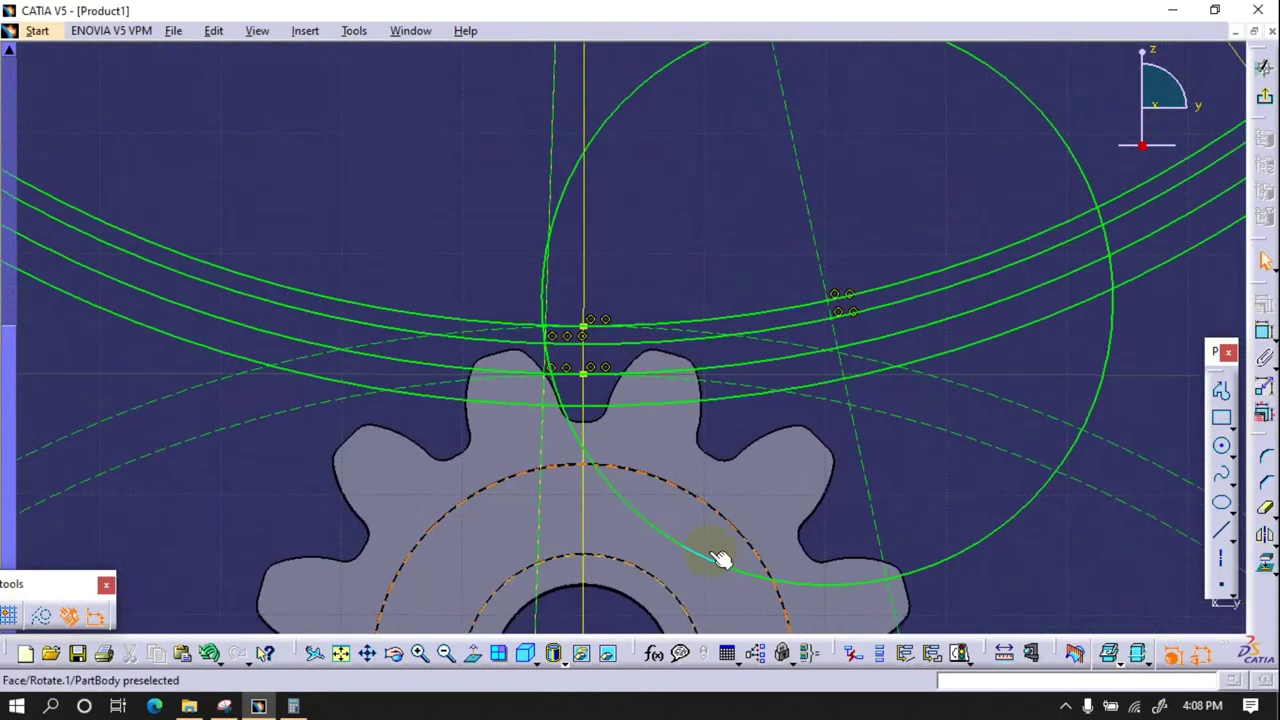
pyautogui.moveTo(657, 451); pyautogui.dragTo(773, 458, button='middle')
# - Mirror the new circle across the vertical centreline
pyautogui.click(773, 458)
pyautogui.click(1265, 530)
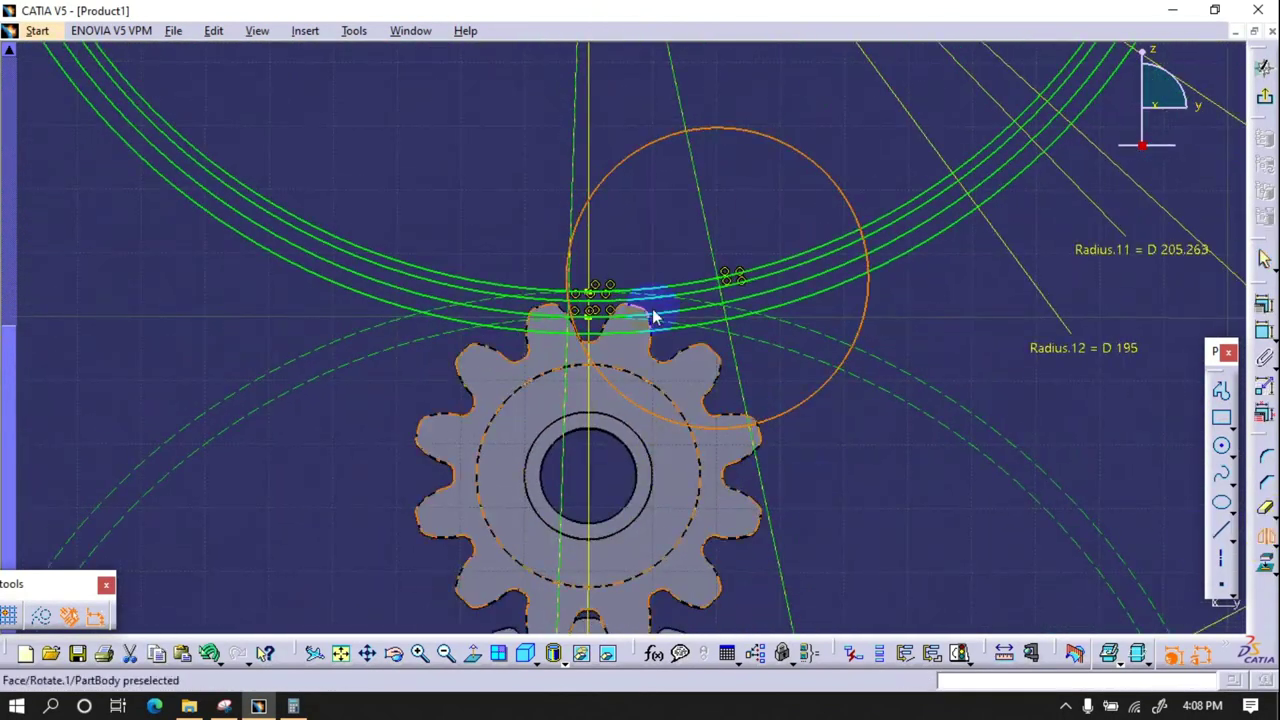
pyautogui.moveTo(586, 266)
pyautogui.mouseDown(button='middle')
pyautogui.moveTo(648, 303)
pyautogui.moveTo(630, 250)
pyautogui.mouseUp(button='middle')
pyautogui.click(613, 180)
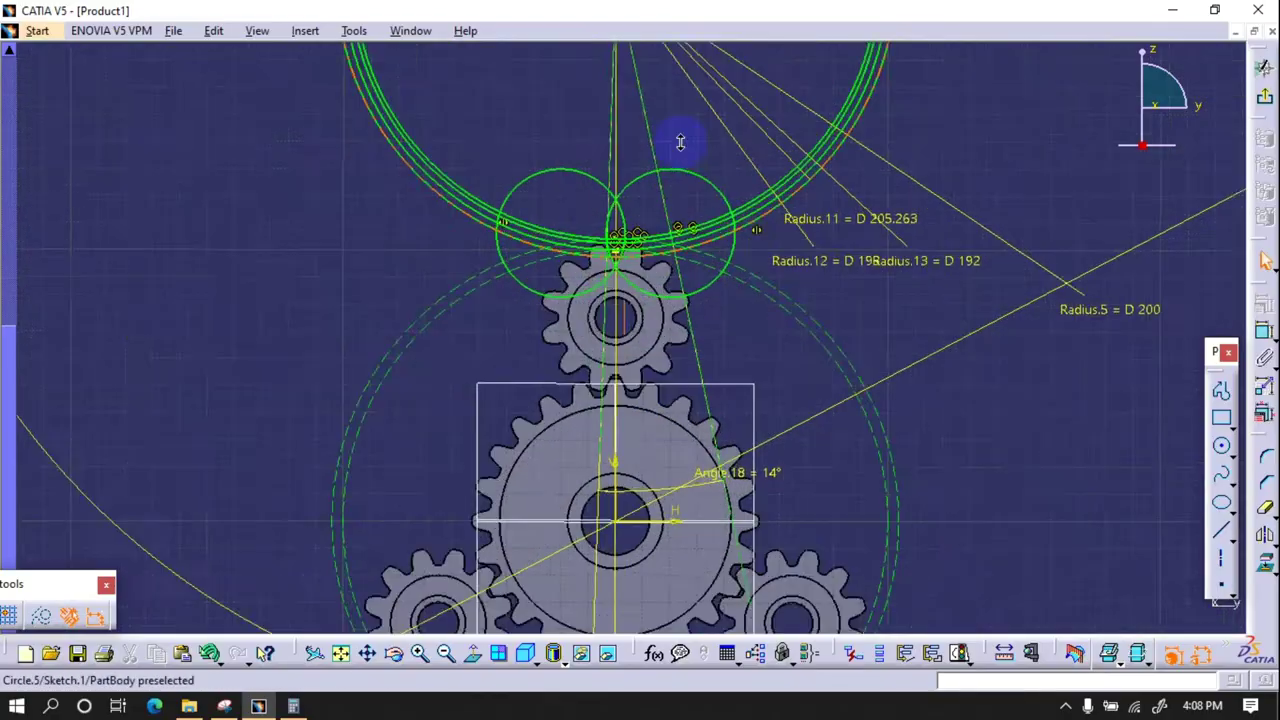
pyautogui.moveTo(680, 134); pyautogui.dragTo(643, 357, button='middle')
pyautogui.moveTo(565, 333)
pyautogui.mouseDown(button='middle')
pyautogui.moveTo(634, 271)
pyautogui.moveTo(751, 234)
pyautogui.mouseUp(button='middle')
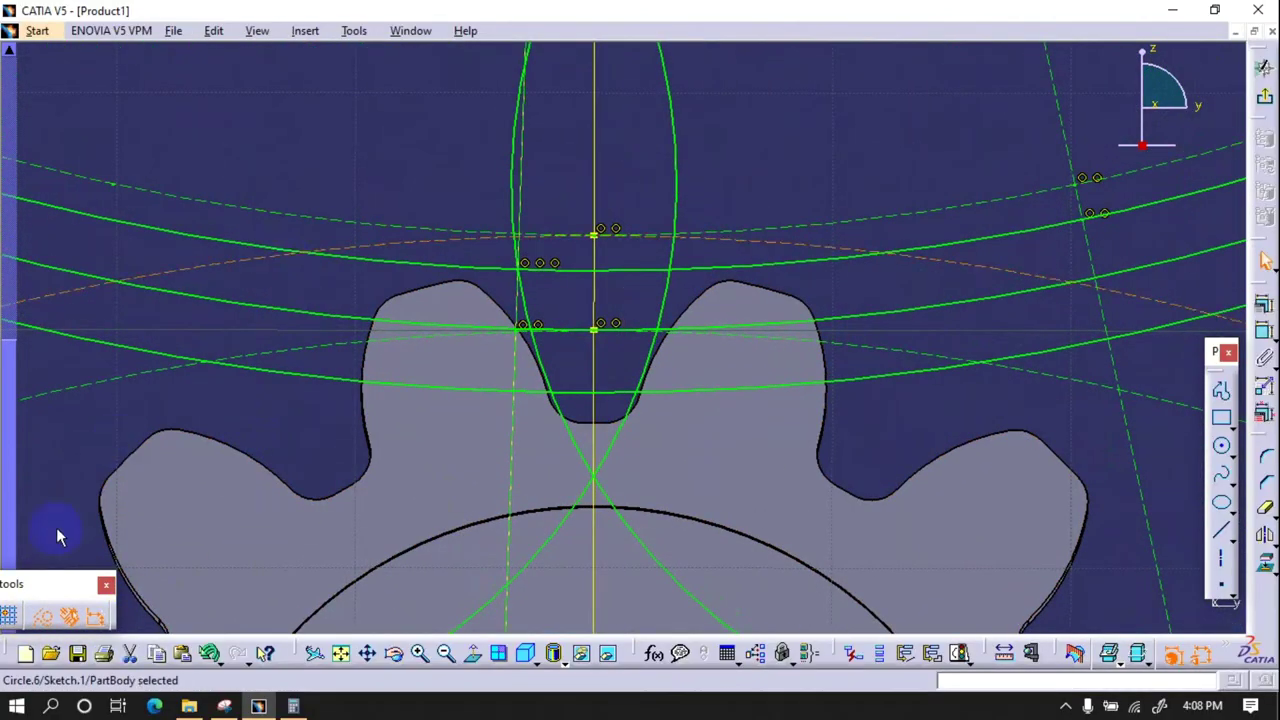
pyautogui.click(1264, 507)
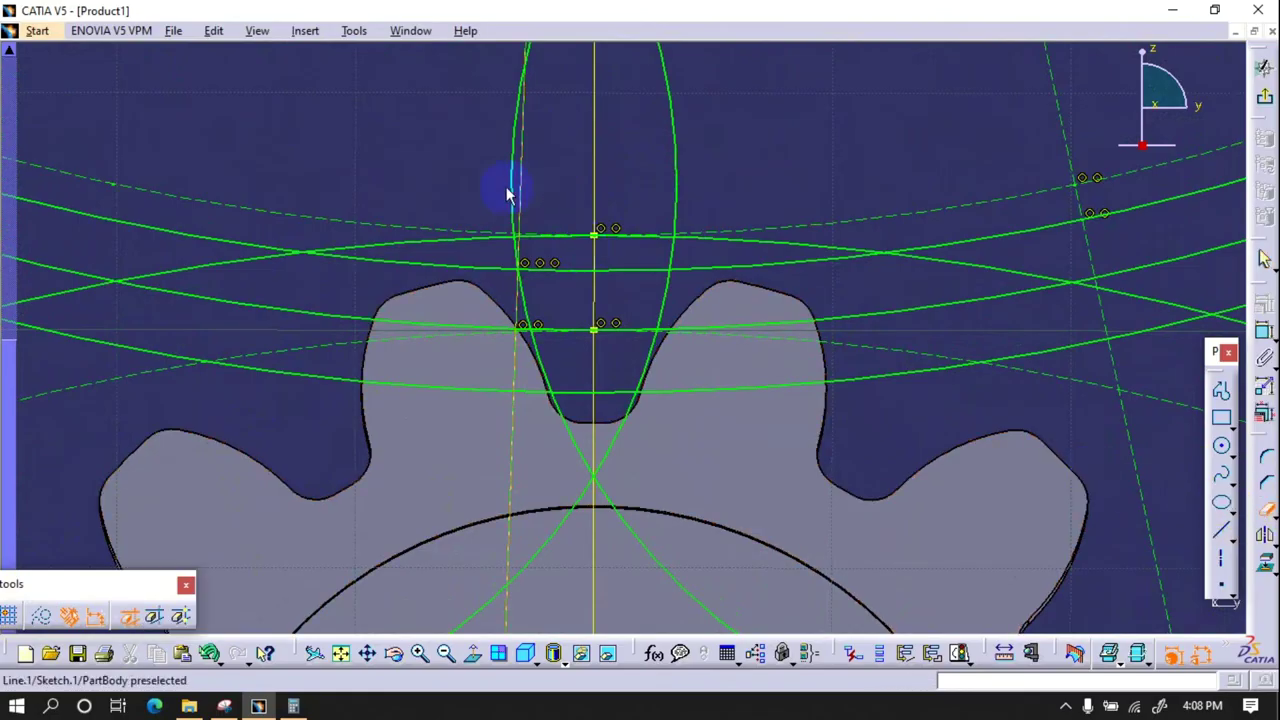
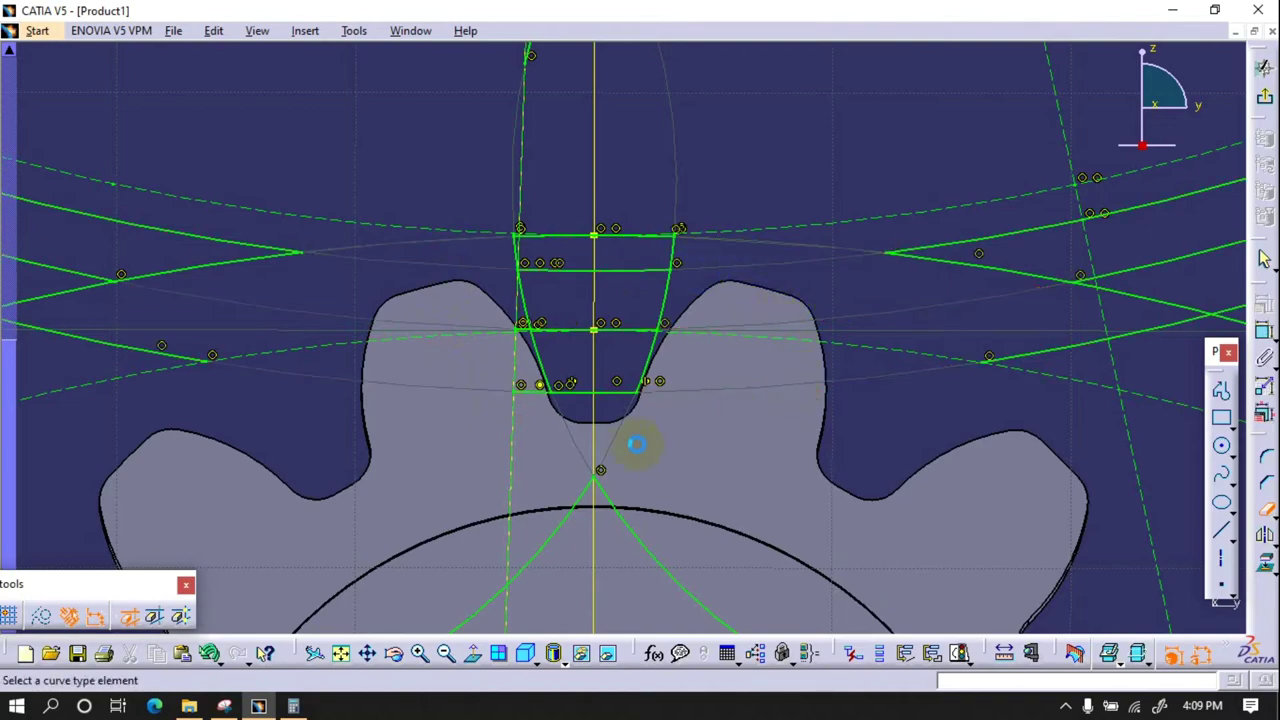
# - Quick Trim the lower left-circle arc, tooth-tip arcs and outer-circle arcs around the slot
pyautogui.keyDown('ctrl'); pyautogui.moveTo(712, 418); pyautogui.dragTo(571, 386, button='middle'); pyautogui.keyUp('ctrl')
pyautogui.moveTo(471, 443)
pyautogui.keyDown('ctrl'); pyautogui.mouseDown(button='middle')
pyautogui.moveTo(529, 366)
pyautogui.moveTo(305, 440)
pyautogui.mouseUp(button='middle'); pyautogui.keyUp('ctrl')
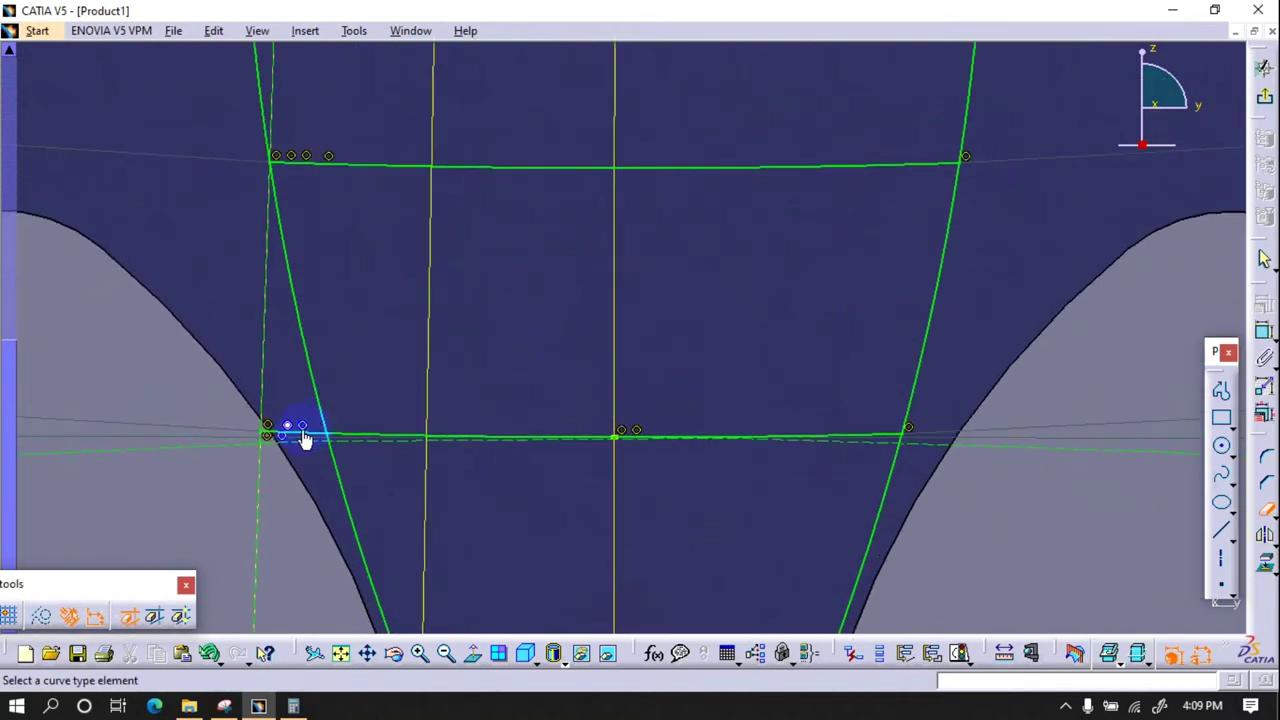
pyautogui.moveTo(415, 334)
pyautogui.keyDown('ctrl'); pyautogui.mouseDown(button='middle')
pyautogui.moveTo(355, 408)
pyautogui.moveTo(180, 437)
pyautogui.moveTo(832, 396)
pyautogui.mouseUp(button='middle'); pyautogui.keyUp('ctrl')
pyautogui.moveTo(677, 426)
pyautogui.keyDown('ctrl'); pyautogui.mouseDown(button='middle')
pyautogui.moveTo(651, 397)
pyautogui.moveTo(543, 446)
pyautogui.mouseUp(button='middle'); pyautogui.keyUp('ctrl')
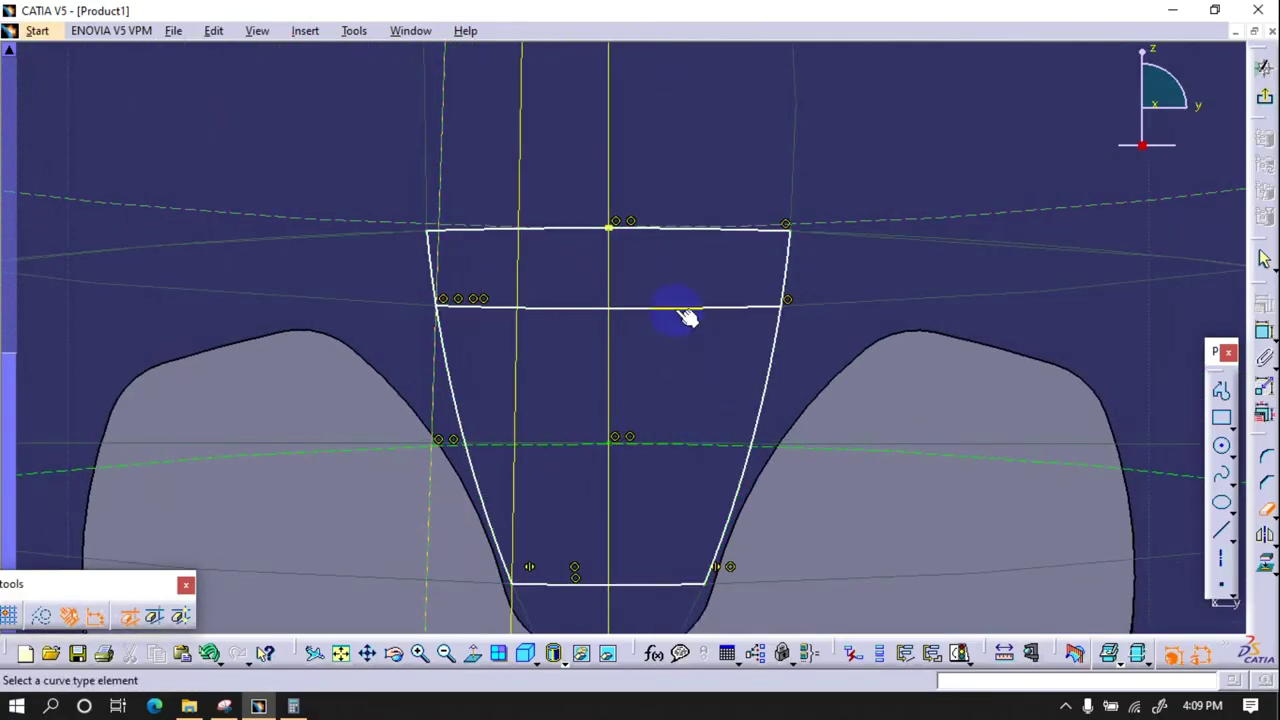
pyautogui.keyDown('ctrl'); pyautogui.moveTo(549, 320); pyautogui.dragTo(680, 372, button='middle'); pyautogui.keyUp('ctrl')
pyautogui.click(510, 362)
pyautogui.click(751, 134)
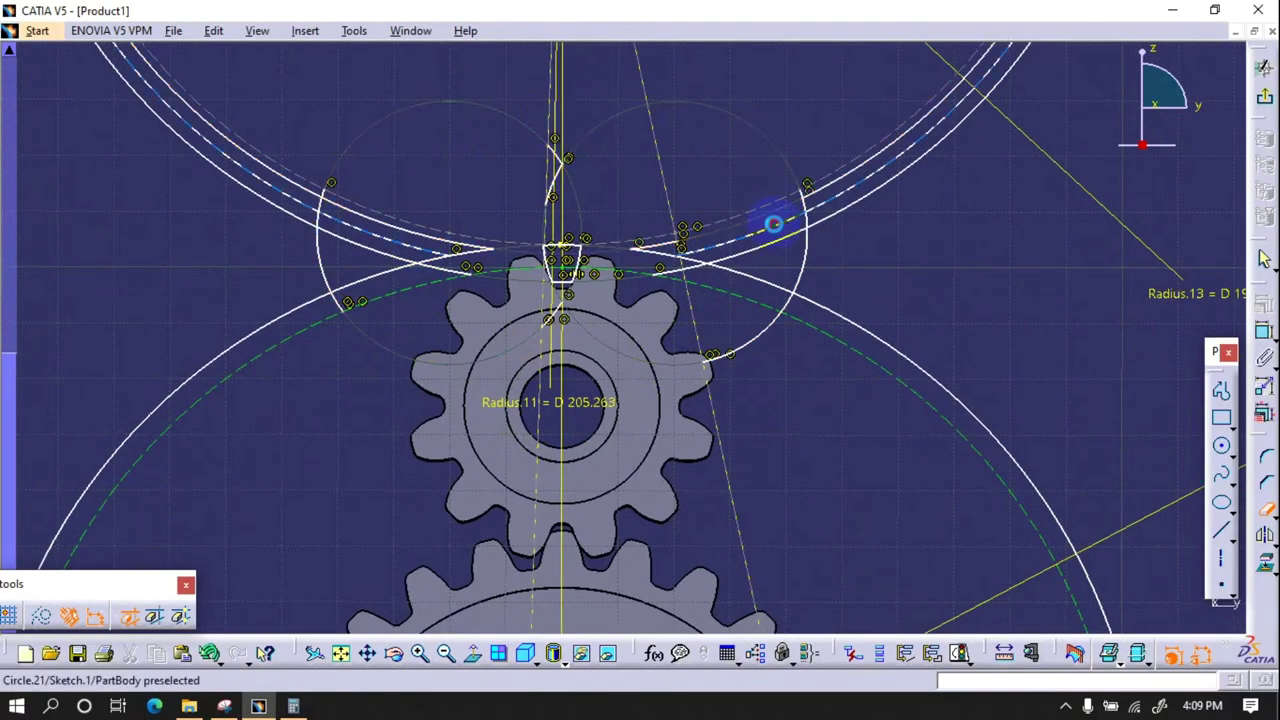
pyautogui.click(808, 303)
pyautogui.click(827, 190)
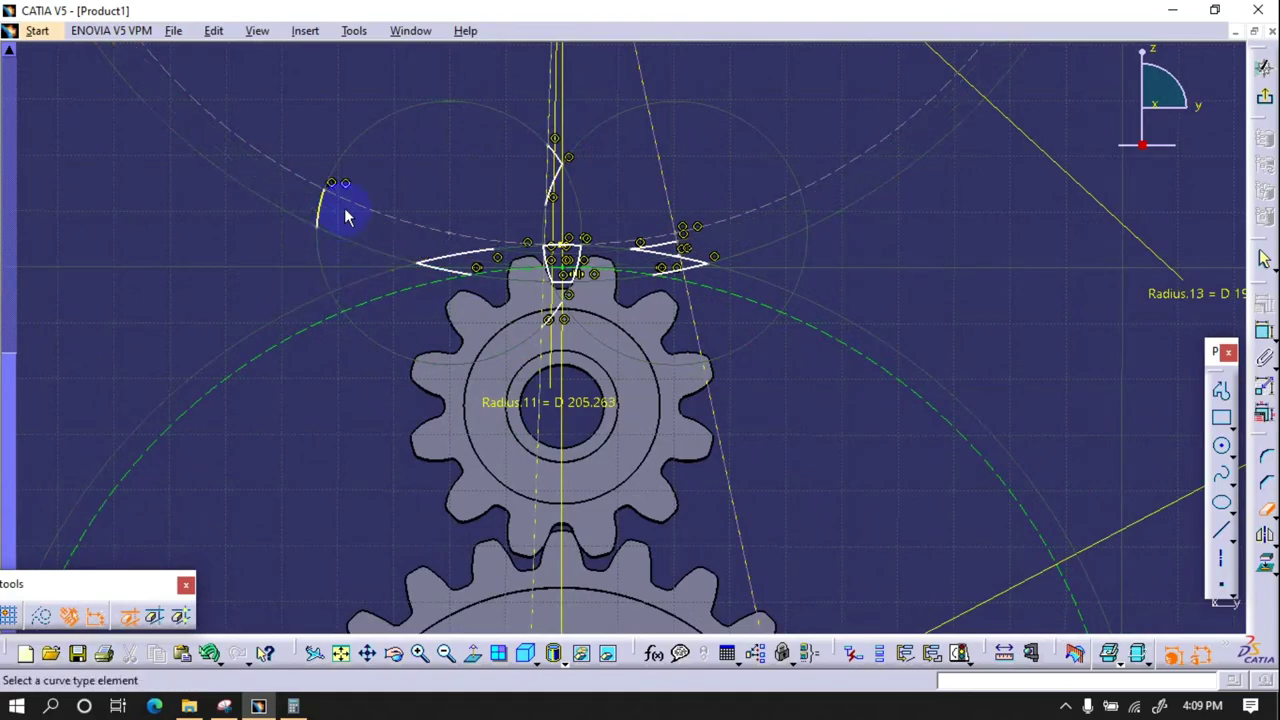
# - Trim the short leftover segment to finish the trapezoid, then exit to the 3D part
pyautogui.moveTo(560, 290); pyautogui.dragTo(421, 460, button='middle')
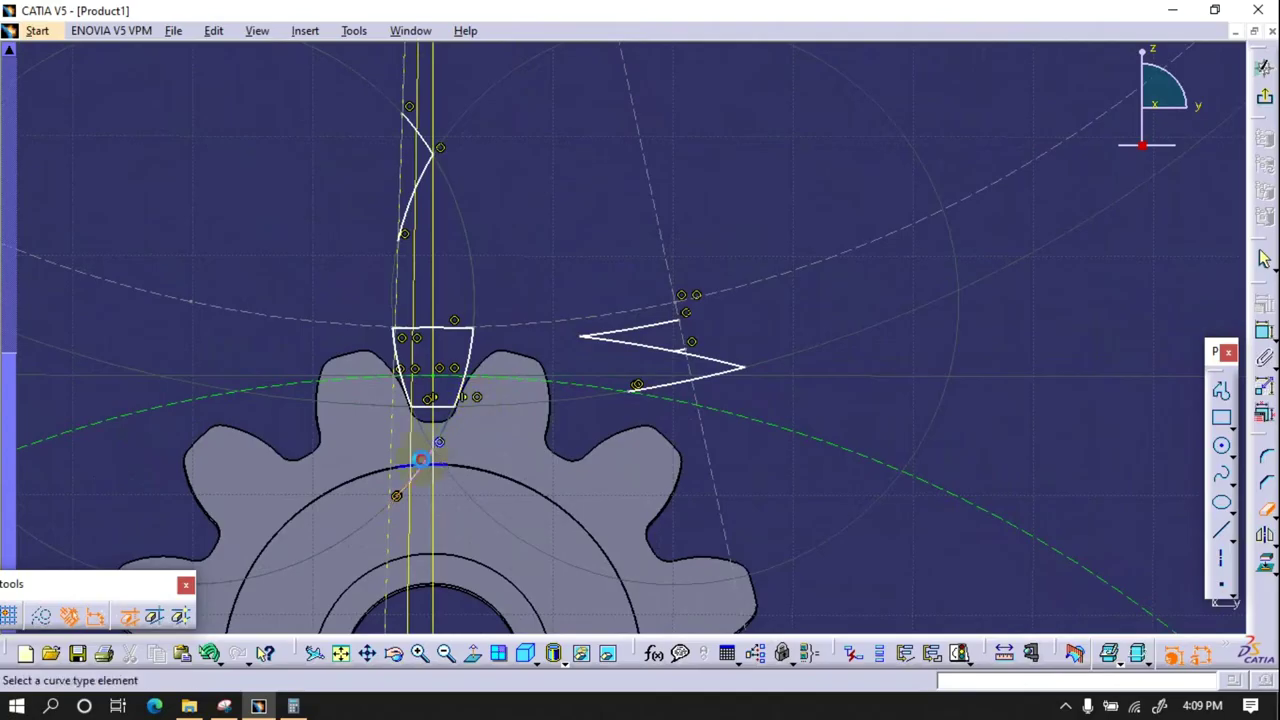
pyautogui.click(655, 335)
pyautogui.scroll(5, 652, 334)
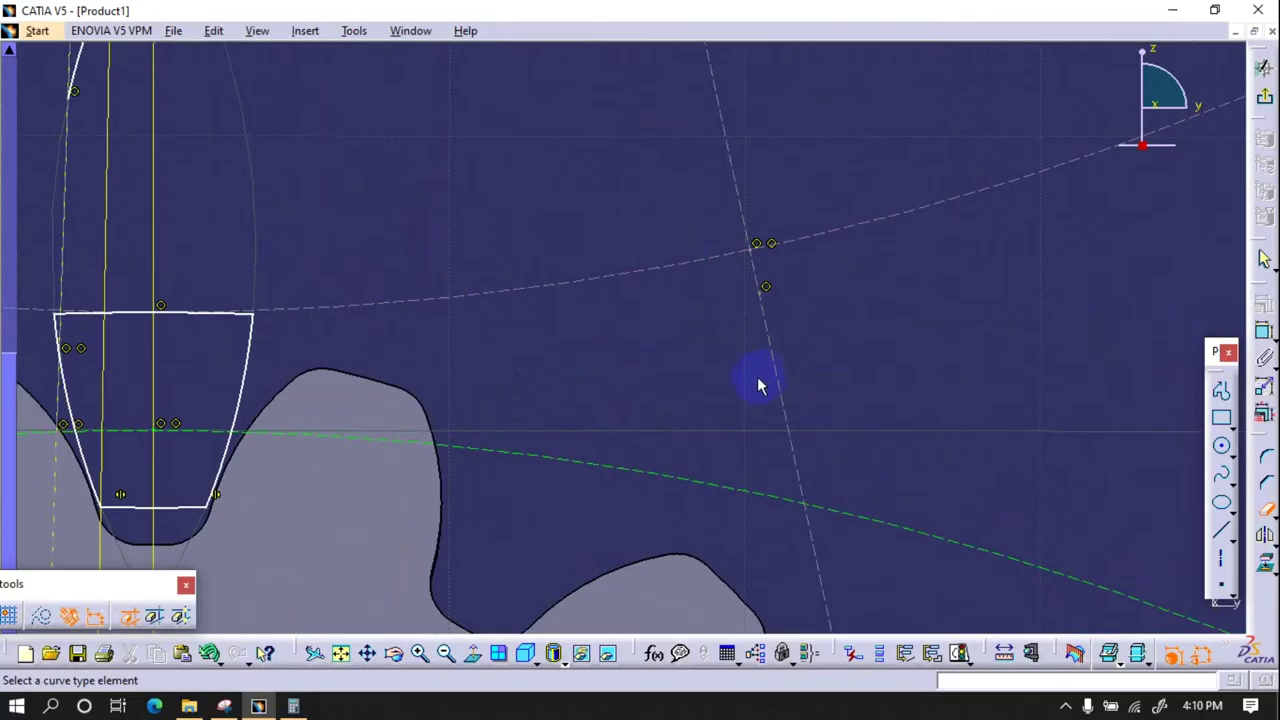
pyautogui.moveTo(217, 117); pyautogui.dragTo(462, 342, button='middle')
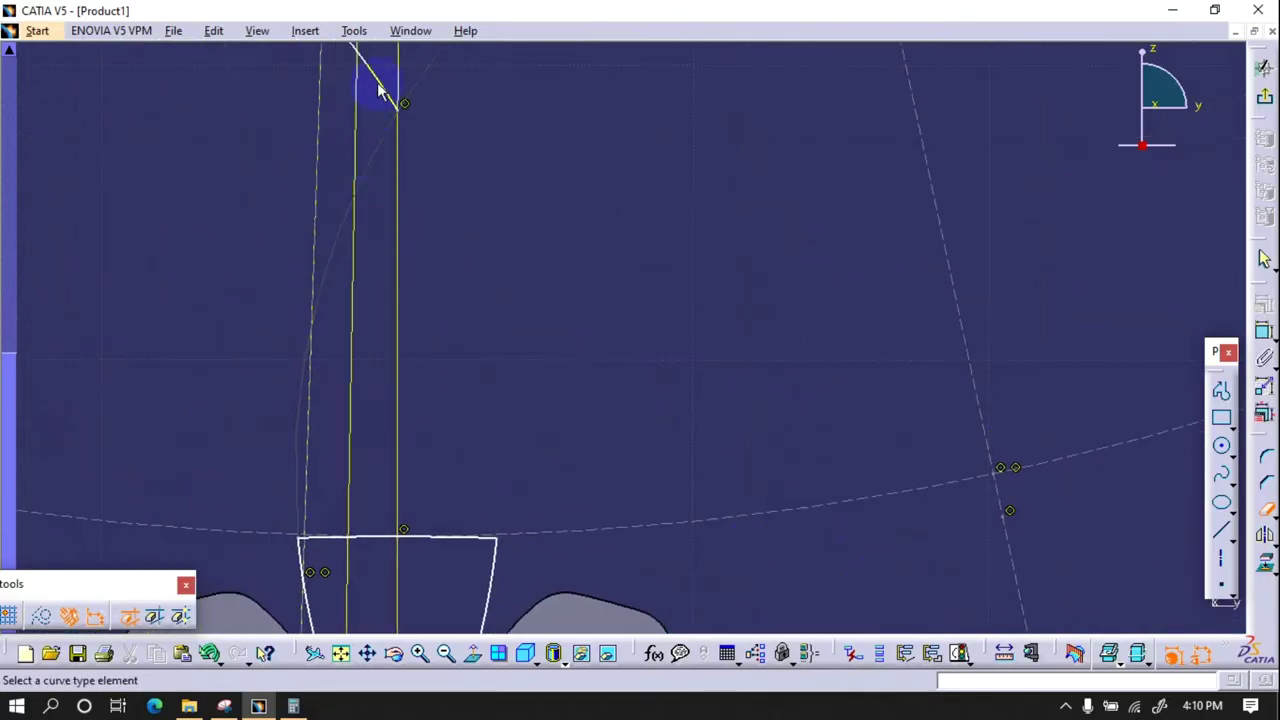
pyautogui.moveTo(380, 92)
pyautogui.mouseDown(button='middle')
pyautogui.moveTo(473, 210)
pyautogui.moveTo(632, 512)
pyautogui.mouseUp(button='middle')
pyautogui.click(1265, 99)
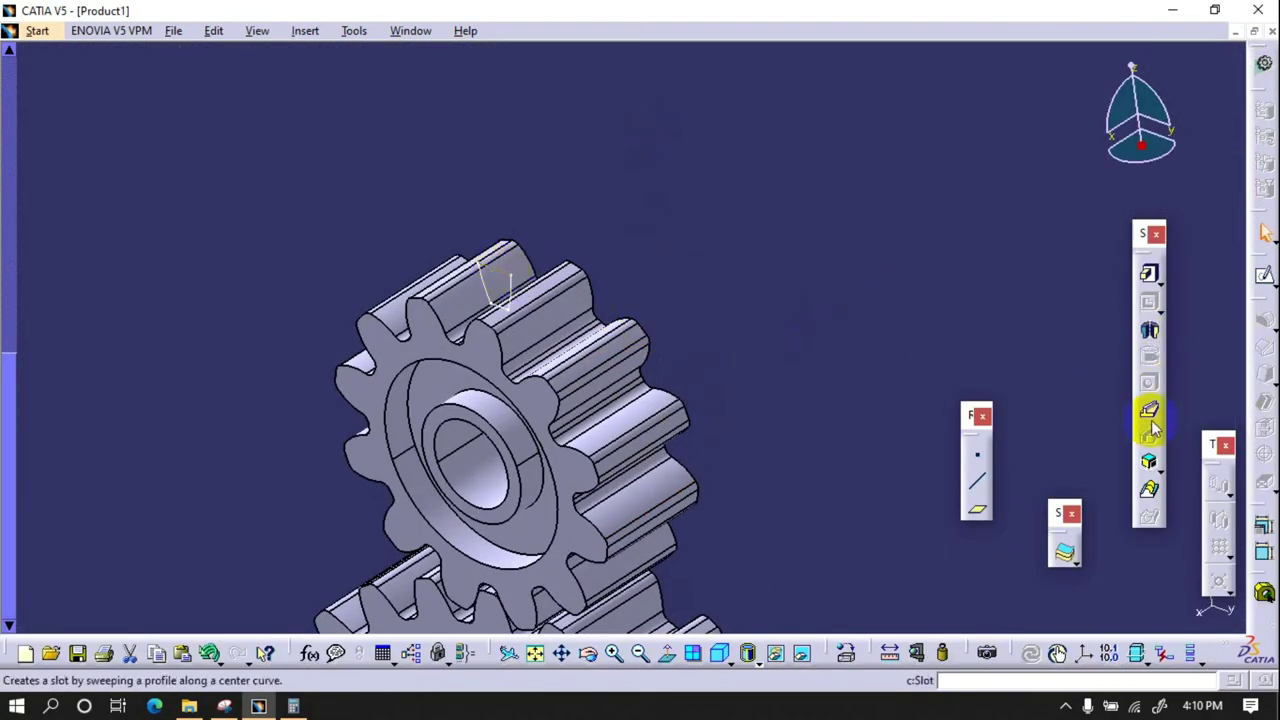
# - Pad the tooth-slot sketch 20 mm
pyautogui.click(1149, 272)
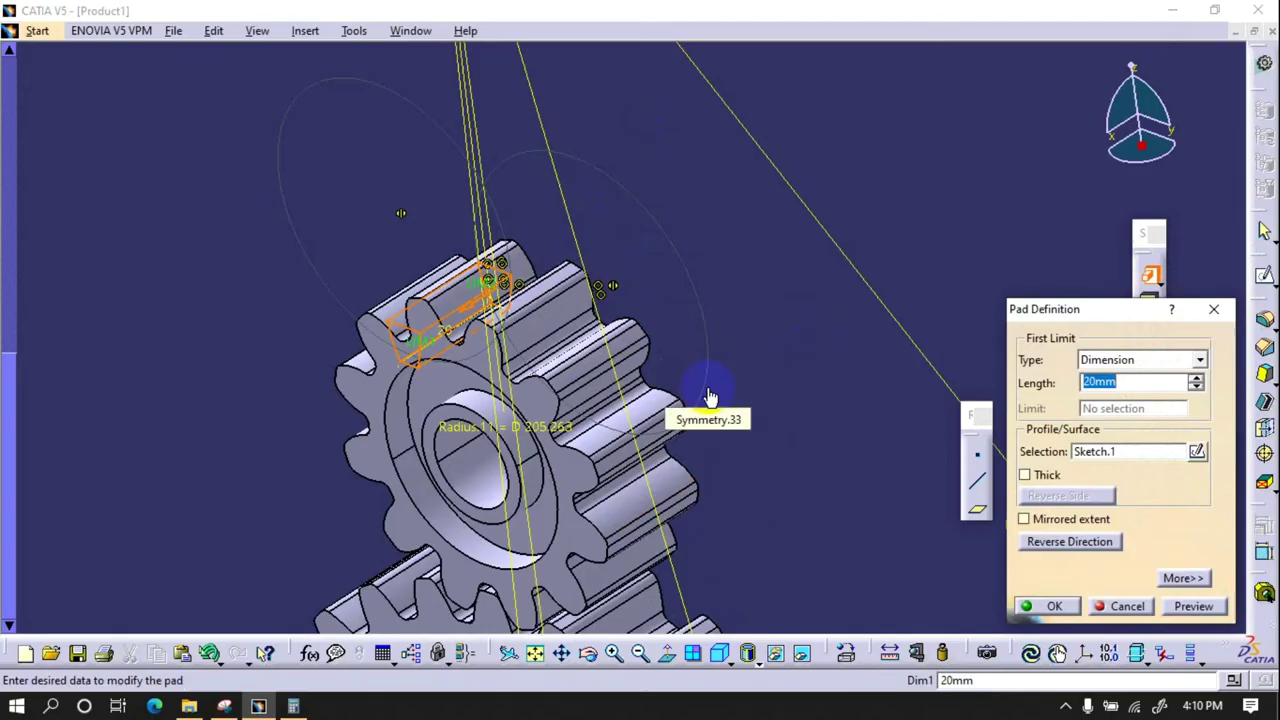
pyautogui.press('Return')
pyautogui.click(707, 305)
pyautogui.moveTo(707, 305)
pyautogui.mouseDown(button='middle')
pyautogui.moveTo(697, 340)
pyautogui.moveTo(731, 249)
pyautogui.mouseUp(button='middle')
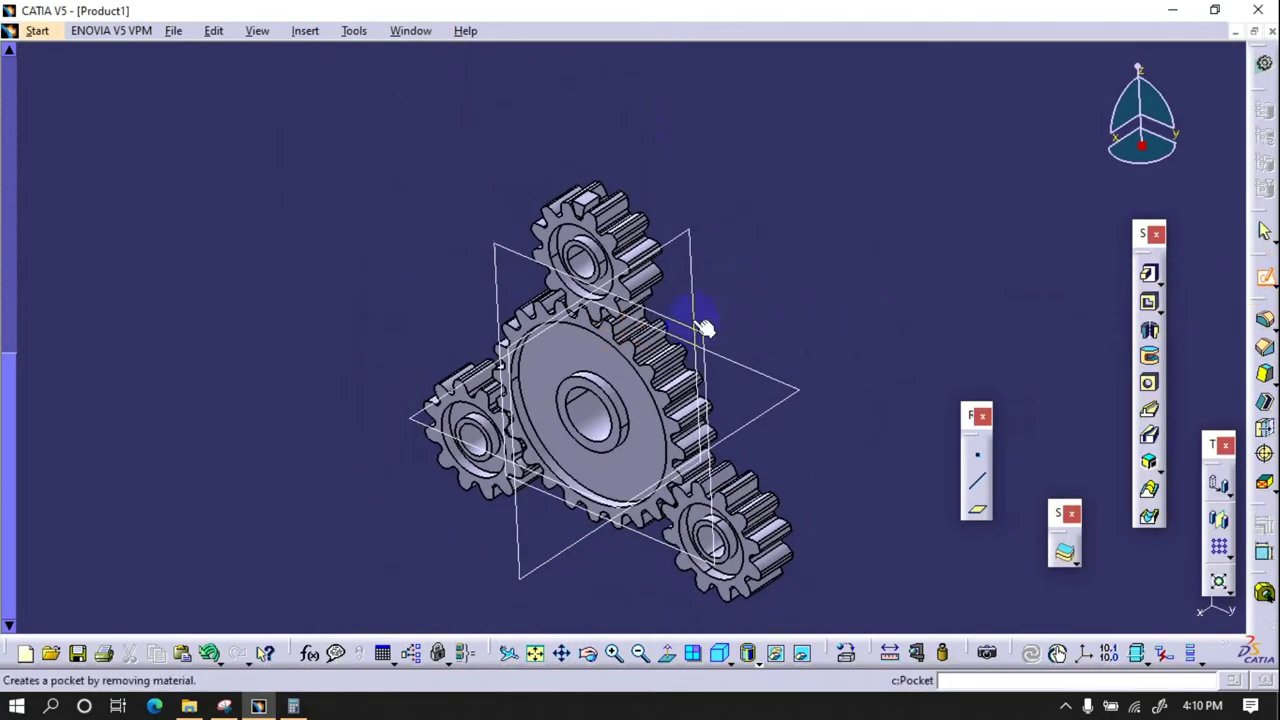
# - Sketch a large constrained circle centred on the origin on the yz plane
pyautogui.click(693, 328)
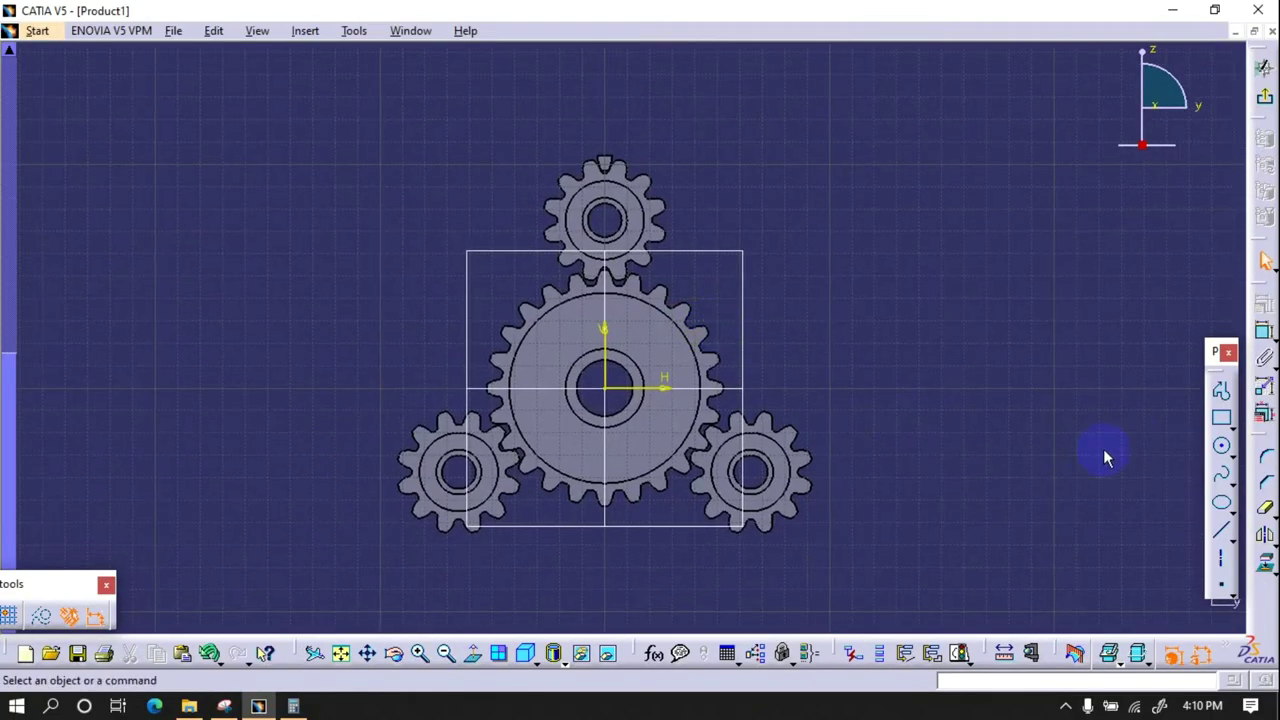
pyautogui.click(604, 387)
pyautogui.click(607, 143)
pyautogui.click(1264, 330)
pyautogui.click(651, 141)
pyautogui.rightClick(636, 92)
pyautogui.click(680, 245)
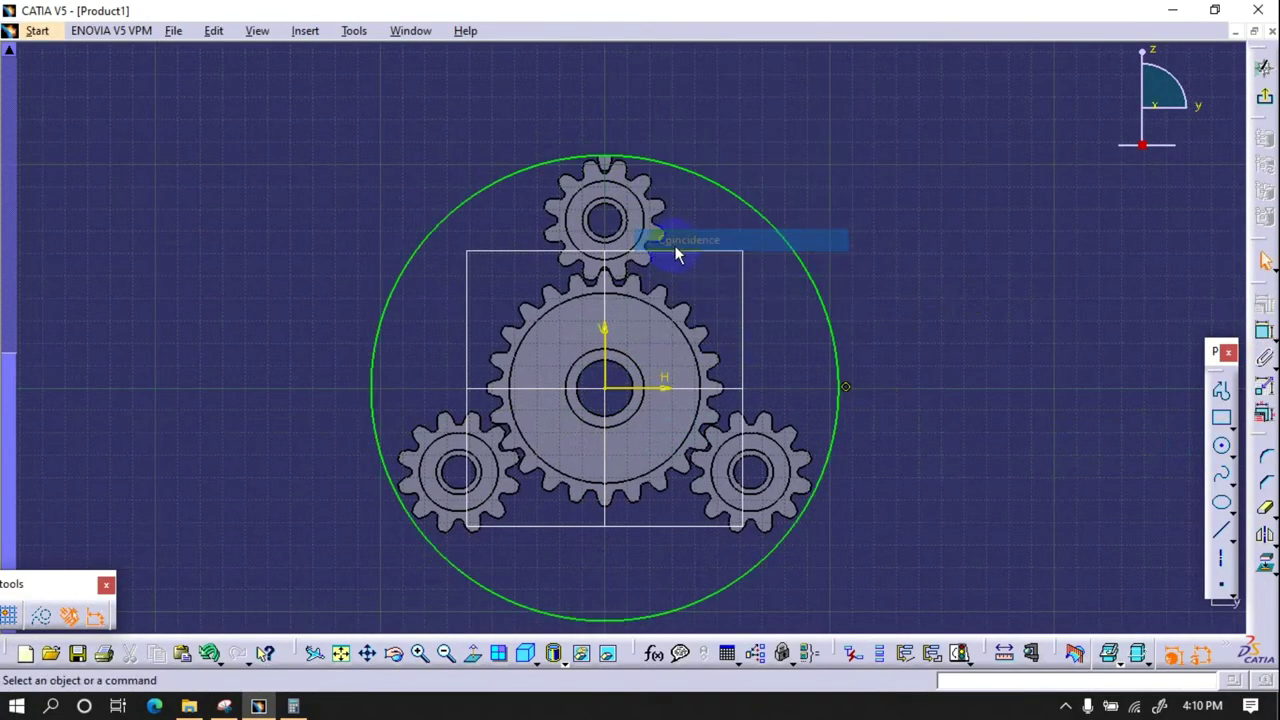
pyautogui.click(1259, 112)
pyautogui.click(750, 350)
# - Add a concentric circle to the sketch and set its diameter to 225
pyautogui.doubleClick(741, 322)
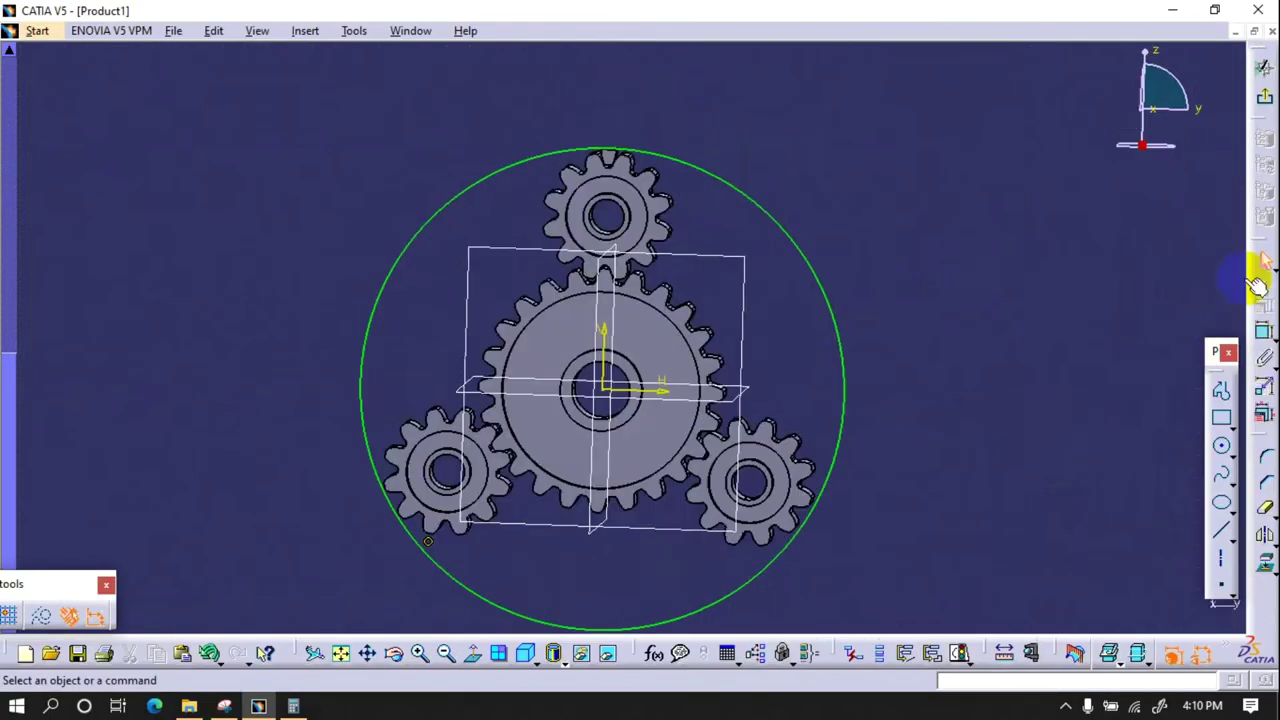
pyautogui.click(1222, 447)
pyautogui.click(606, 388)
pyautogui.click(686, 177)
pyautogui.click(1267, 322)
pyautogui.click(834, 289)
pyautogui.doubleClick(900, 194)
pyautogui.write('25')
pyautogui.press('Return')
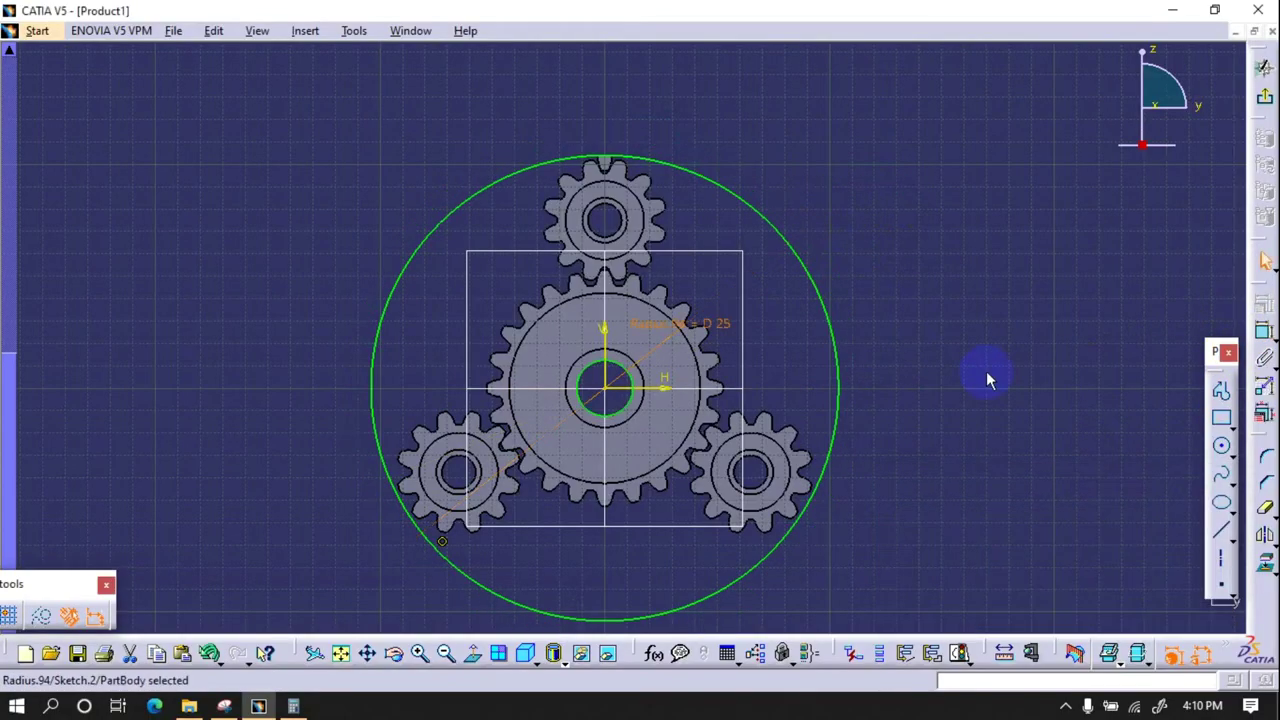
pyautogui.doubleClick(695, 360)
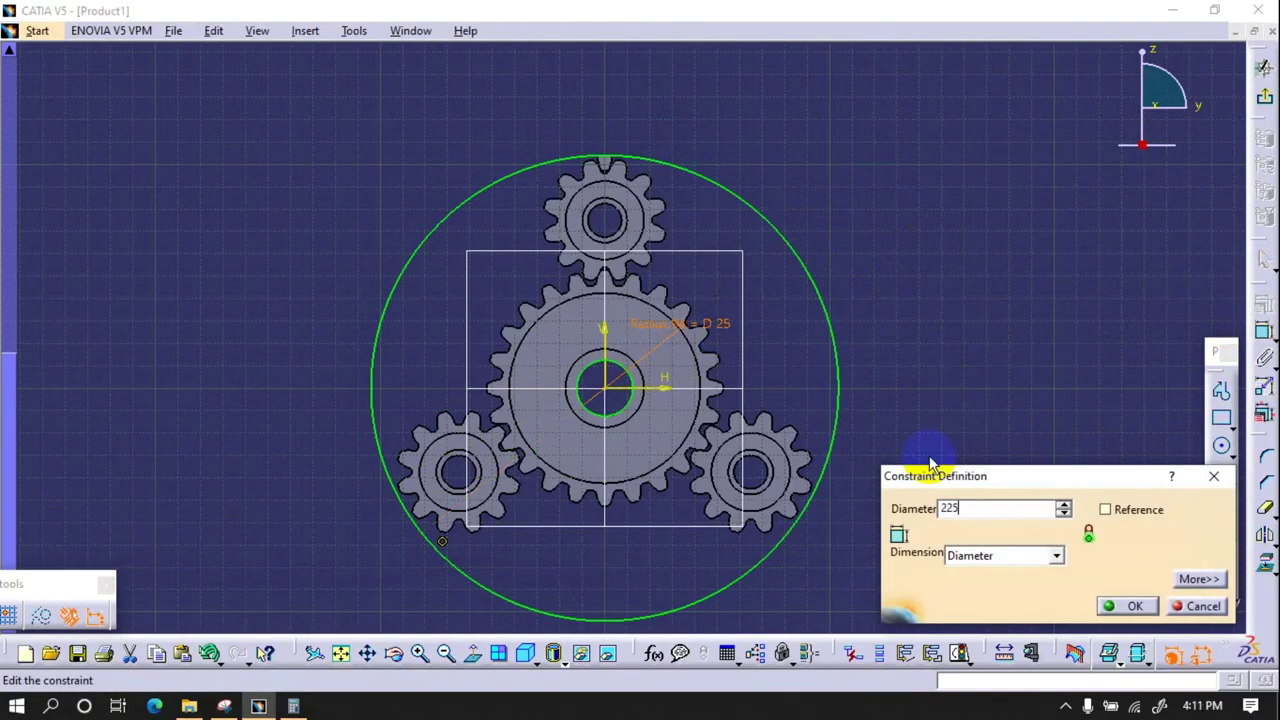
pyautogui.press('Return')
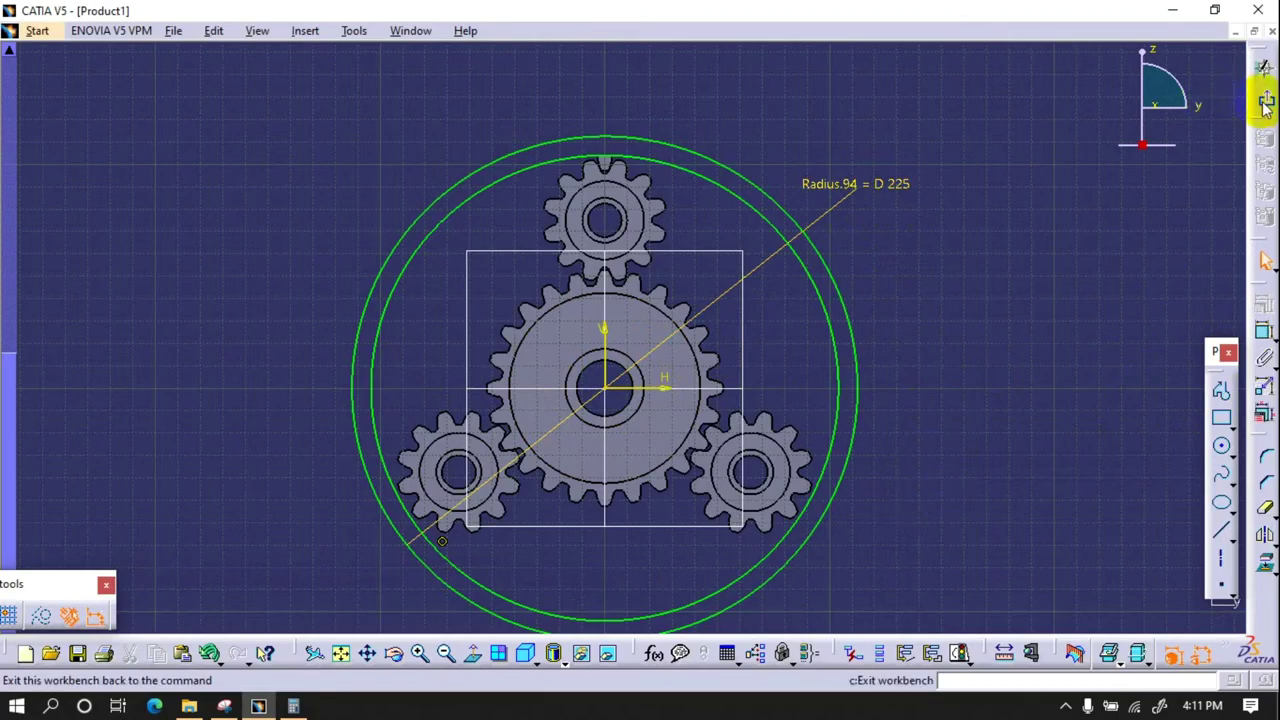
# - Pad the two-circle sketch into a solid outer ring
pyautogui.click(1264, 101)
pyautogui.click(1148, 273)
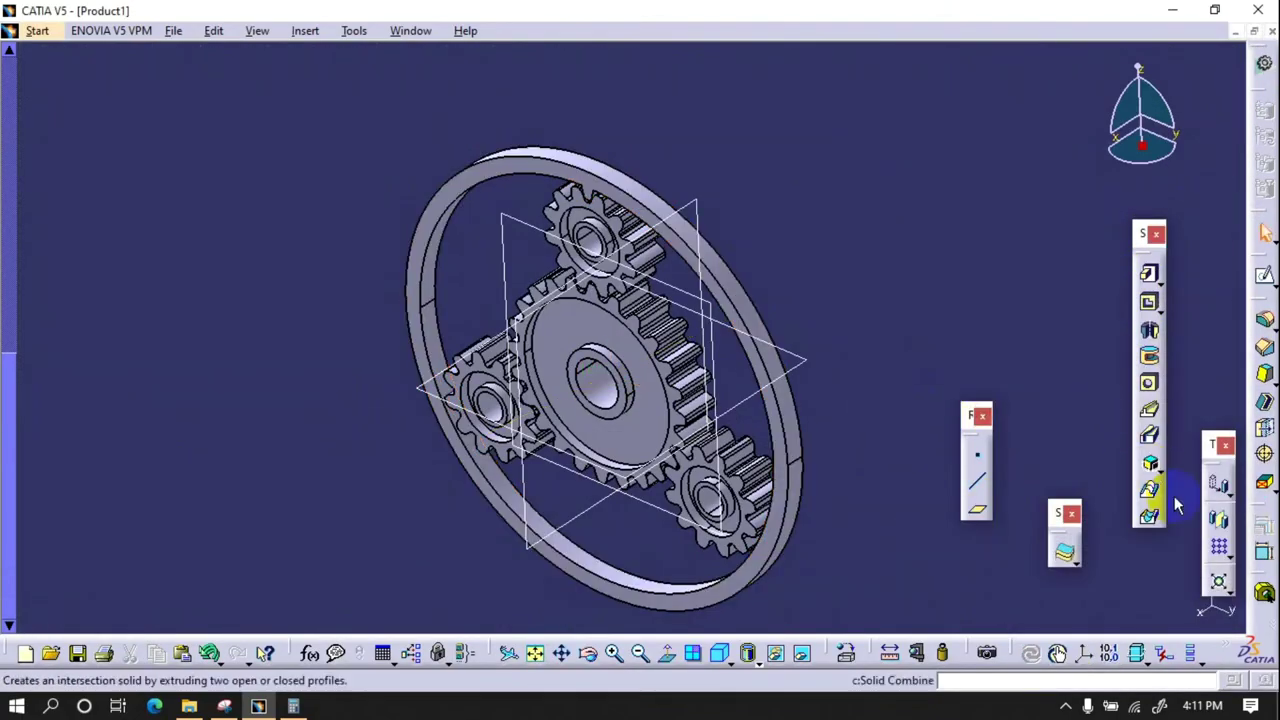
pyautogui.click(1226, 555)
# - Create a circular pattern of Pad.1 with the X Axis as reference
pyautogui.click(1238, 565)
pyautogui.moveTo(770, 314); pyautogui.dragTo(533, 293, button='middle')
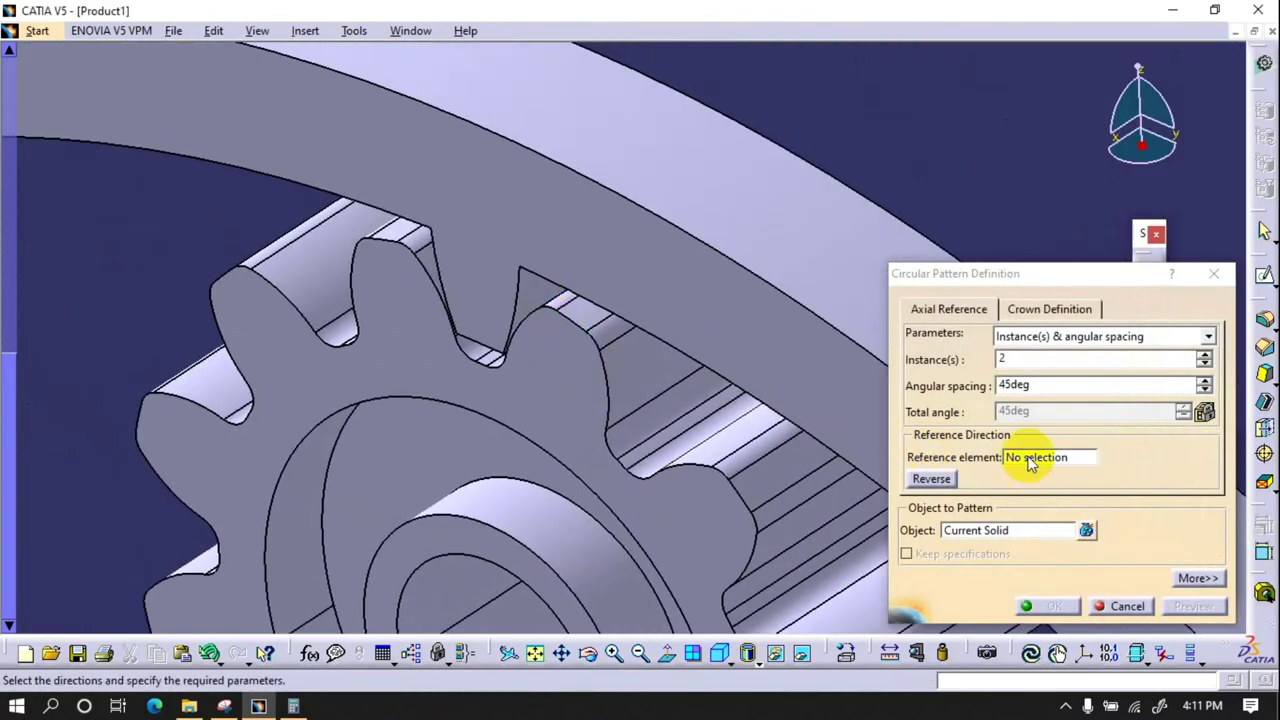
pyautogui.click(550, 292)
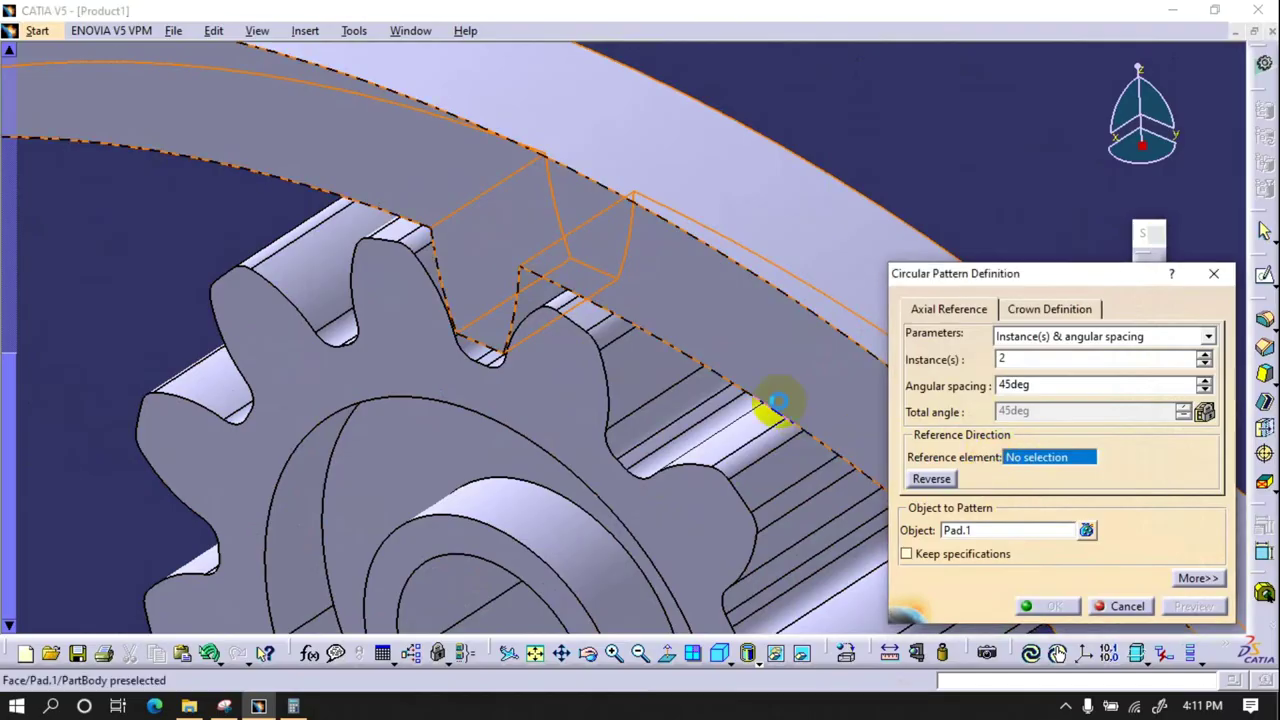
pyautogui.click(733, 375)
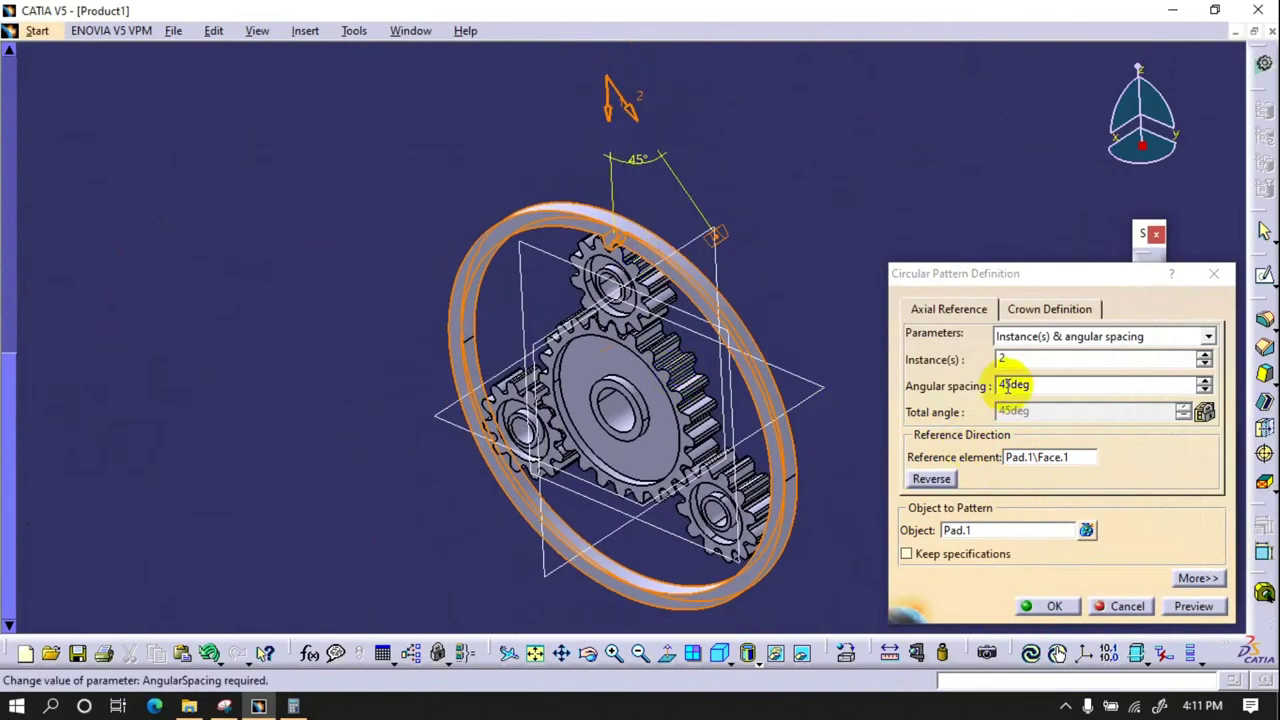
pyautogui.rightClick(1010, 457)
pyautogui.click(1078, 353)
# - Make the pattern a Complete crown with 48 instances and confirm it
pyautogui.click(1082, 340)
pyautogui.click(1063, 394)
pyautogui.doubleClick(1034, 358)
pyautogui.write('48')
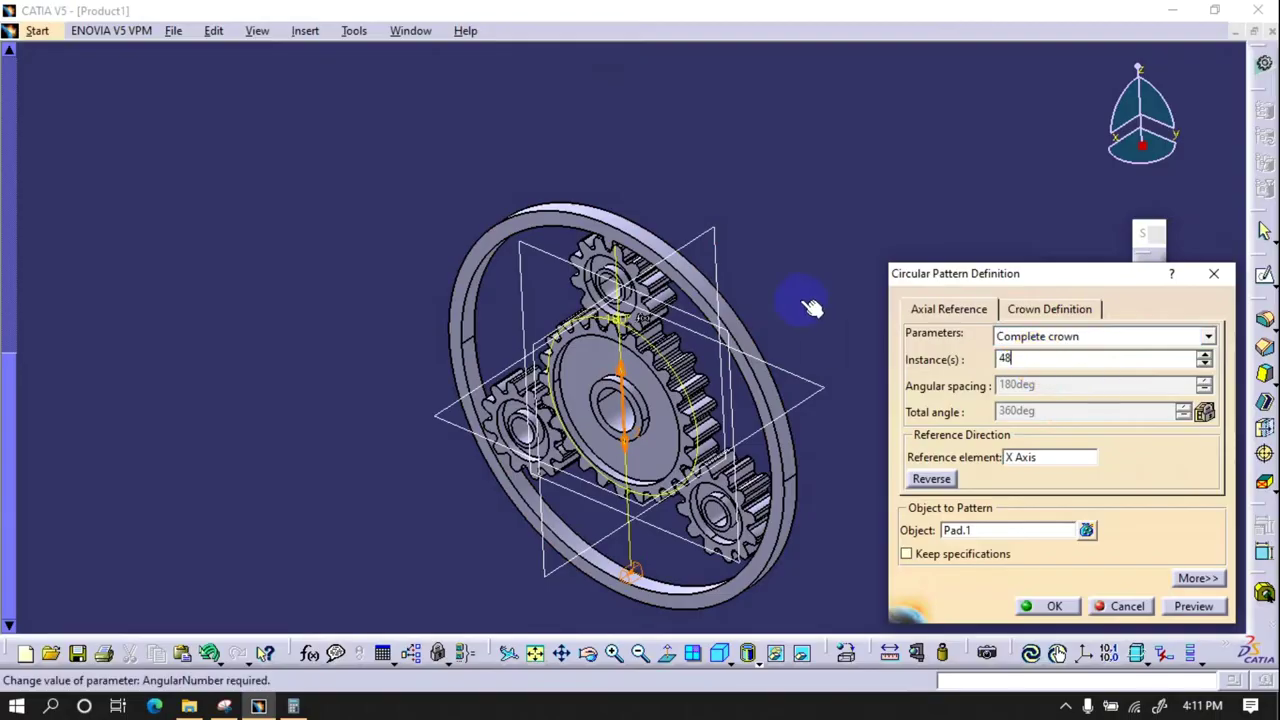
pyautogui.press('Return')
pyautogui.click(1048, 606)
pyautogui.moveTo(837, 594)
pyautogui.mouseDown(button='middle')
pyautogui.moveTo(800, 563)
pyautogui.moveTo(700, 545)
pyautogui.moveTo(760, 540)
pyautogui.mouseUp(button='middle')
pyautogui.click(1120, 606)
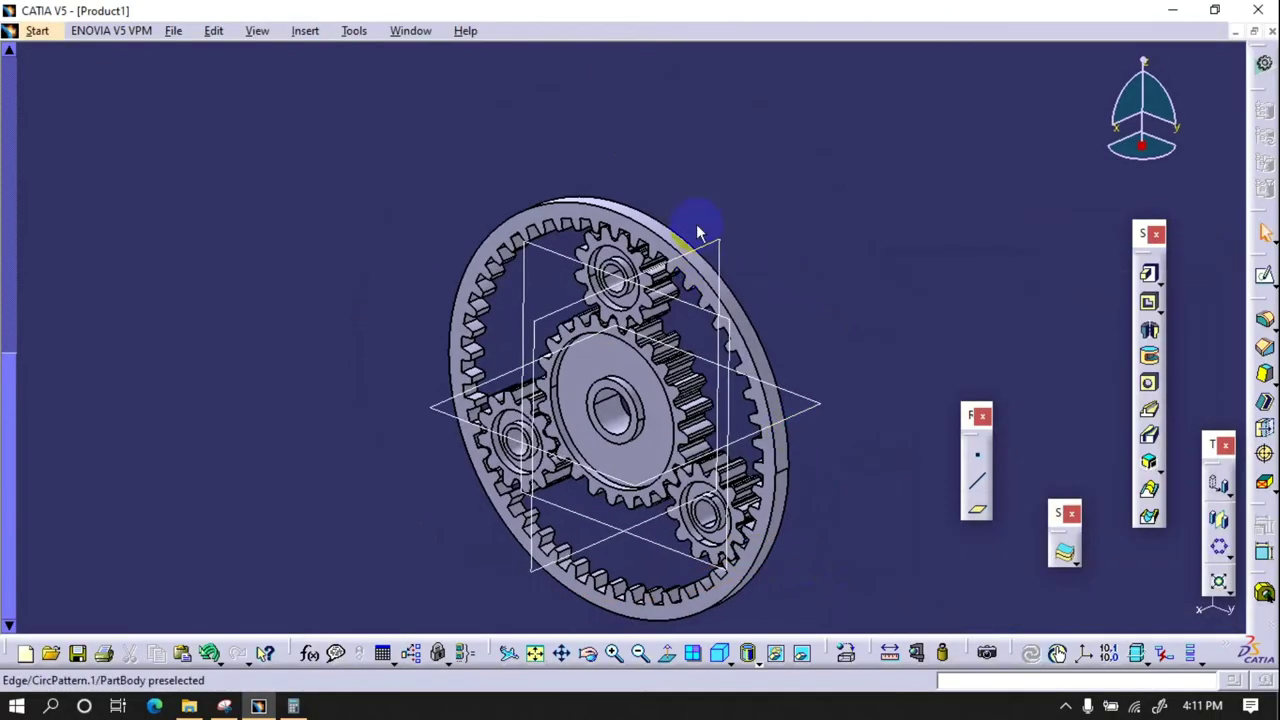
pyautogui.click(306, 31)
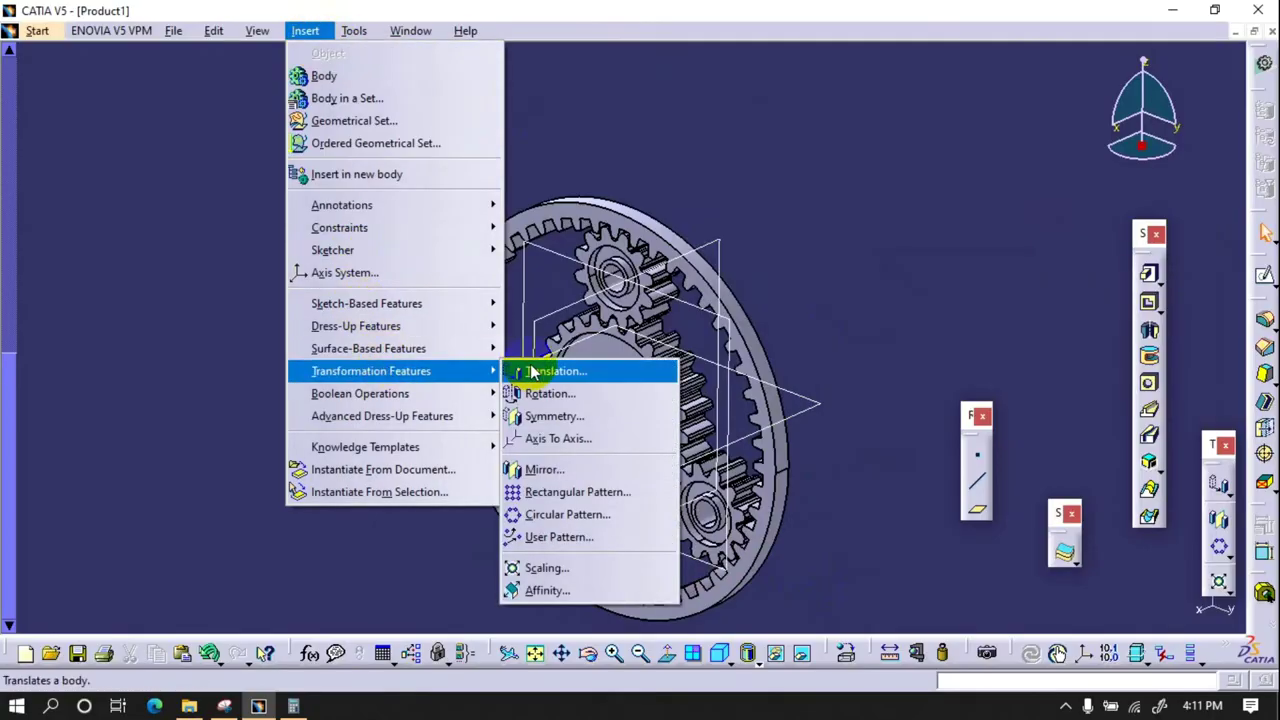
# - Auto-fillet the part at 1.5 mm, keeping three ring-gear faces as functional faces
pyautogui.moveTo(360, 393)
pyautogui.click(555, 461)
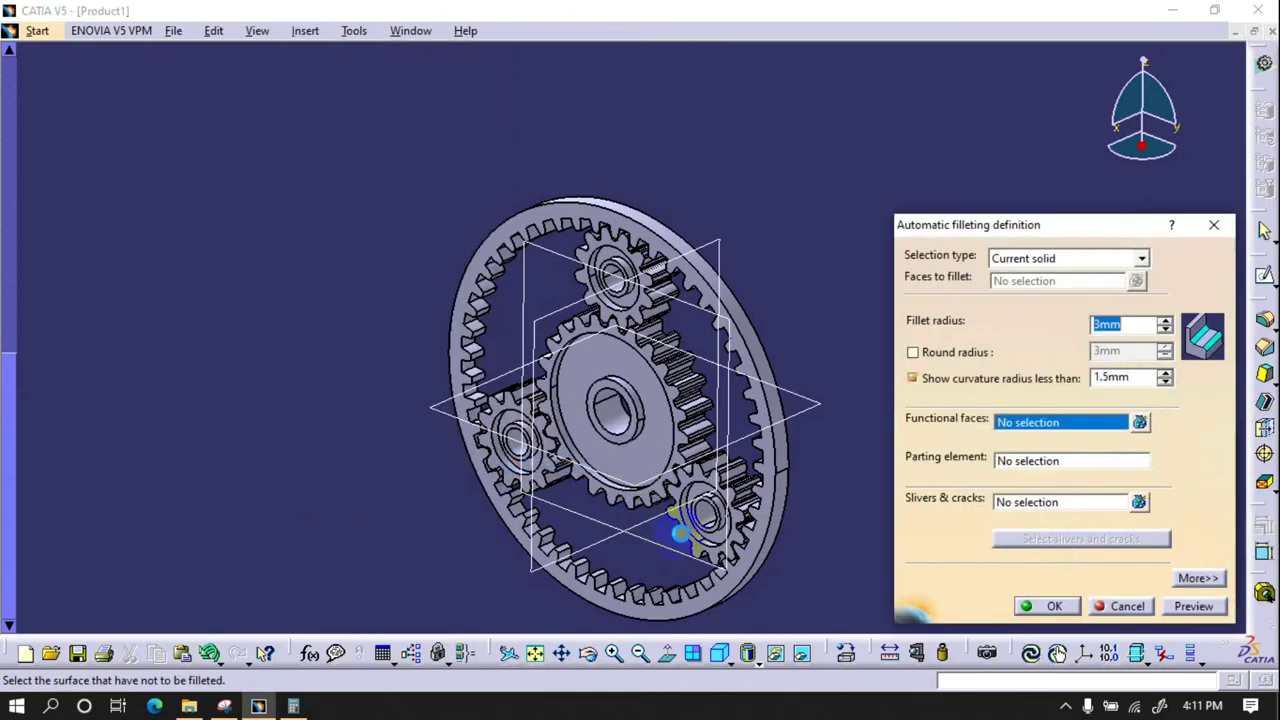
pyautogui.click(776, 497)
pyautogui.click(788, 517)
pyautogui.moveTo(788, 517)
pyautogui.mouseDown(button='middle')
pyautogui.moveTo(471, 380)
pyautogui.moveTo(370, 387)
pyautogui.mouseUp(button='middle')
pyautogui.click(370, 387)
pyautogui.click(1128, 330)
pyautogui.write('.5')
pyautogui.click(1050, 605)
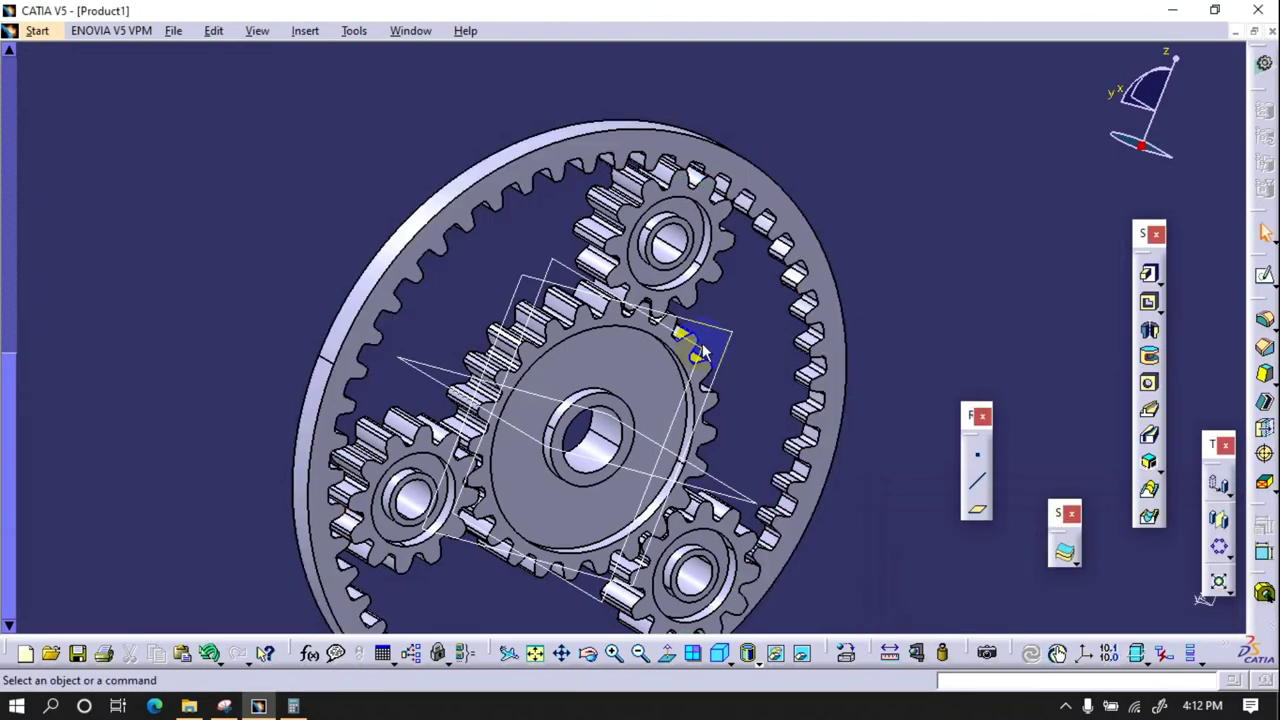
# - Sketch a circle centred on the ring's origin with a 220 mm diameter
pyautogui.moveTo(690, 340); pyautogui.dragTo(594, 292, button='middle')
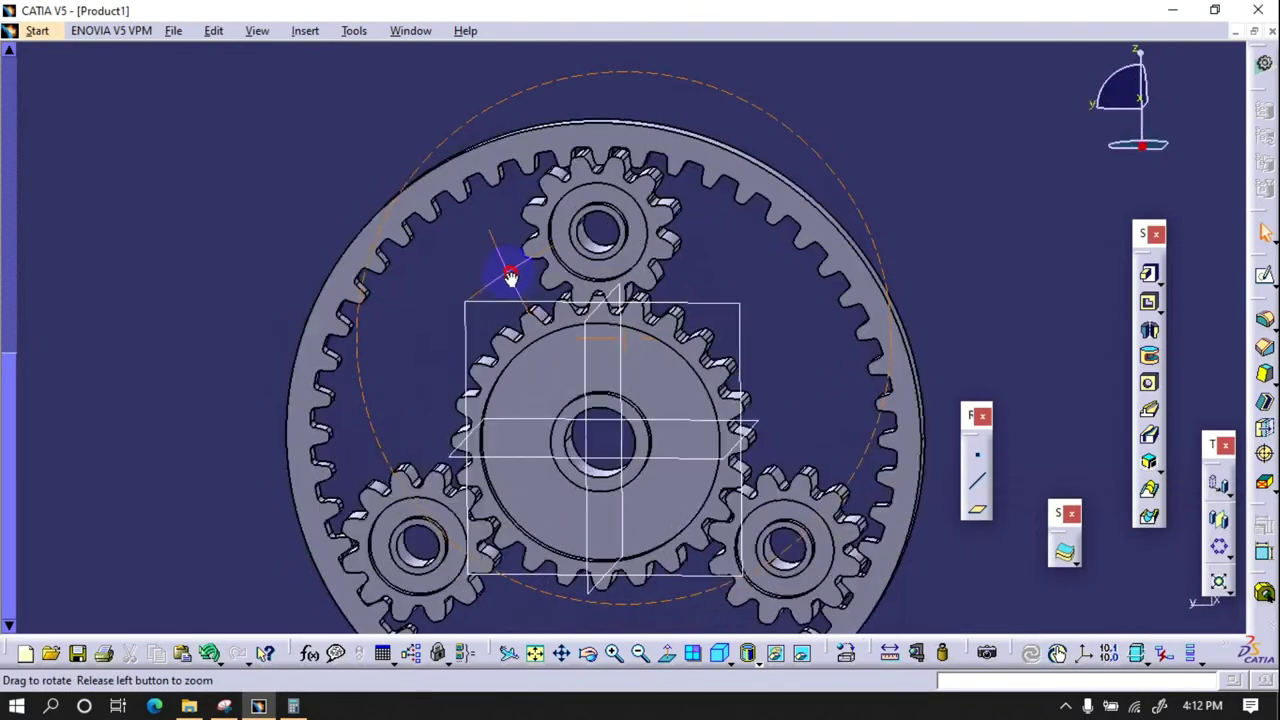
pyautogui.moveTo(594, 292); pyautogui.dragTo(720, 309, button='middle')
pyautogui.click(1264, 275)
pyautogui.click(571, 420)
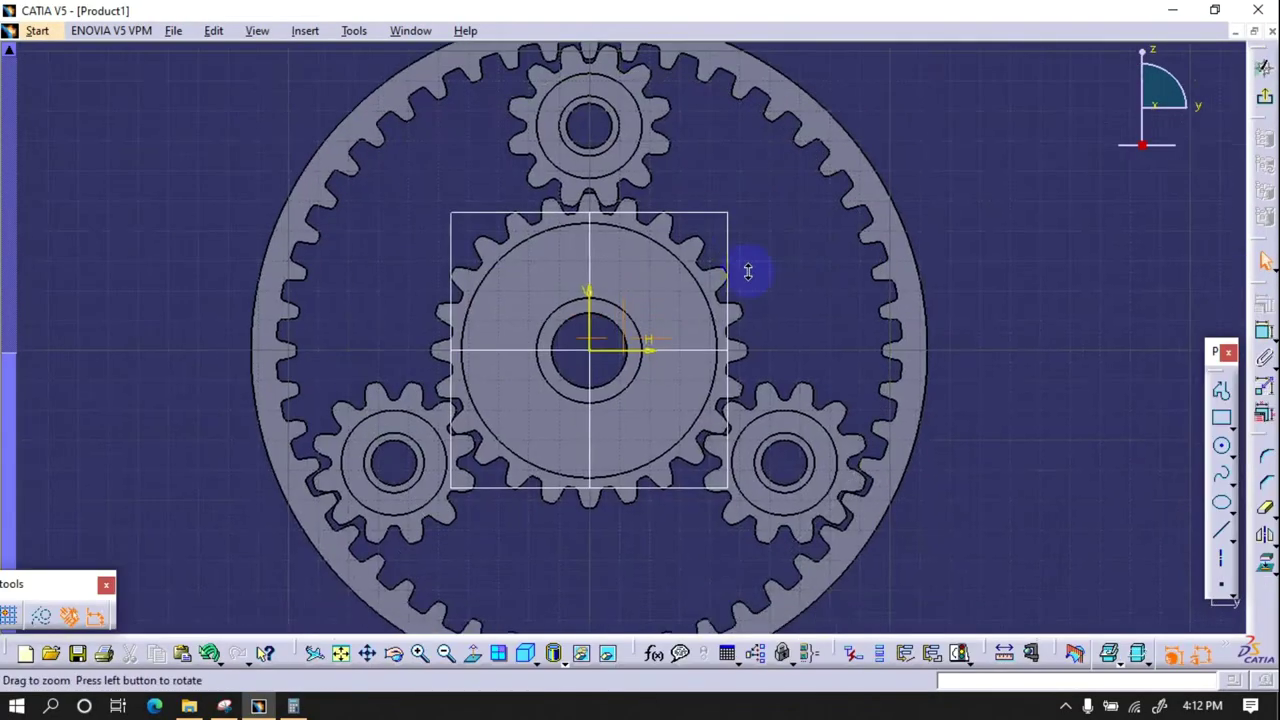
pyautogui.click(1222, 446)
pyautogui.click(603, 345)
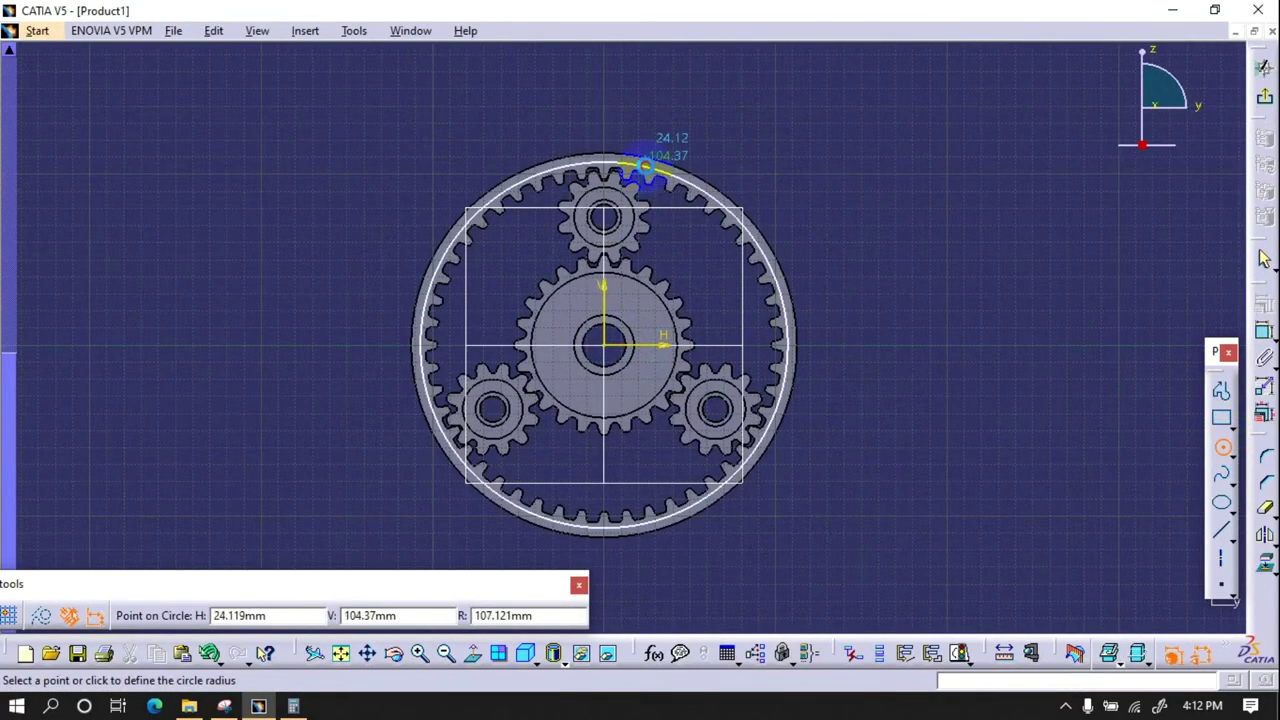
pyautogui.click(656, 172)
pyautogui.click(1264, 330)
pyautogui.click(770, 255)
pyautogui.click(871, 149)
pyautogui.doubleClick(873, 150)
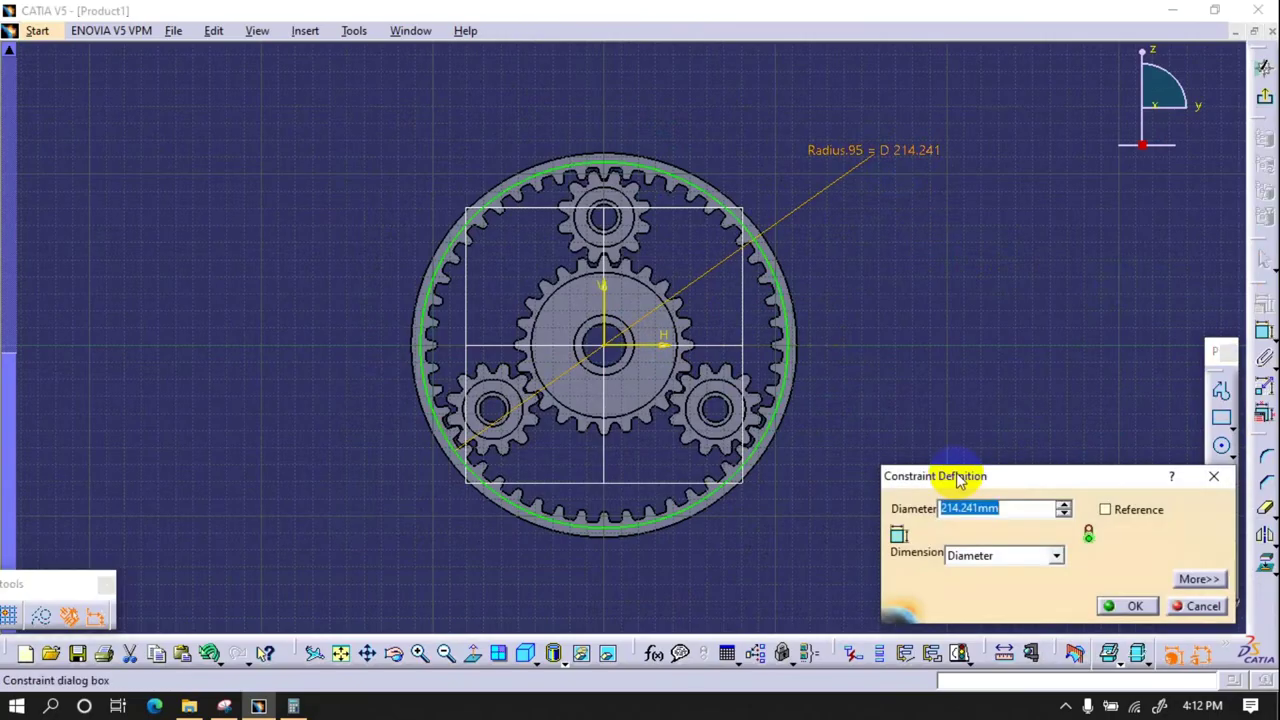
pyautogui.write('0')
pyautogui.press('Return')
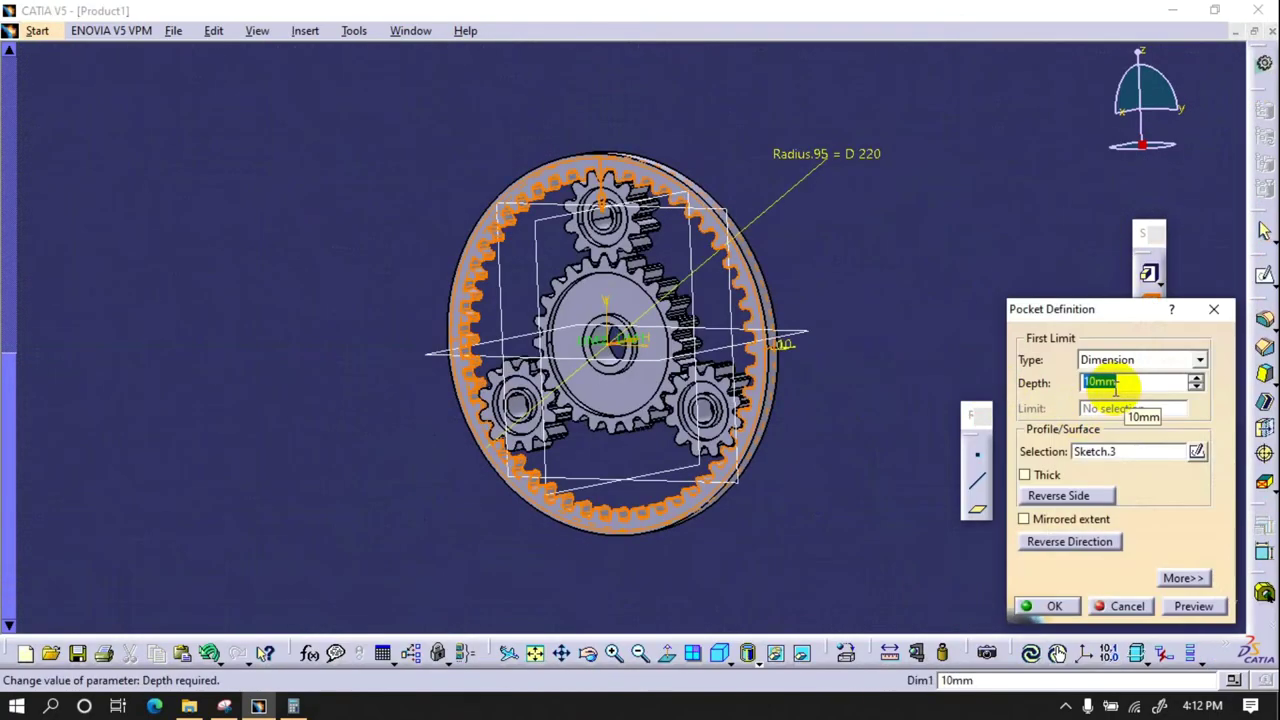
# - Pocket the 220 mm circle sketch 5 mm deep
pyautogui.write('5')
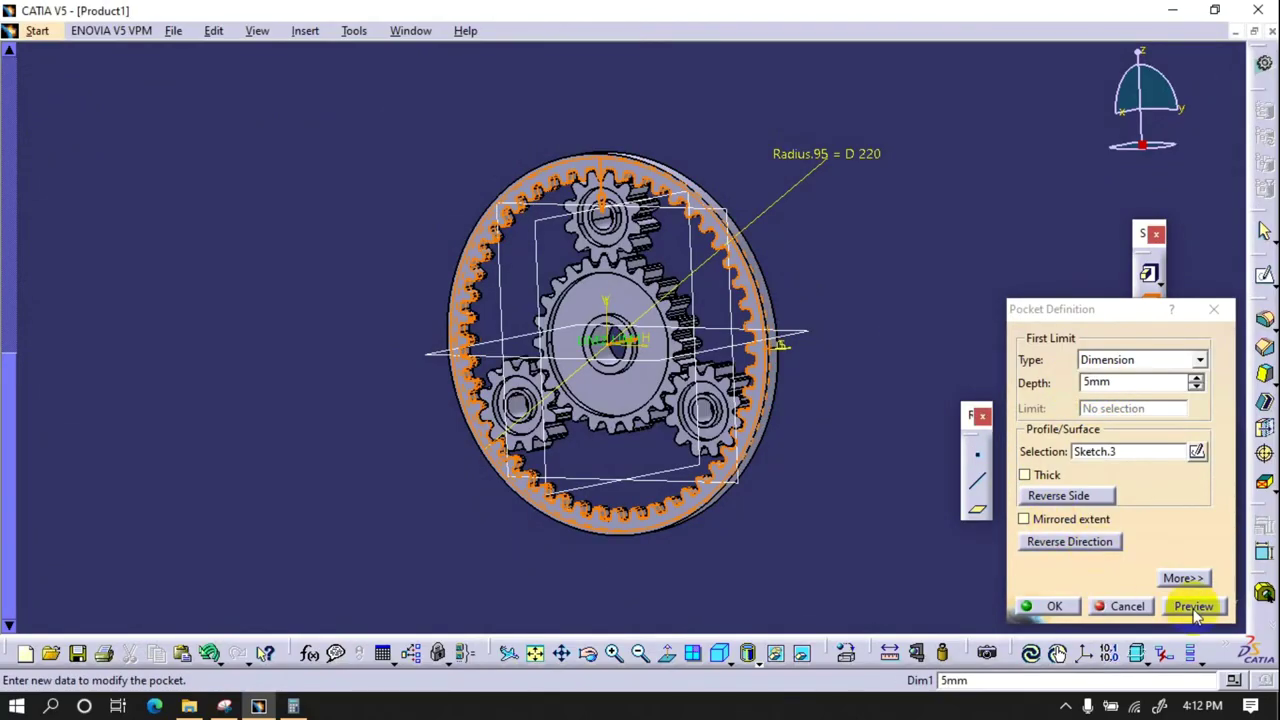
pyautogui.click(1042, 519)
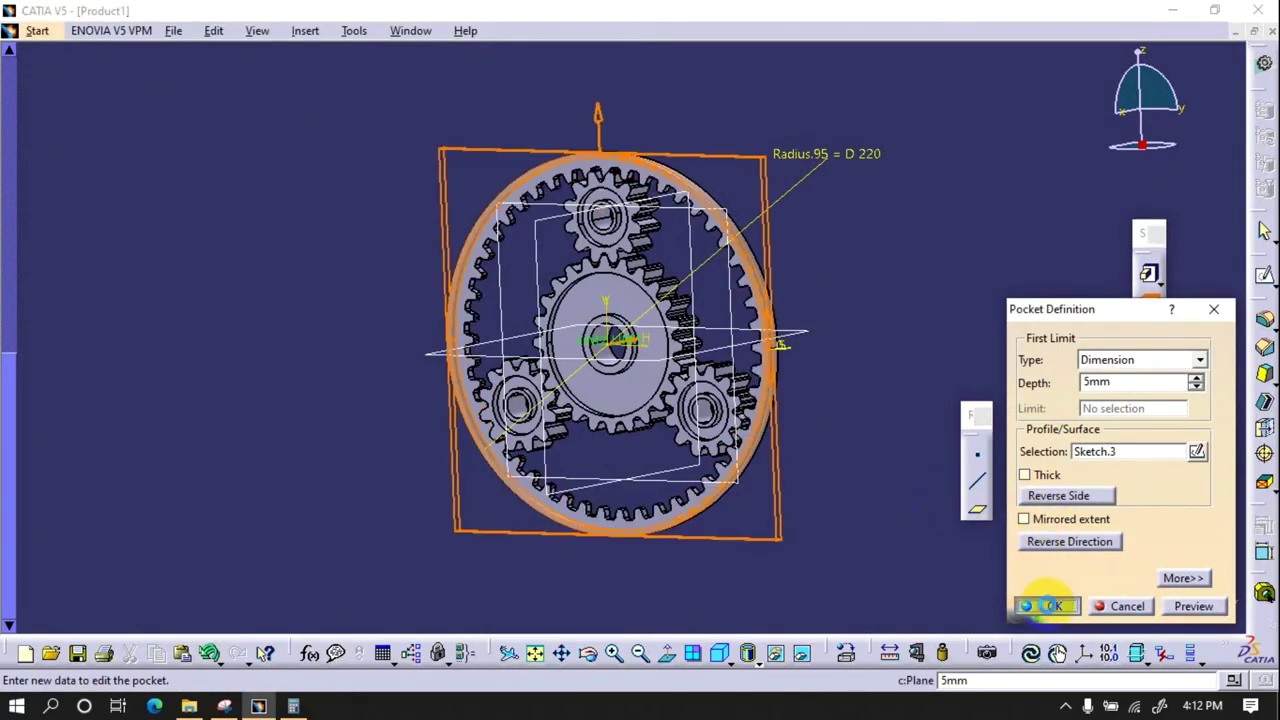
pyautogui.click(1050, 606)
# - Mirror the ring gear solid about its gear face
pyautogui.moveTo(771, 357); pyautogui.dragTo(686, 317, button='middle')
pyautogui.click(1213, 530)
pyautogui.click(500, 463)
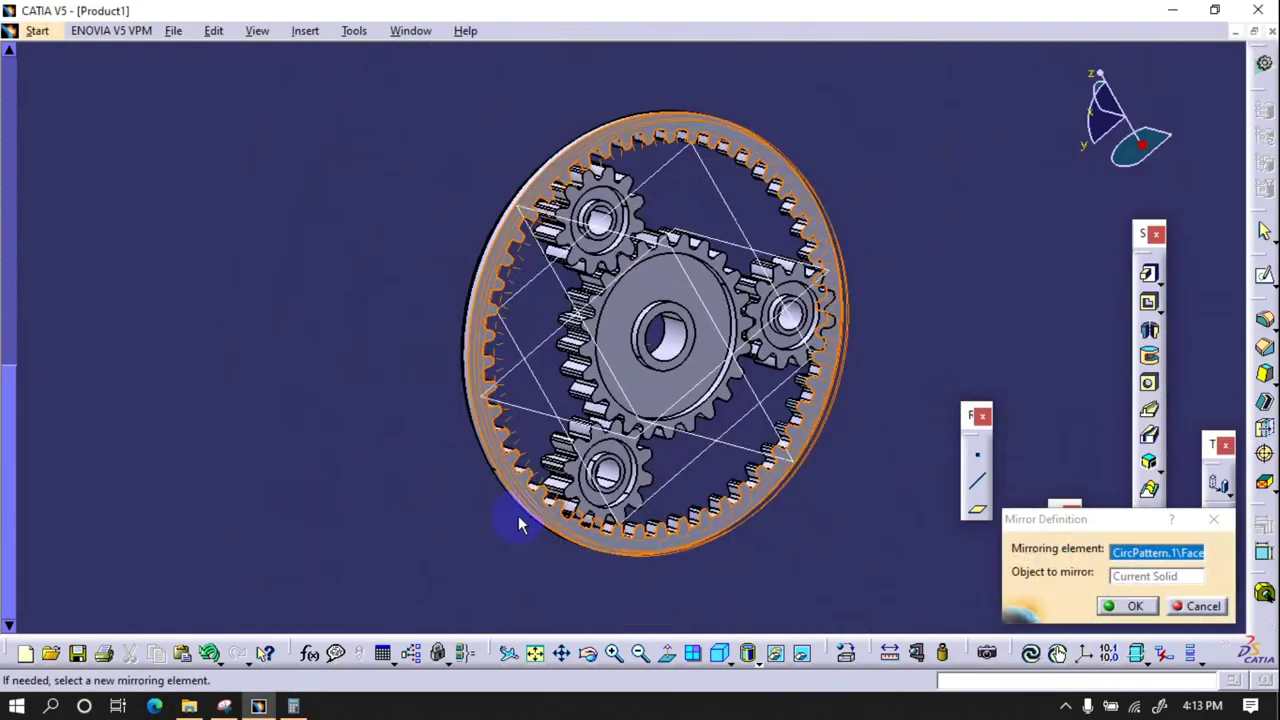
pyautogui.click(1116, 606)
pyautogui.moveTo(509, 551)
pyautogui.mouseDown(button='middle')
pyautogui.moveTo(607, 392)
pyautogui.moveTo(420, 300)
pyautogui.mouseUp(button='middle')
pyautogui.press('F3')
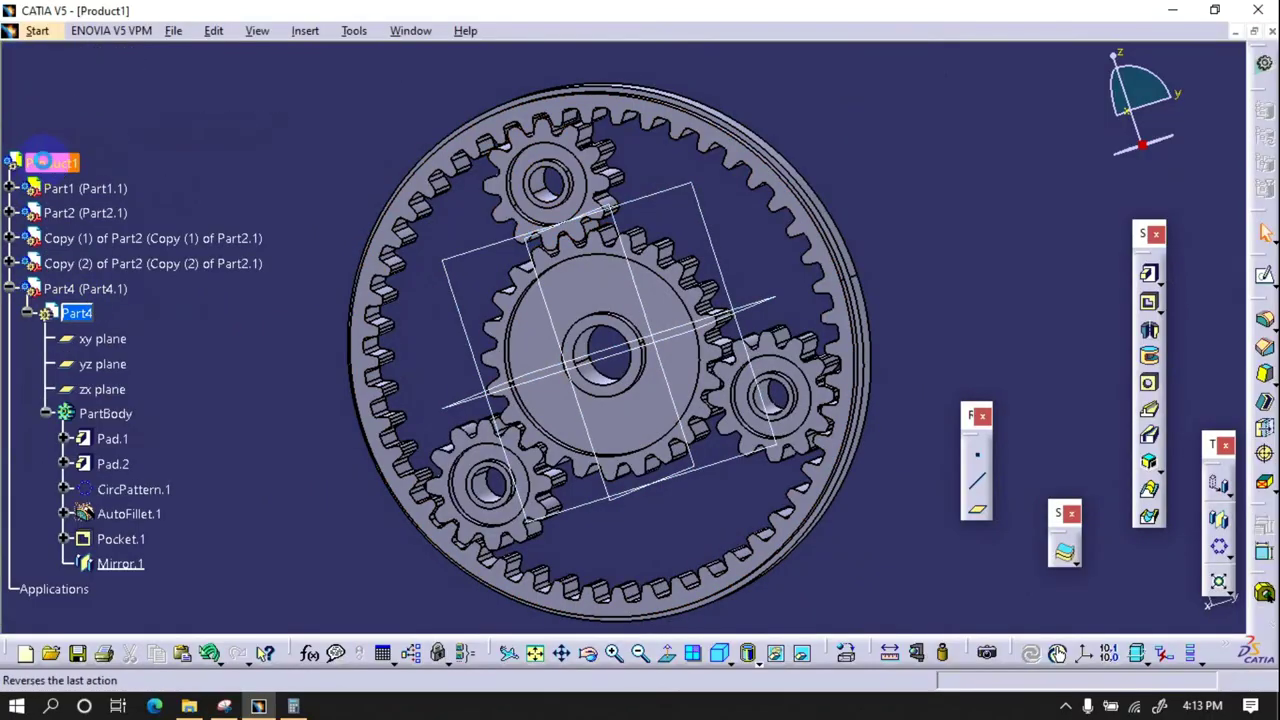
# - Insert a new part, Part5, into Product1 and activate it for editing
pyautogui.click(27, 288)
pyautogui.rightClick(55, 162)
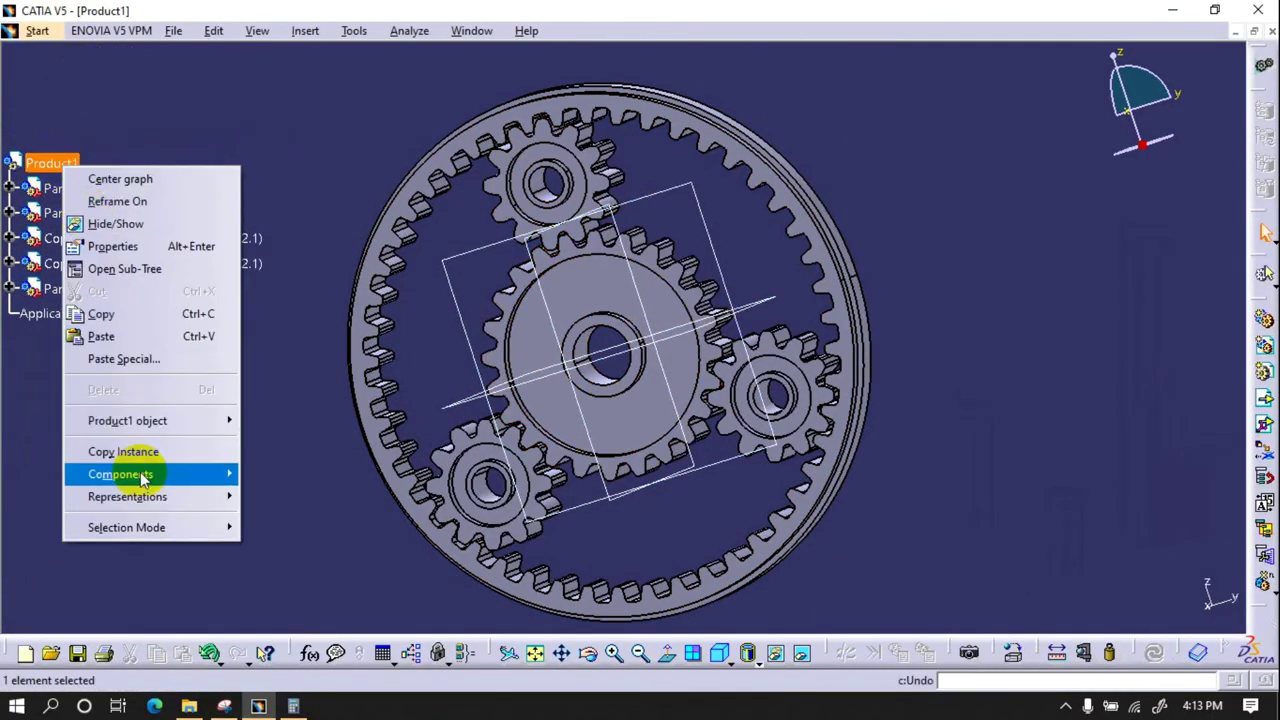
pyautogui.click(292, 289)
pyautogui.click(692, 420)
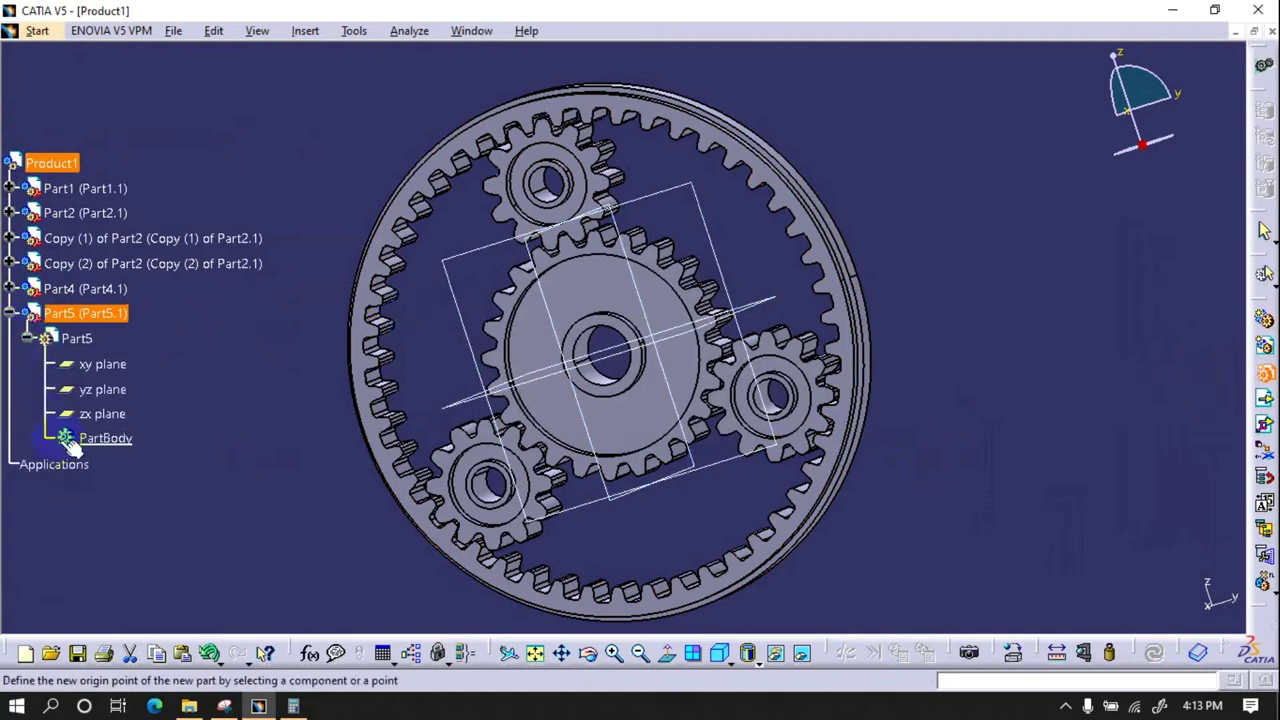
pyautogui.doubleClick(104, 437)
# - Sketch a 25 mm diameter circle centred on the origin of Part5's xy plane
pyautogui.click(491, 263)
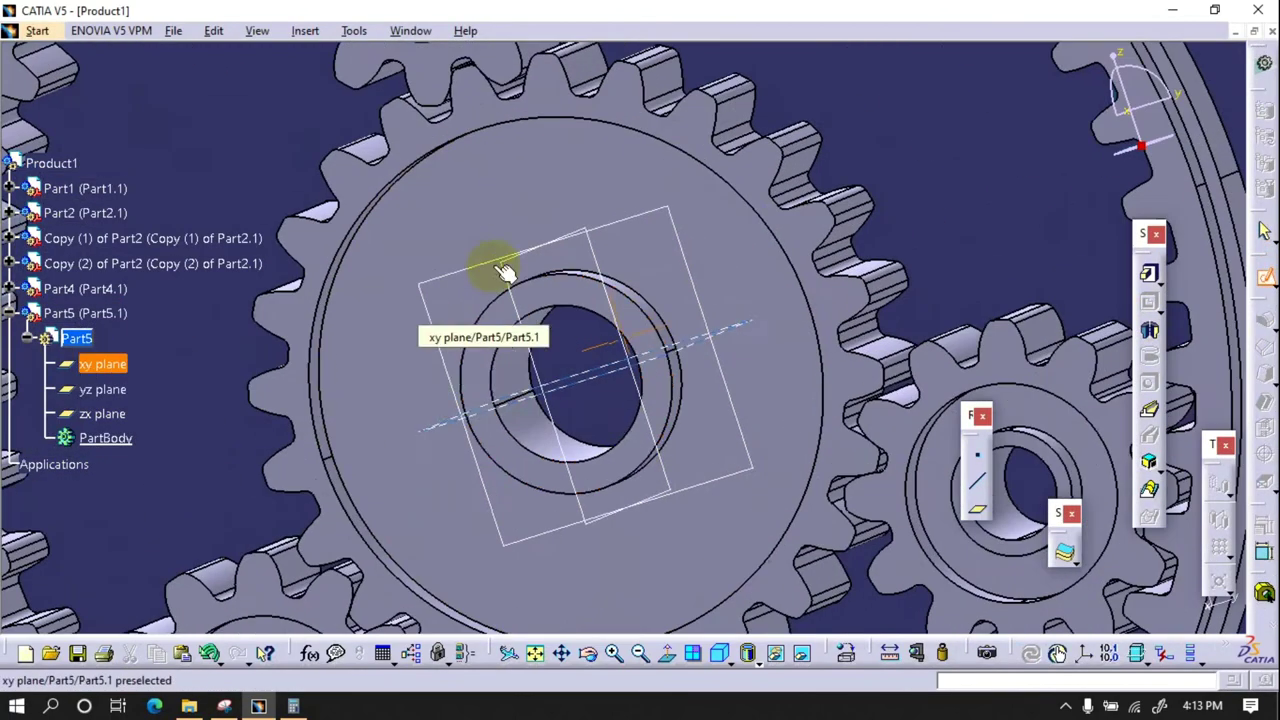
pyautogui.click(1221, 446)
pyautogui.click(550, 363)
pyautogui.click(594, 350)
pyautogui.click(990, 230)
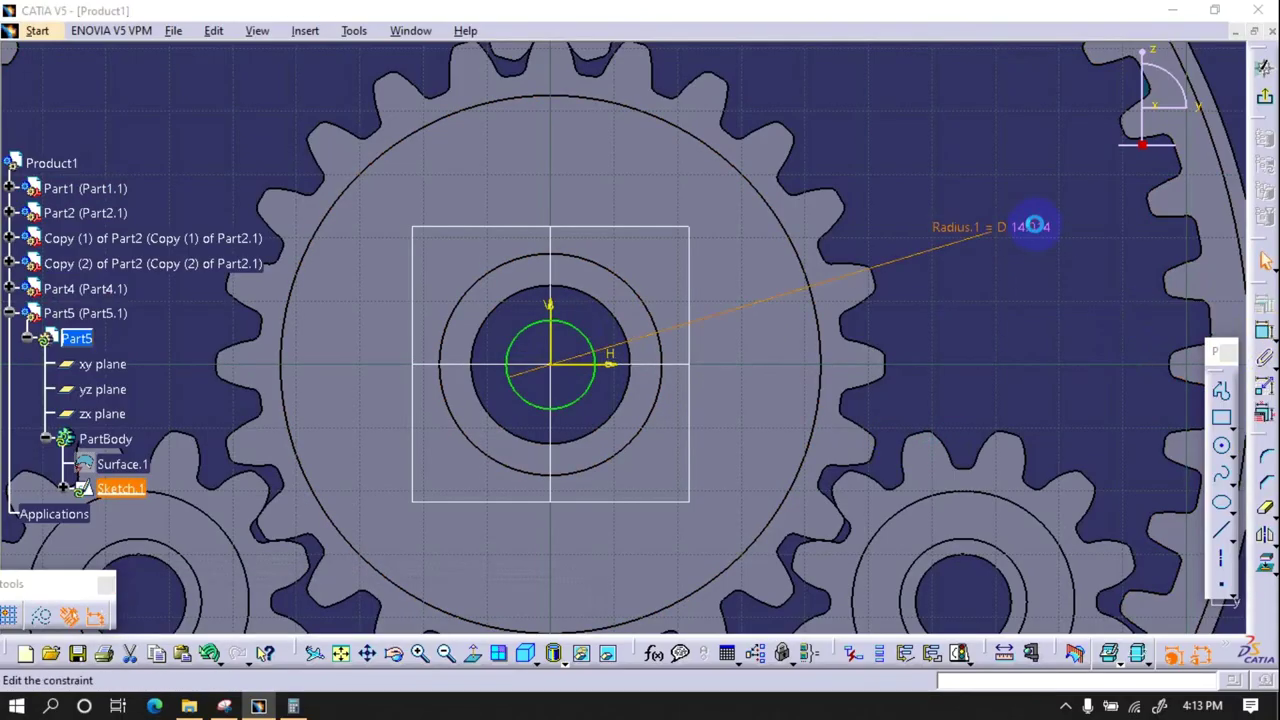
pyautogui.doubleClick(1030, 224)
pyautogui.write('25')
pyautogui.press('Return')
pyautogui.click(1265, 193)
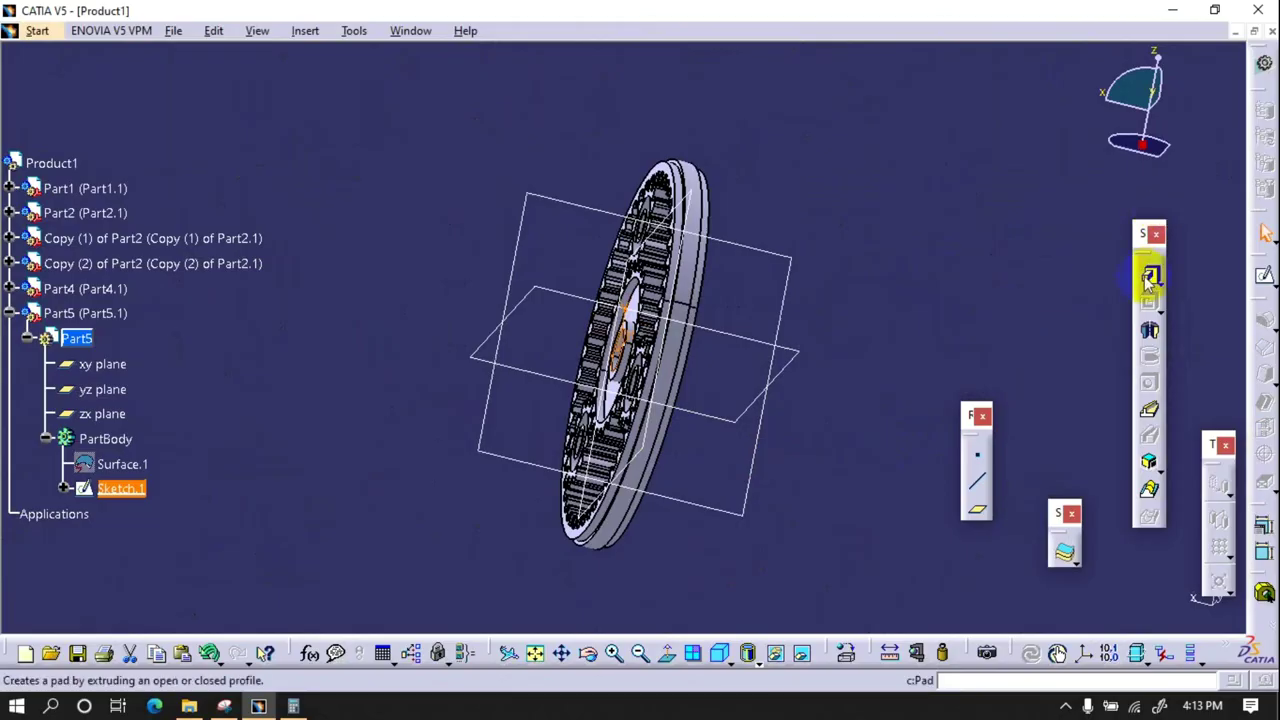
# - Pad the circle 50 mm into a shaft through the sun gear
pyautogui.click(1149, 278)
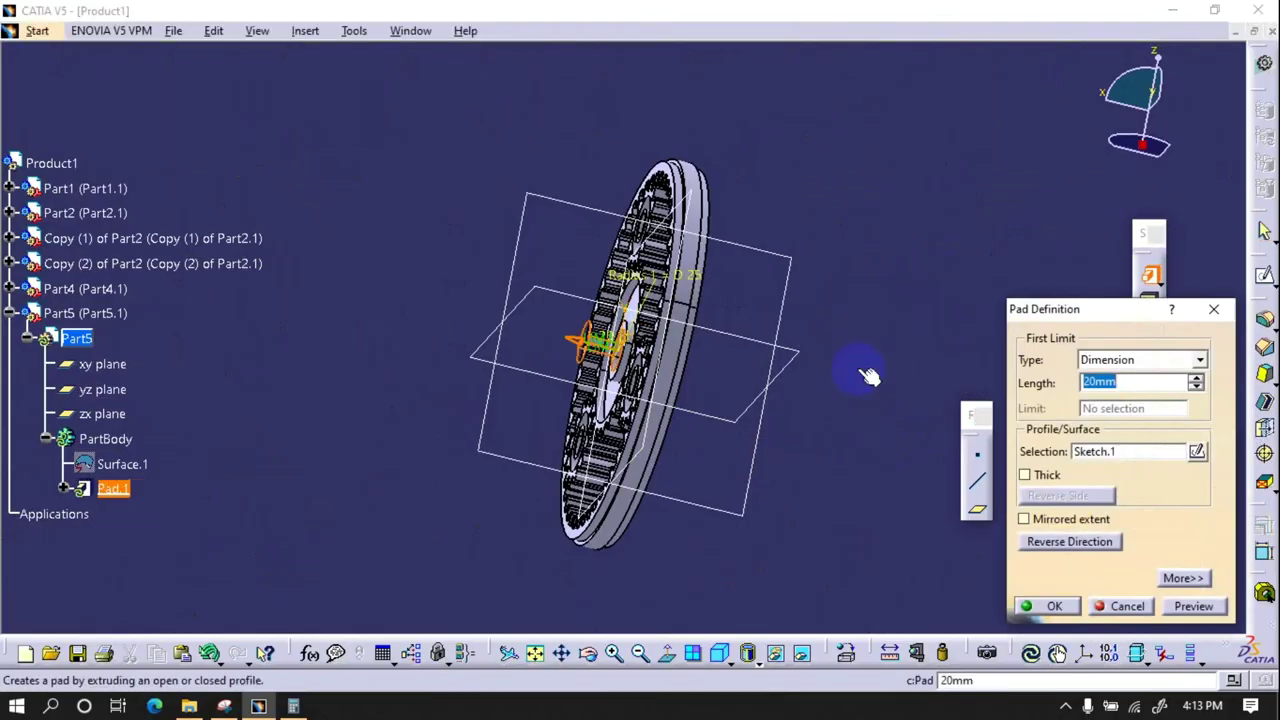
pyautogui.click(1062, 544)
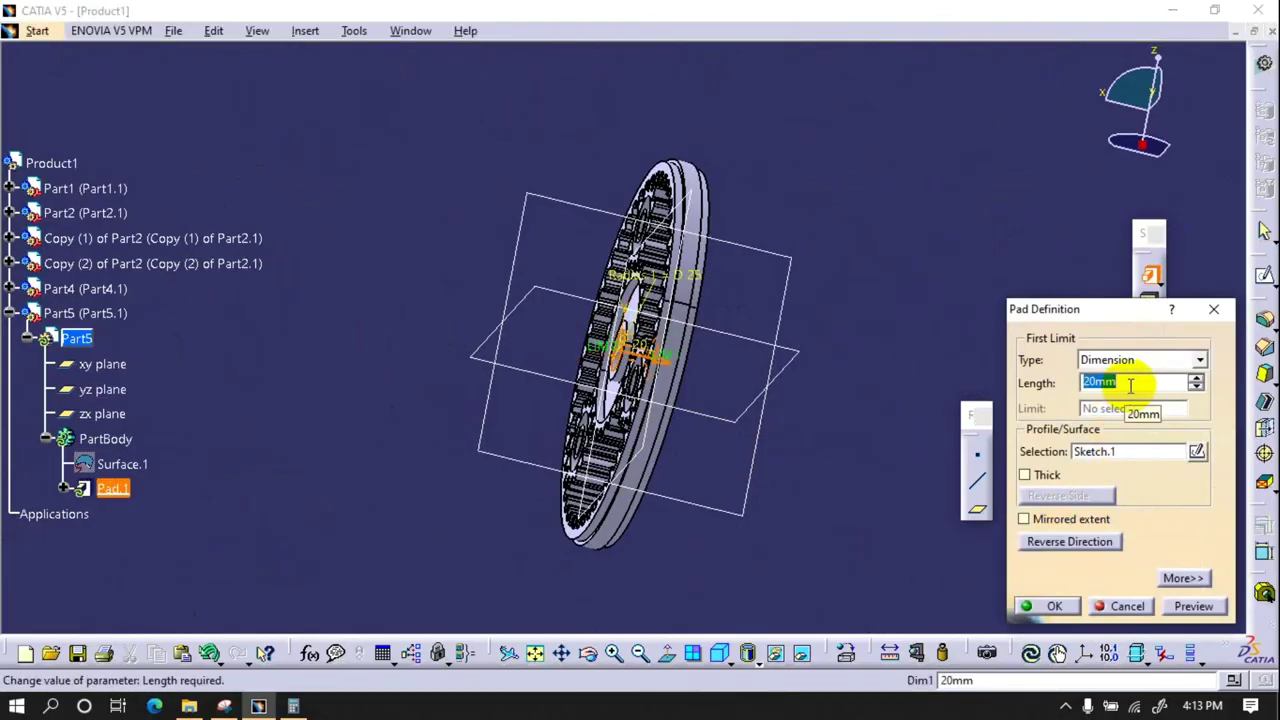
pyautogui.write('50')
pyautogui.moveTo(931, 347); pyautogui.dragTo(639, 503, button='middle')
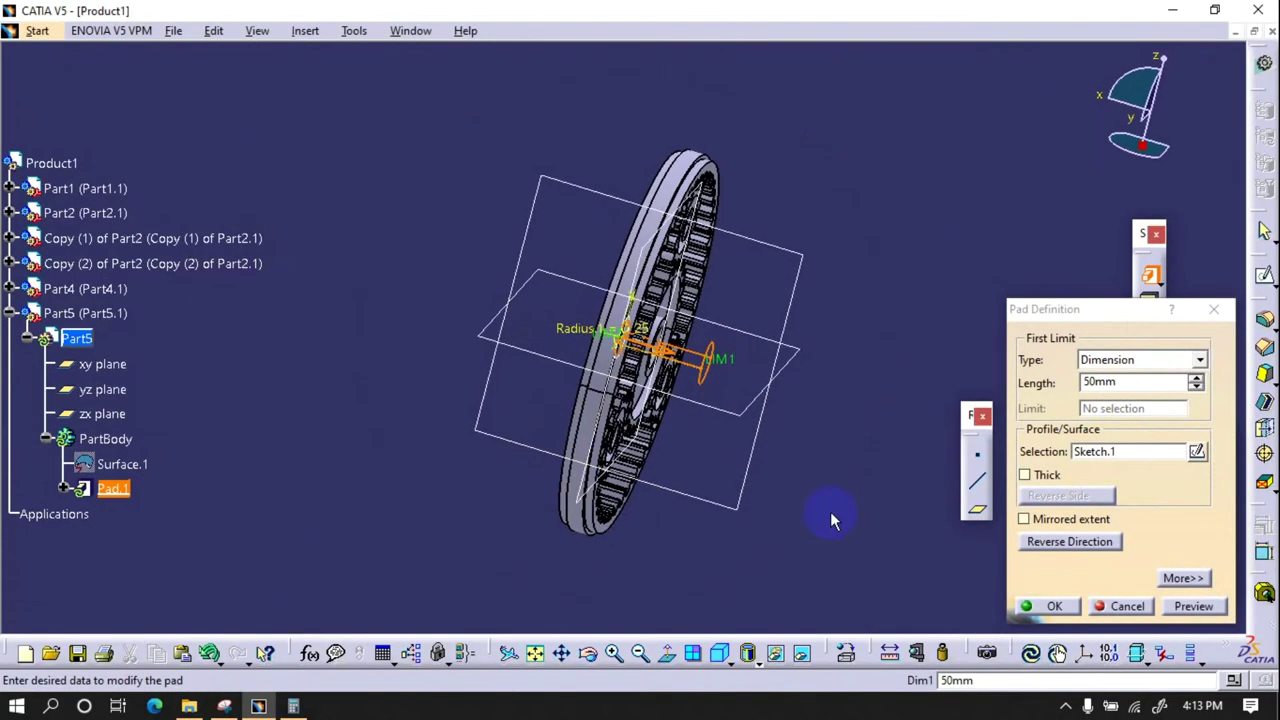
pyautogui.click(1049, 607)
pyautogui.click(1265, 276)
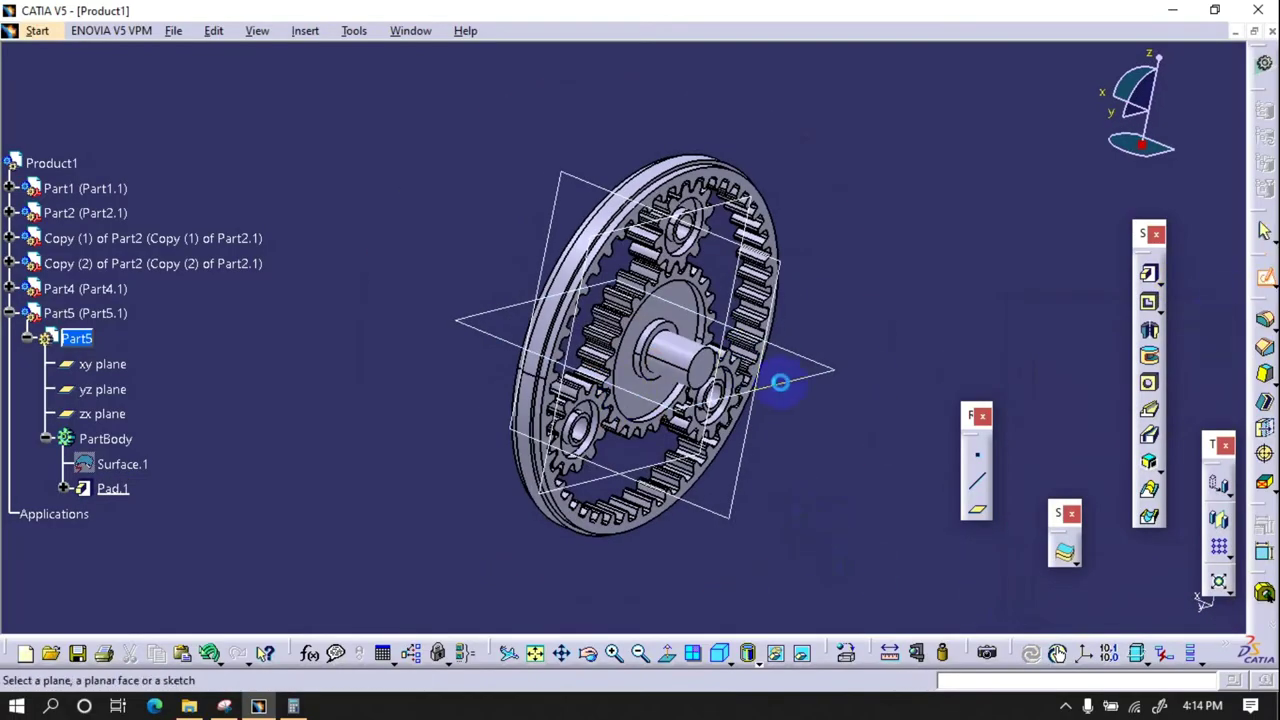
# - Draw a centred rectangle above the shaft centre in a sketch on its end face
pyautogui.scroll(3, 800, 390)
pyautogui.click(815, 395)
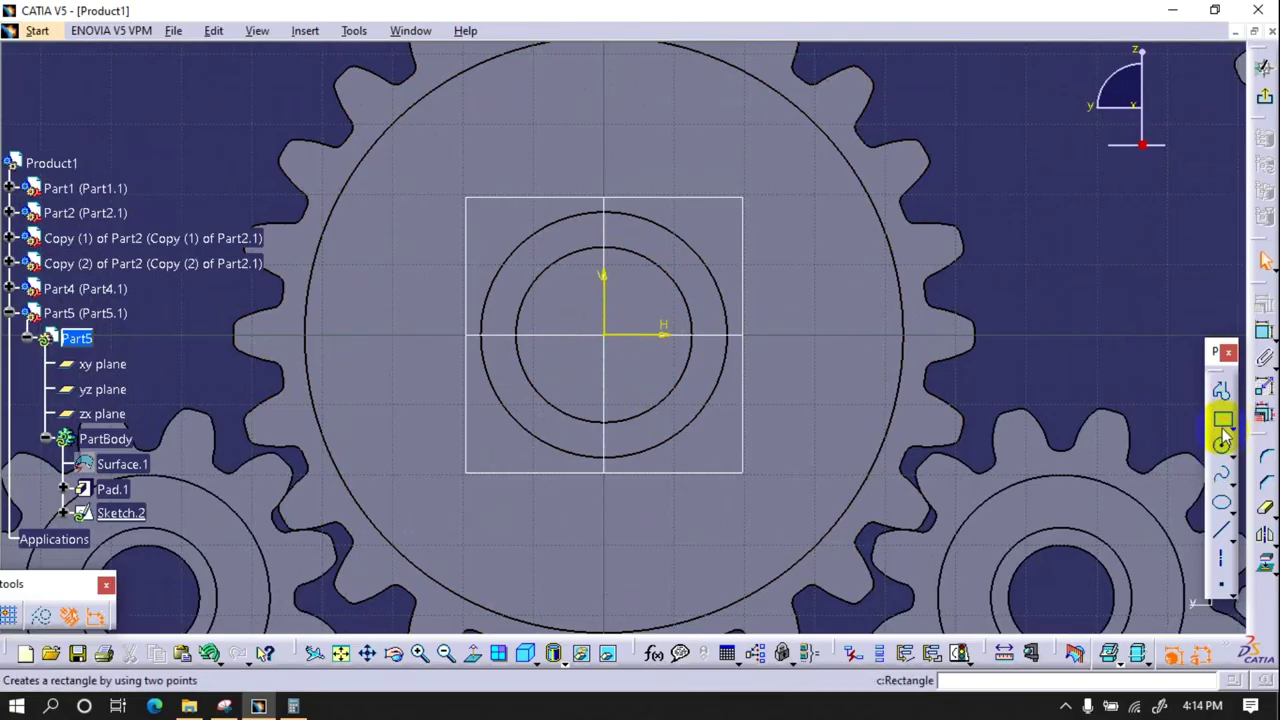
pyautogui.click(1233, 425)
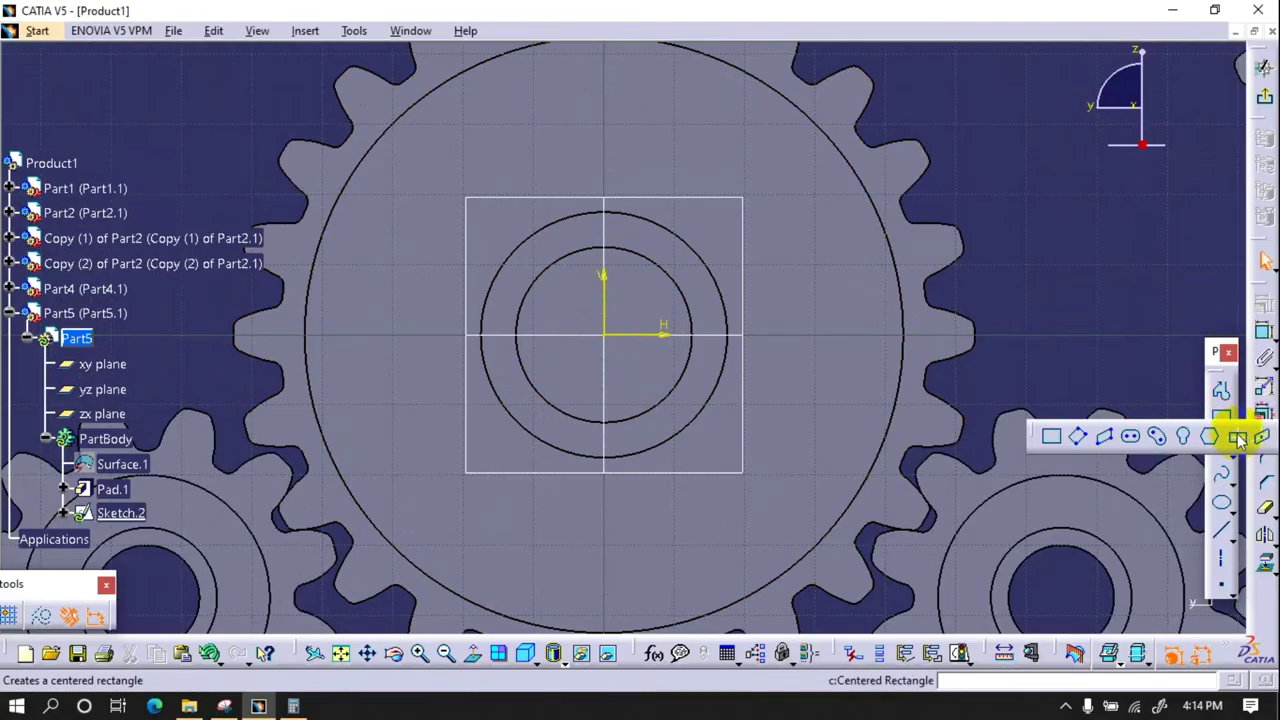
pyautogui.click(1234, 434)
pyautogui.click(608, 242)
pyautogui.click(621, 268)
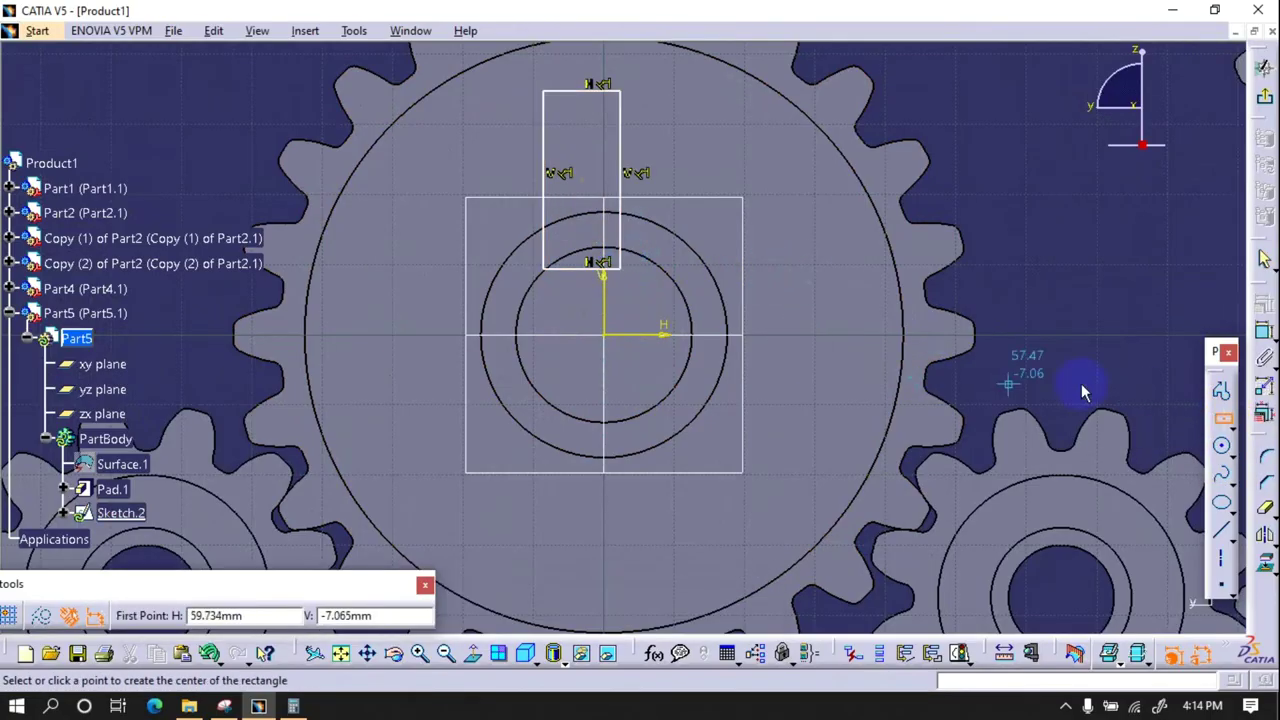
# - Constrain a rectangle edge and dimension the bottom-edge slot width at 5 mm
pyautogui.click(1263, 331)
pyautogui.click(617, 317)
pyautogui.rightClick(1034, 165)
pyautogui.click(1100, 216)
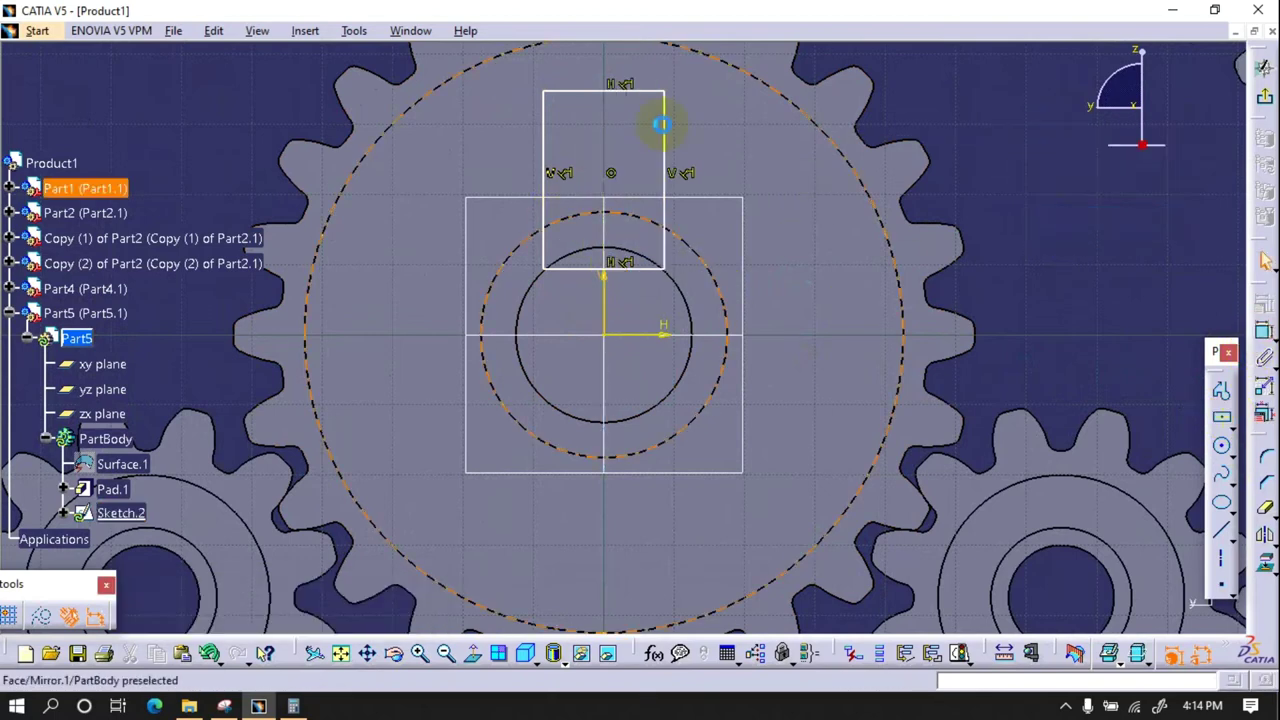
pyautogui.click(1263, 331)
pyautogui.click(650, 270)
pyautogui.doubleClick(1057, 244)
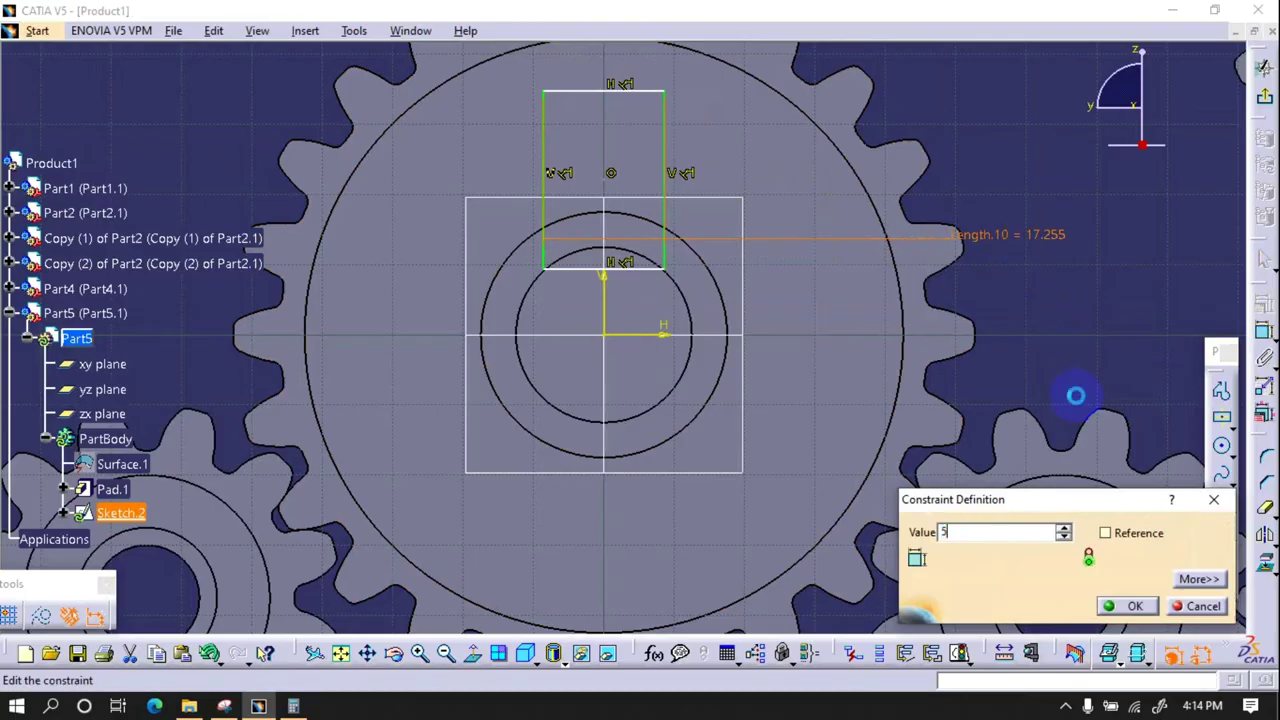
pyautogui.press('Return')
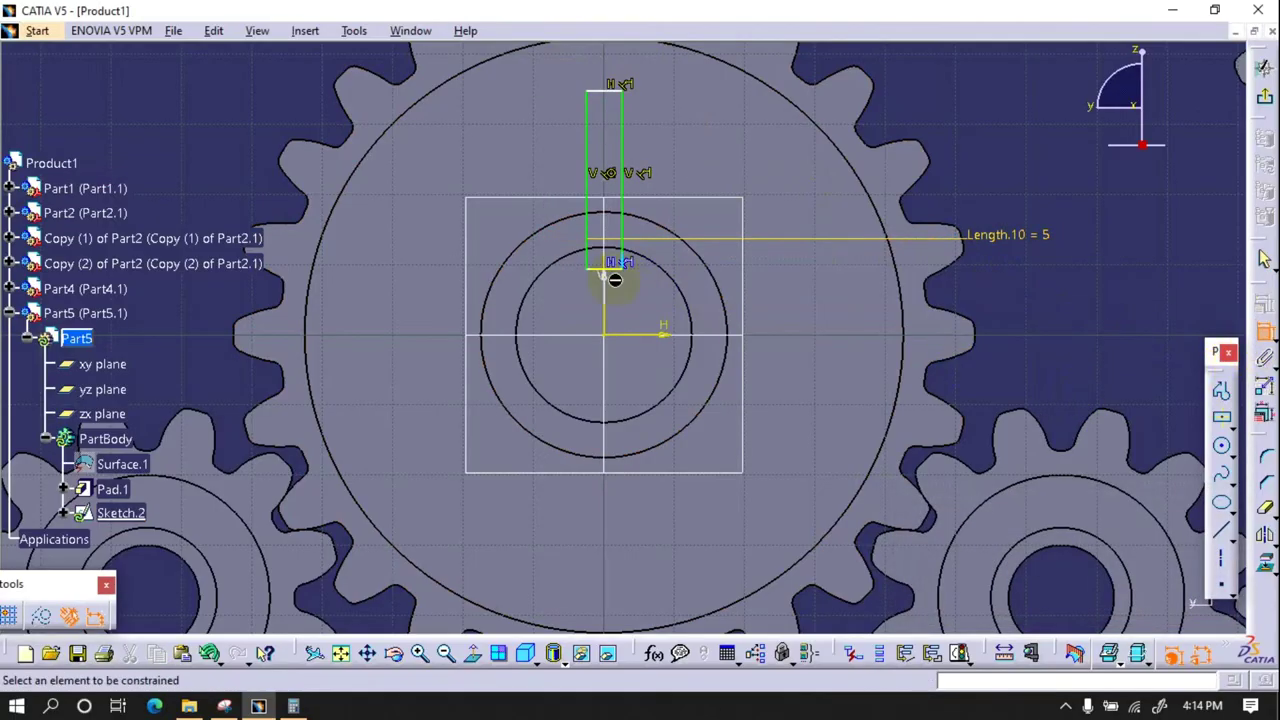
# - Set the slot's offset from the centre to 10 mm and its width to 4 mm
pyautogui.click(628, 323)
pyautogui.doubleClick(1071, 314)
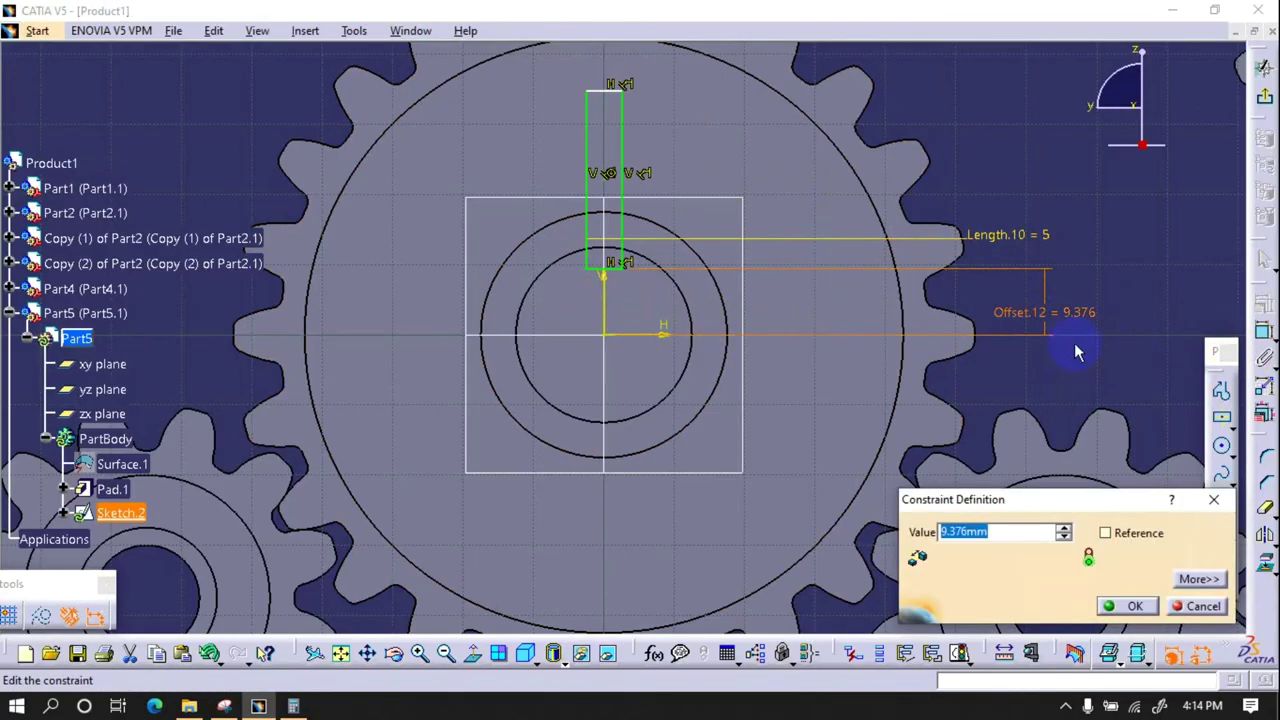
pyautogui.press('Return')
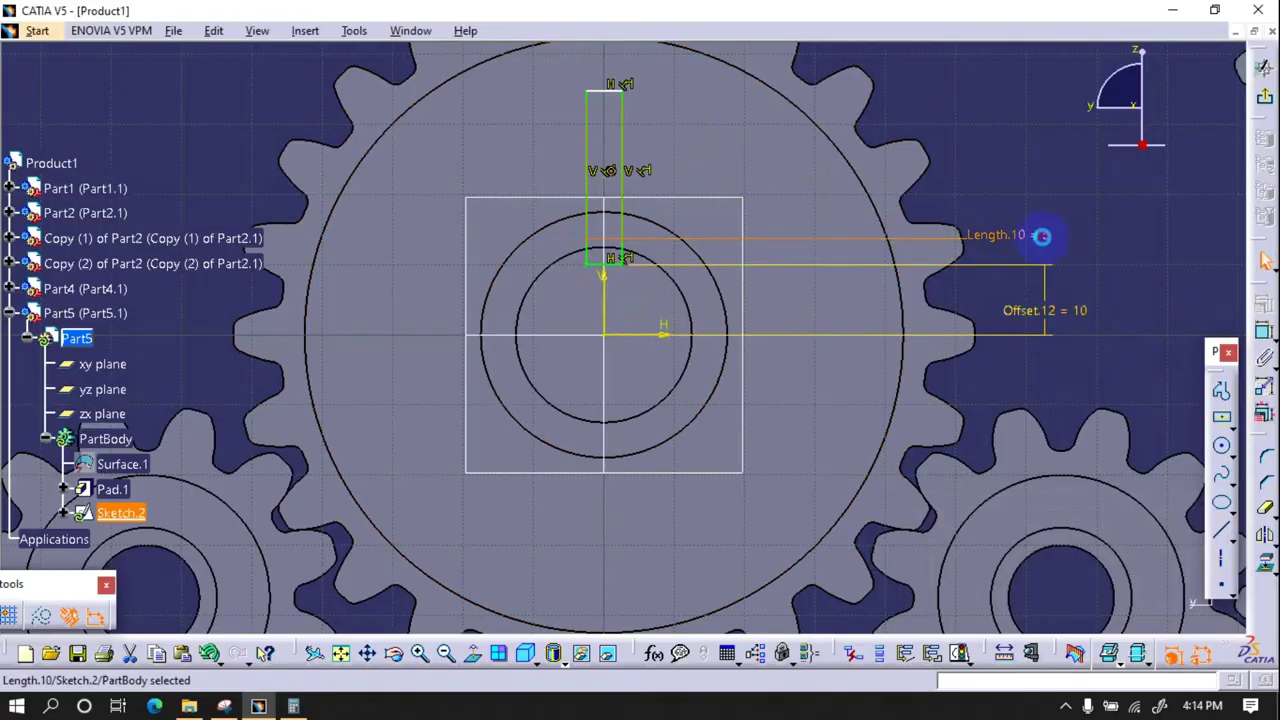
pyautogui.doubleClick(1043, 237)
pyautogui.press('Return')
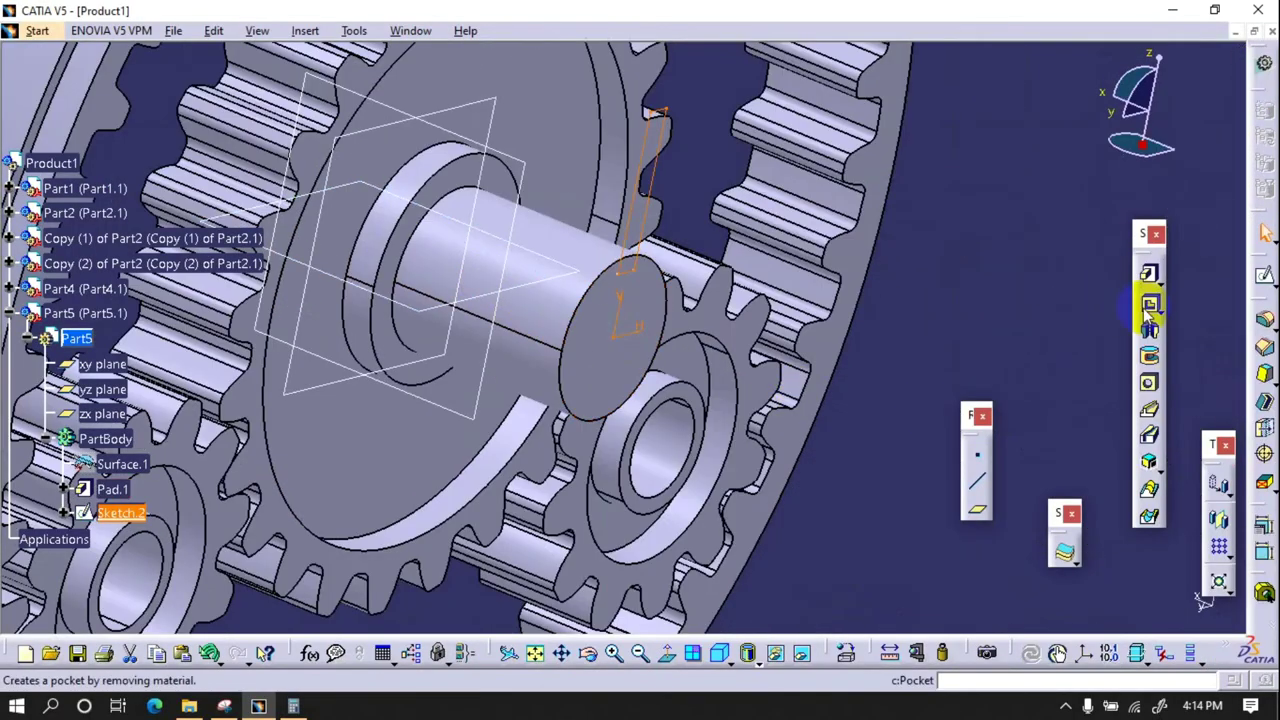
# - Pocket the keyway sketch 10 mm deep into the shaft end
pyautogui.click(1149, 306)
pyautogui.write('0mm')
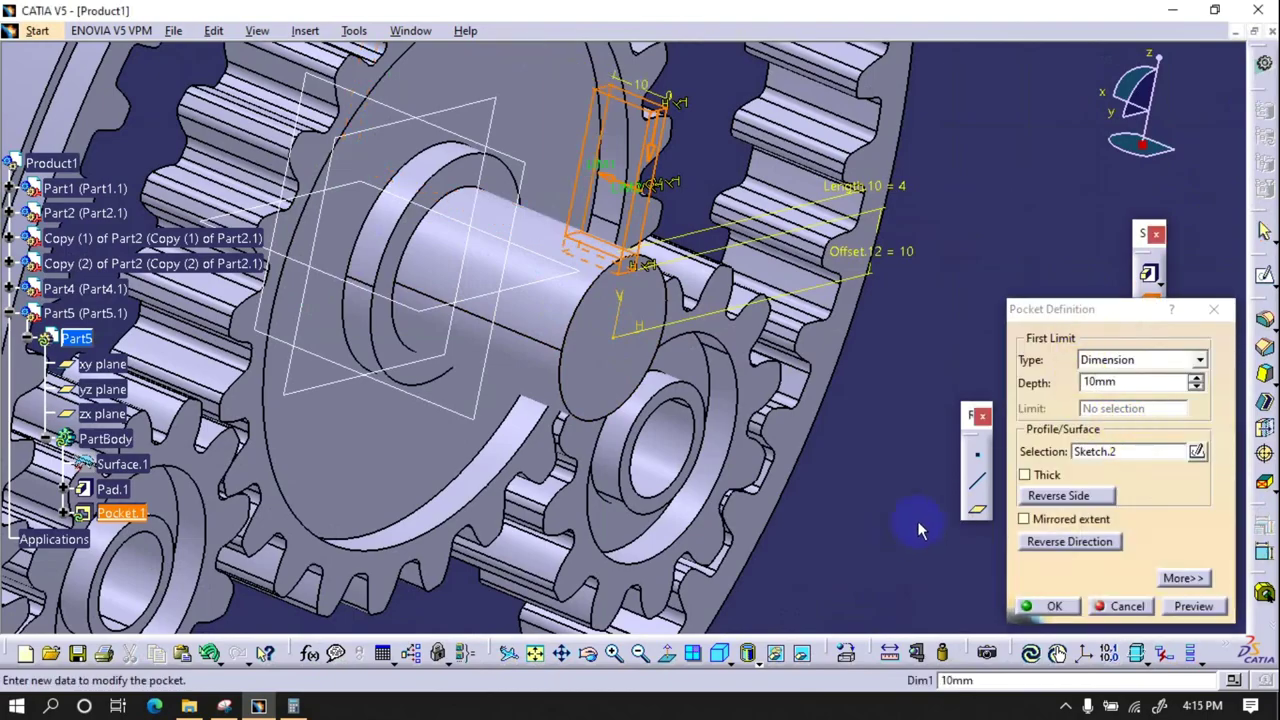
pyautogui.click(1045, 606)
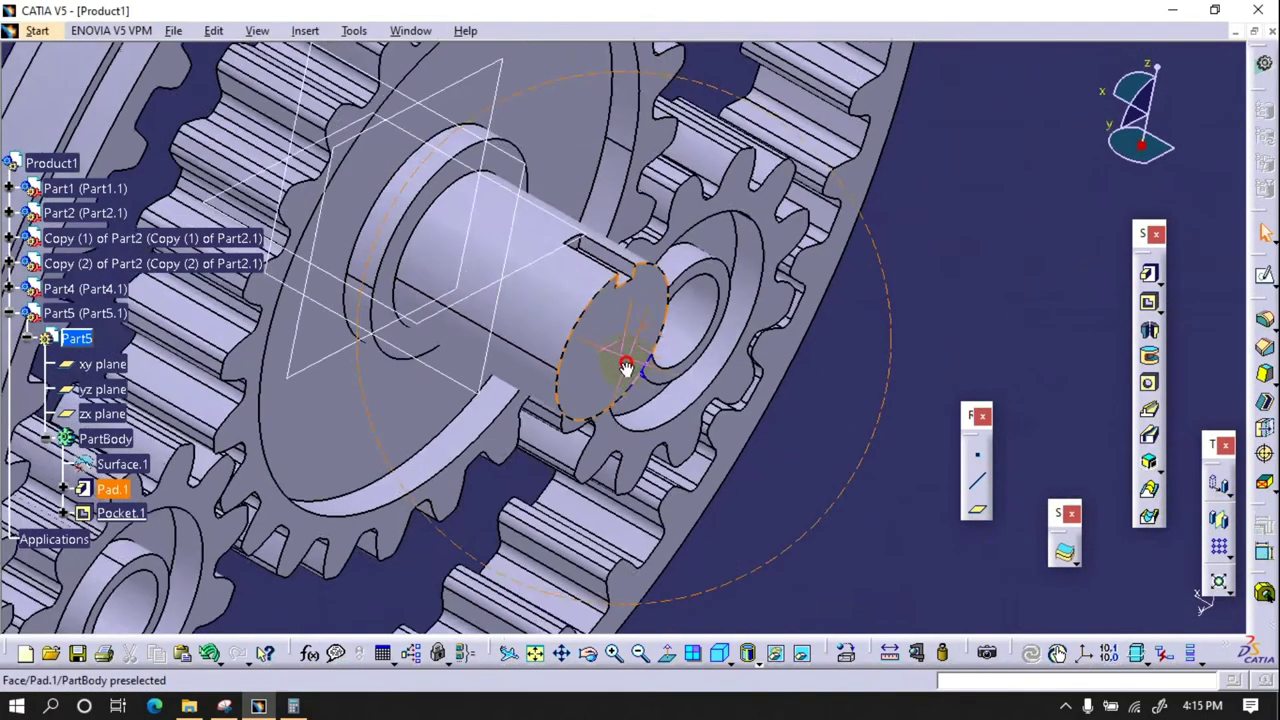
# - Reopen the keyway sketch and round the slot corners at 1 mm radius
pyautogui.moveTo(629, 366); pyautogui.dragTo(597, 205, button='middle')
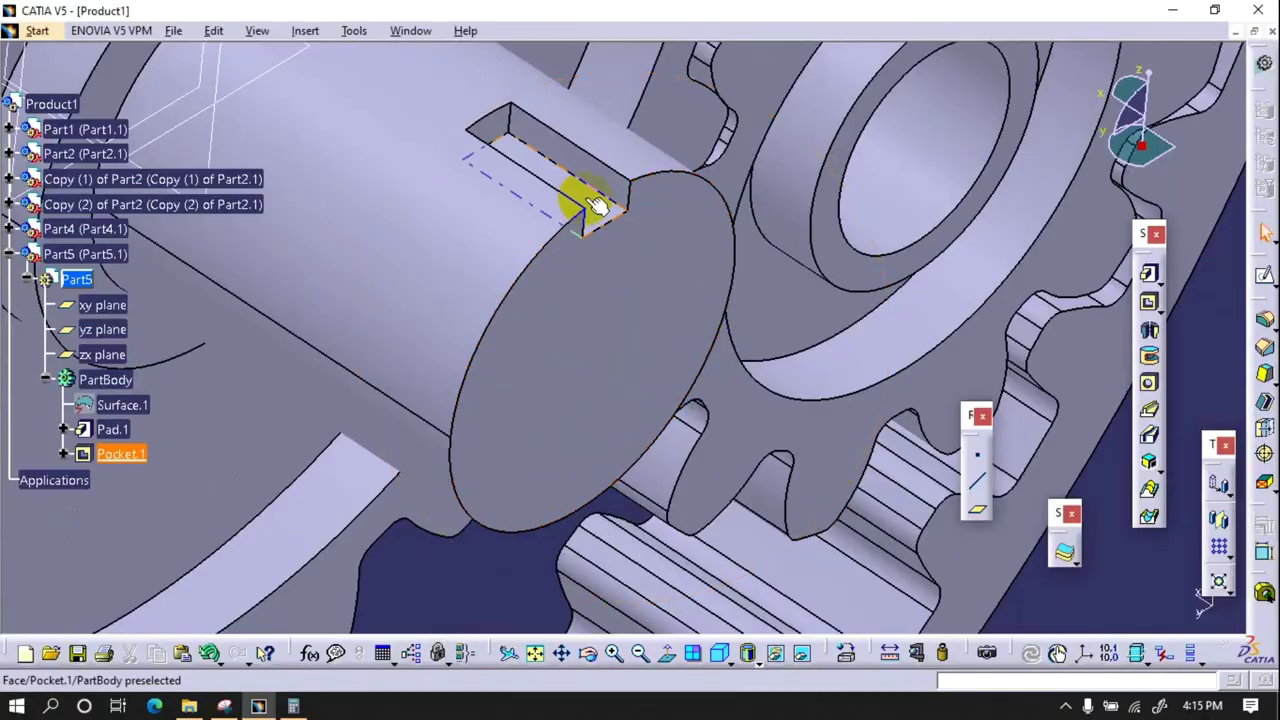
pyautogui.doubleClick(597, 205)
pyautogui.click(1200, 452)
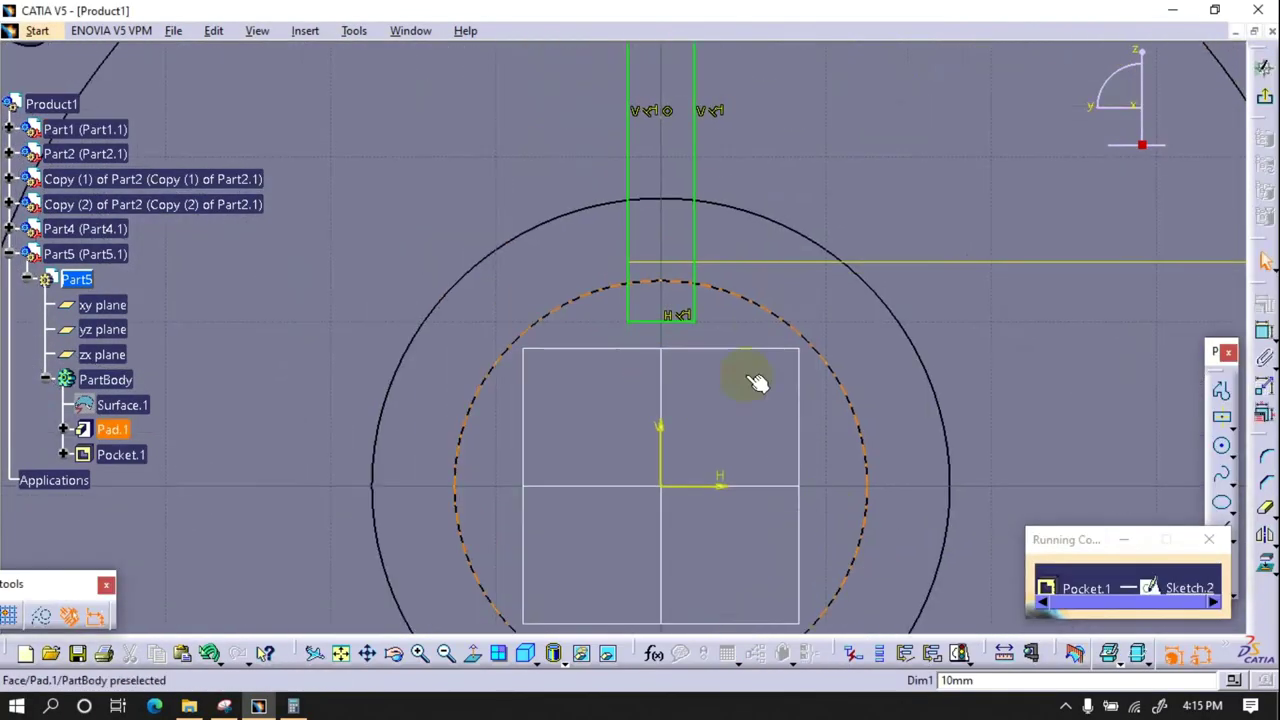
pyautogui.click(1265, 455)
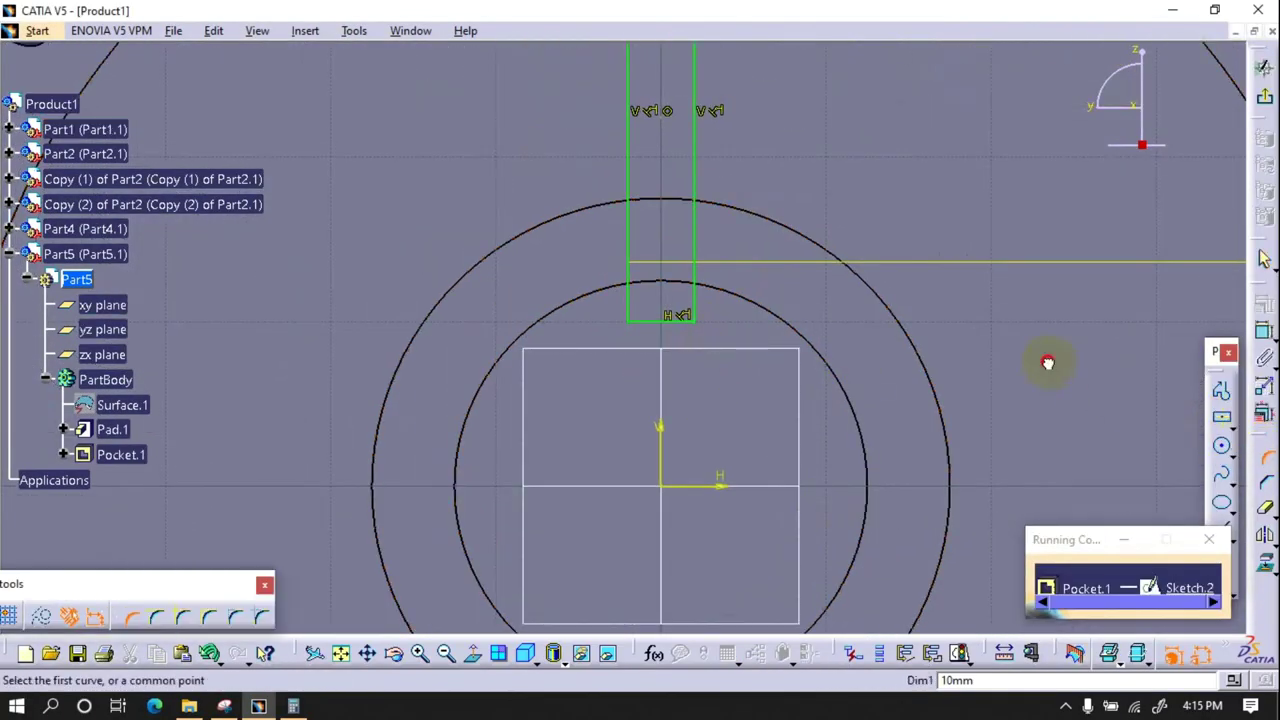
pyautogui.click(654, 320)
pyautogui.click(631, 322)
pyautogui.press('Escape')
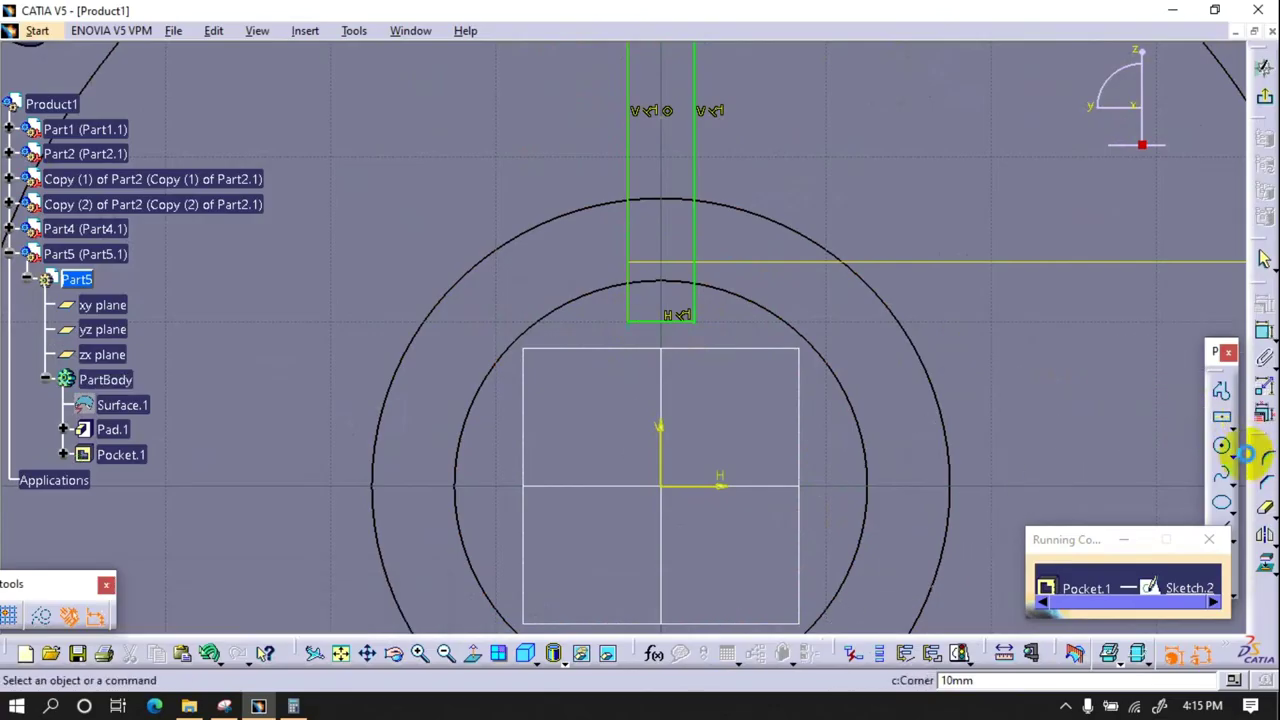
pyautogui.click(958, 650)
pyautogui.click(1224, 476)
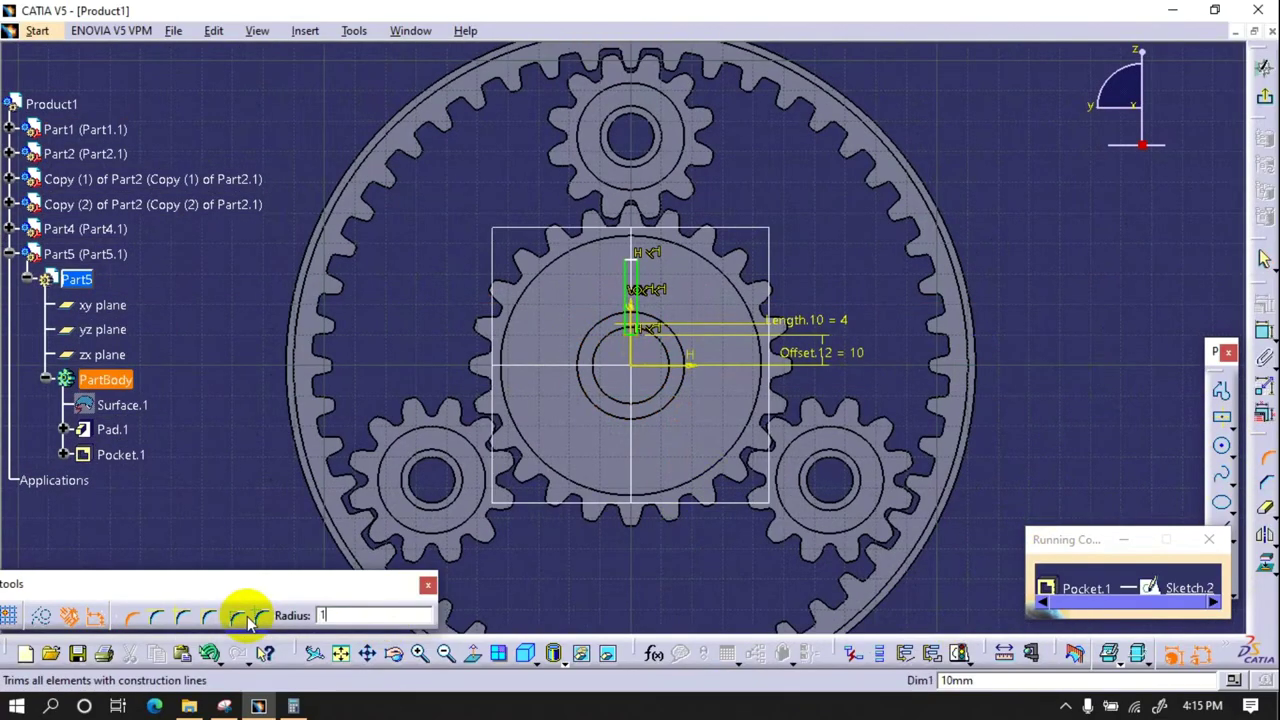
# - Cut Pocket.1 from Sketch.2 again at 10 mm depth to key the shaft
pyautogui.click(1264, 66)
pyautogui.click(1264, 96)
pyautogui.moveTo(851, 320); pyautogui.dragTo(654, 281, button='middle')
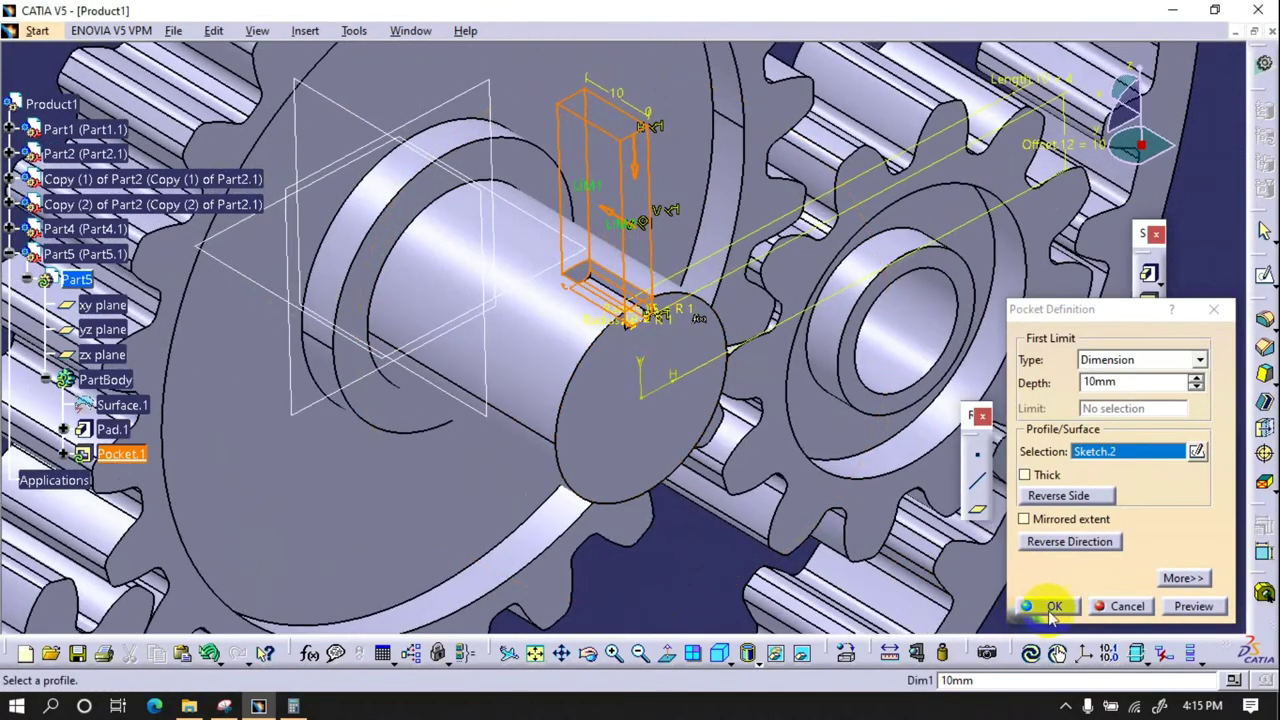
pyautogui.click(1054, 606)
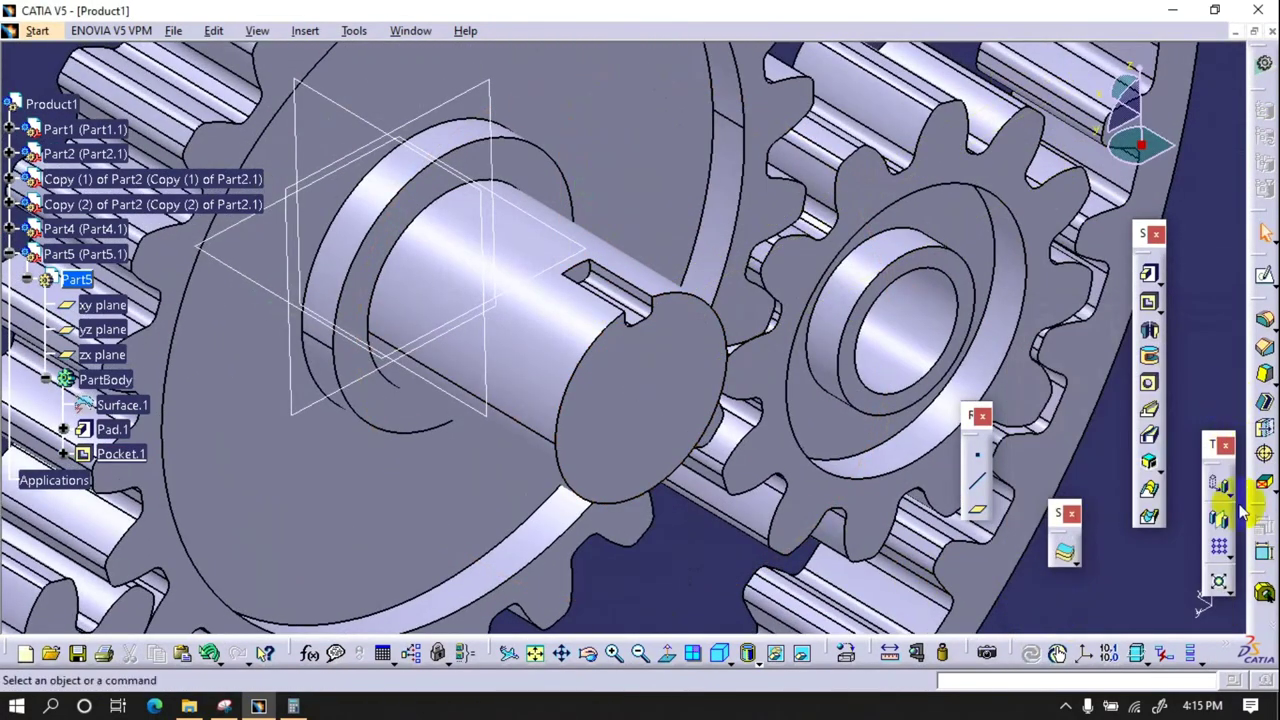
# - Preview a complete-crown circular pattern of Pocket.1 around the shaft face with 8 instances
pyautogui.click(1238, 575)
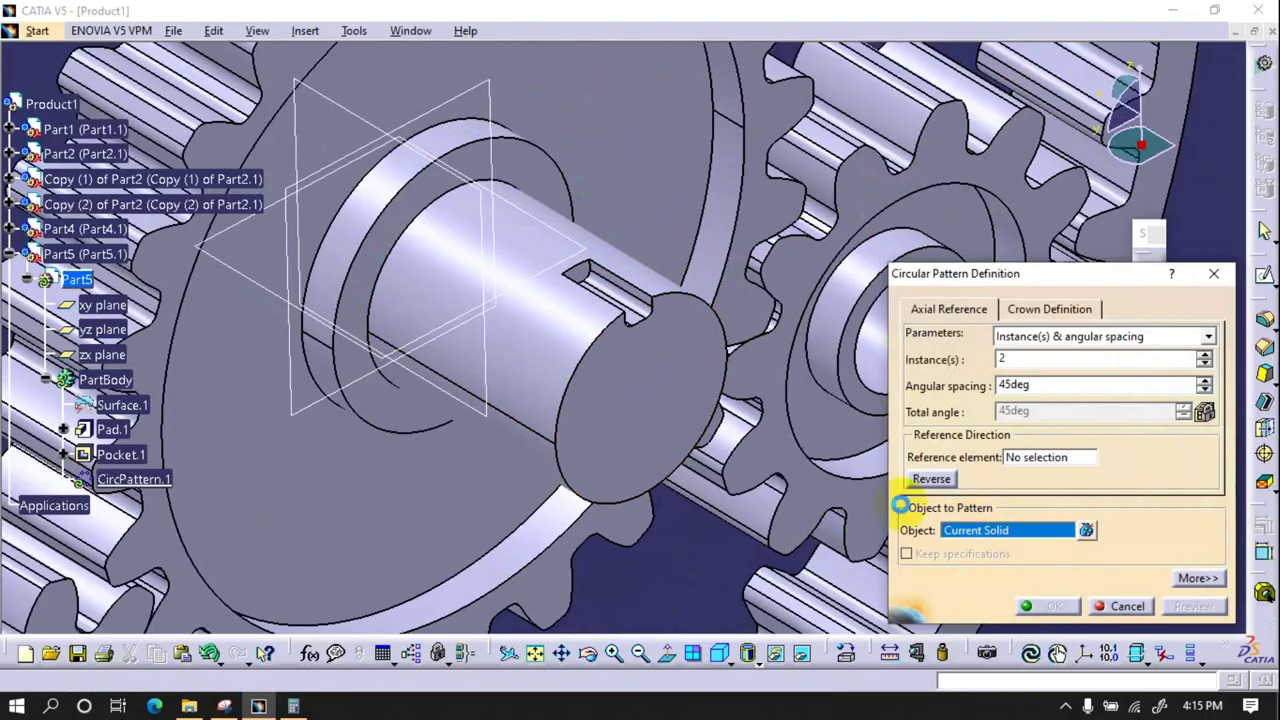
pyautogui.click(630, 295)
pyautogui.click(666, 417)
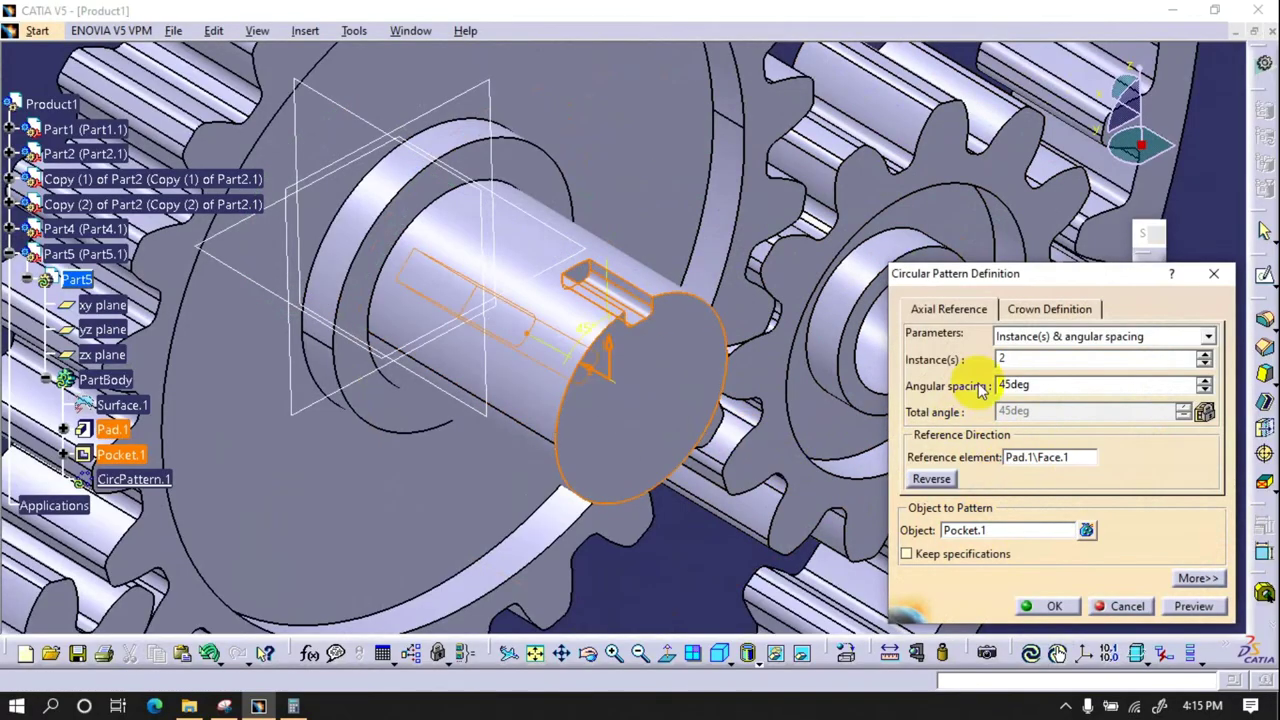
pyautogui.click(1100, 336)
pyautogui.click(1040, 403)
pyautogui.write('8')
pyautogui.click(1193, 606)
# - Raise the keyway pattern to 16 instances and confirm CircPattern.1
pyautogui.click(1012, 358)
pyautogui.write('16')
pyautogui.click(1193, 606)
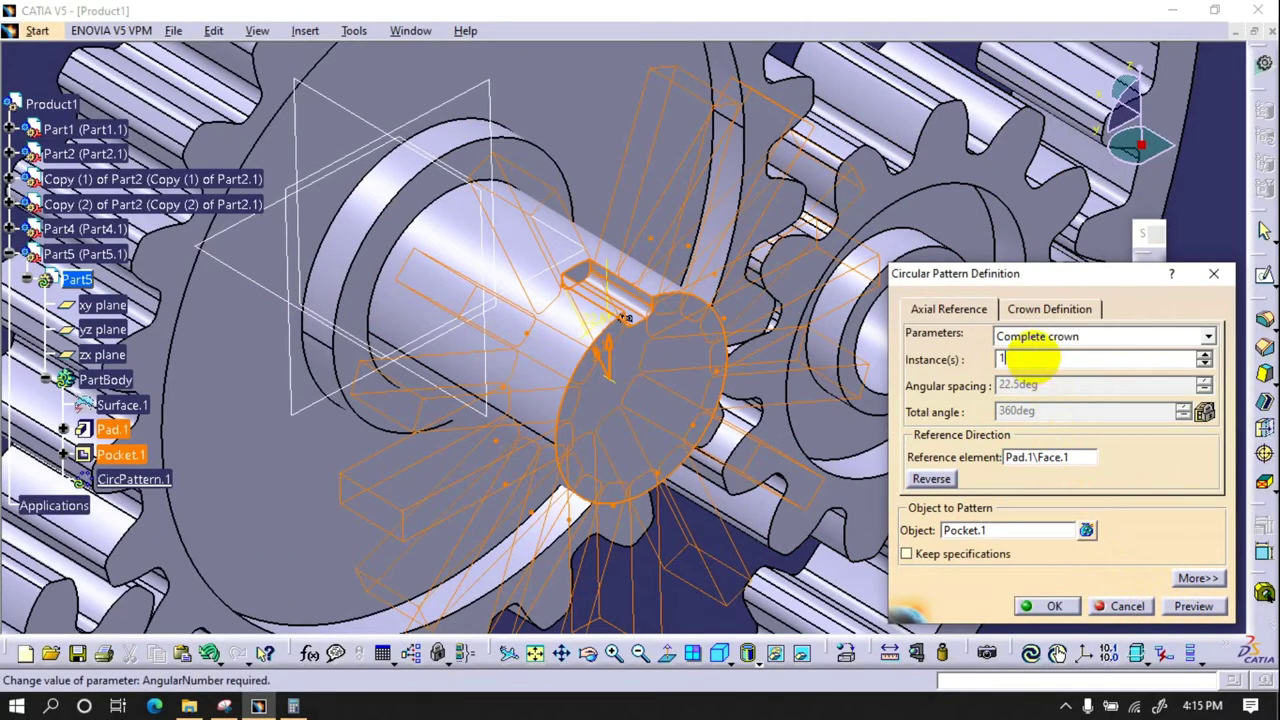
pyautogui.click(1050, 606)
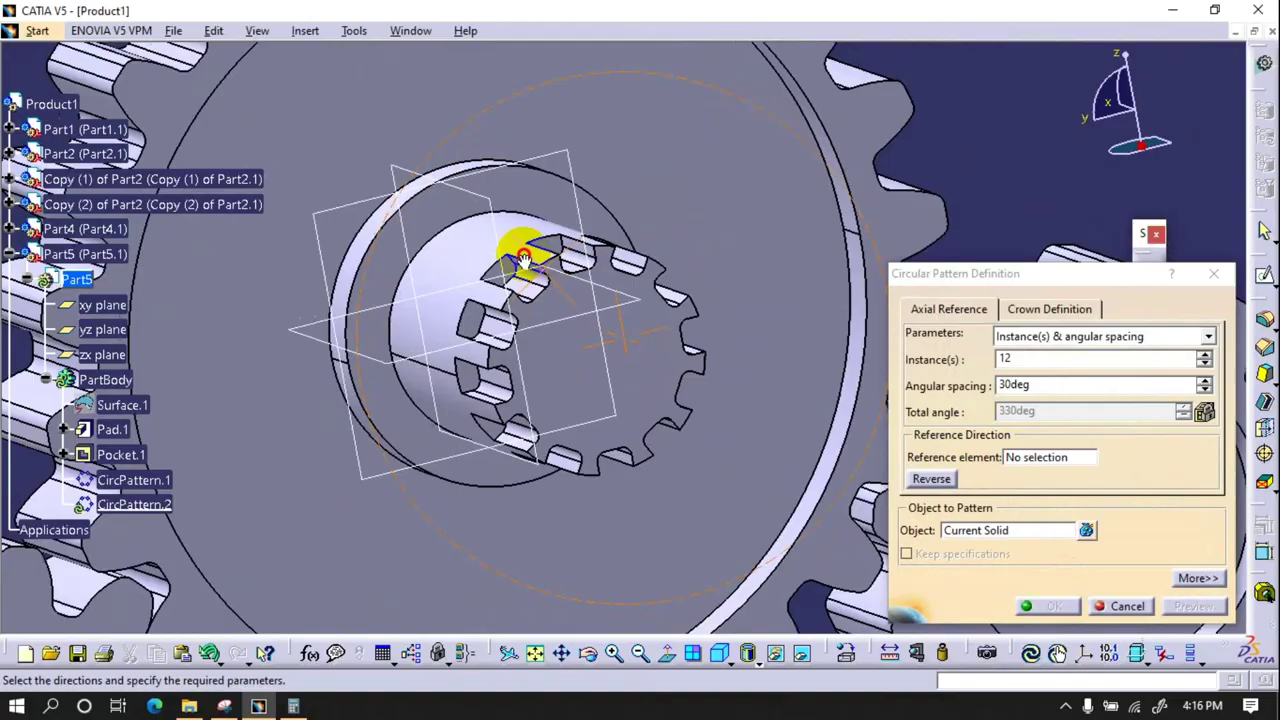
pyautogui.moveTo(712, 422); pyautogui.dragTo(586, 314, button='middle')
pyautogui.click(1127, 606)
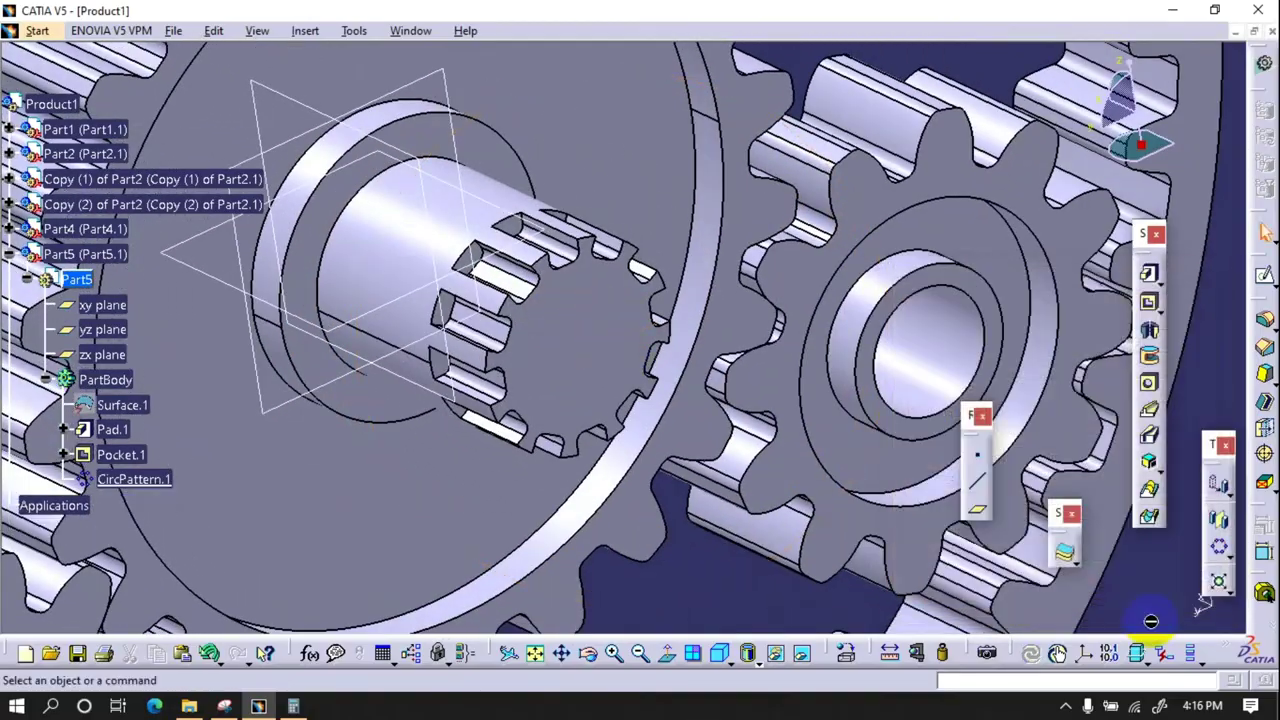
pyautogui.moveTo(543, 428); pyautogui.dragTo(608, 517, button='middle')
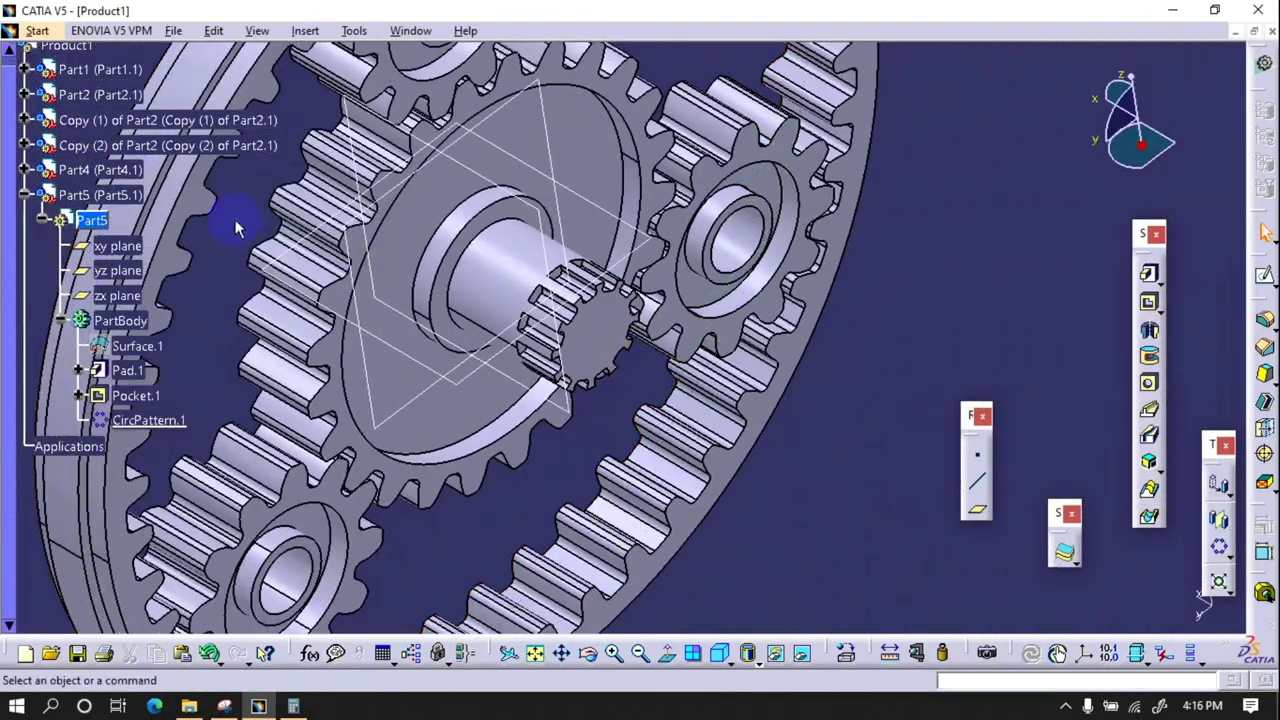
# - Insert a new part, Part6, into Product1 and make it active
pyautogui.click(24, 195)
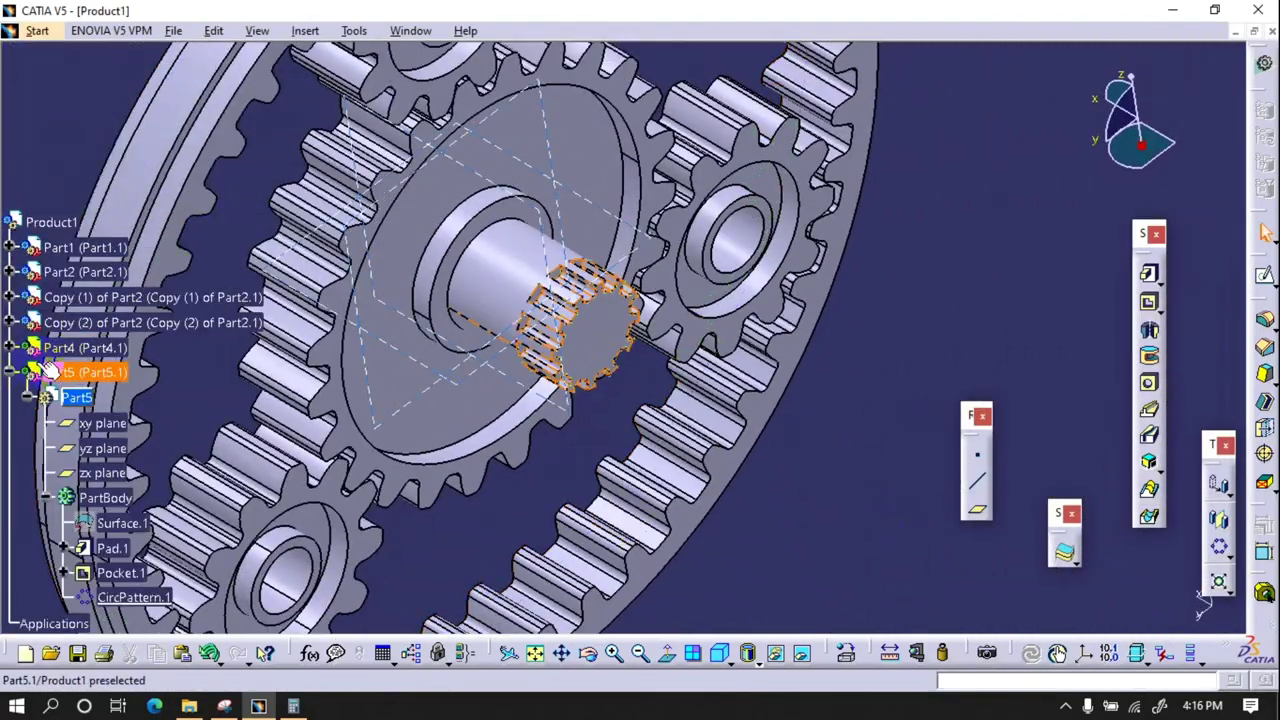
pyautogui.click(60, 223)
pyautogui.rightClick(55, 222)
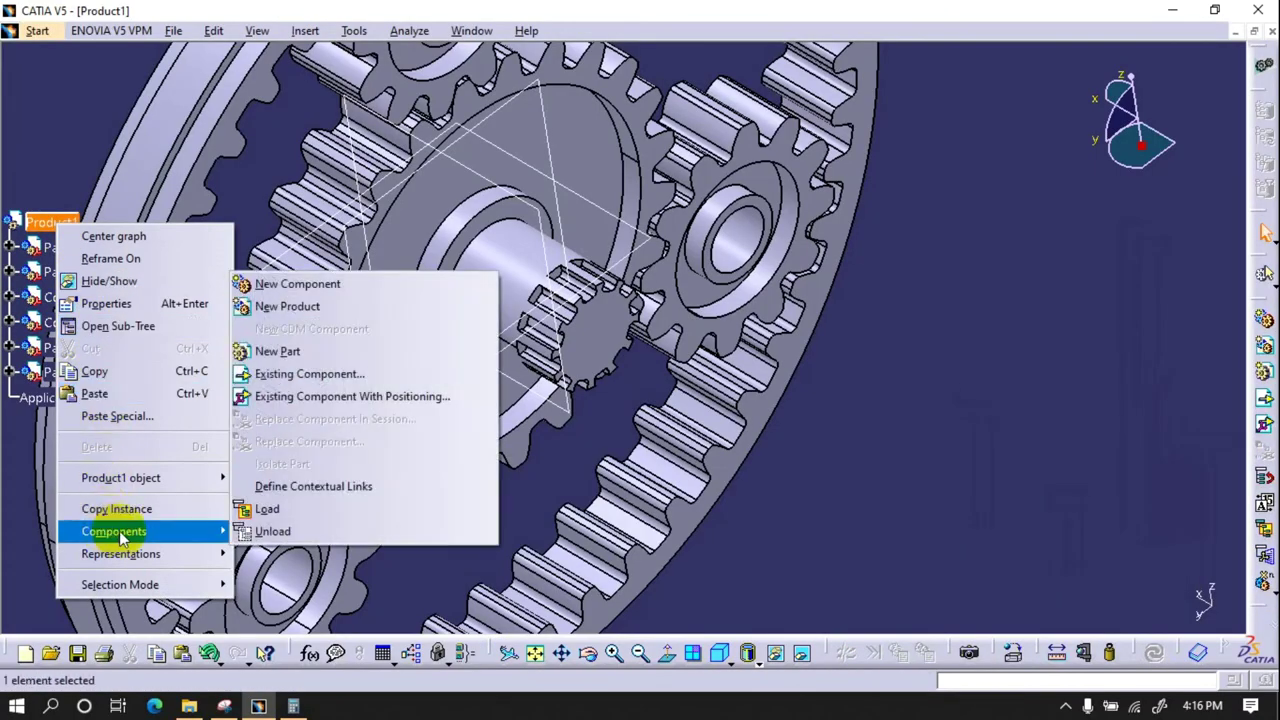
pyautogui.click(277, 351)
pyautogui.click(677, 420)
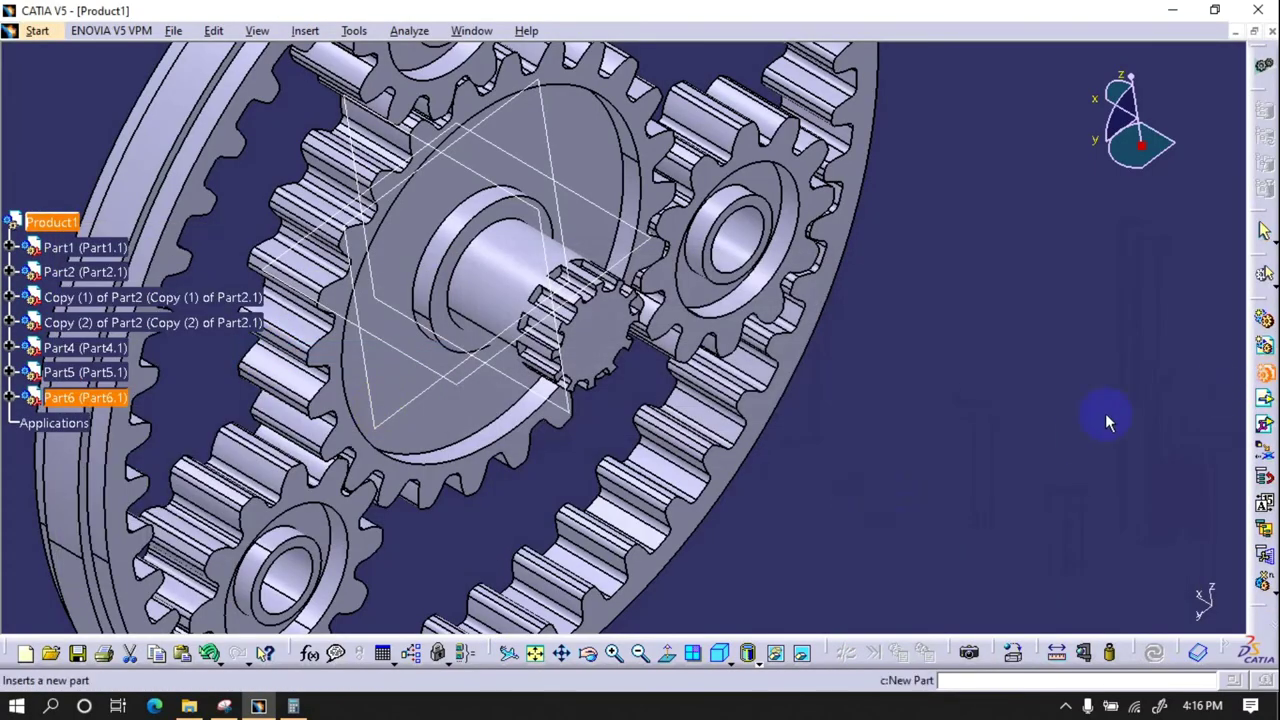
pyautogui.click(40, 425)
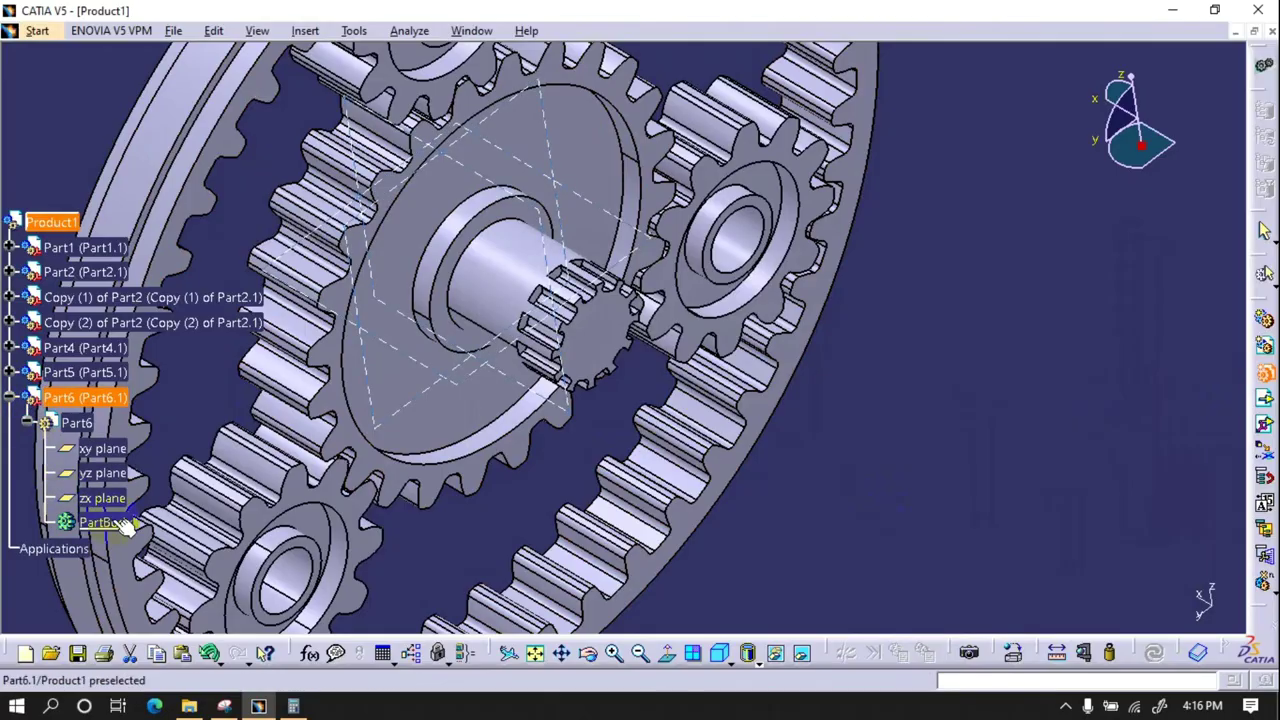
pyautogui.doubleClick(100, 522)
# - Sketch a circle in Part6 coincident with the top planet gear's hole
pyautogui.click(402, 412)
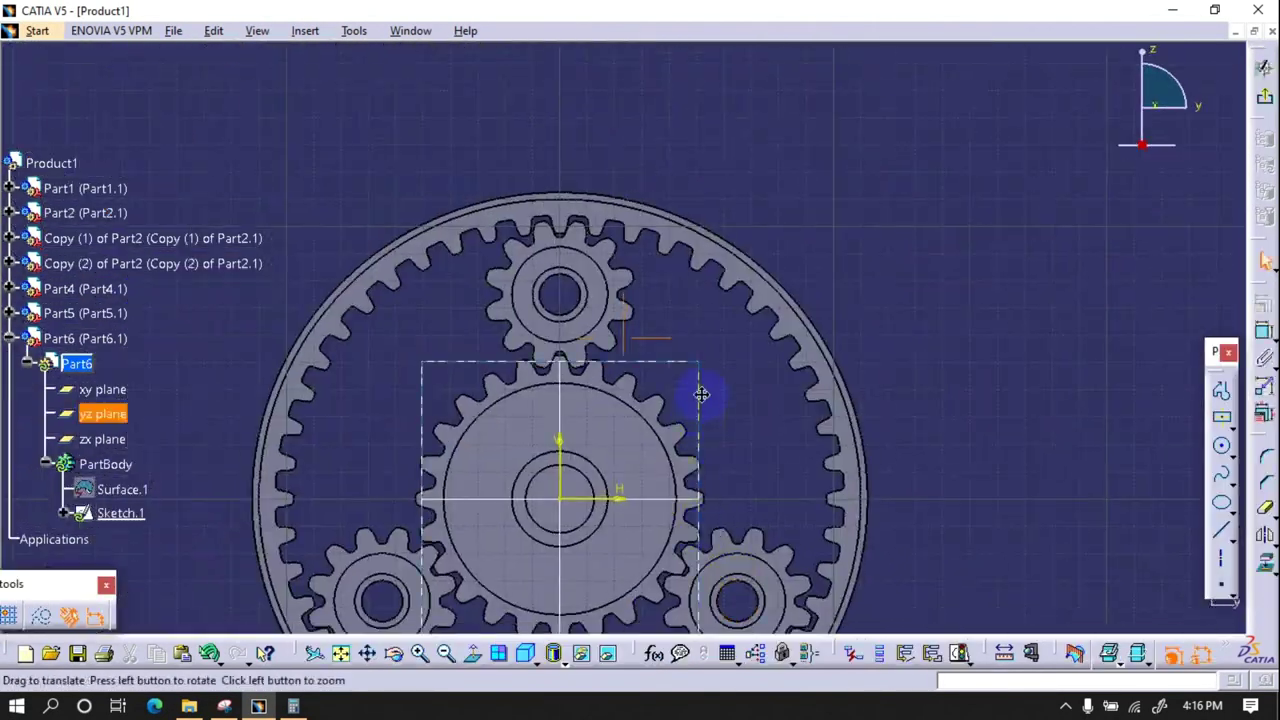
pyautogui.click(1222, 447)
pyautogui.click(1265, 330)
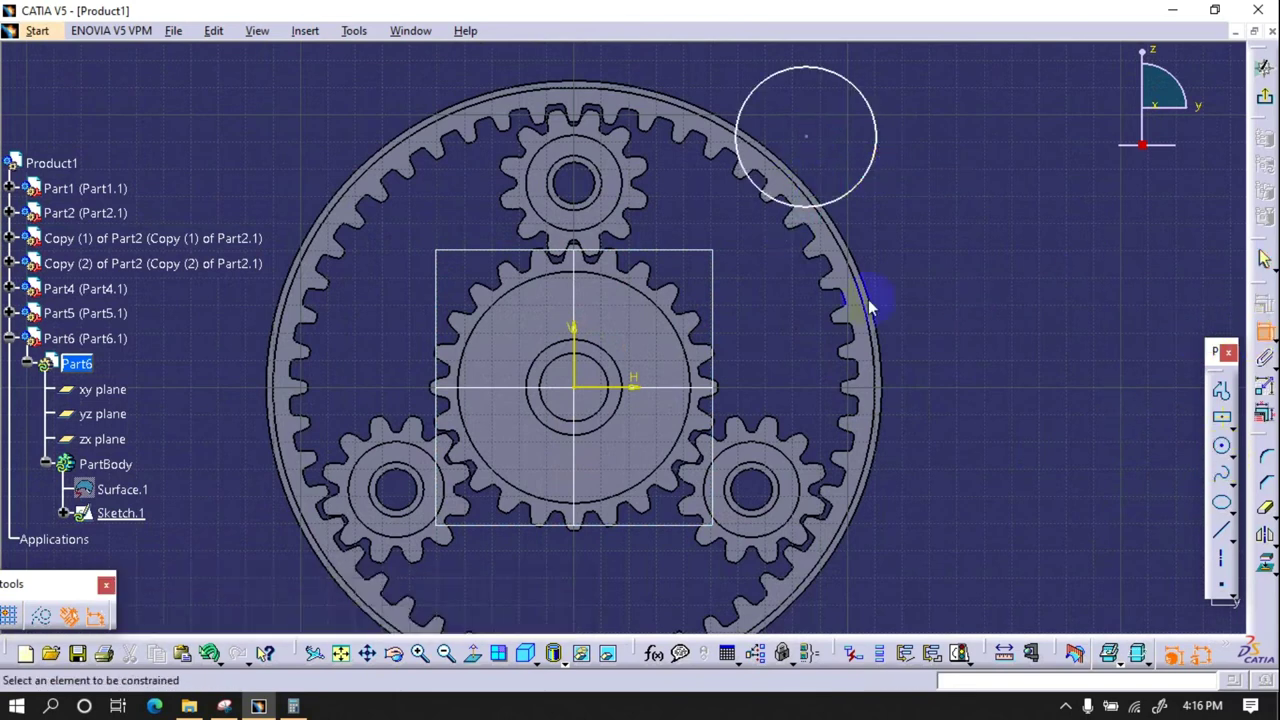
pyautogui.click(590, 205)
pyautogui.rightClick(1016, 151)
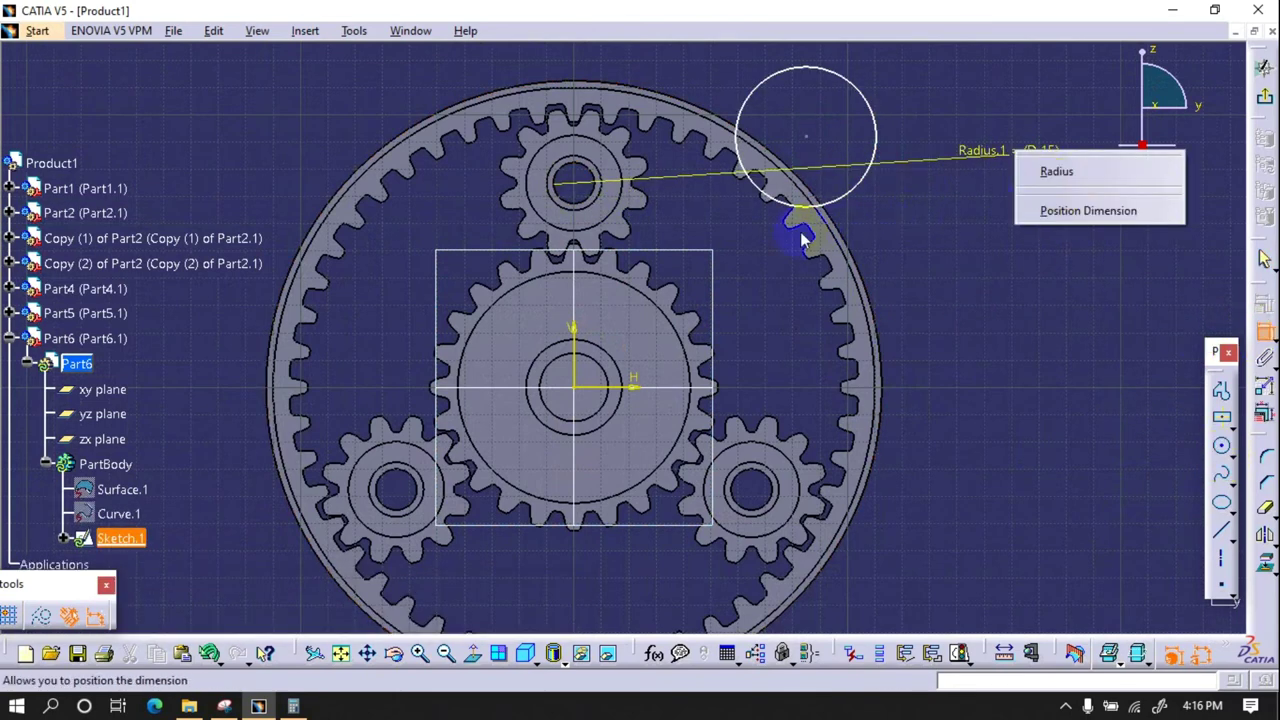
pyautogui.click(829, 194)
pyautogui.rightClick(951, 277)
pyautogui.click(1025, 437)
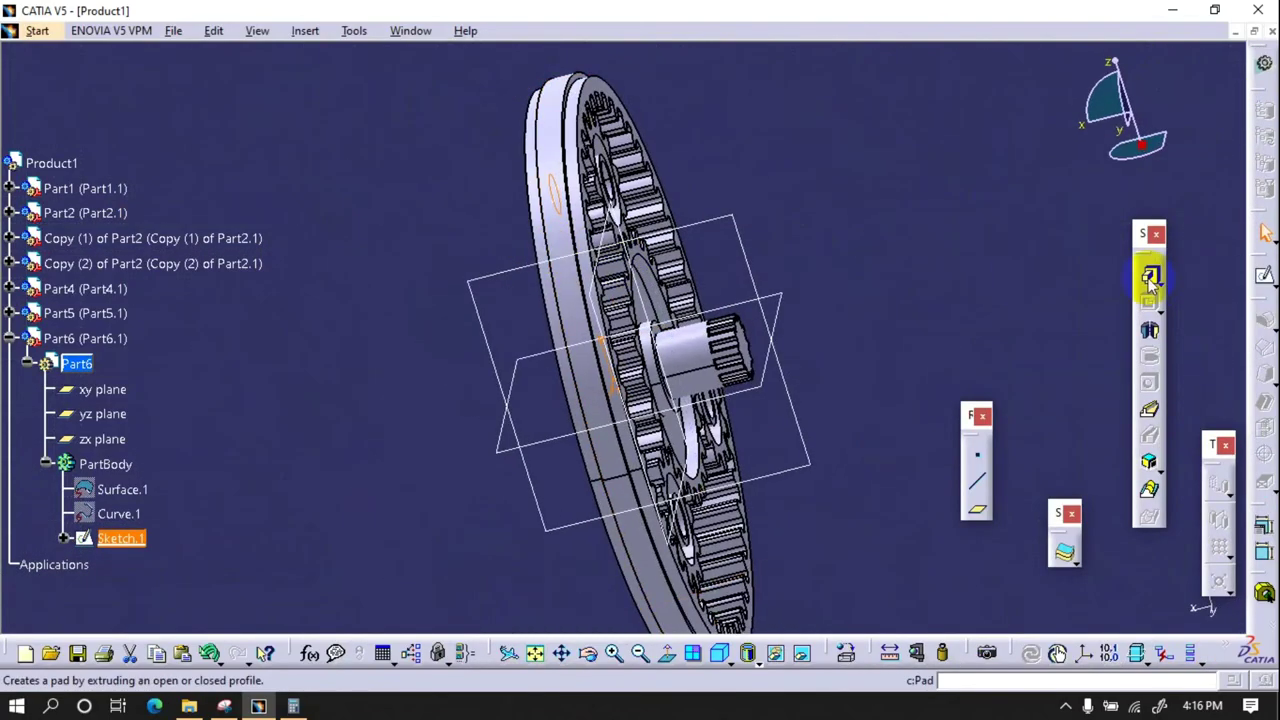
# - Pad the circle 20 mm to form the pin as Pad.1
pyautogui.click(1148, 277)
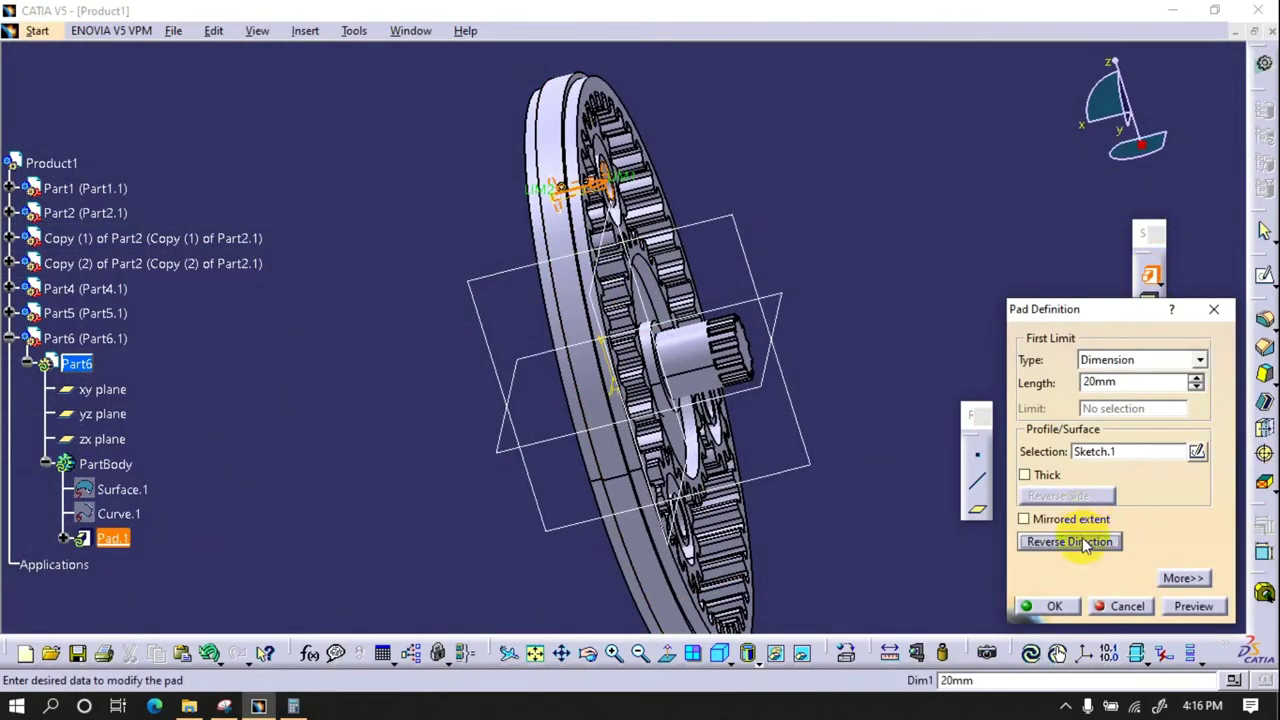
pyautogui.click(1050, 606)
pyautogui.click(1264, 276)
pyautogui.moveTo(823, 334); pyautogui.dragTo(840, 340, button='middle')
pyautogui.click(1218, 545)
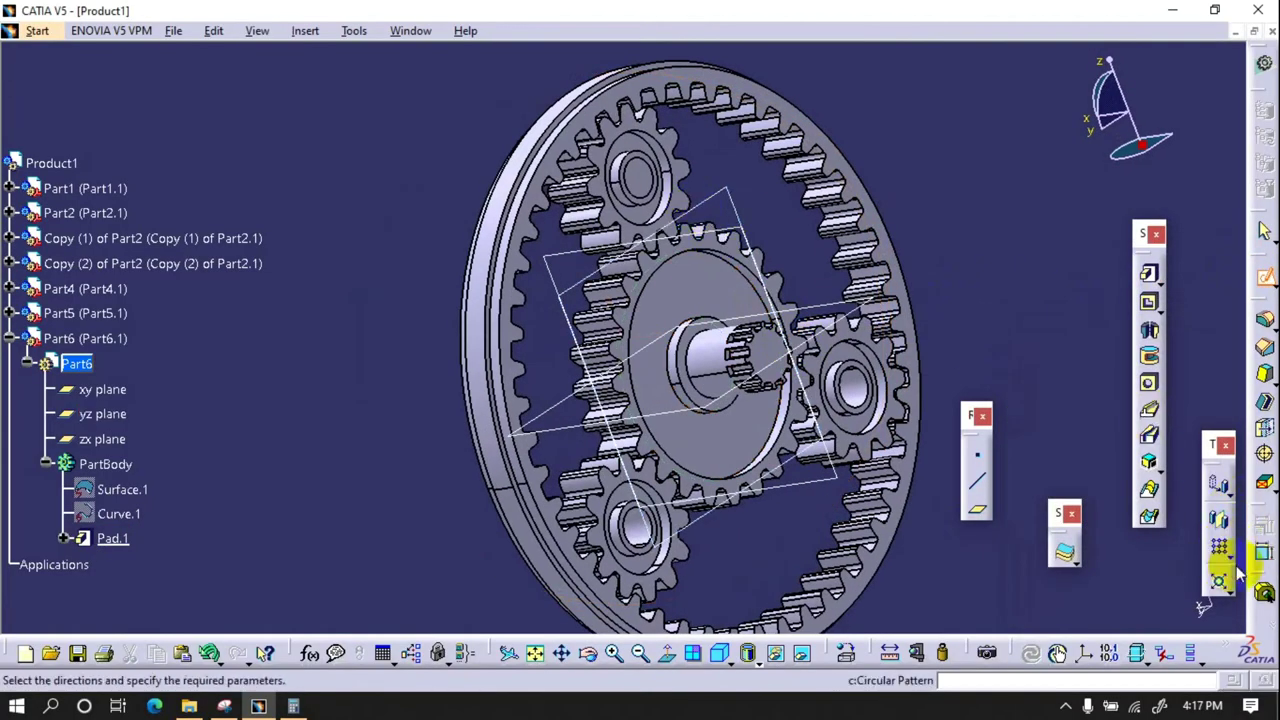
# - Pattern the pin as a complete crown of three pins 120° apart
pyautogui.click(1237, 565)
pyautogui.click(778, 365)
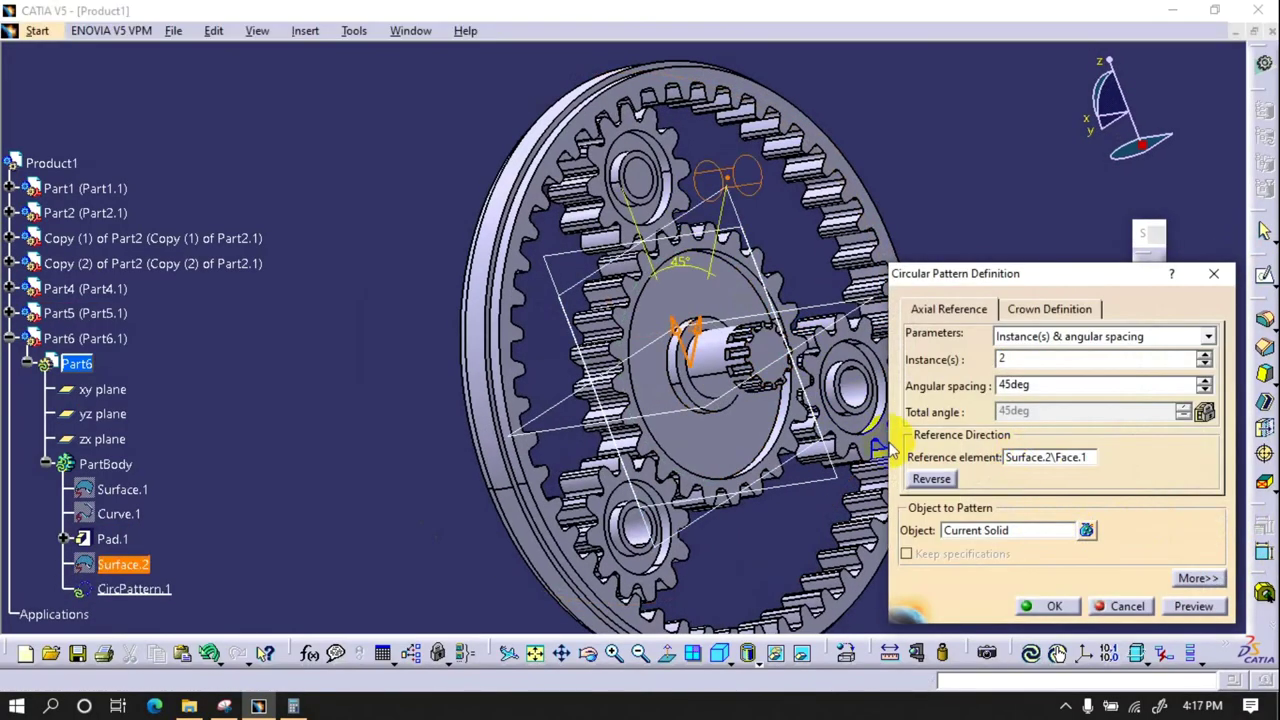
pyautogui.click(1014, 336)
pyautogui.click(1034, 394)
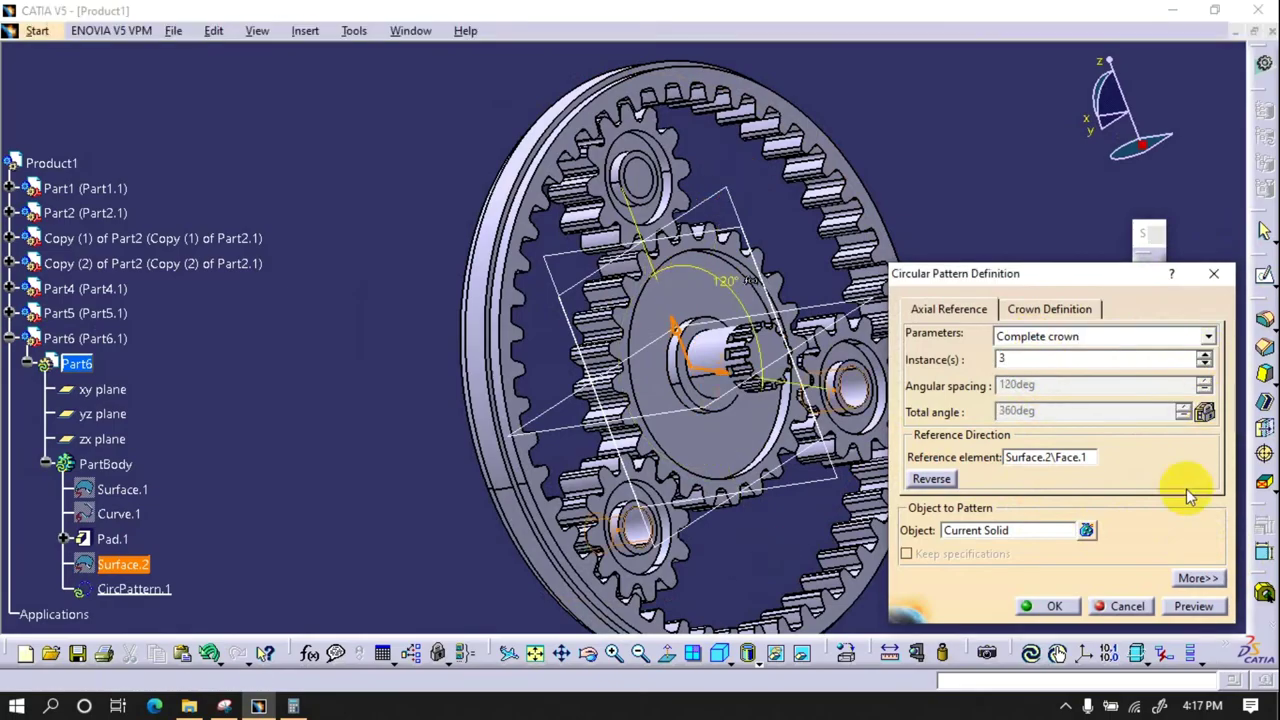
pyautogui.click(1054, 606)
pyautogui.click(1125, 606)
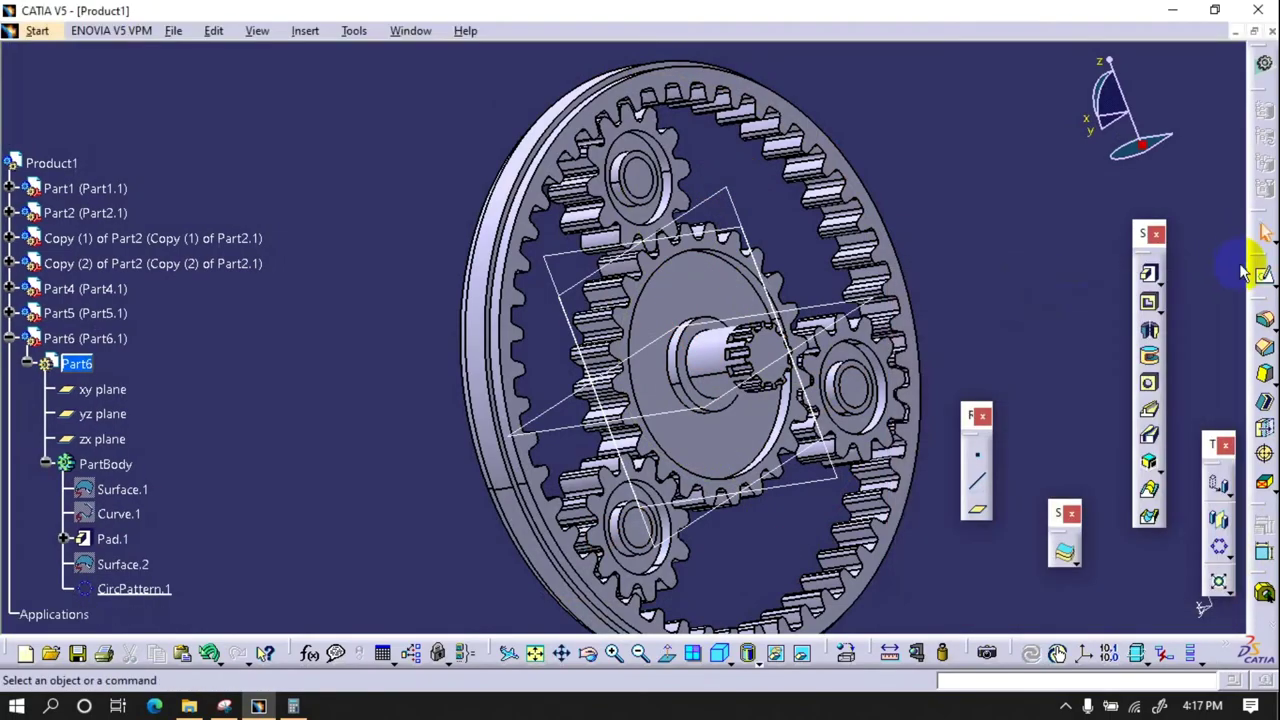
# - Sketch a 180-diameter circle at the origin passing through the top gear's centre
pyautogui.moveTo(857, 380); pyautogui.dragTo(930, 400, button='middle')
pyautogui.click(930, 403)
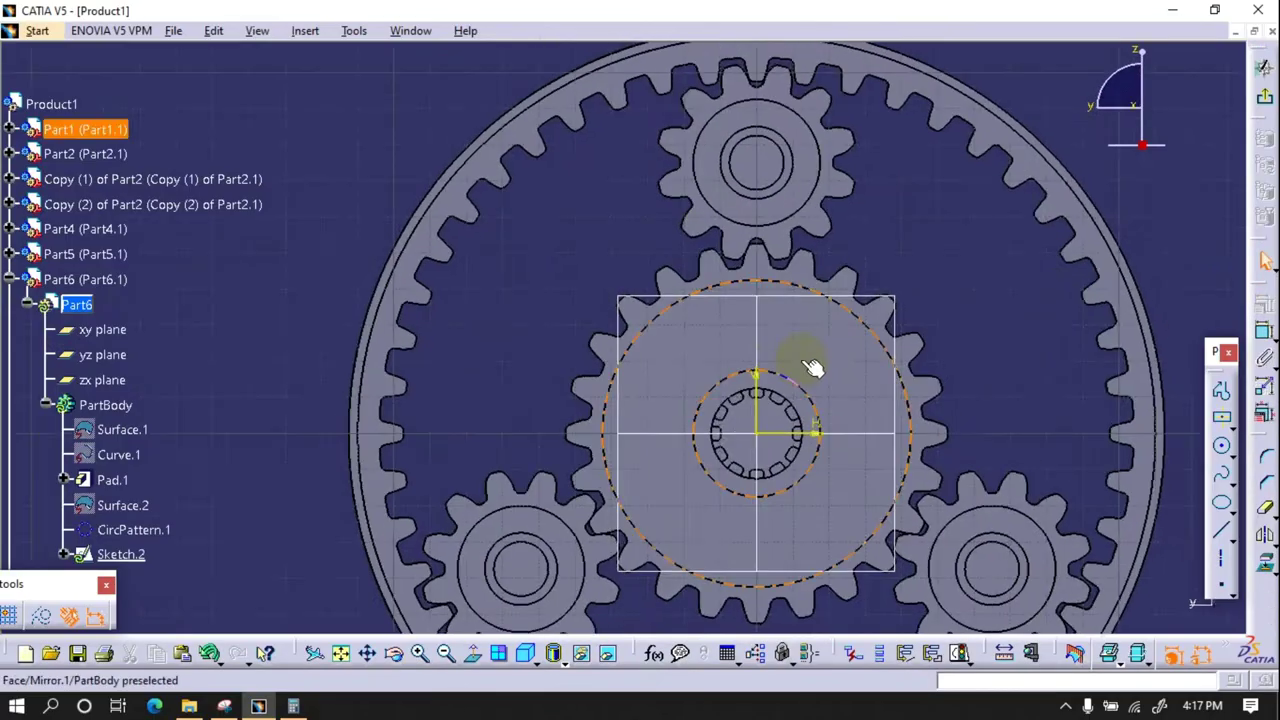
pyautogui.click(1222, 447)
pyautogui.click(673, 352)
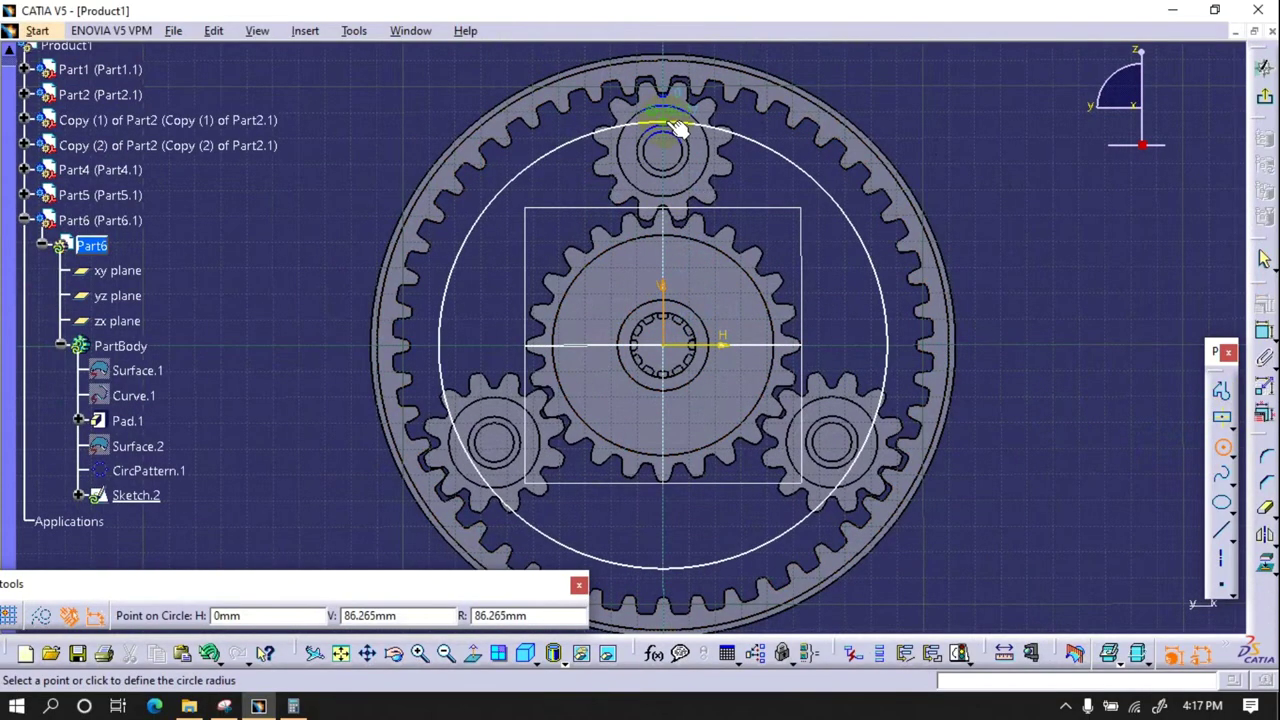
pyautogui.click(670, 118)
pyautogui.click(1262, 357)
pyautogui.click(858, 225)
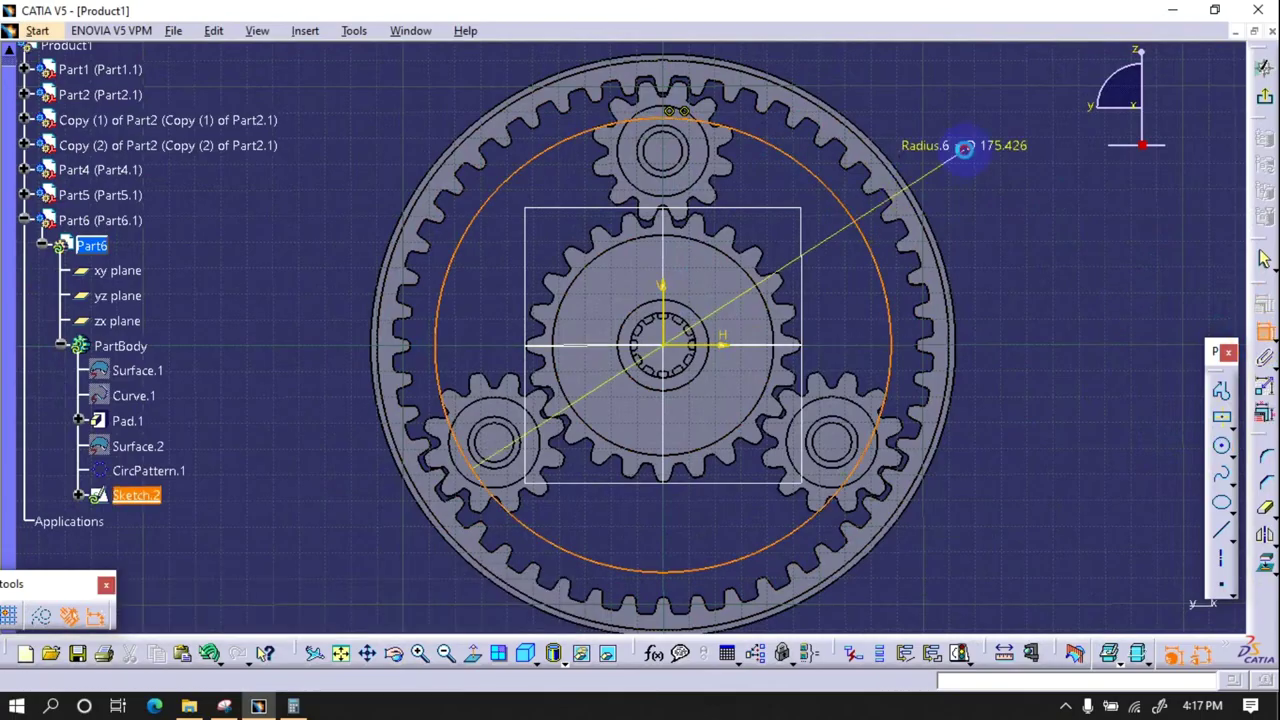
pyautogui.doubleClick(968, 142)
pyautogui.write('180')
pyautogui.press('Return')
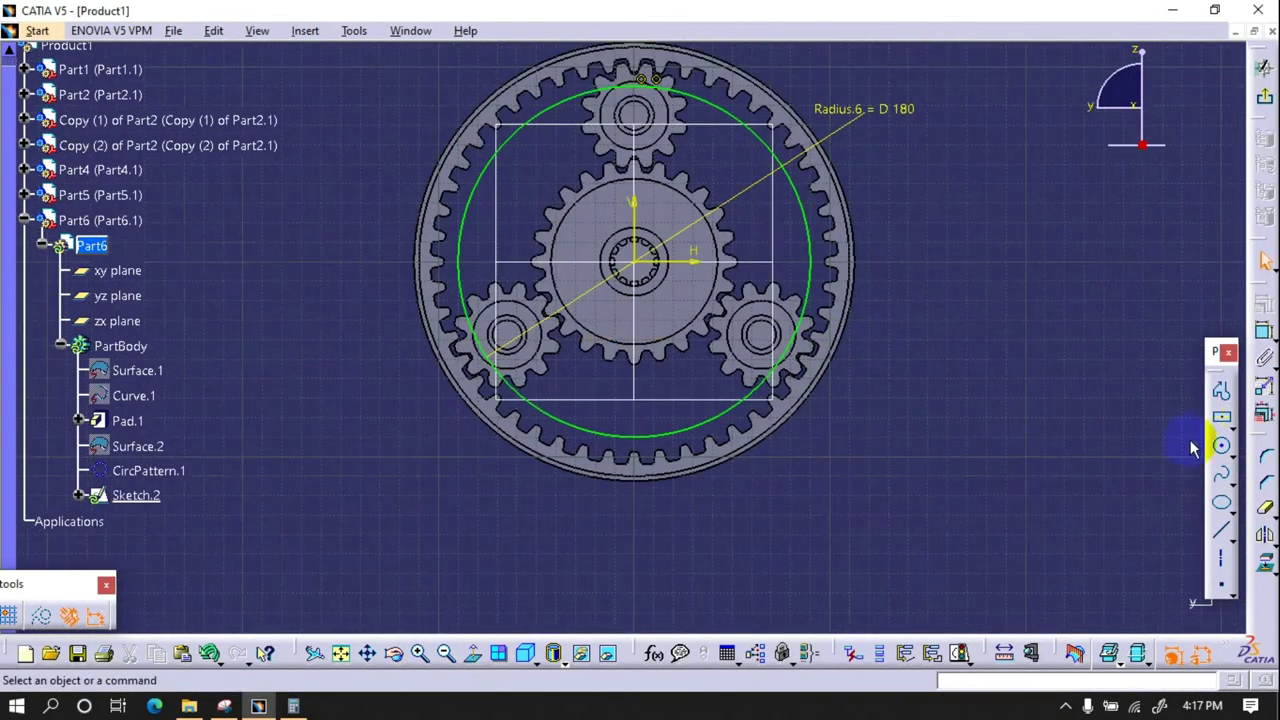
# - Draw a large circle below the gears with its centre 140 mm from the horizontal axis
pyautogui.click(1222, 447)
pyautogui.click(634, 522)
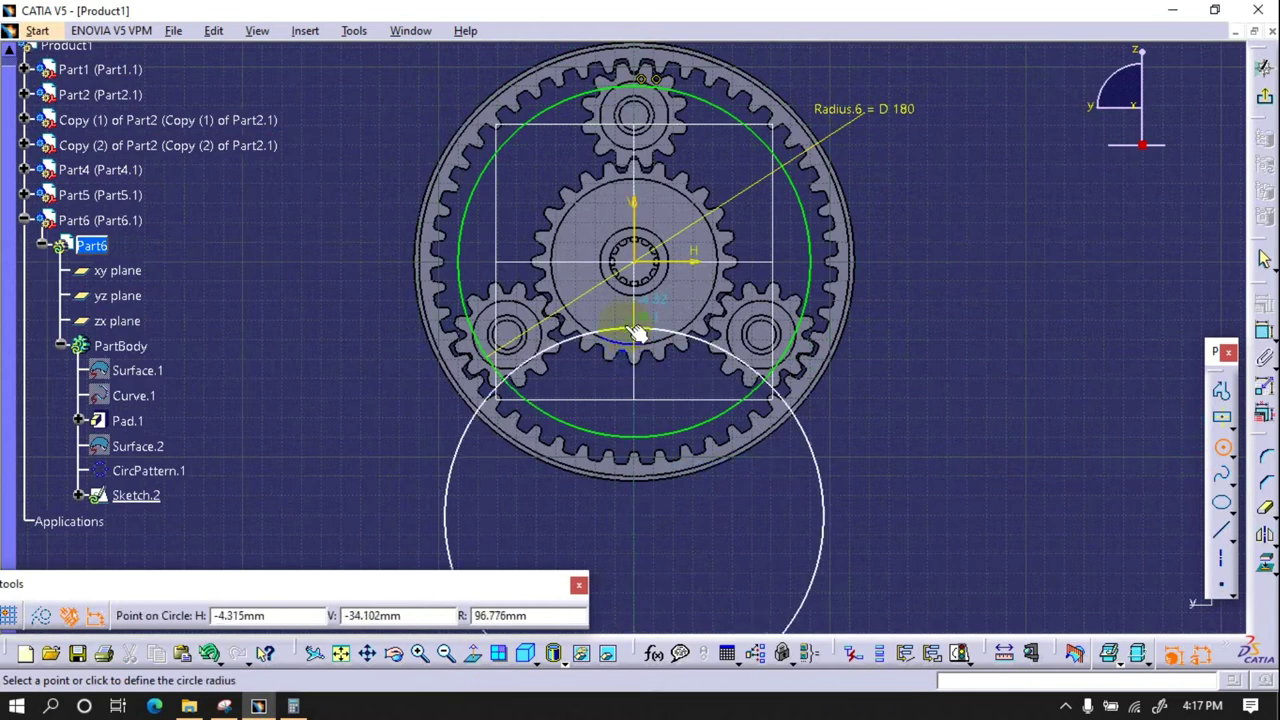
pyautogui.click(636, 333)
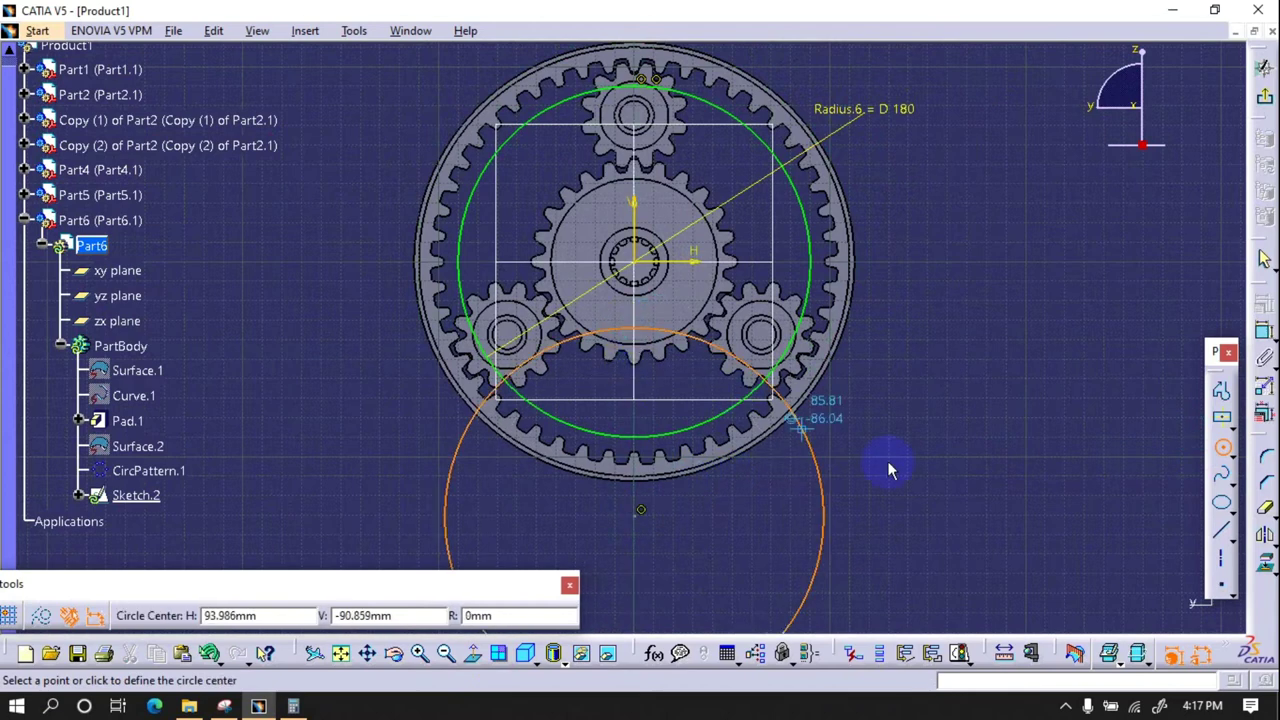
pyautogui.click(1263, 331)
pyautogui.click(692, 270)
pyautogui.doubleClick(960, 329)
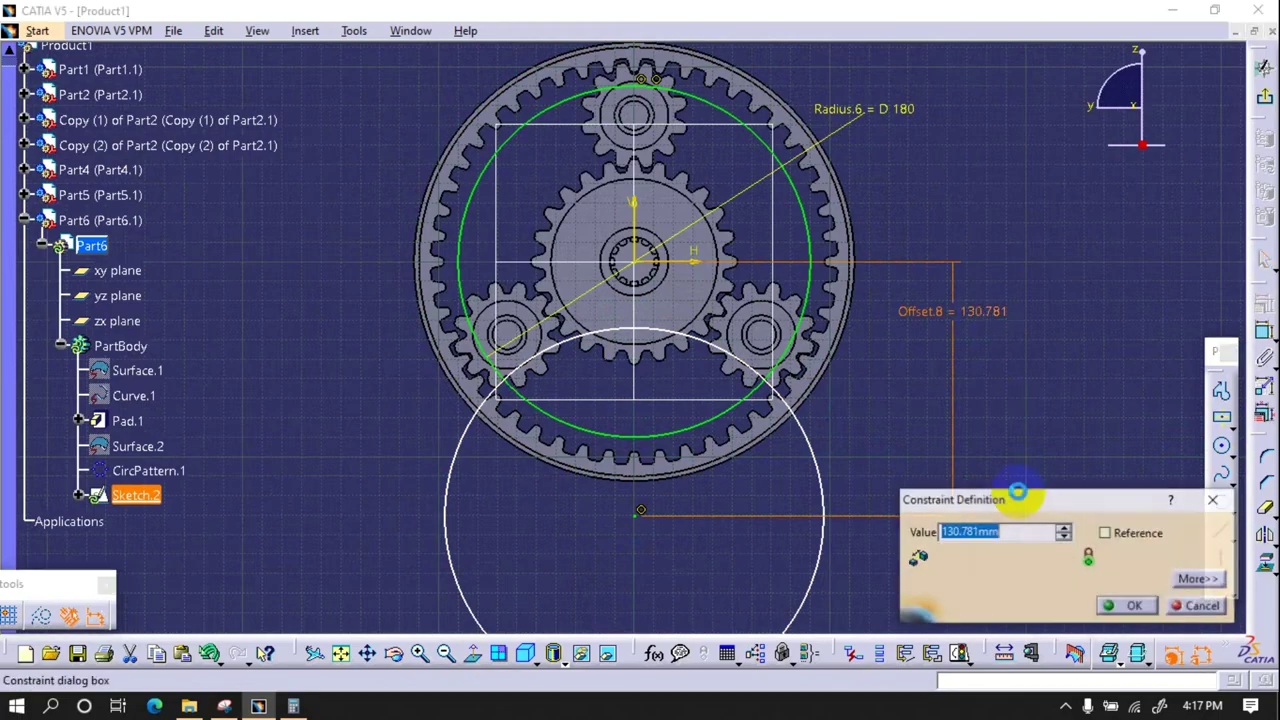
pyautogui.write('140')
pyautogui.press('Return')
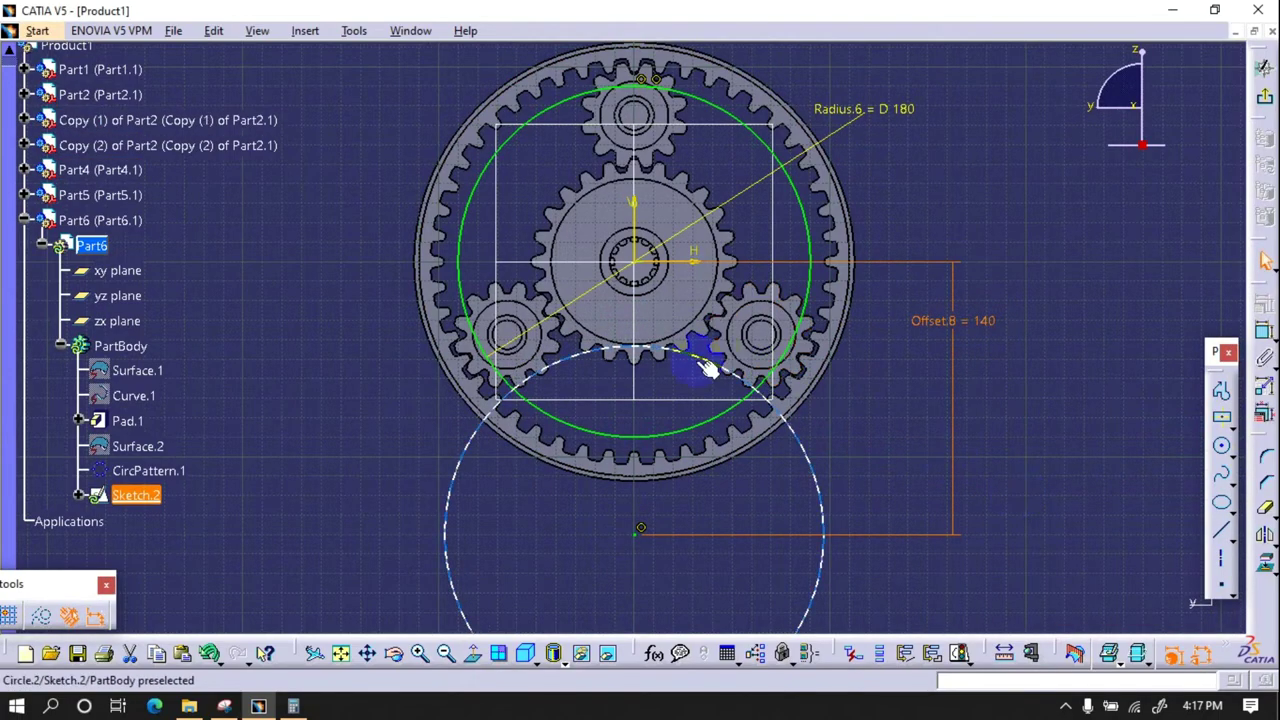
# - Make the lower circle tangent to the gear geometry
pyautogui.click(700, 357)
pyautogui.rightClick(906, 428)
pyautogui.click(1000, 365)
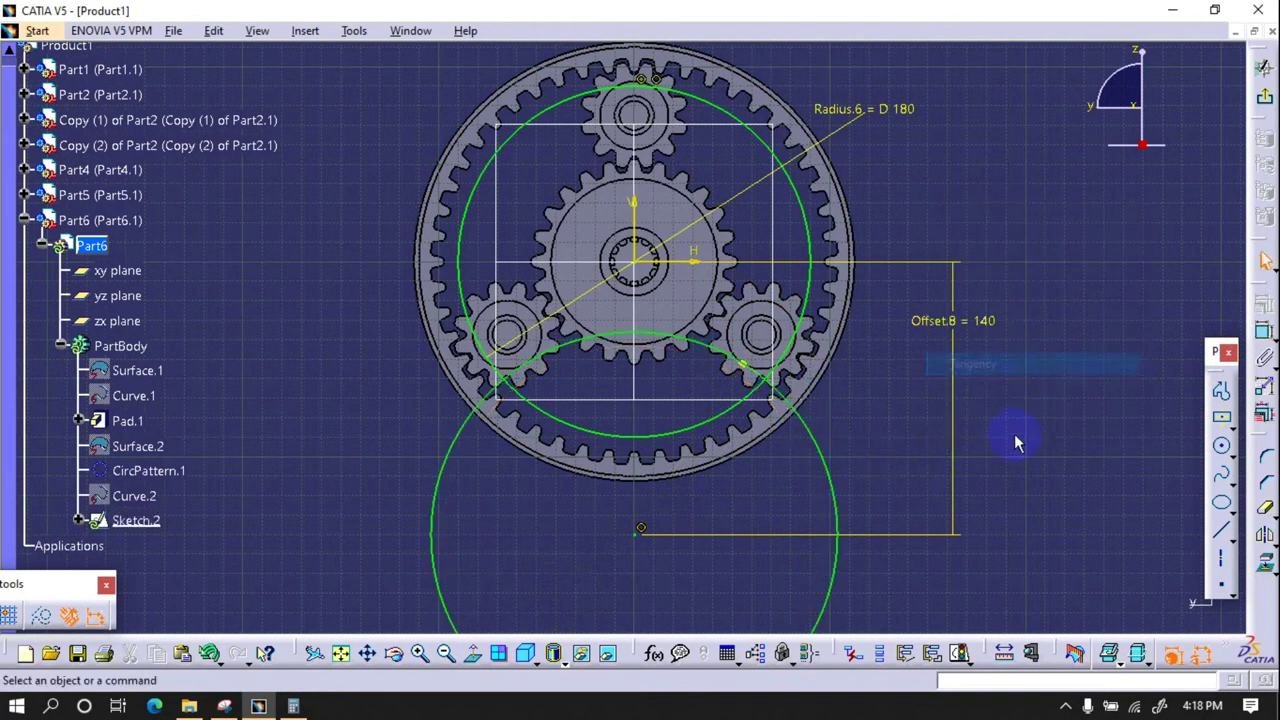
pyautogui.click(1262, 512)
# - Rotate a copy of the large circle about the gear centre
pyautogui.click(1214, 553)
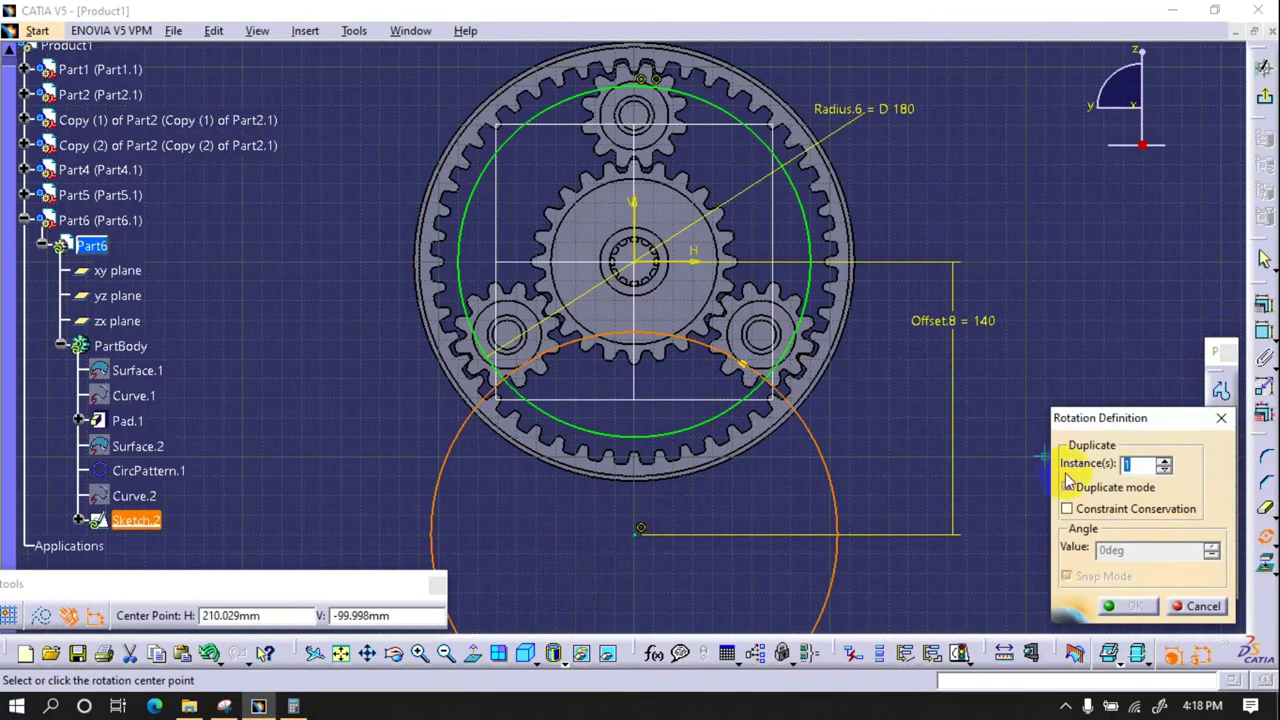
pyautogui.click(636, 262)
pyautogui.click(900, 262)
pyautogui.click(1150, 550)
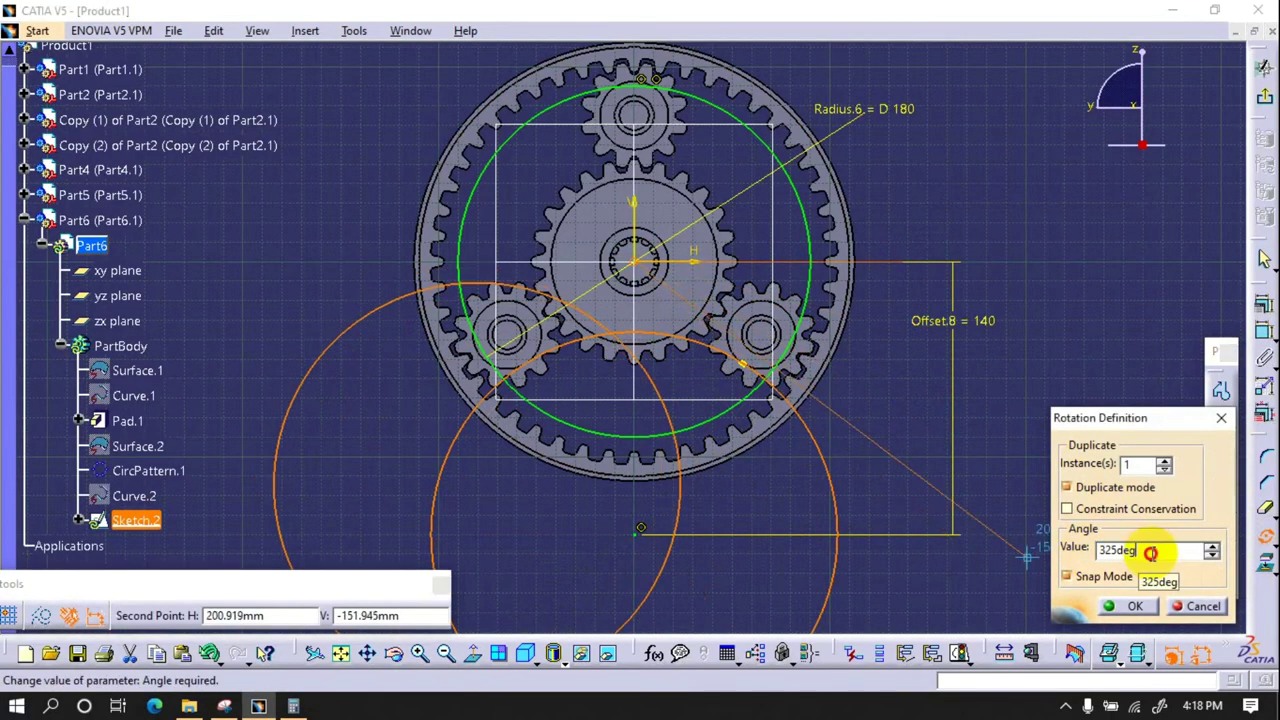
pyautogui.press('Return')
pyautogui.click(1163, 460)
pyautogui.click(1190, 606)
# - Mirror the circle across the vertical axis
pyautogui.click(866, 330)
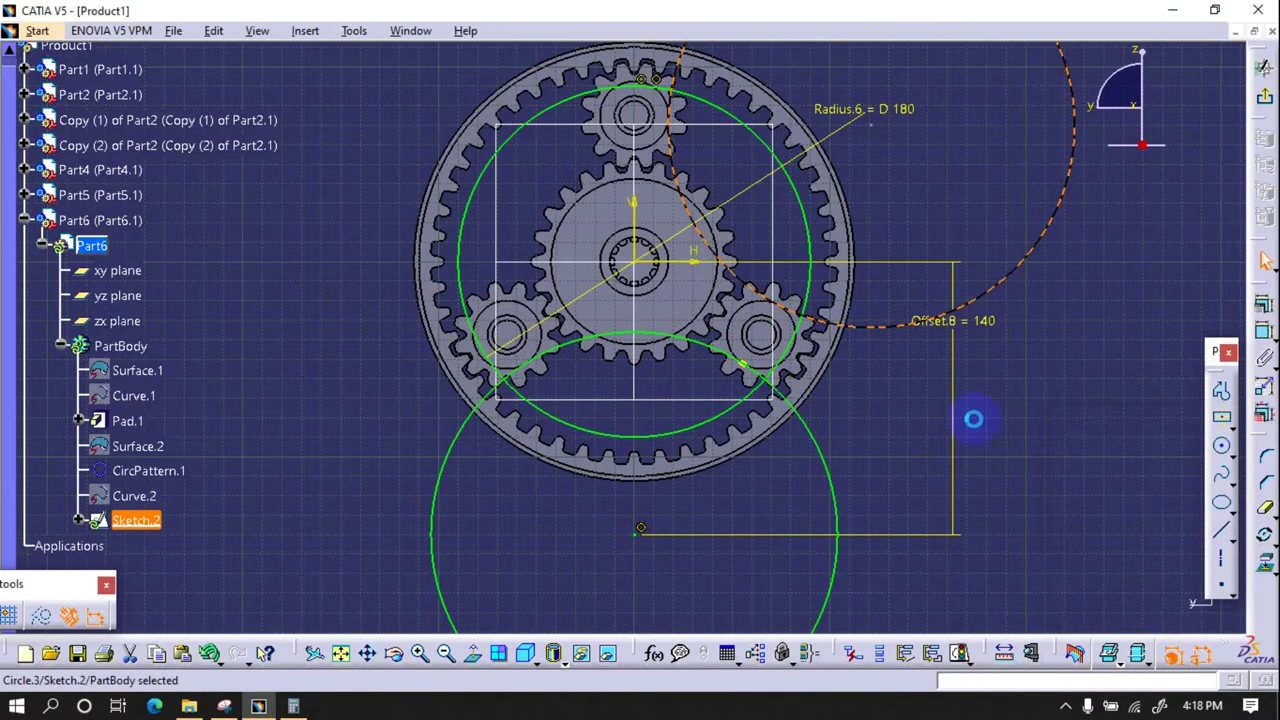
pyautogui.click(1265, 540)
pyautogui.click(1103, 560)
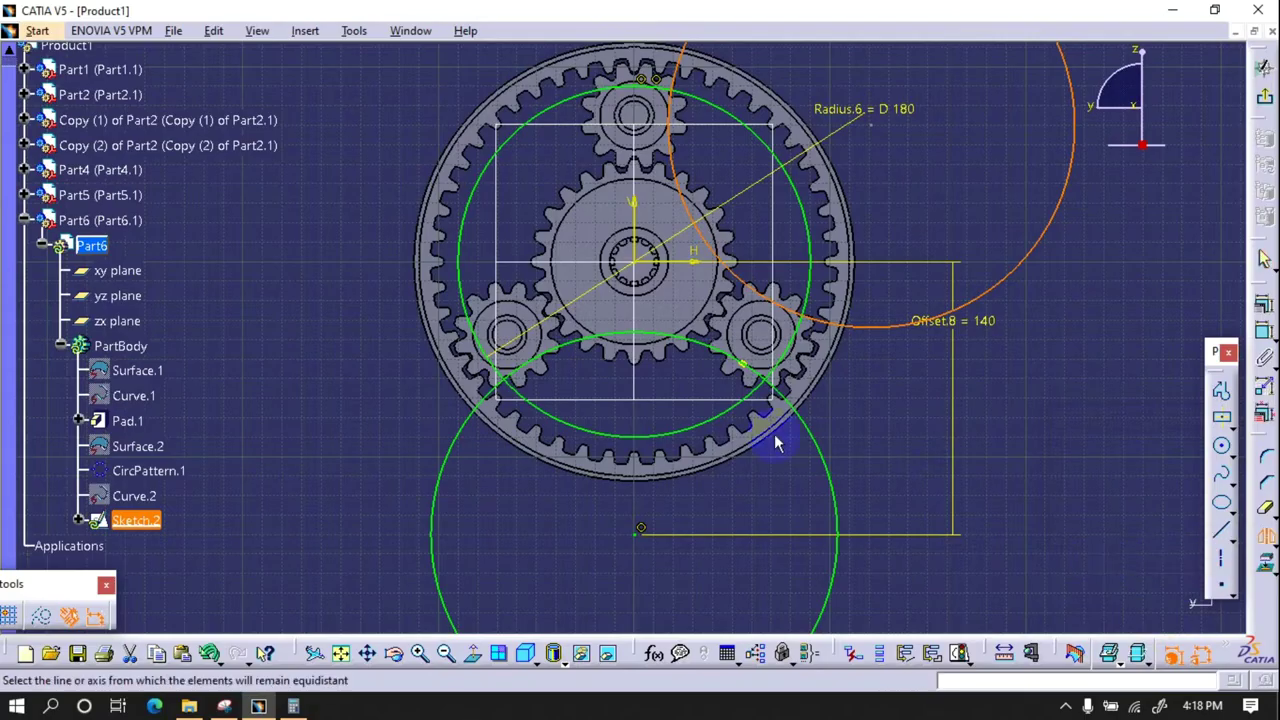
pyautogui.click(634, 220)
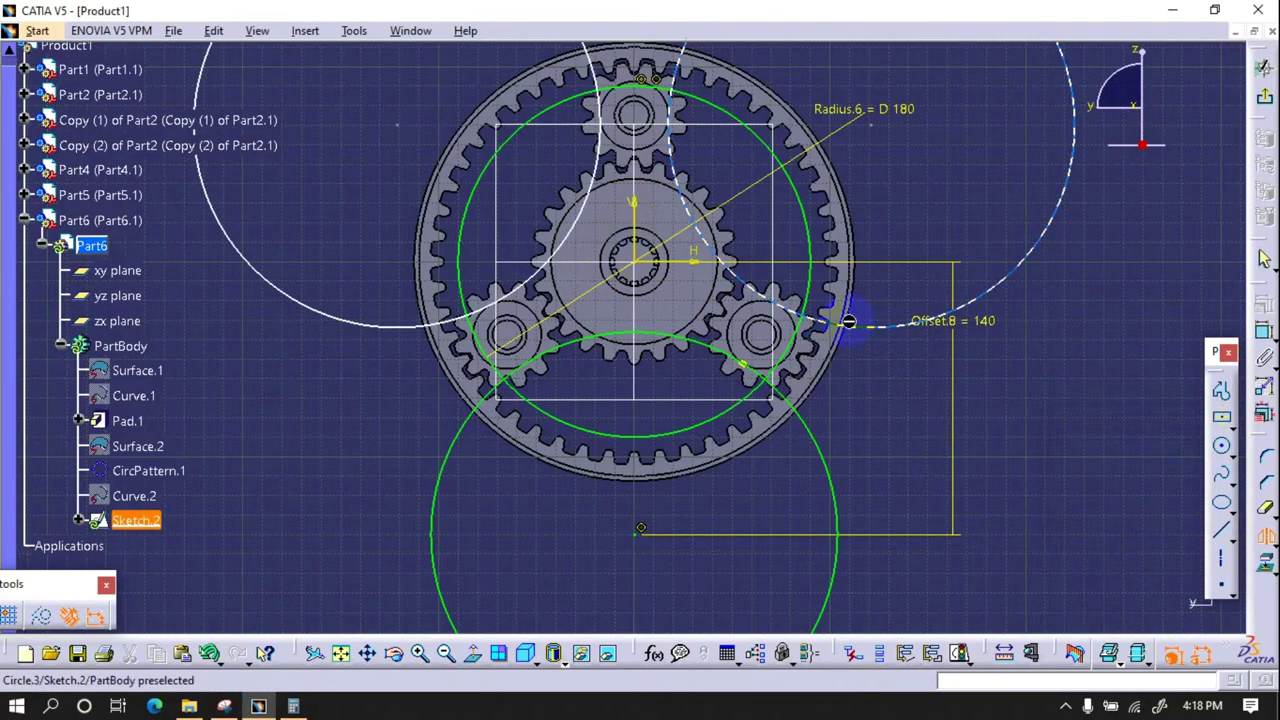
# - Quick-trim the excess arcs of the large circles between the planet gears
pyautogui.click(1262, 510)
pyautogui.click(882, 325)
pyautogui.click(428, 316)
pyautogui.click(470, 243)
pyautogui.click(786, 171)
pyautogui.click(737, 420)
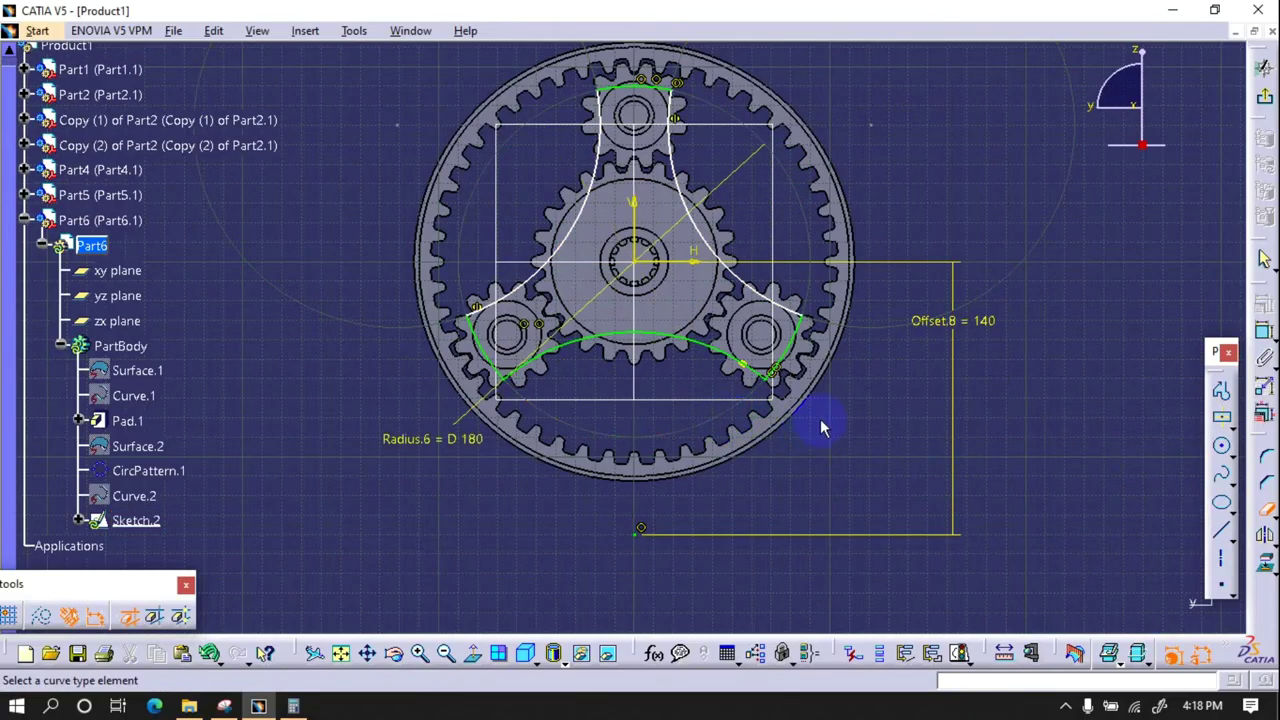
pyautogui.keyDown('ctrl'); pyautogui.moveTo(820, 423); pyautogui.dragTo(853, 474, button='middle'); pyautogui.keyUp('ctrl')
# - Add a 25 mm diameter circle at the gear centre
pyautogui.click(1222, 446)
pyautogui.click(697, 383)
pyautogui.click(1265, 332)
pyautogui.click(720, 348)
pyautogui.click(1075, 215)
pyautogui.doubleClick(1075, 200)
pyautogui.write('2')
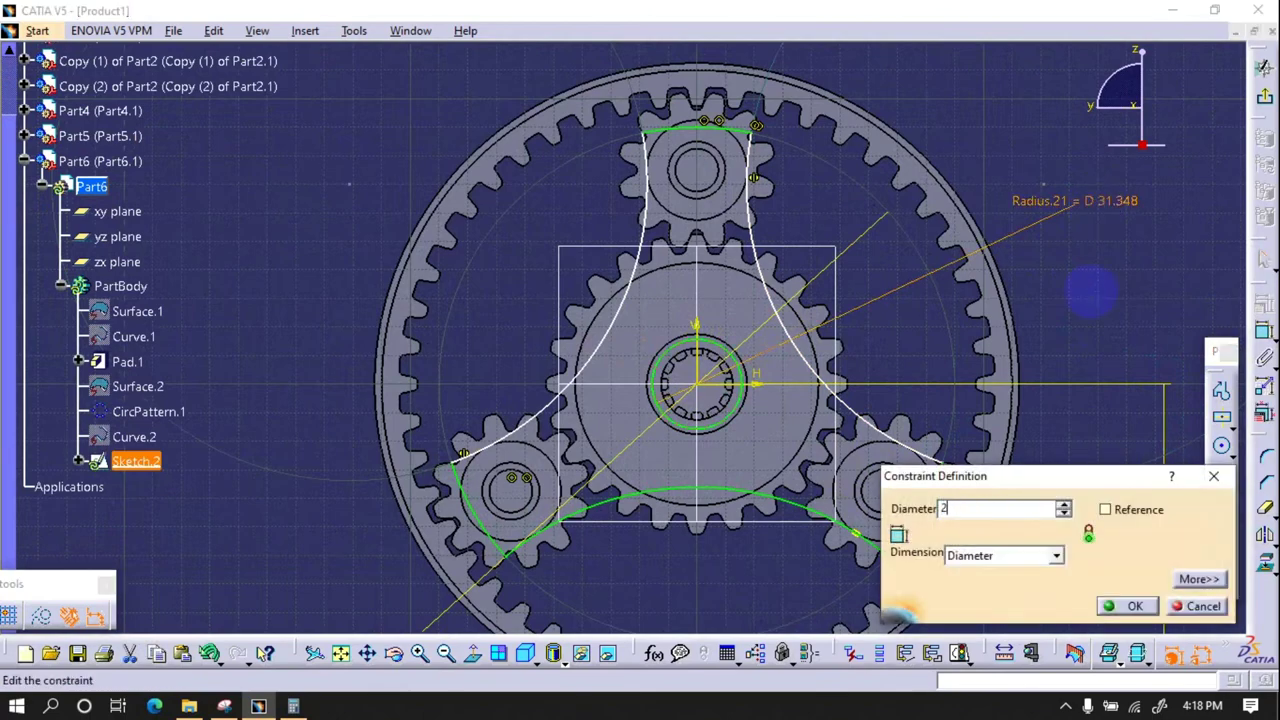
pyautogui.write('5')
pyautogui.press('Return')
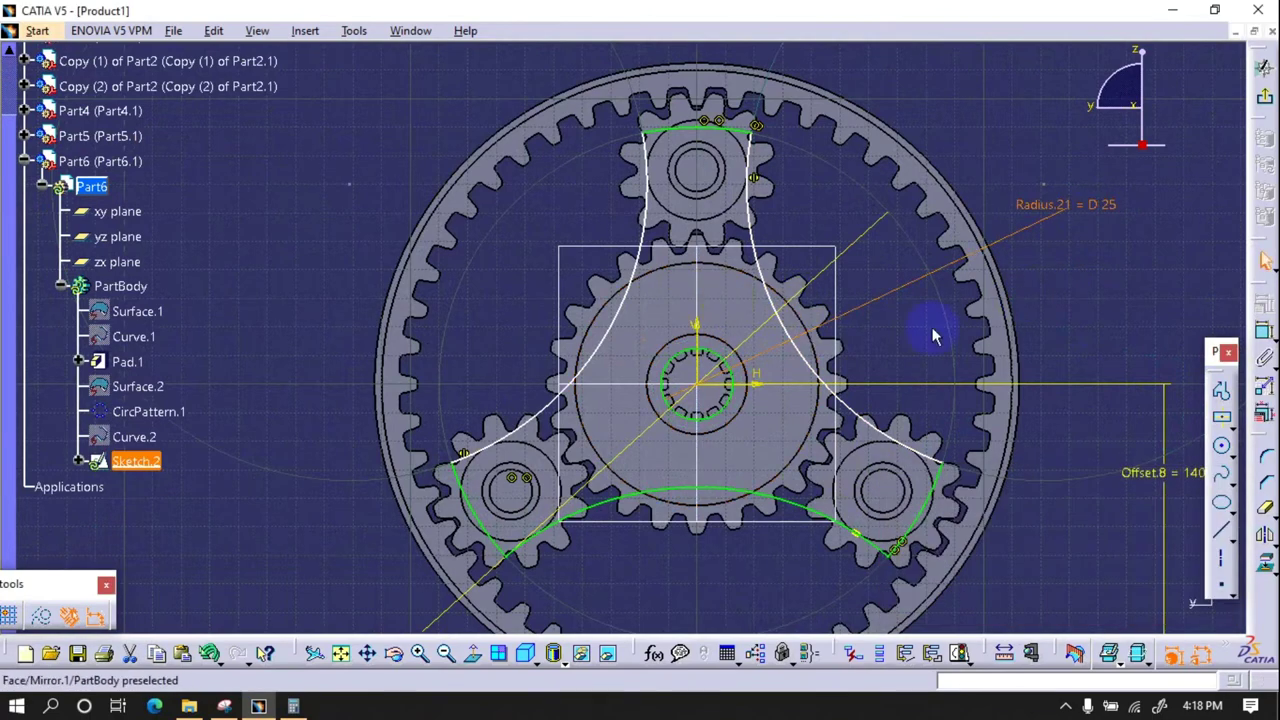
# - Round all corners of the carrier outline at R10
pyautogui.click(1265, 481)
pyautogui.keyDown('ctrl'); pyautogui.moveTo(891, 308); pyautogui.dragTo(829, 400, button='middle'); pyautogui.keyUp('ctrl')
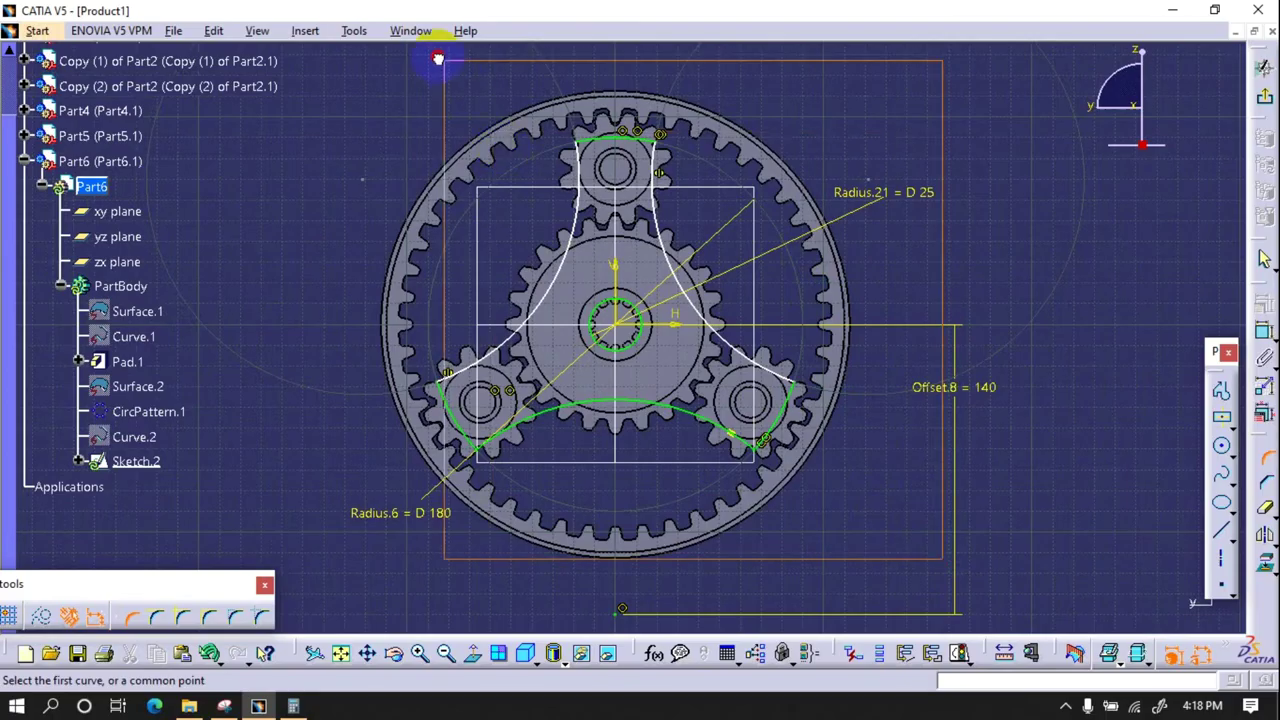
pyautogui.click(265, 614)
pyautogui.write('10')
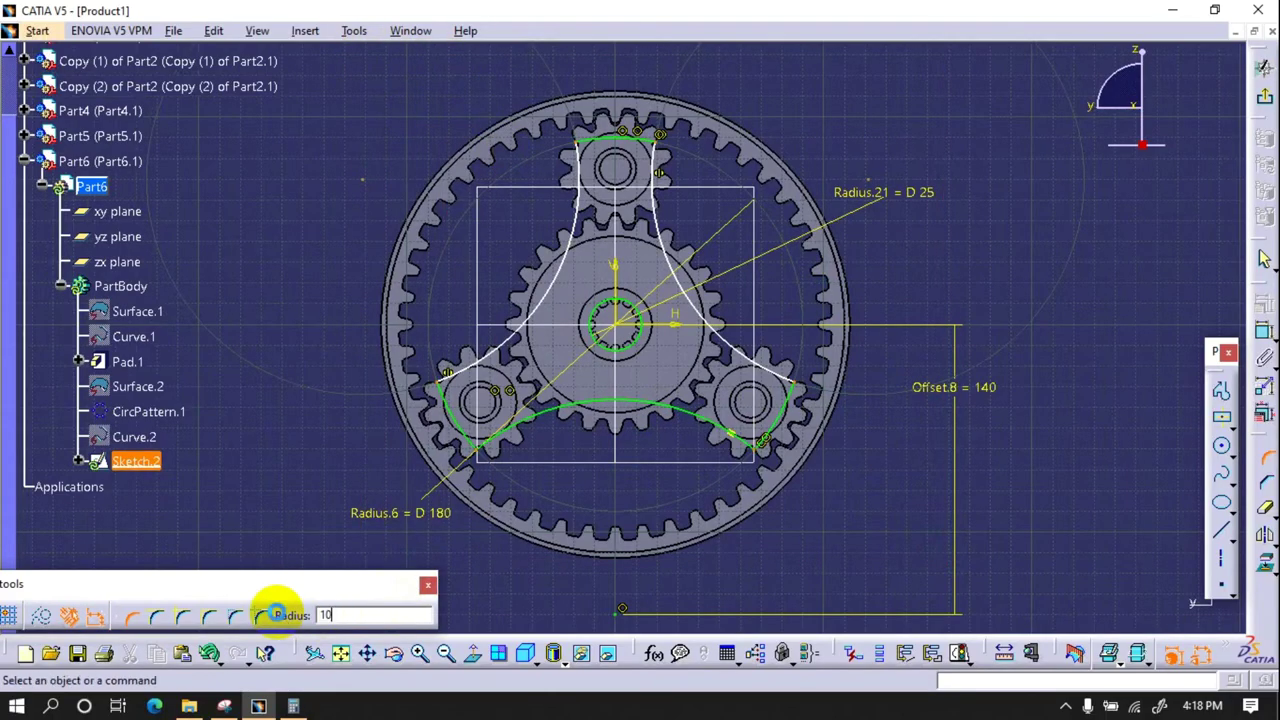
pyautogui.press('Return')
# - Pad the carrier sketch 5 mm thick as Pad.2
pyautogui.click(1263, 97)
pyautogui.click(1151, 278)
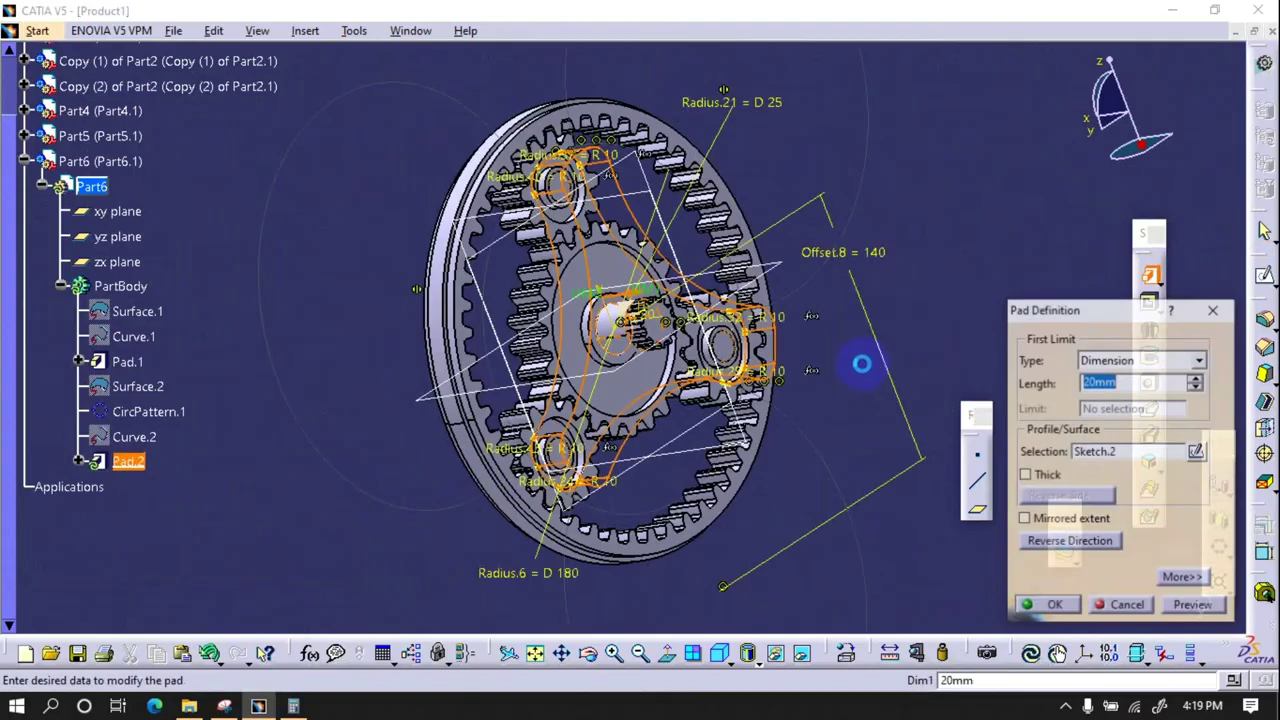
pyautogui.write('5')
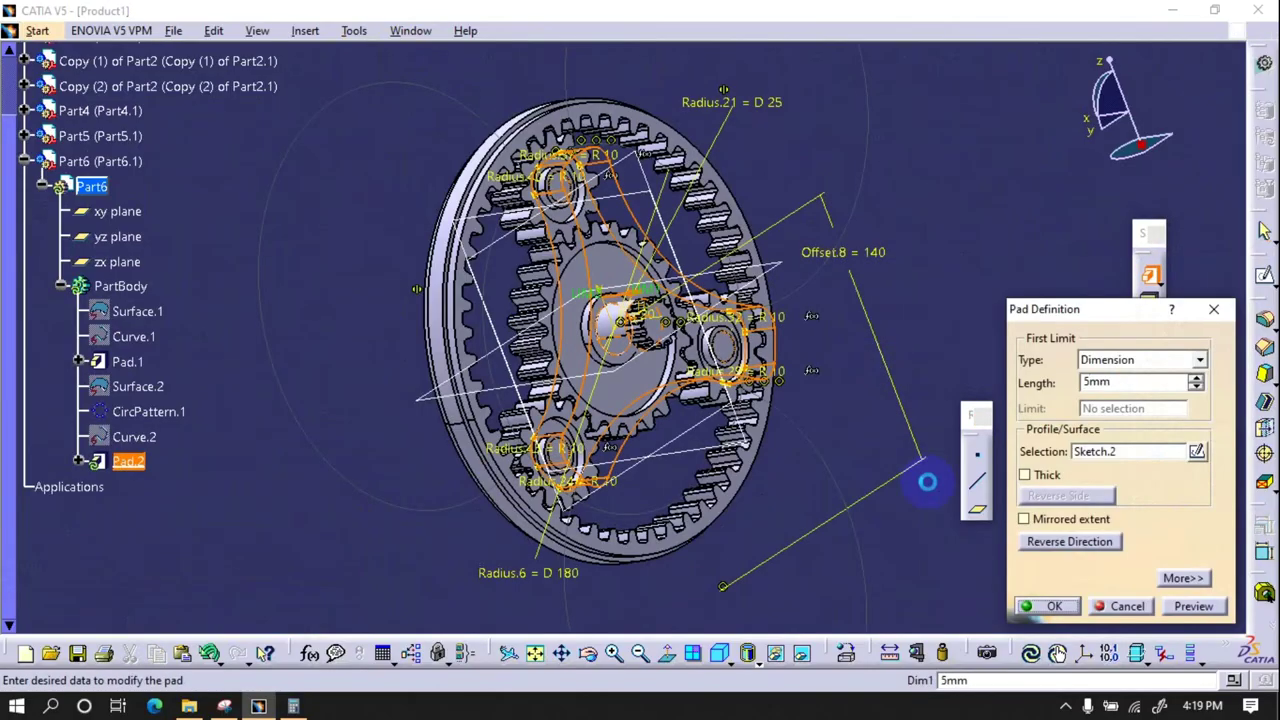
pyautogui.press('Return')
pyautogui.click(1266, 278)
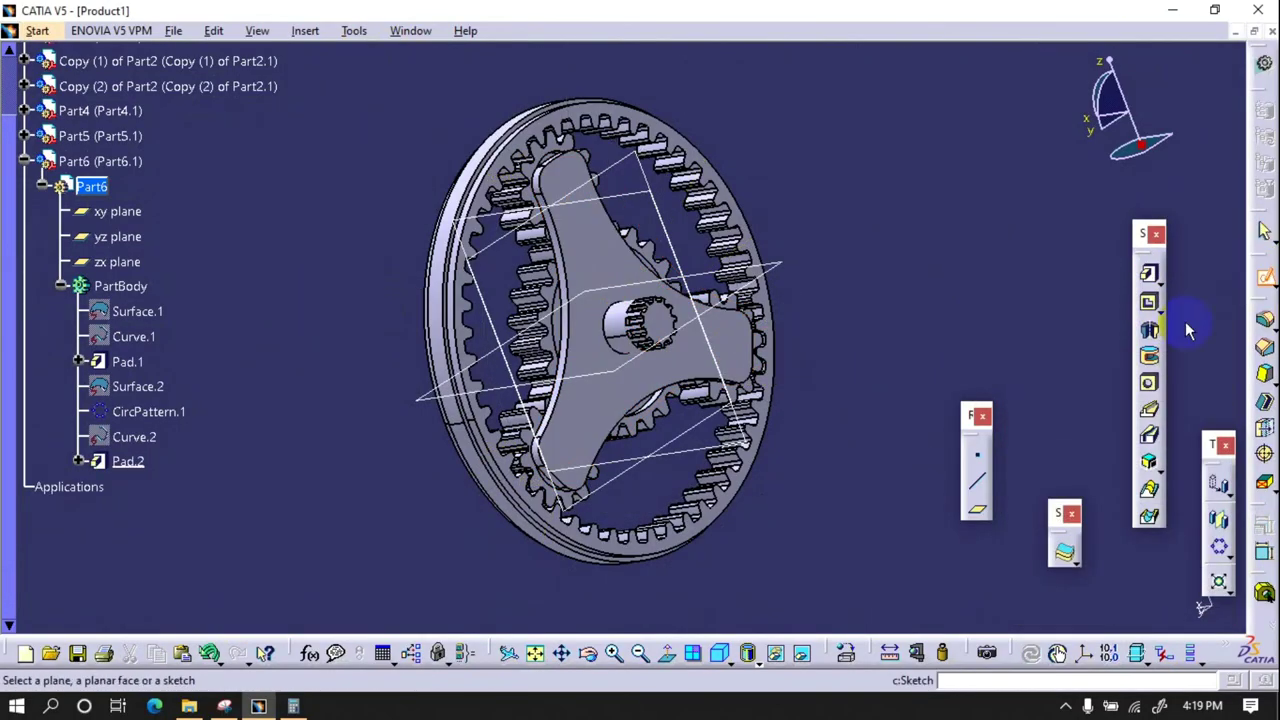
pyautogui.click(684, 374)
# - Draw two concentric circles centred on the sketch origin of the carrier face
pyautogui.click(1221, 450)
pyautogui.click(625, 327)
pyautogui.click(664, 321)
pyautogui.click(1231, 456)
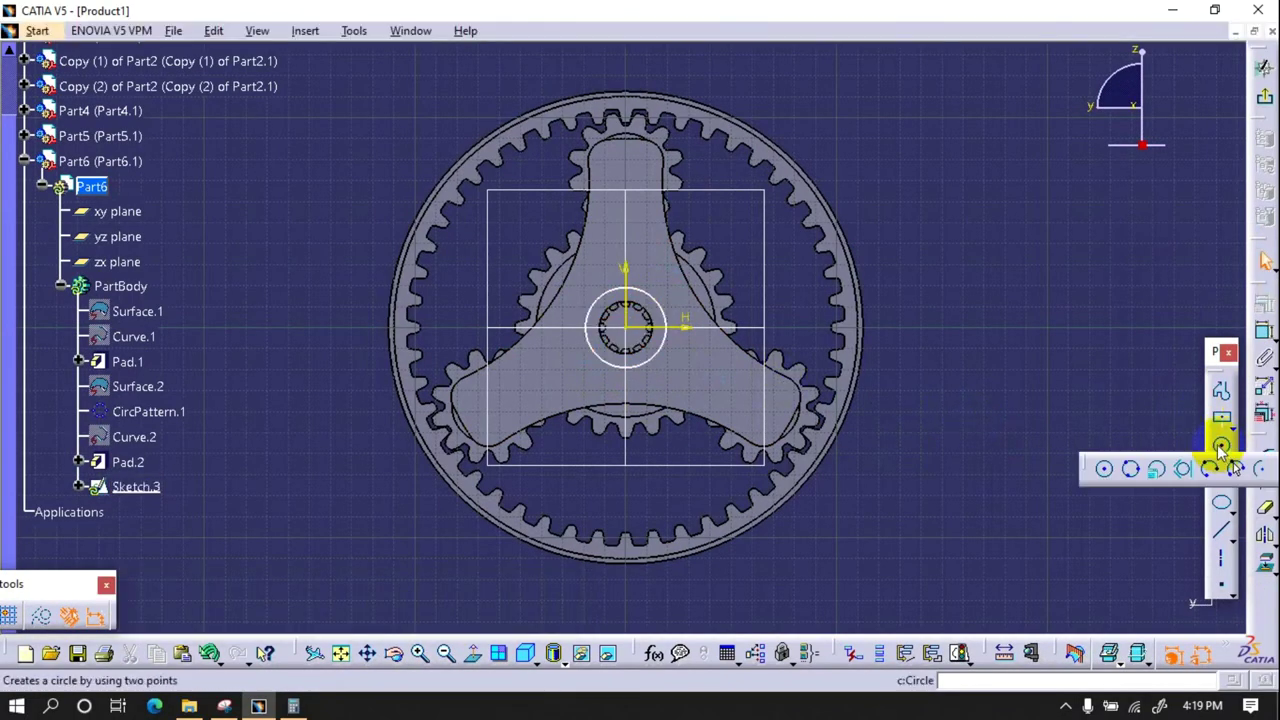
pyautogui.click(1220, 458)
pyautogui.click(628, 332)
pyautogui.click(646, 297)
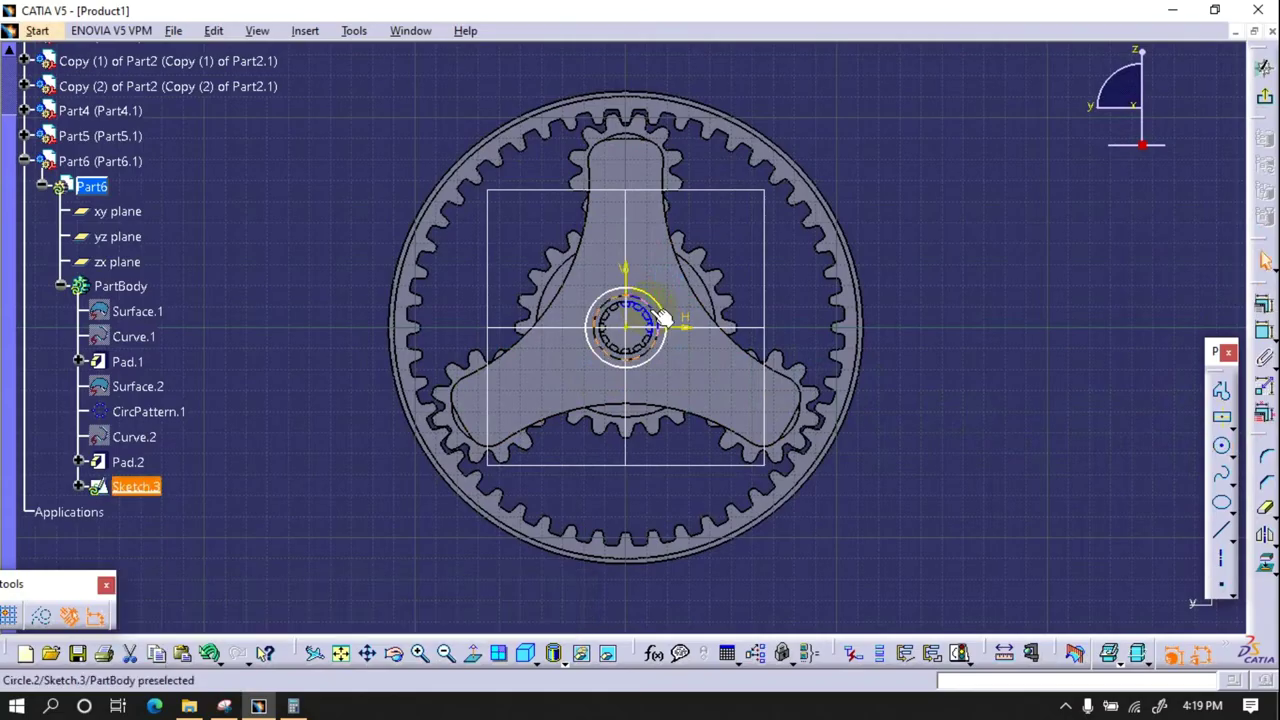
# - Constrain the two circle diameters to 25 mm and 40 mm
pyautogui.click(1264, 328)
pyautogui.click(1264, 328)
pyautogui.click(943, 128)
pyautogui.doubleClick(1025, 245)
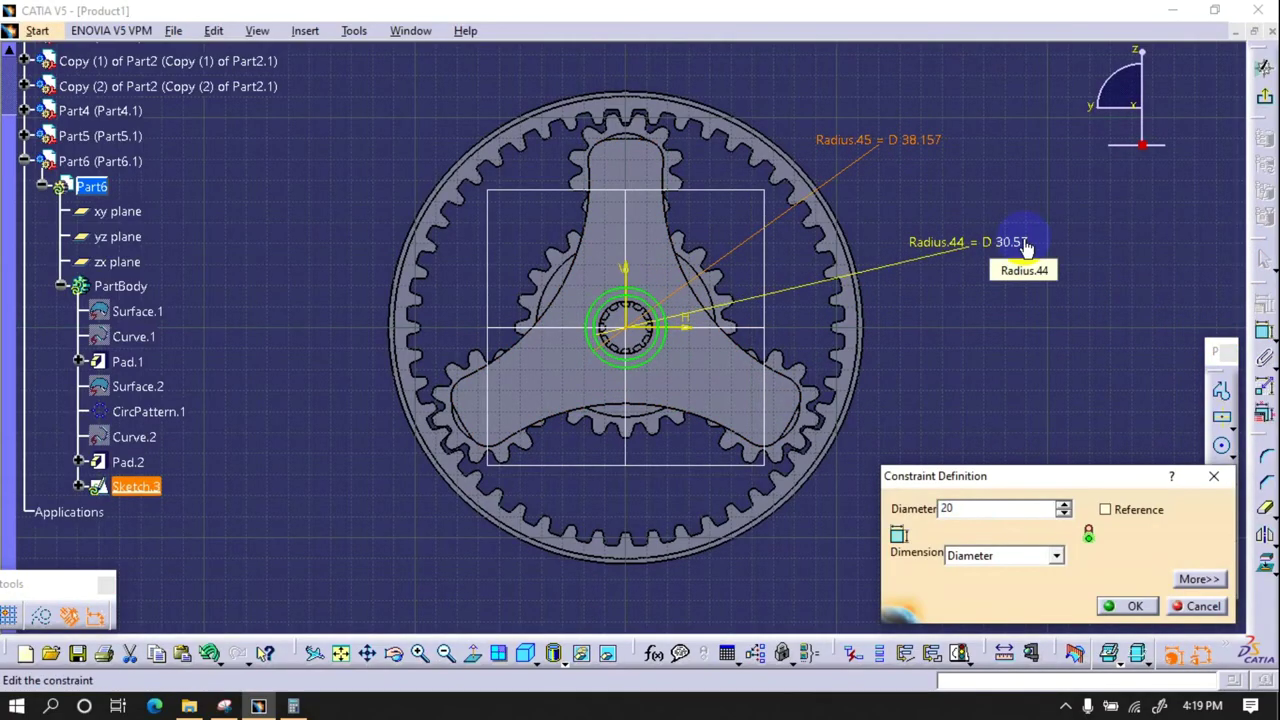
pyautogui.write('25')
pyautogui.press('Return')
pyautogui.doubleClick(1020, 246)
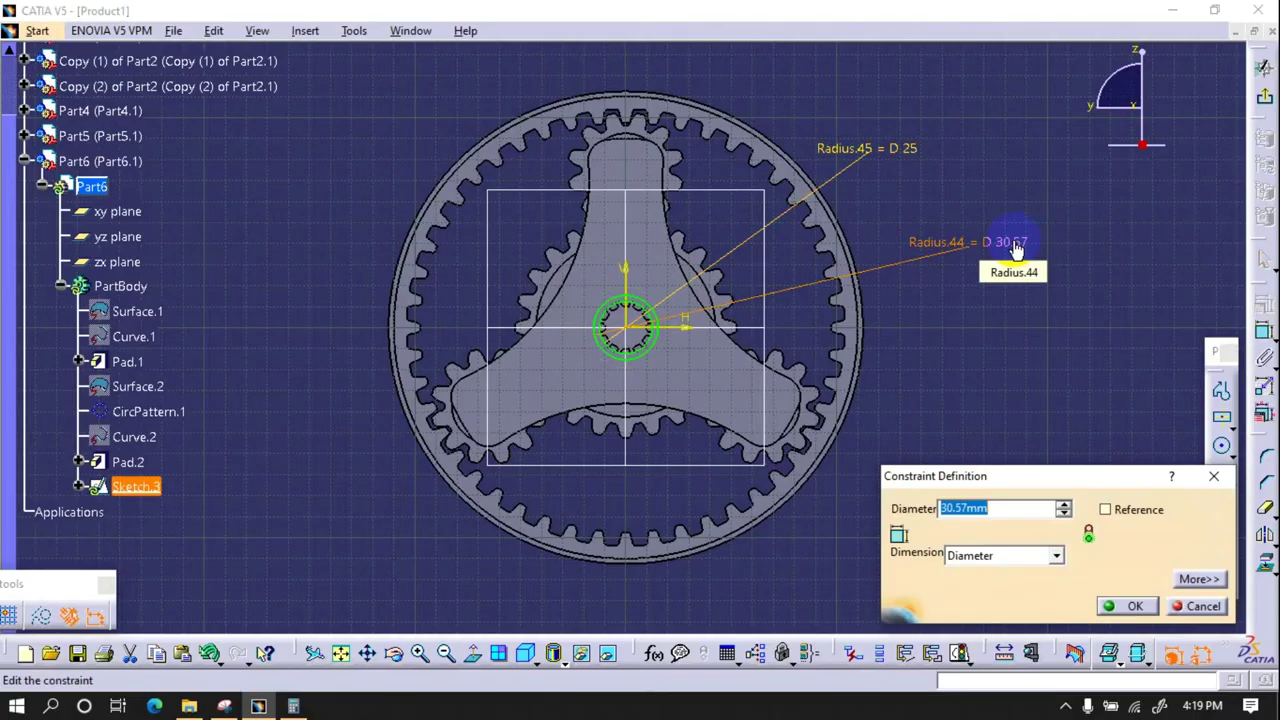
pyautogui.press('Return')
# - Exit the sketcher and pad Sketch.3 to about 14 mm as the hub
pyautogui.click(1264, 96)
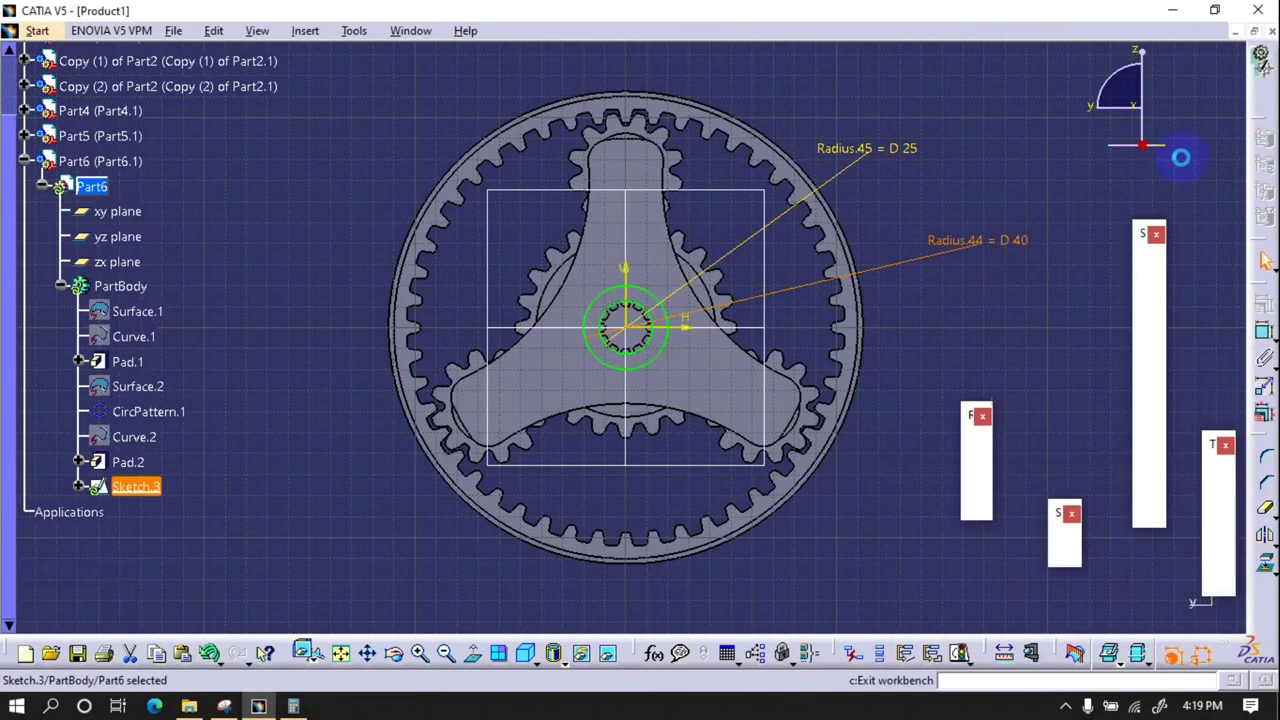
pyautogui.click(1150, 285)
pyautogui.scroll(5, 688, 308)
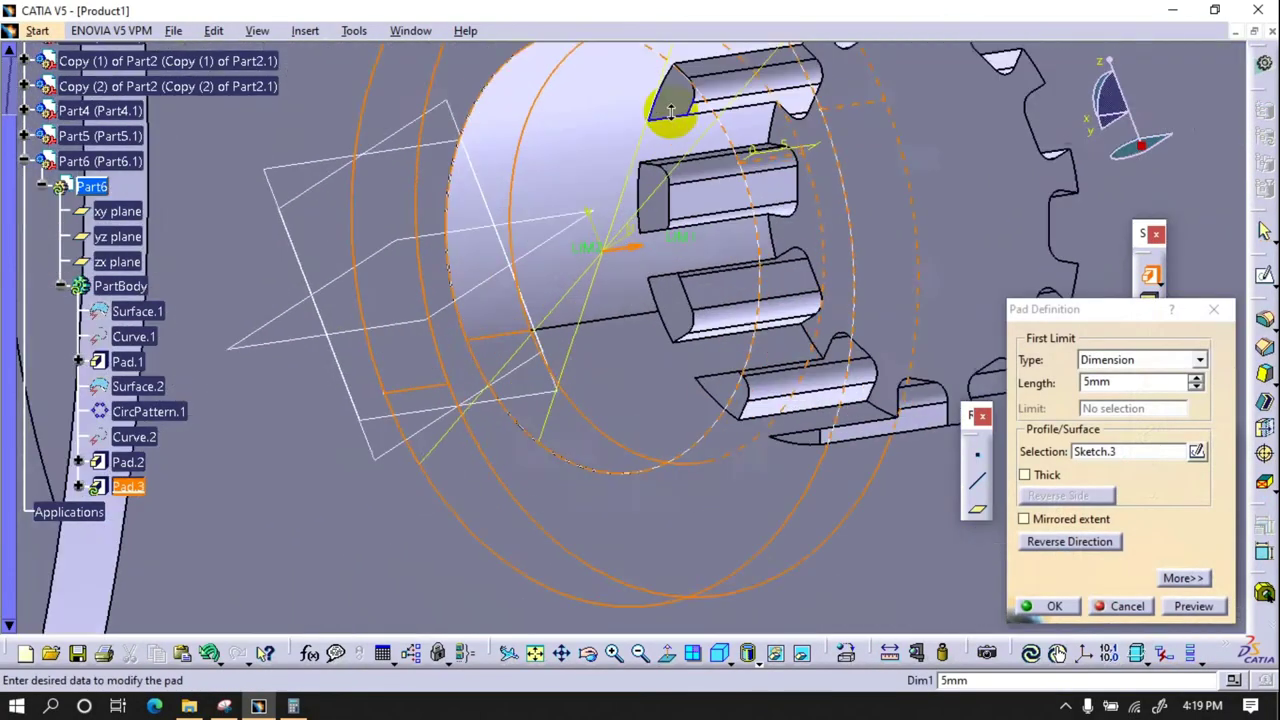
pyautogui.click(1196, 378)
pyautogui.click(1196, 378)
pyautogui.click(1196, 378)
pyautogui.click(1196, 378)
pyautogui.click(1196, 378)
pyautogui.click(1196, 378)
pyautogui.click(1196, 378)
pyautogui.click(1196, 378)
pyautogui.click(1196, 378)
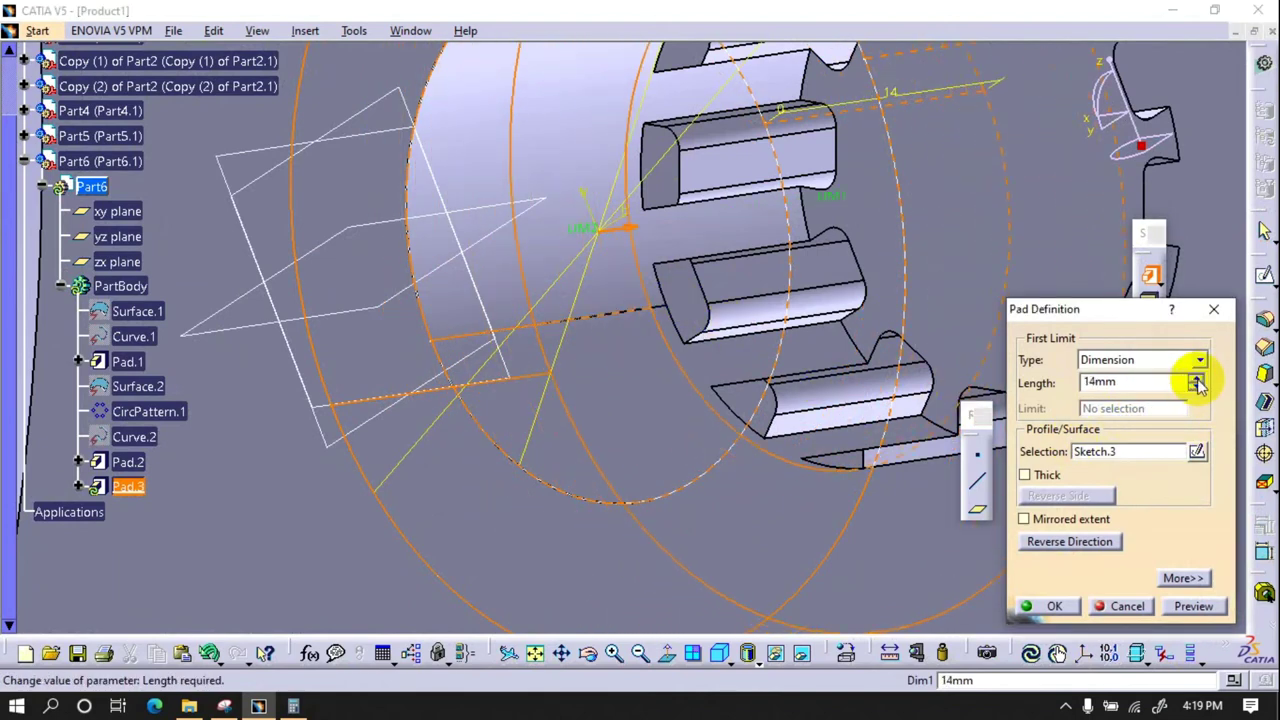
pyautogui.click(1196, 383)
pyautogui.click(1046, 606)
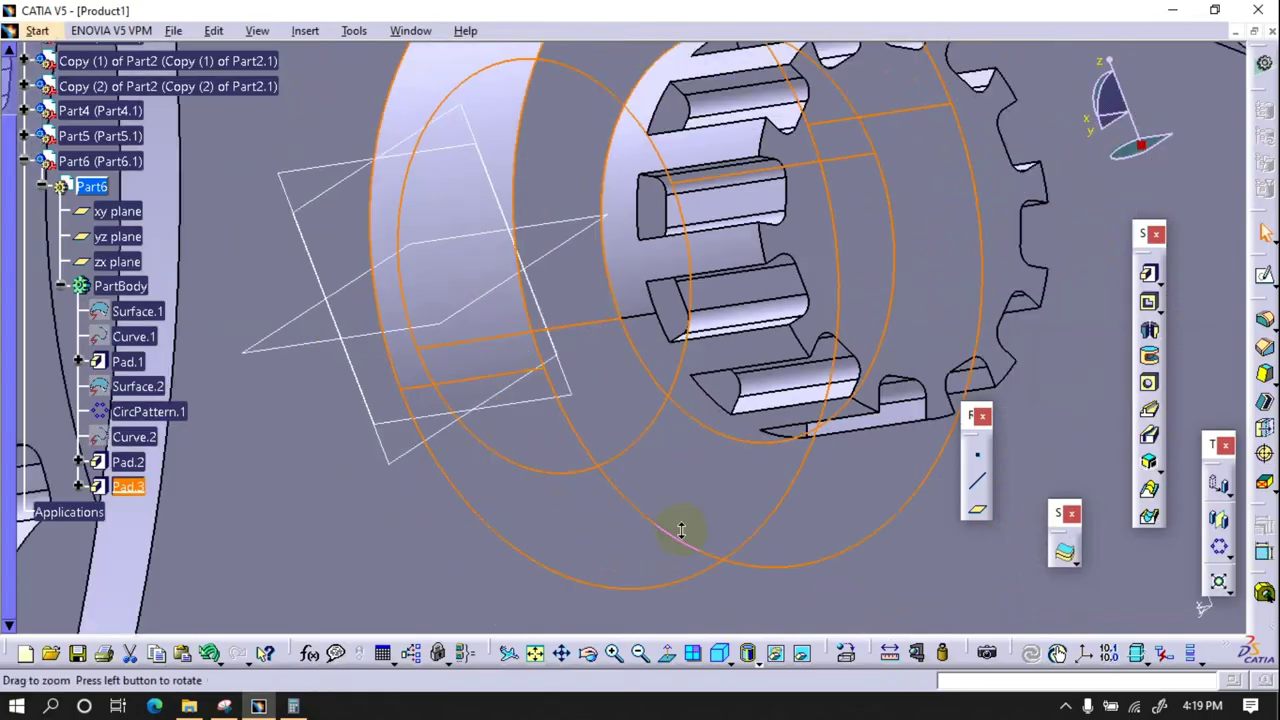
pyautogui.moveTo(686, 523); pyautogui.dragTo(968, 415, button='middle')
pyautogui.moveTo(680, 390); pyautogui.dragTo(826, 383, button='middle')
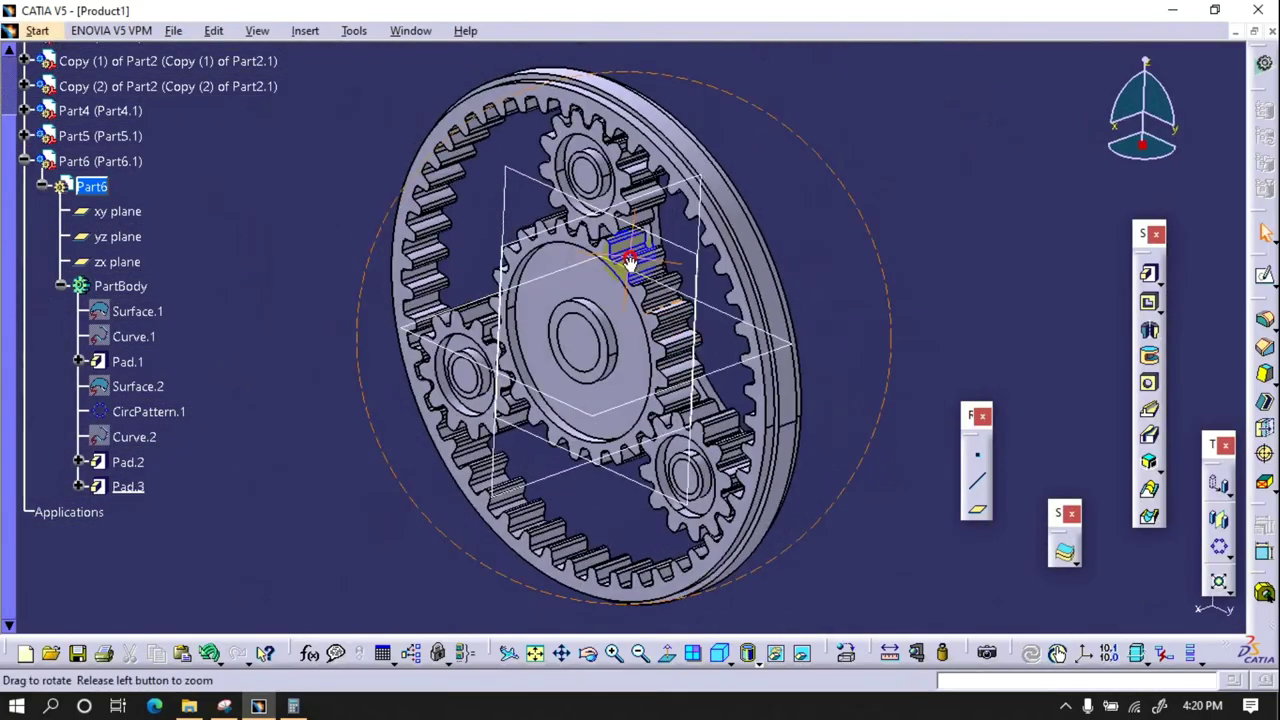
# - Reorient the view onto the carrier and collapse the Part6 tree branch
pyautogui.click(1263, 276)
pyautogui.moveTo(997, 326)
pyautogui.mouseDown(button='middle')
pyautogui.moveTo(620, 470)
pyautogui.moveTo(485, 548)
pyautogui.moveTo(623, 251)
pyautogui.moveTo(523, 351)
pyautogui.moveTo(491, 363)
pyautogui.mouseUp(button='middle')
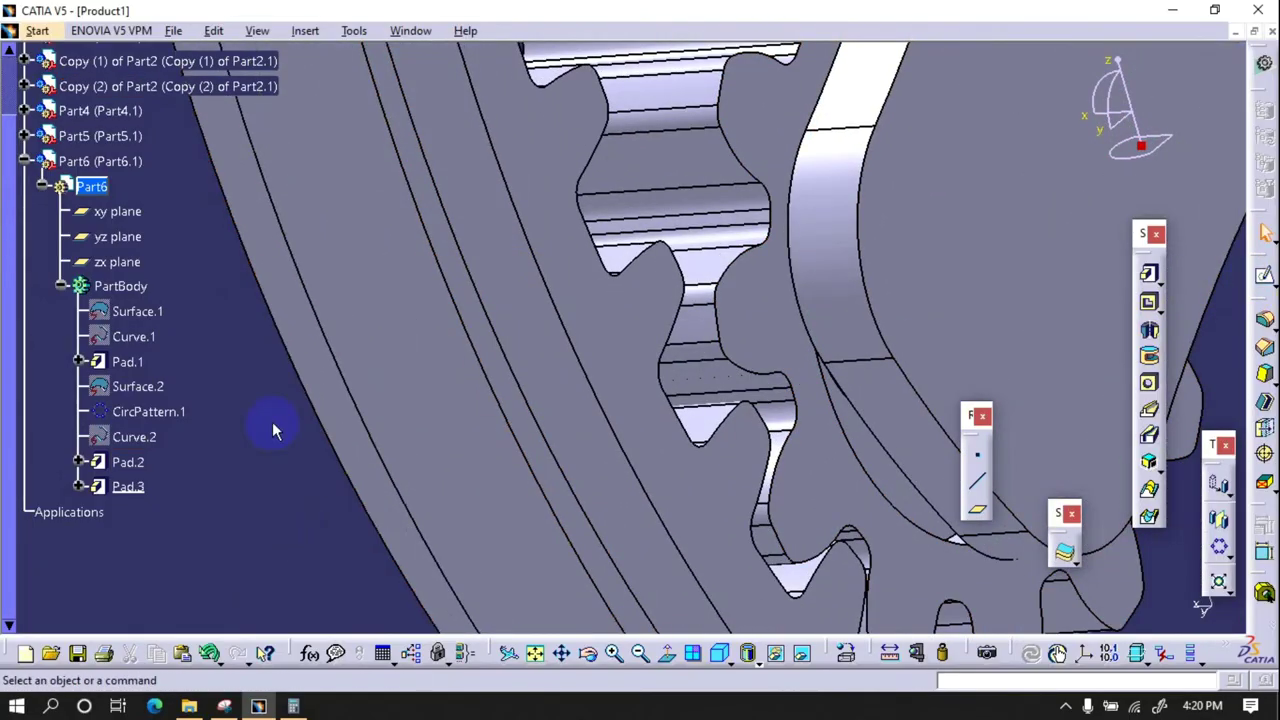
pyautogui.scroll(3, 100, 300)
pyautogui.keyDown('ctrl'); pyautogui.moveTo(523, 349); pyautogui.dragTo(494, 551, button='middle'); pyautogui.keyUp('ctrl')
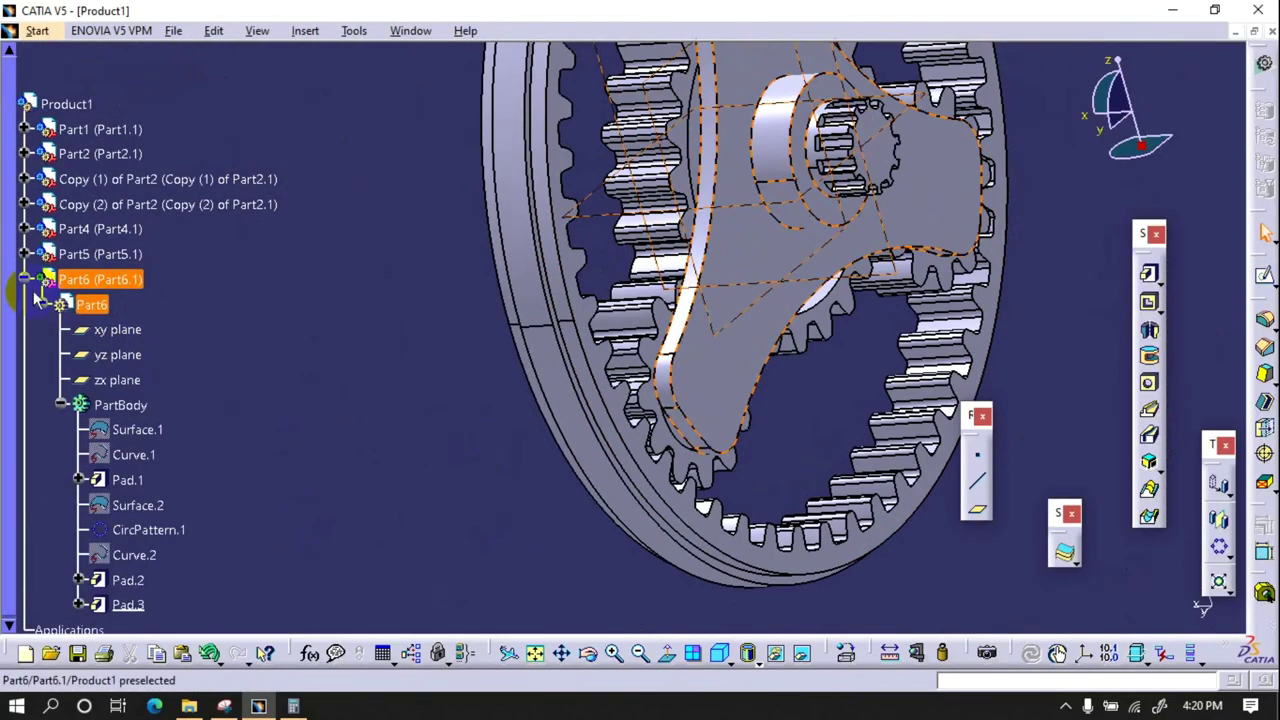
pyautogui.click(24, 279)
# - Activate Product1, insert the new part Part7, and expand its branch
pyautogui.rightClick(72, 105)
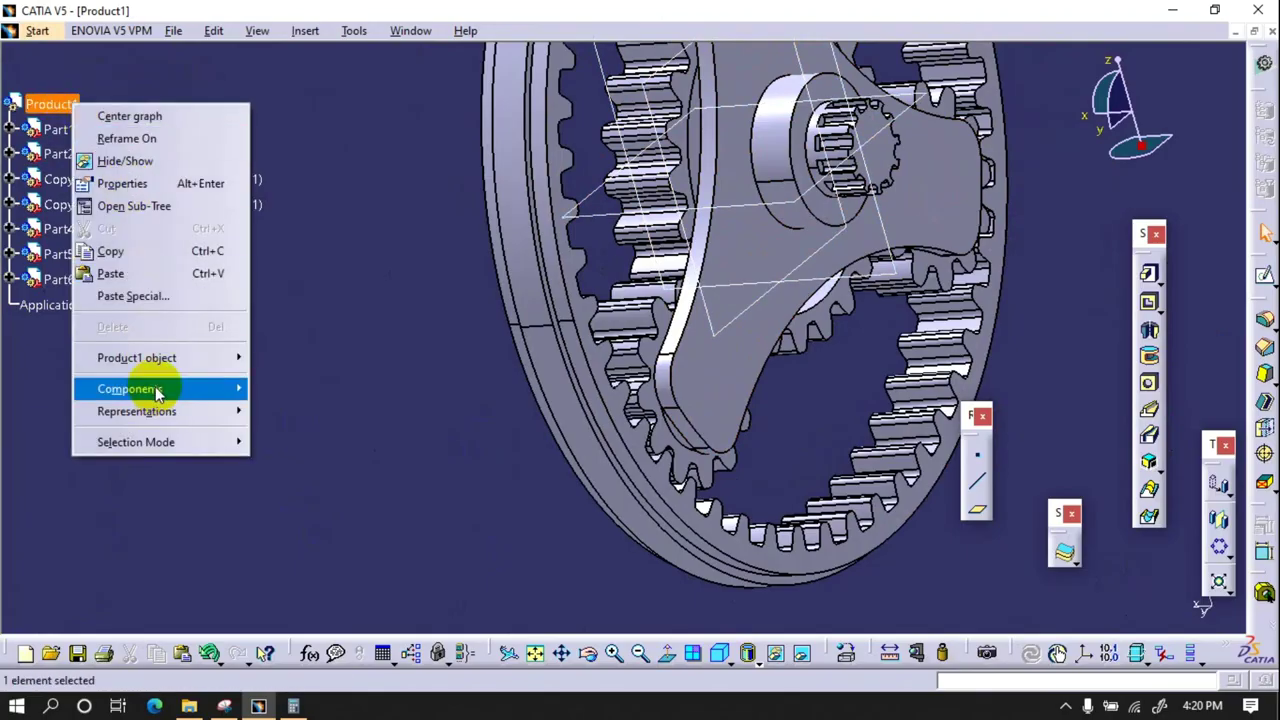
pyautogui.doubleClick(50, 104)
pyautogui.rightClick(58, 105)
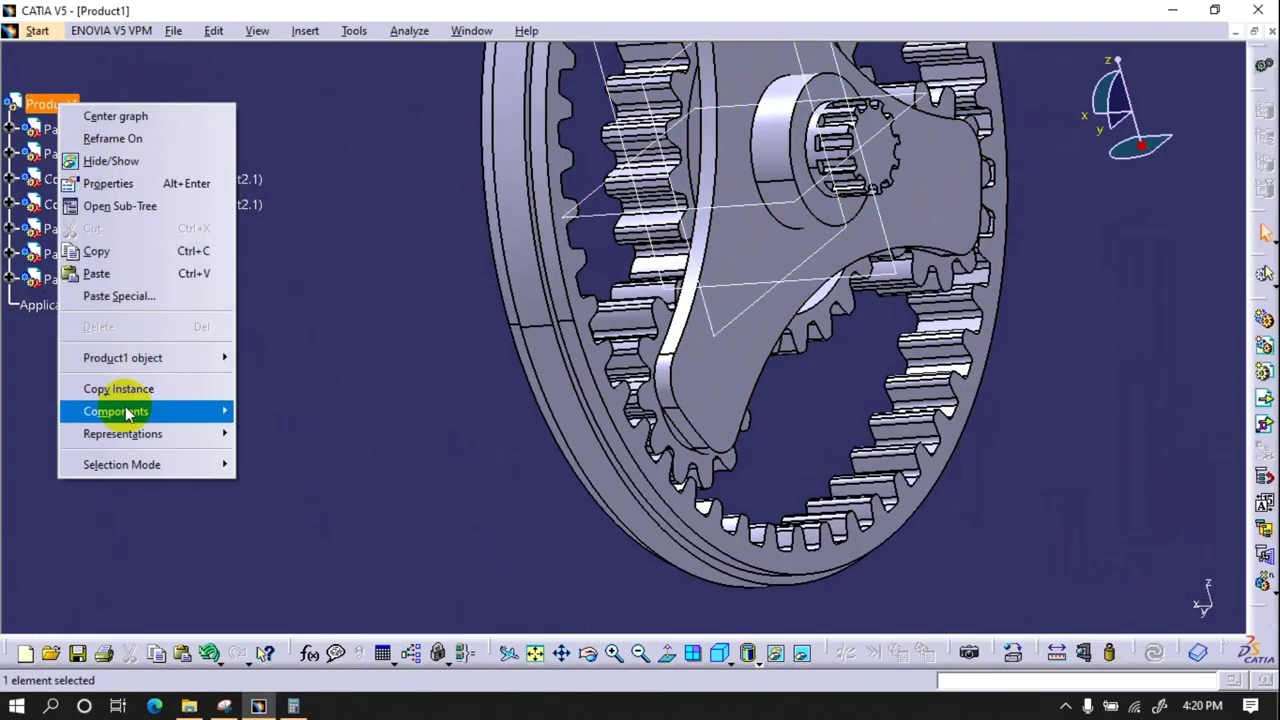
pyautogui.moveTo(115, 411)
pyautogui.click(274, 474)
pyautogui.click(683, 420)
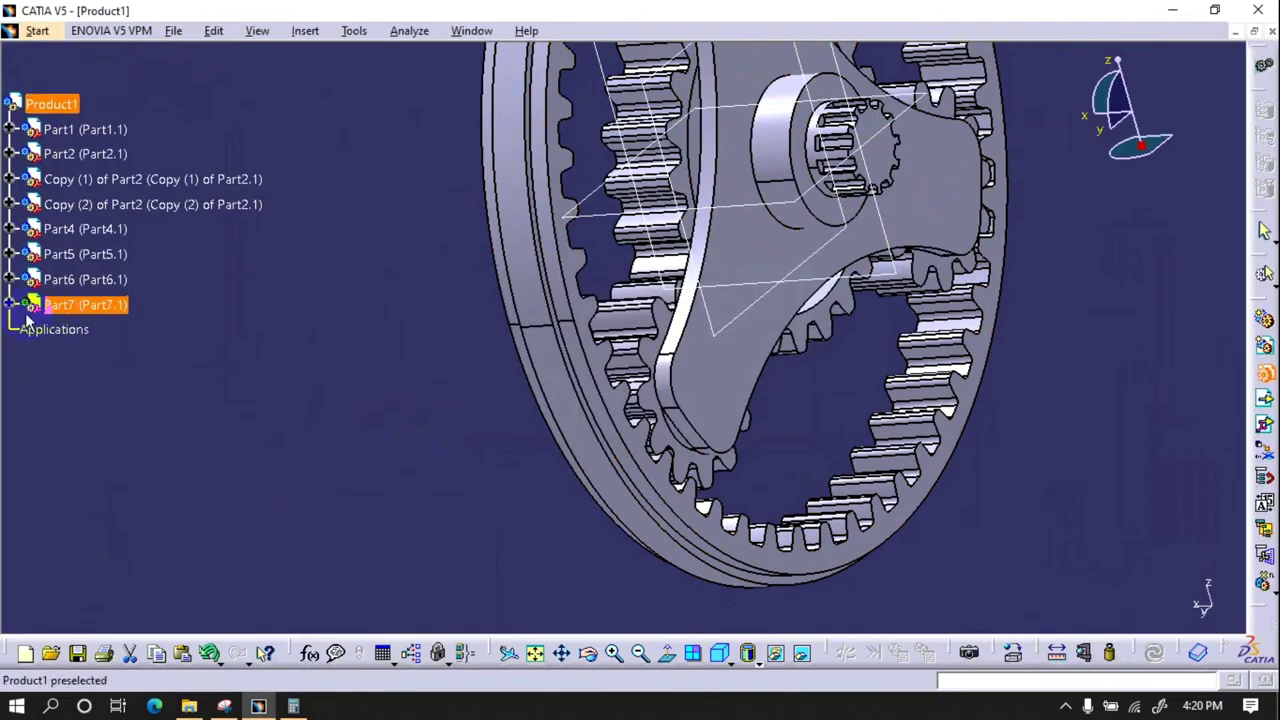
pyautogui.click(73, 331)
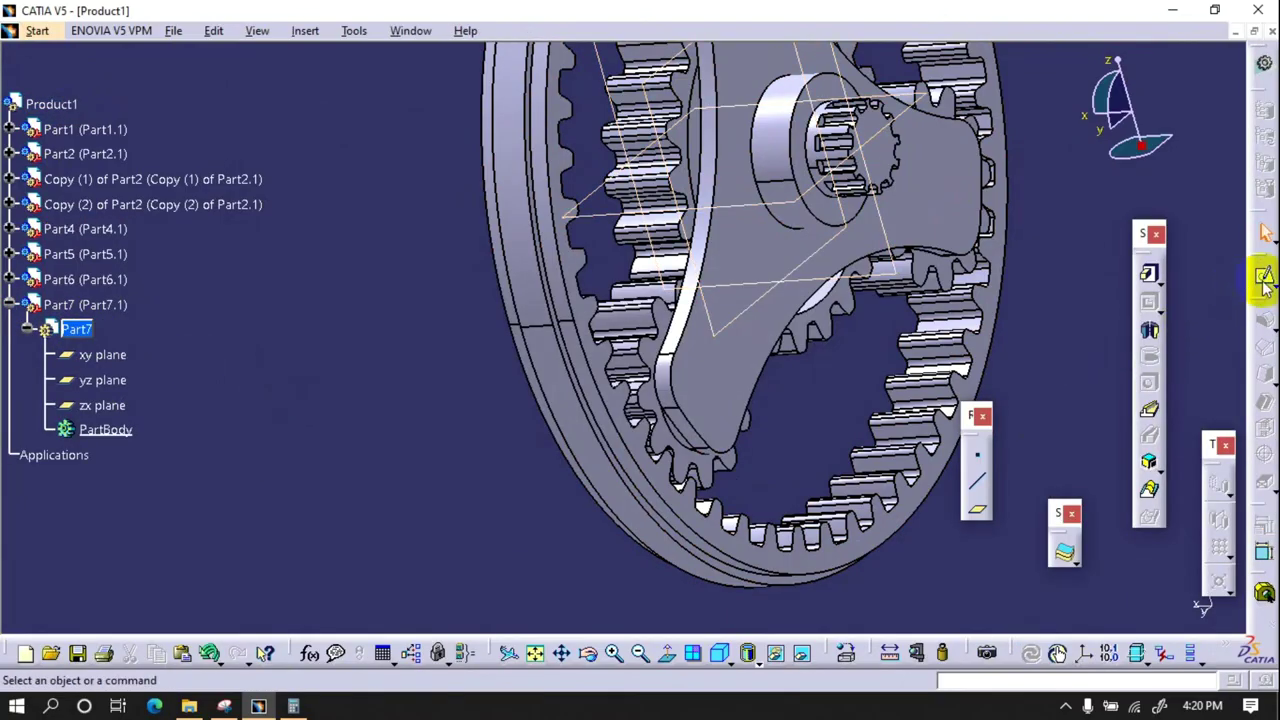
pyautogui.moveTo(530, 472); pyautogui.dragTo(380, 466, button='middle')
# - Sketch on the gear face by projecting the ring gear's edge, then exit the sketcher
pyautogui.click(376, 468)
pyautogui.moveTo(471, 551); pyautogui.dragTo(612, 325, button='middle')
pyautogui.click(886, 490)
pyautogui.click(1265, 560)
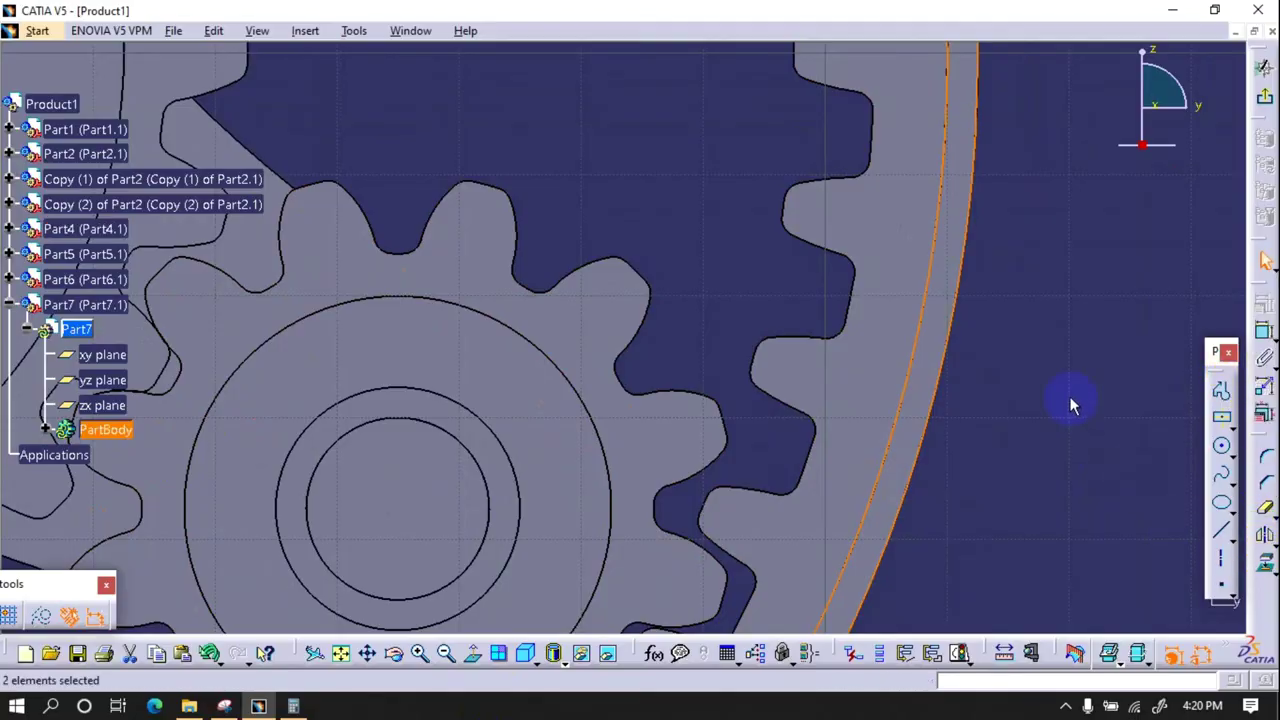
pyautogui.click(1264, 95)
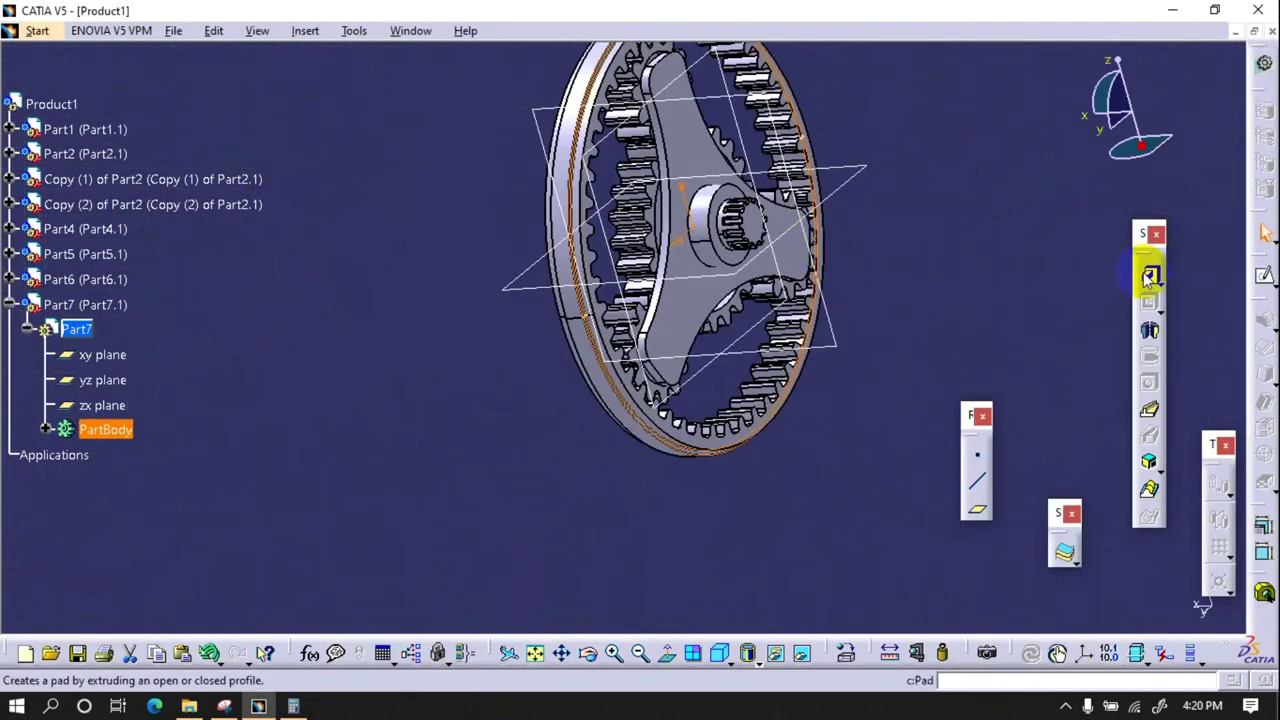
# - Pad the projected sketch 5 mm in the reversed direction
pyautogui.click(1149, 277)
pyautogui.write('5')
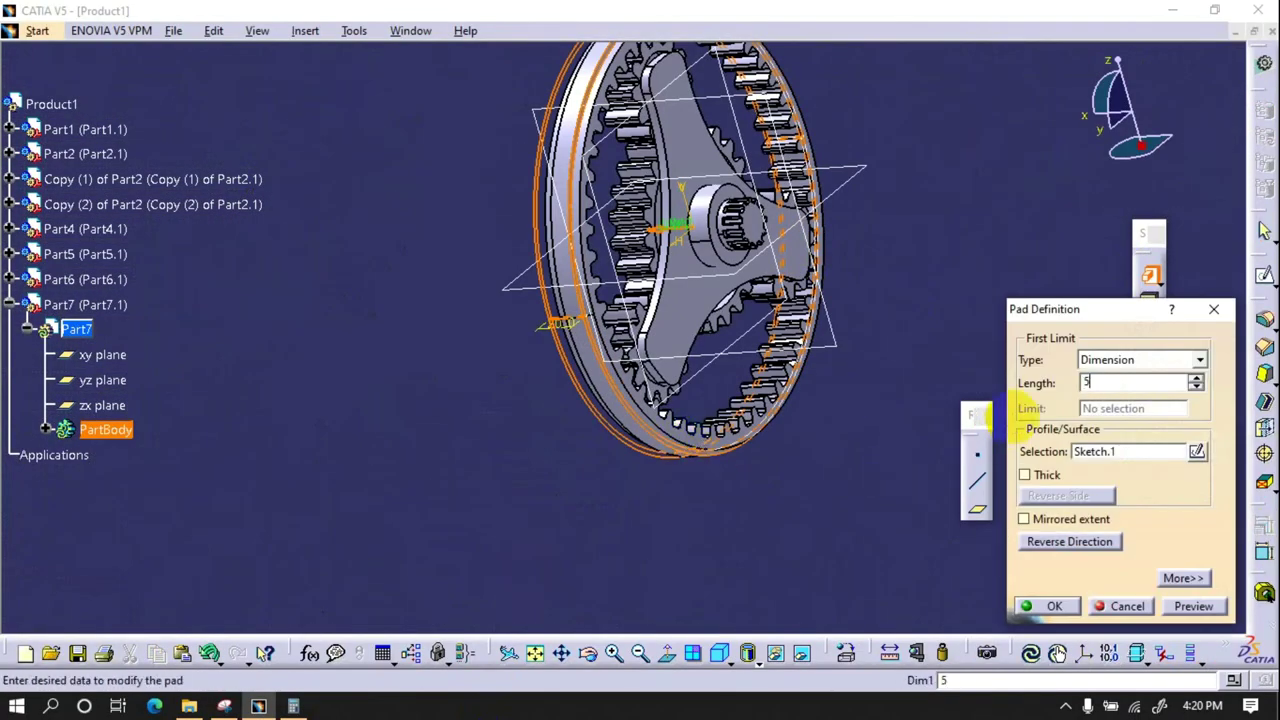
pyautogui.press('Return')
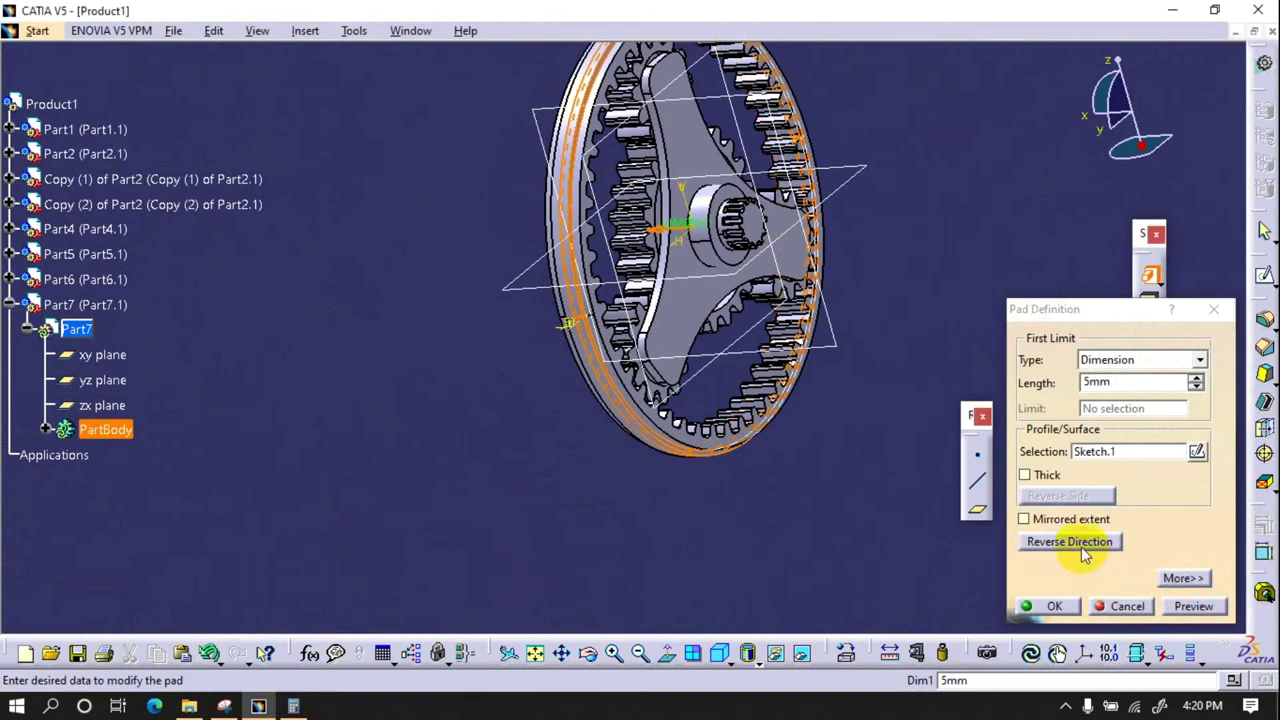
pyautogui.click(1081, 544)
pyautogui.click(1050, 605)
pyautogui.moveTo(823, 554)
pyautogui.mouseDown(button='middle')
pyautogui.moveTo(657, 337)
pyautogui.moveTo(600, 394)
pyautogui.mouseUp(button='middle')
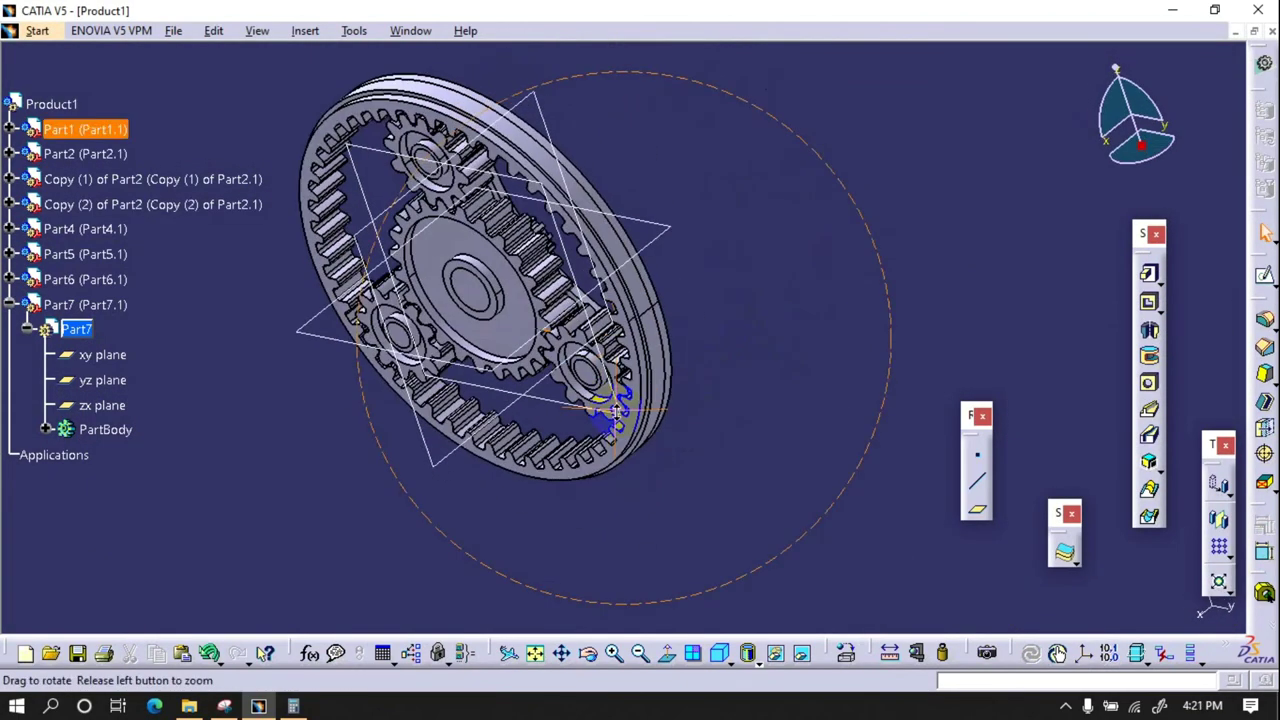
pyautogui.click(9, 304)
pyautogui.keyDown('ctrl'); pyautogui.moveTo(470, 290); pyautogui.dragTo(837, 531, button='middle'); pyautogui.keyUp('ctrl')
pyautogui.moveTo(880, 523); pyautogui.dragTo(366, 91)
pyautogui.click(558, 517)
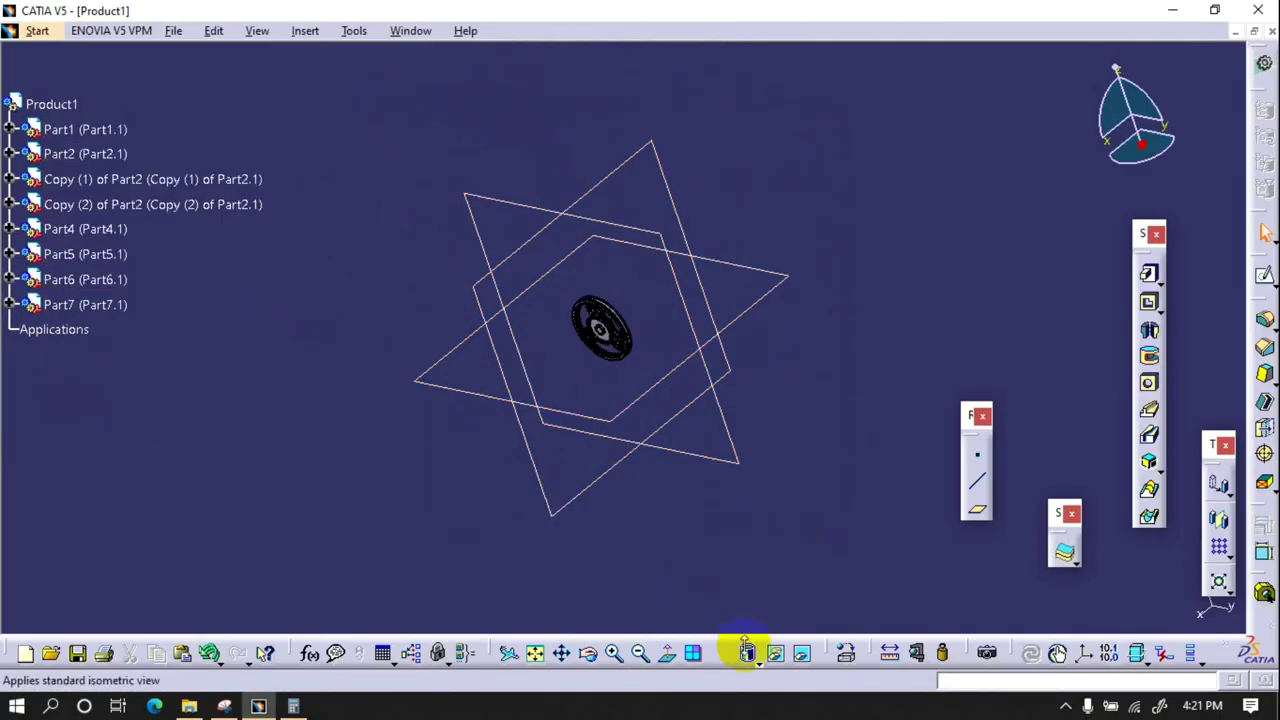
# - Hide the Part6 and Part1 reference planes and fit the assembly in isometric view
pyautogui.click(679, 455)
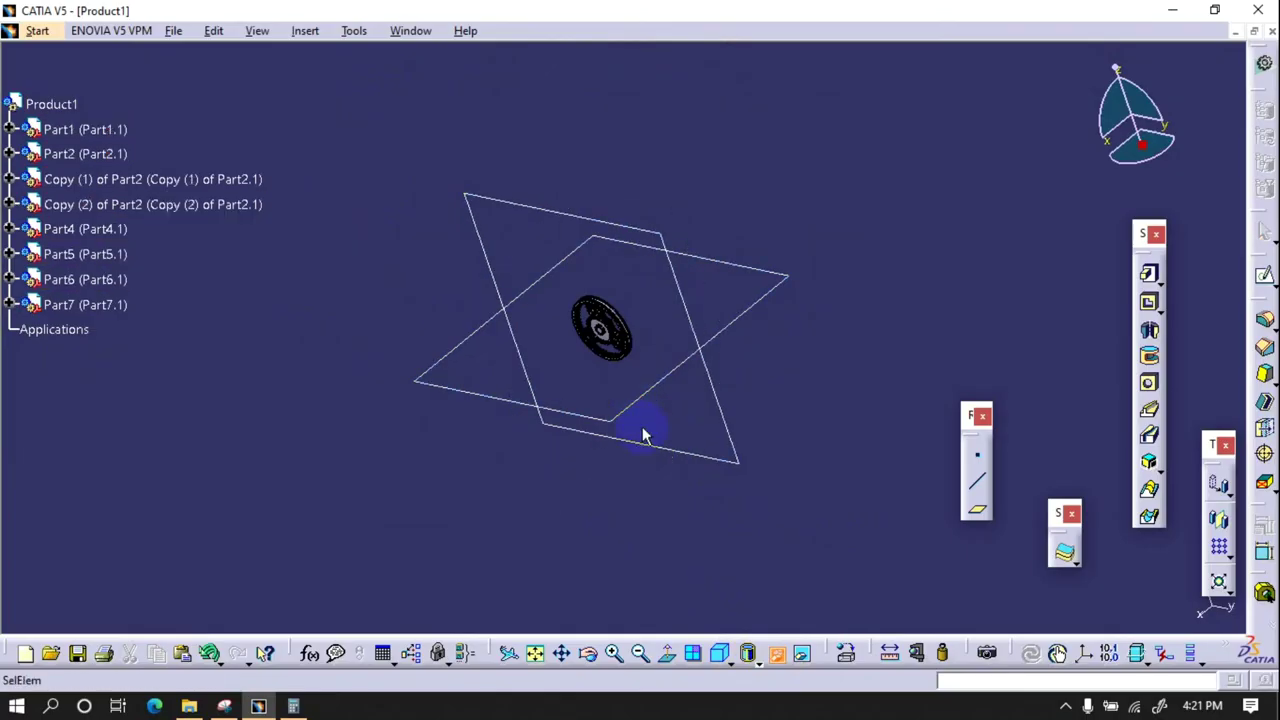
pyautogui.click(641, 424)
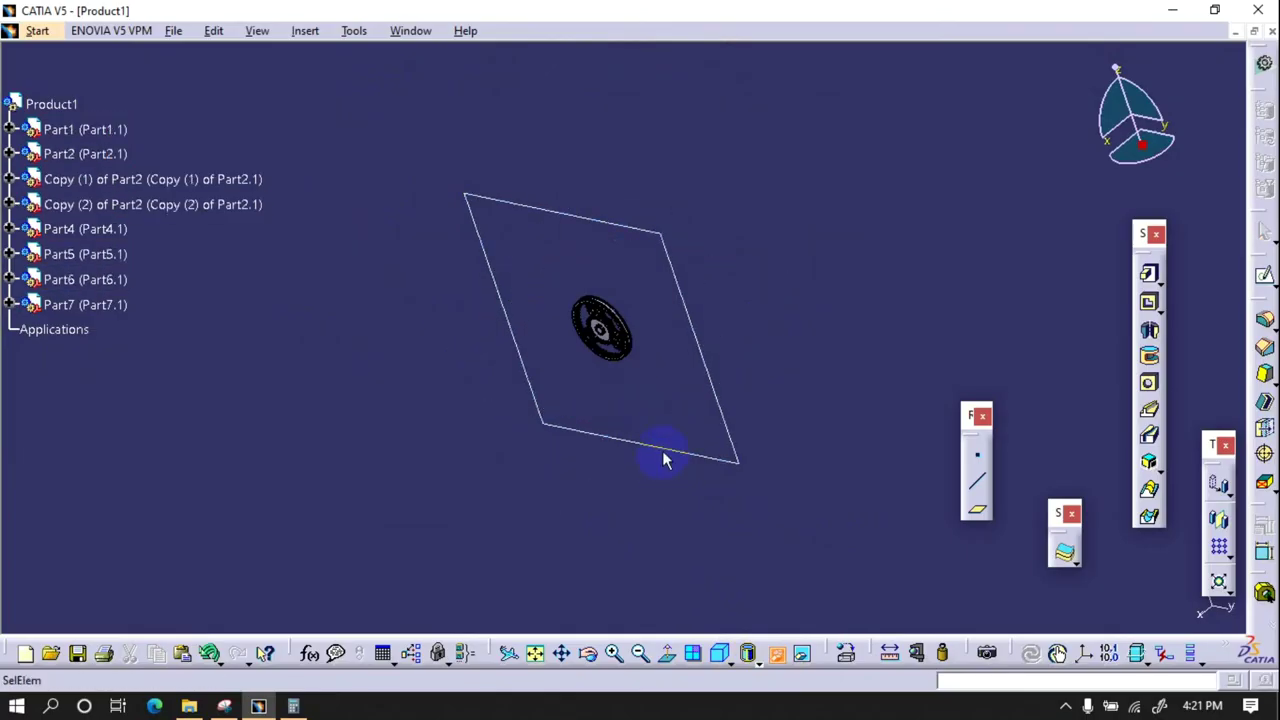
pyautogui.click(721, 655)
pyautogui.click(535, 653)
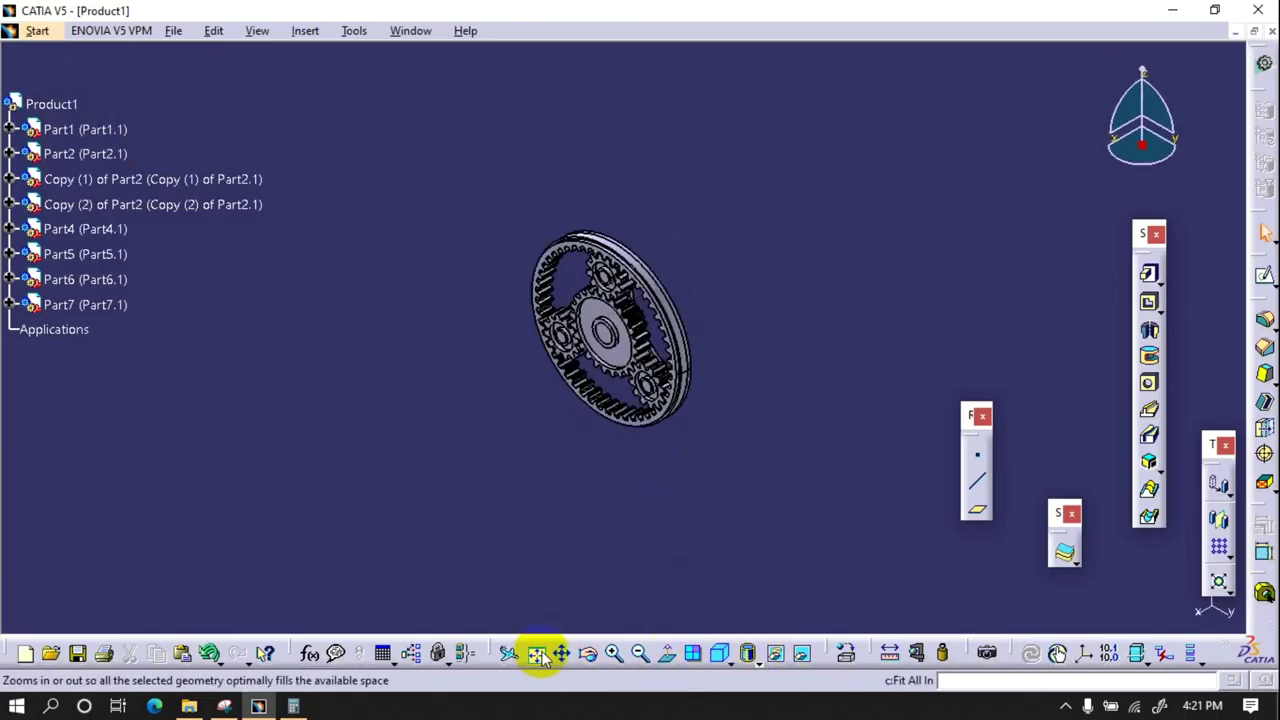
# - Orbit and zoom around the gear set, then activate Product1 for assembly editing
pyautogui.click(680, 445)
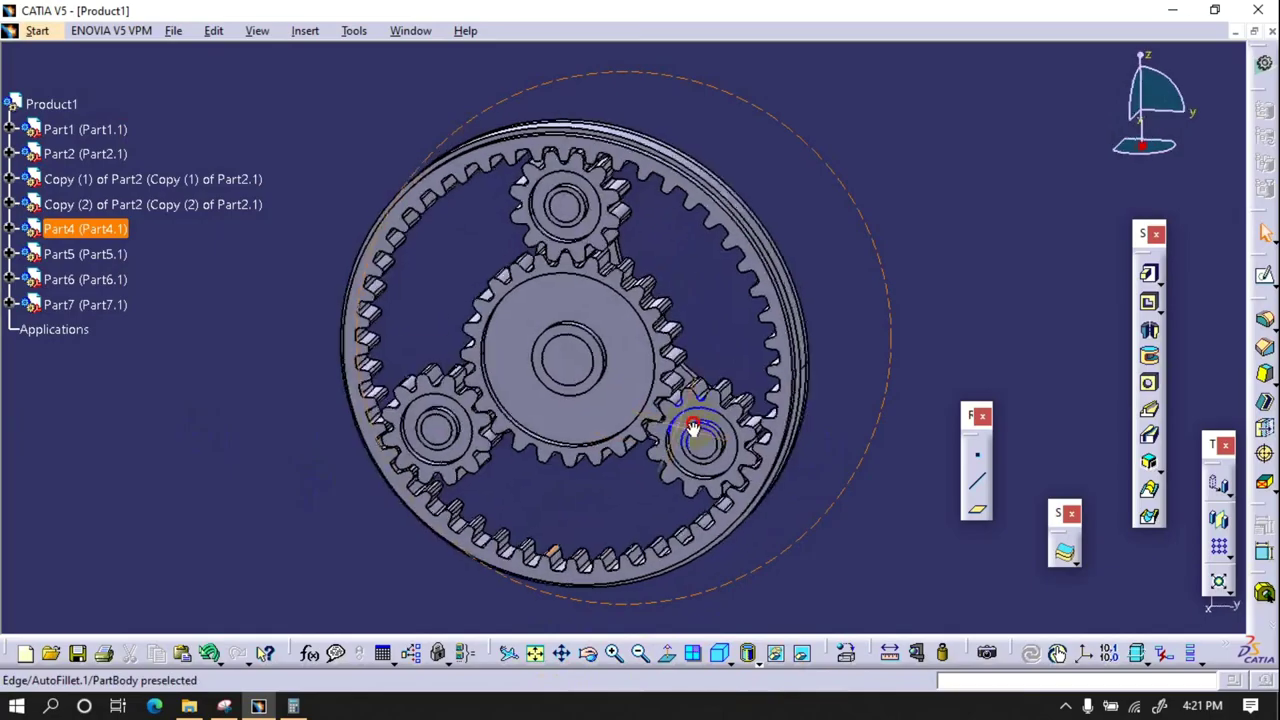
pyautogui.moveTo(500, 453); pyautogui.dragTo(745, 328, button='middle')
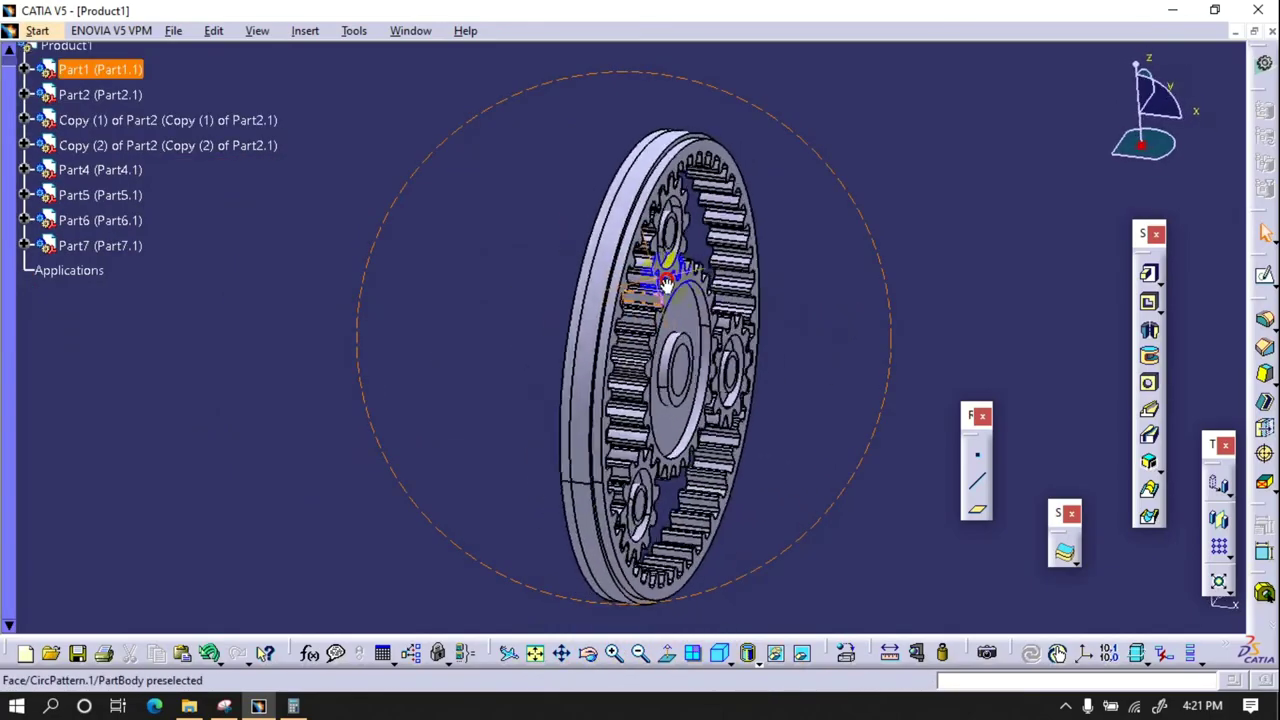
pyautogui.moveTo(745, 328)
pyautogui.mouseDown(button='middle')
pyautogui.moveTo(752, 312)
pyautogui.moveTo(630, 384)
pyautogui.mouseUp(button='middle')
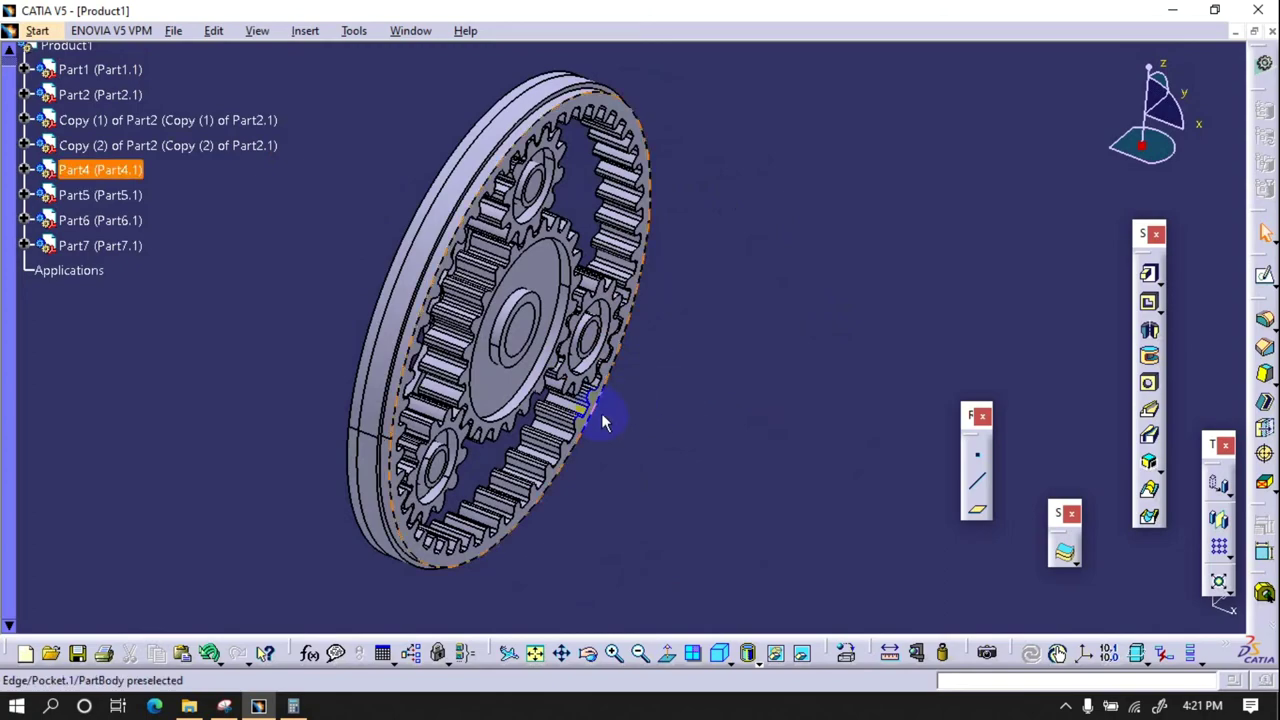
pyautogui.moveTo(600, 414); pyautogui.dragTo(623, 457, button='middle')
pyautogui.keyDown('ctrl'); pyautogui.moveTo(840, 490); pyautogui.dragTo(801, 538, button='middle'); pyautogui.keyUp('ctrl')
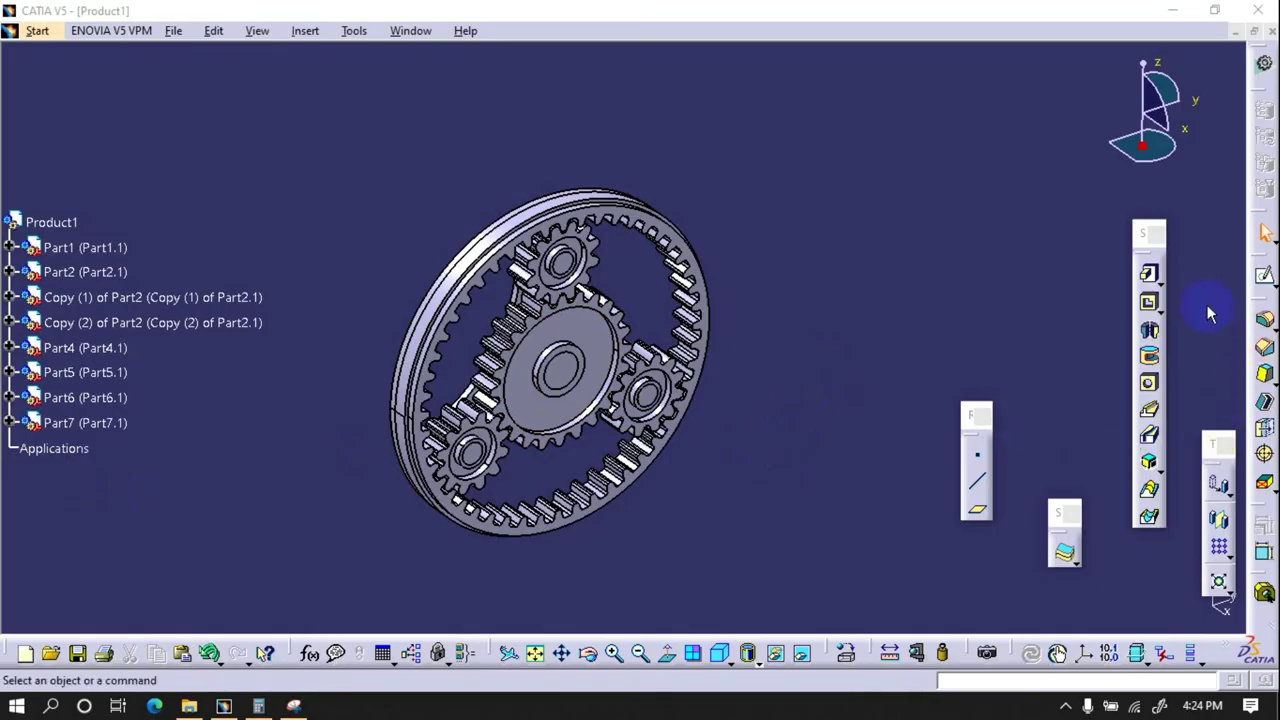
pyautogui.doubleClick(48, 222)
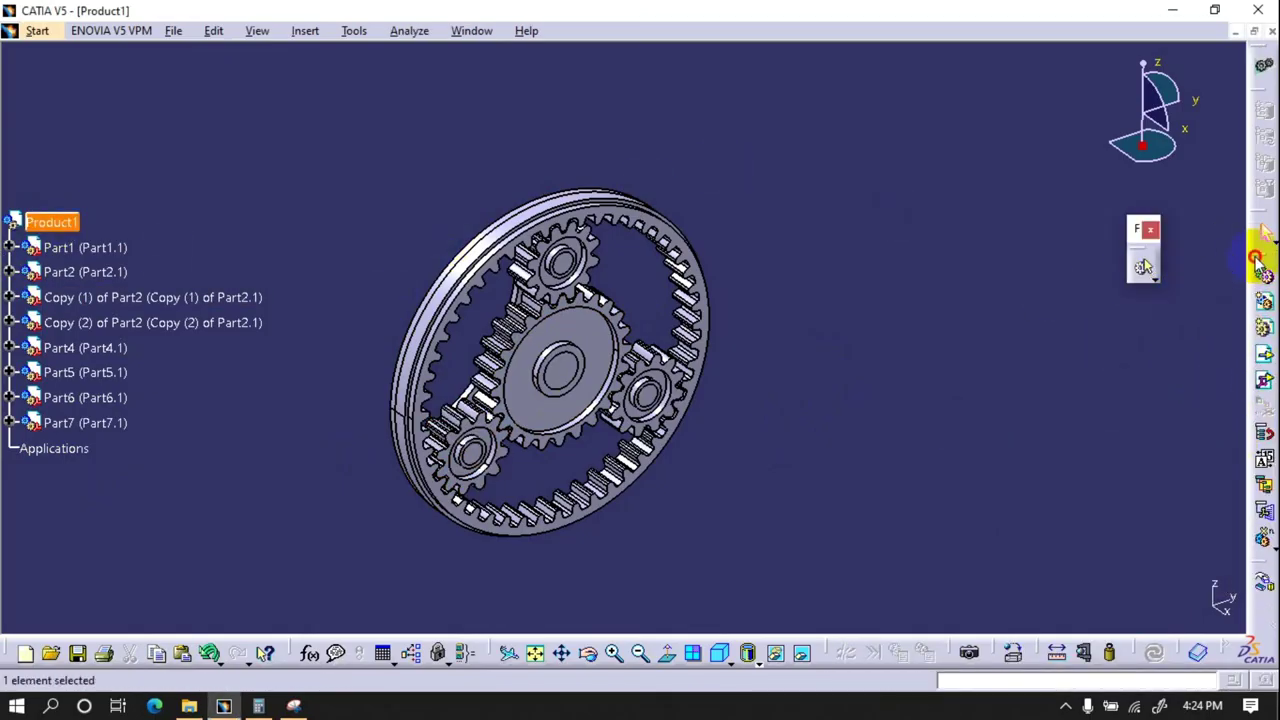
# - Explode Product1 on all levels and zoom out to see the spread-apart parts
pyautogui.click(1263, 265)
pyautogui.click(1207, 322)
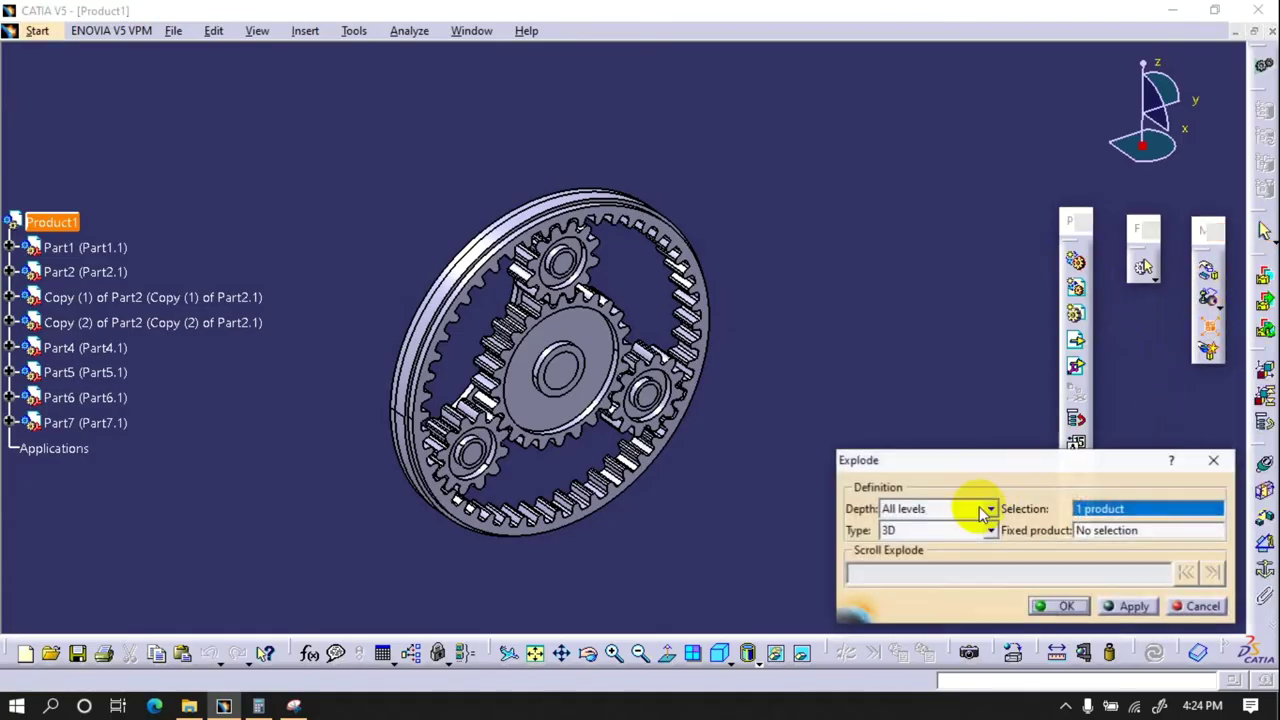
pyautogui.click(1057, 606)
pyautogui.click(659, 394)
pyautogui.moveTo(680, 434); pyautogui.dragTo(520, 263, button='middle')
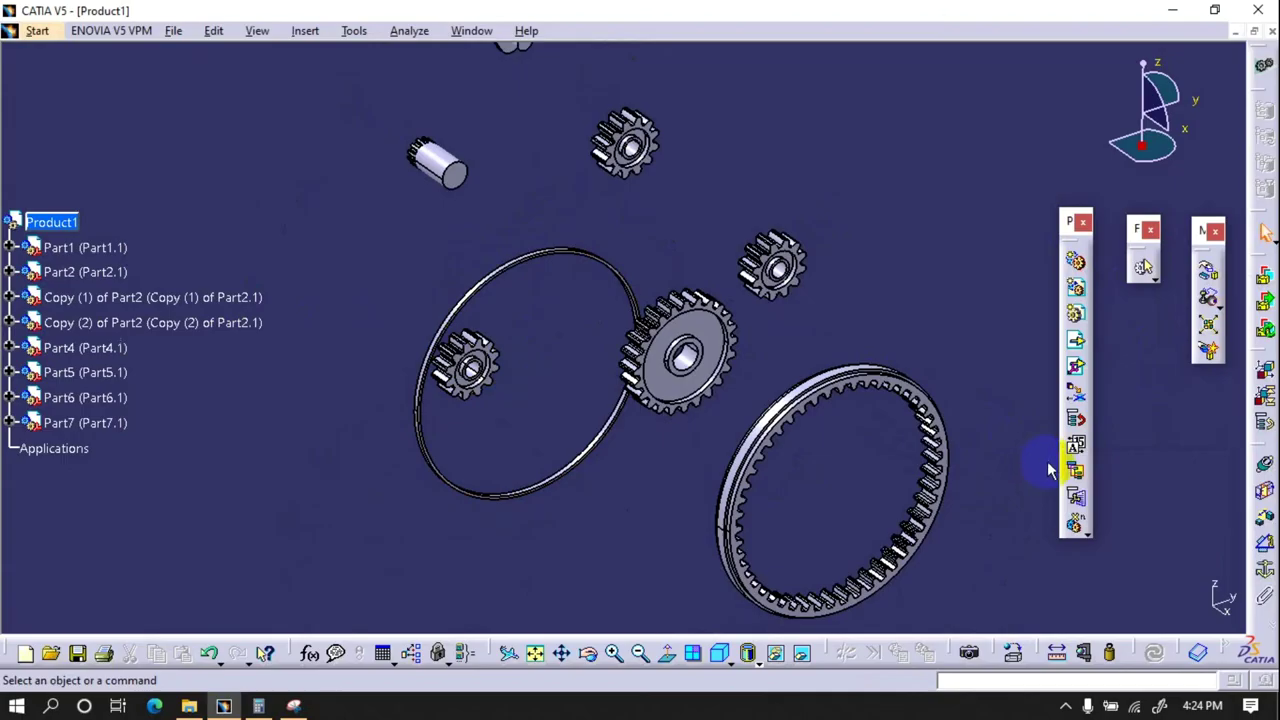
pyautogui.rightClick(540, 258)
# - Tidy the toolbars and add a coincidence constraint between Part5 and the thin ring
pyautogui.press('Escape')
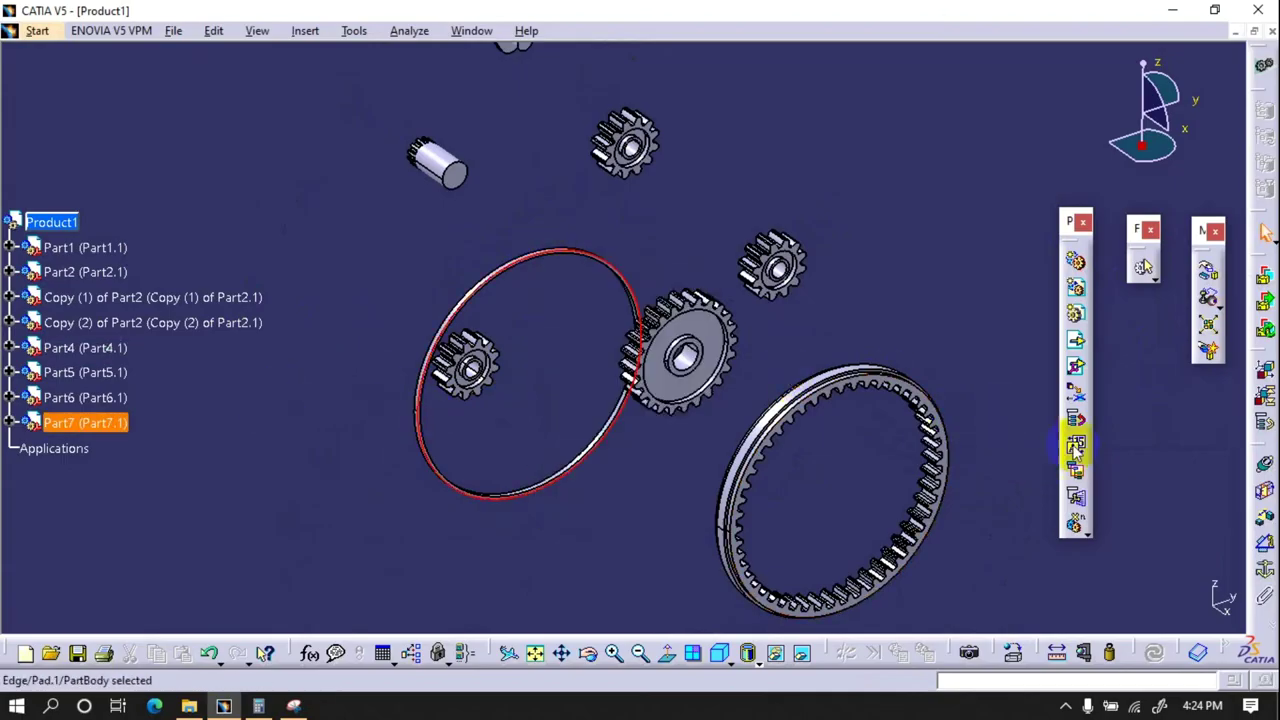
pyautogui.moveTo(1250, 455); pyautogui.dragTo(1128, 335)
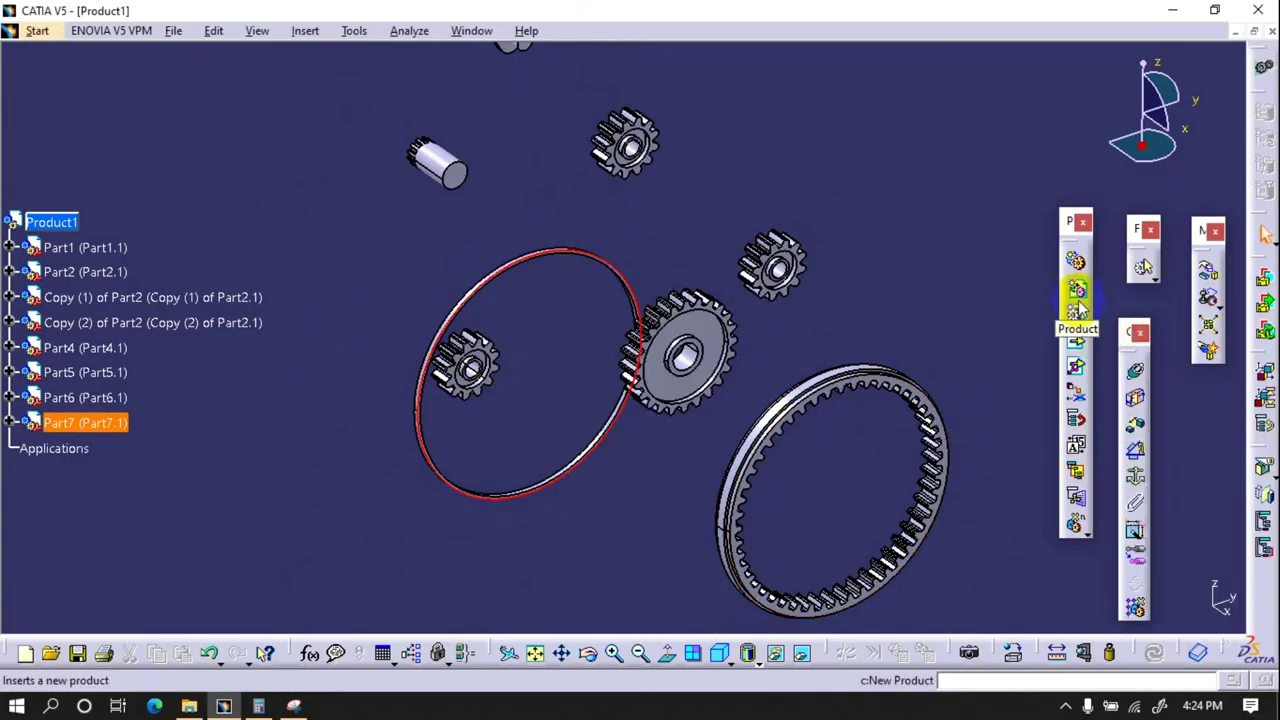
pyautogui.click(1083, 222)
pyautogui.click(1136, 376)
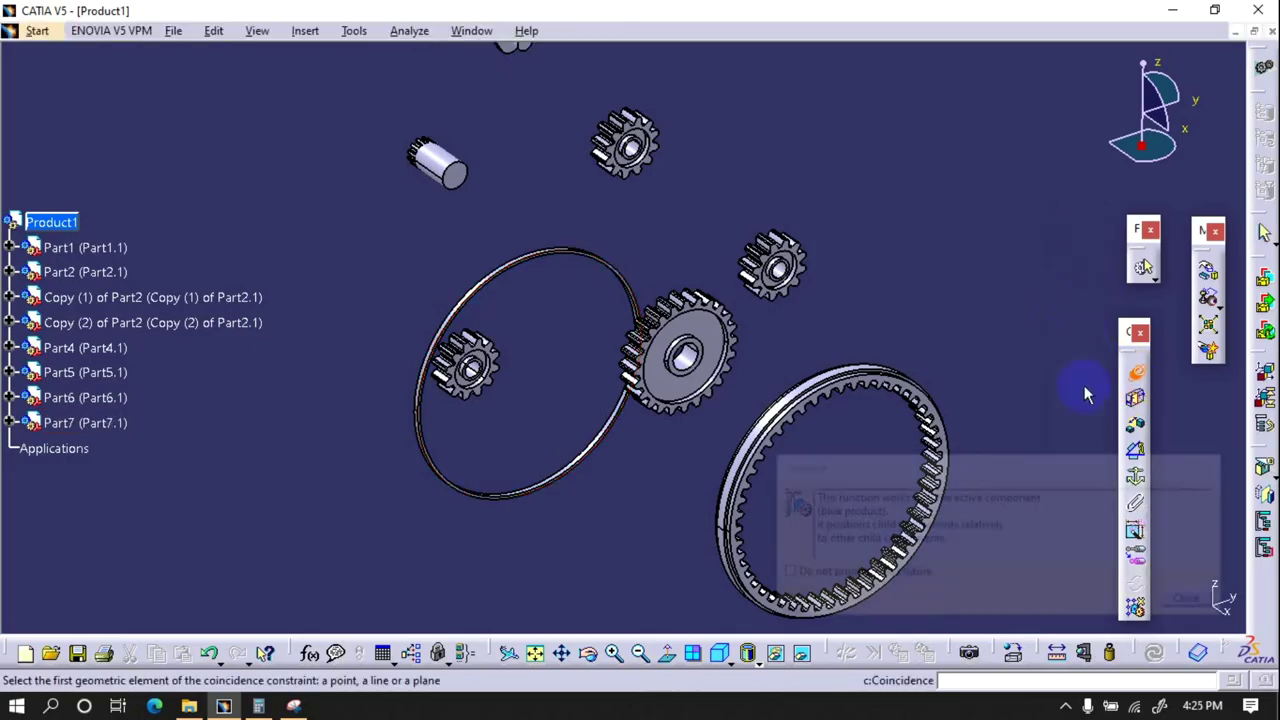
pyautogui.click(451, 160)
pyautogui.scroll(3, 531, 437)
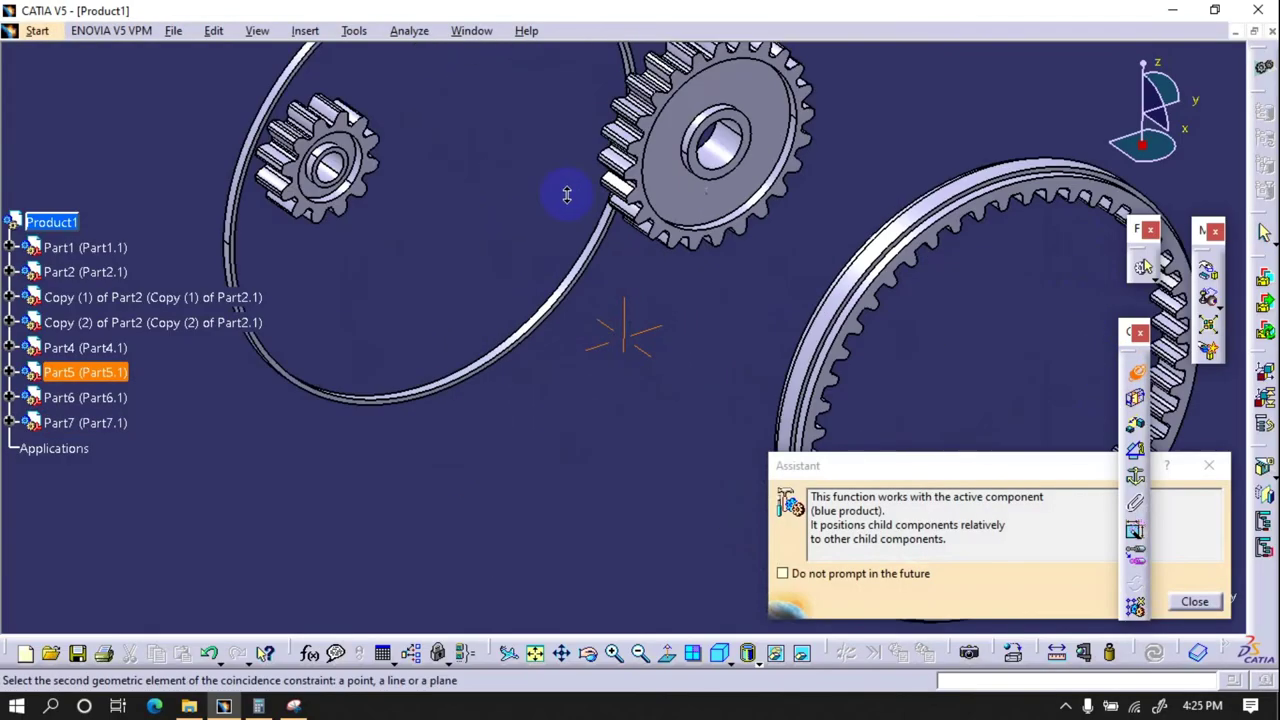
pyautogui.scroll(2, 566, 194)
pyautogui.click(450, 290)
pyautogui.scroll(-5, 617, 260)
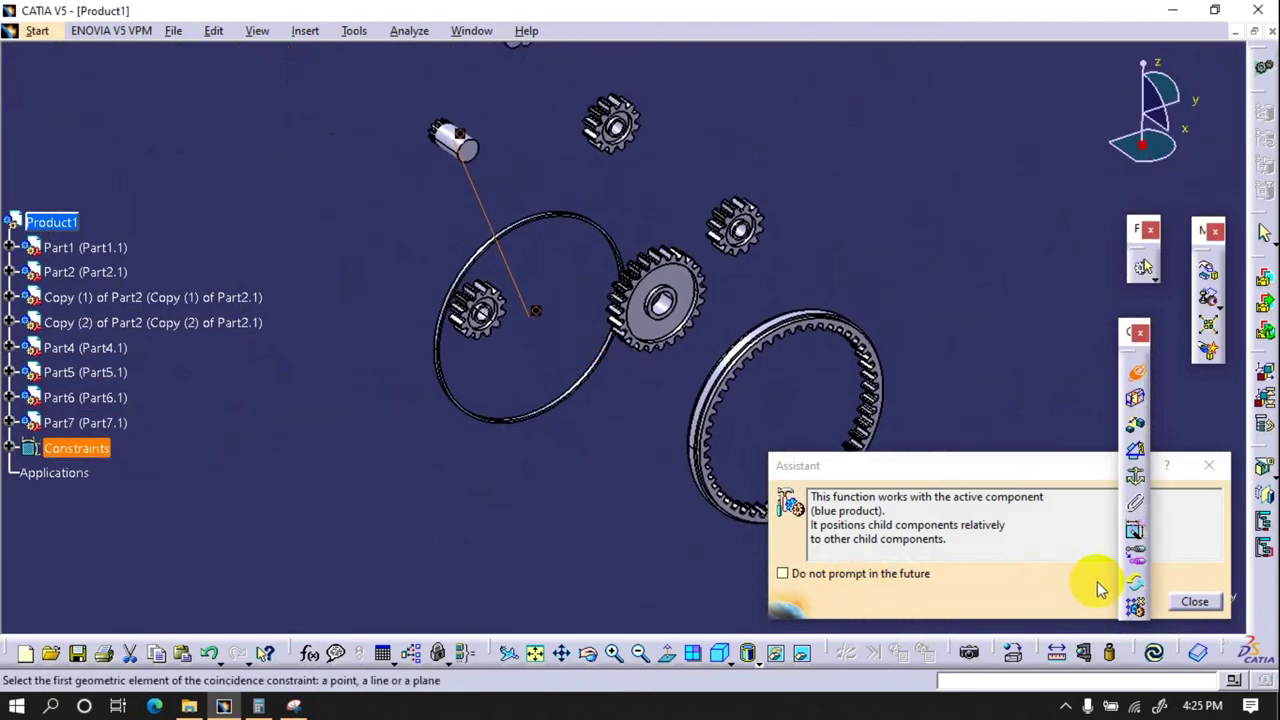
pyautogui.click(1195, 601)
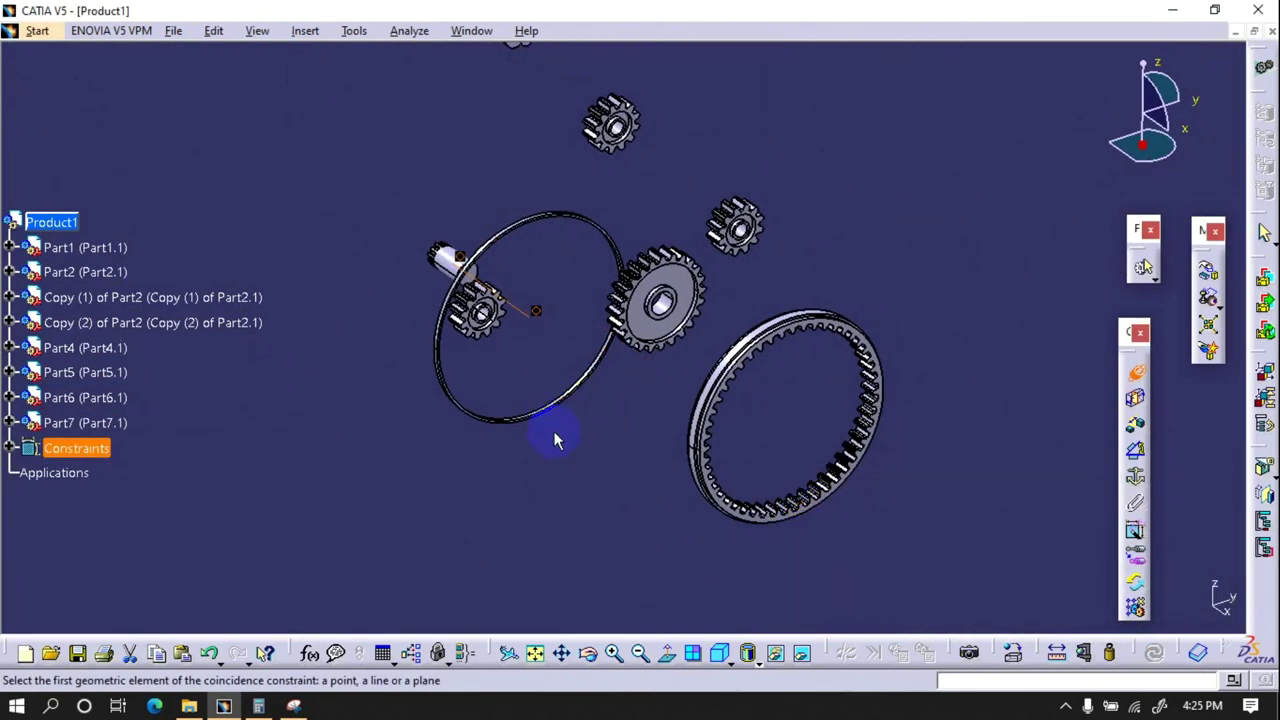
pyautogui.click(1140, 378)
# - Anchor the thin ring, make Part4's axis coincide with the shaft axis, and update
pyautogui.click(490, 421)
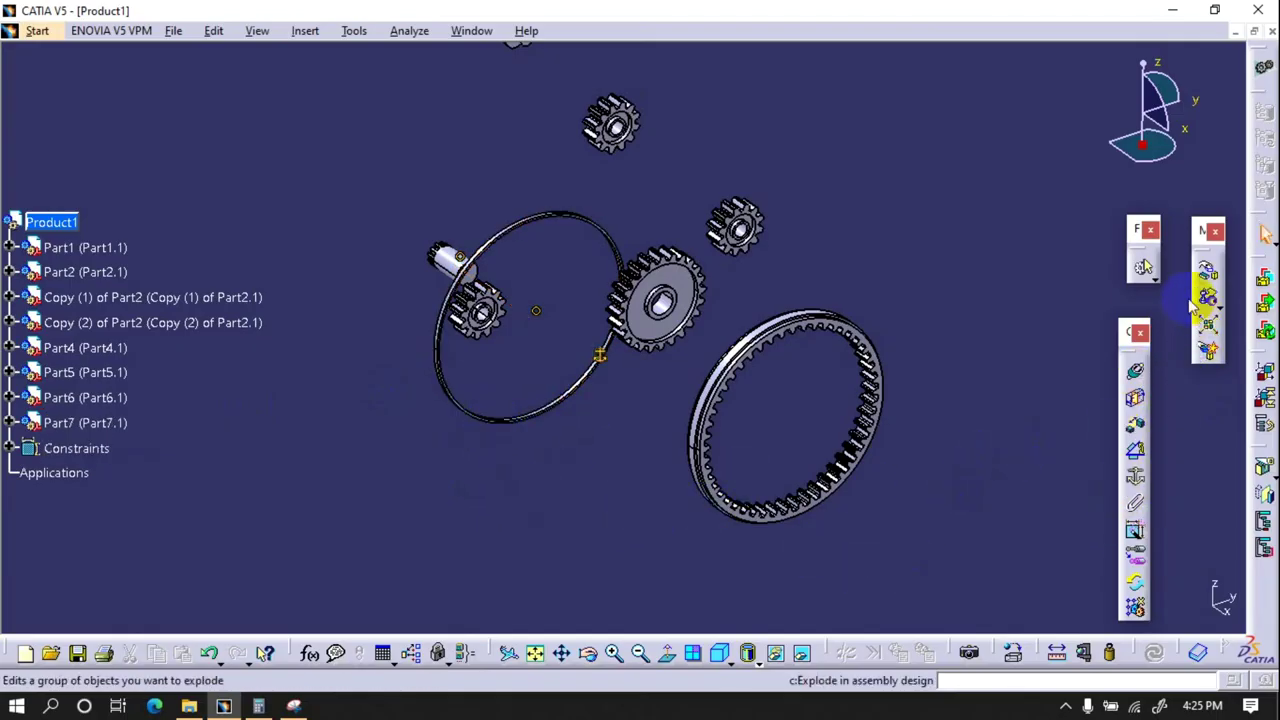
pyautogui.click(1137, 378)
pyautogui.scroll(5, 820, 223)
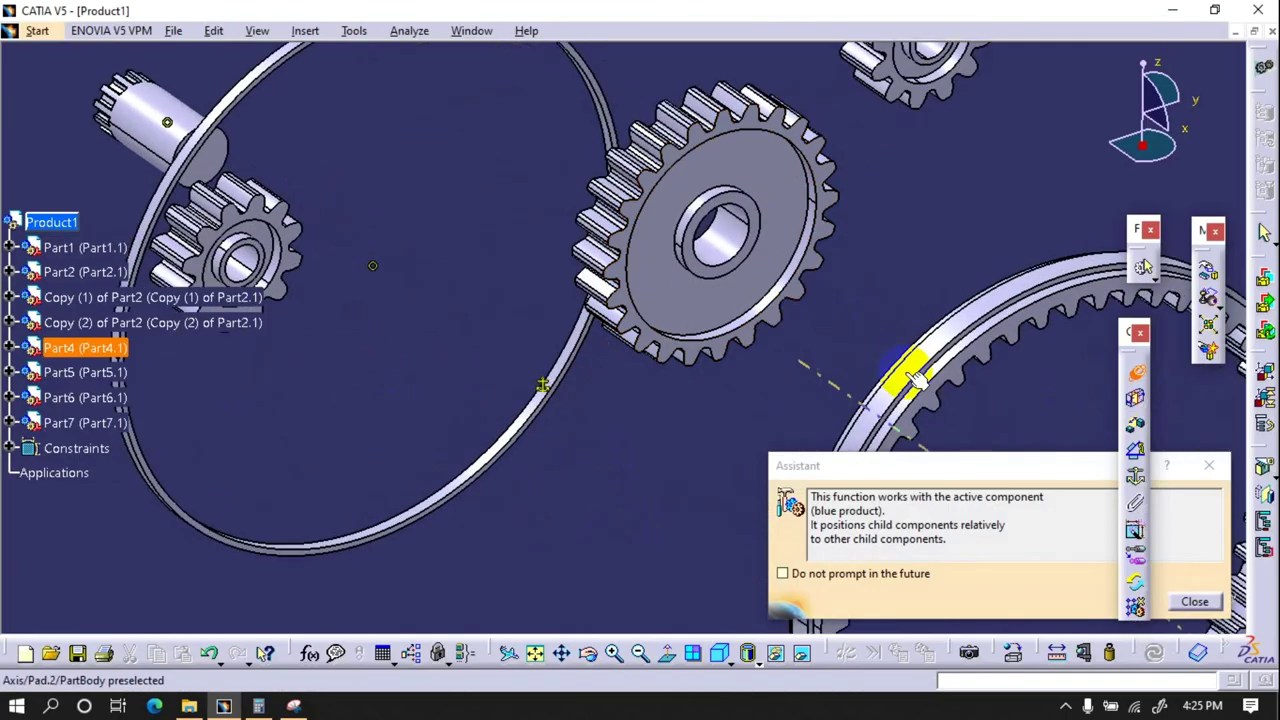
pyautogui.click(900, 366)
pyautogui.scroll(2, 570, 342)
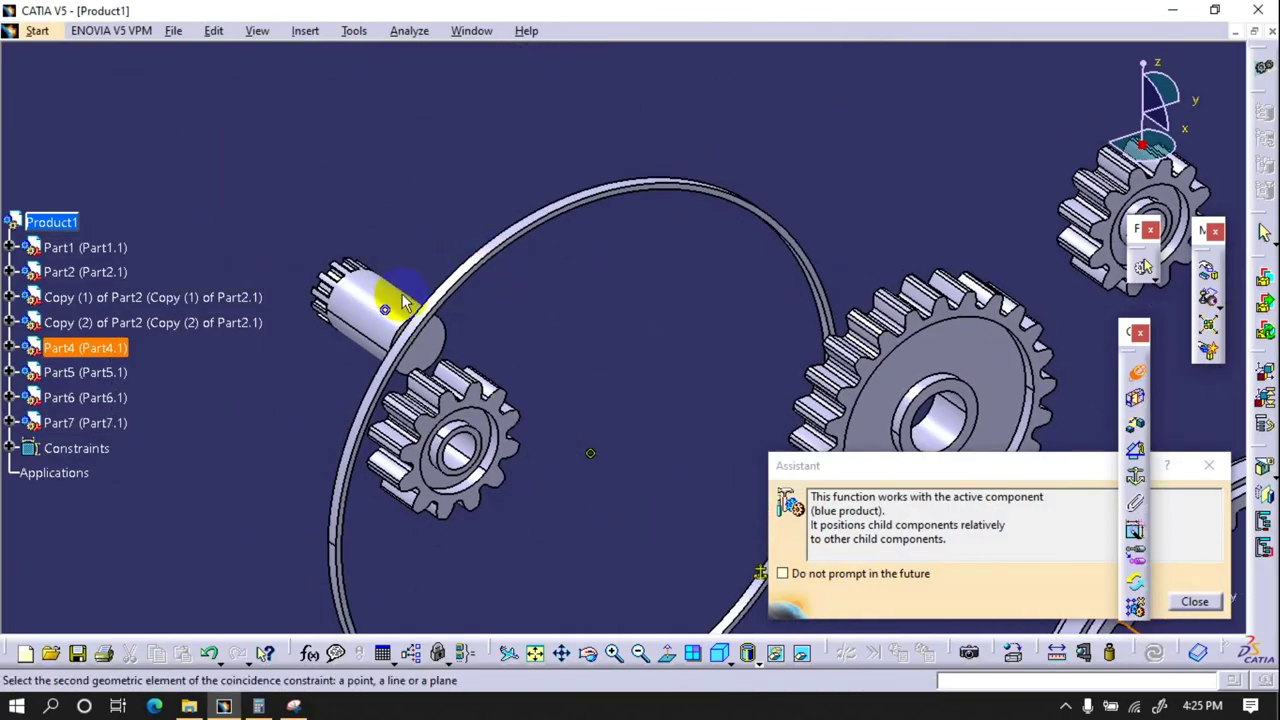
pyautogui.click(405, 302)
pyautogui.click(1193, 601)
pyautogui.scroll(-3, 728, 428)
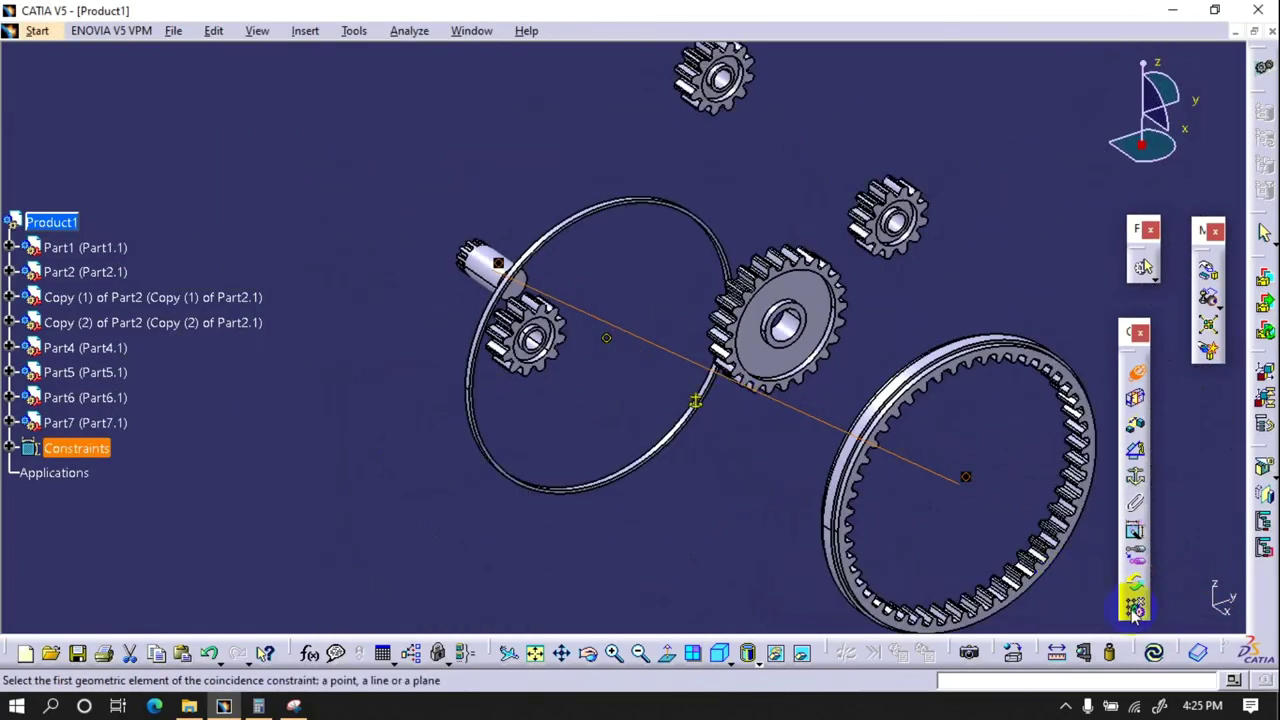
pyautogui.click(1154, 652)
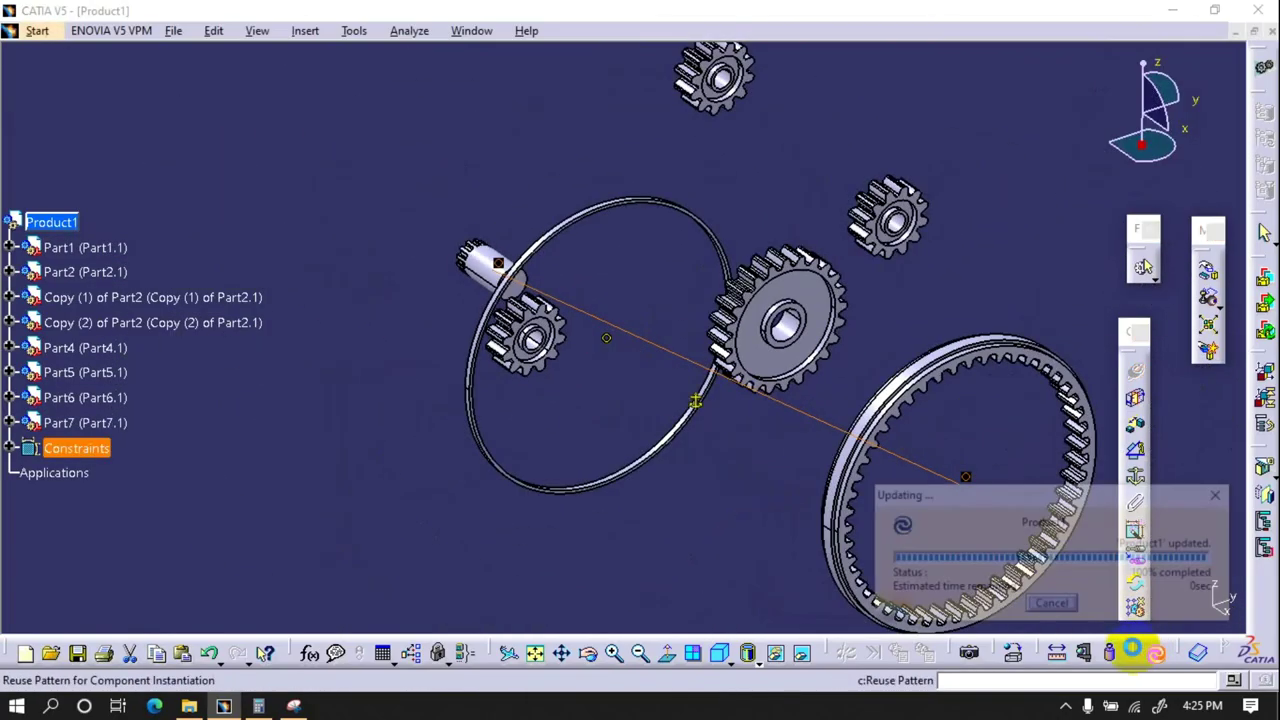
# - Add a contact constraint between the ring gear face and the thin ring's mating face
pyautogui.click(1137, 403)
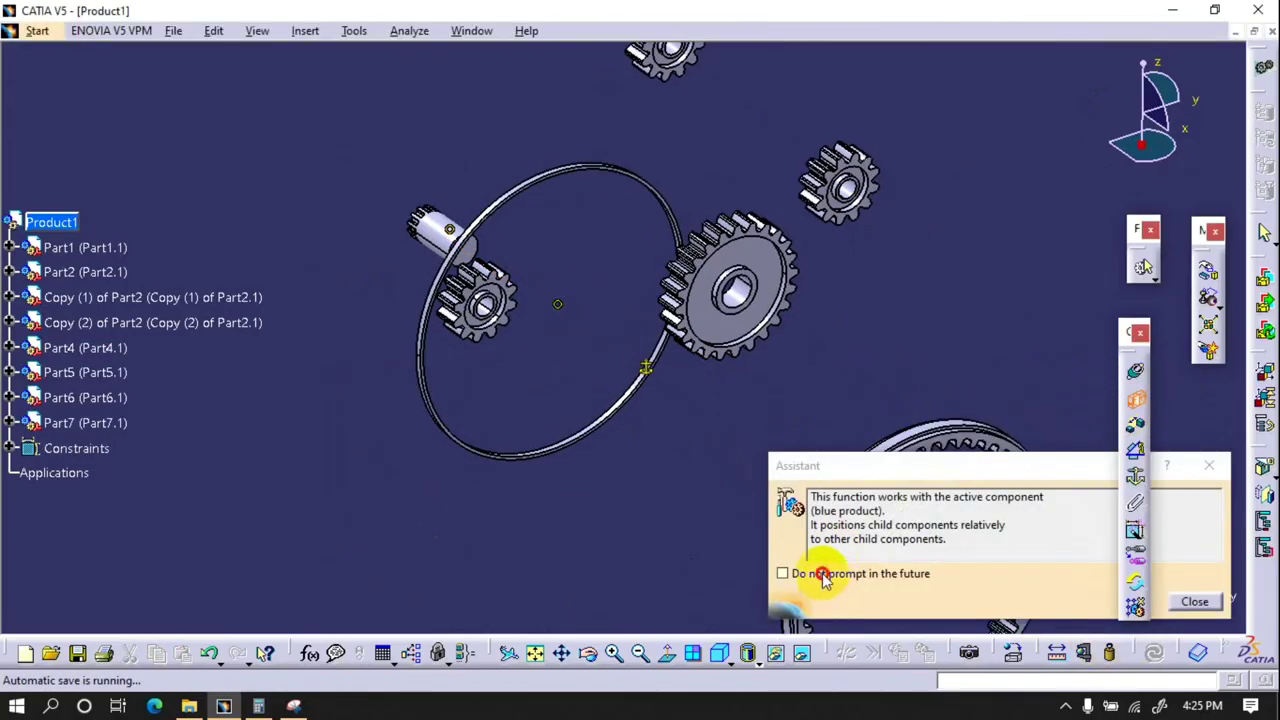
pyautogui.click(1195, 601)
pyautogui.moveTo(1195, 601); pyautogui.dragTo(755, 463, button='middle')
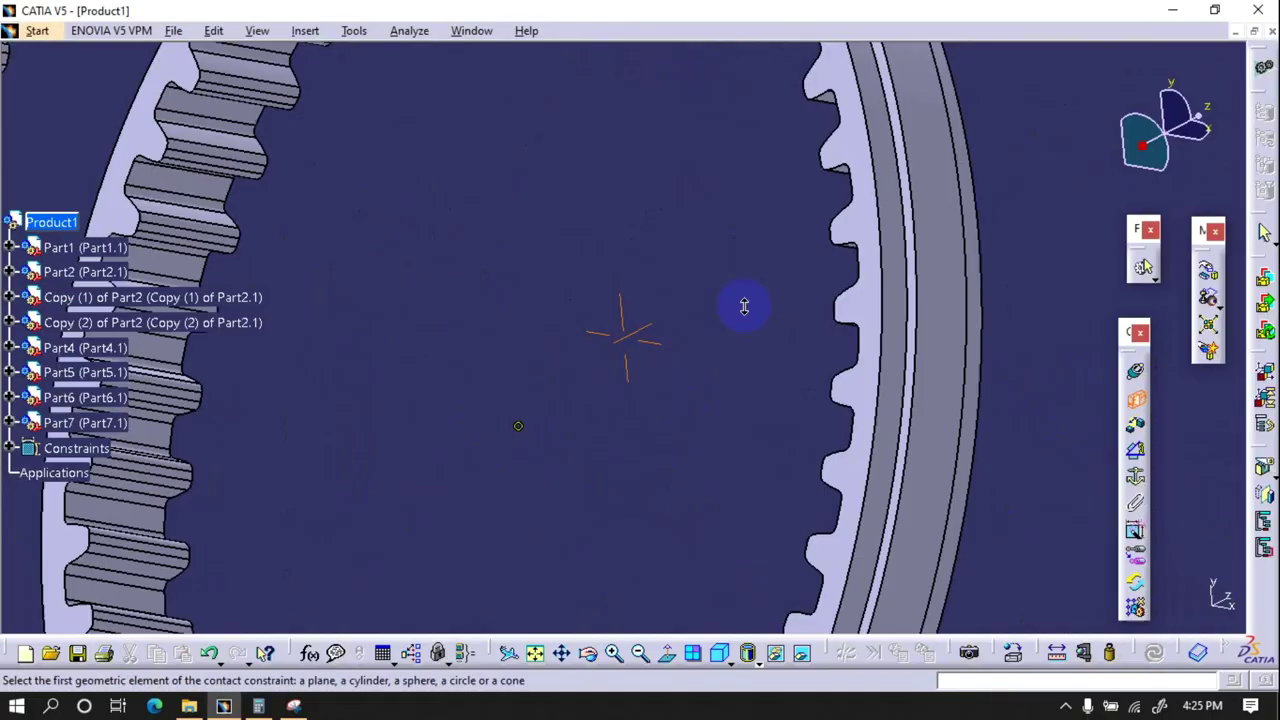
pyautogui.click(735, 445)
pyautogui.moveTo(923, 606)
pyautogui.mouseDown(button='middle')
pyautogui.moveTo(430, 360)
pyautogui.moveTo(292, 401)
pyautogui.moveTo(643, 351)
pyautogui.moveTo(846, 540)
pyautogui.moveTo(1100, 609)
pyautogui.moveTo(1049, 611)
pyautogui.moveTo(771, 549)
pyautogui.moveTo(790, 485)
pyautogui.moveTo(868, 558)
pyautogui.mouseUp(button='middle')
pyautogui.click(643, 351)
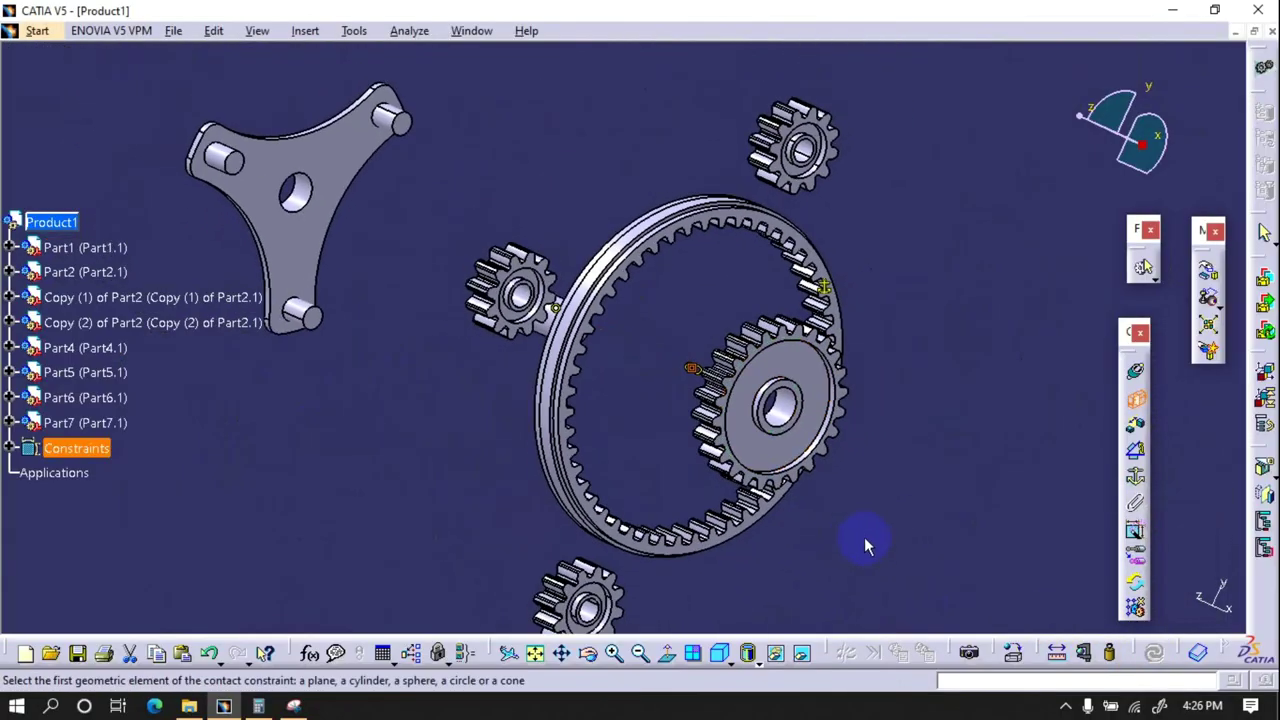
pyautogui.click(1146, 388)
# - Make the central gear's axis coincident with the pin's axis
pyautogui.click(694, 400)
pyautogui.moveTo(694, 400); pyautogui.dragTo(500, 266, button='middle')
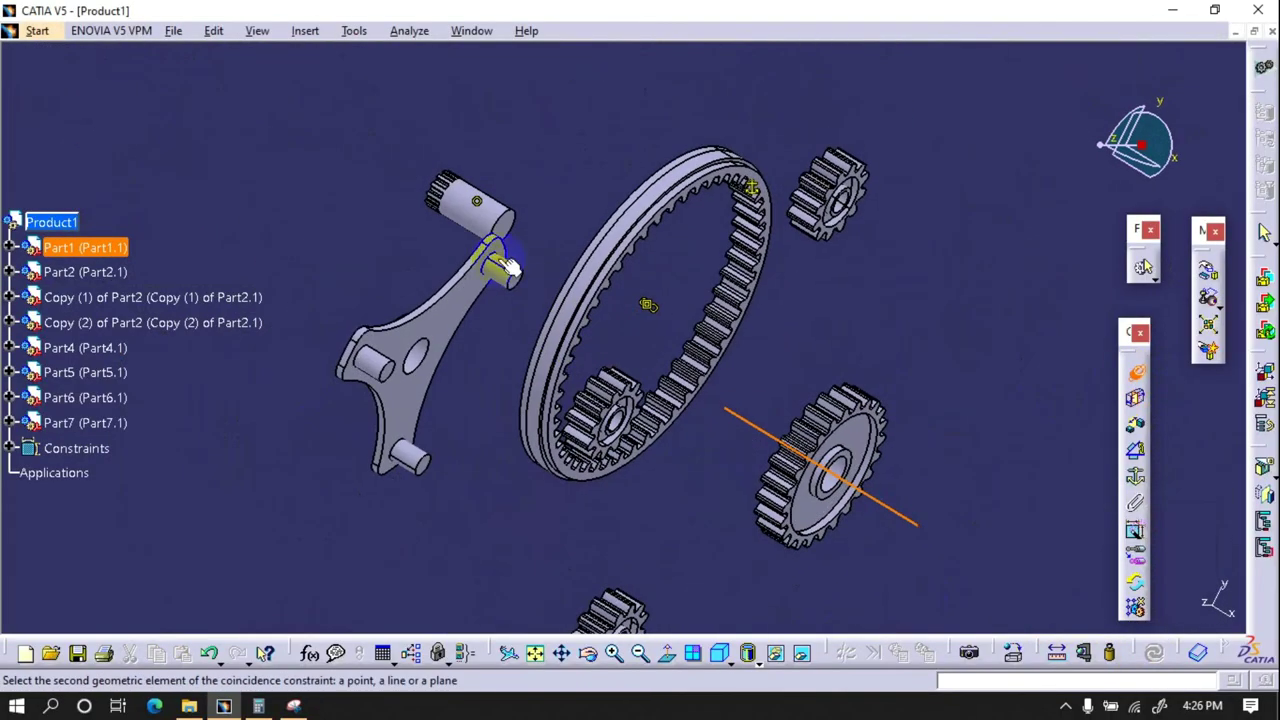
pyautogui.click(525, 266)
# - Add a 0 mm offset, Offset.6, between the gear hole face and pin face, then update
pyautogui.click(1133, 400)
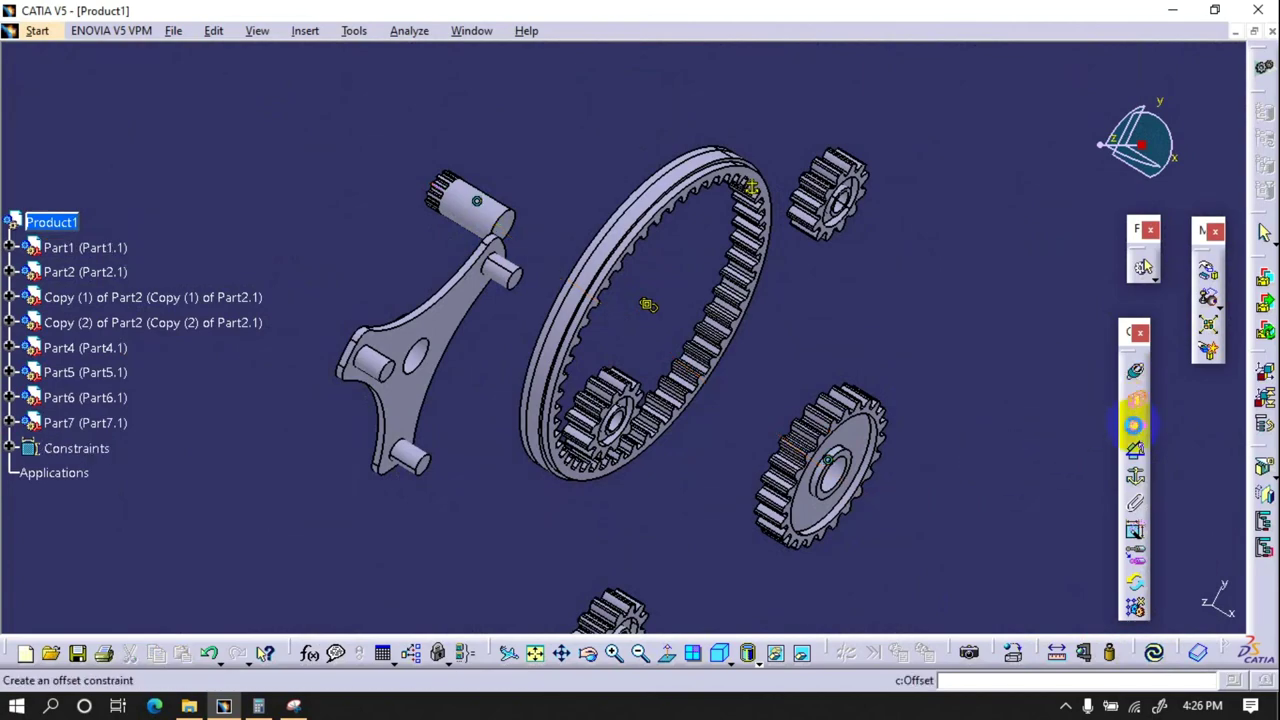
pyautogui.moveTo(948, 485)
pyautogui.mouseDown(button='middle')
pyautogui.moveTo(808, 423)
pyautogui.moveTo(1003, 460)
pyautogui.mouseUp(button='middle')
pyautogui.click(1025, 455)
pyautogui.click(508, 216)
pyautogui.write('0')
pyautogui.press('Return')
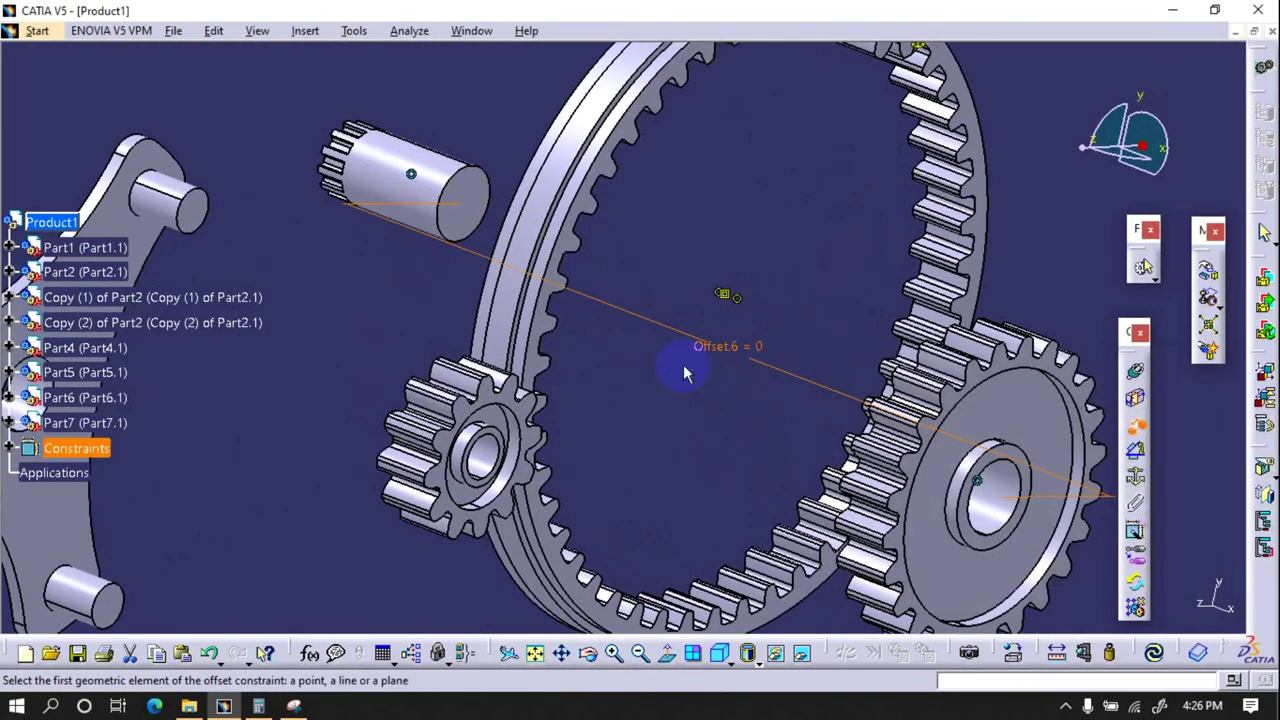
pyautogui.click(1154, 652)
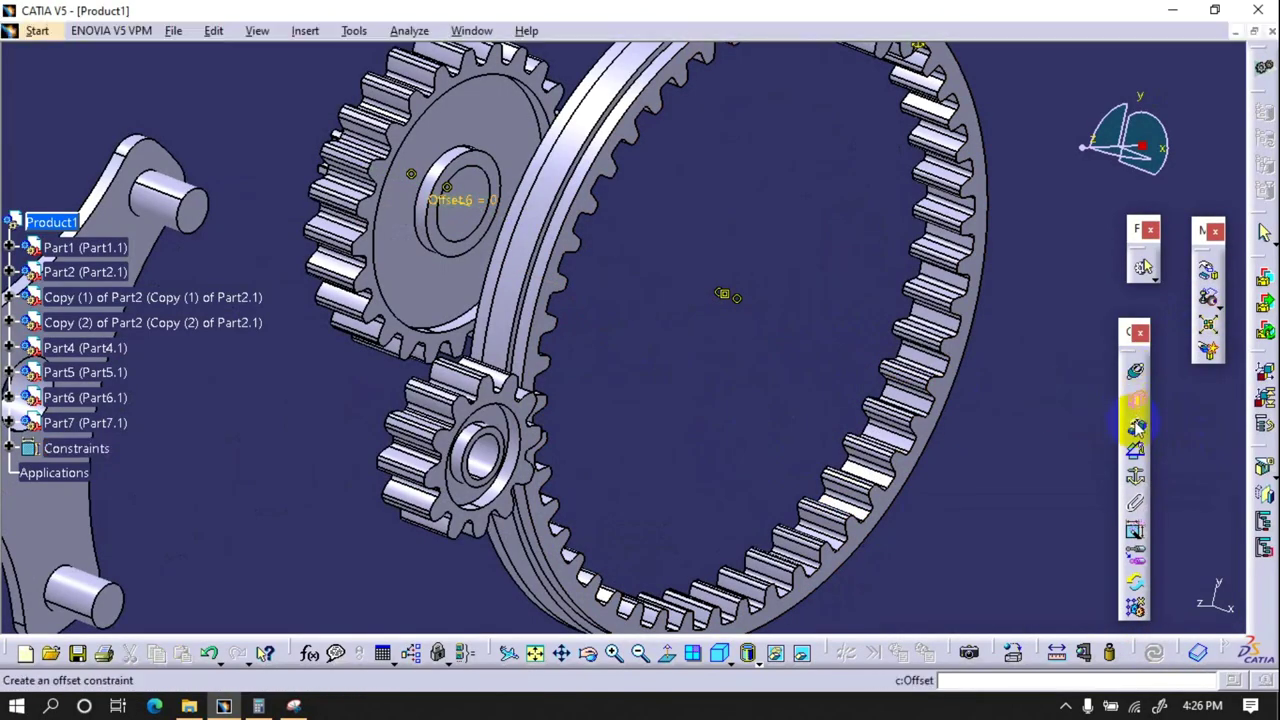
# - Add Offset.7 between the Part4 face and ring gear face, then update the parts
pyautogui.click(514, 267)
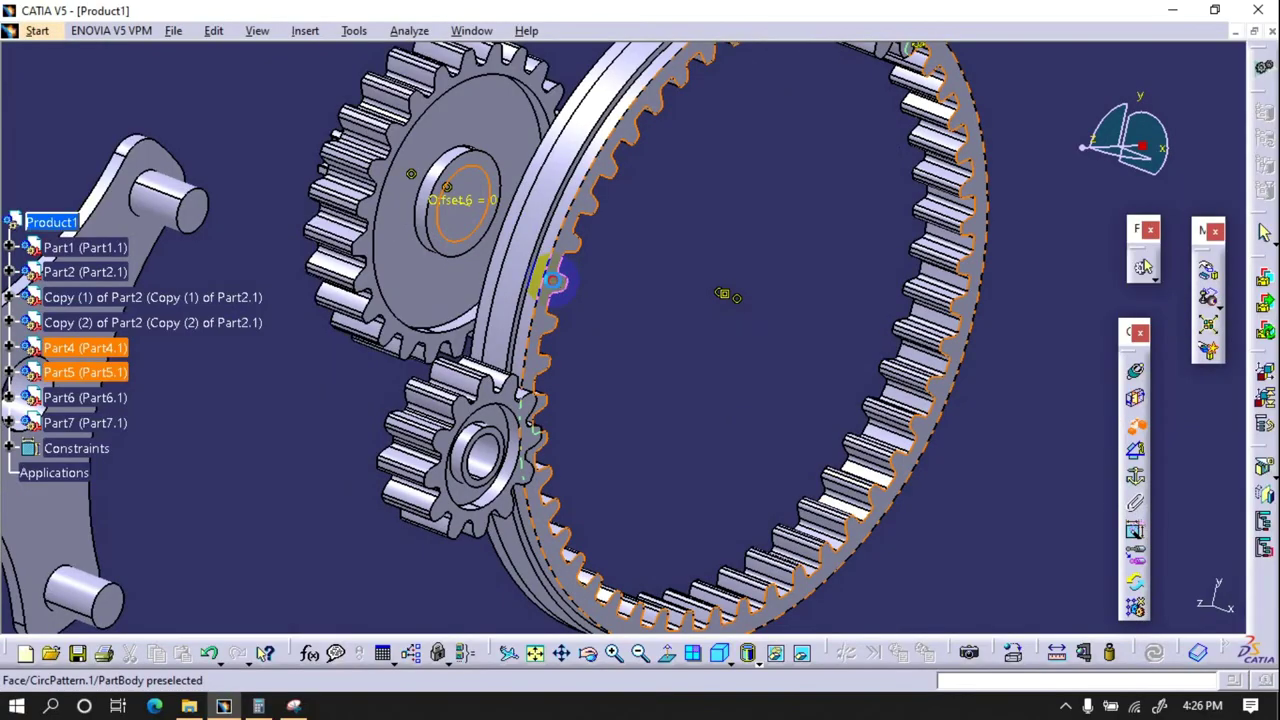
pyautogui.click(553, 281)
pyautogui.press('Return')
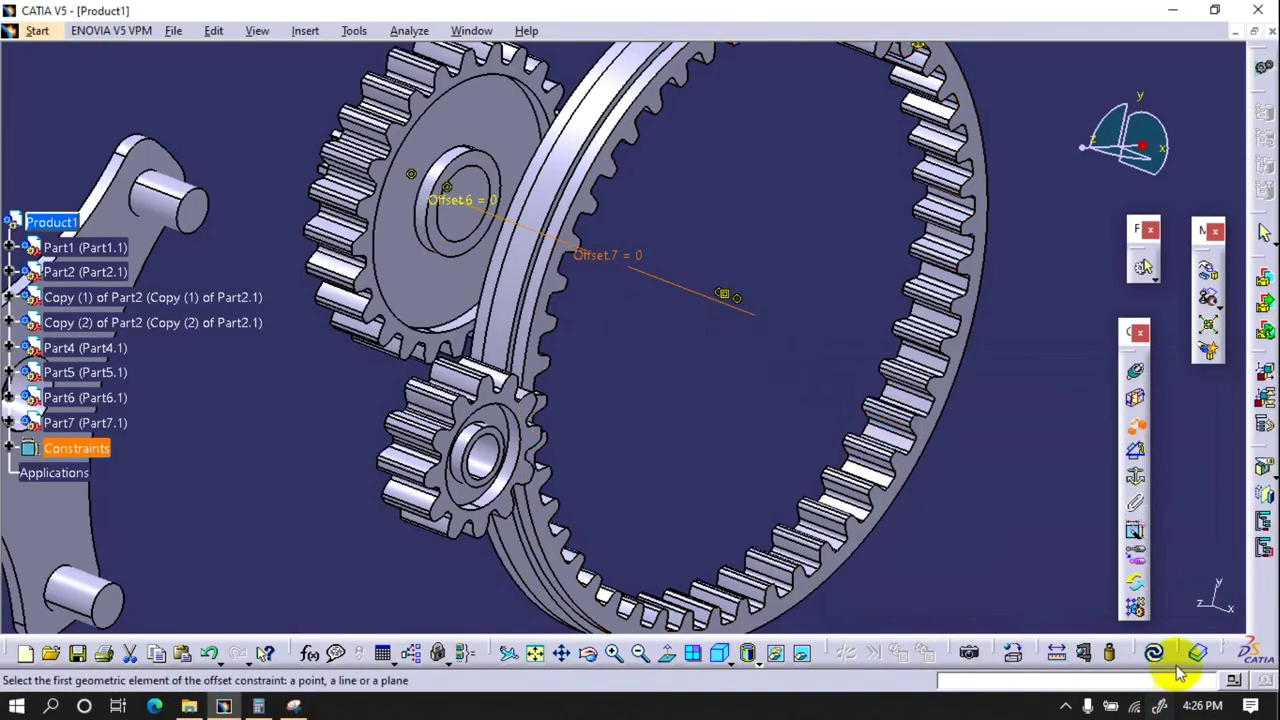
pyautogui.click(1154, 652)
# - Check each component's degrees of freedom in the constraints analysis
pyautogui.moveTo(876, 515); pyautogui.dragTo(434, 229, button='middle')
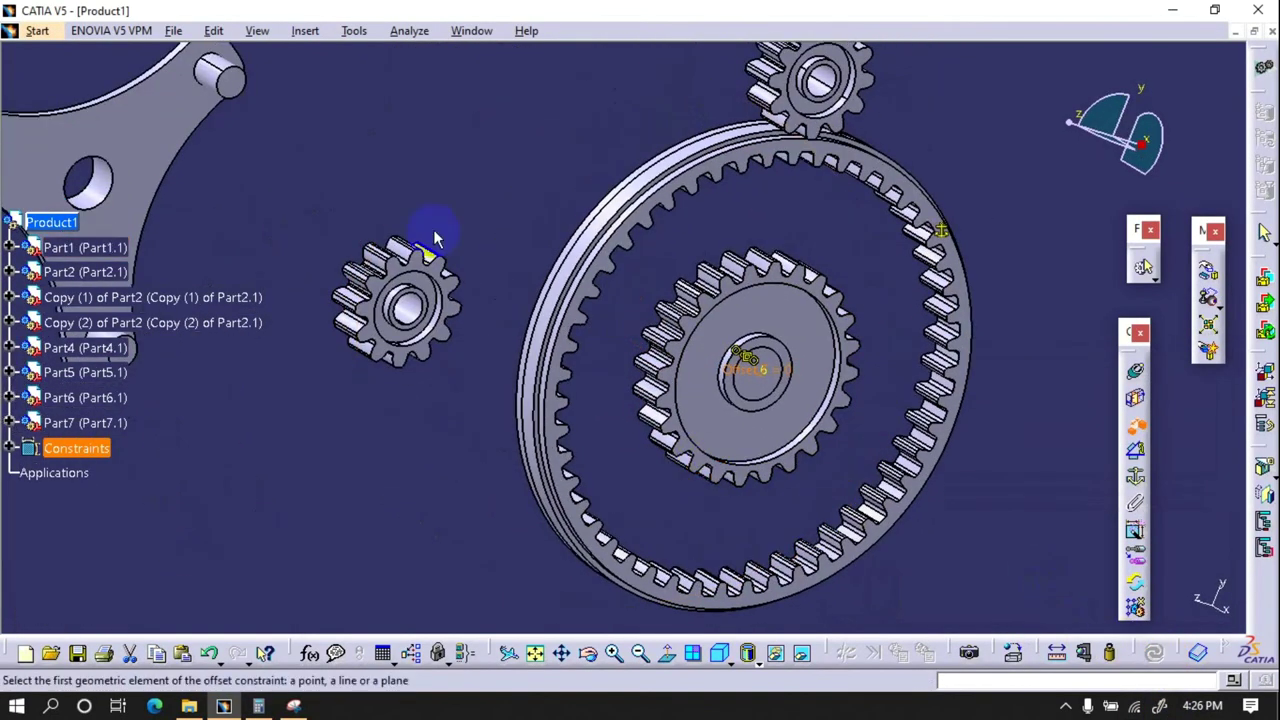
pyautogui.click(409, 30)
pyautogui.click(465, 98)
pyautogui.click(1110, 319)
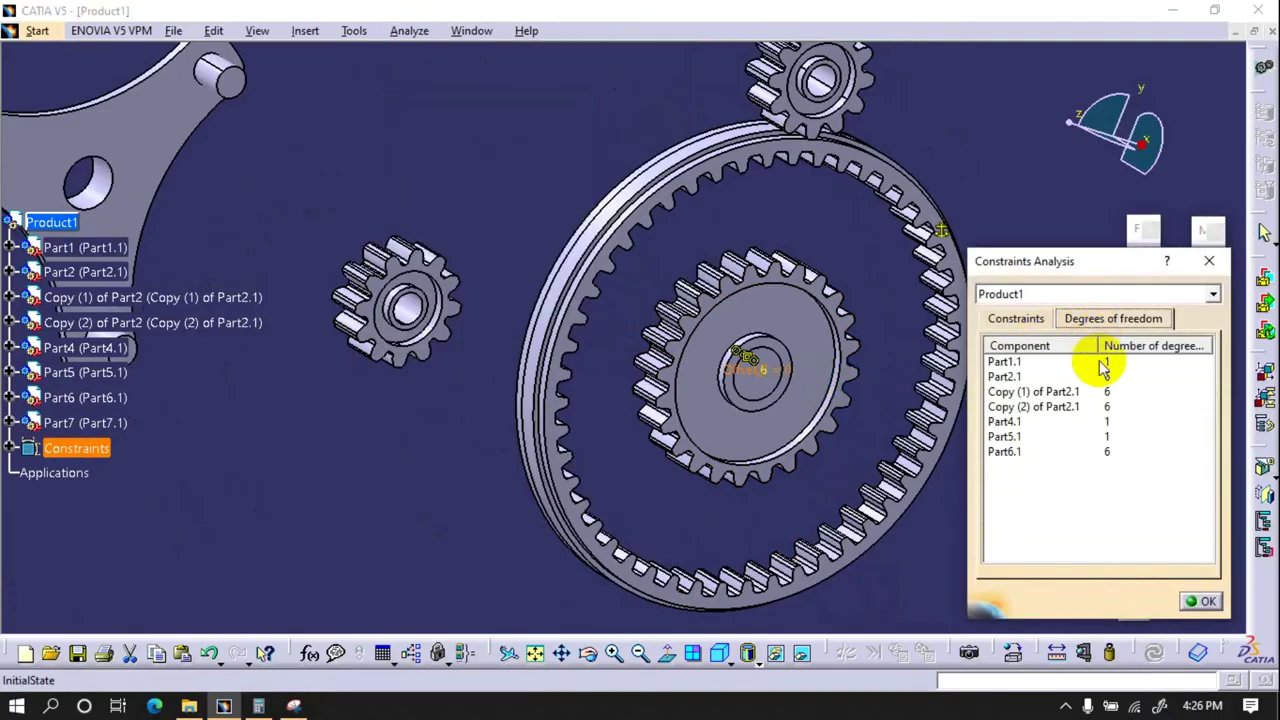
pyautogui.click(1108, 406)
pyautogui.click(1105, 391)
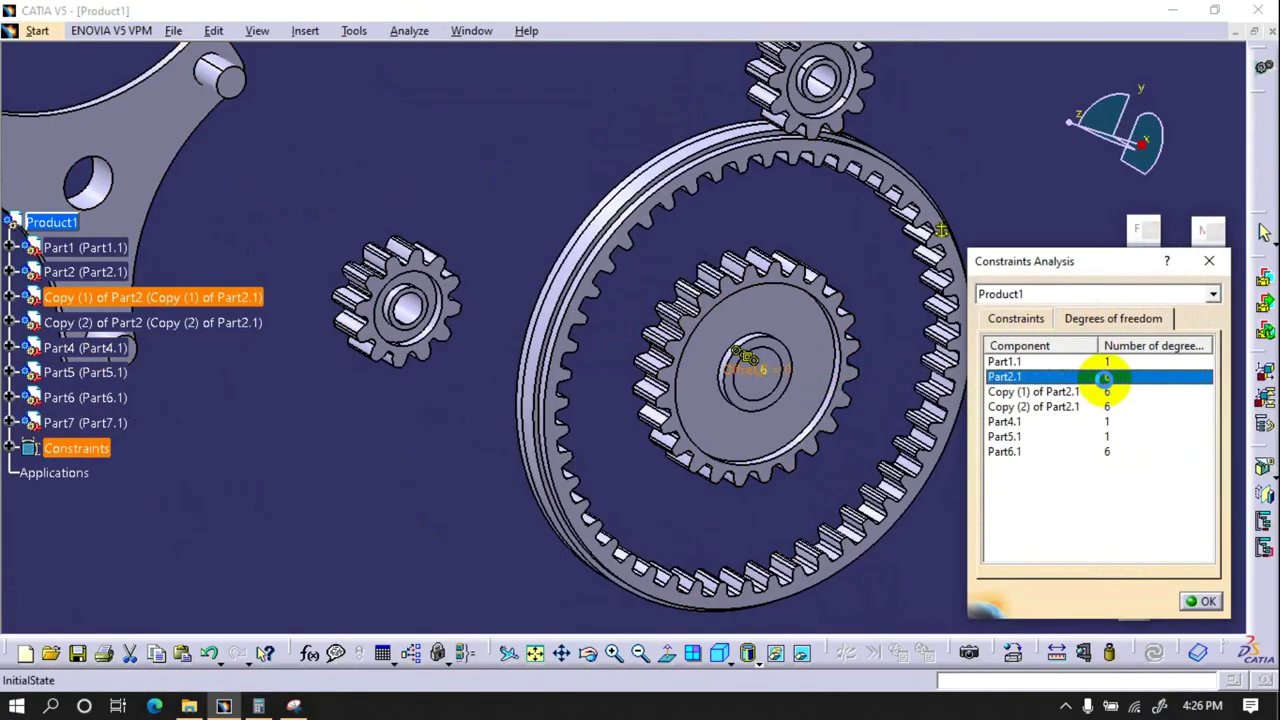
pyautogui.click(1100, 377)
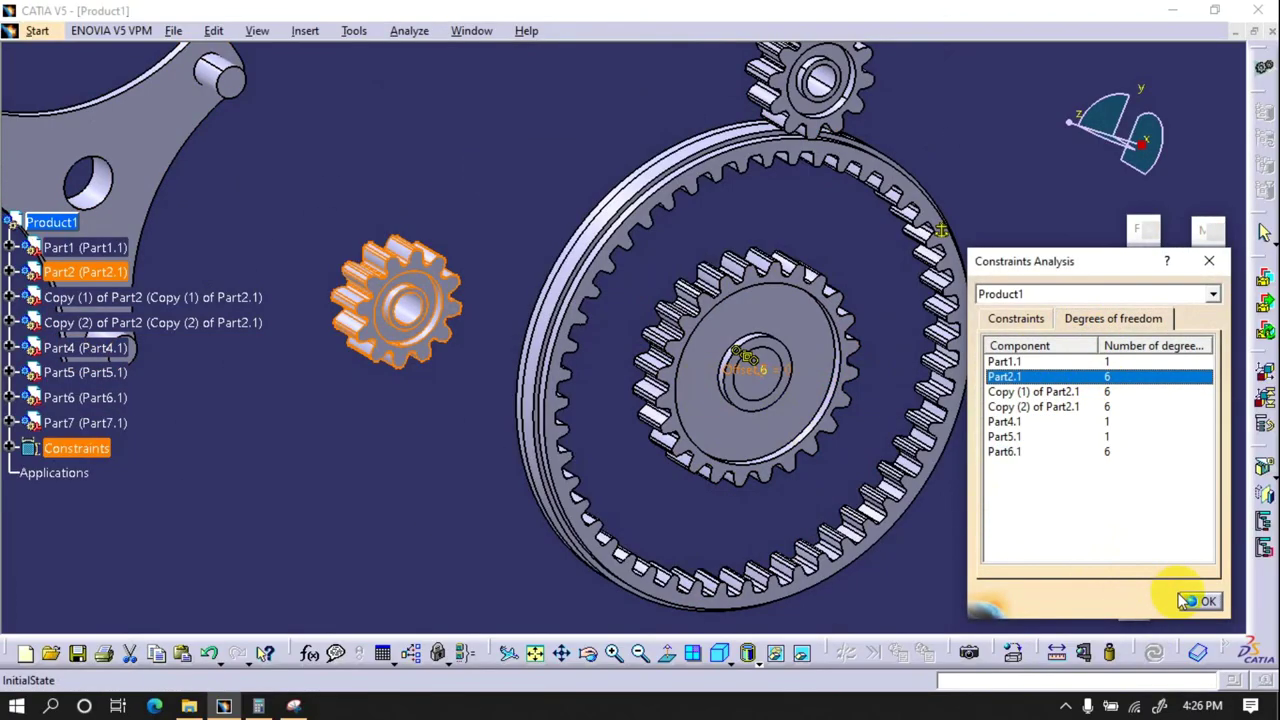
pyautogui.click(1200, 601)
pyautogui.click(760, 316)
pyautogui.moveTo(760, 316); pyautogui.dragTo(875, 511, button='middle')
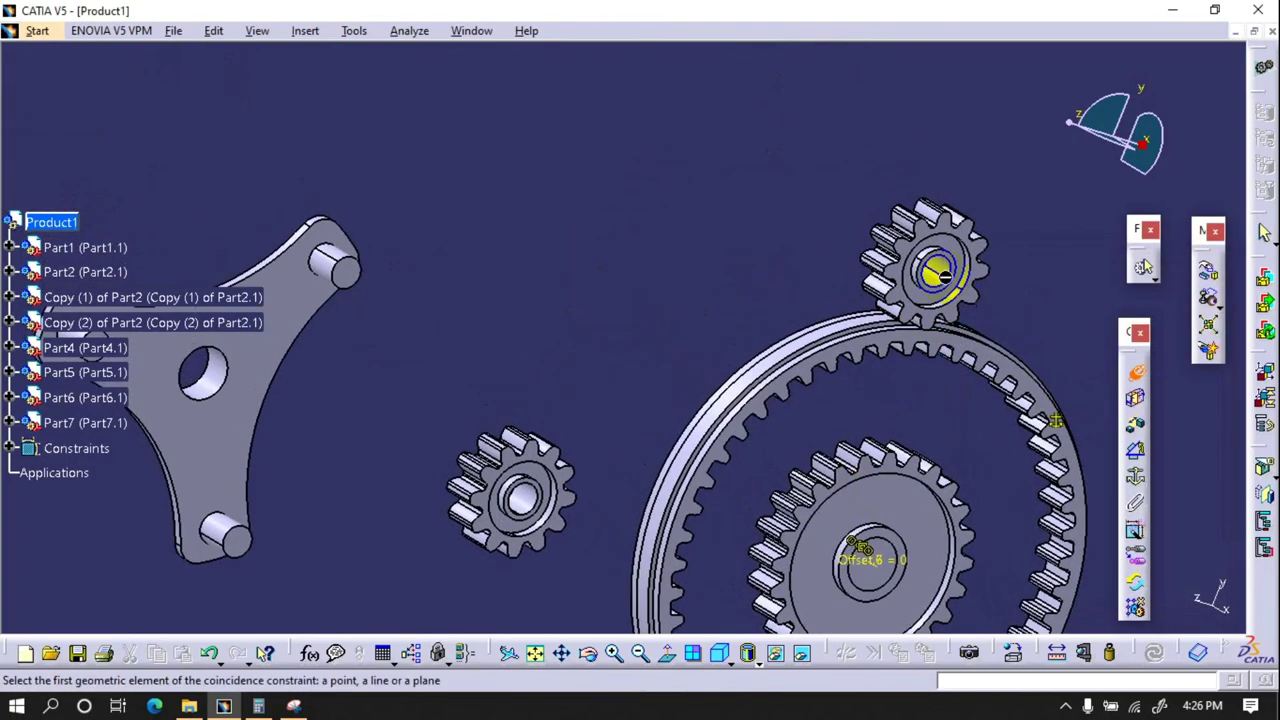
# - Make each planet gear axis coincident with its carrier hole and update the assembly
pyautogui.click(330, 263)
pyautogui.moveTo(409, 360); pyautogui.dragTo(659, 290, button='middle')
pyautogui.click(765, 418)
pyautogui.moveTo(518, 458)
pyautogui.mouseDown(button='middle')
pyautogui.moveTo(472, 330)
pyautogui.moveTo(571, 223)
pyautogui.moveTo(791, 428)
pyautogui.mouseUp(button='middle')
pyautogui.click(470, 330)
pyautogui.click(791, 429)
pyautogui.moveTo(701, 433)
pyautogui.mouseDown(button='middle')
pyautogui.moveTo(677, 514)
pyautogui.moveTo(625, 493)
pyautogui.mouseUp(button='middle')
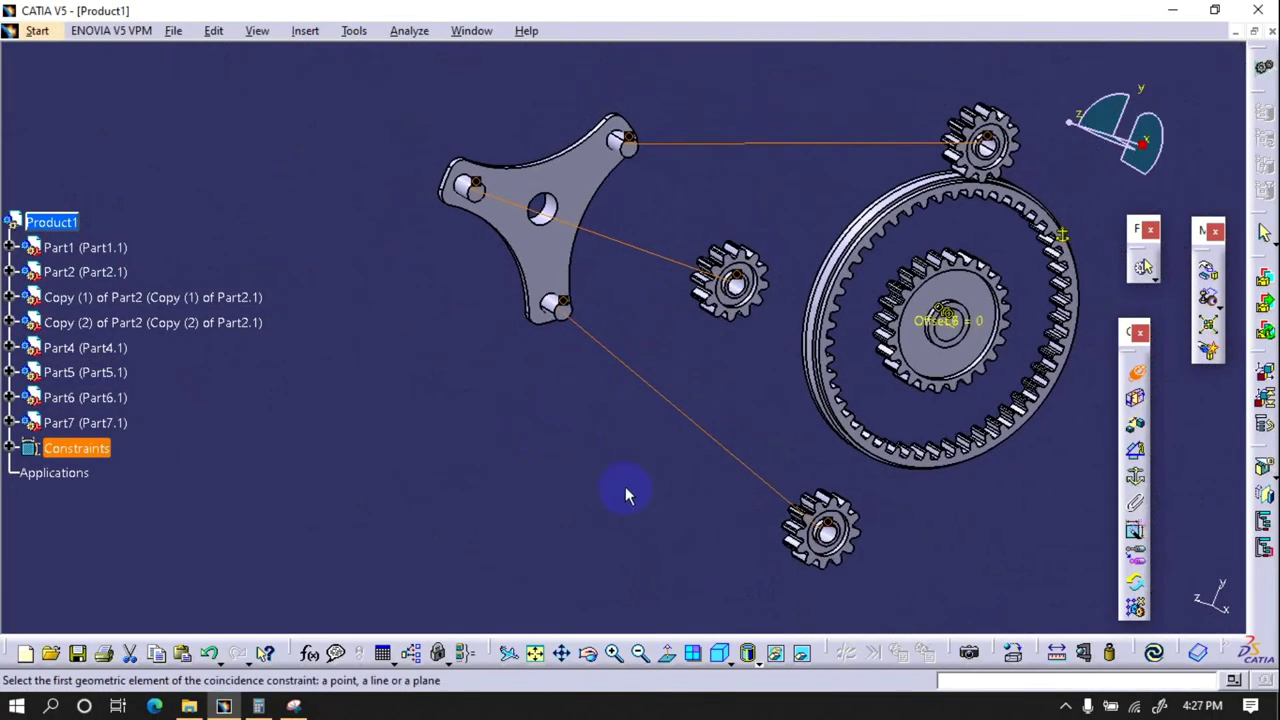
pyautogui.click(1135, 376)
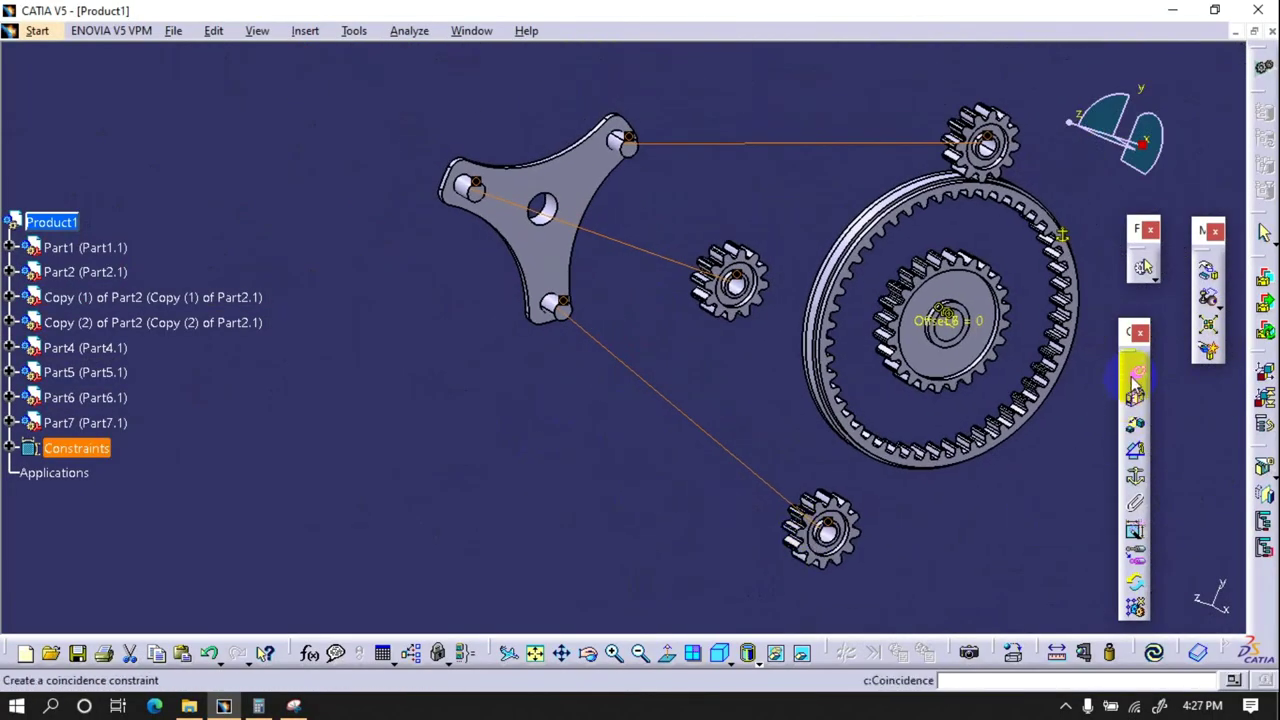
pyautogui.click(1155, 652)
pyautogui.moveTo(808, 559)
pyautogui.mouseDown(button='middle')
pyautogui.moveTo(691, 494)
pyautogui.moveTo(600, 420)
pyautogui.mouseUp(button='middle')
# - Review the assembly's degrees of freedom in the constraints analysis
pyautogui.click(409, 30)
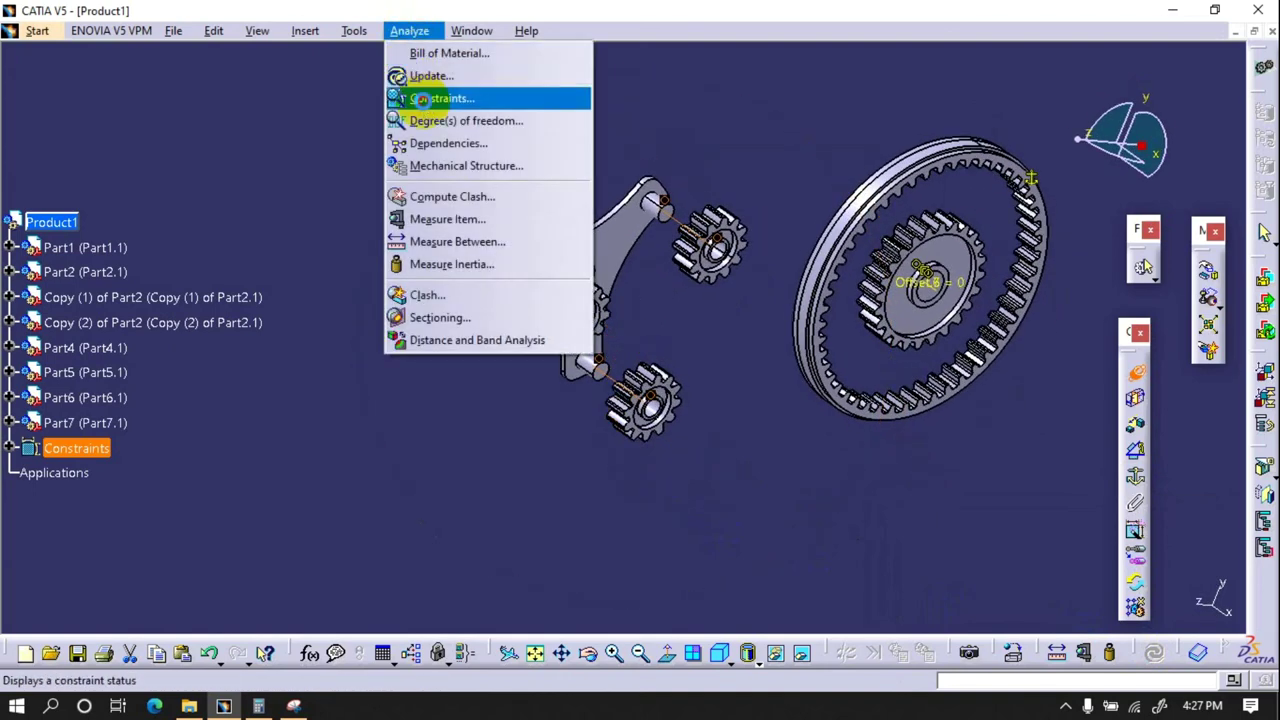
pyautogui.click(420, 99)
pyautogui.click(1113, 318)
pyautogui.click(1203, 601)
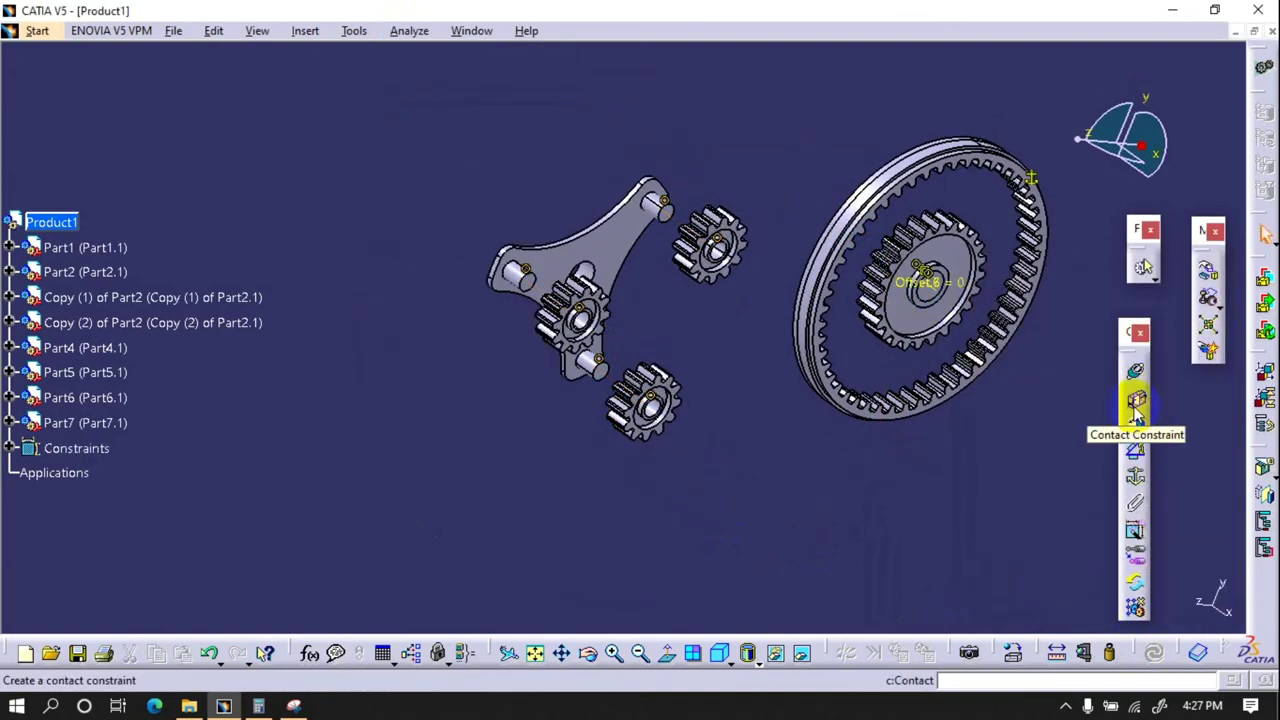
# - Add offset constraints between two carrier pin faces and their planet gear faces
pyautogui.scroll(5, 680, 303)
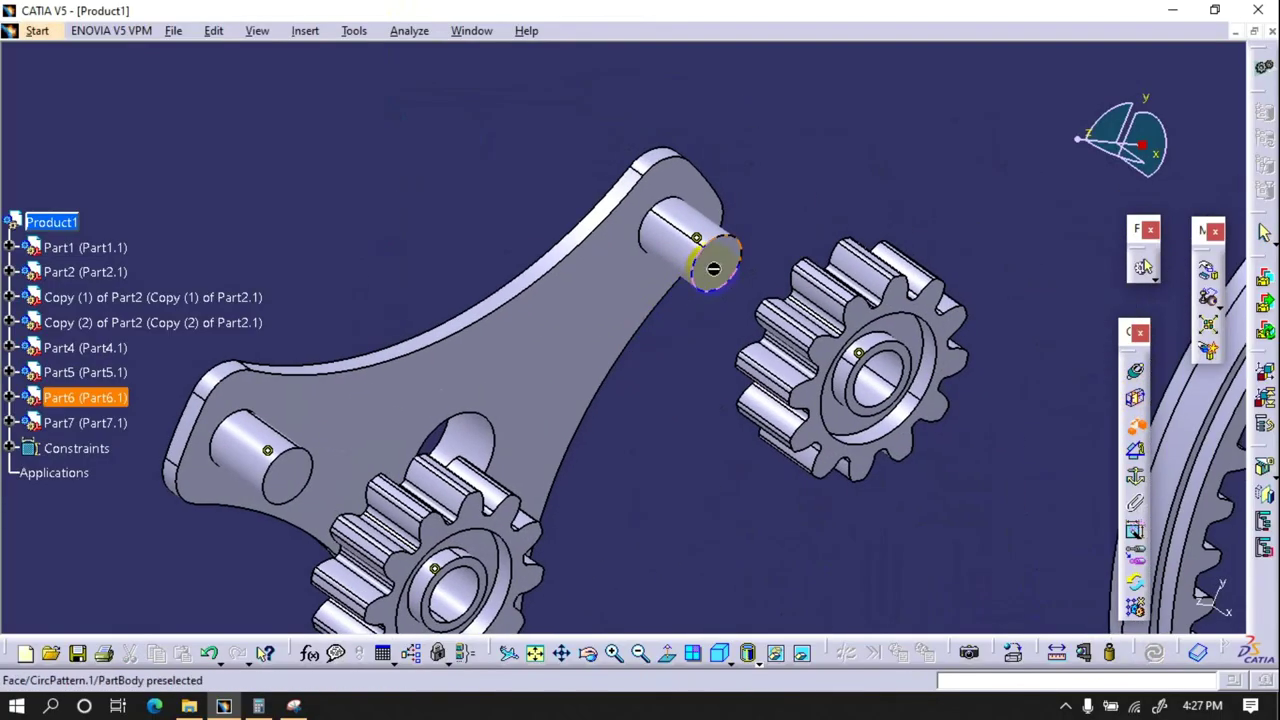
pyautogui.click(710, 258)
pyautogui.click(893, 483)
pyautogui.press('Return')
pyautogui.moveTo(851, 486); pyautogui.dragTo(990, 366, button='middle')
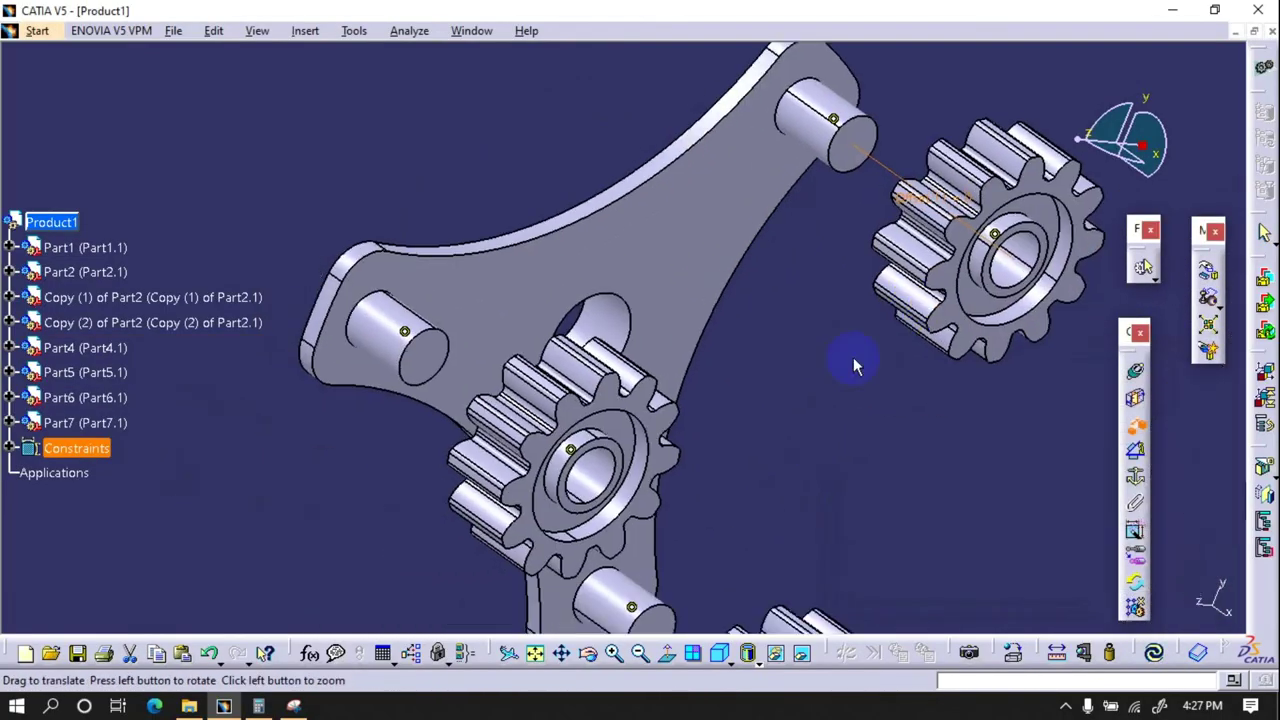
pyautogui.click(406, 330)
pyautogui.click(633, 401)
pyautogui.press('Return')
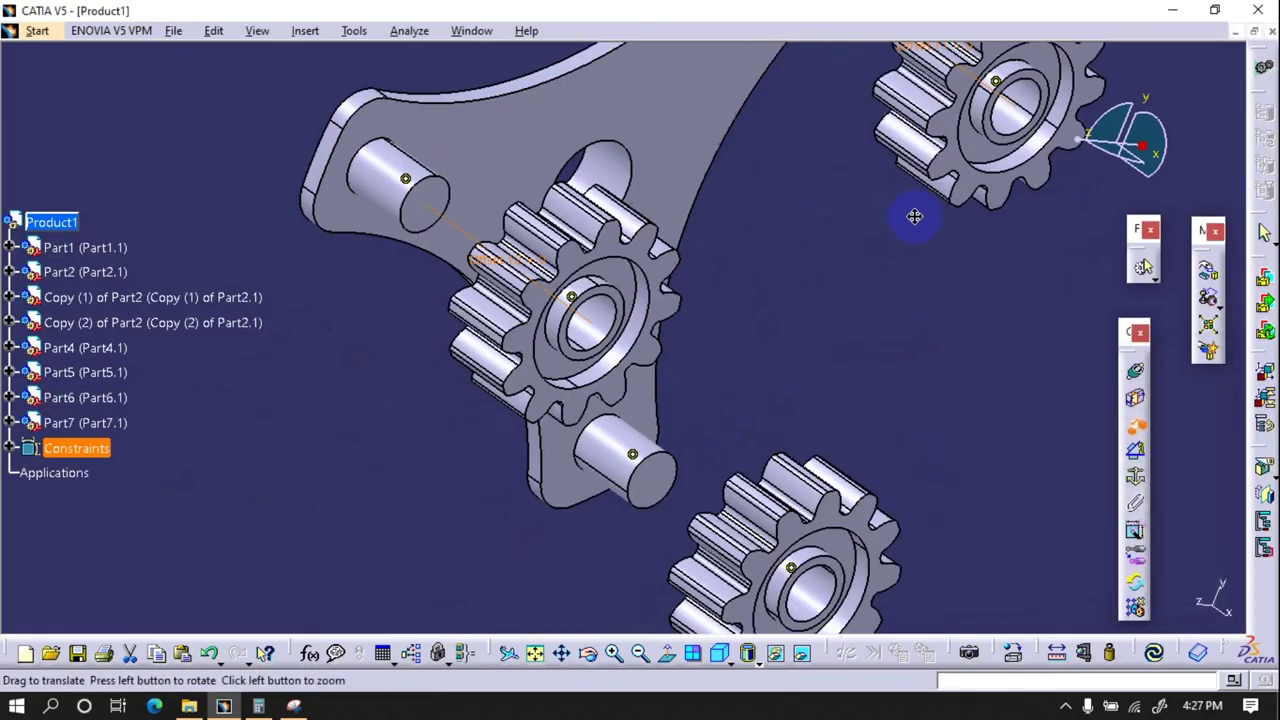
# - Add Offset.13 at 0 mm between the Copy (1) pin edge and its gear face
pyautogui.moveTo(900, 360); pyautogui.dragTo(457, 242, button='middle')
pyautogui.click(640, 338)
pyautogui.click(785, 525)
pyautogui.write('0mm')
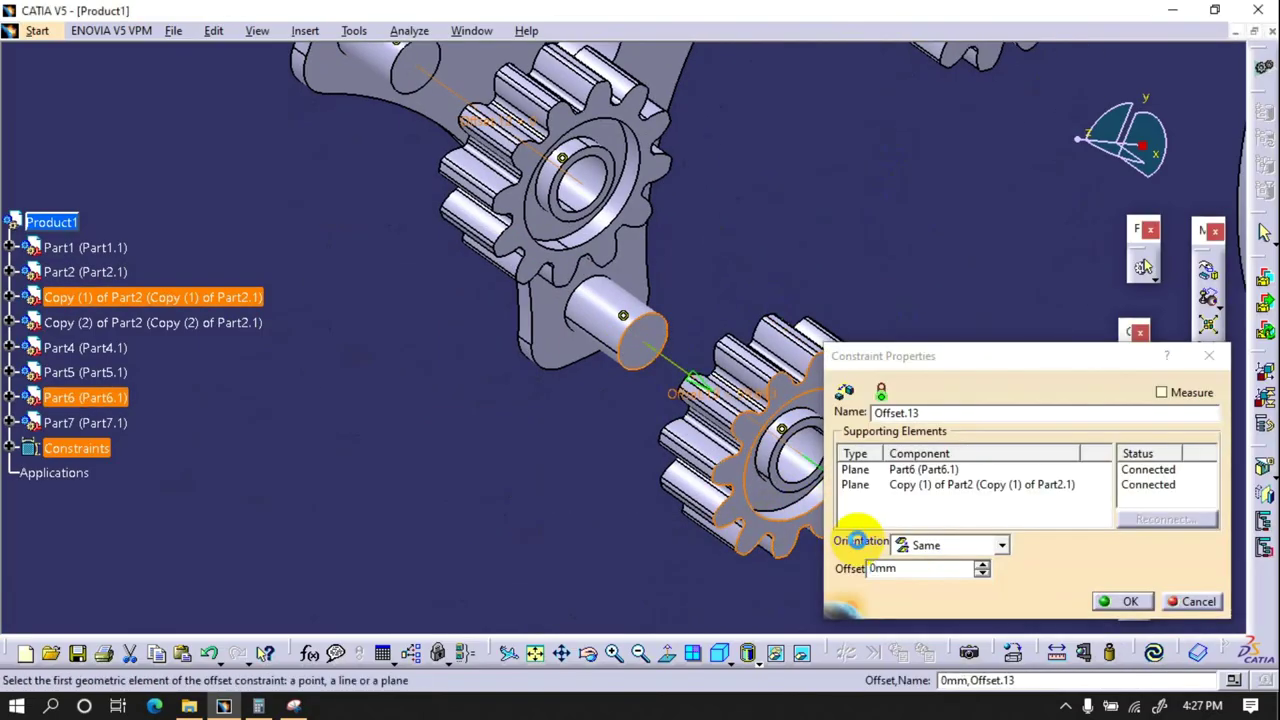
pyautogui.press('Return')
# - Add Offset.14 at 0 mm against the sun gear face
pyautogui.moveTo(871, 429); pyautogui.dragTo(1135, 655, button='middle')
pyautogui.moveTo(827, 492)
pyautogui.mouseDown(button='middle')
pyautogui.moveTo(683, 395)
pyautogui.moveTo(990, 297)
pyautogui.mouseUp(button='middle')
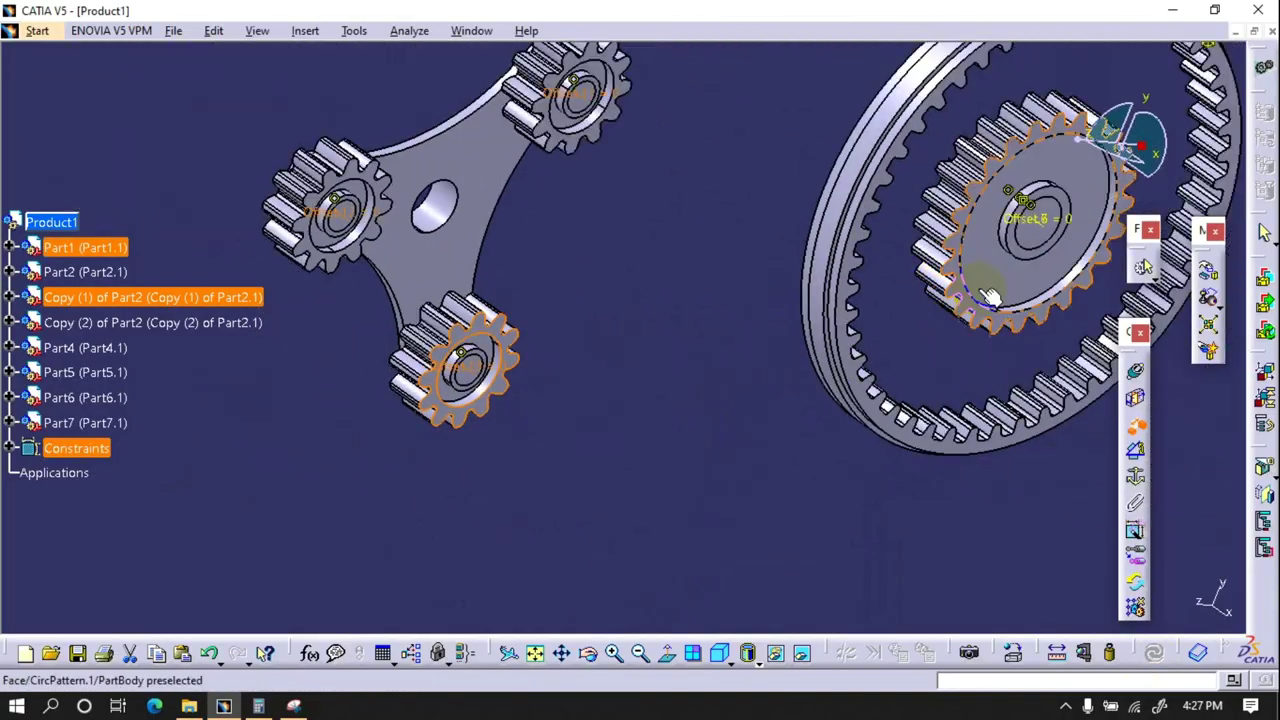
pyautogui.click(983, 313)
pyautogui.write('0')
pyautogui.press('Return')
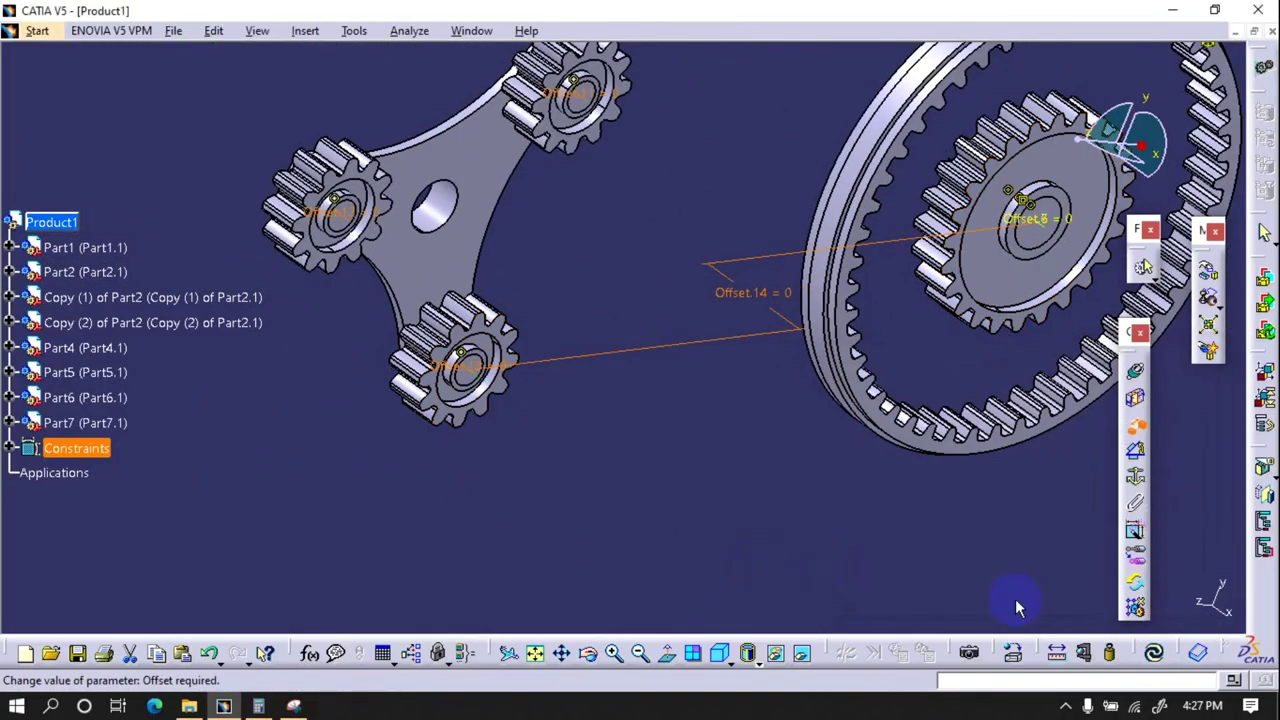
# - Recheck the degrees of freedom list in the constraints analysis
pyautogui.moveTo(731, 437); pyautogui.dragTo(586, 357, button='middle')
pyautogui.click(409, 30)
pyautogui.click(441, 98)
pyautogui.click(1113, 318)
# - Inspect the degrees of freedom of Part2.1, Copy (1), Copy (2), Part5.1 and Part6.1
pyautogui.click(1100, 376)
pyautogui.click(1088, 392)
pyautogui.click(1070, 407)
pyautogui.click(1068, 436)
pyautogui.click(1070, 451)
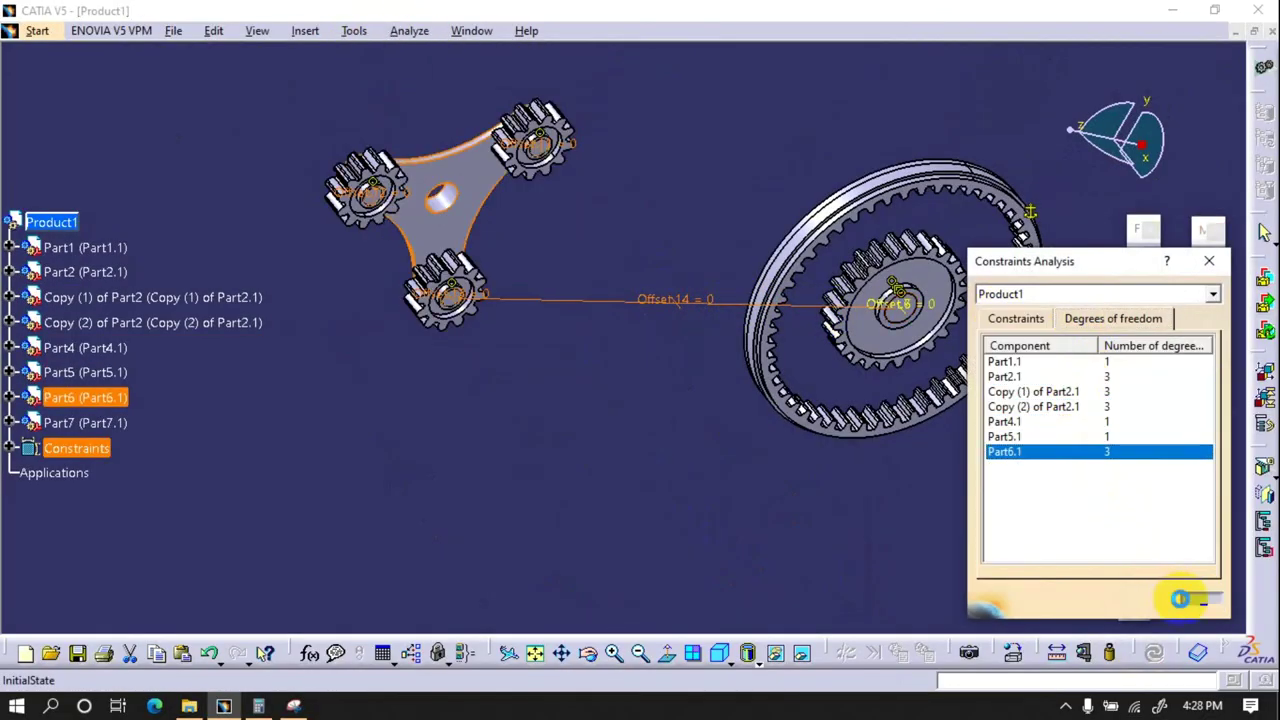
pyautogui.click(1200, 601)
# - Make the carrier hole coincident with the sun gear axis
pyautogui.click(1135, 378)
pyautogui.moveTo(614, 337)
pyautogui.mouseDown(button='middle')
pyautogui.moveTo(798, 233)
pyautogui.moveTo(606, 348)
pyautogui.mouseUp(button='middle')
pyautogui.click(529, 288)
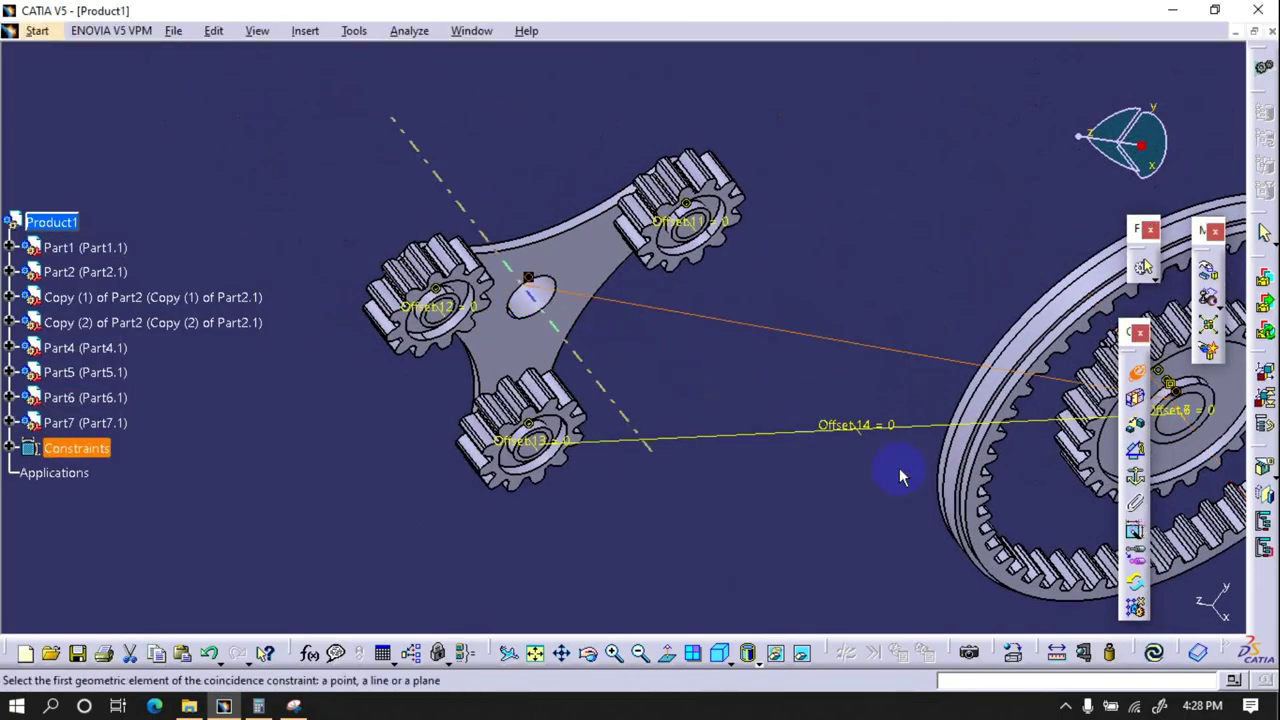
pyautogui.moveTo(818, 424)
pyautogui.mouseDown(button='middle')
pyautogui.moveTo(820, 365)
pyautogui.moveTo(543, 343)
pyautogui.mouseUp(button='middle')
# - Verify the remaining freedoms: one for Part6 and two for each planet gear
pyautogui.click(305, 30)
pyautogui.moveTo(354, 30)
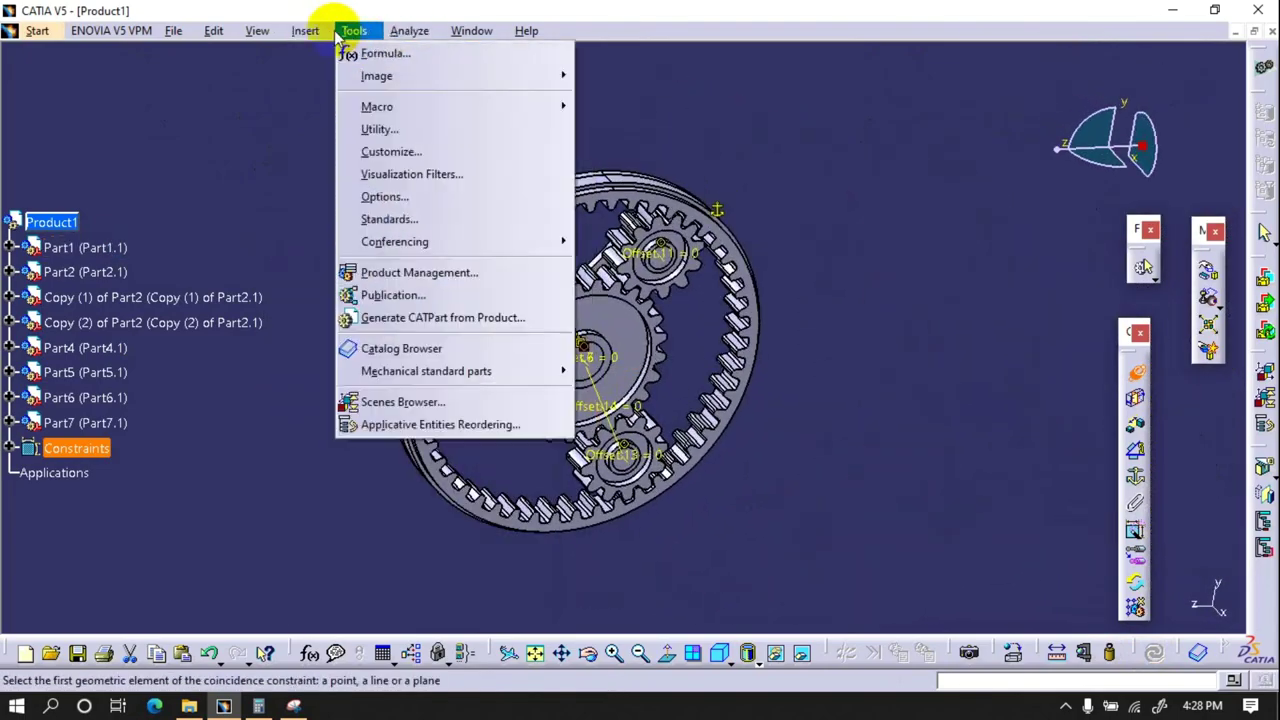
pyautogui.moveTo(409, 31)
pyautogui.click(405, 93)
pyautogui.click(1078, 322)
pyautogui.click(1058, 376)
pyautogui.click(1060, 391)
pyautogui.click(1062, 408)
pyautogui.click(1060, 421)
pyautogui.click(1060, 451)
pyautogui.click(1200, 601)
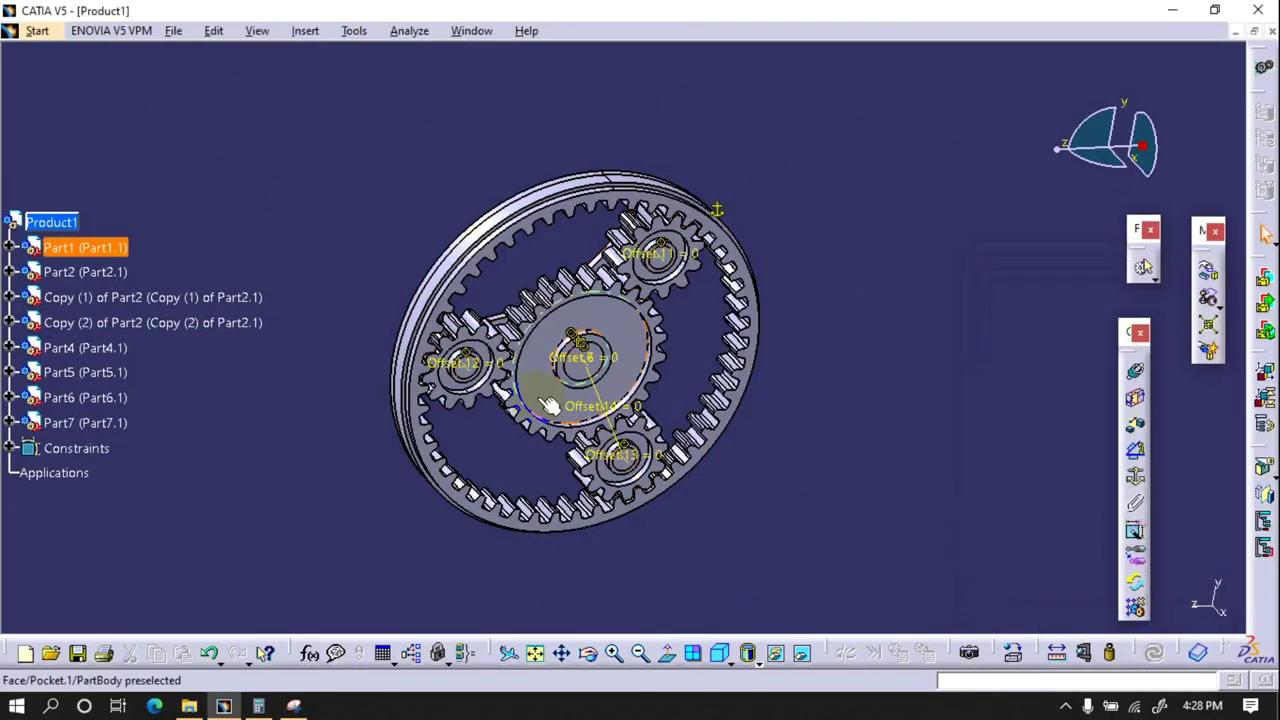
# - Hide the constraint symbols and return to an isometric view of the gearset
pyautogui.rightClick(100, 450)
pyautogui.click(120, 237)
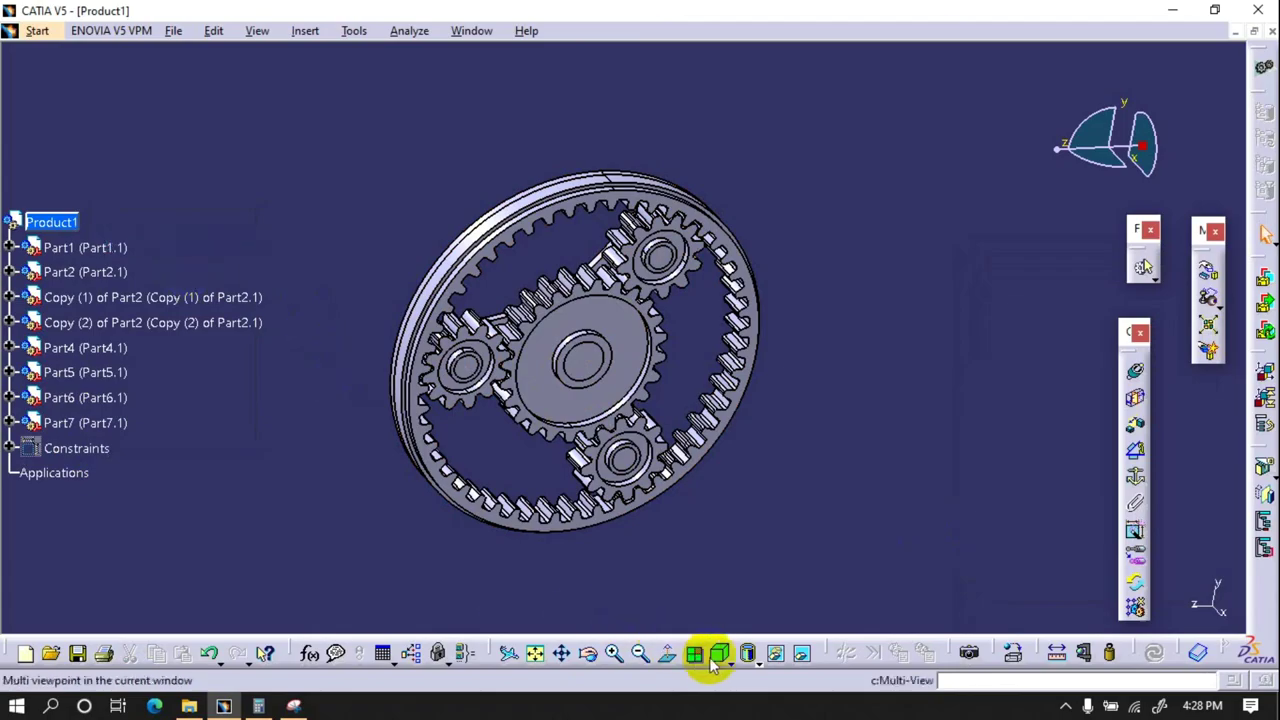
pyautogui.click(720, 653)
pyautogui.moveTo(551, 551)
pyautogui.mouseDown(button='middle')
pyautogui.moveTo(570, 425)
pyautogui.moveTo(517, 362)
pyautogui.mouseUp(button='middle')
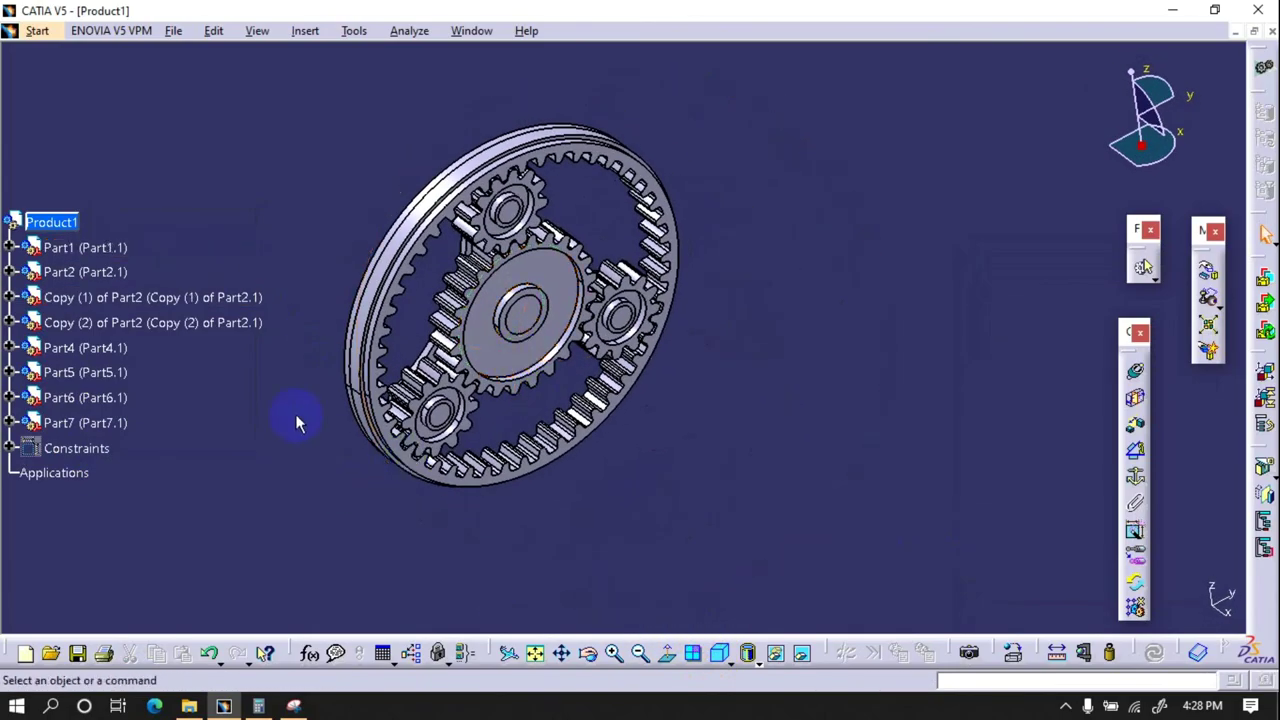
# - Switch to the DMU Kinematics workbench
pyautogui.click(37, 30)
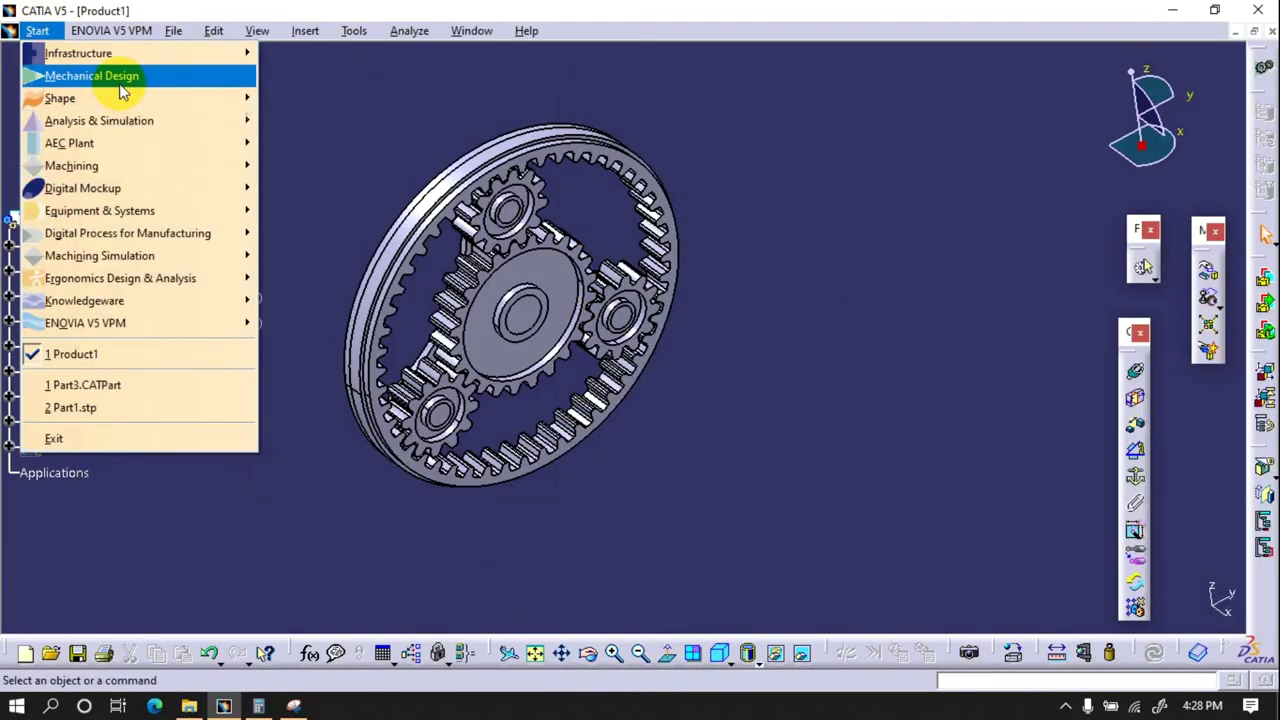
pyautogui.press('Escape')
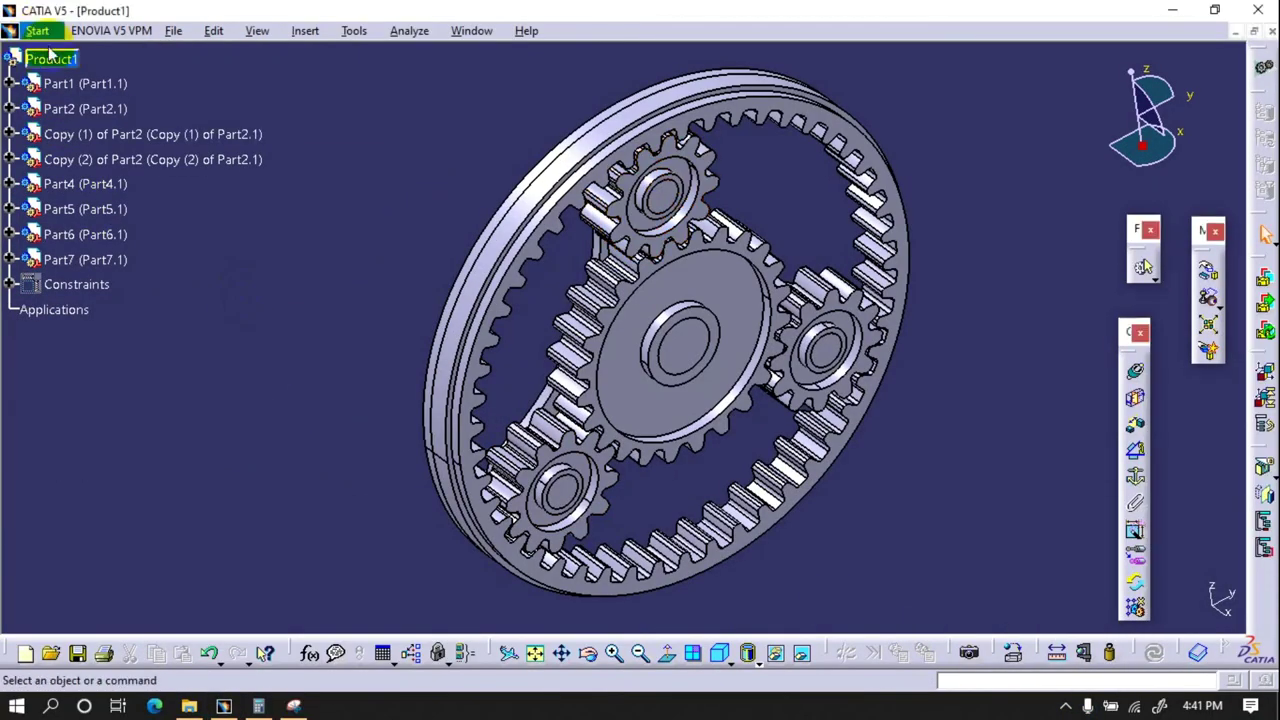
pyautogui.click(37, 30)
pyautogui.moveTo(91, 75)
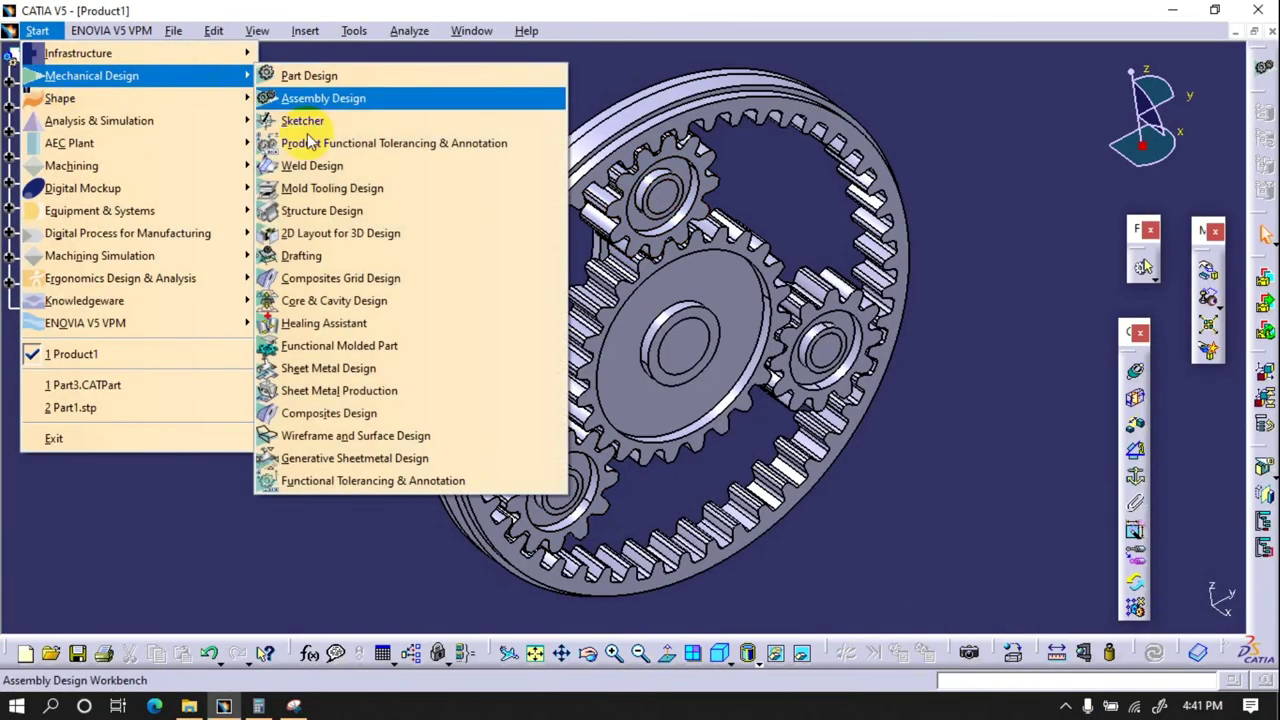
pyautogui.click(329, 233)
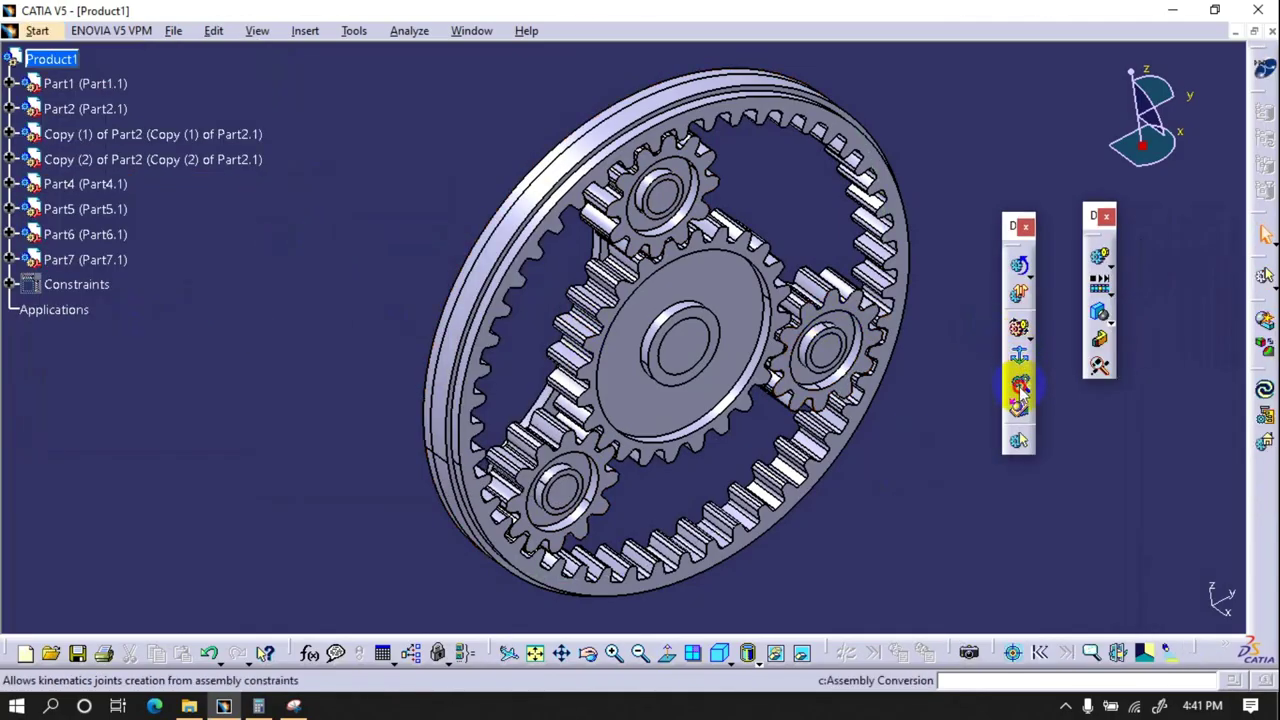
# - Auto-create joints from all assembly constraints in a new Mechanism.1 and expand its joints
pyautogui.click(1021, 393)
pyautogui.click(1155, 541)
pyautogui.click(1118, 600)
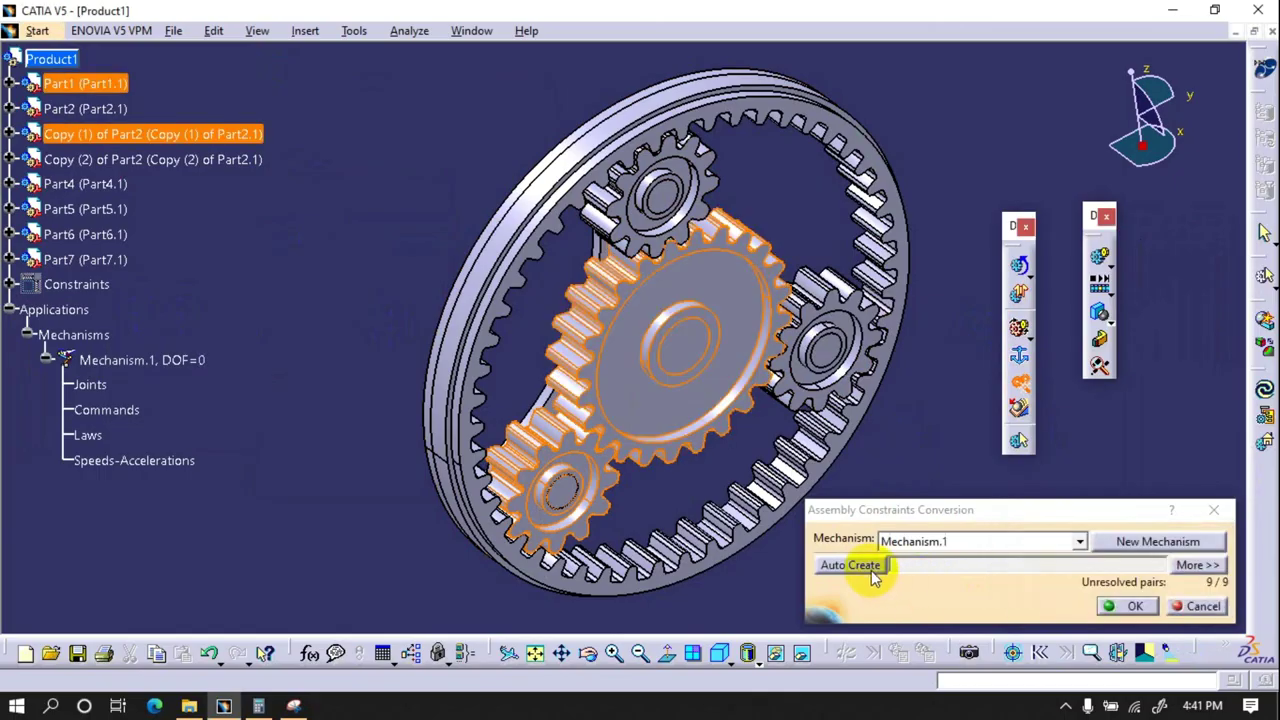
pyautogui.click(850, 565)
pyautogui.click(1142, 614)
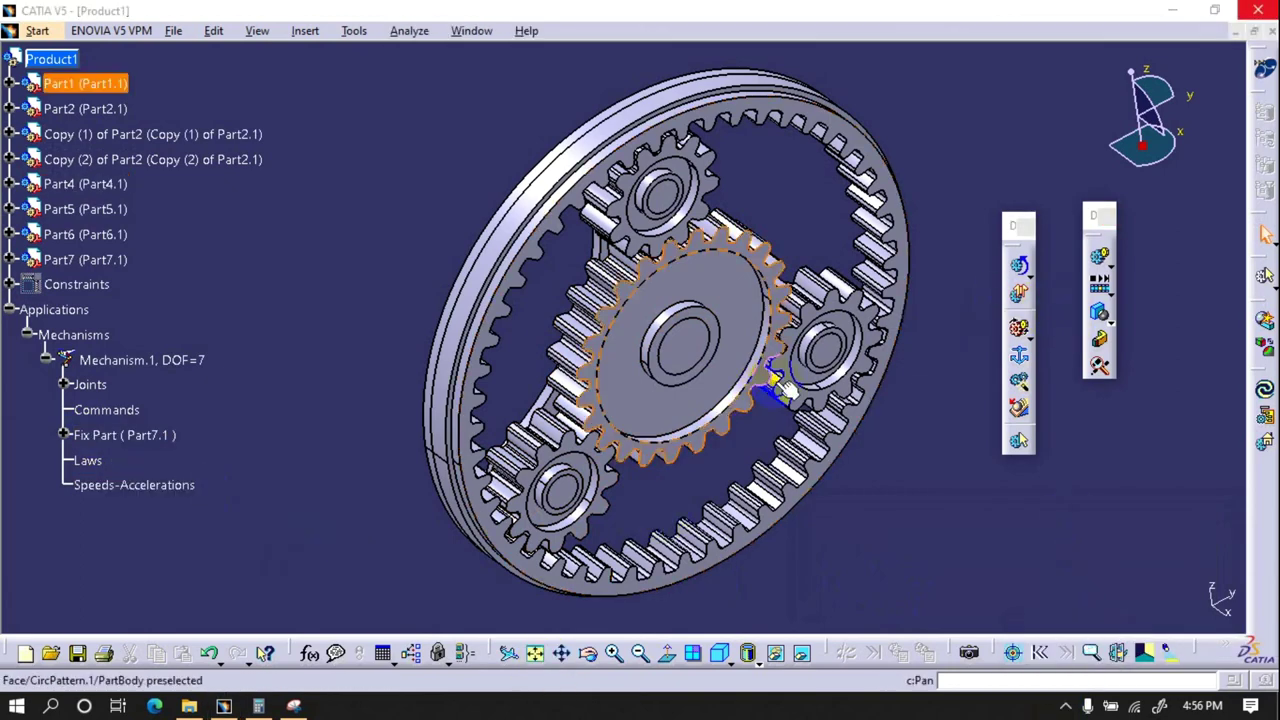
pyautogui.click(63, 384)
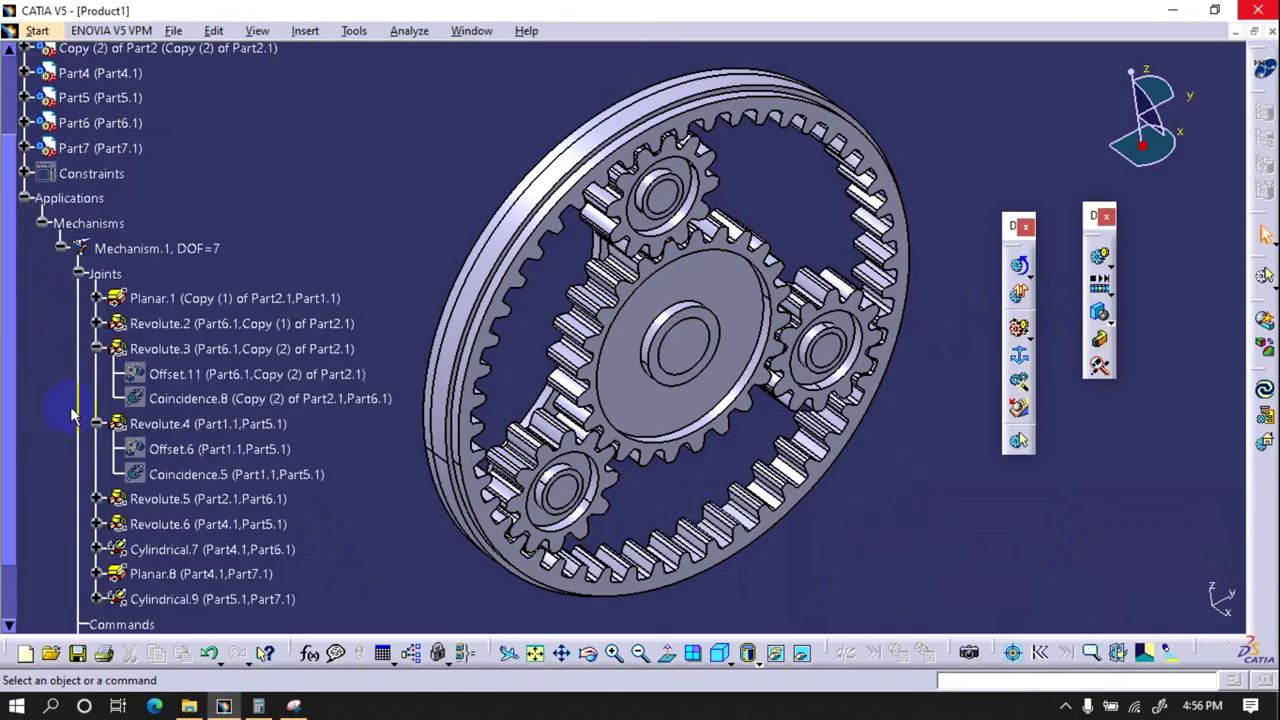
# - Make Revolute.2 angle driven with a 0deg lower limit, and Revolute.3 angle driven
pyautogui.scroll(-1, 150, 350)
pyautogui.doubleClick(170, 265)
pyautogui.click(833, 526)
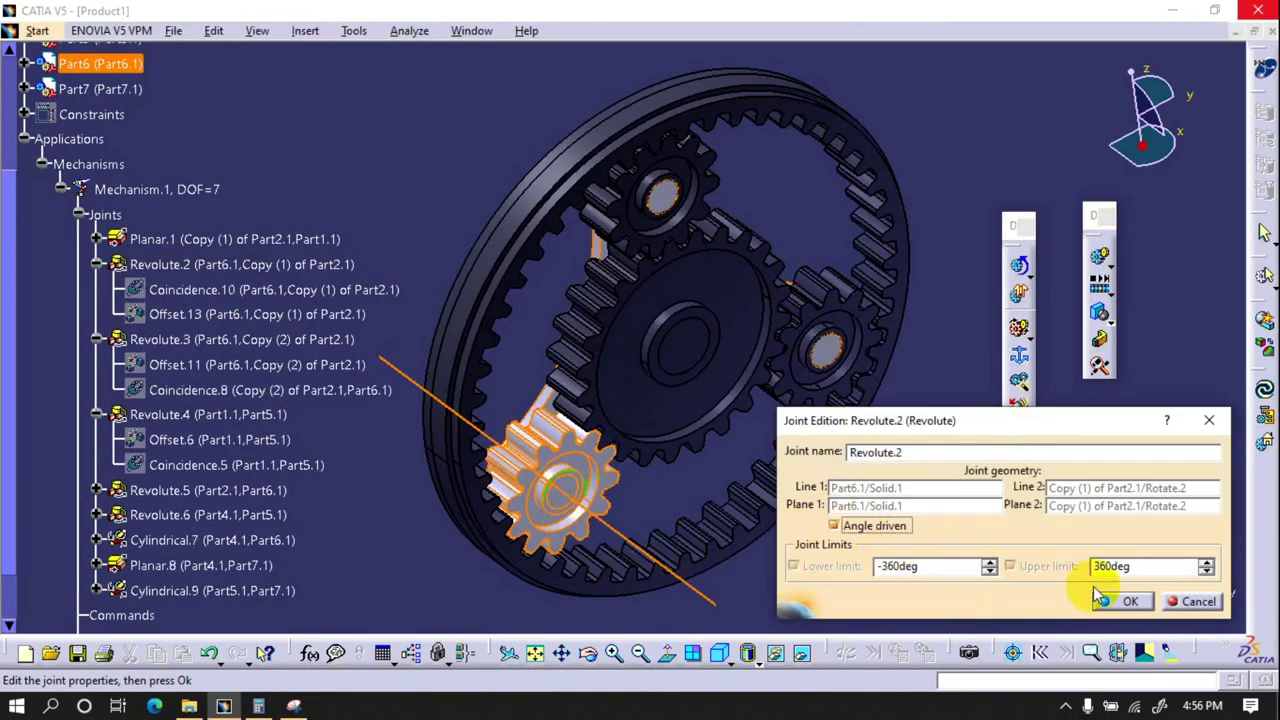
pyautogui.click(790, 567)
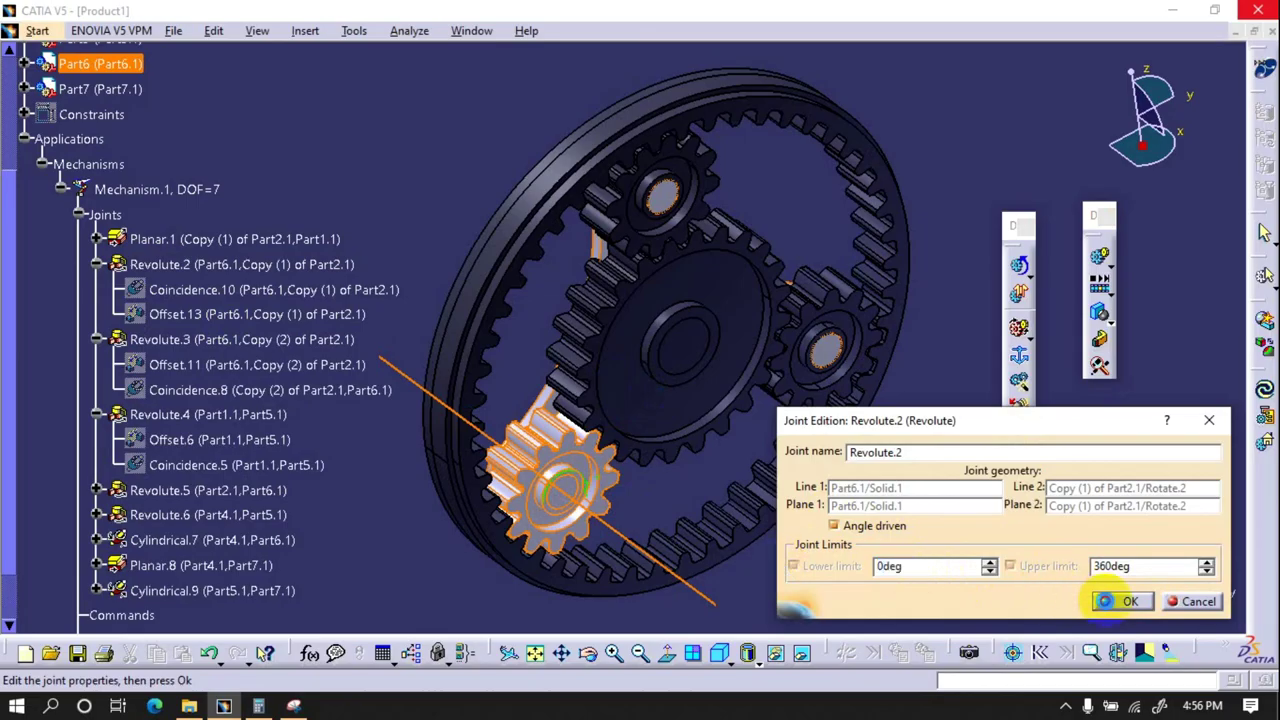
pyautogui.click(1106, 601)
pyautogui.doubleClick(214, 340)
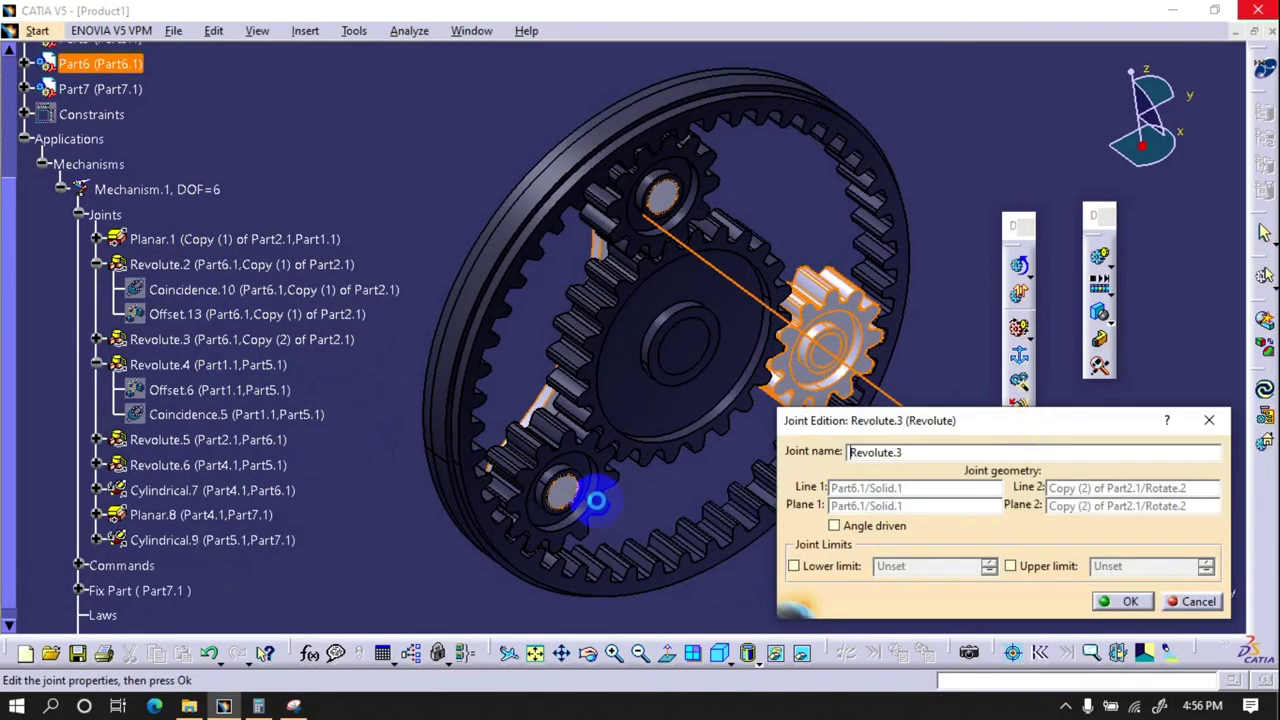
pyautogui.click(892, 530)
pyautogui.click(1130, 601)
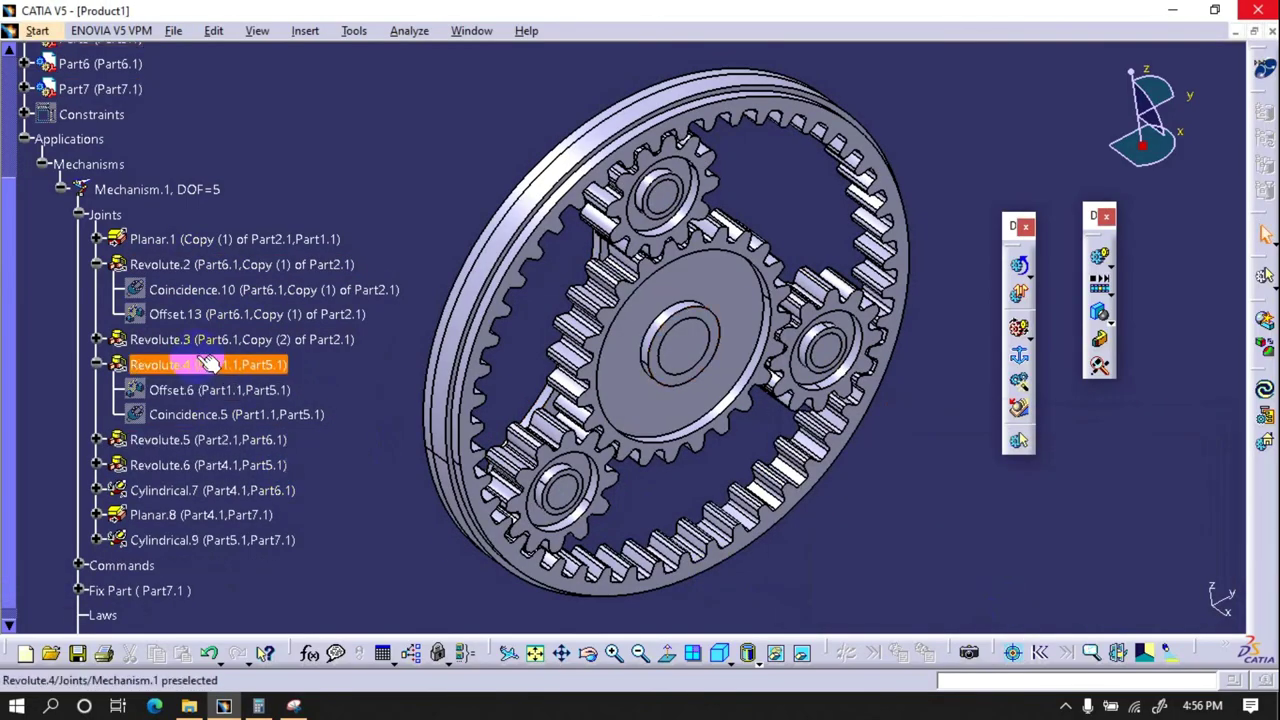
# - Make Revolute.4 and Revolute.5 angle driven, rechecking Revolute.2
pyautogui.doubleClick(208, 365)
pyautogui.click(838, 528)
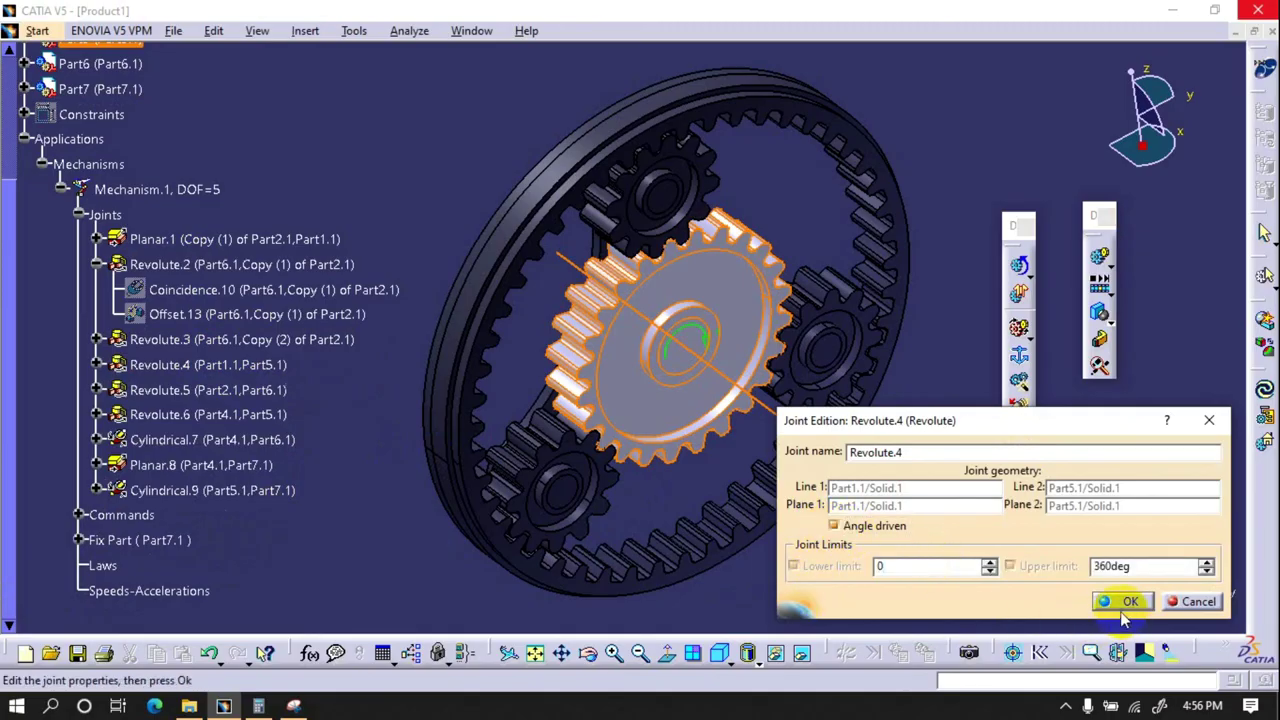
pyautogui.click(1122, 603)
pyautogui.doubleClick(150, 264)
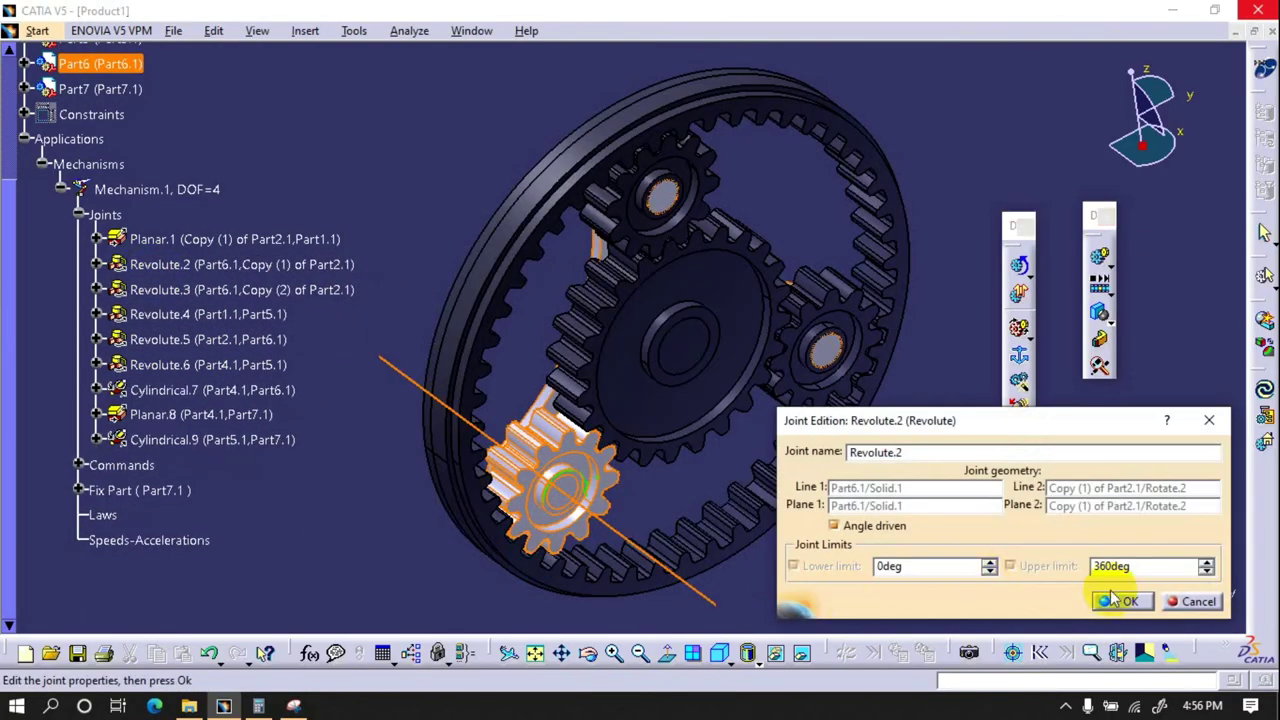
pyautogui.click(1113, 598)
pyautogui.doubleClick(158, 339)
pyautogui.click(834, 525)
pyautogui.click(1122, 601)
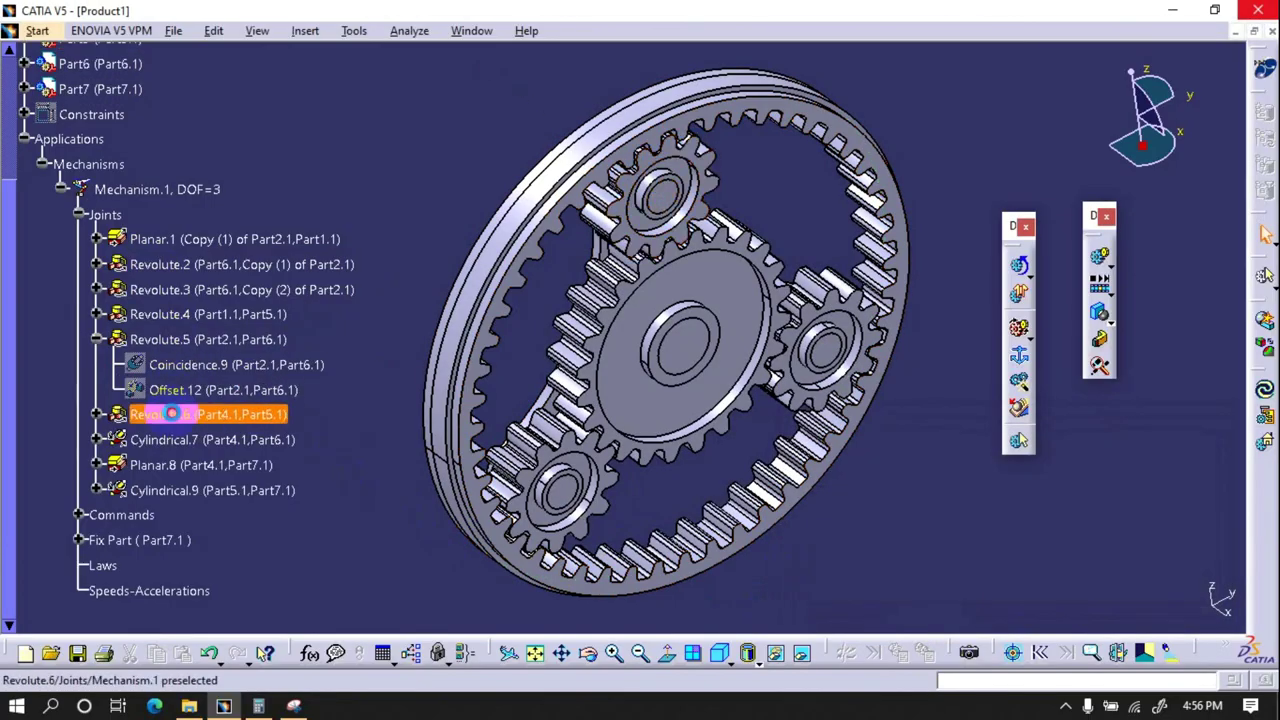
# - Make Revolute.6, Cylindrical.7 and Cylindrical.9 angle driven, reaching DOF=0, and start a simulation
pyautogui.doubleClick(172, 413)
pyautogui.click(834, 525)
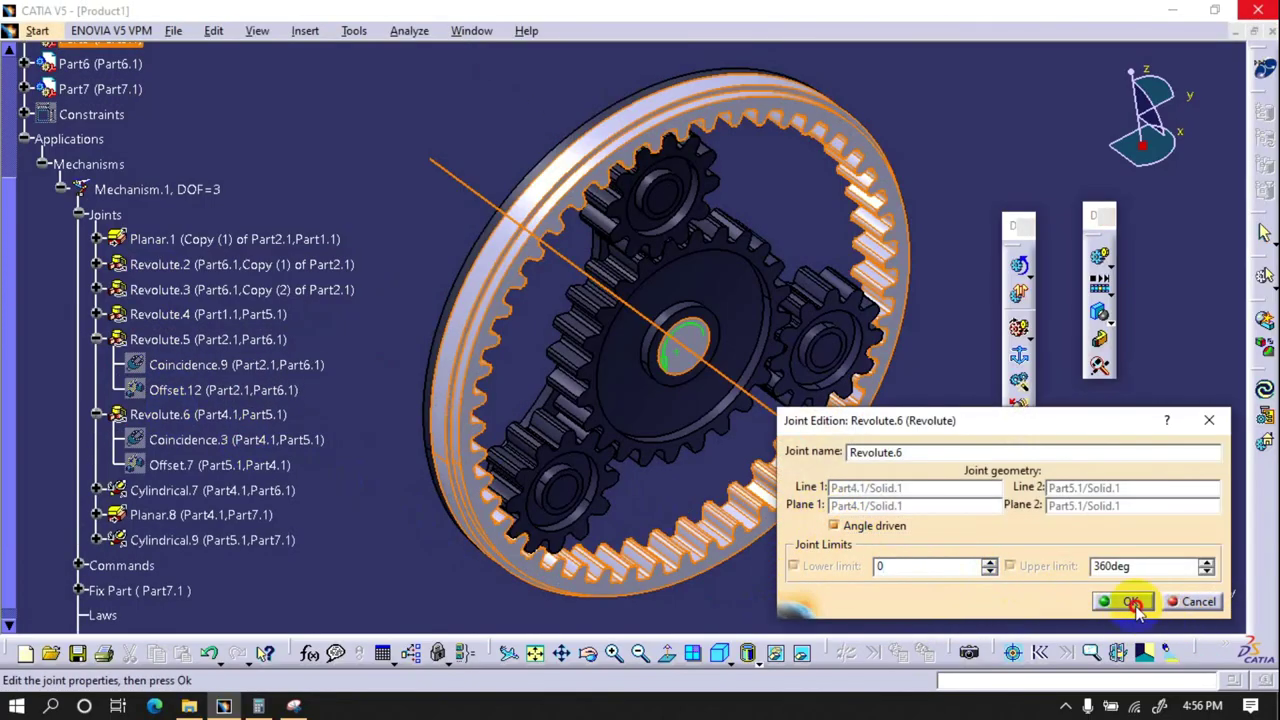
pyautogui.click(1133, 603)
pyautogui.doubleClick(212, 490)
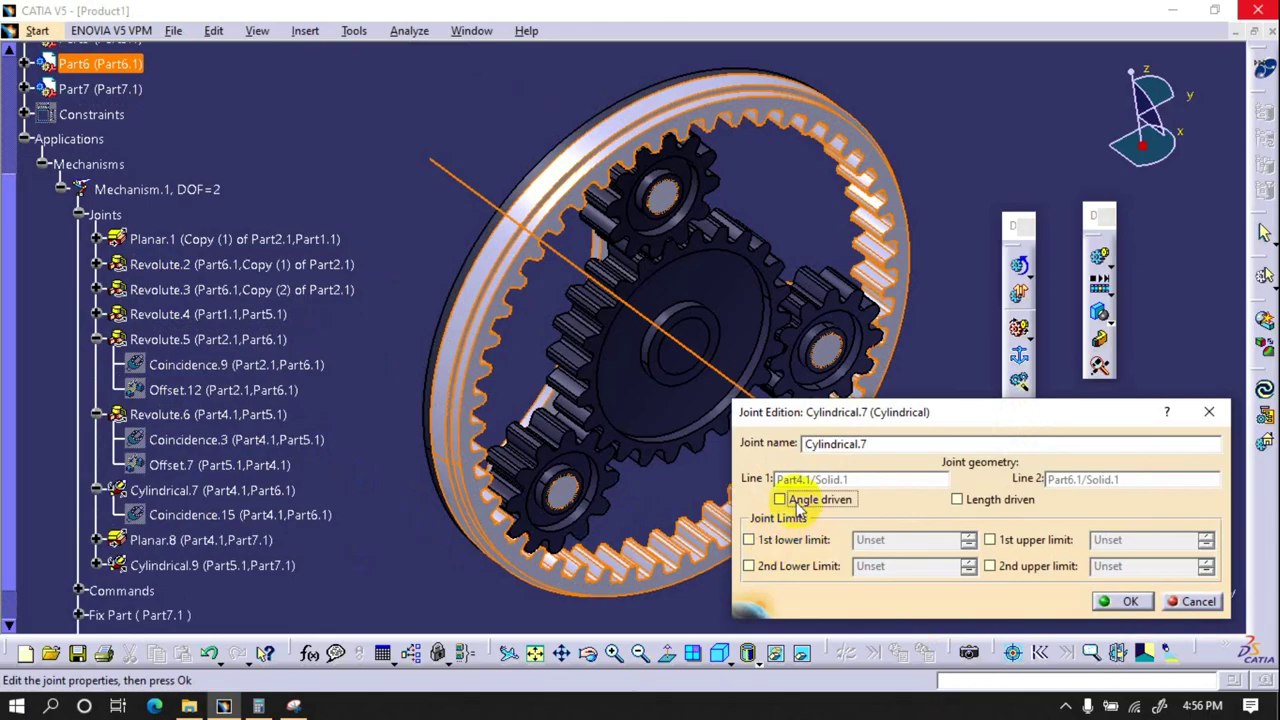
pyautogui.click(779, 499)
pyautogui.click(1122, 601)
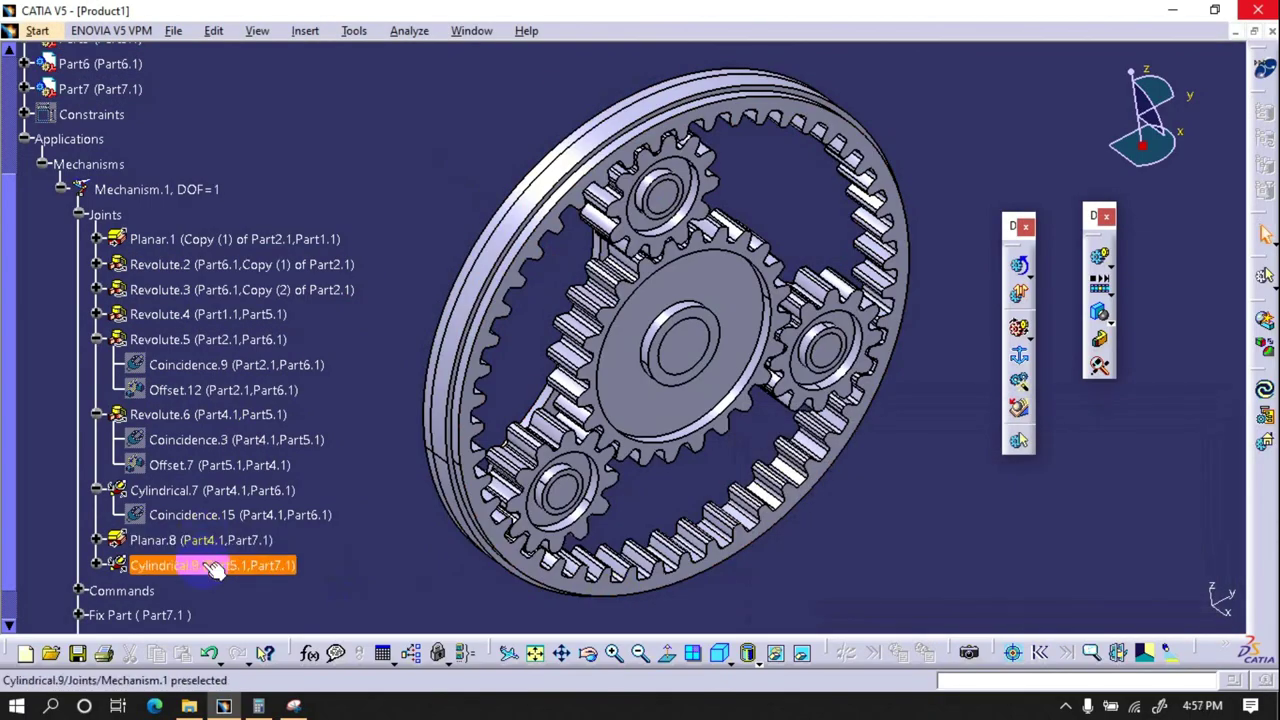
pyautogui.doubleClick(213, 566)
pyautogui.click(779, 499)
pyautogui.click(1122, 601)
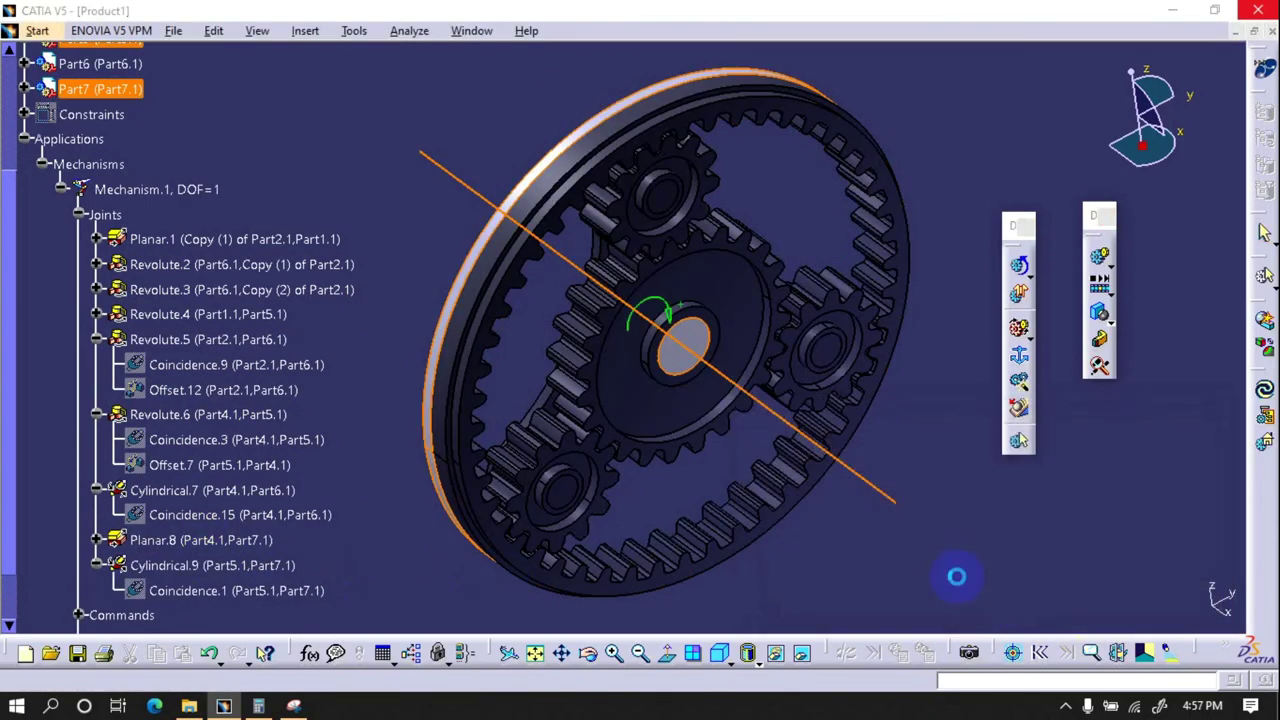
pyautogui.click(725, 396)
pyautogui.click(1100, 266)
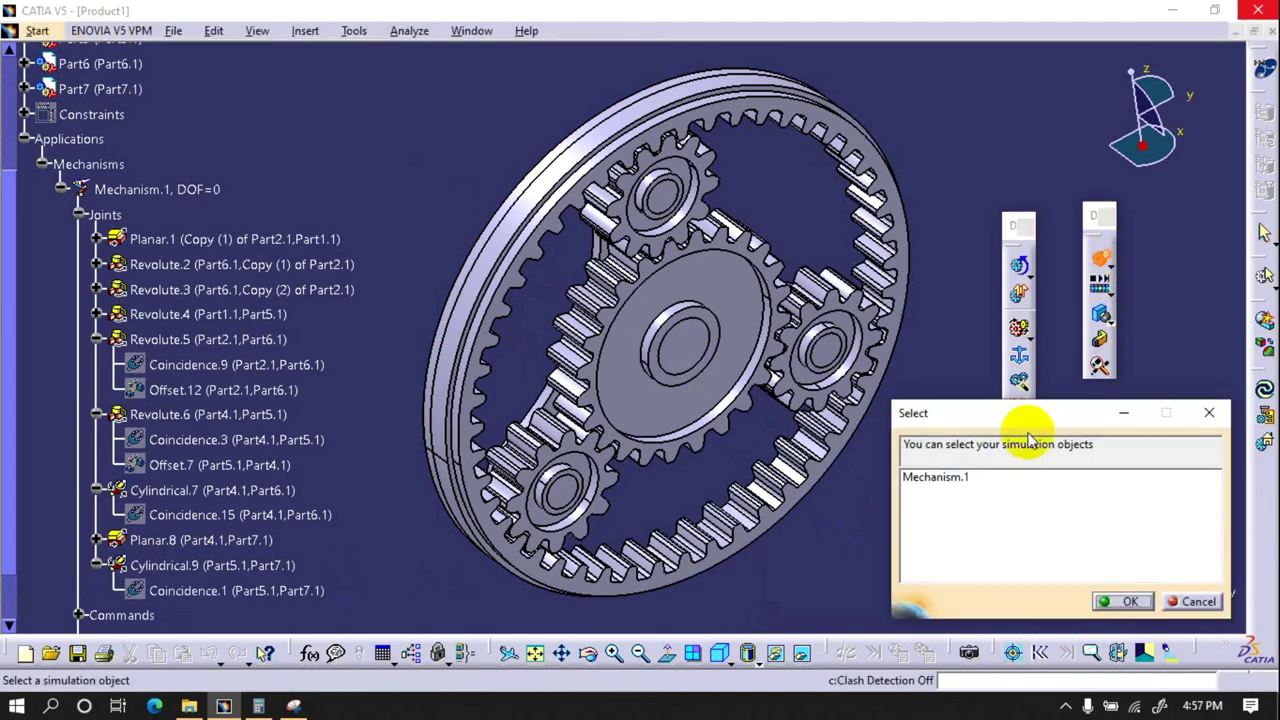
# - Record Mechanism.1 keyframes at 0 and 360 with Command.7, then play the simulation
pyautogui.click(940, 477)
pyautogui.click(1128, 600)
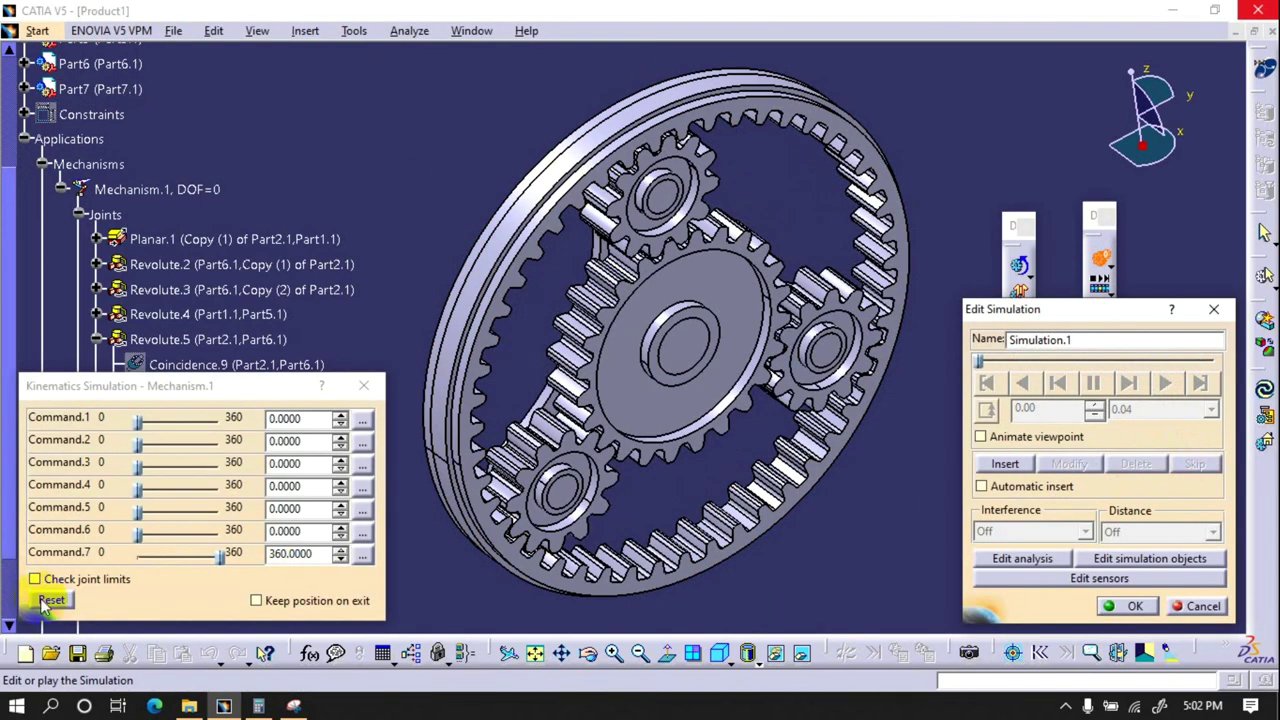
pyautogui.click(51, 600)
pyautogui.click(1007, 465)
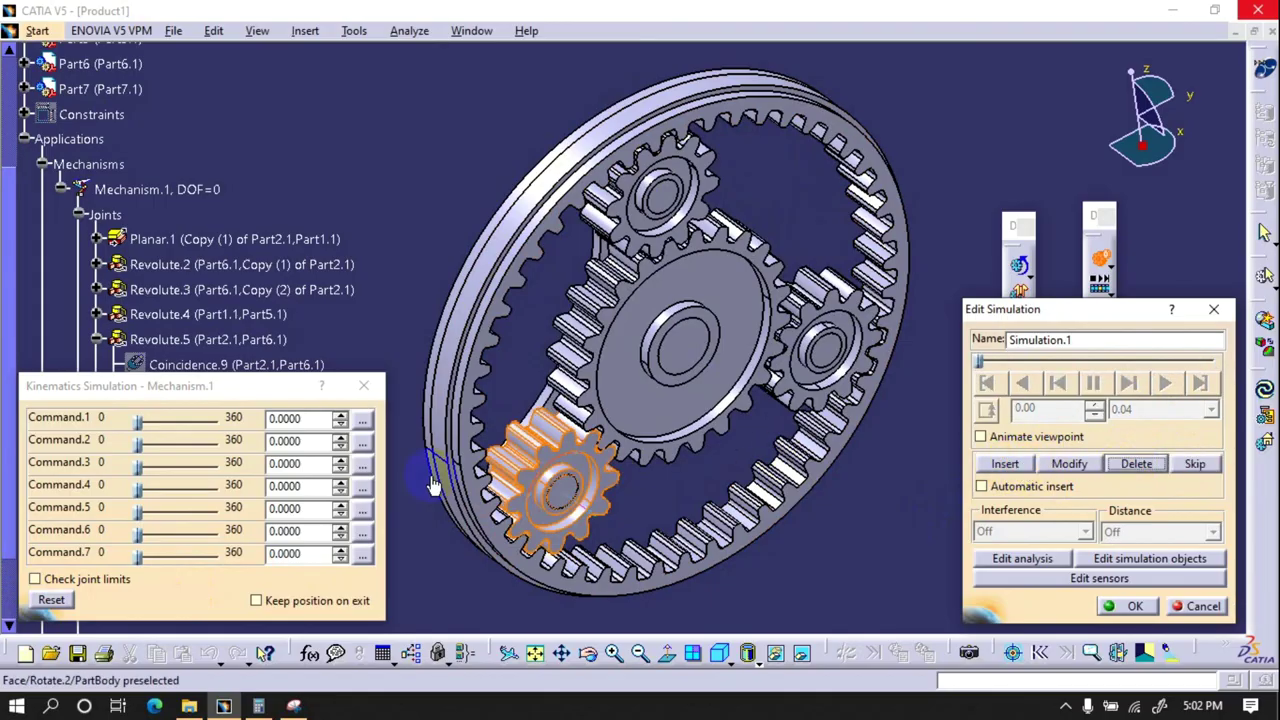
pyautogui.moveTo(138, 553); pyautogui.dragTo(220, 553)
pyautogui.click(1005, 464)
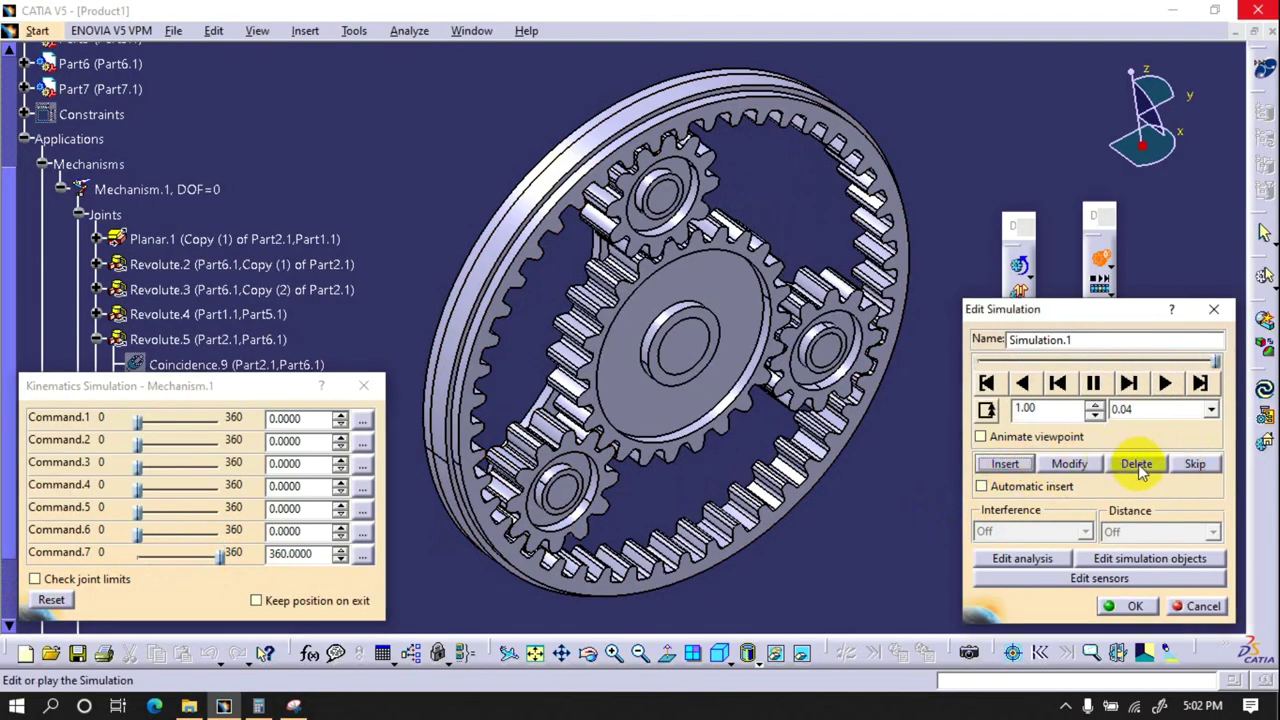
pyautogui.click(1166, 384)
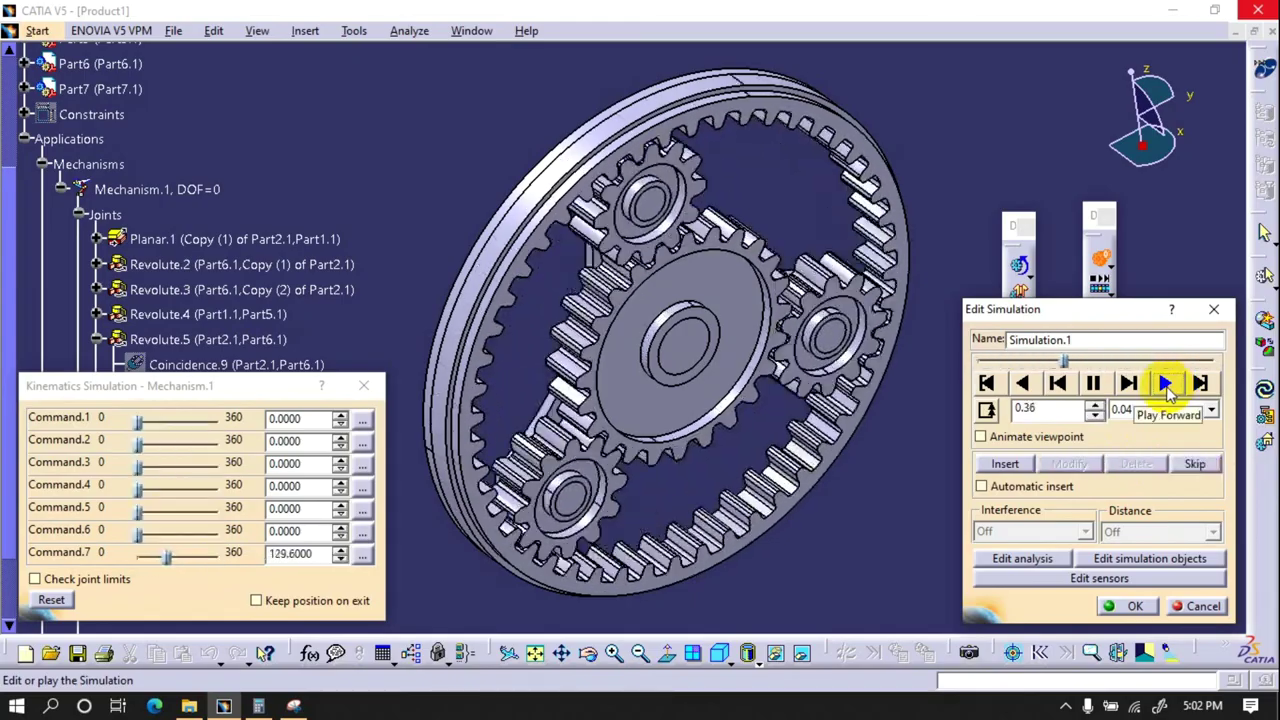
# - Try playback steps 0.01, 0.02 and 0.04, settling on 0.02
pyautogui.click(1210, 410)
pyautogui.click(1140, 493)
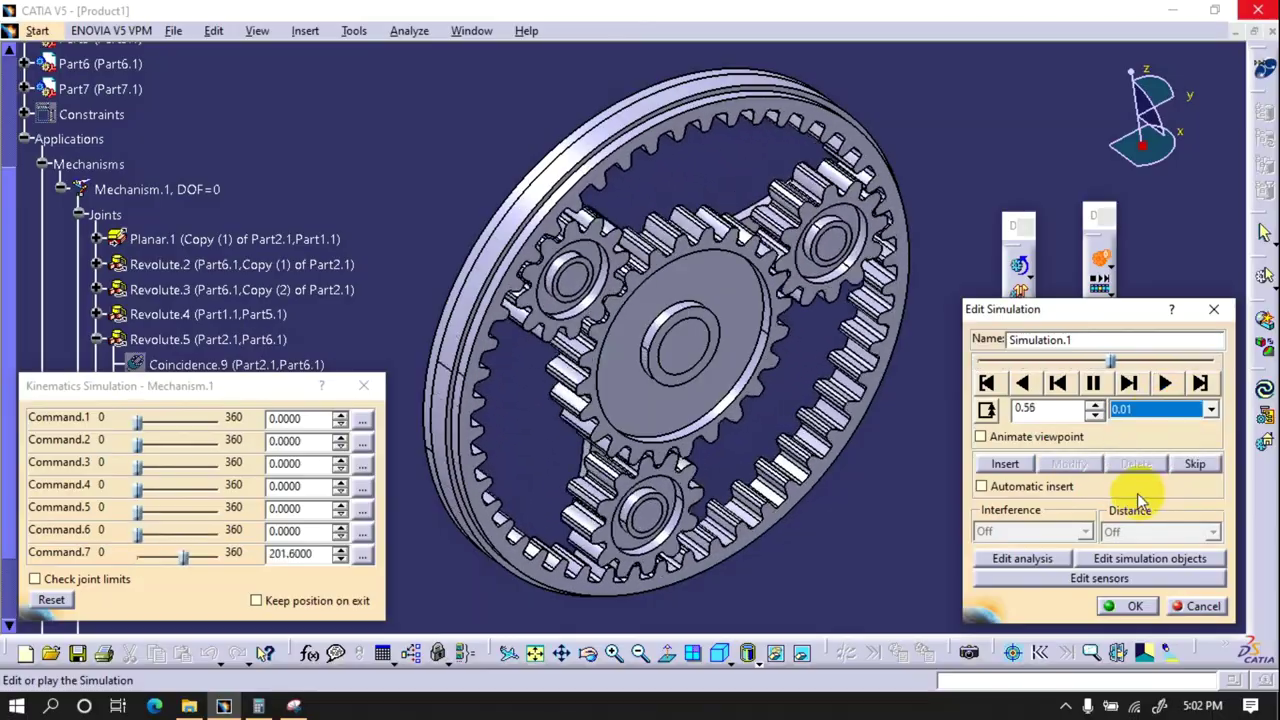
pyautogui.click(1135, 410)
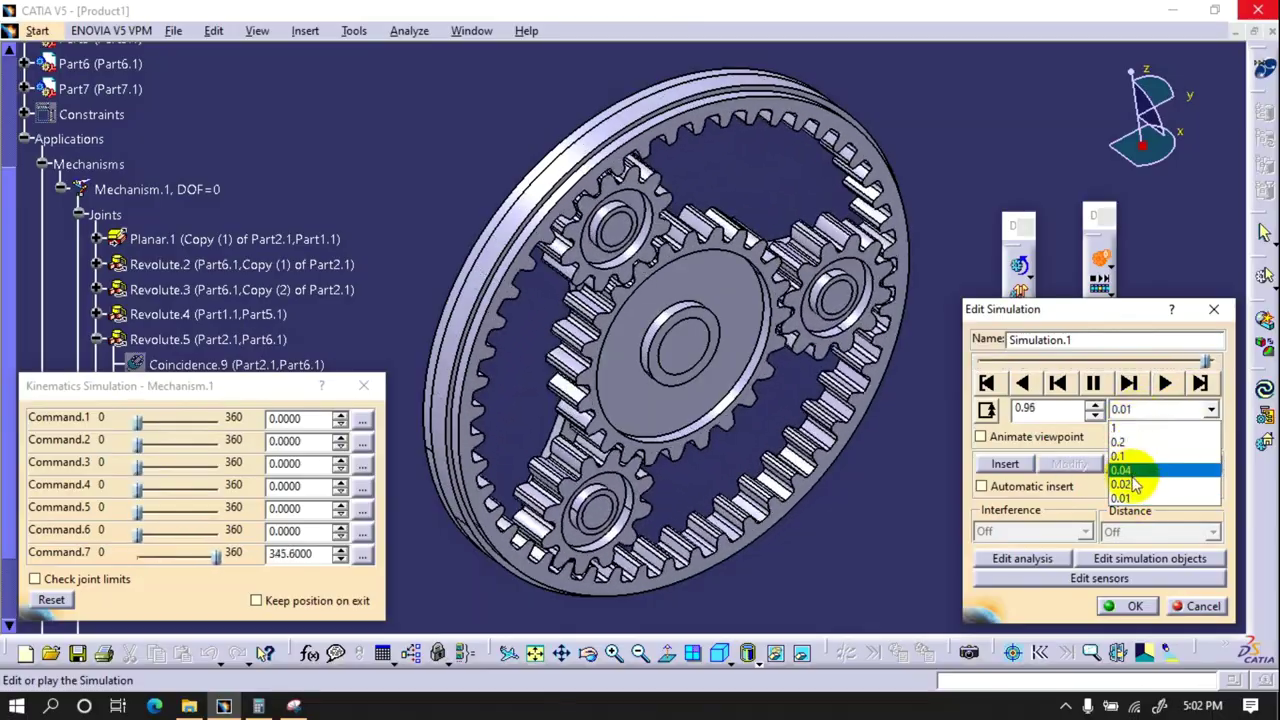
pyautogui.click(1133, 485)
pyautogui.click(1125, 412)
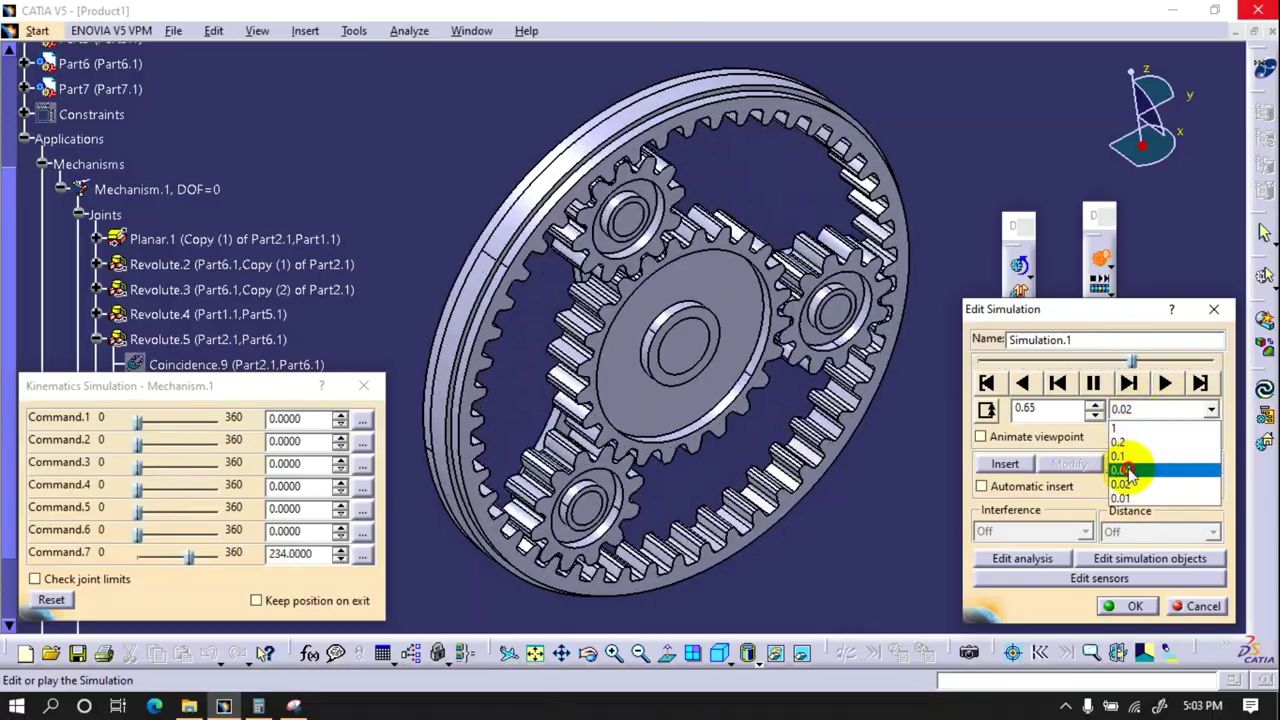
pyautogui.click(1128, 470)
pyautogui.click(1128, 410)
pyautogui.click(1128, 478)
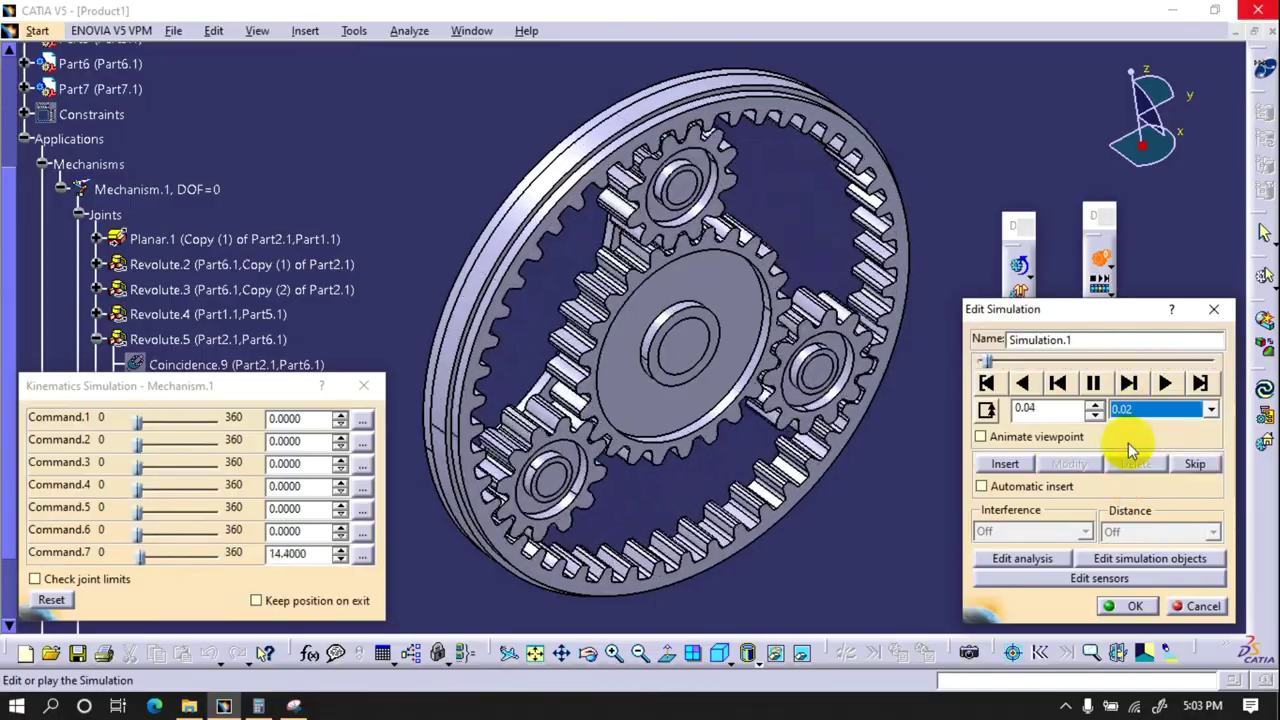